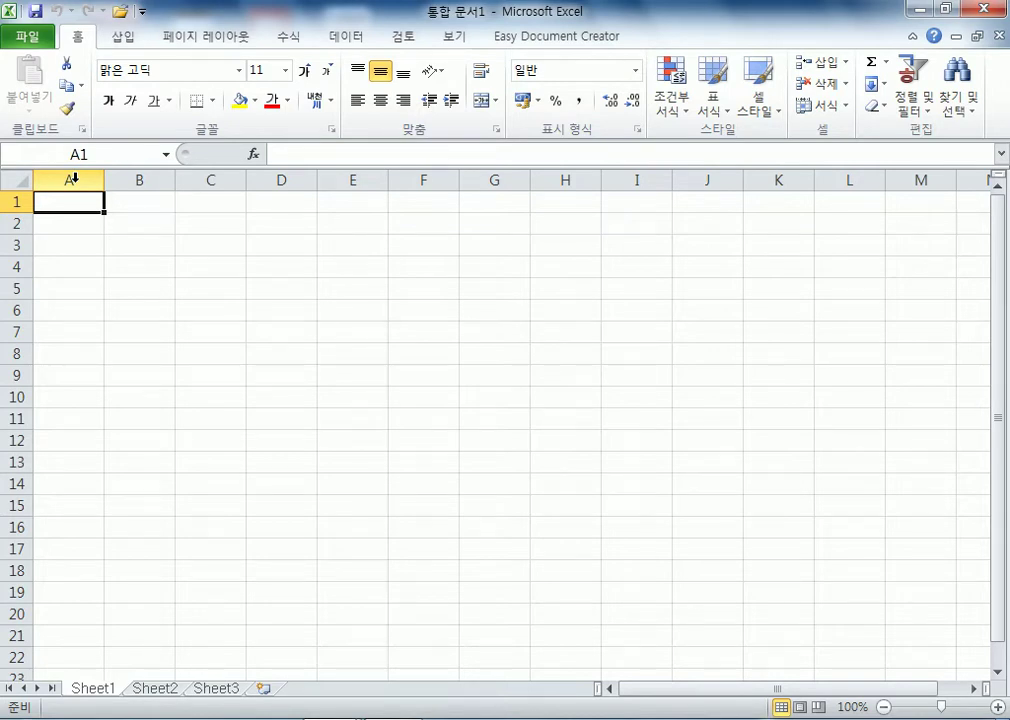
# Enter the label "No." in cell B2
pyautogui.click(140, 234)
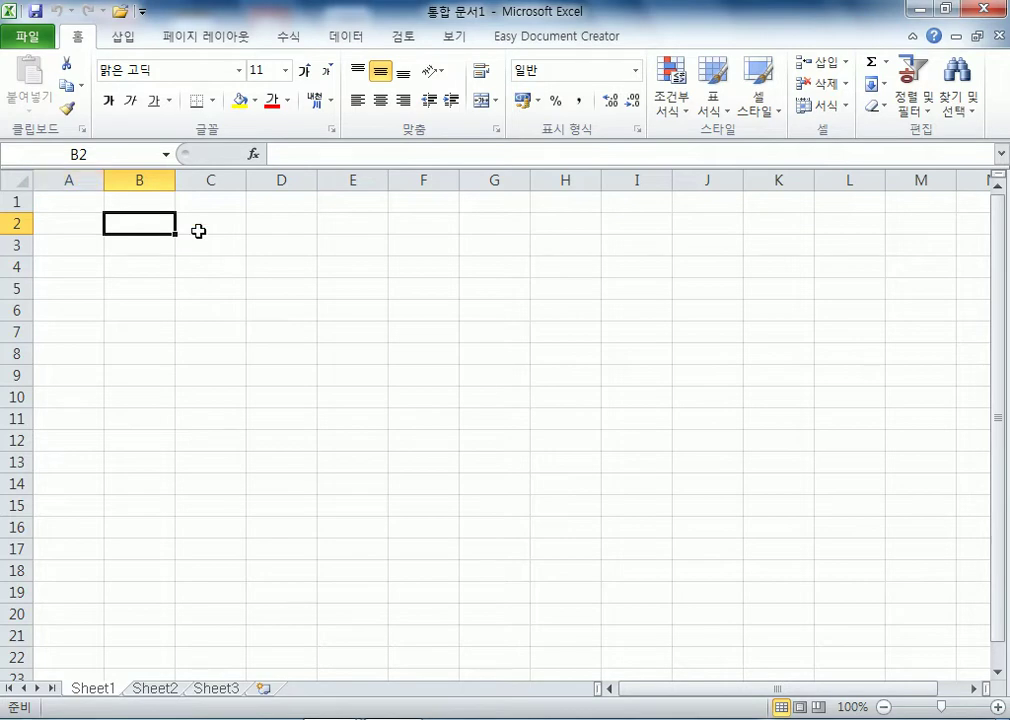
pyautogui.write('No.')
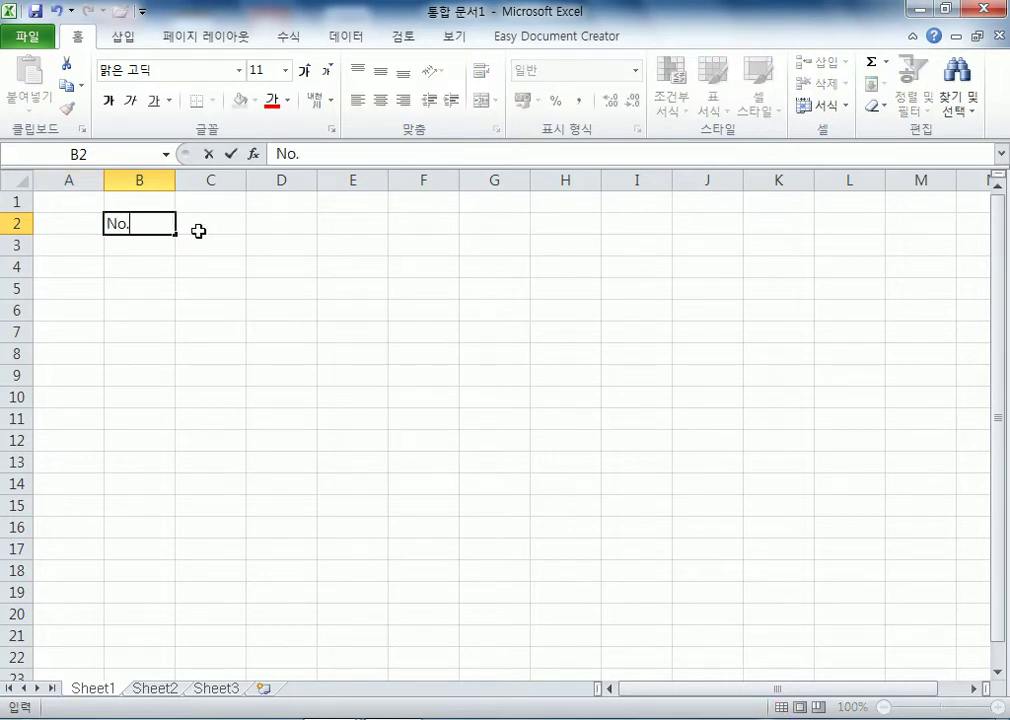
pyautogui.click(180, 287)
pyautogui.click(130, 225)
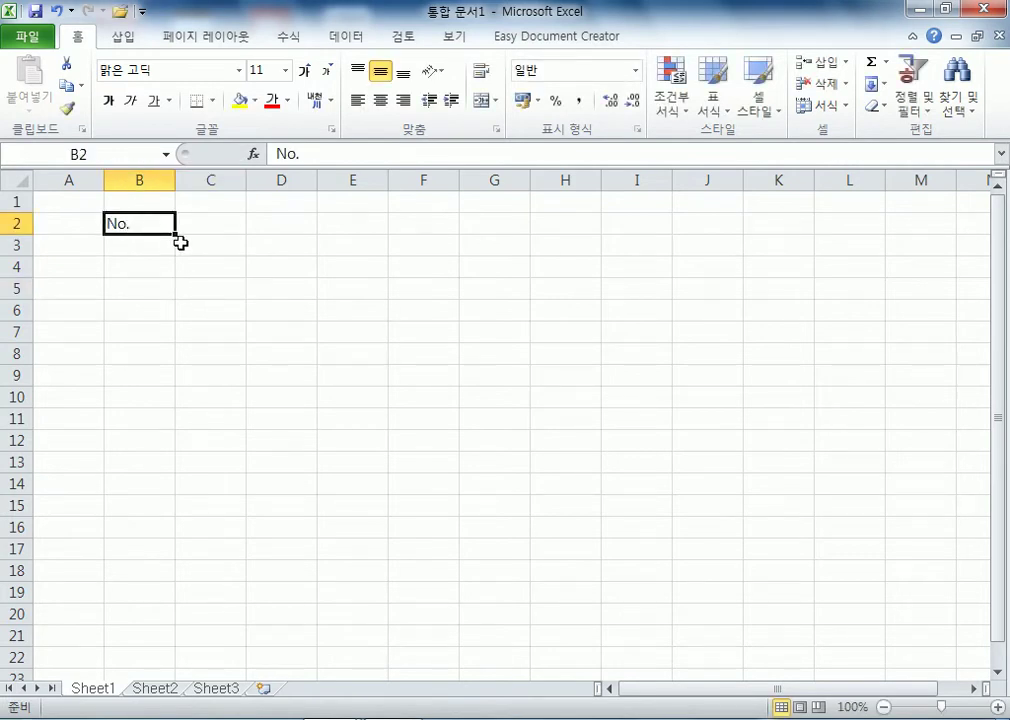
# Enter the title 견적서 in cell B3
pyautogui.click(128, 250)
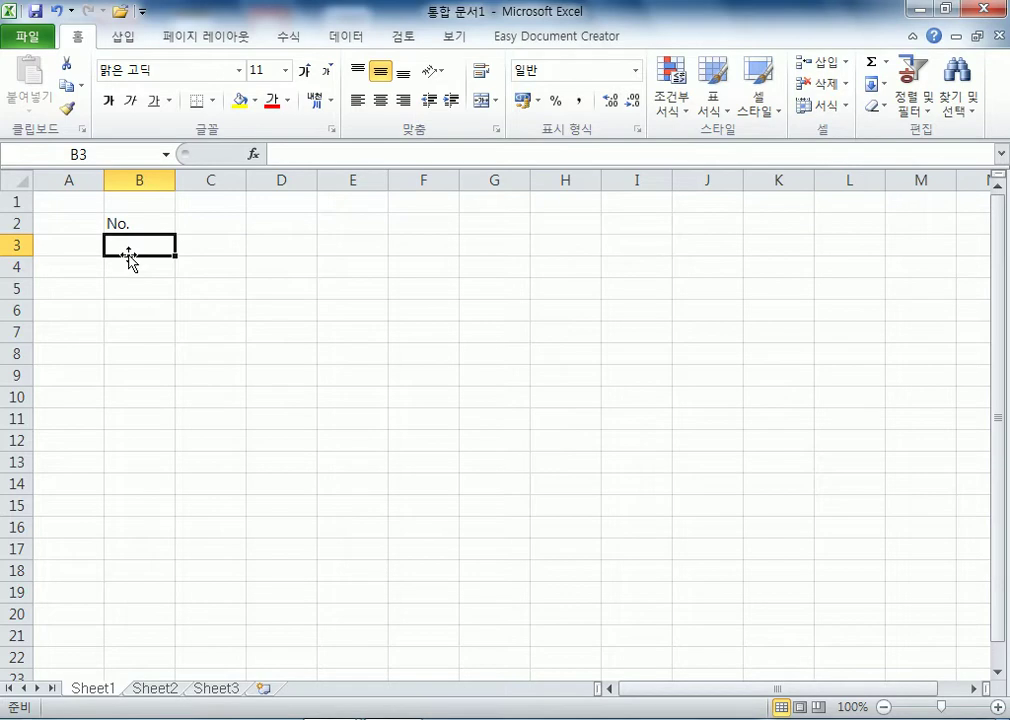
pyautogui.click(428, 247)
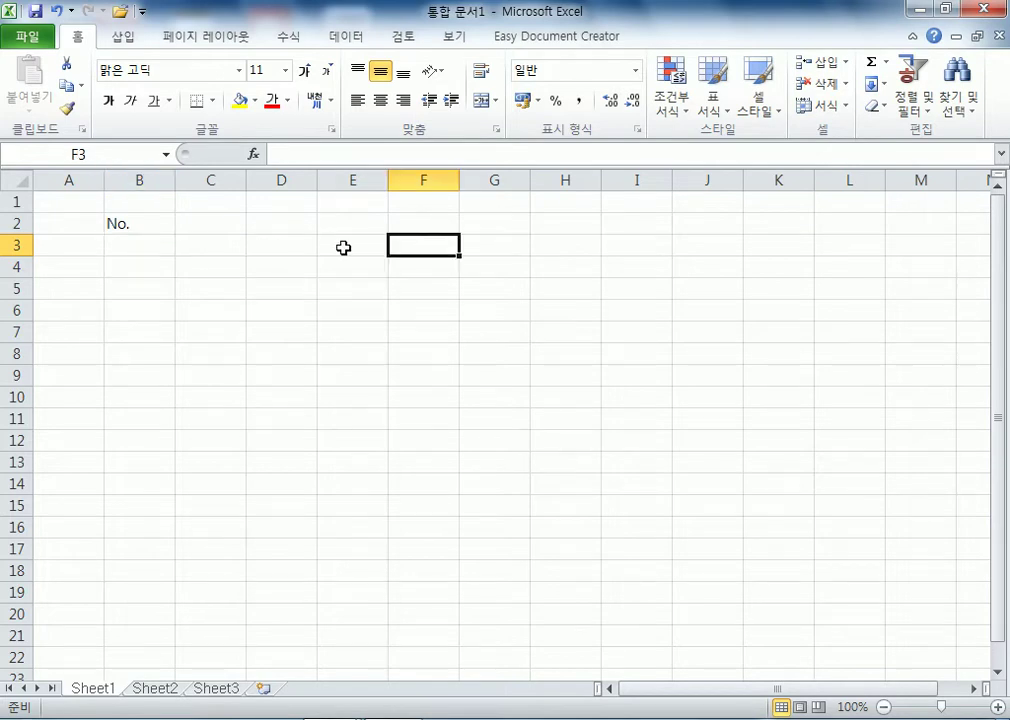
pyautogui.click(134, 245)
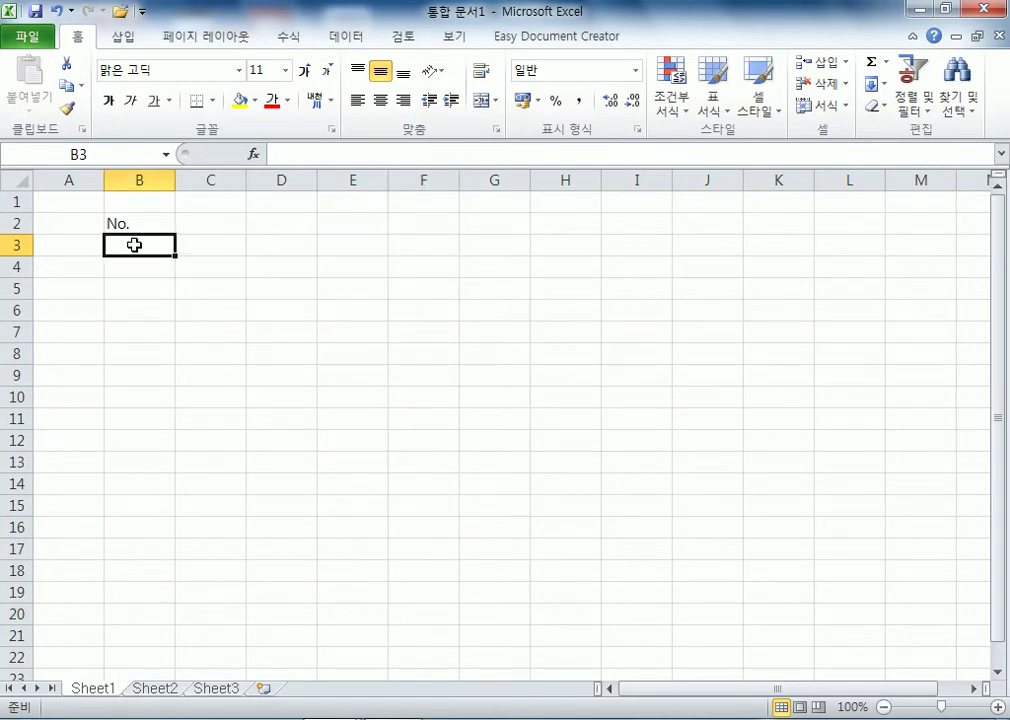
pyautogui.write('ruswjrtj')
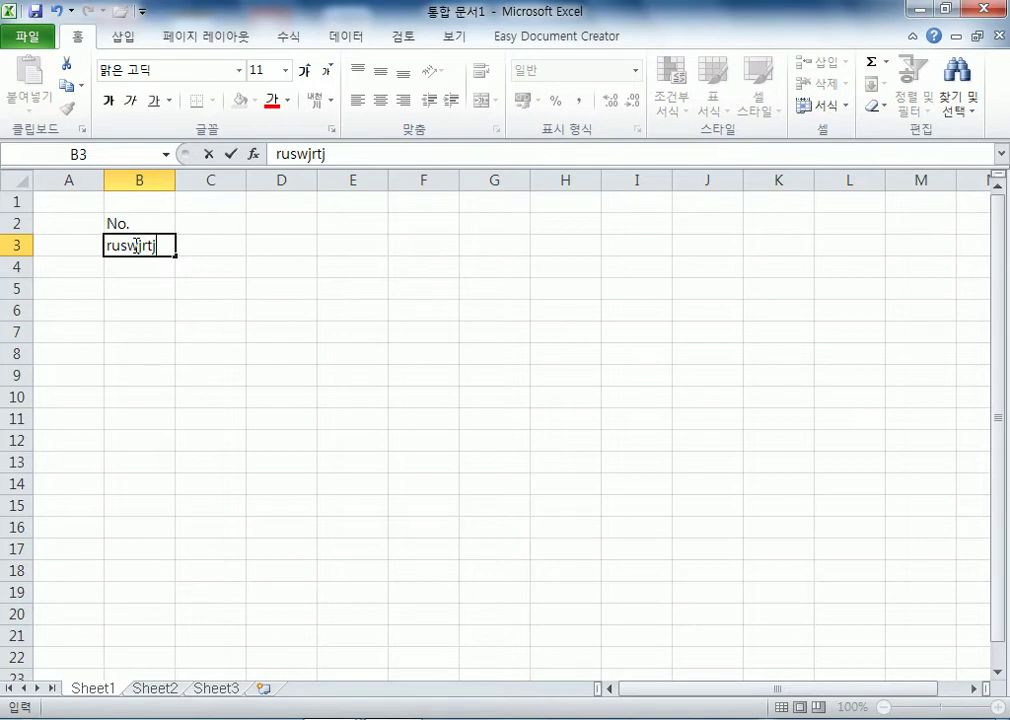
pyautogui.press('Return')
pyautogui.click(136, 246)
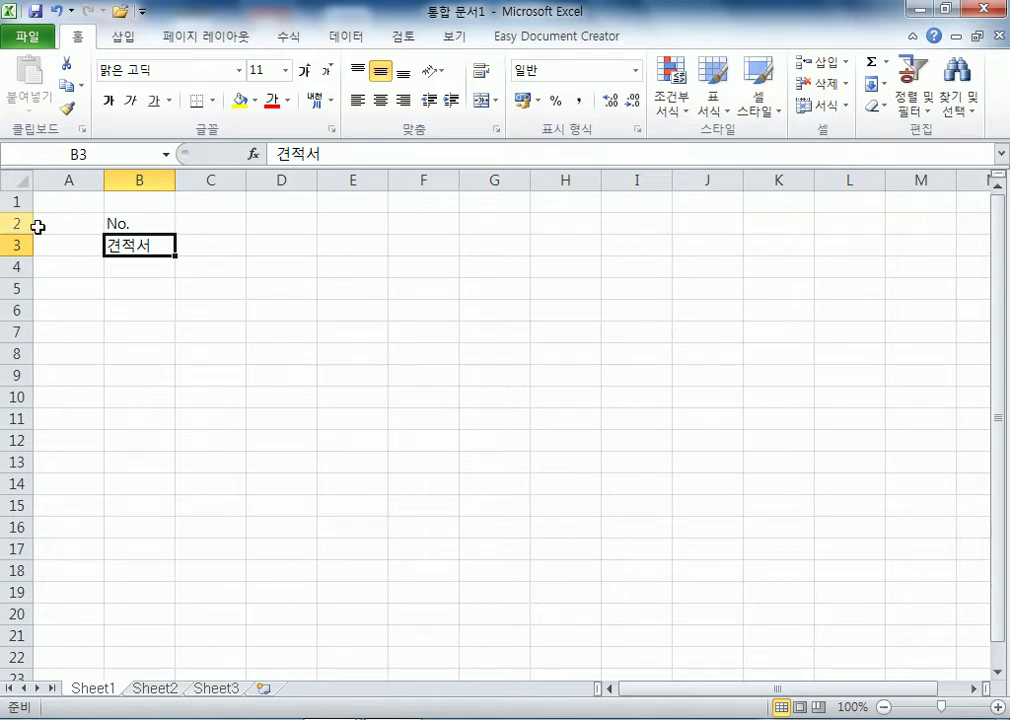
# Edit the title in B3 to space out its characters as "견 적 서"
pyautogui.click(72, 178)
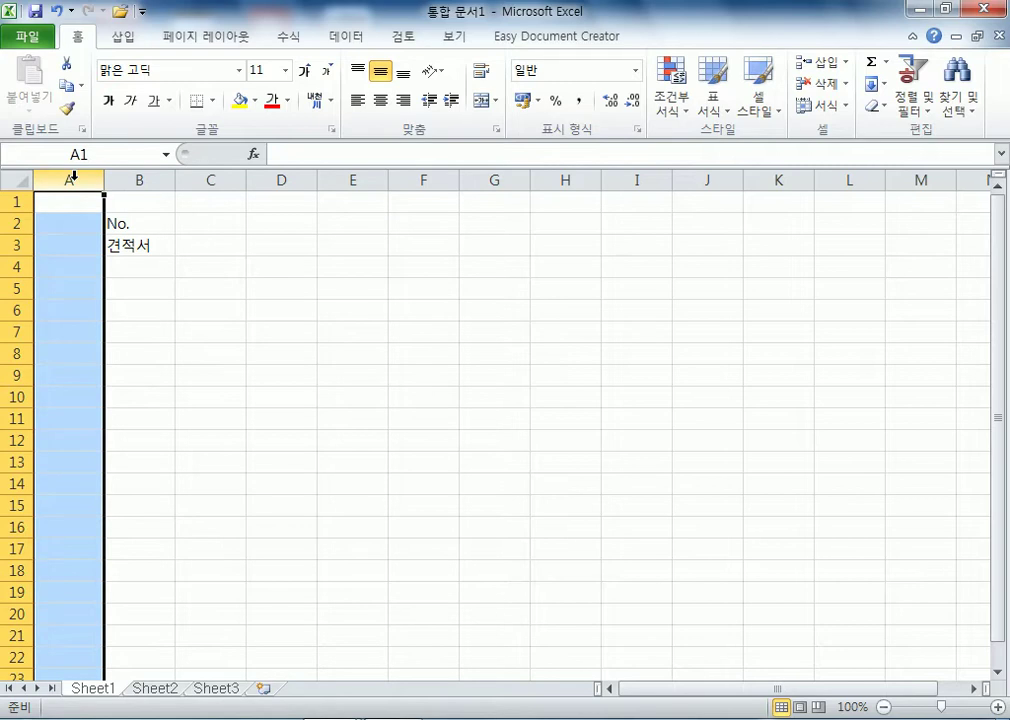
pyautogui.click(148, 245)
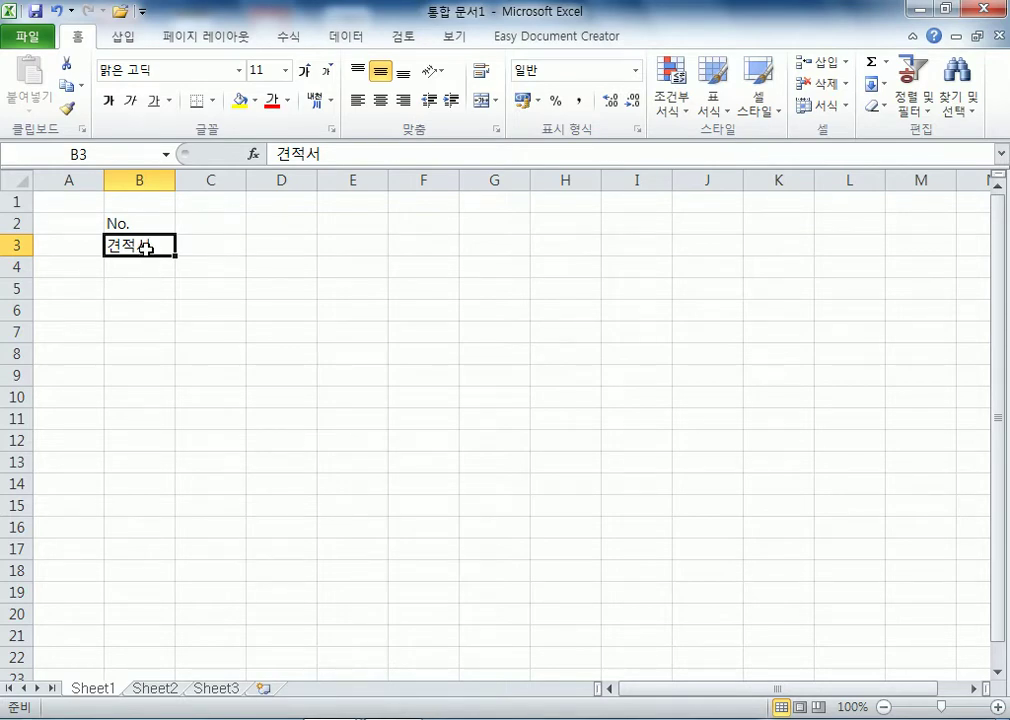
pyautogui.doubleClick(120, 245)
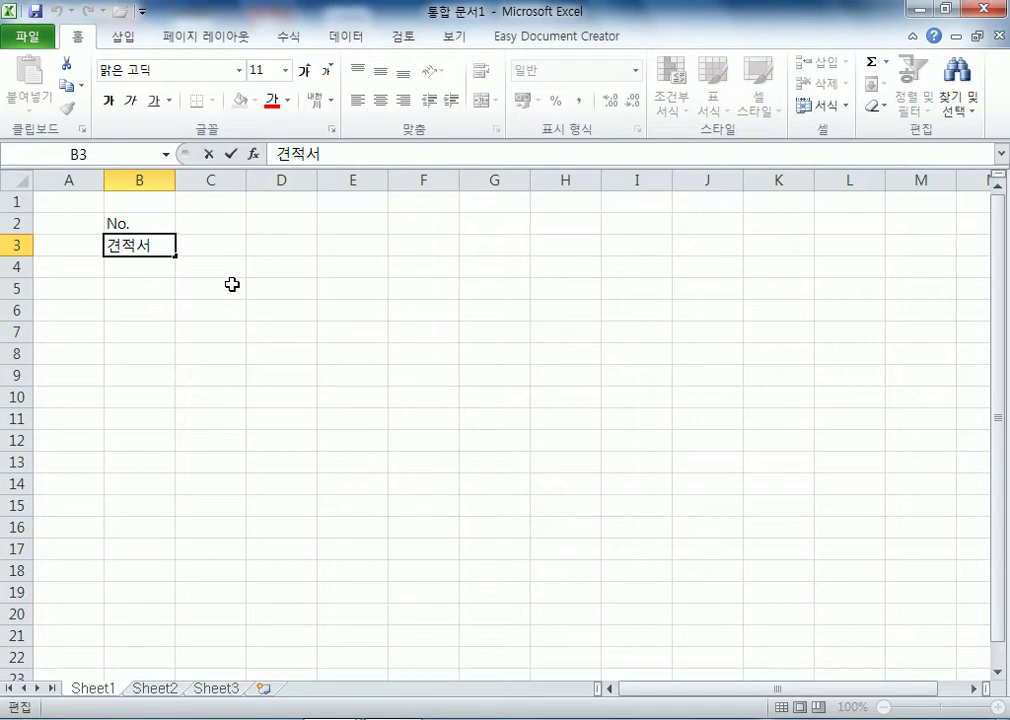
pyautogui.press('Right')
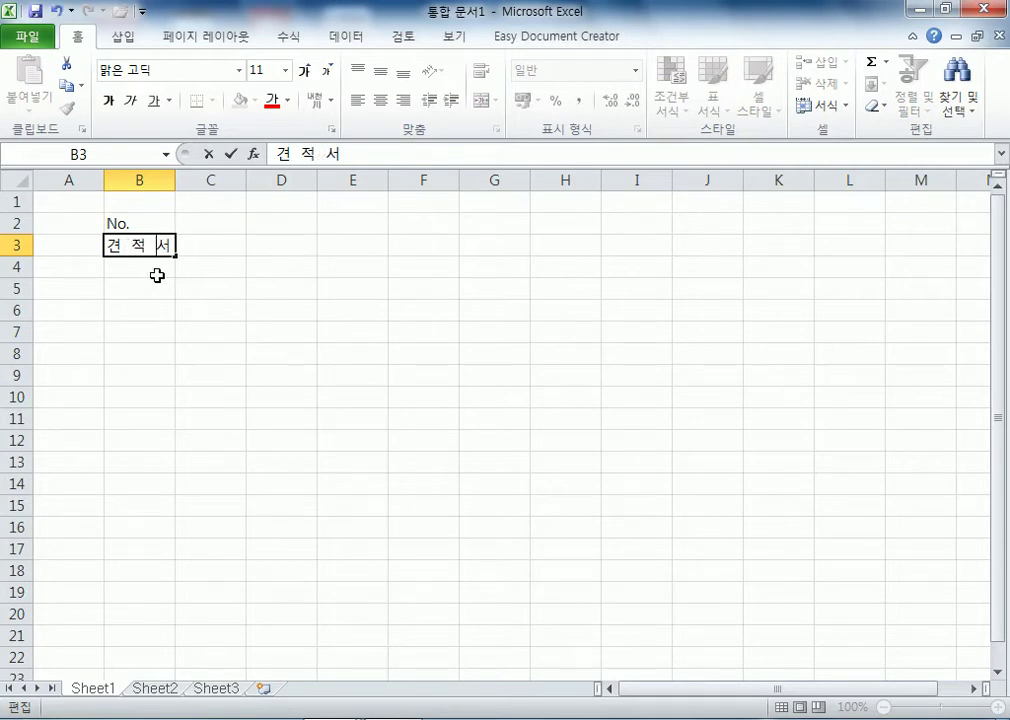
pyautogui.click(119, 262)
pyautogui.doubleClick(118, 245)
pyautogui.click(133, 263)
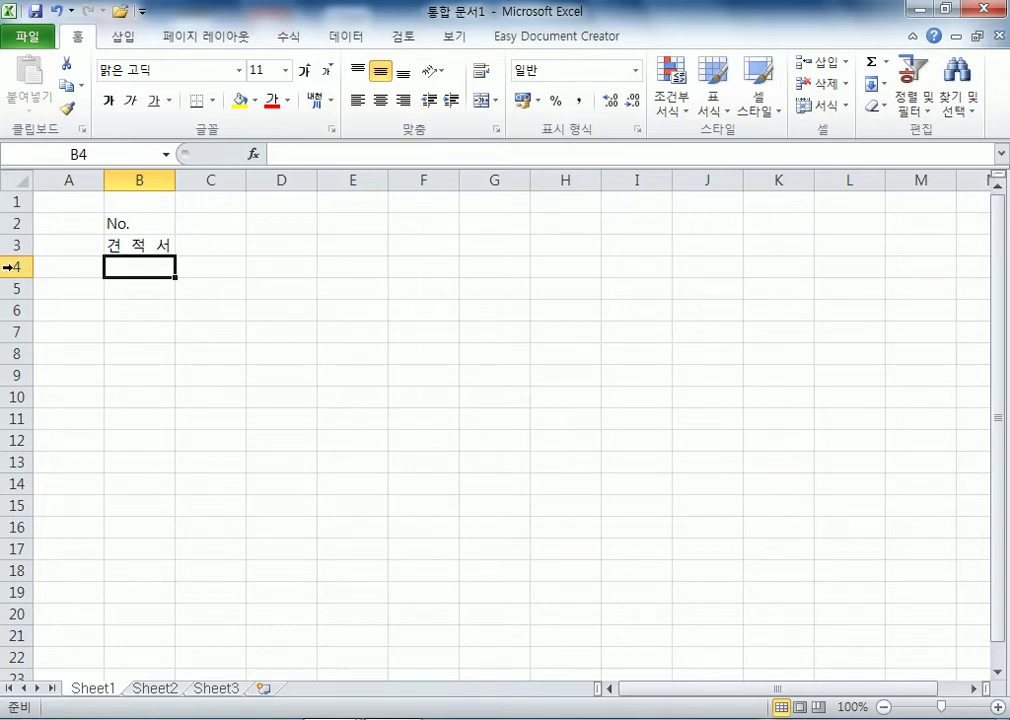
# Enter the labels "날짜:", "수신:" and "참조:" in cells B5, B6 and B7
pyautogui.click(119, 297)
pyautogui.write('날')
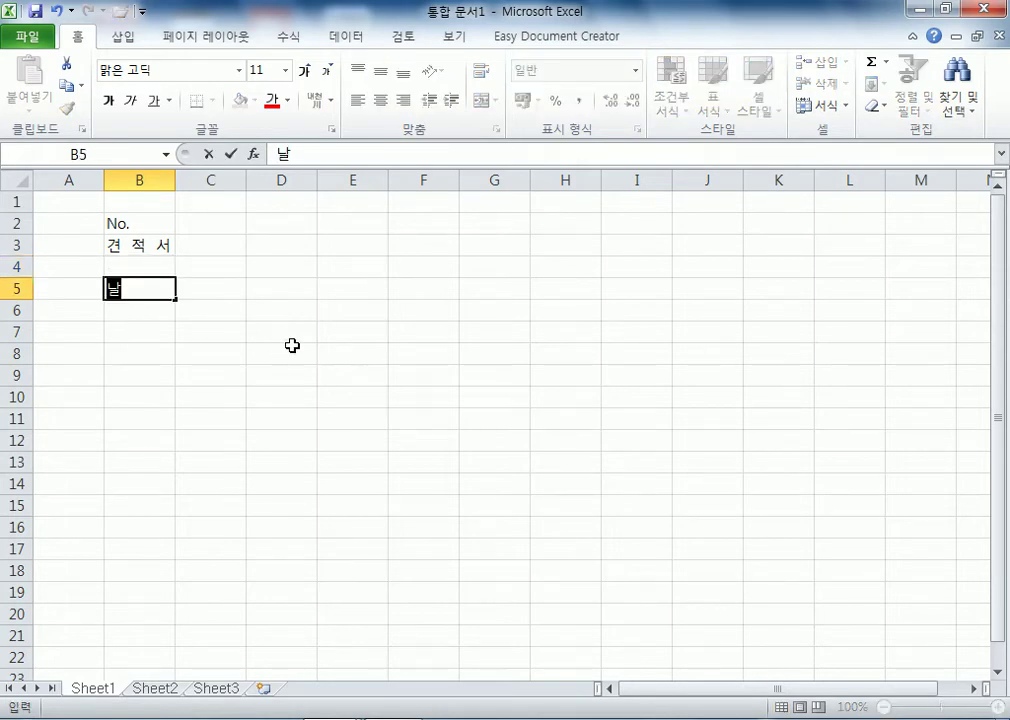
pyautogui.write('짜:')
pyautogui.press('Return')
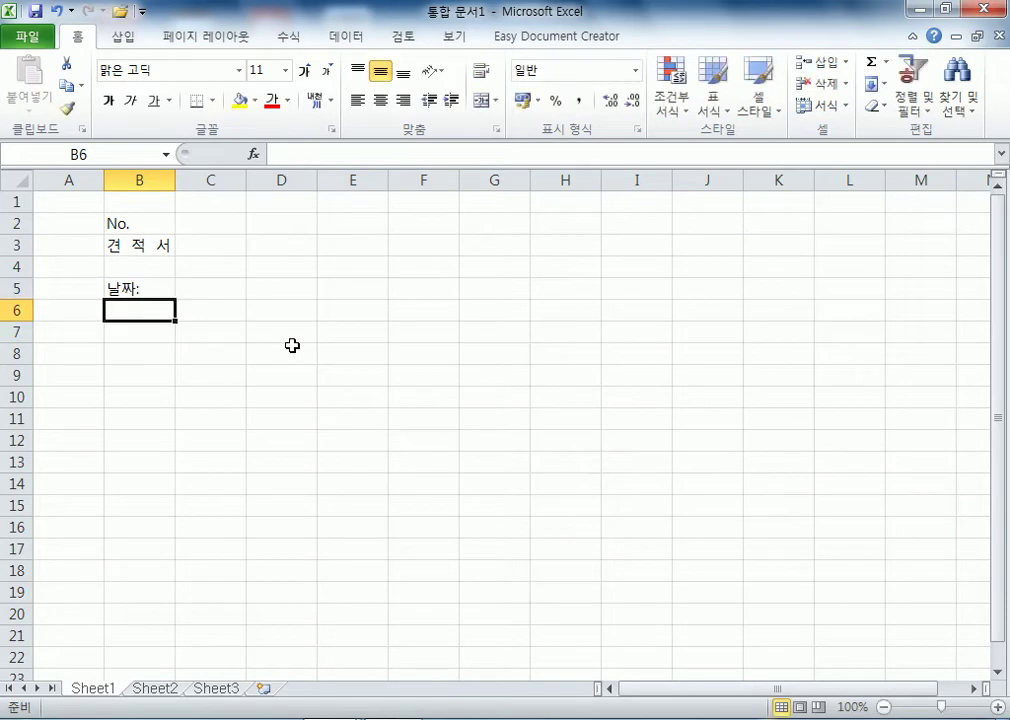
pyautogui.write('수신:')
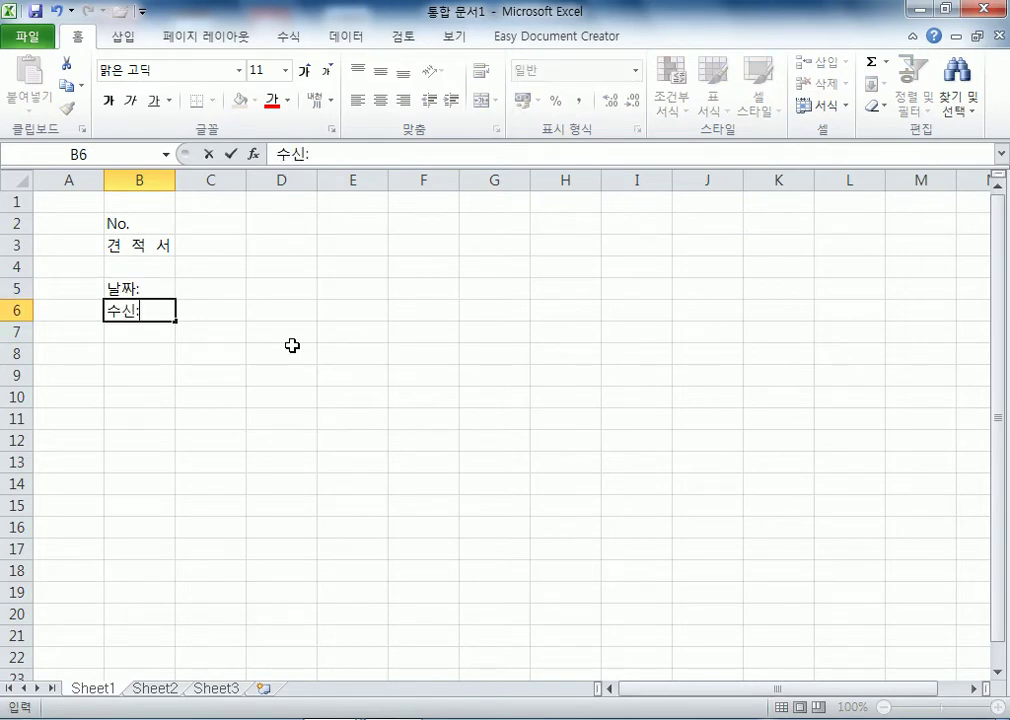
pyautogui.press('Return')
pyautogui.write('참조:')
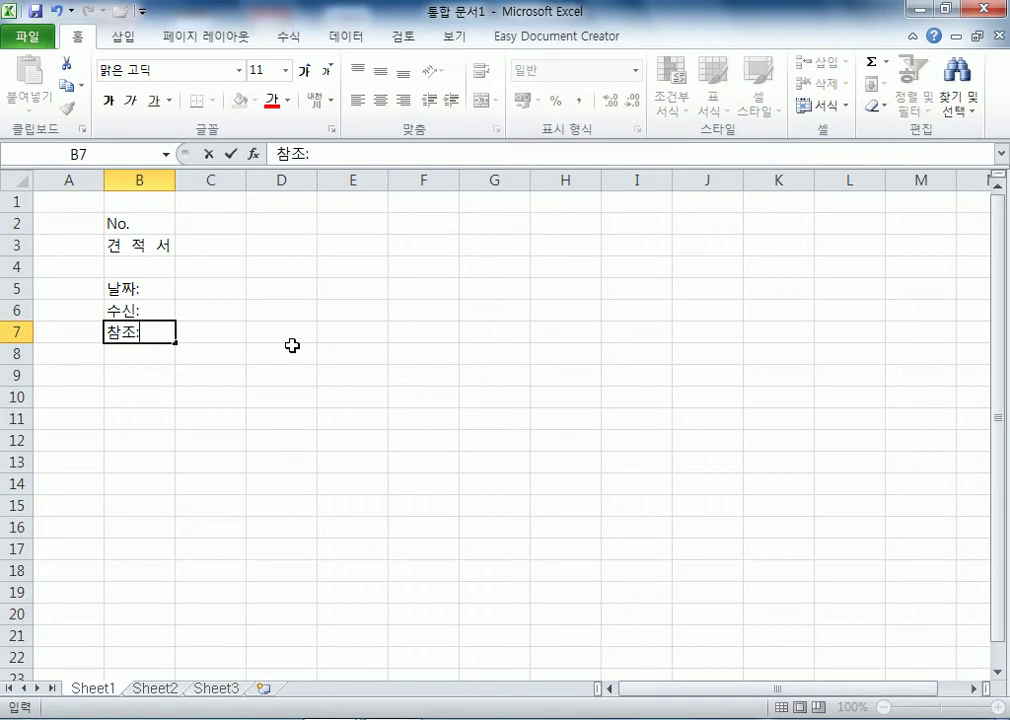
pyautogui.press('Return')
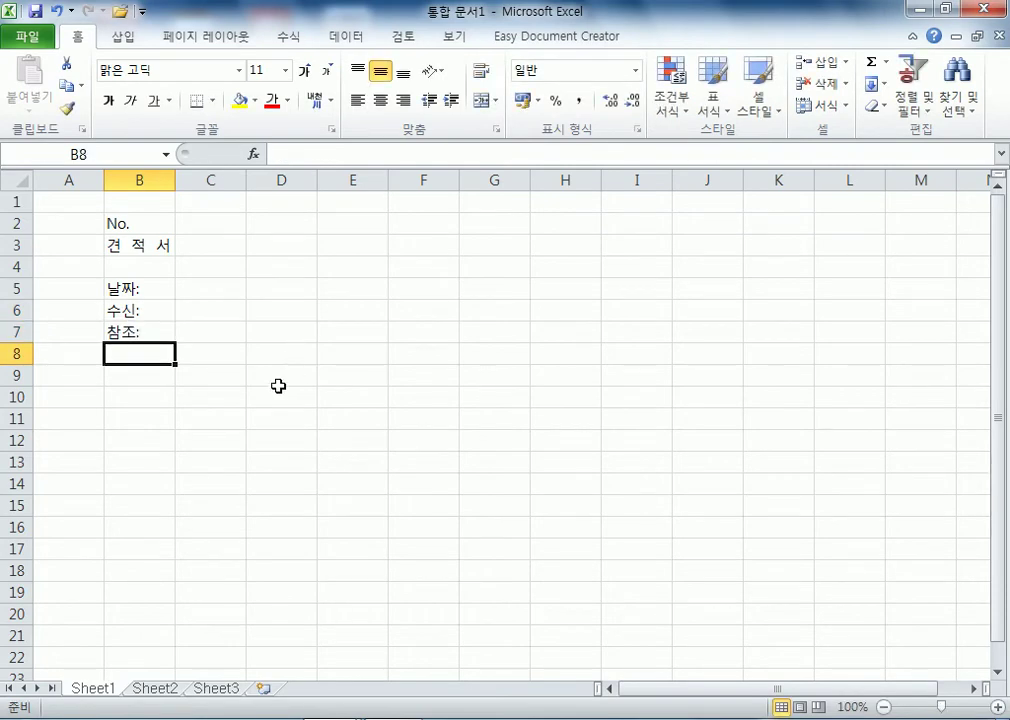
# Enter the sentence "아래와 같이 견적합니다." in cell B9
pyautogui.click(140, 373)
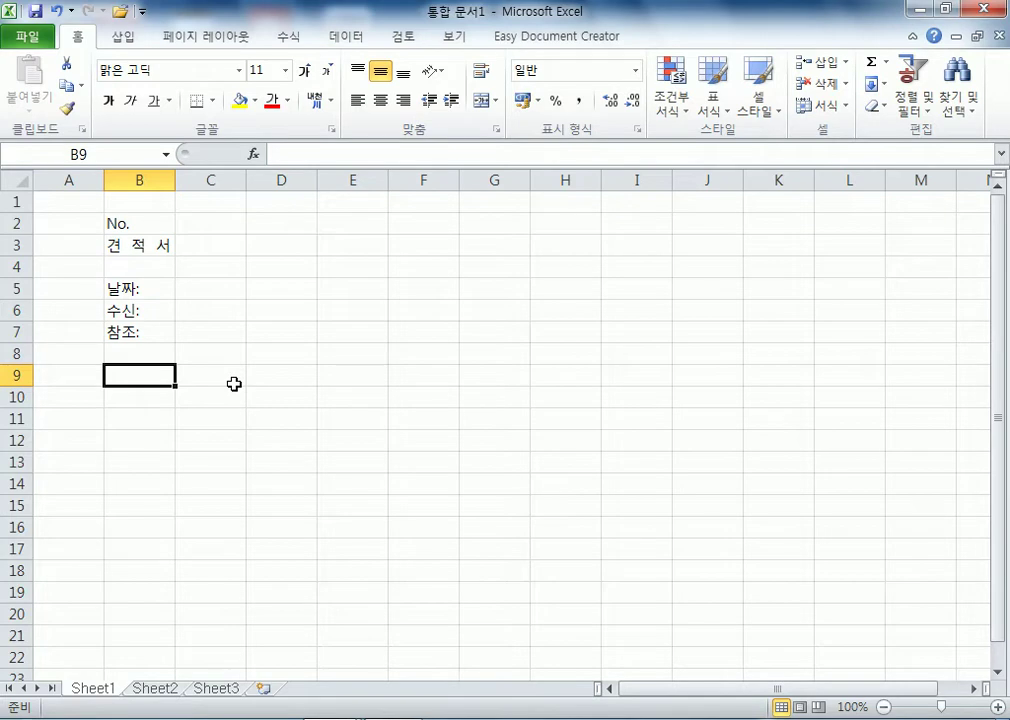
pyautogui.write('아래와')
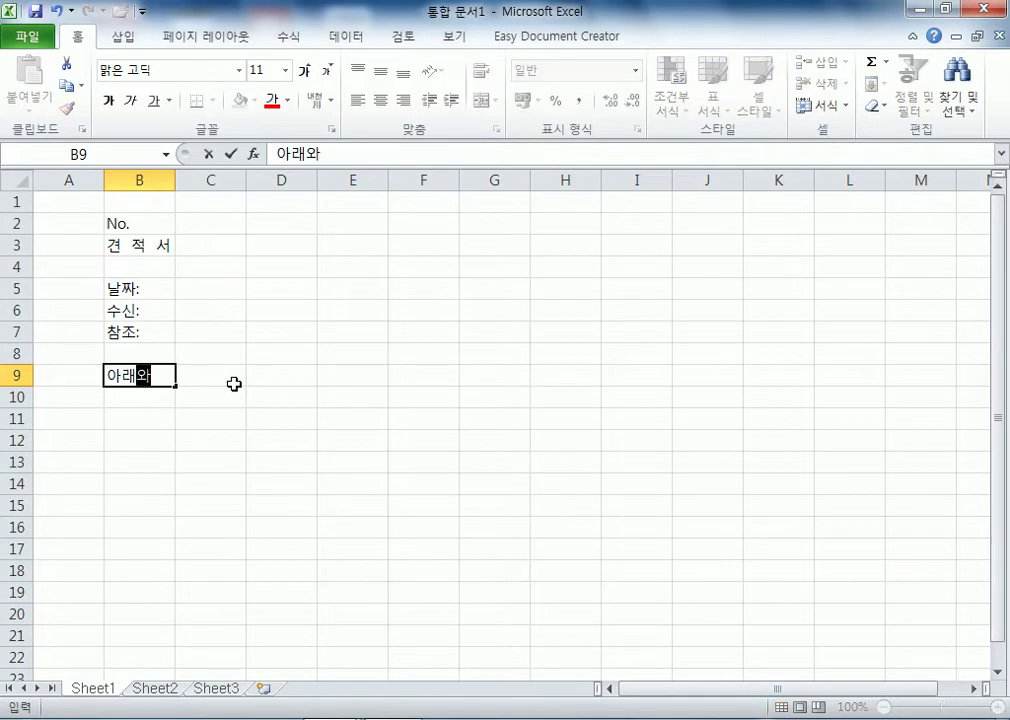
pyautogui.write(' 같이 견적')
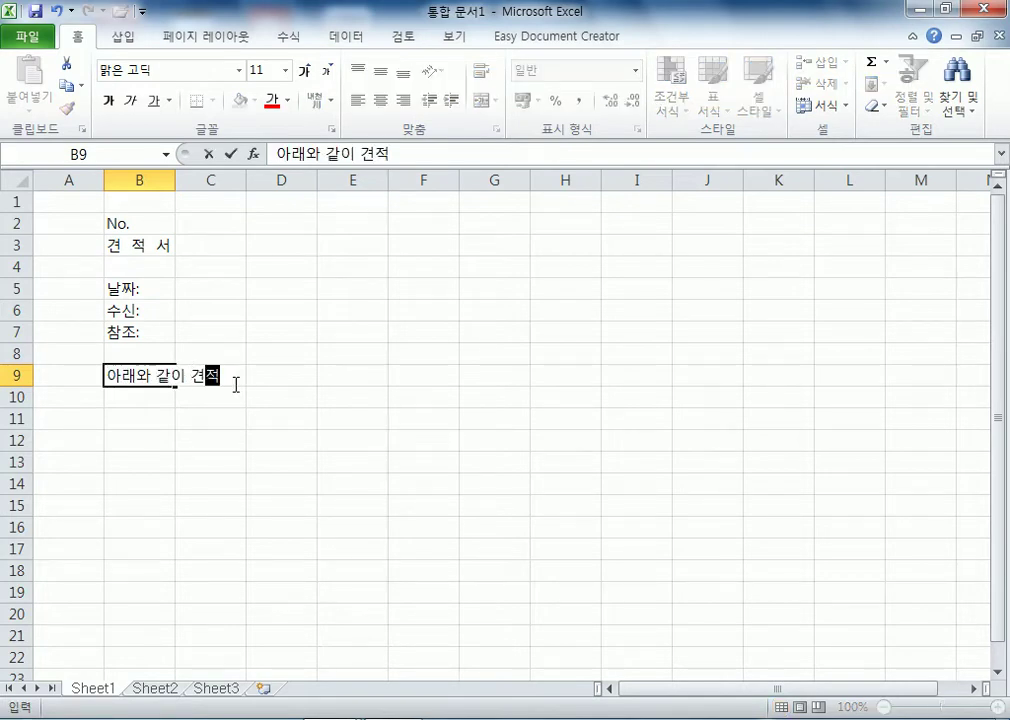
pyautogui.write('합니다.')
pyautogui.press('Return')
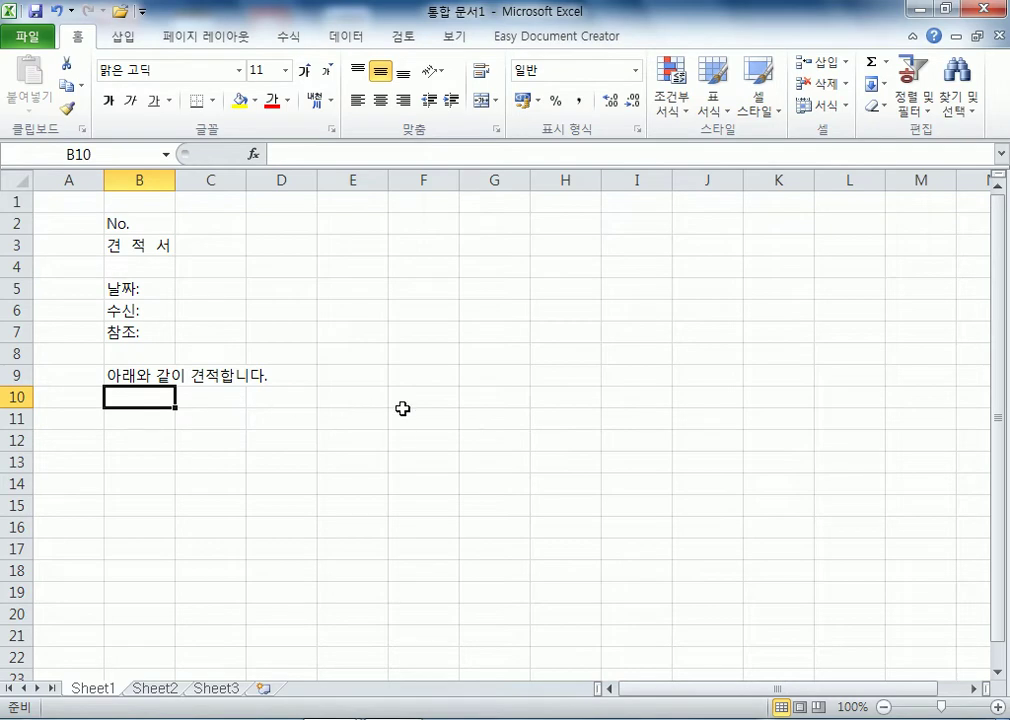
# Start the item table's header row with "No." in B12 and 품명 in C12
pyautogui.click(141, 418)
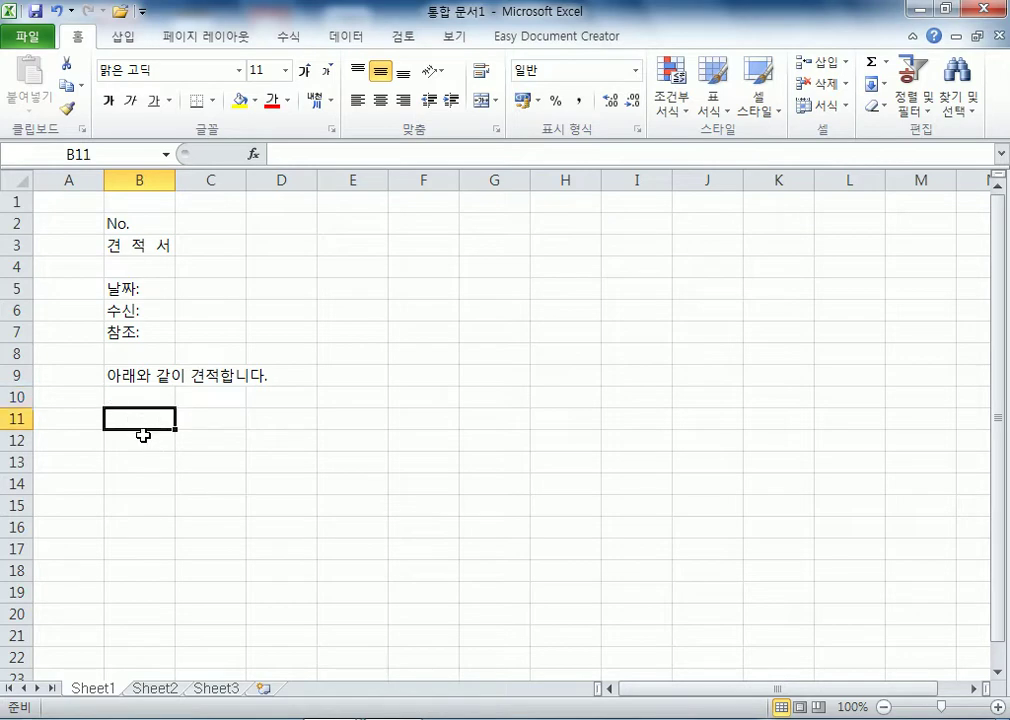
pyautogui.click(143, 435)
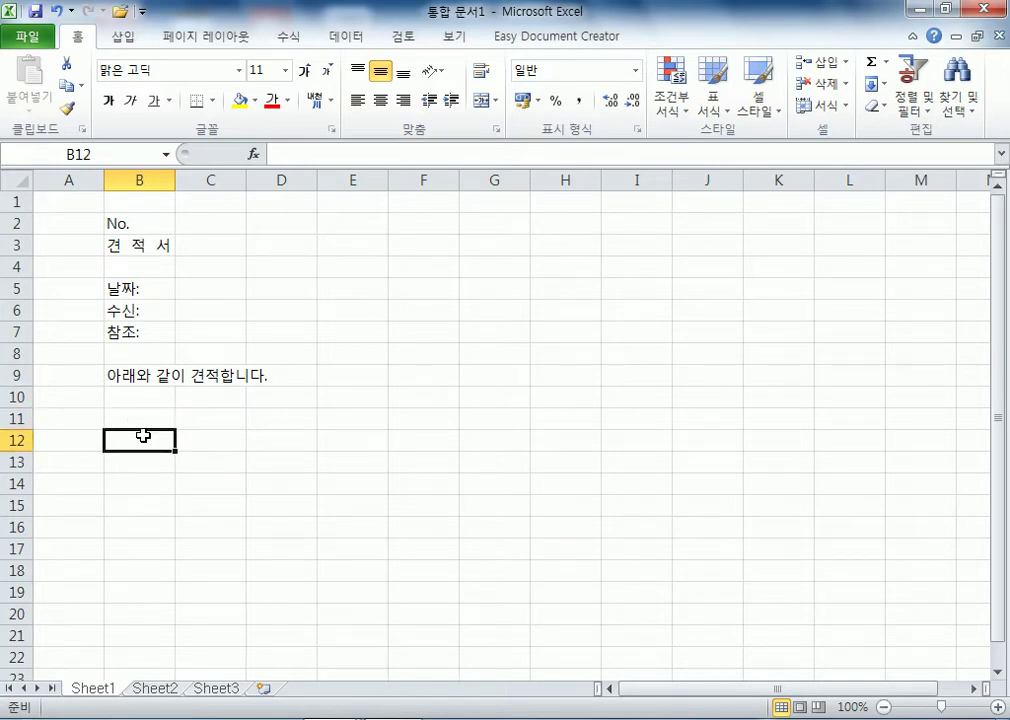
pyautogui.write('No.')
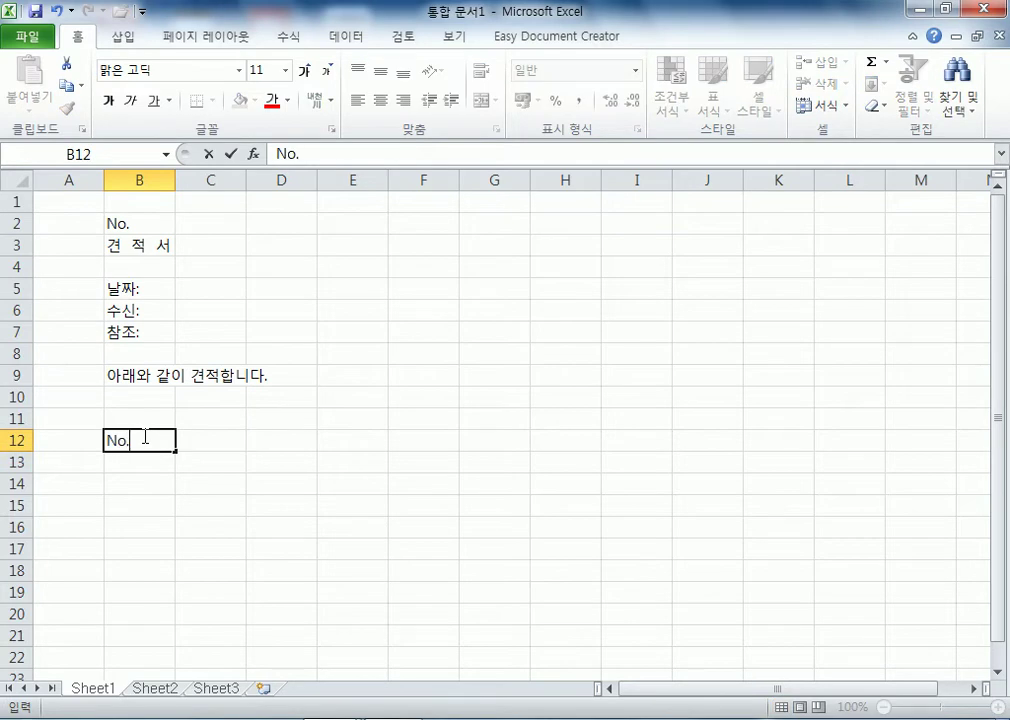
pyautogui.press('Tab')
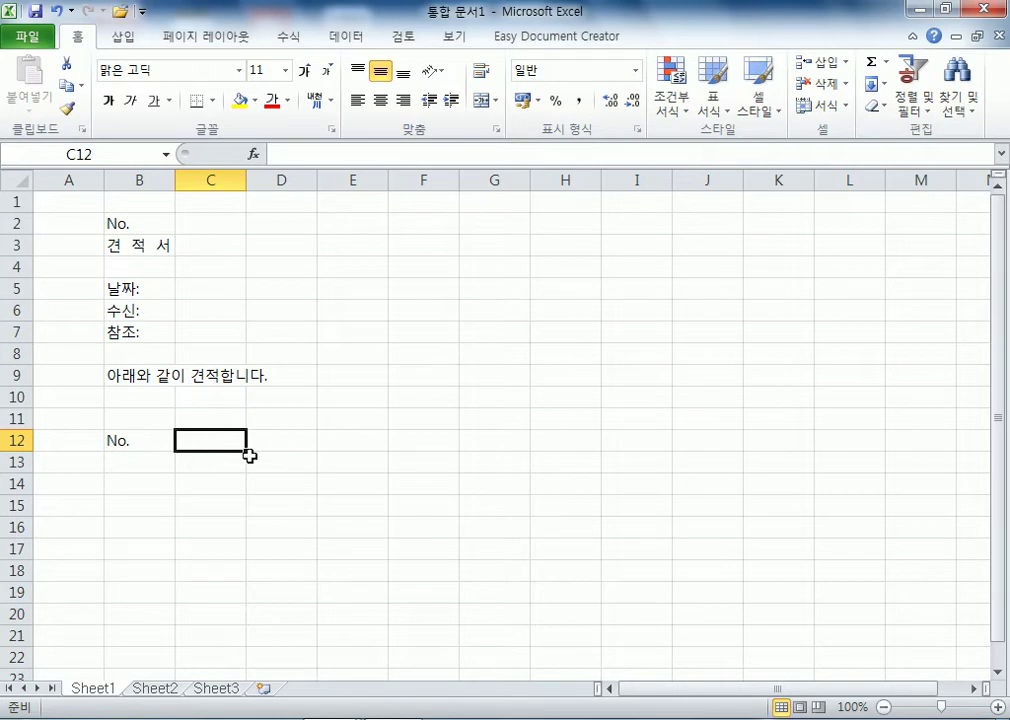
pyautogui.write('품며ㅛ')
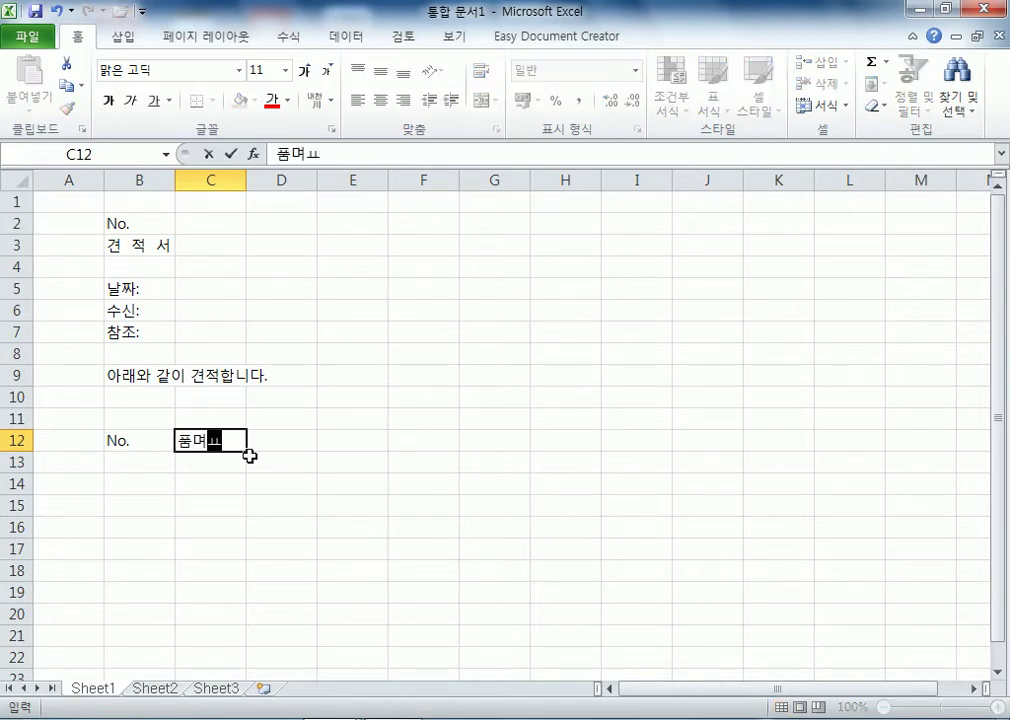
pyautogui.press('BackSpace')
pyautogui.press('BackSpace')
pyautogui.write('명')
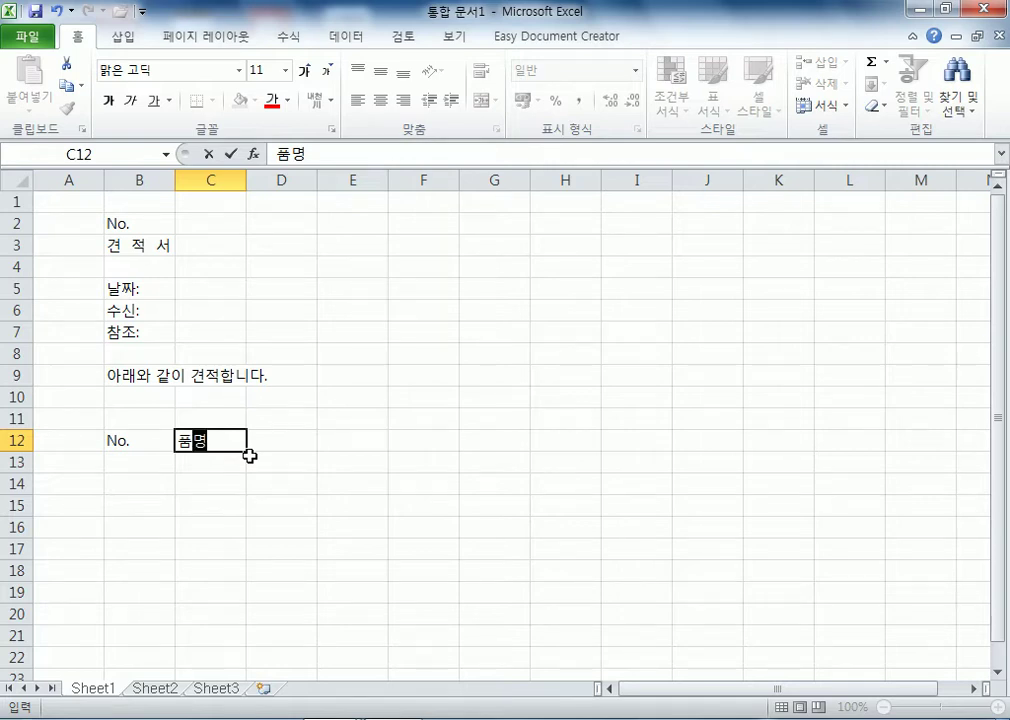
# Enter the headers 규격, 수량, 단가, 공급가액, 세액 and 비고 in cells E12 to J12, leaving D12 empty
pyautogui.click(352, 441)
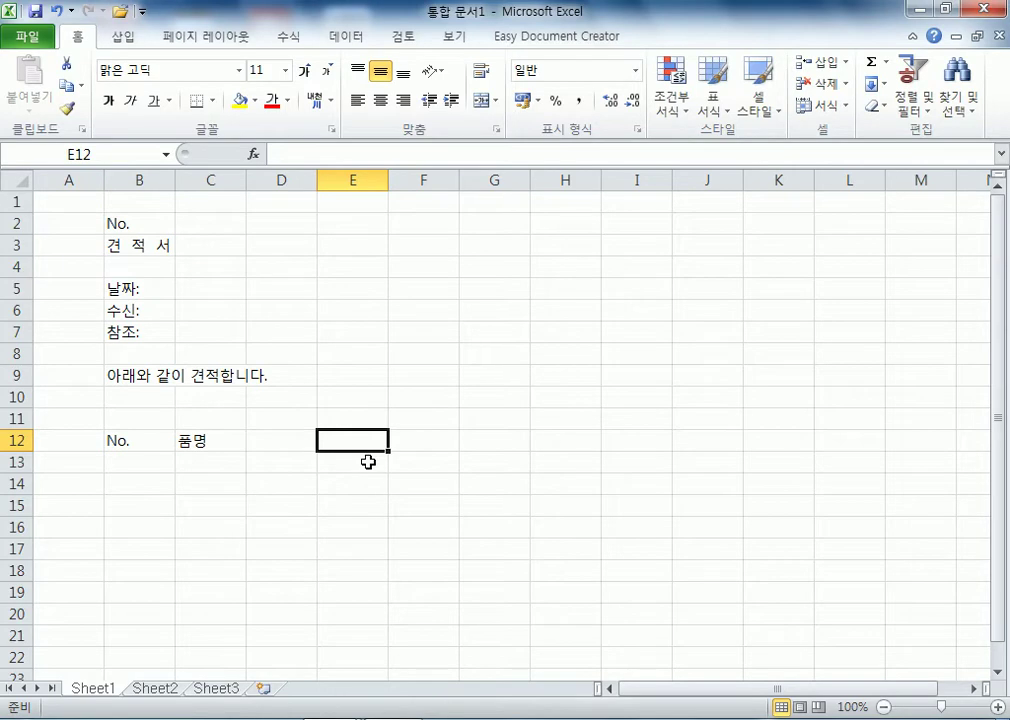
pyautogui.click(290, 441)
pyautogui.click(347, 446)
pyautogui.write('규격')
pyautogui.press('Tab')
pyautogui.write('수량')
pyautogui.press('Tab')
pyautogui.write('단가')
pyautogui.press('Tab')
pyautogui.write('공급가액')
pyautogui.press('Tab')
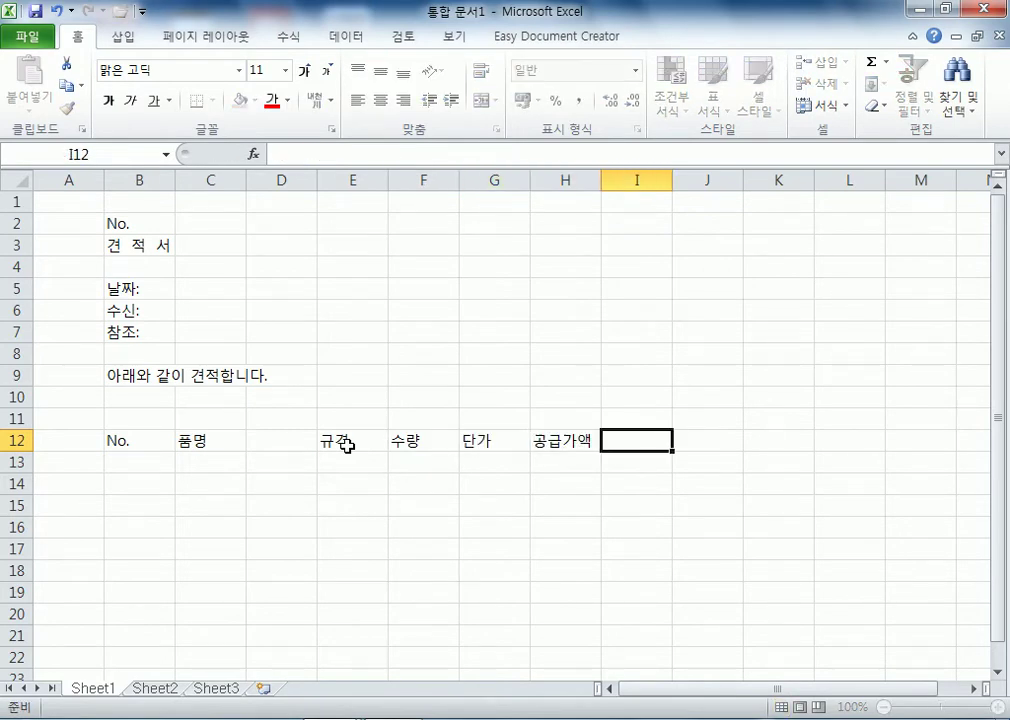
pyautogui.write('세액')
pyautogui.press('Tab')
pyautogui.write('비고')
pyautogui.press('Return')
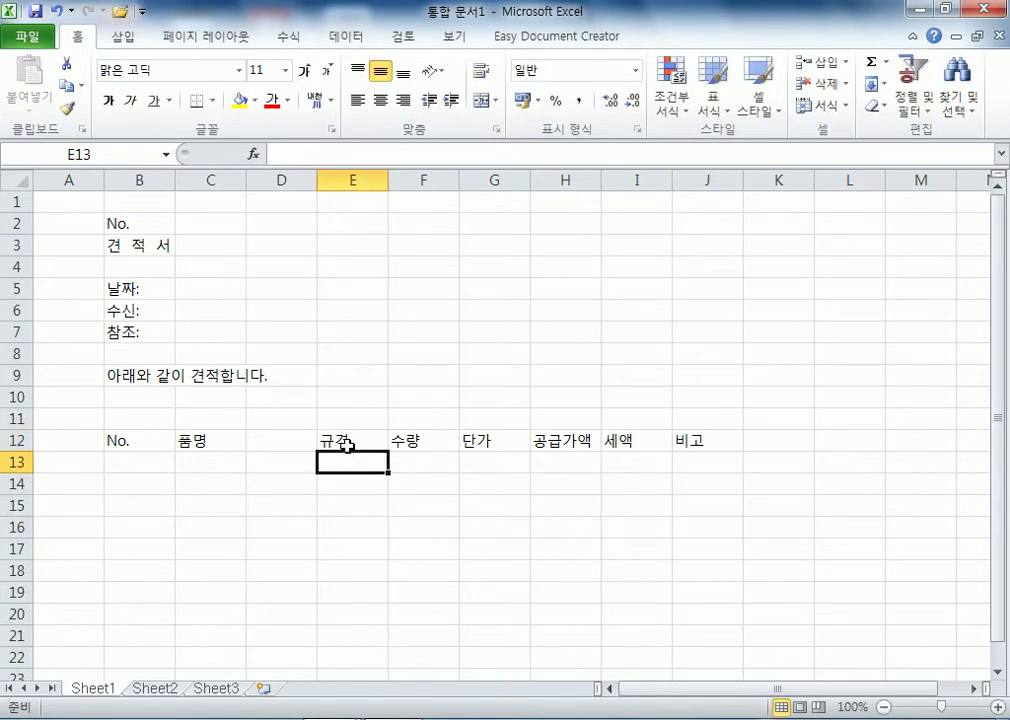
pyautogui.click(150, 465)
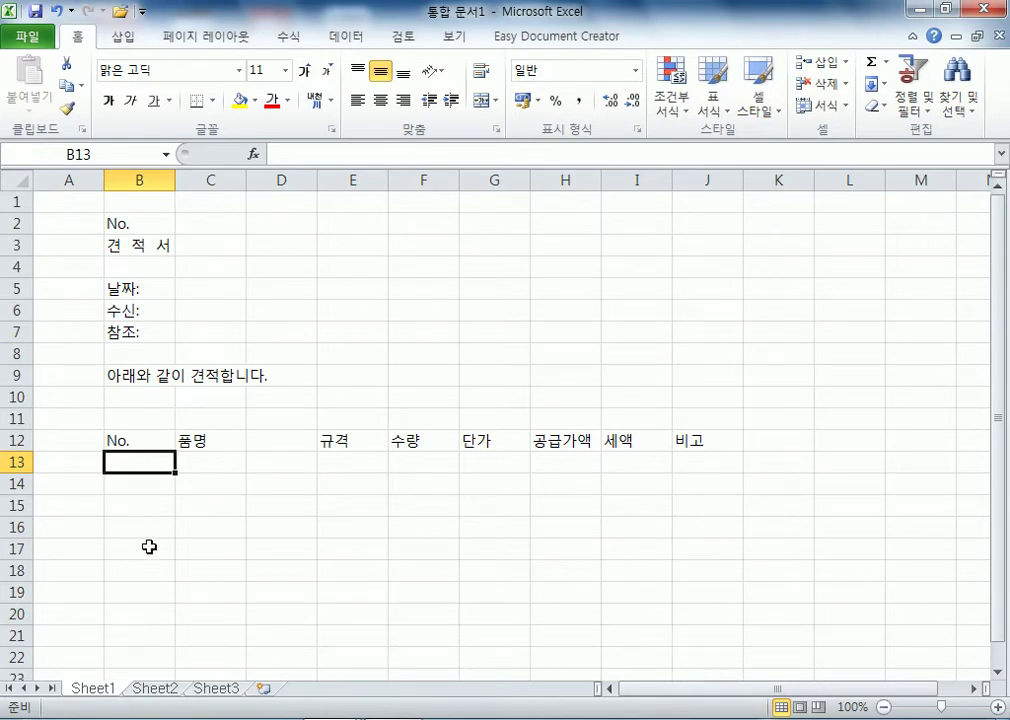
pyautogui.scroll(-1, 149, 547)
pyautogui.scroll(-1, 149, 547)
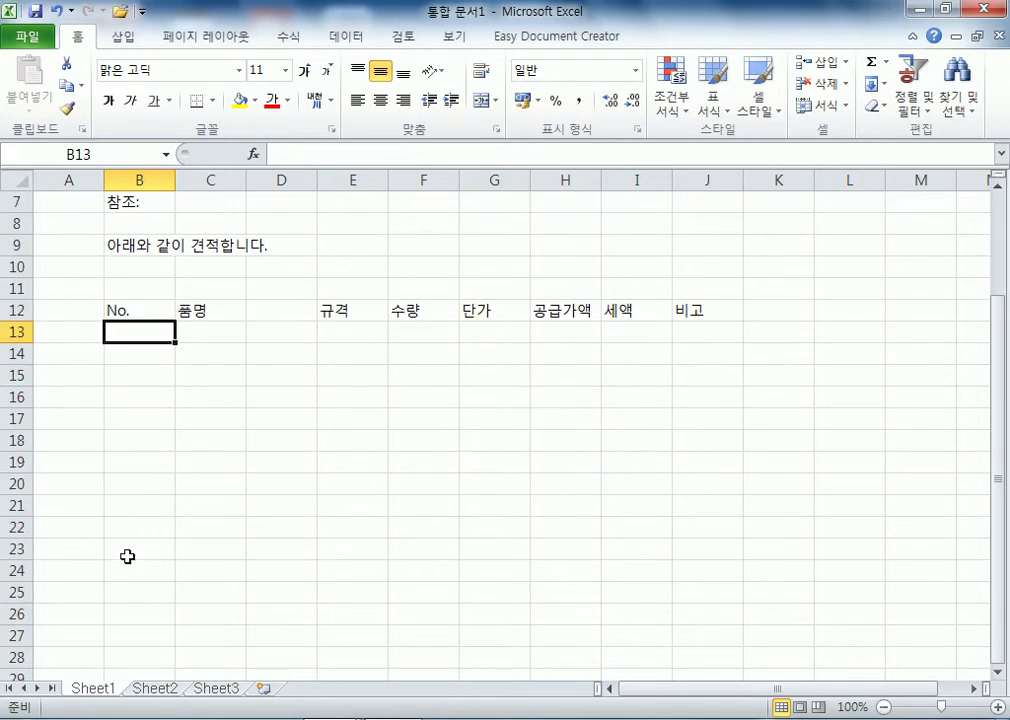
pyautogui.click(128, 552)
# Move the header cells from 품명 to 비고 (C12:J12) down one row to C13:J13
pyautogui.moveTo(196, 311); pyautogui.dragTo(671, 341)
pyautogui.click(147, 311)
pyautogui.click(205, 336)
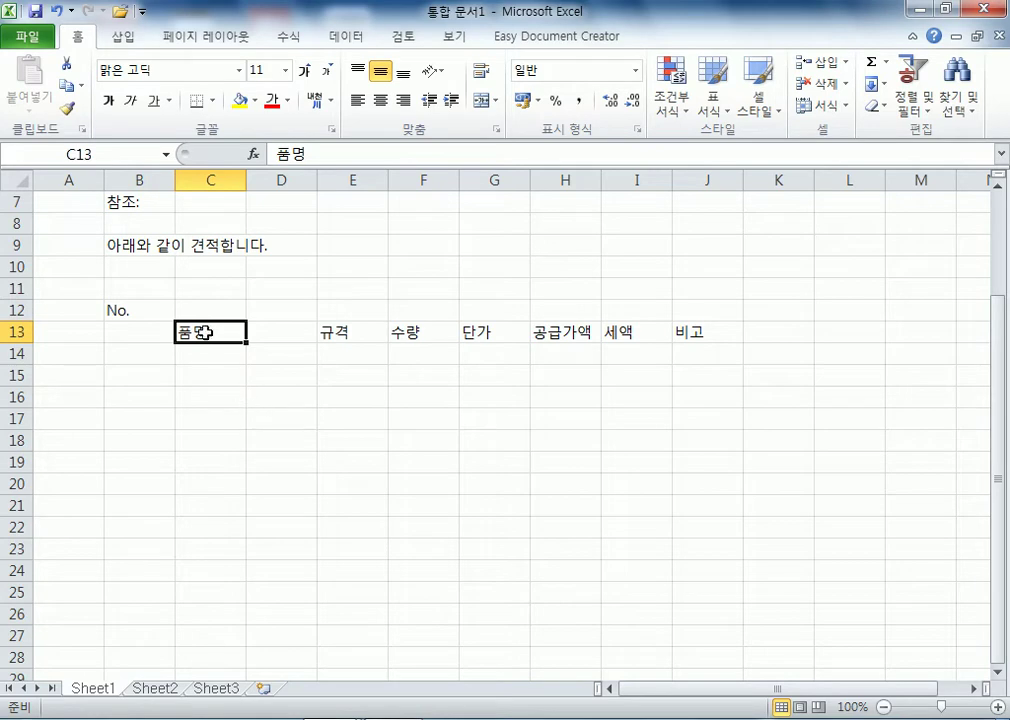
# Move the header cells from 품명 to 비고 back up into C12:J12, in line with "No."
pyautogui.moveTo(204, 332); pyautogui.dragTo(698, 334)
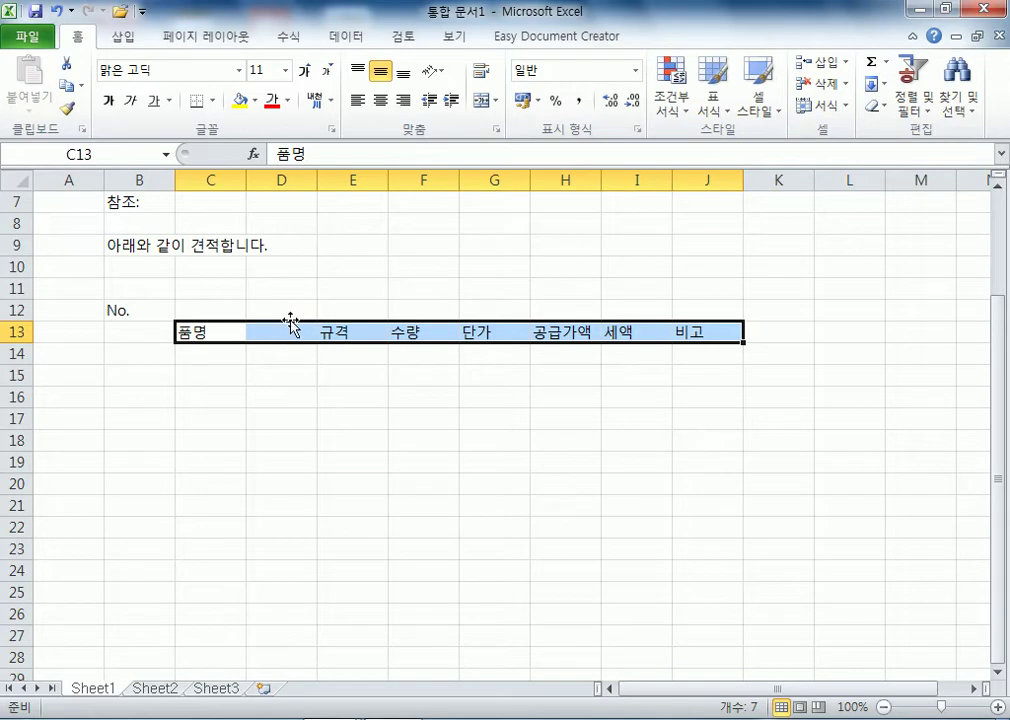
pyautogui.moveTo(290, 322); pyautogui.dragTo(265, 313)
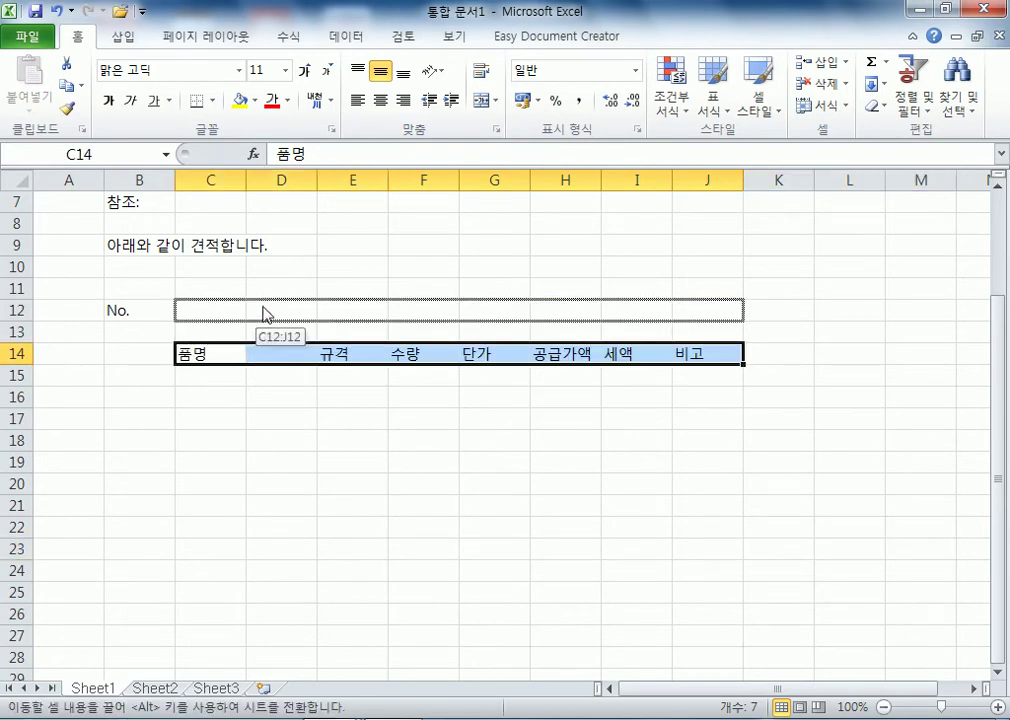
pyautogui.moveTo(265, 313); pyautogui.dragTo(262, 310)
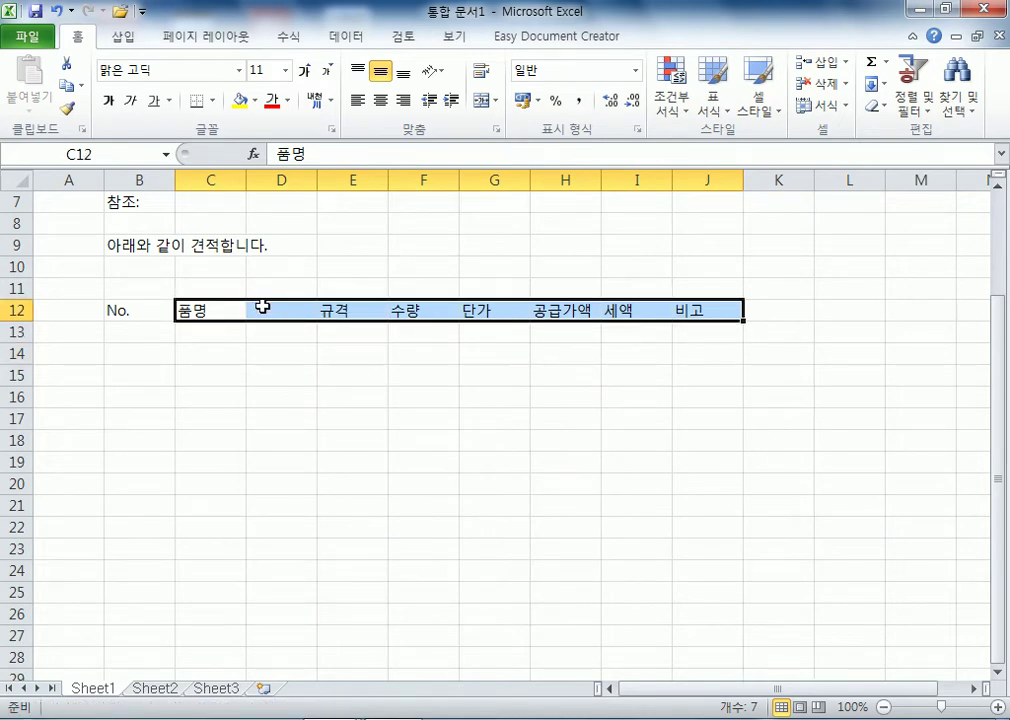
# Enter the total label 합계 in cell B23 and the label "[MEMO]" in B24
pyautogui.click(145, 332)
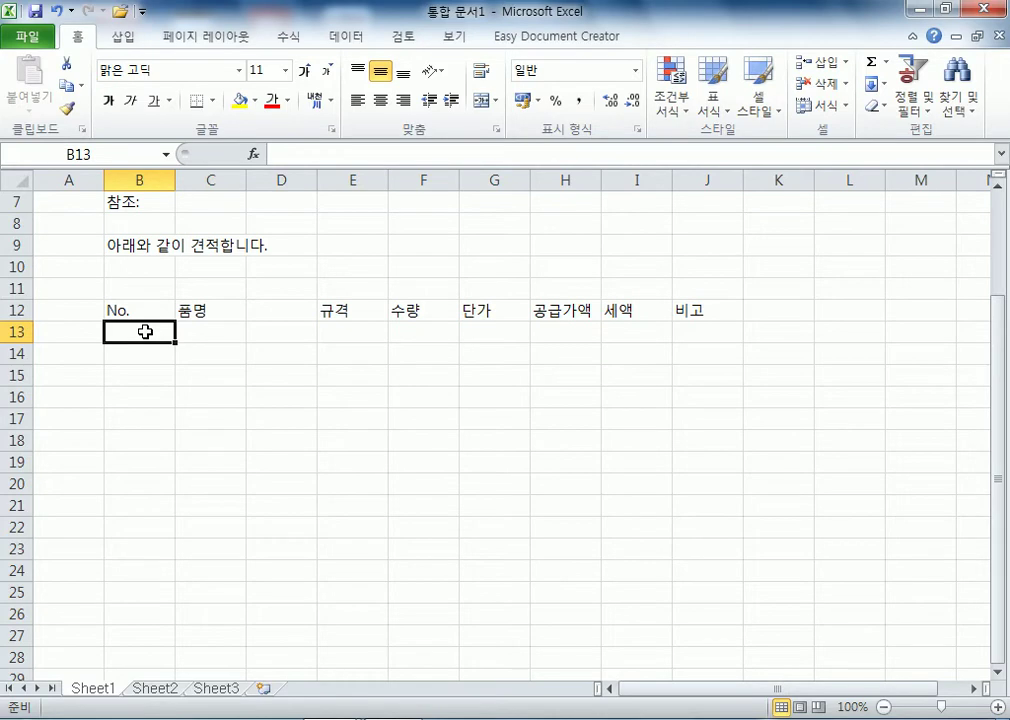
pyautogui.click(130, 547)
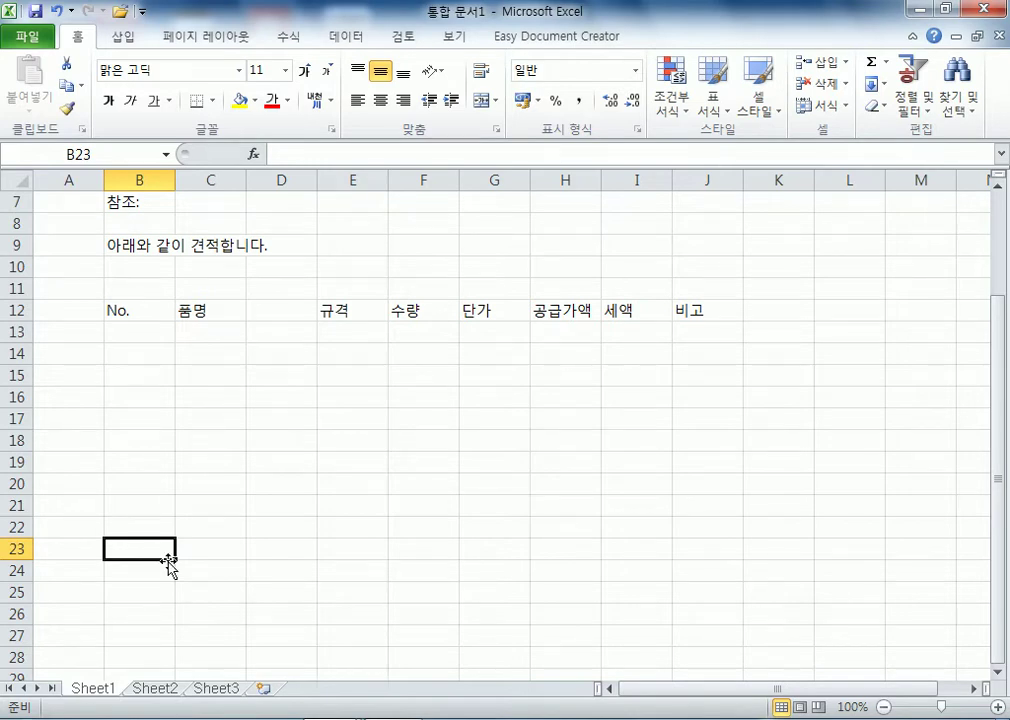
pyautogui.write('합계')
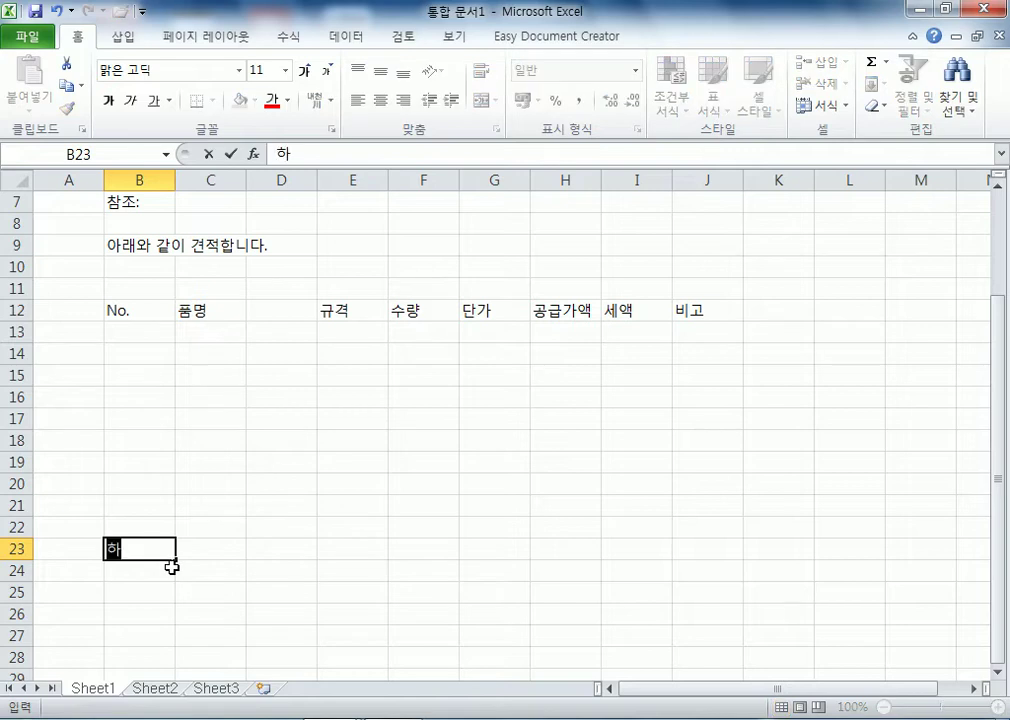
pyautogui.press('Return')
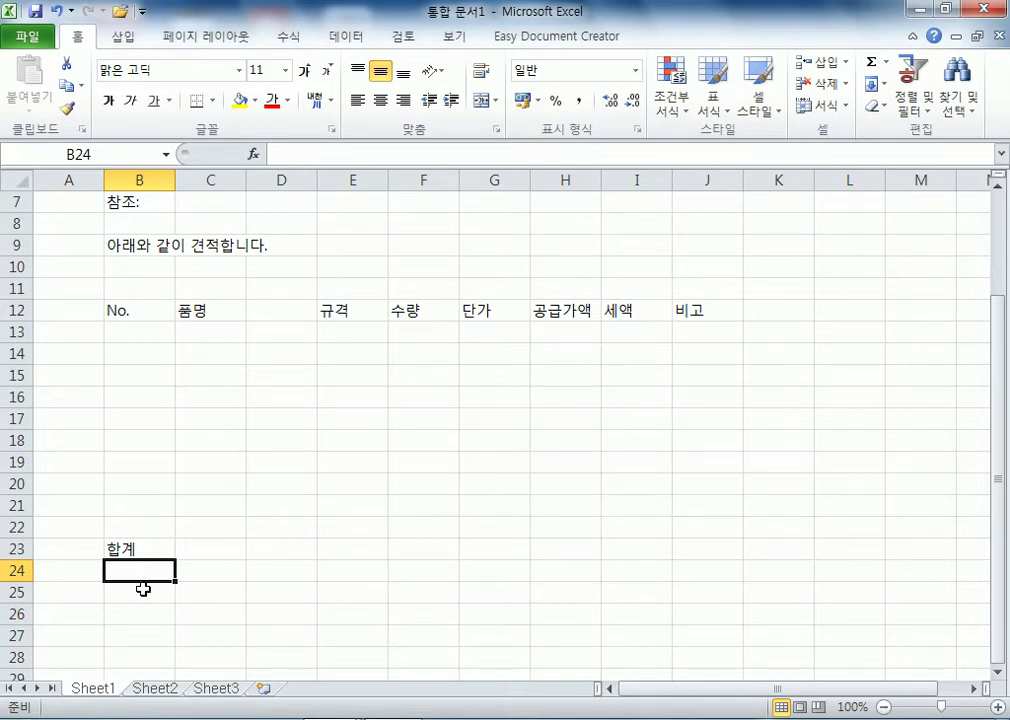
pyautogui.moveTo(135, 569); pyautogui.dragTo(690, 618)
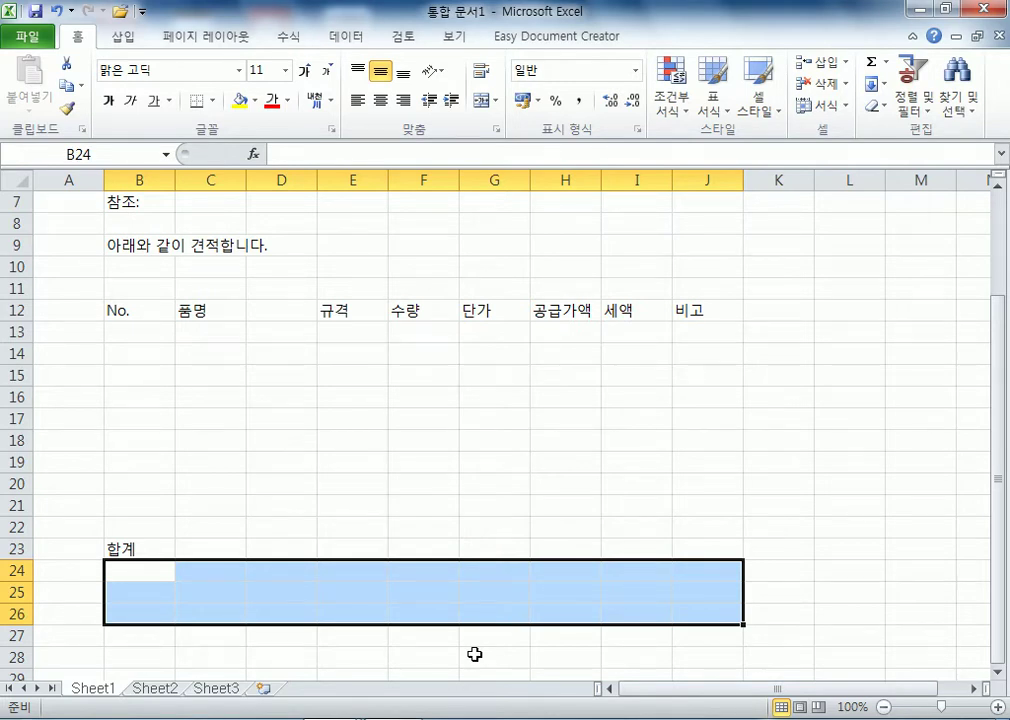
pyautogui.click(139, 571)
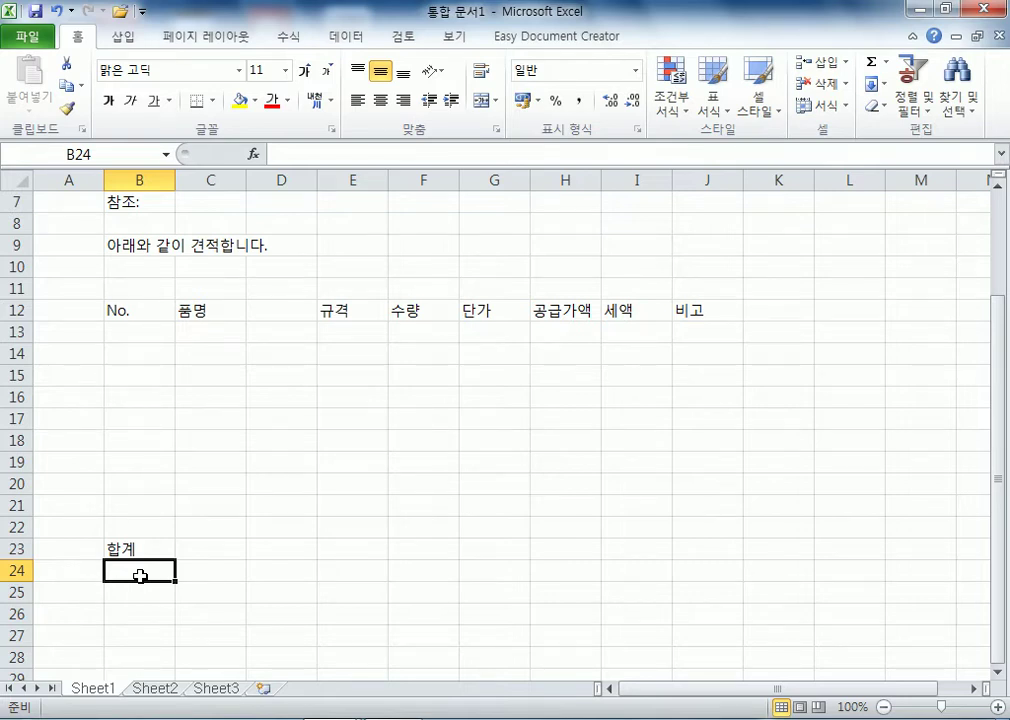
pyautogui.write('[MEMO]')
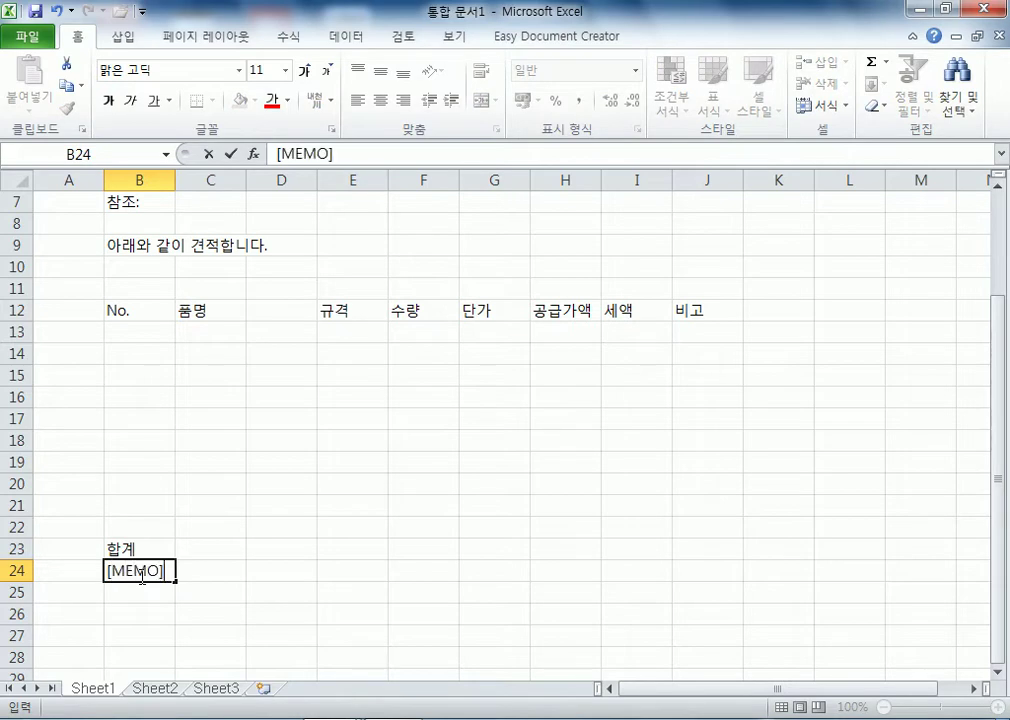
pyautogui.press('Return')
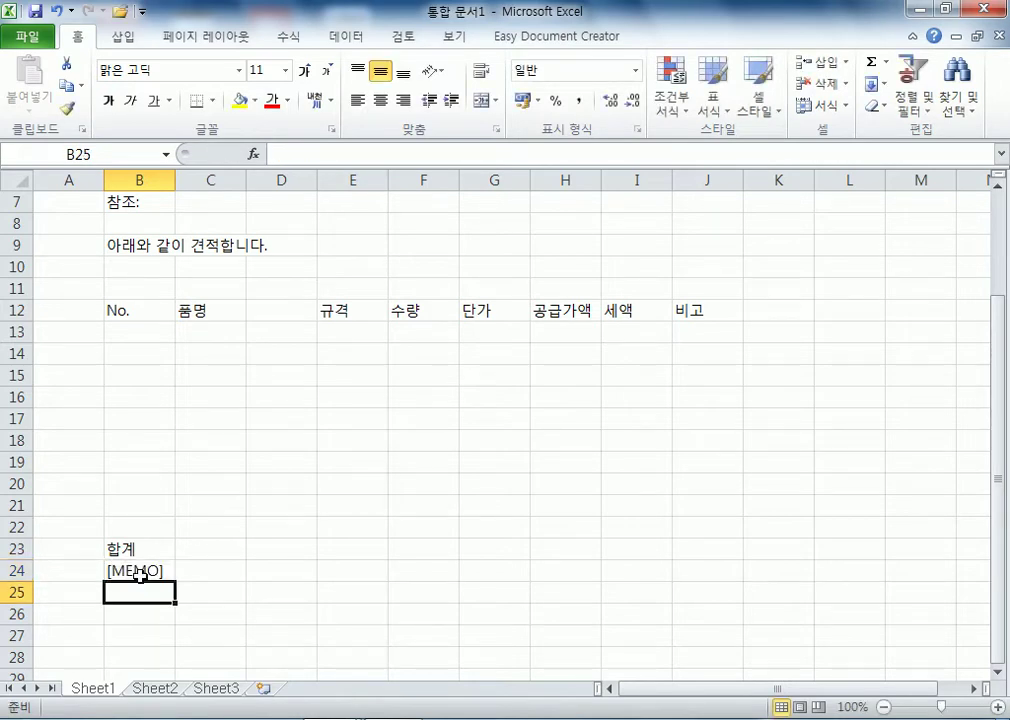
# Start the memo note in cell C25 with the special character ※
pyautogui.click(202, 596)
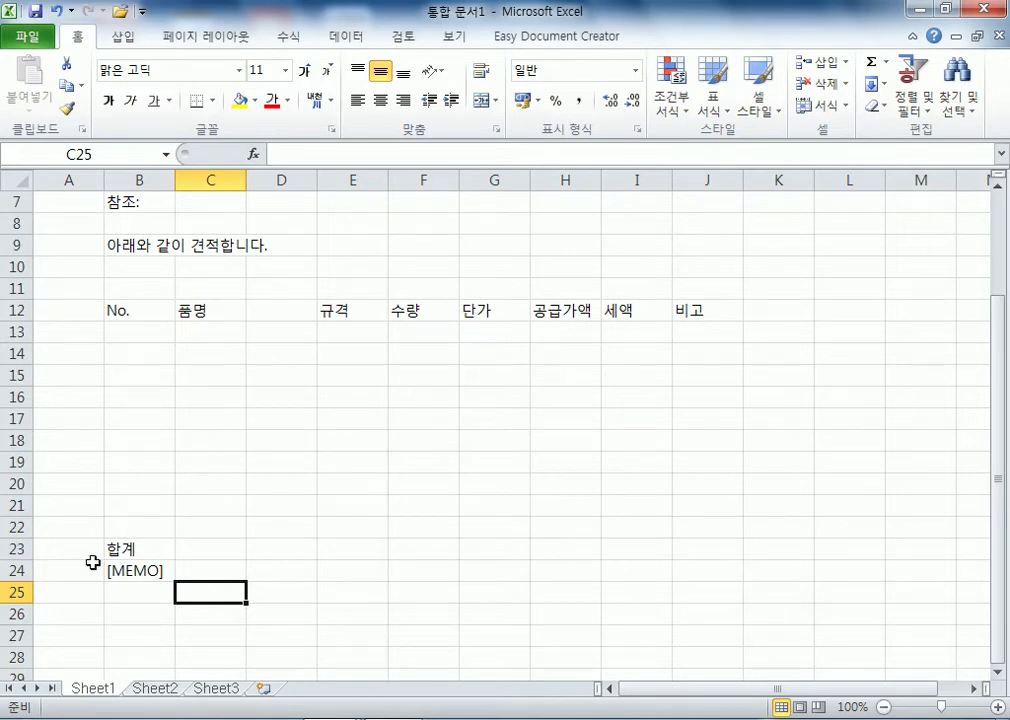
pyautogui.click(136, 594)
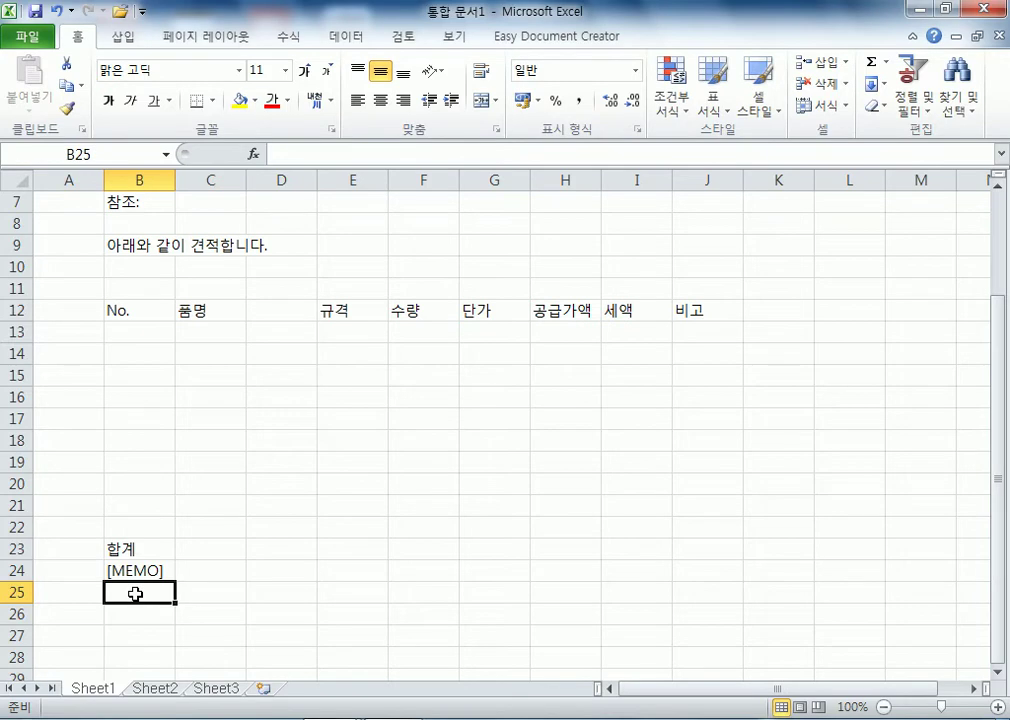
pyautogui.click(216, 597)
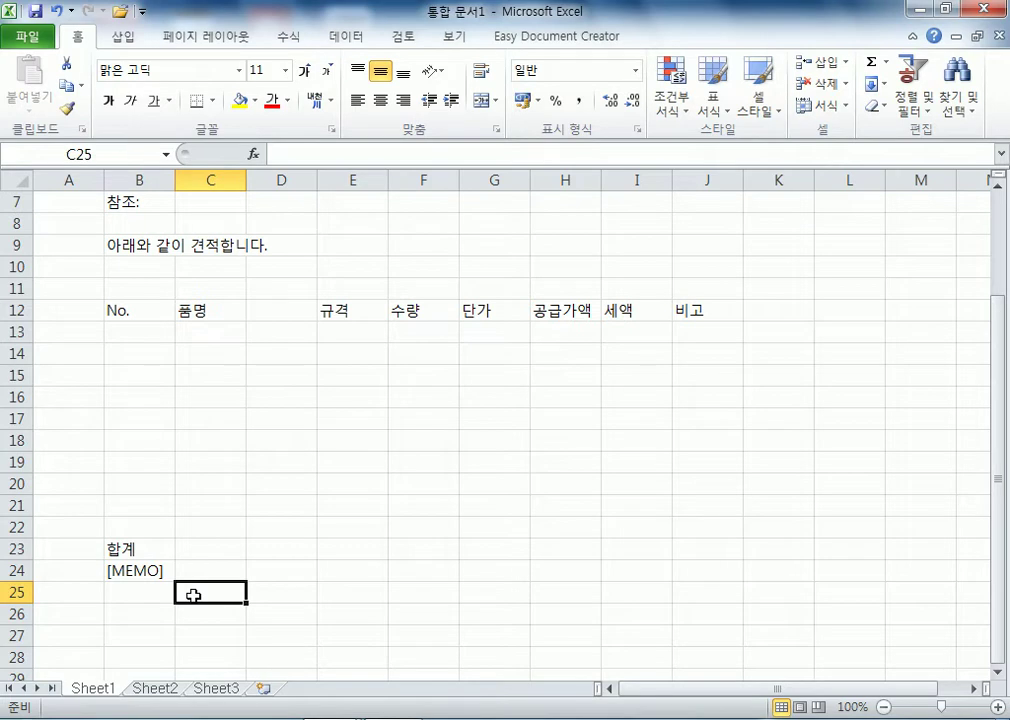
pyautogui.write('a')
pyautogui.press('BackSpace')
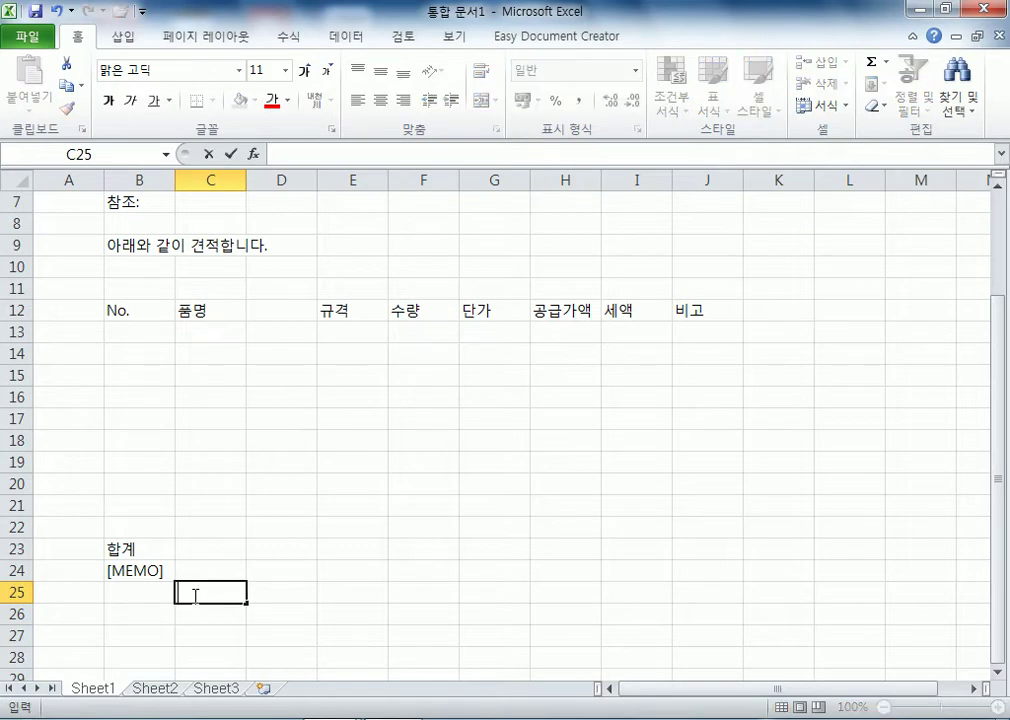
pyautogui.write('ㅁ')
pyautogui.press('Hangul_Hanja')
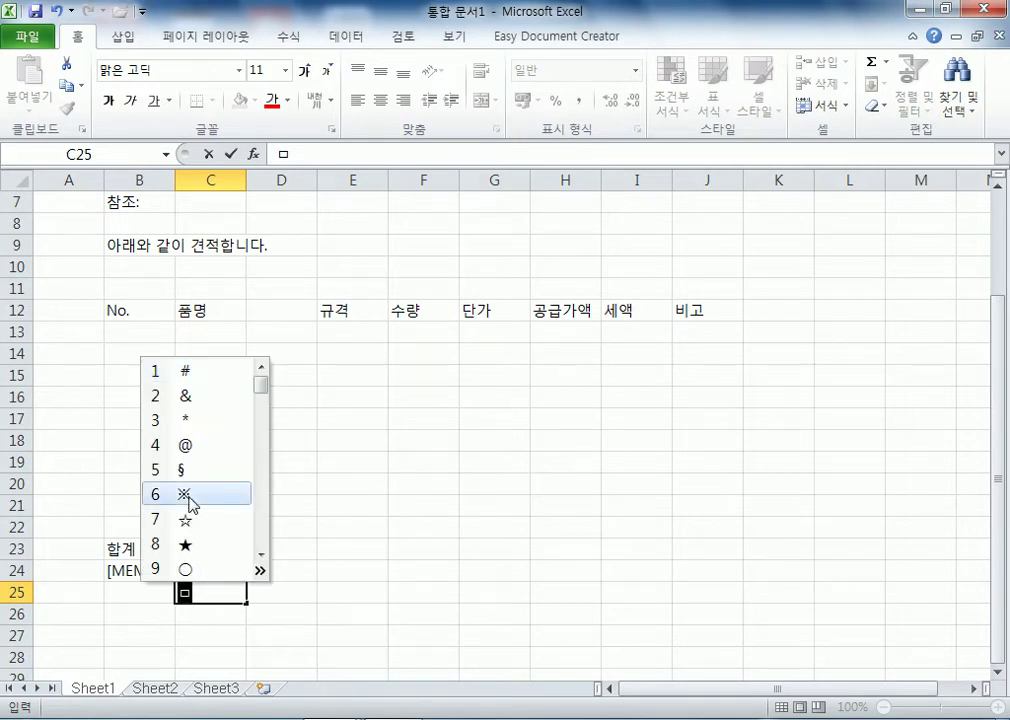
pyautogui.click(188, 494)
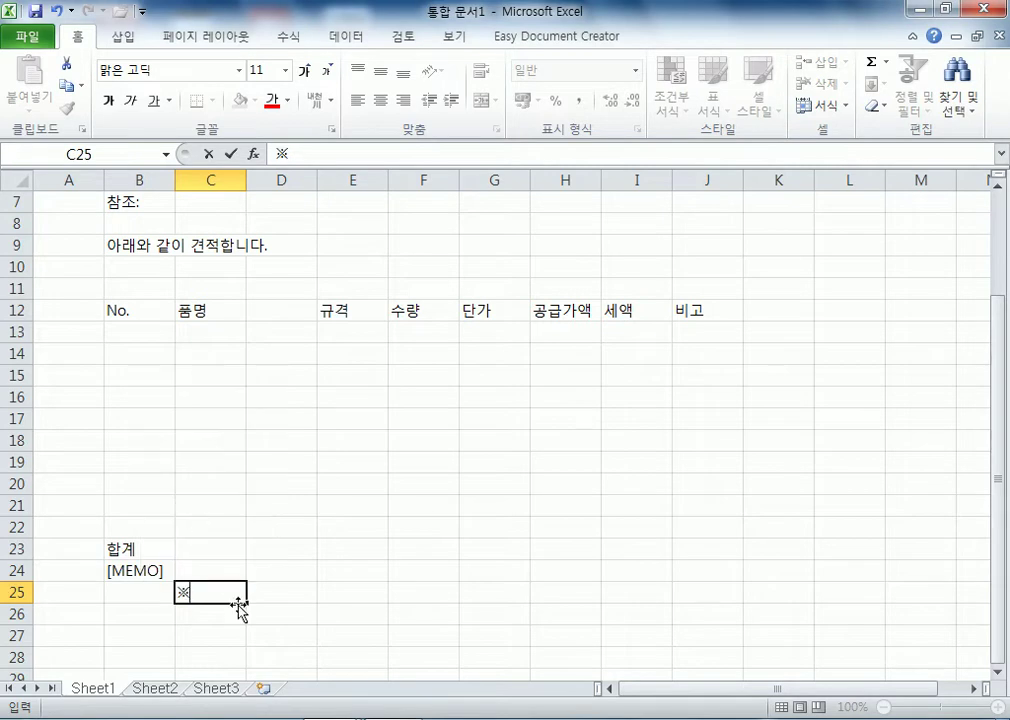
# Complete the note in C25 after the ※ with the text "부가세 및 택배비 포함 가격입니다."
pyautogui.write('부가')
pyautogui.write('세 및 택배비')
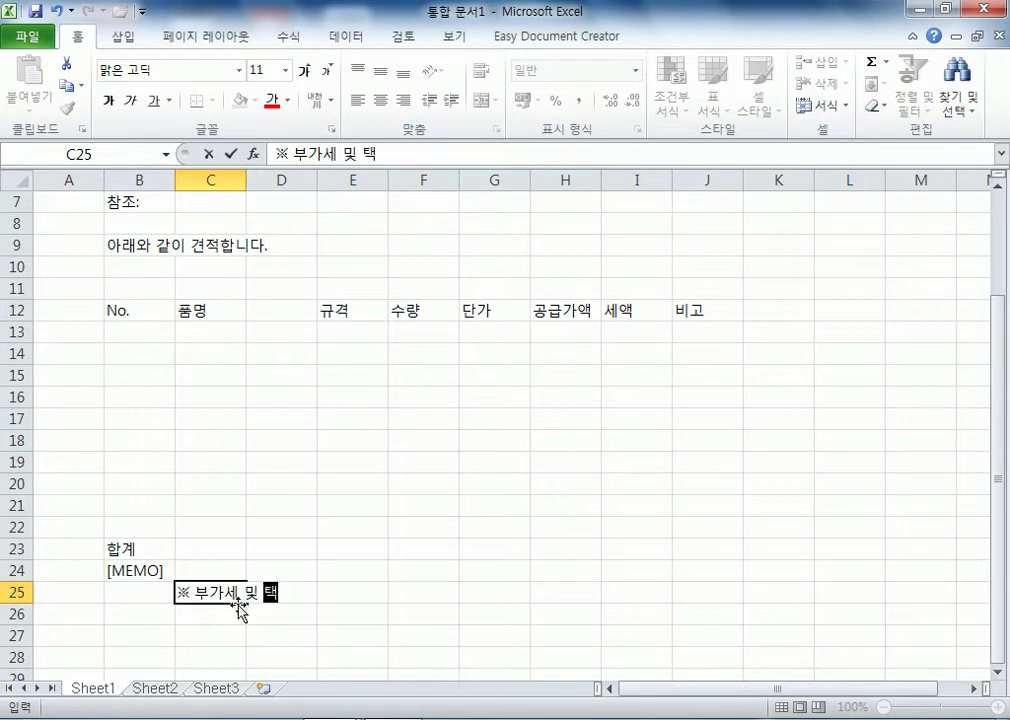
pyautogui.press('BackSpace')
pyautogui.press('BackSpace')
pyautogui.write('ㅂ')
pyautogui.press('BackSpace')
pyautogui.write('배비')
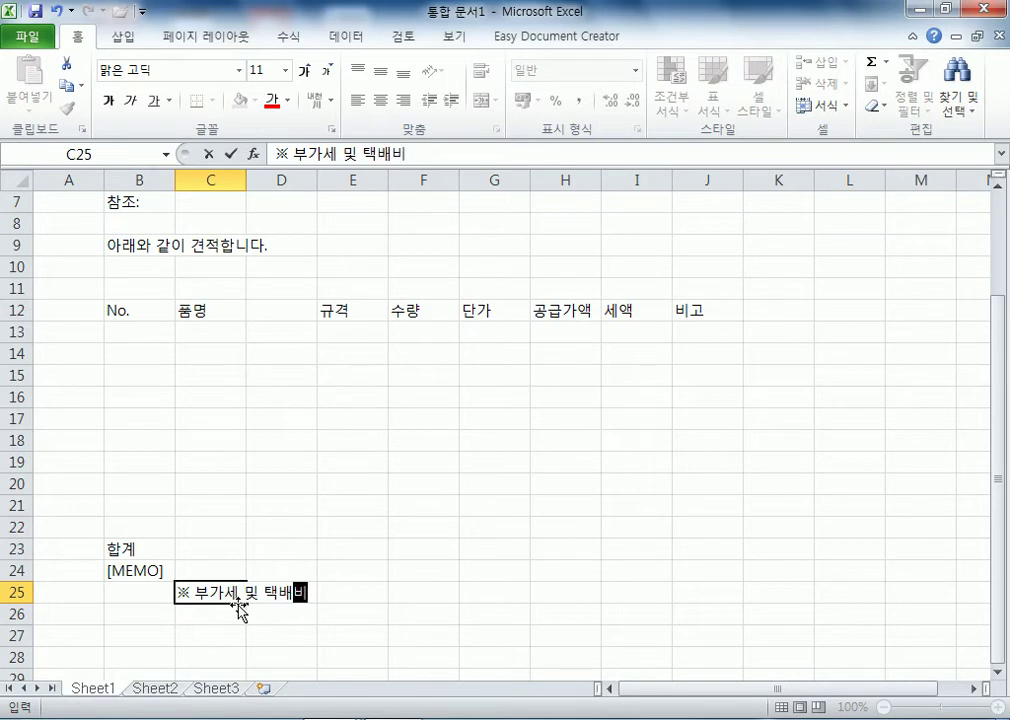
pyautogui.write(' 포함 가격입니다.')
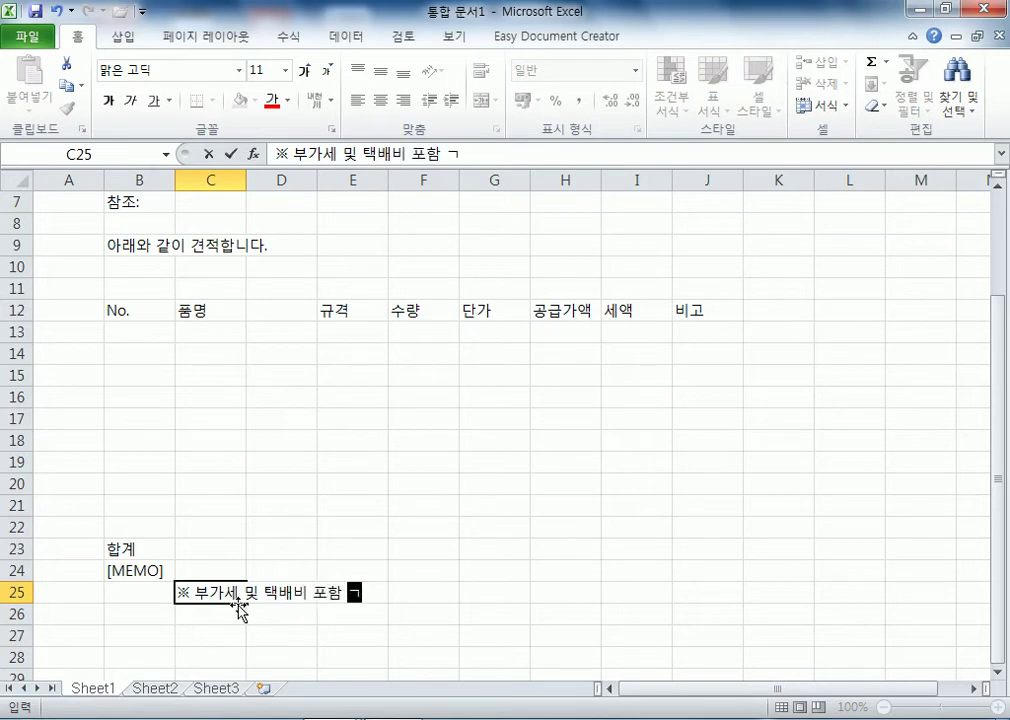
pyautogui.press('Return')
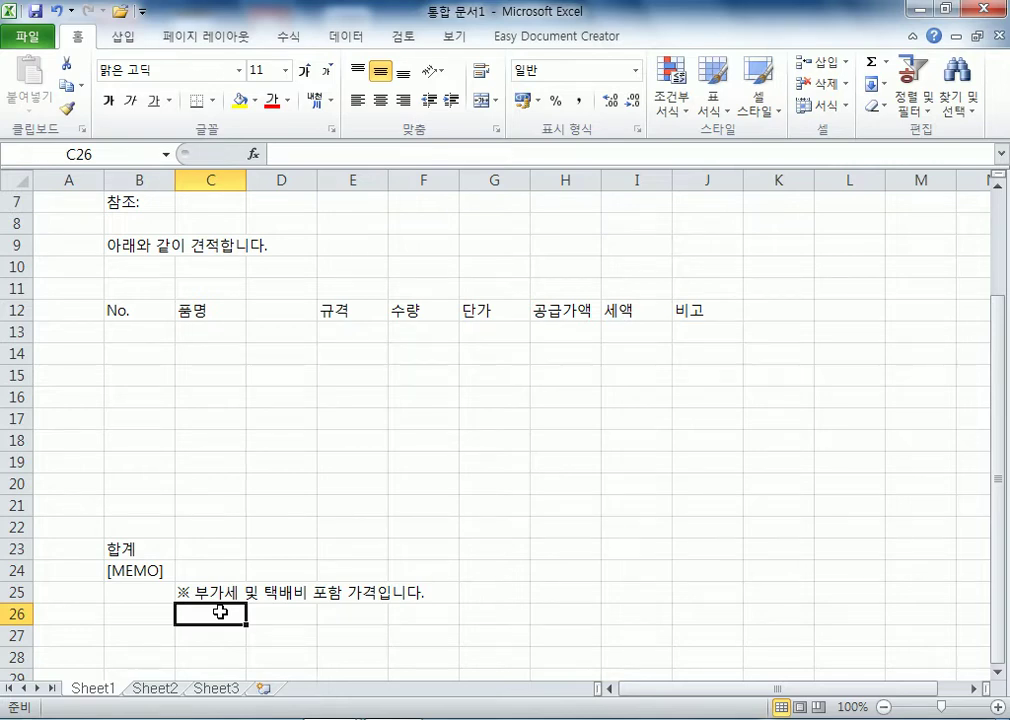
pyautogui.scroll(2, 220, 612)
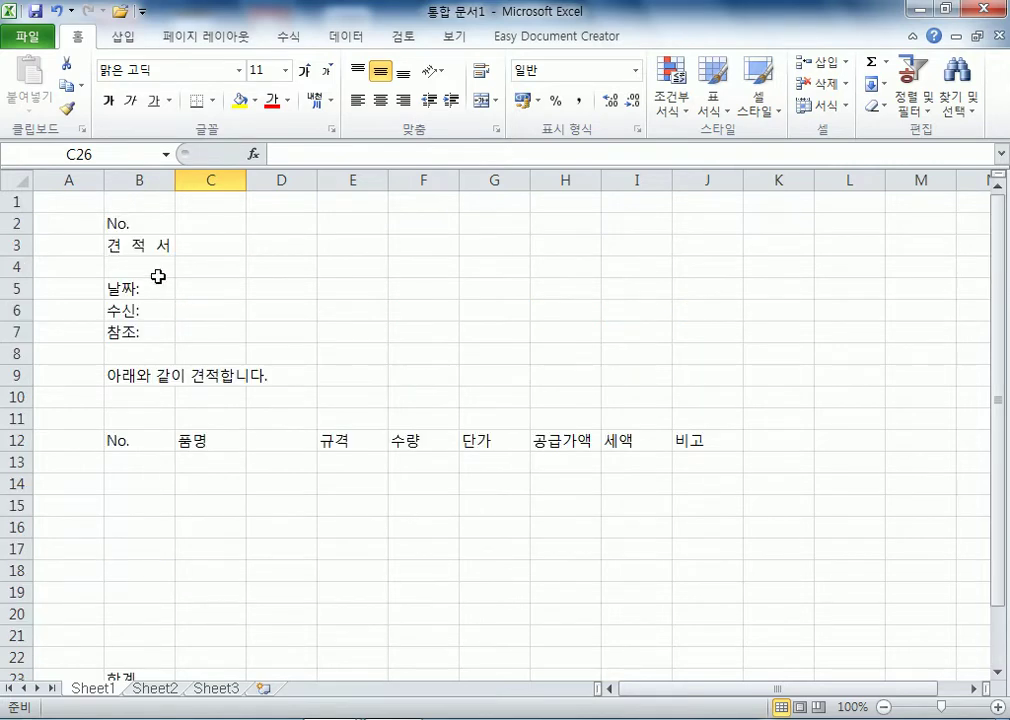
pyautogui.click(142, 223)
pyautogui.click(65, 207)
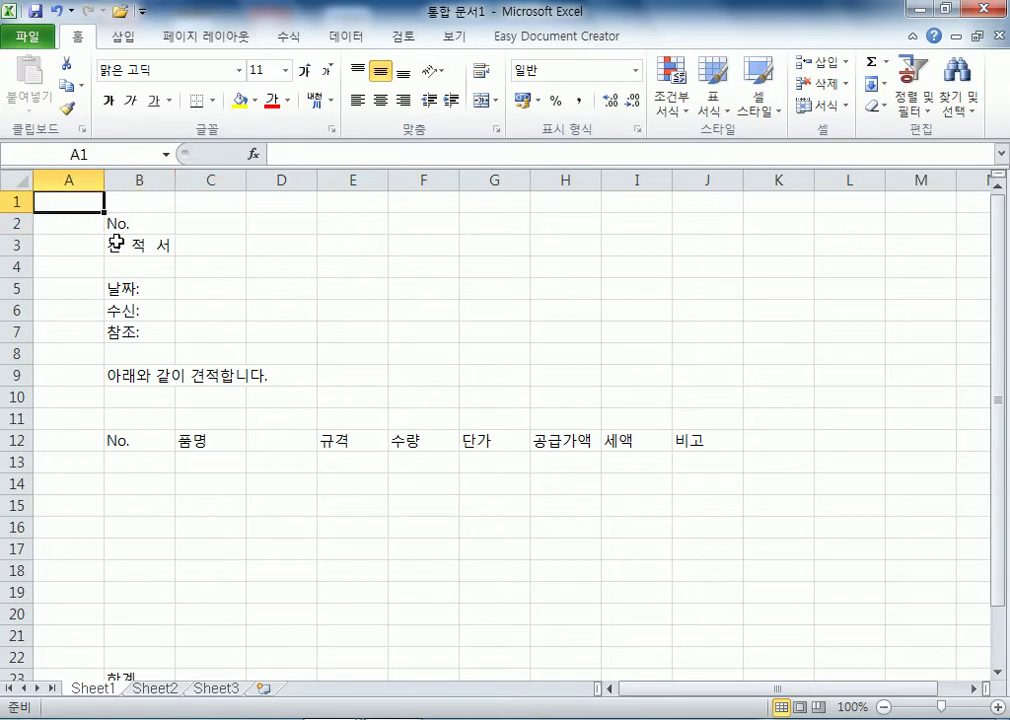
pyautogui.click(142, 222)
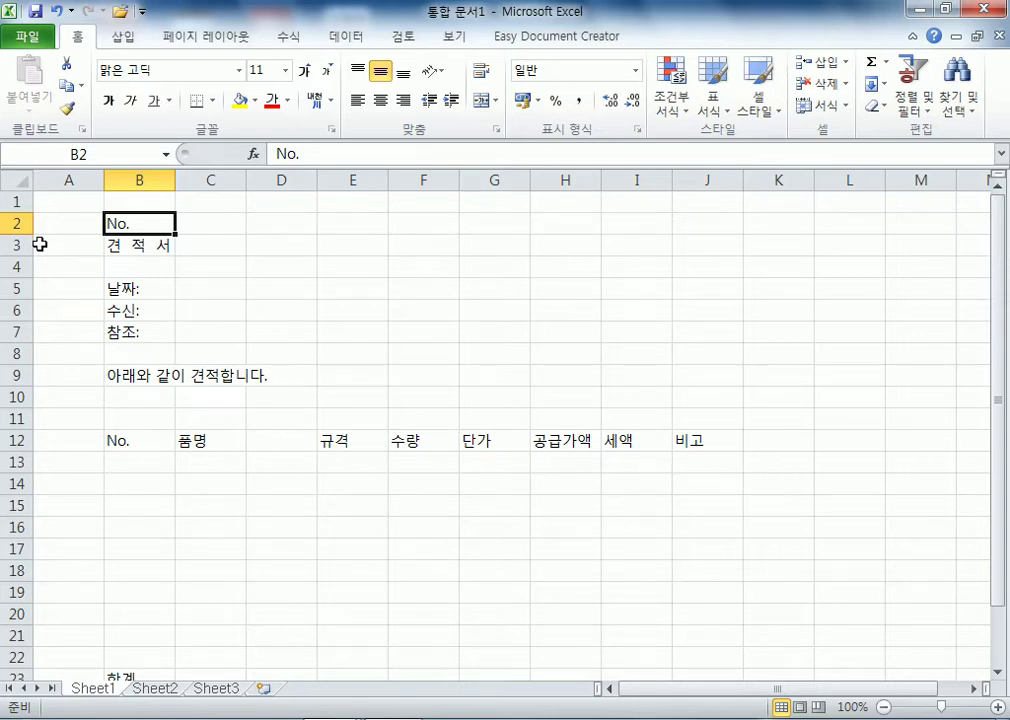
pyautogui.click(16, 201)
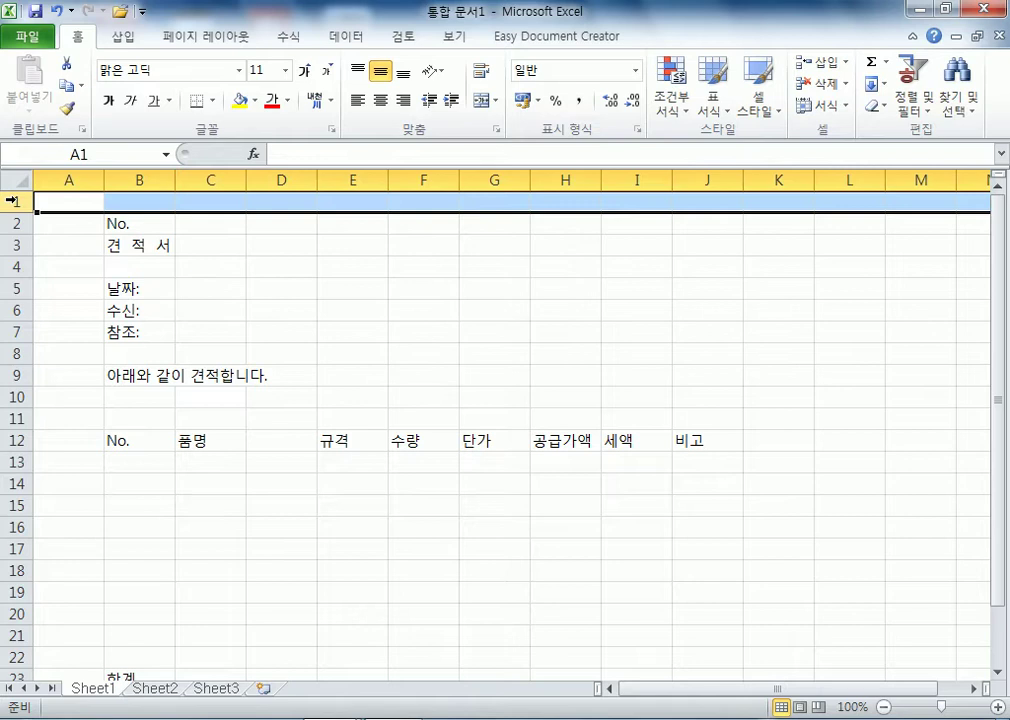
pyautogui.click(117, 224)
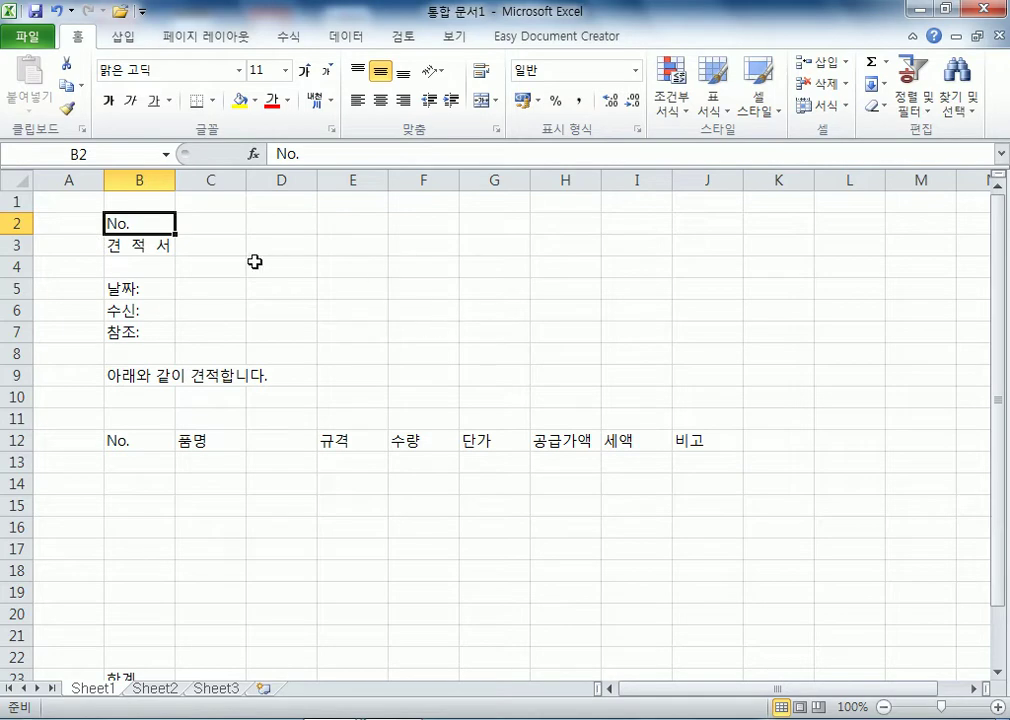
pyautogui.click(489, 255)
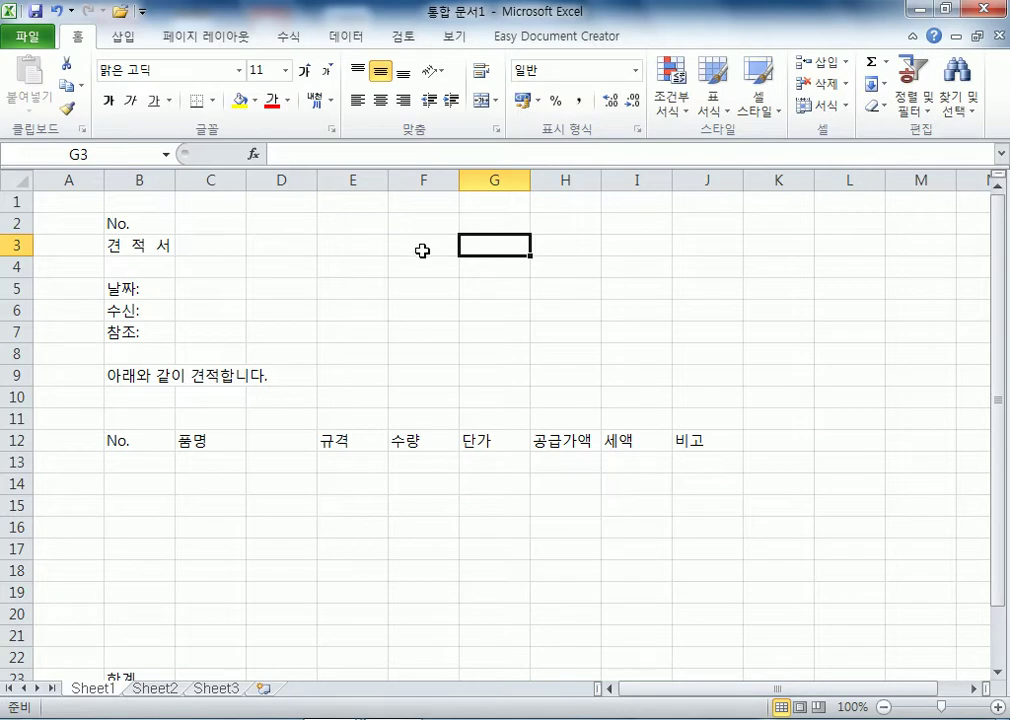
# Enter the supplier label "공 급 자", with spaces between the syllables, in cell F5
pyautogui.click(421, 287)
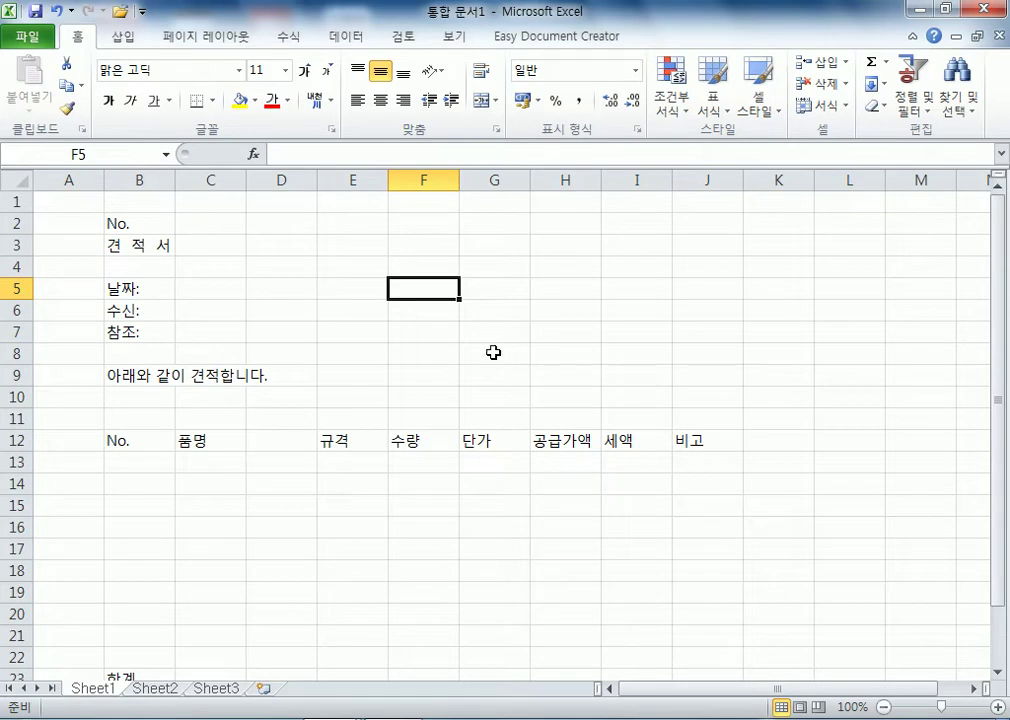
pyautogui.moveTo(426, 289); pyautogui.dragTo(412, 348)
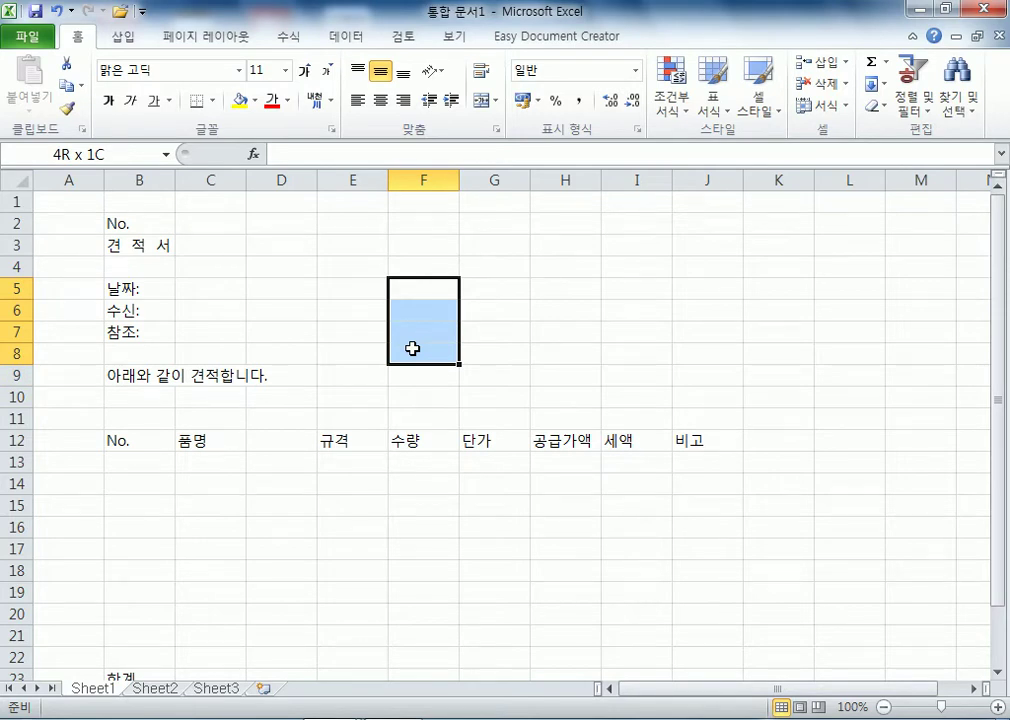
pyautogui.moveTo(412, 348); pyautogui.dragTo(412, 350)
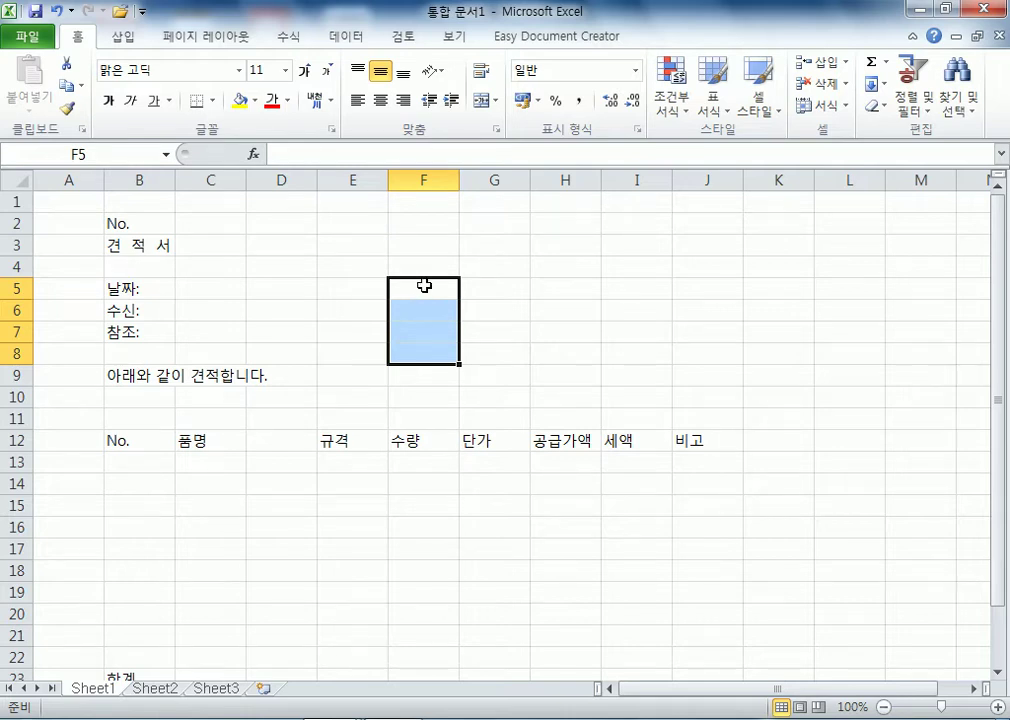
pyautogui.click(424, 286)
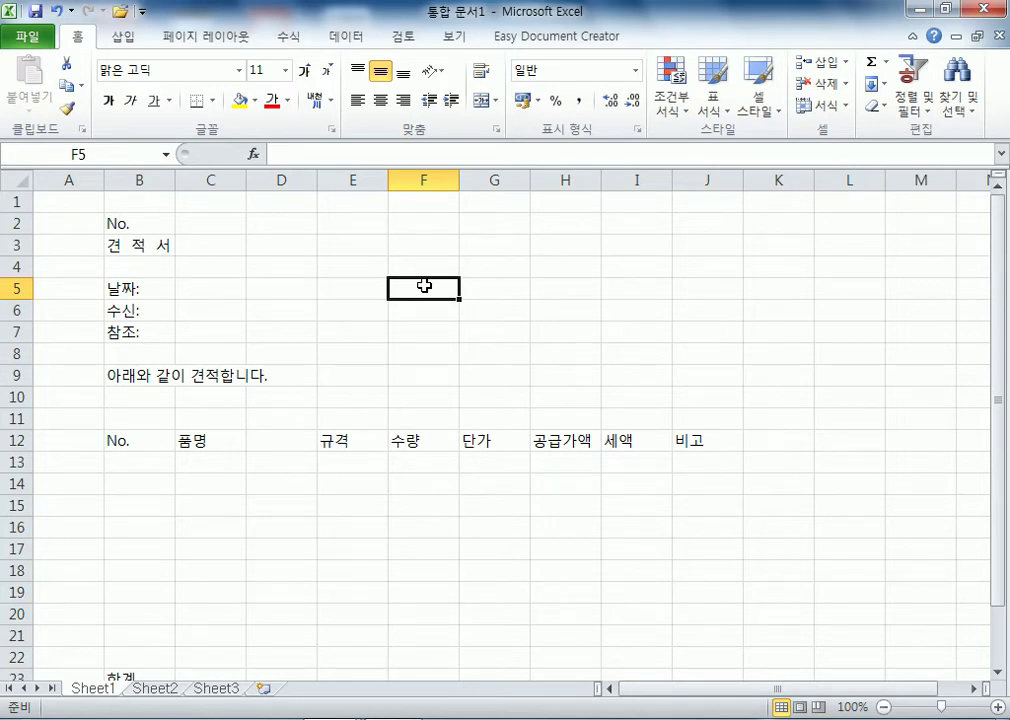
pyautogui.write('공')
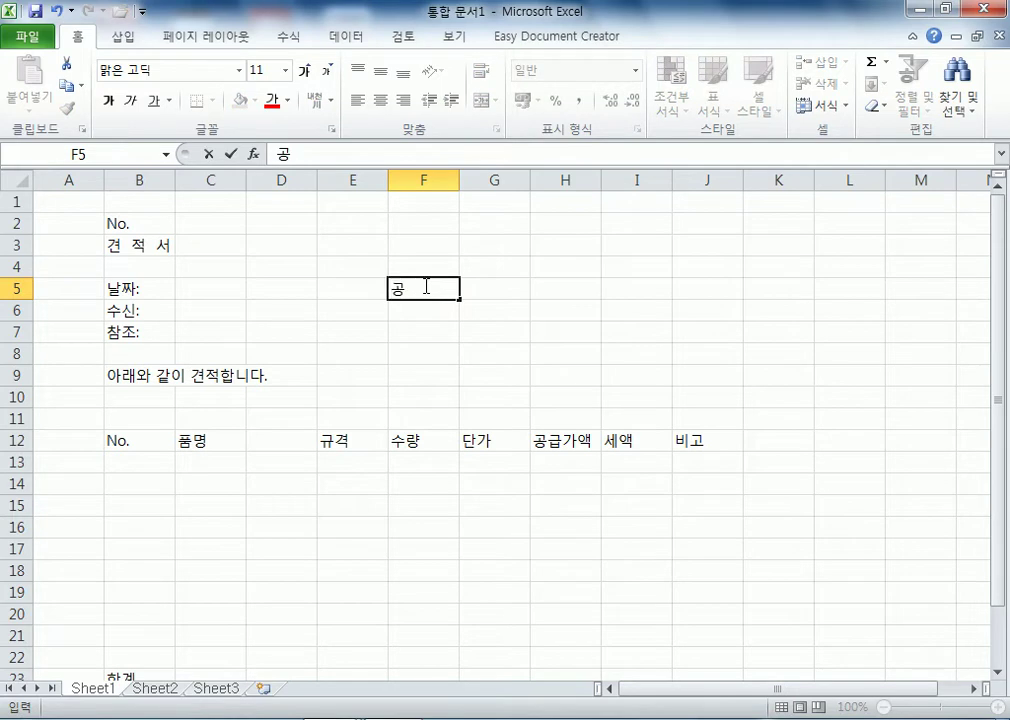
pyautogui.write(' 급 자')
pyautogui.press('Return')
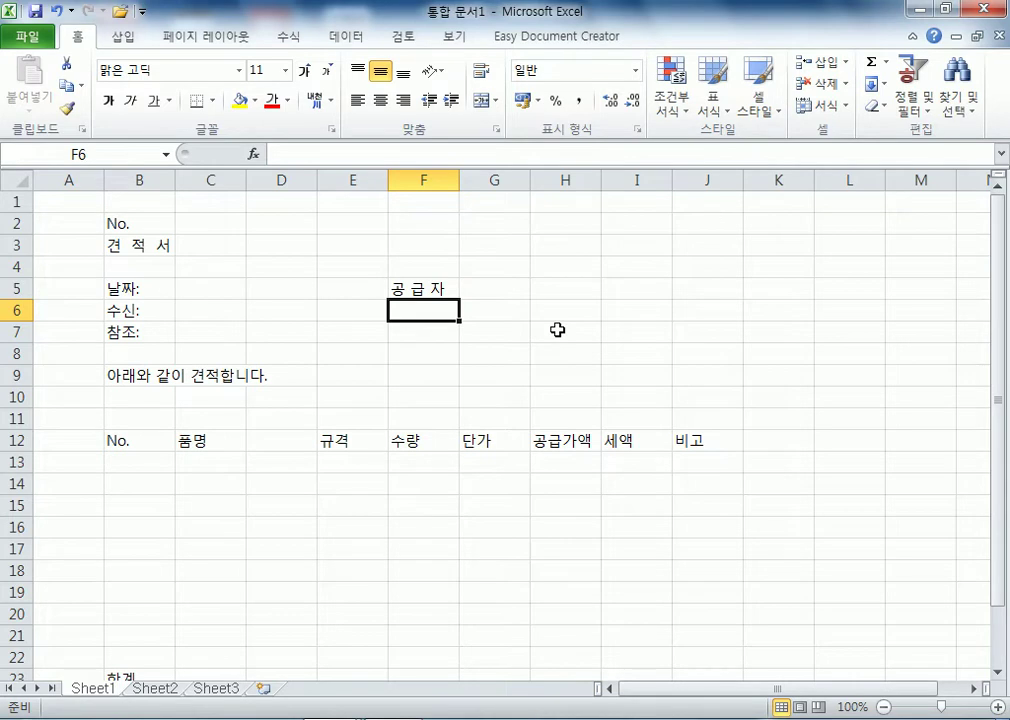
pyautogui.click(427, 292)
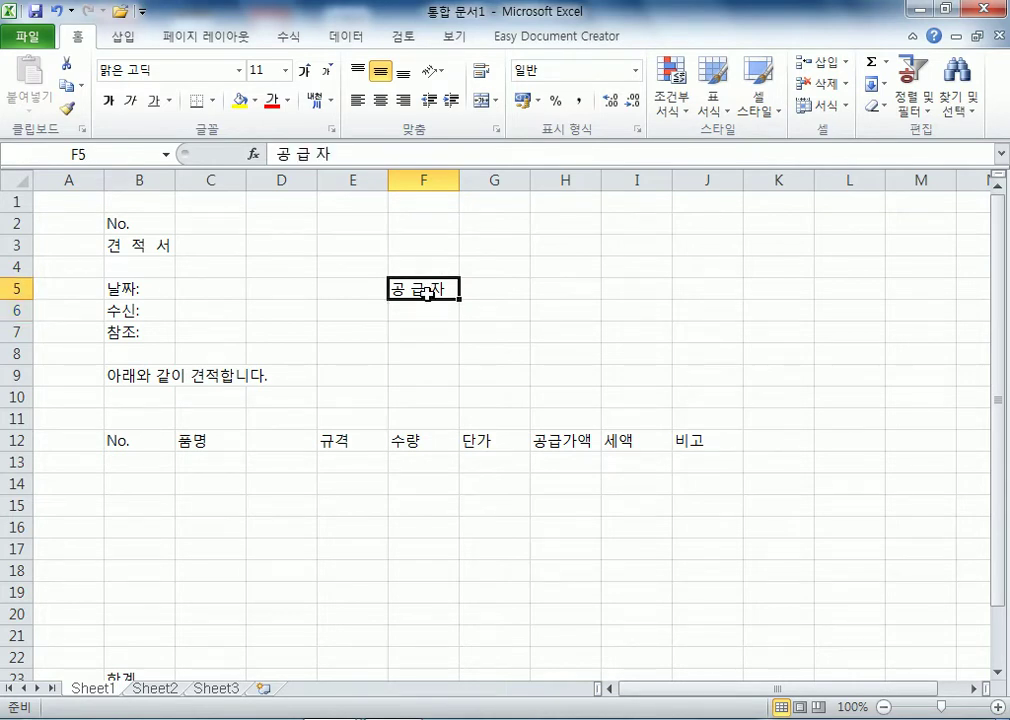
pyautogui.click(484, 291)
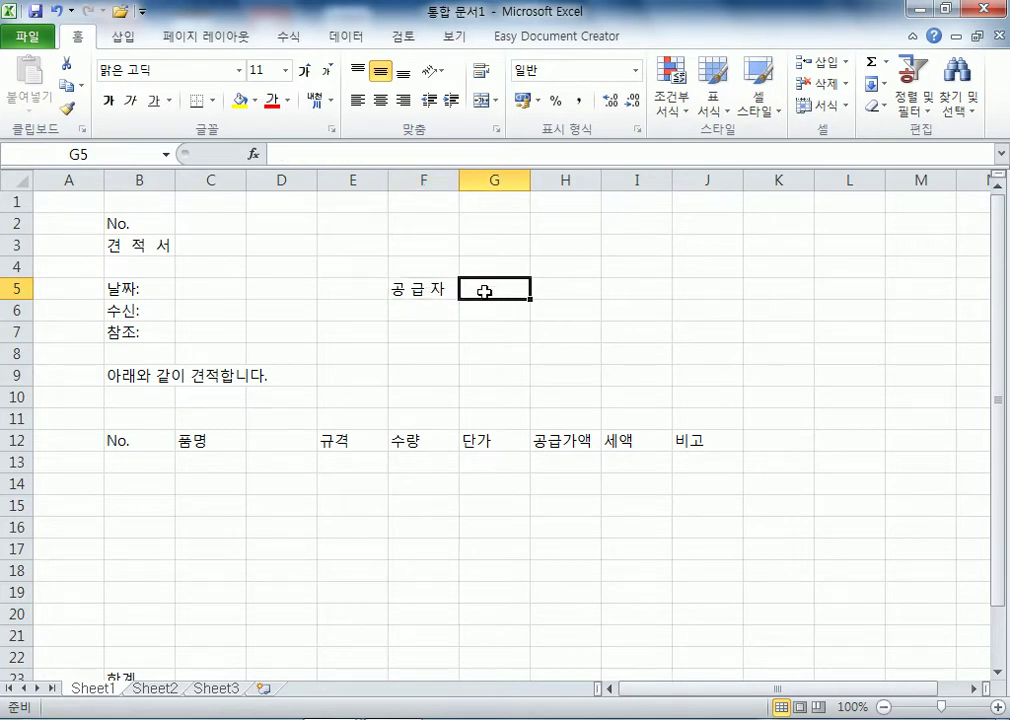
# Enter the supplier field labels 사업장소재지, 상호, 대표자성명 and 전화번호 in cells G5 to G8
pyautogui.write('사')
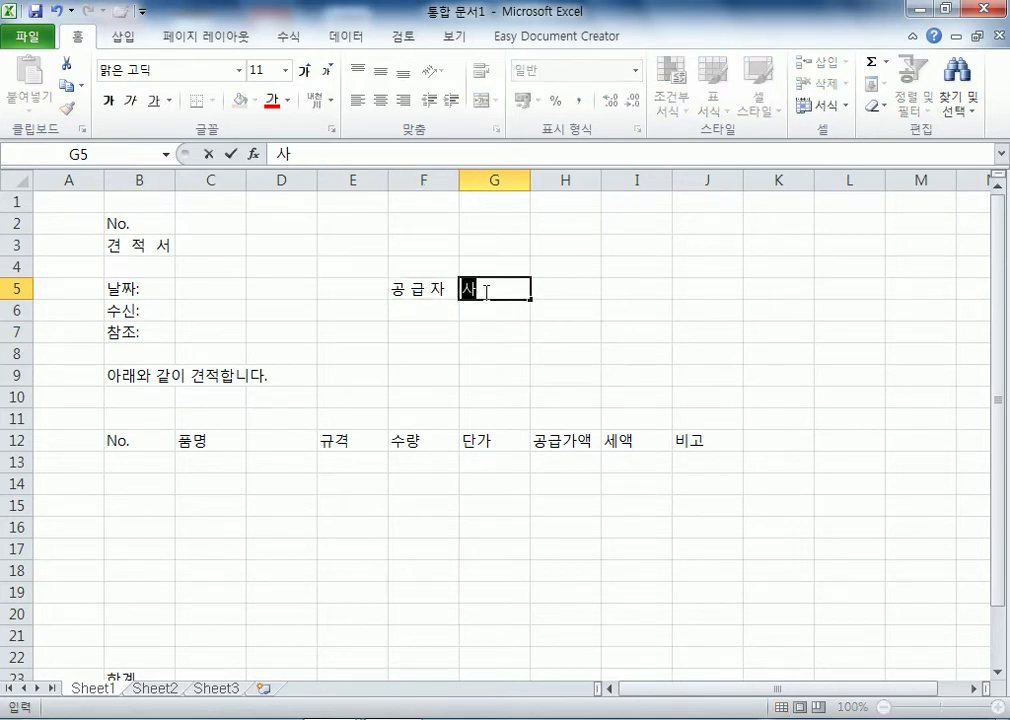
pyautogui.write('업장소재지')
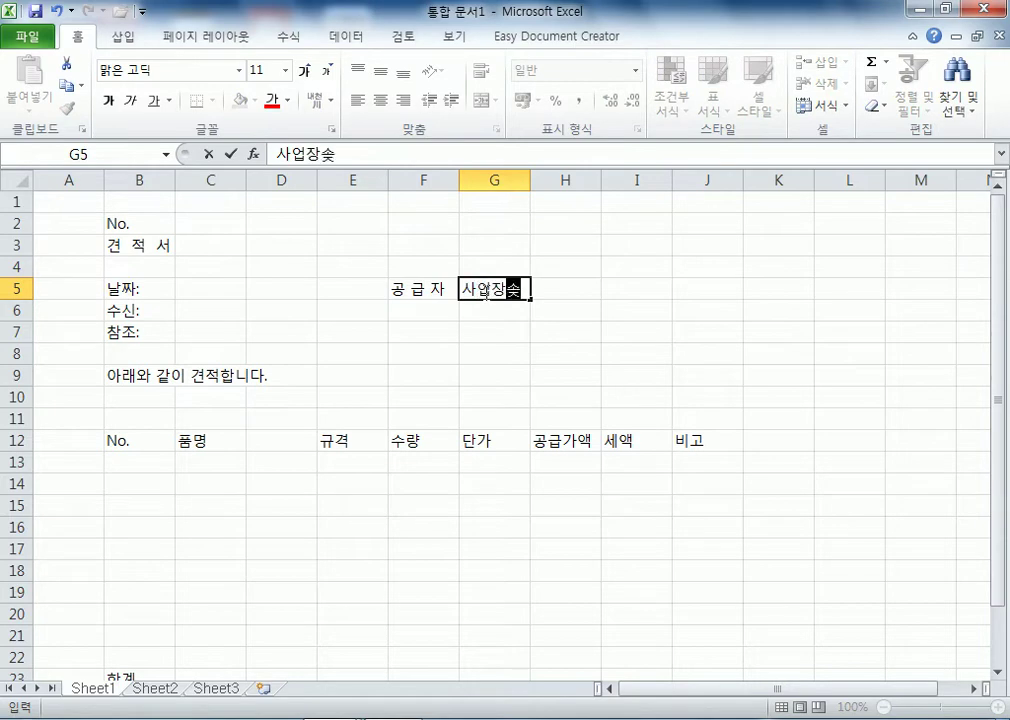
pyautogui.press('Return')
pyautogui.write('사ㅇ호')
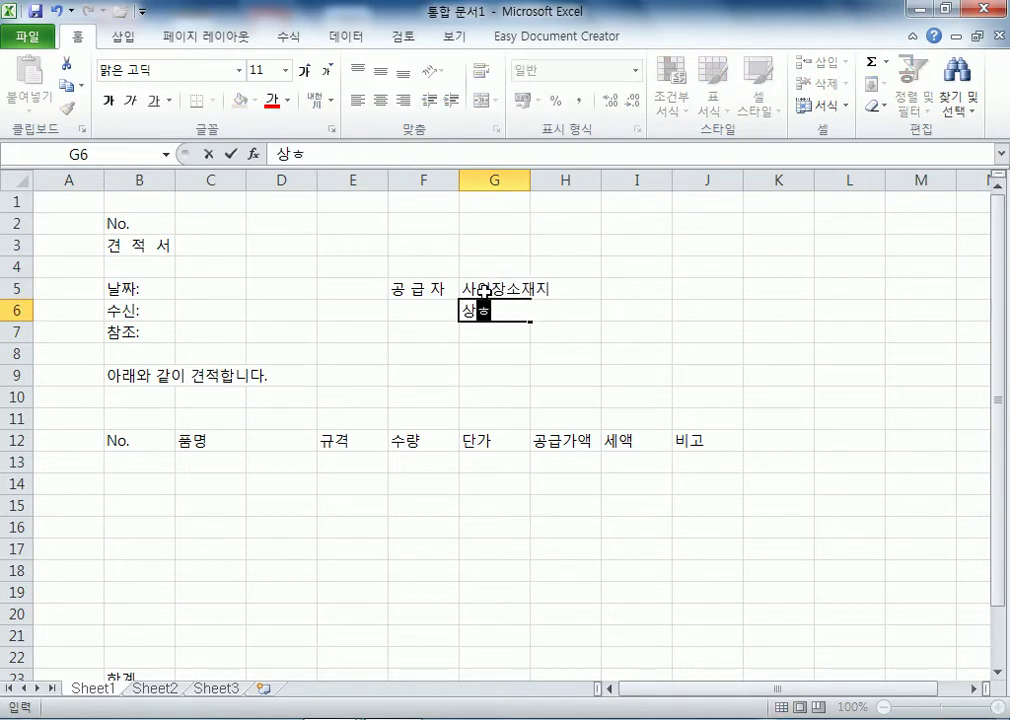
pyautogui.press('Return')
pyautogui.write('대표자성명')
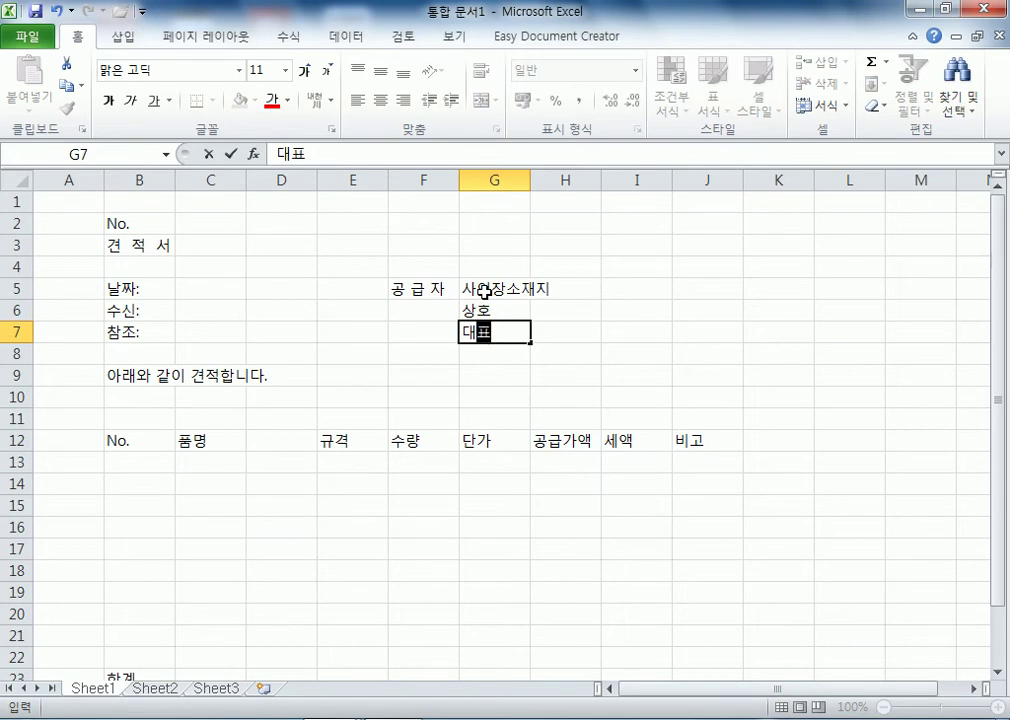
pyautogui.press('Return')
pyautogui.write('전화번호')
pyautogui.press('Return')
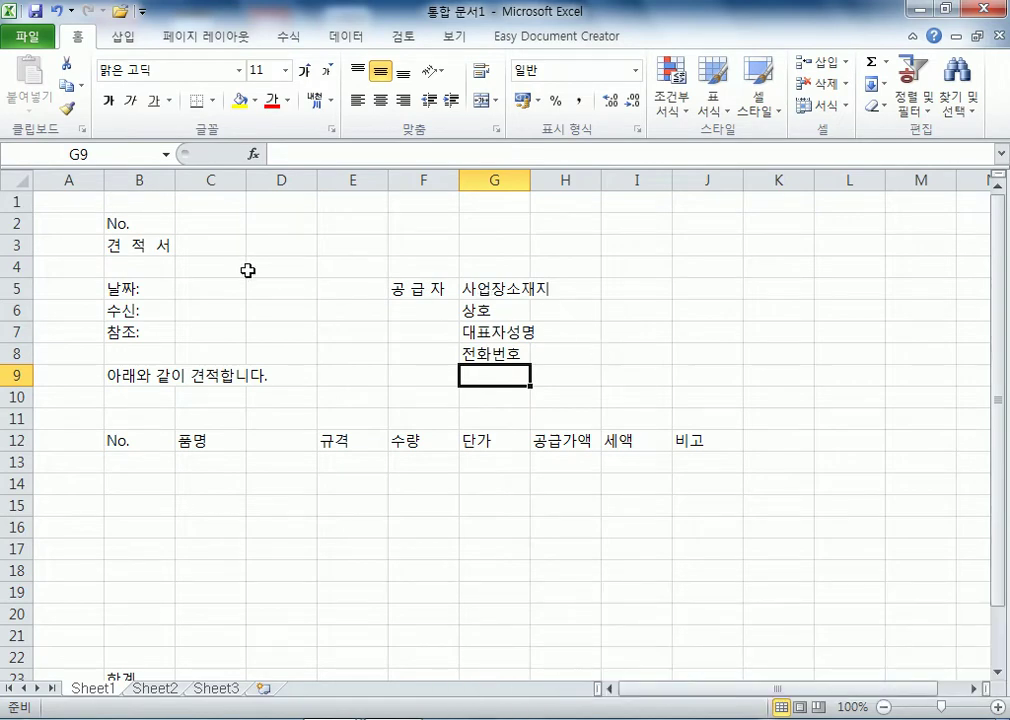
pyautogui.click(135, 180)
pyautogui.click(65, 180)
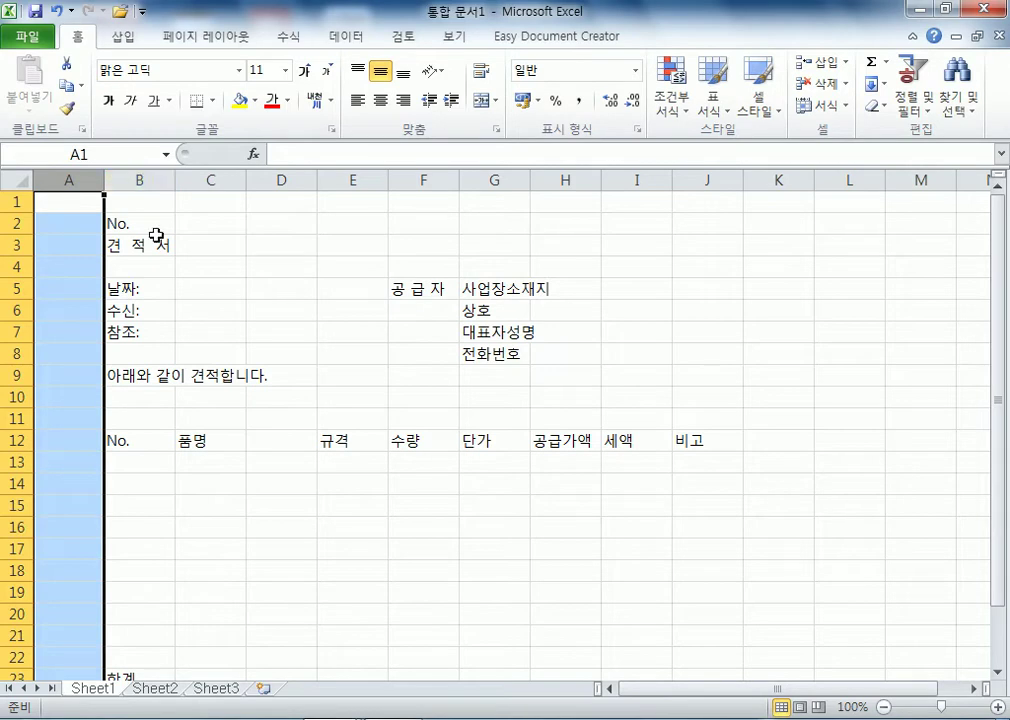
pyautogui.press('Right')
pyautogui.press('Down')
pyautogui.press('Down')
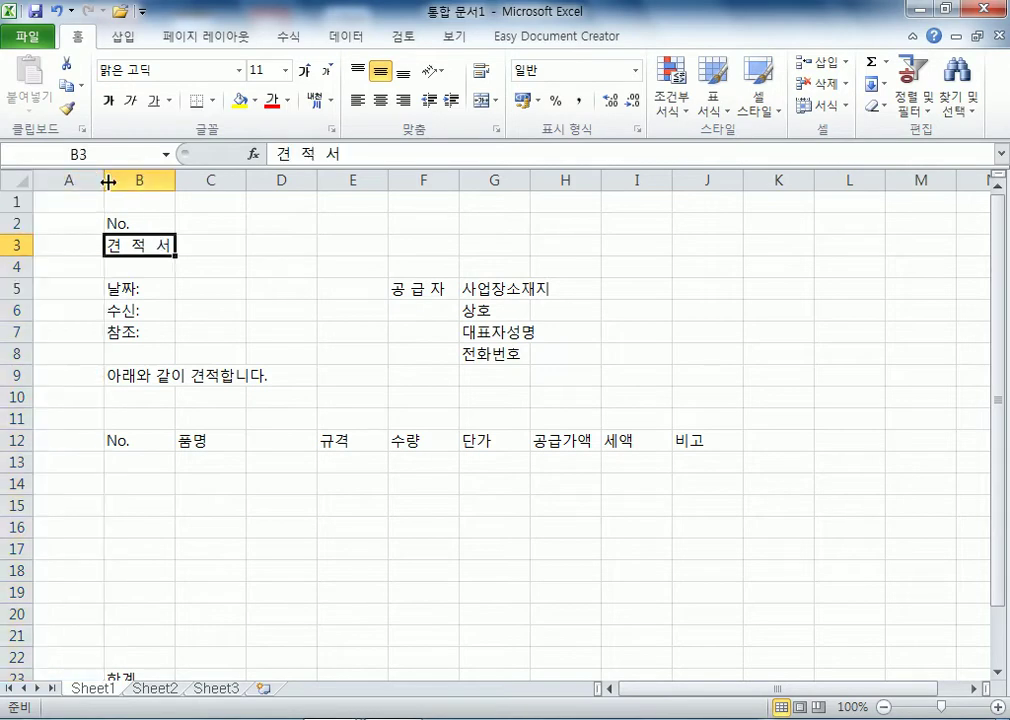
# Try narrowing column A to a width of 1.00 and undo the change
pyautogui.moveTo(107, 181); pyautogui.dragTo(107, 181)
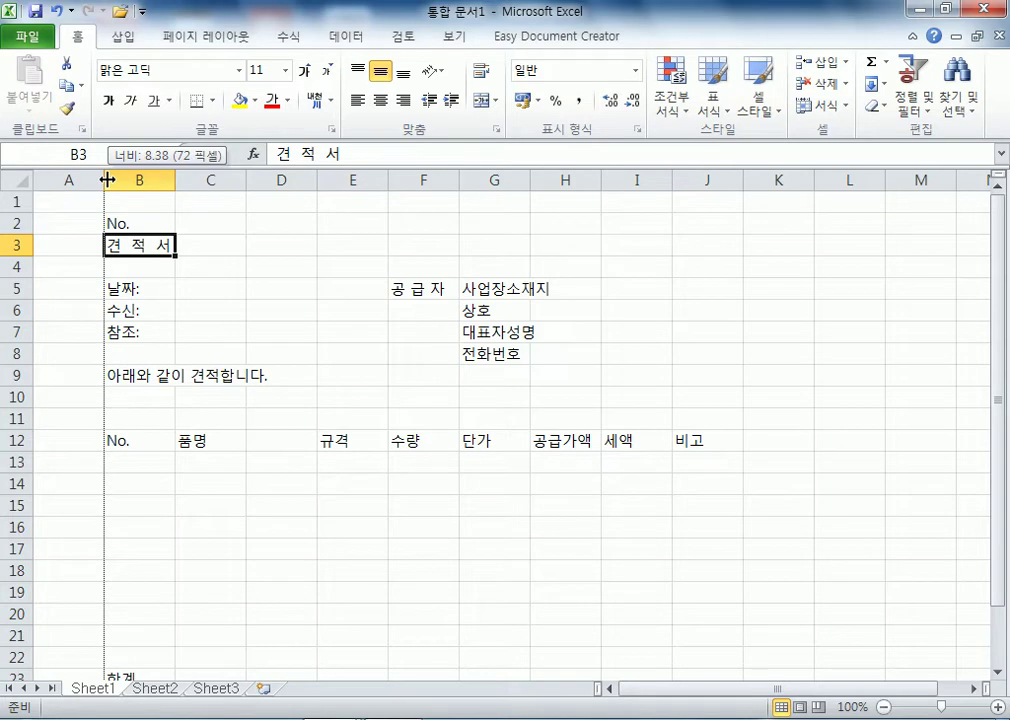
pyautogui.moveTo(106, 179); pyautogui.dragTo(106, 179)
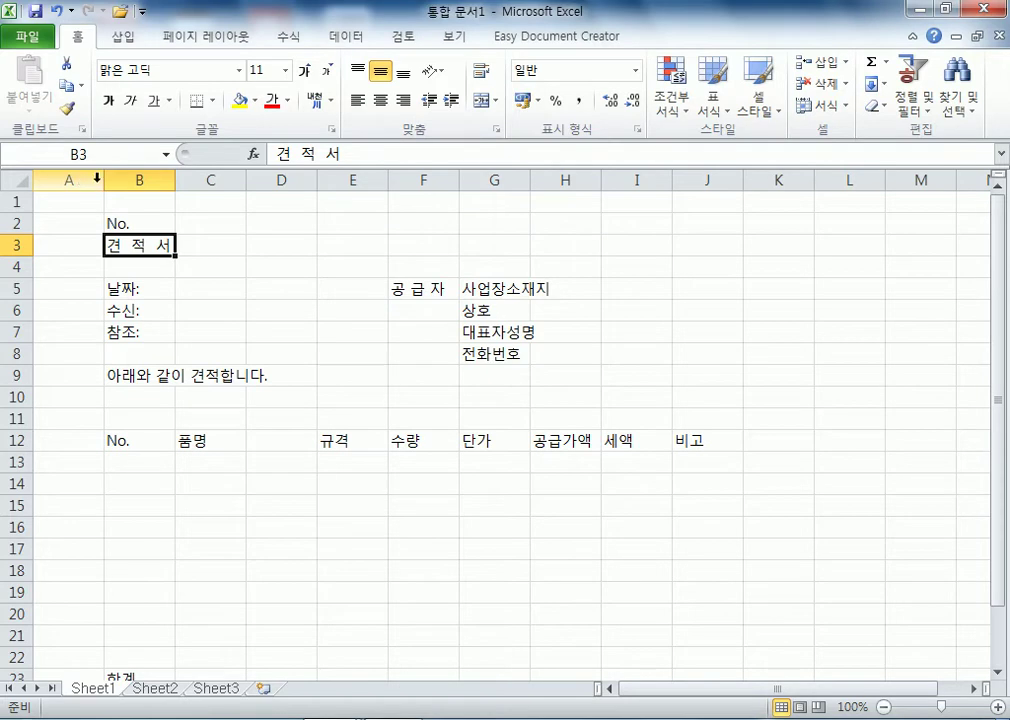
pyautogui.moveTo(106, 179); pyautogui.dragTo(47, 180)
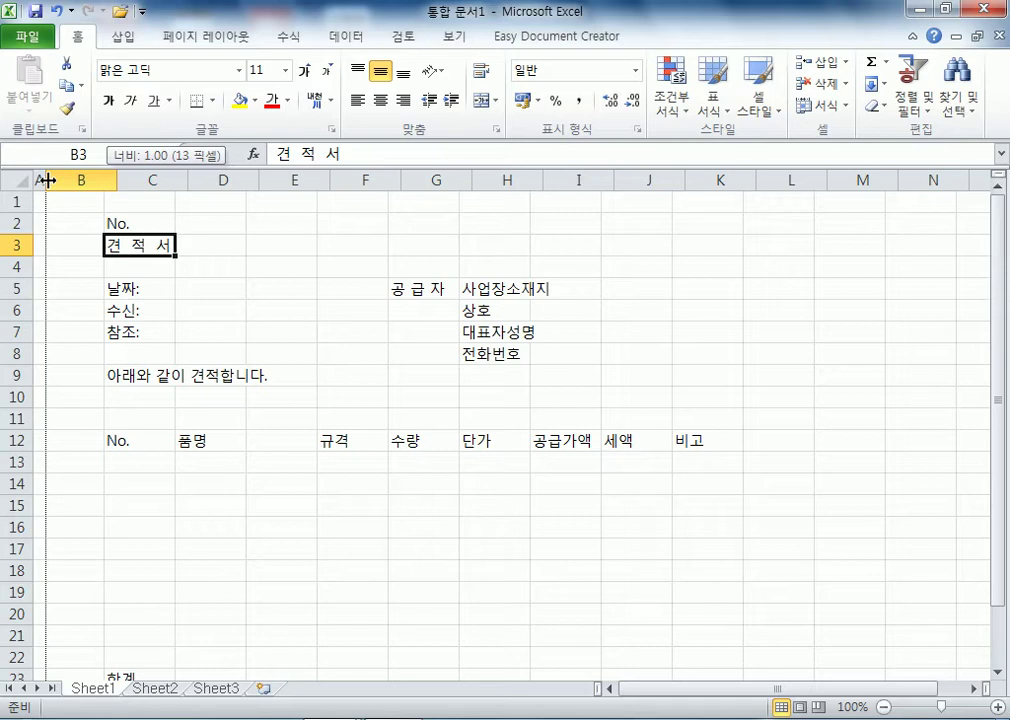
pyautogui.moveTo(47, 180); pyautogui.dragTo(47, 180)
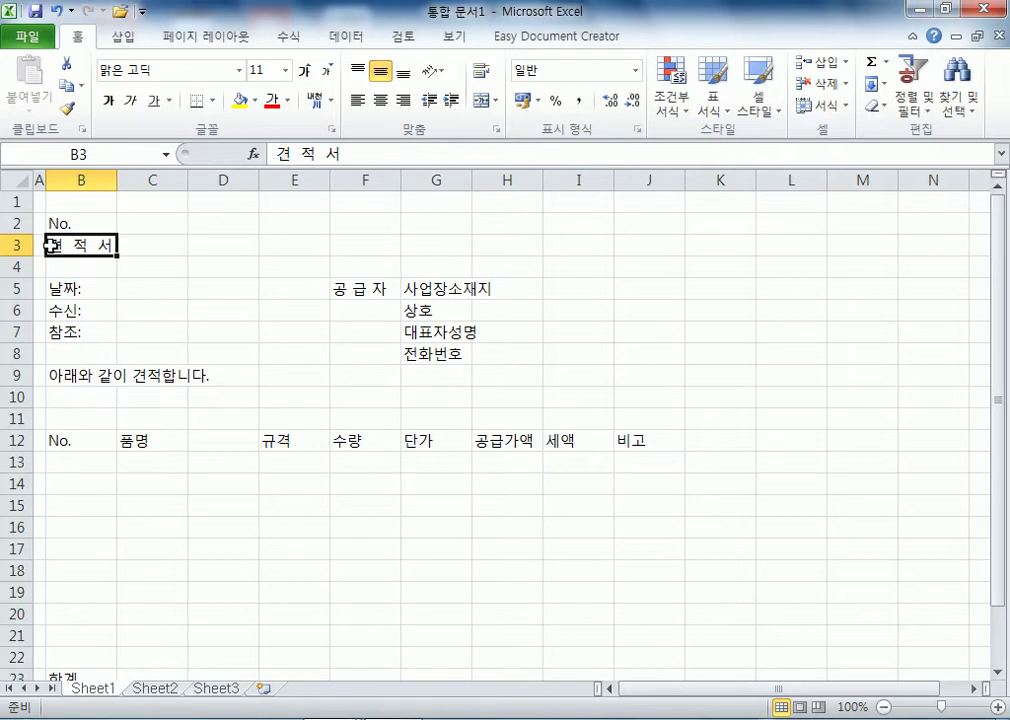
pyautogui.doubleClick(47, 180)
# Narrow column A to a width of 1.00 so it serves as a slim margin beside the form
pyautogui.moveTo(103, 180); pyautogui.dragTo(45, 180)
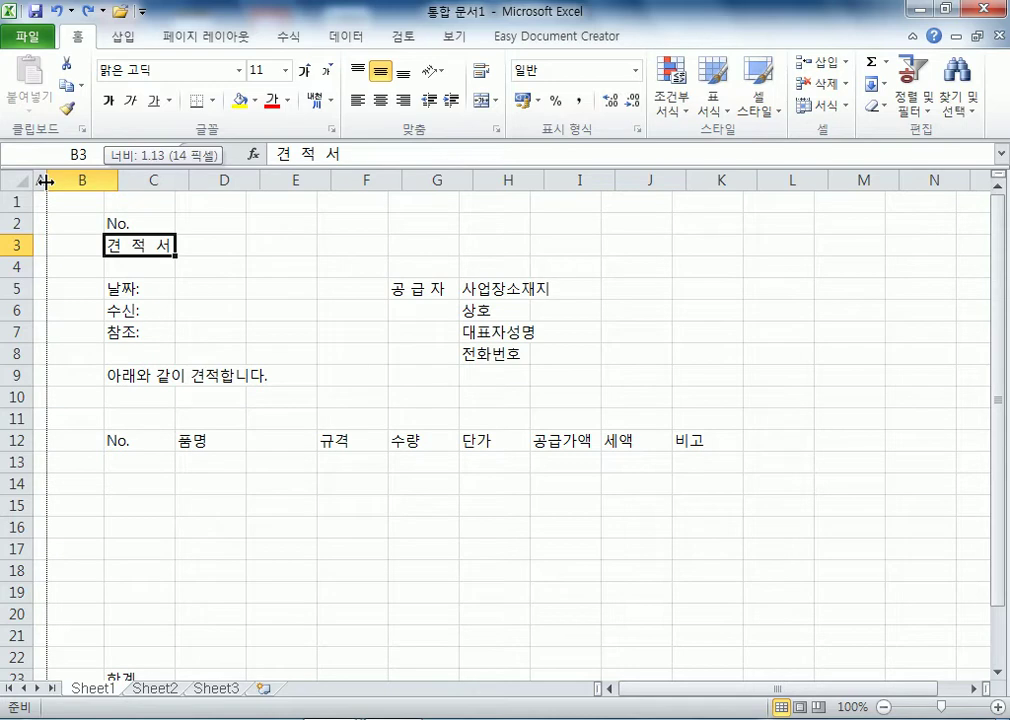
pyautogui.moveTo(45, 180); pyautogui.dragTo(44, 180)
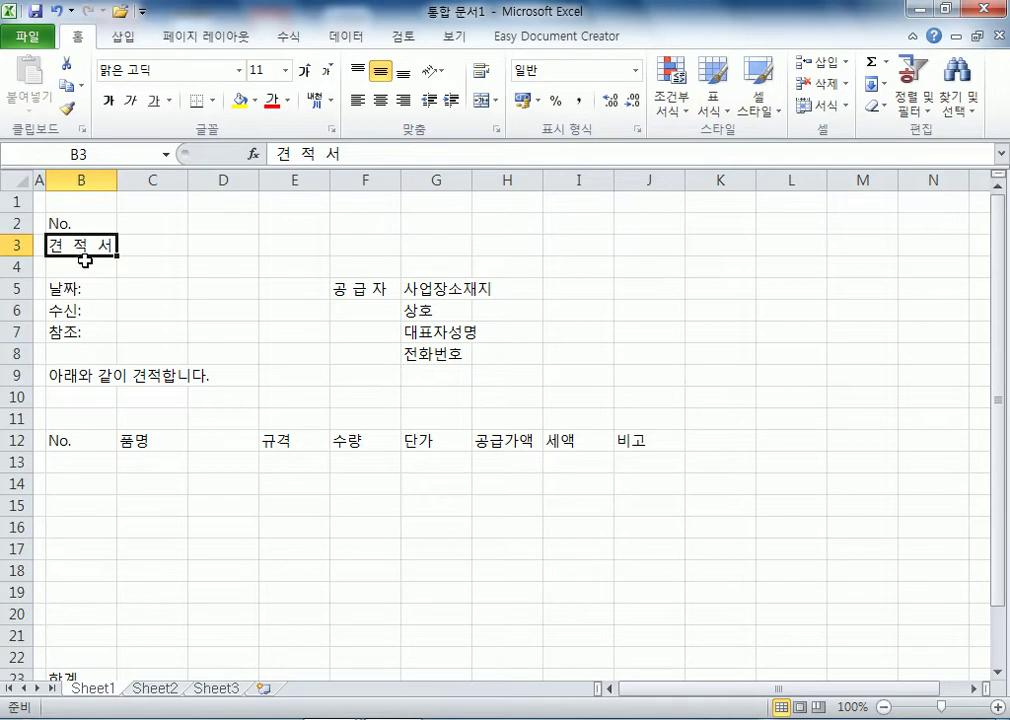
# Apply a bottom border to cells B2:C2 under the No. label
pyautogui.click(64, 223)
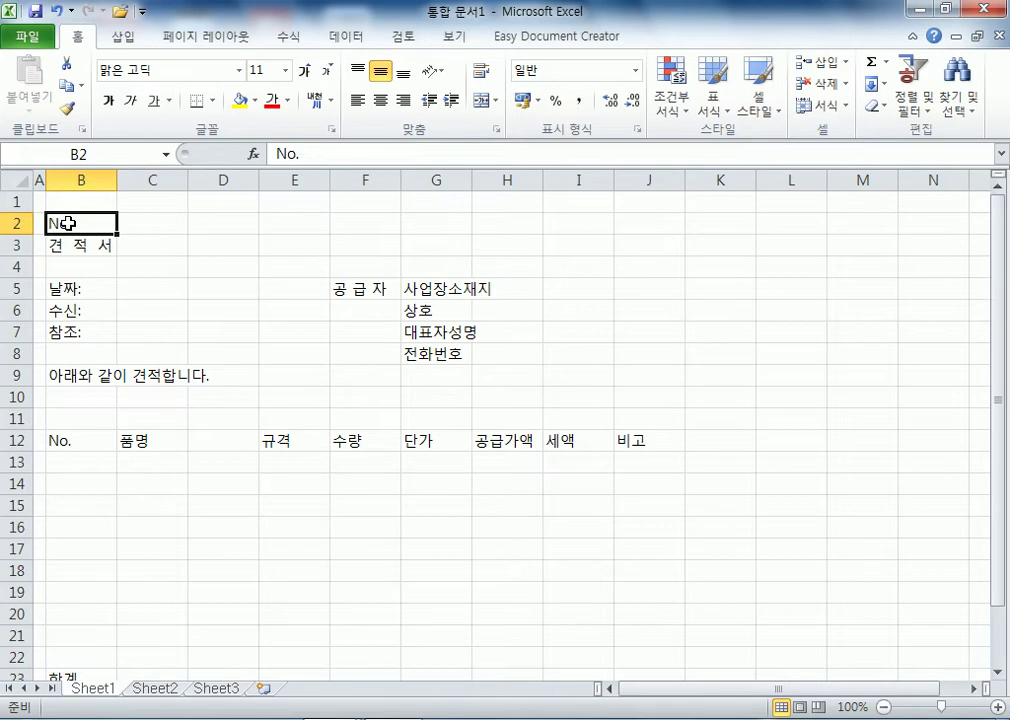
pyautogui.moveTo(67, 223); pyautogui.dragTo(138, 226)
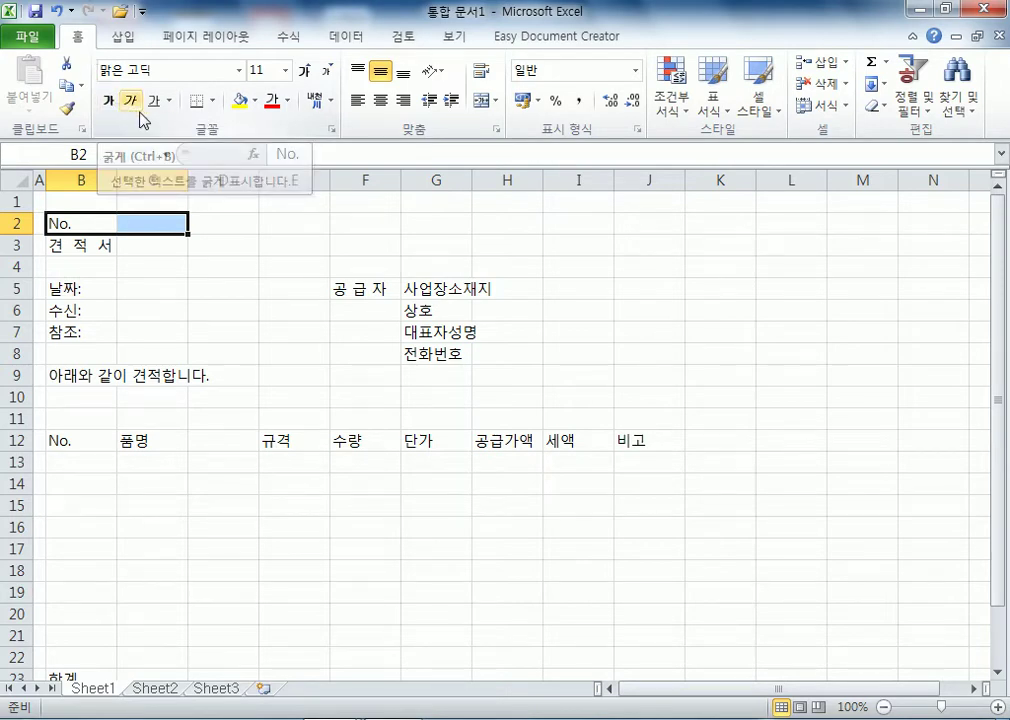
pyautogui.click(210, 101)
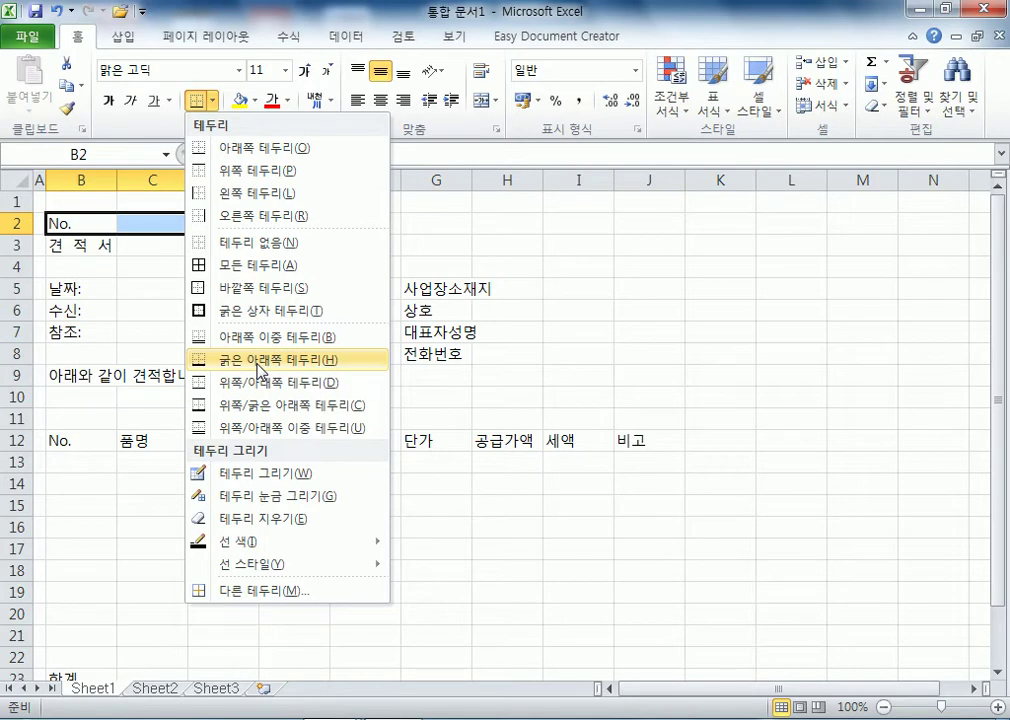
pyautogui.click(274, 150)
pyautogui.click(207, 350)
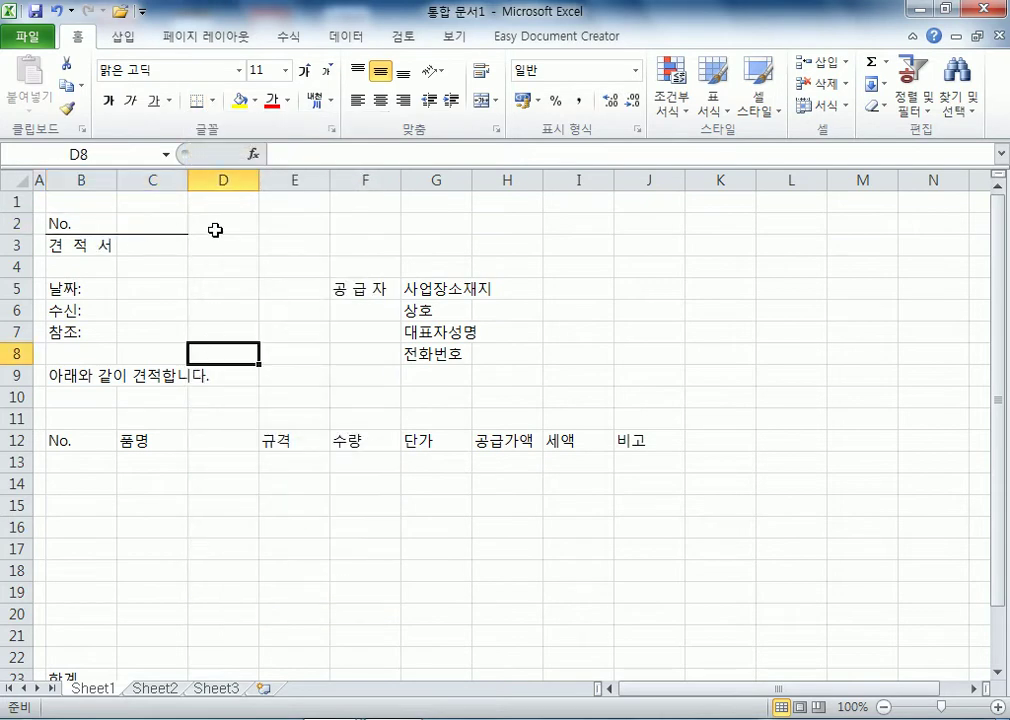
pyautogui.moveTo(81, 226); pyautogui.dragTo(140, 224)
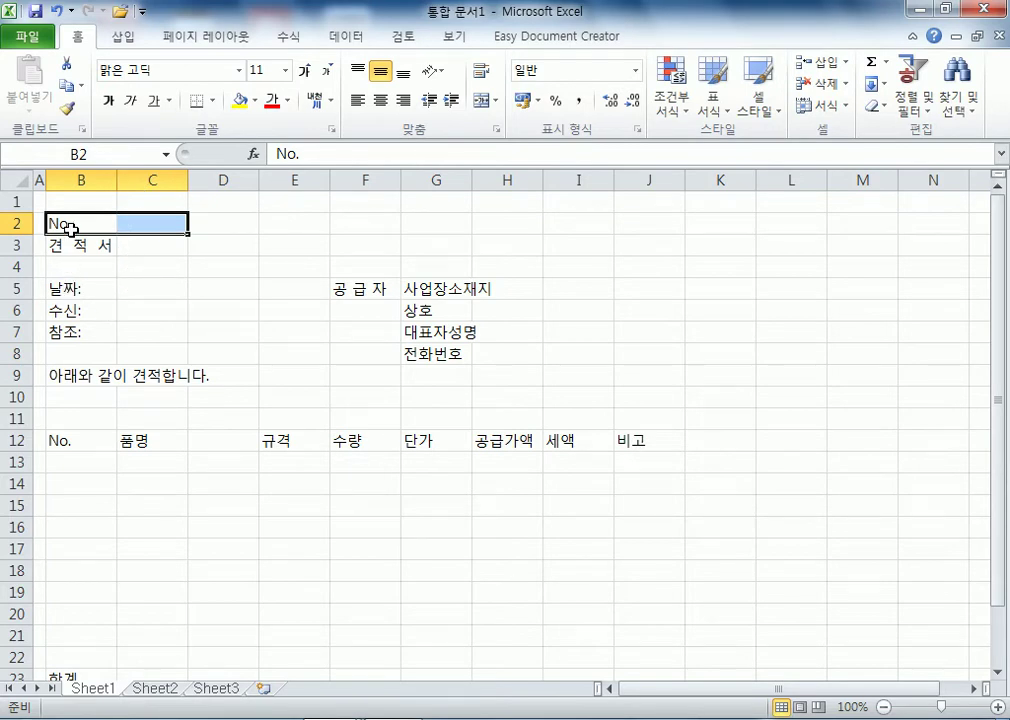
pyautogui.click(78, 287)
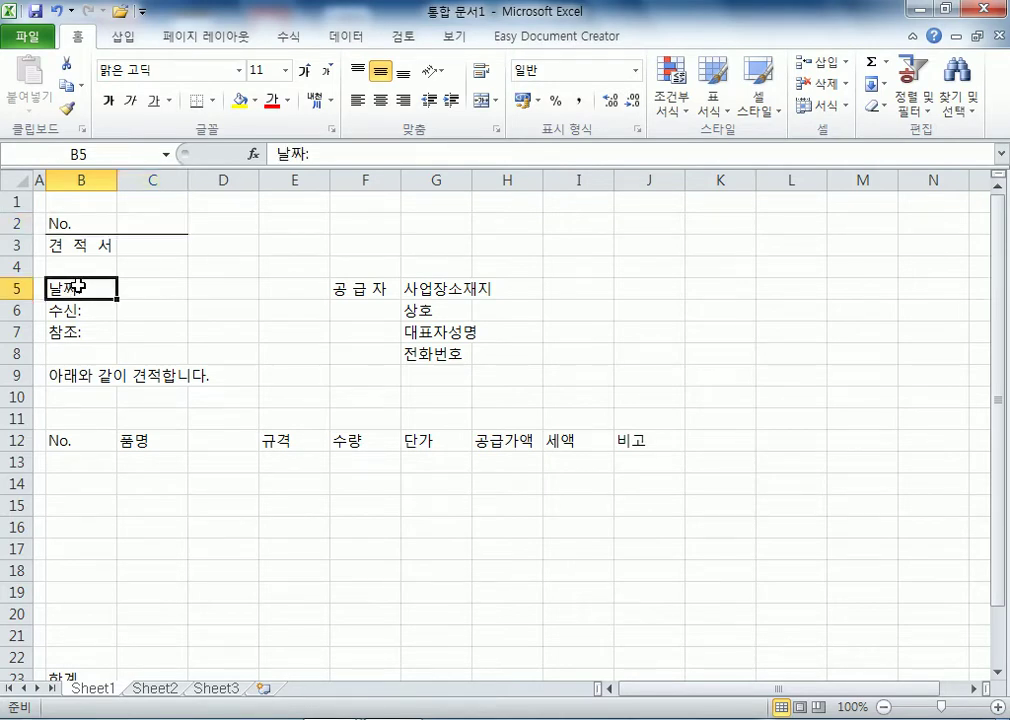
pyautogui.moveTo(83, 289); pyautogui.dragTo(229, 336)
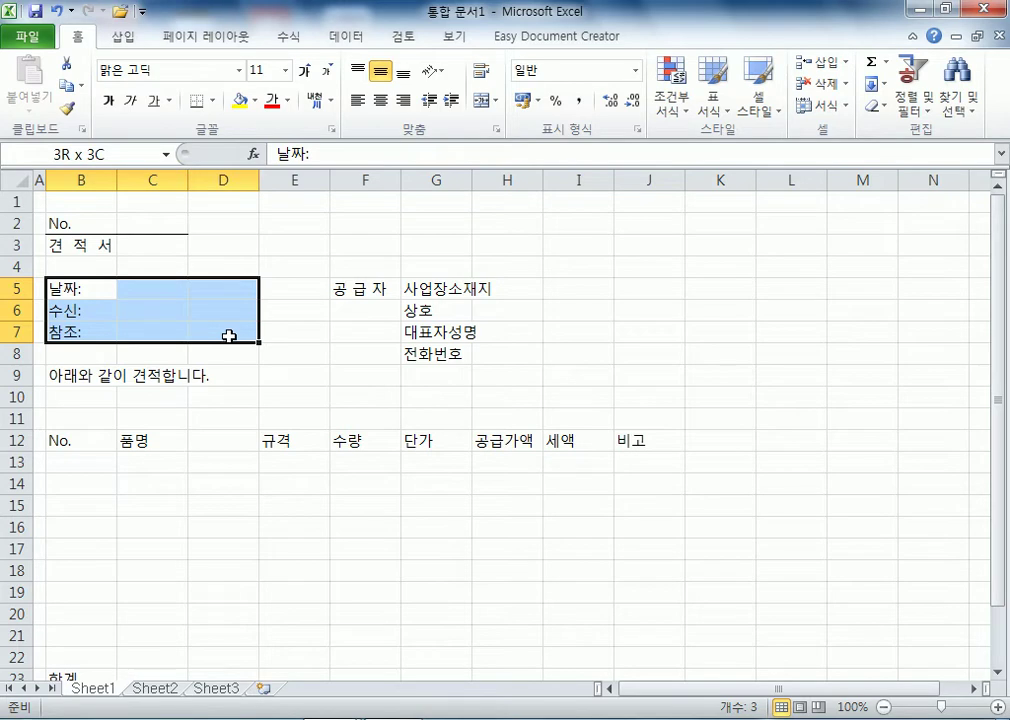
pyautogui.moveTo(229, 336); pyautogui.dragTo(229, 336)
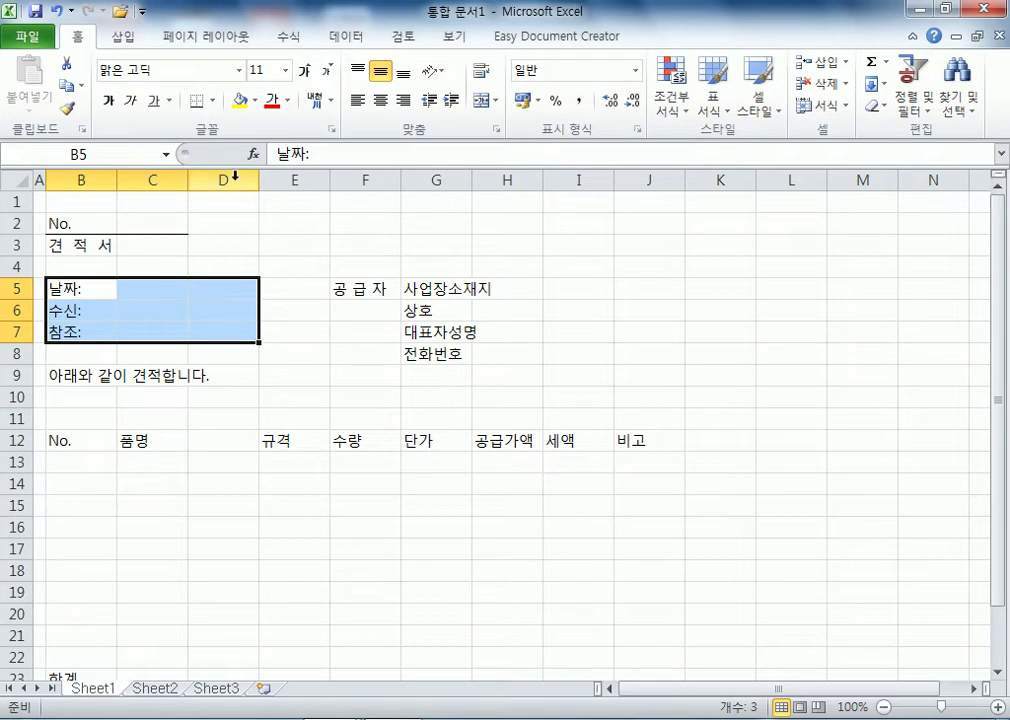
pyautogui.click(212, 101)
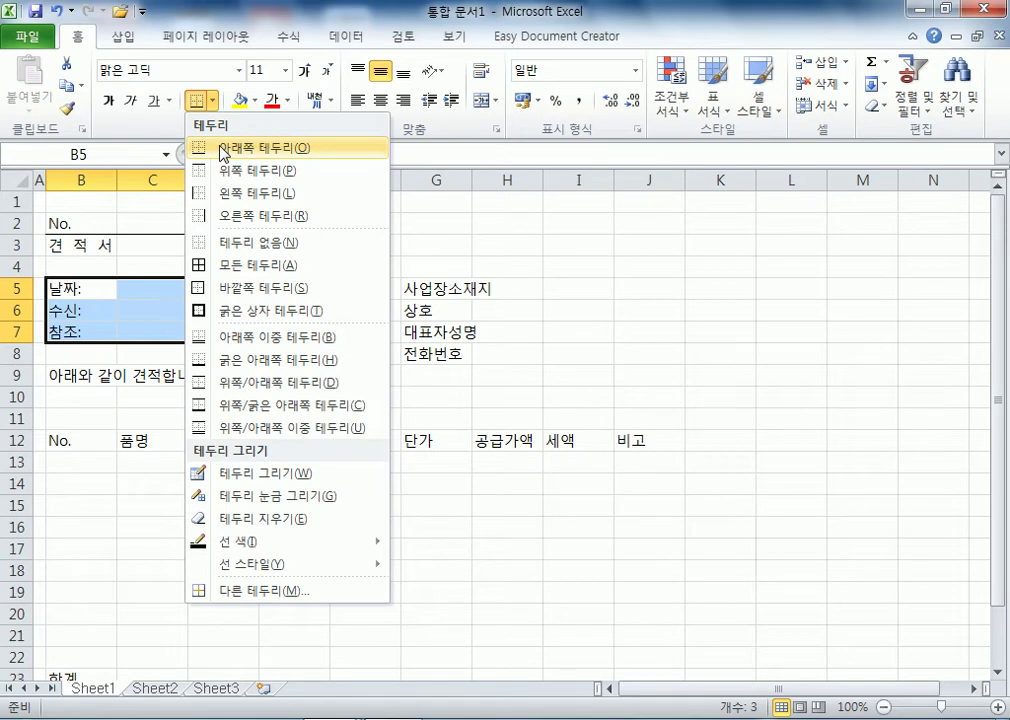
pyautogui.moveTo(100, 288); pyautogui.dragTo(228, 290)
pyautogui.moveTo(73, 310); pyautogui.dragTo(228, 310)
pyautogui.moveTo(90, 331); pyautogui.dragTo(231, 336)
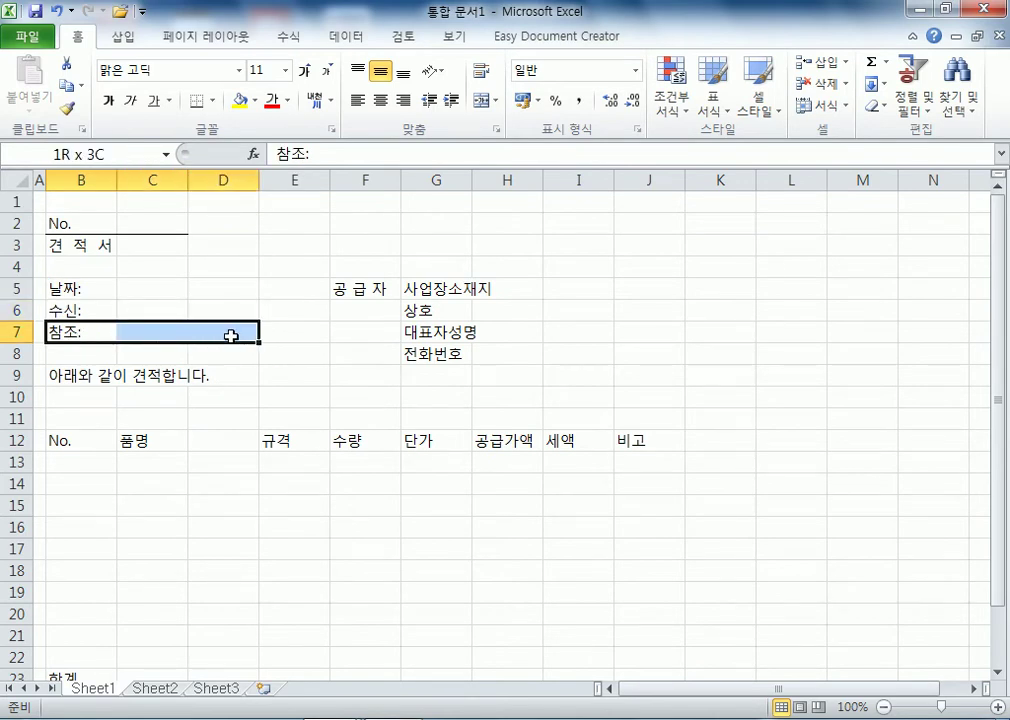
pyautogui.moveTo(231, 336); pyautogui.dragTo(231, 336)
pyautogui.moveTo(80, 289); pyautogui.dragTo(211, 290)
pyautogui.keyDown('ctrl'); pyautogui.moveTo(100, 310); pyautogui.dragTo(235, 311); pyautogui.keyUp('ctrl')
pyautogui.keyDown('ctrl'); pyautogui.moveTo(83, 331); pyautogui.dragTo(210, 331); pyautogui.keyUp('ctrl')
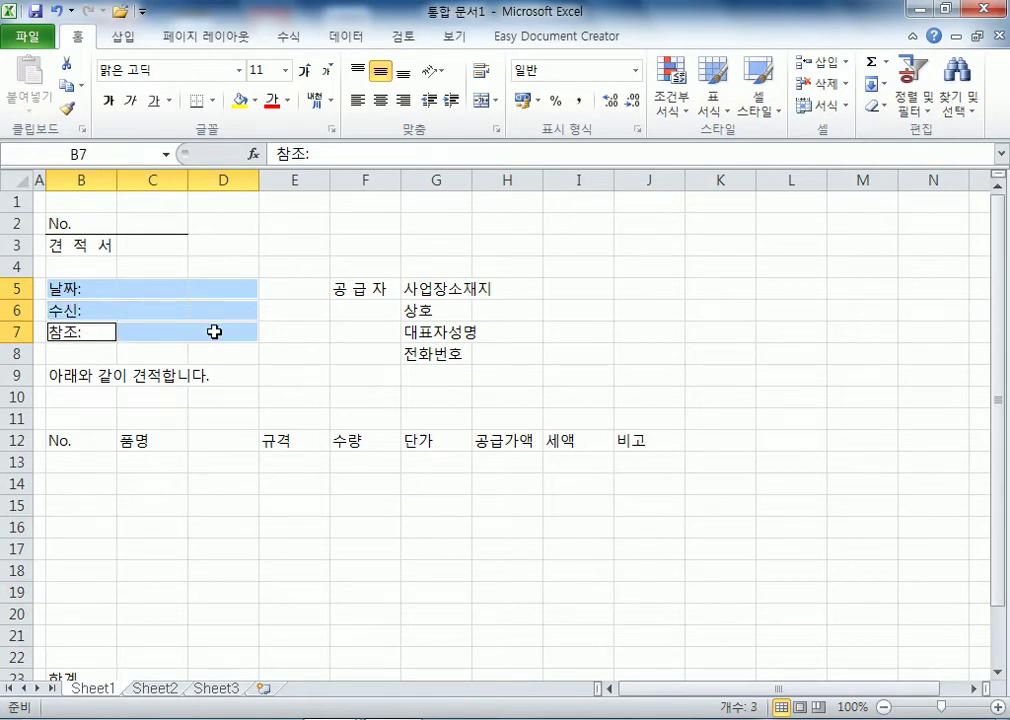
pyautogui.click(138, 308)
pyautogui.moveTo(80, 288); pyautogui.dragTo(218, 337)
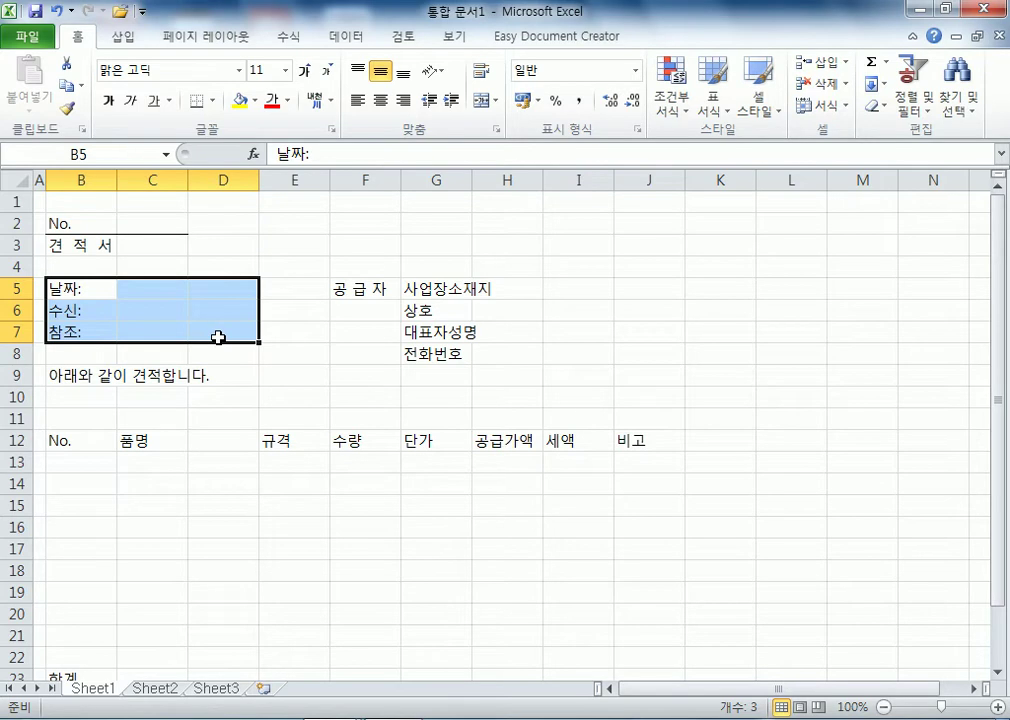
pyautogui.hotkey('ctrl', '1')
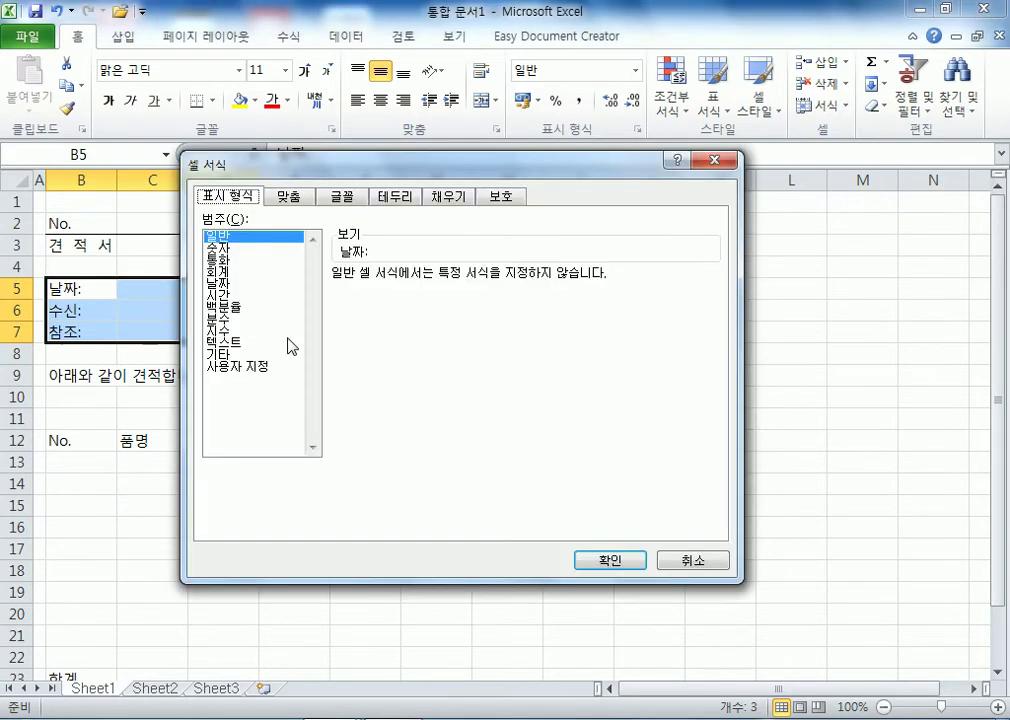
pyautogui.click(668, 558)
# Apply the bottom border to cells B2:C2 once more
pyautogui.moveTo(55, 228); pyautogui.dragTo(140, 226)
pyautogui.click(208, 104)
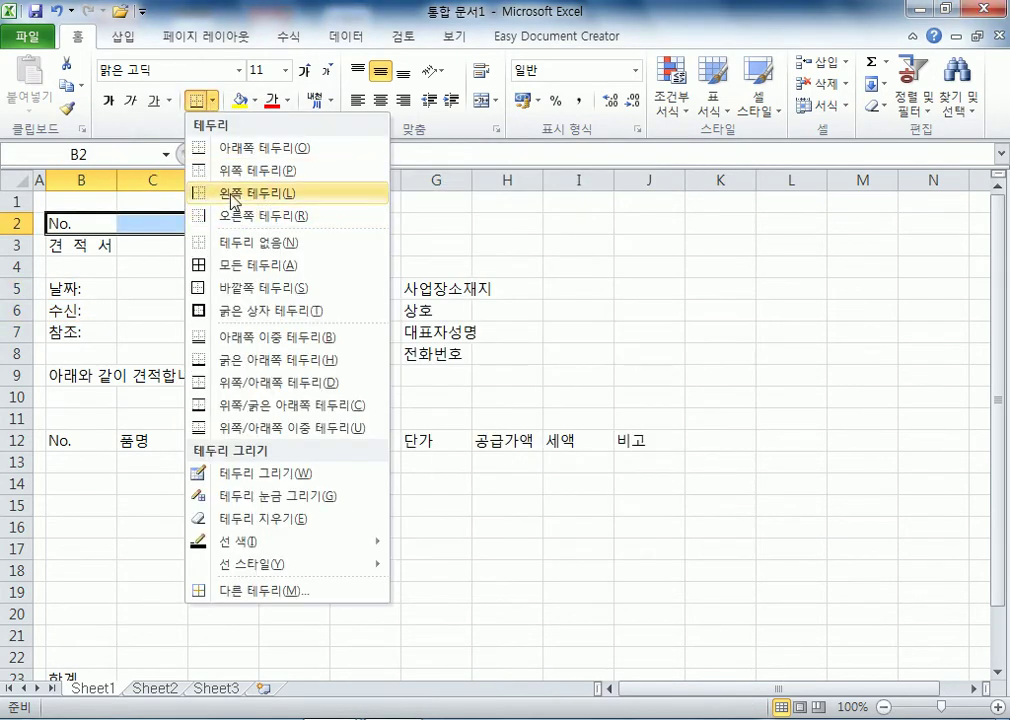
pyautogui.click(233, 150)
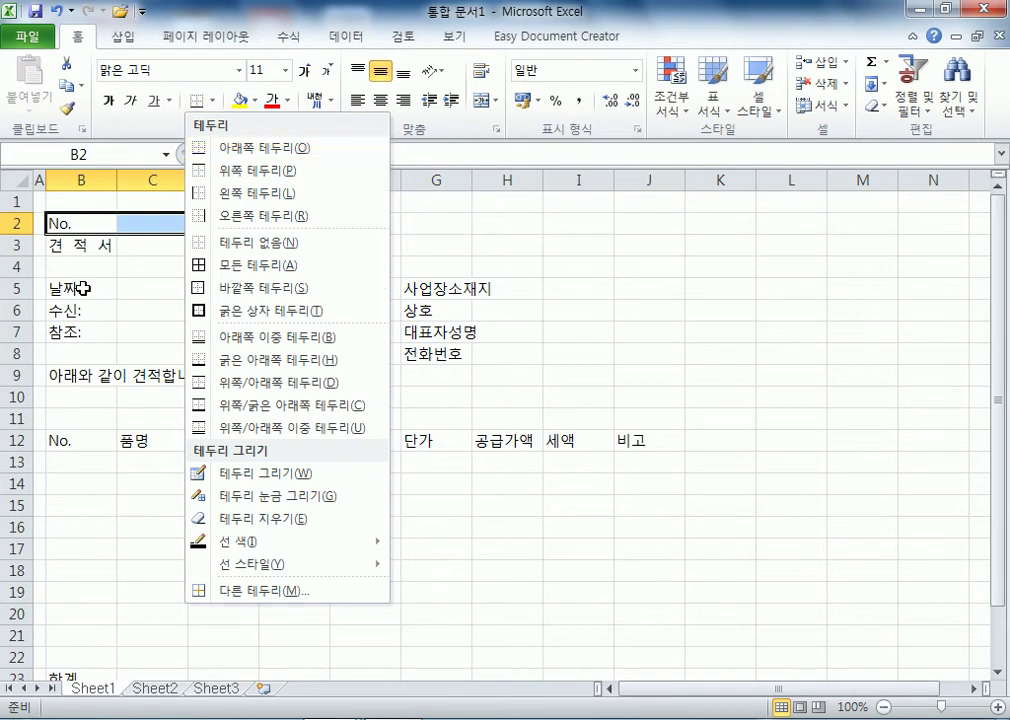
pyautogui.click(428, 290)
pyautogui.moveTo(428, 290); pyautogui.dragTo(556, 341)
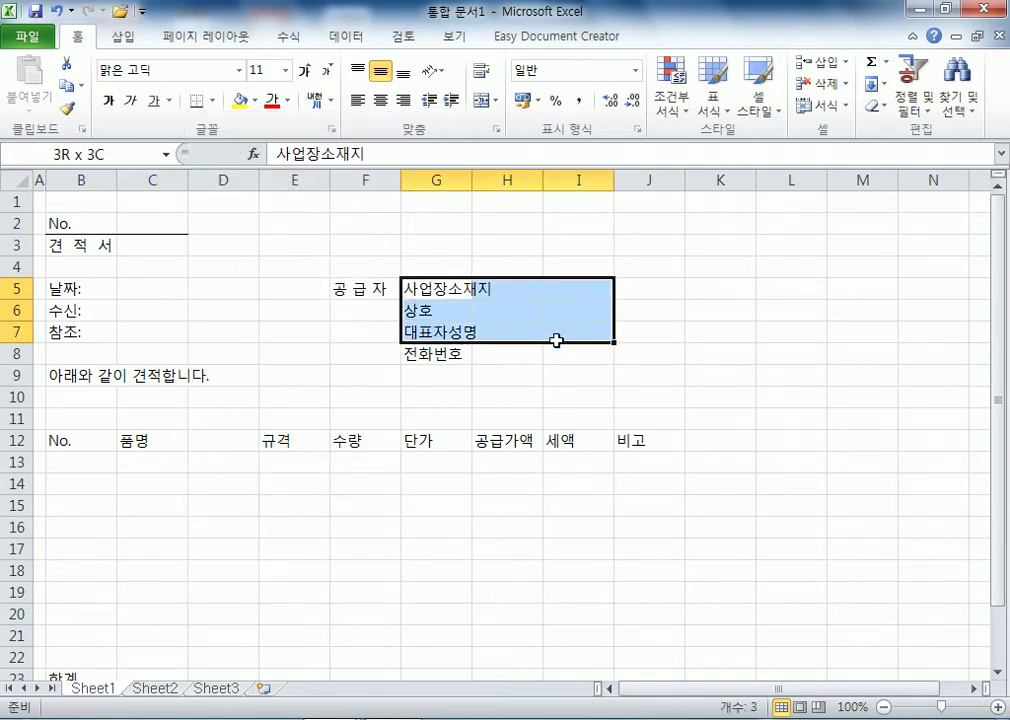
pyautogui.moveTo(361, 289); pyautogui.dragTo(363, 349)
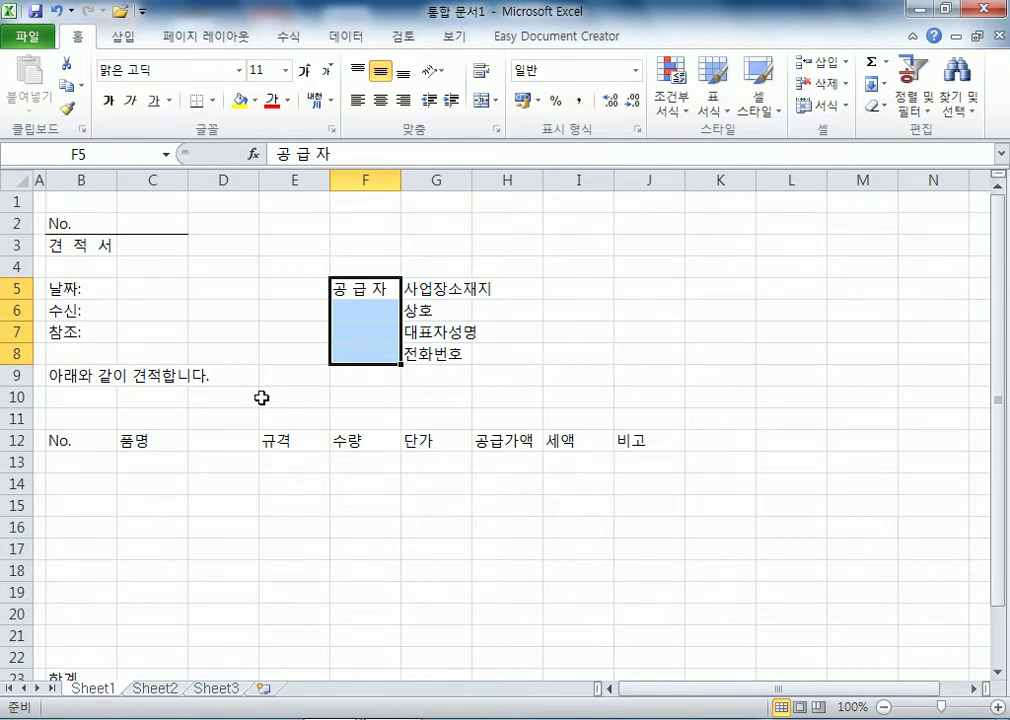
# Apply thin horizontal borders between and below the rows of B5:D7, leaving the top edge without a line
pyautogui.moveTo(54, 287); pyautogui.dragTo(220, 316)
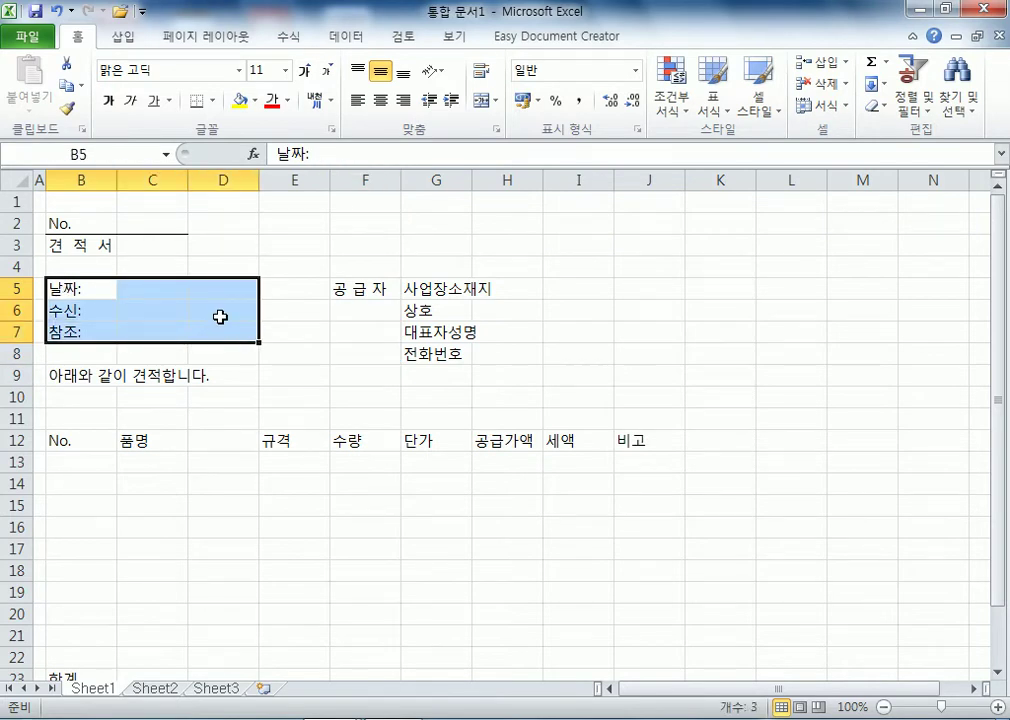
pyautogui.hotkey('ctrl', '1')
pyautogui.click(458, 196)
pyautogui.moveTo(487, 170); pyautogui.dragTo(562, 170)
pyautogui.click(477, 195)
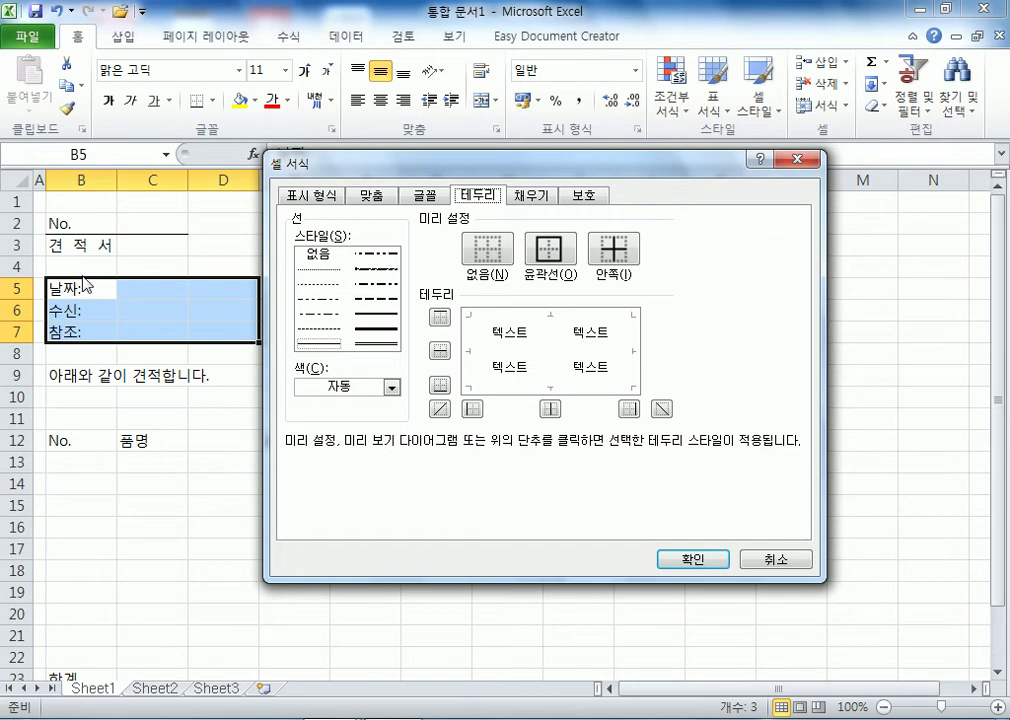
pyautogui.click(439, 351)
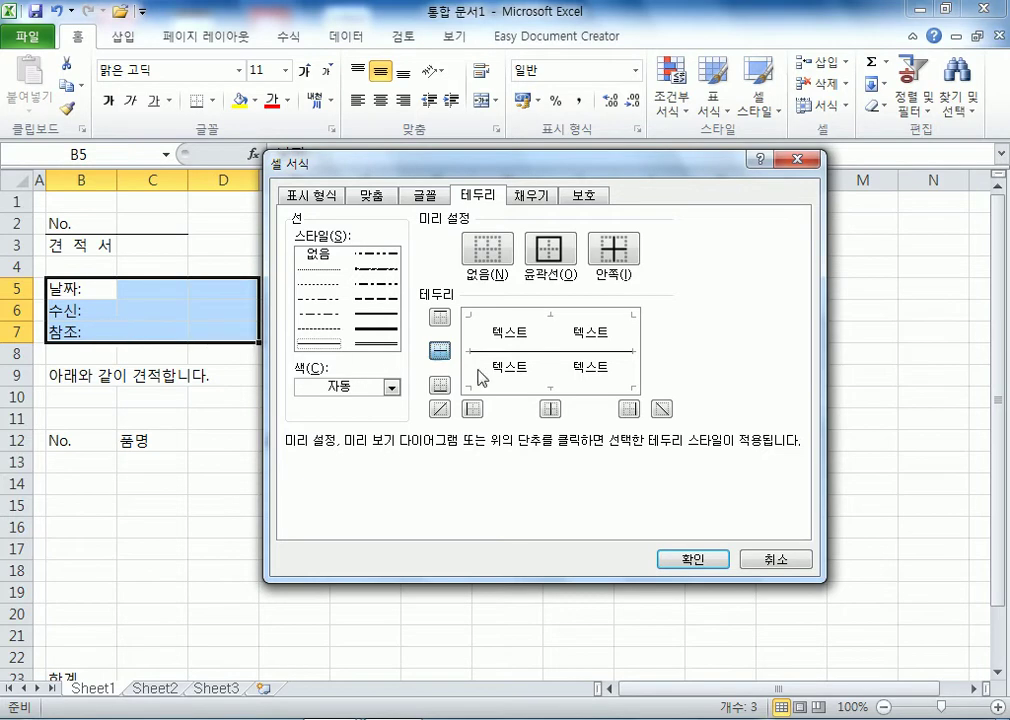
pyautogui.click(439, 385)
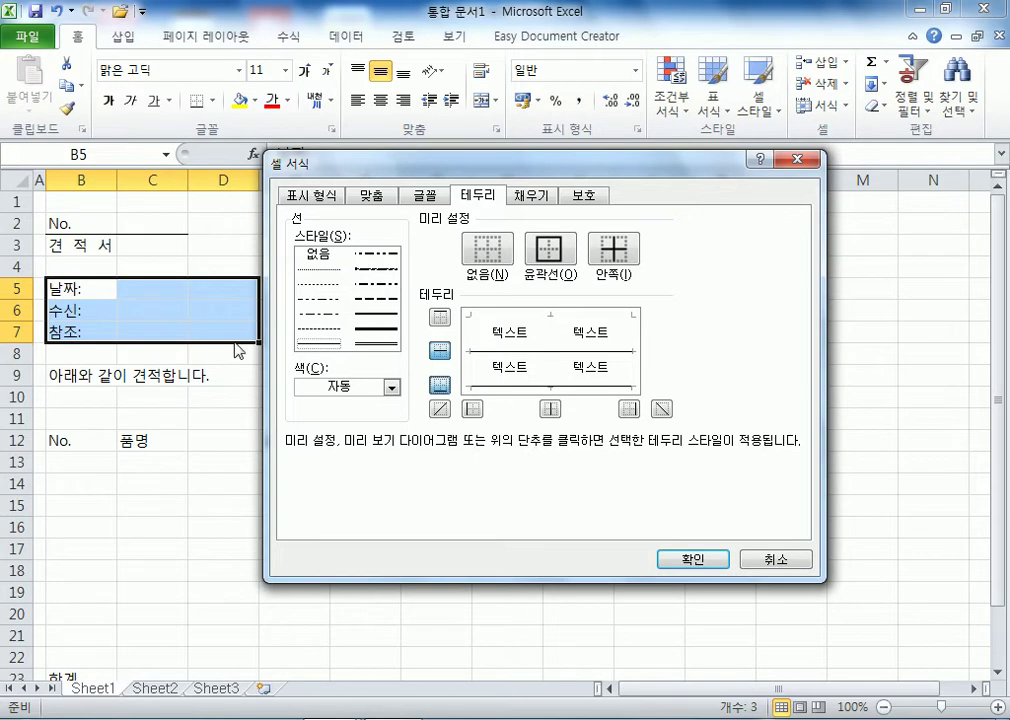
pyautogui.click(439, 318)
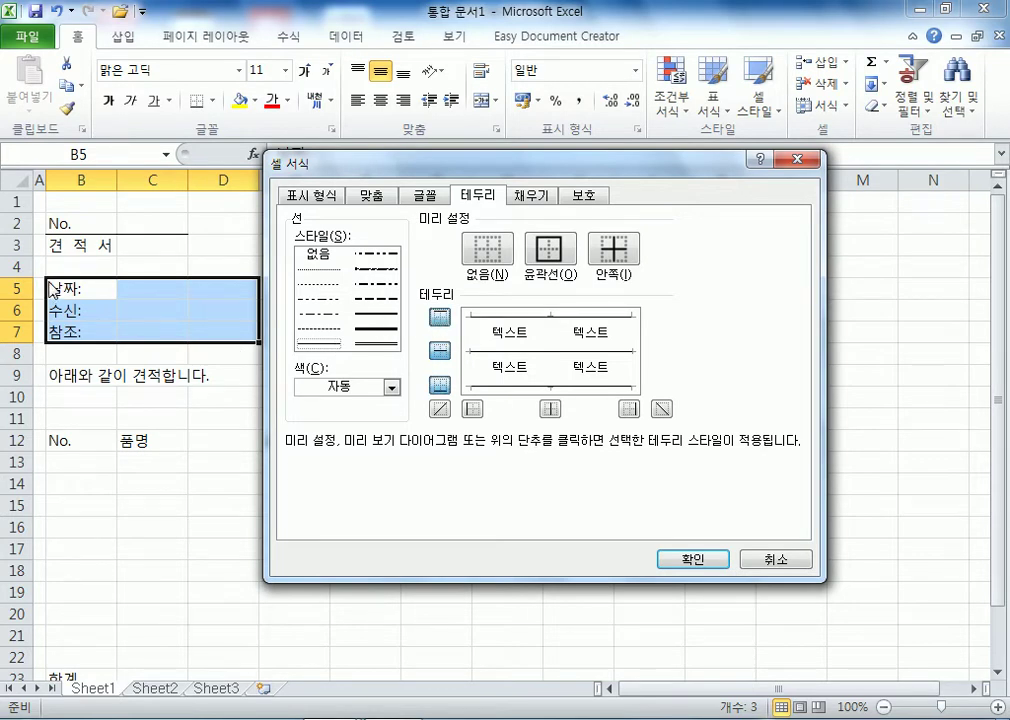
pyautogui.click(439, 318)
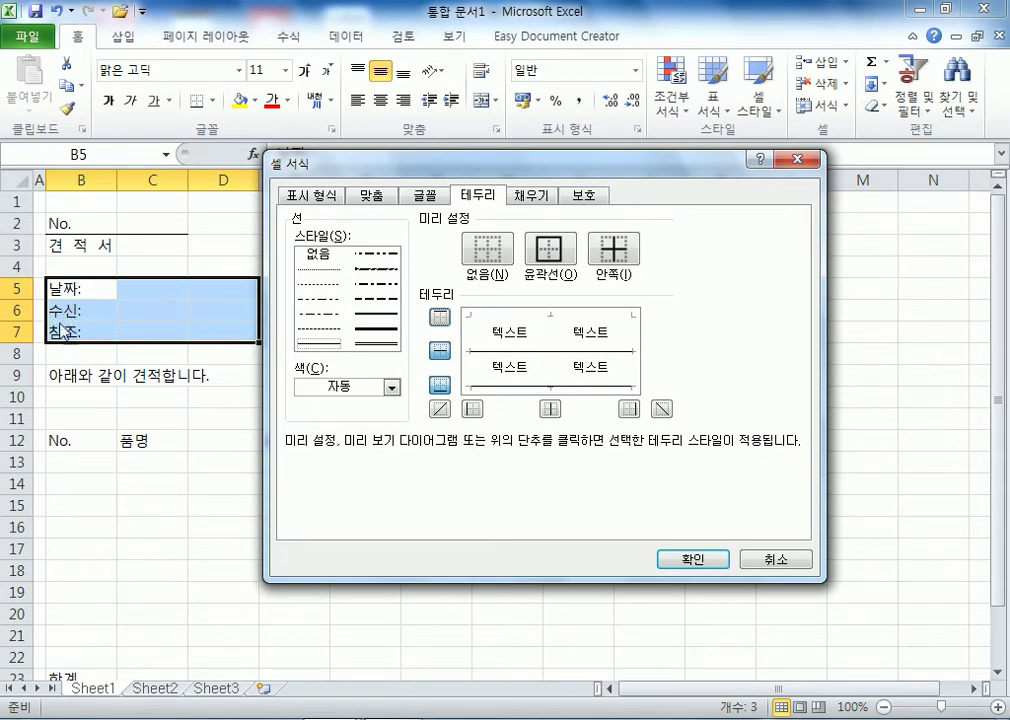
pyautogui.click(508, 387)
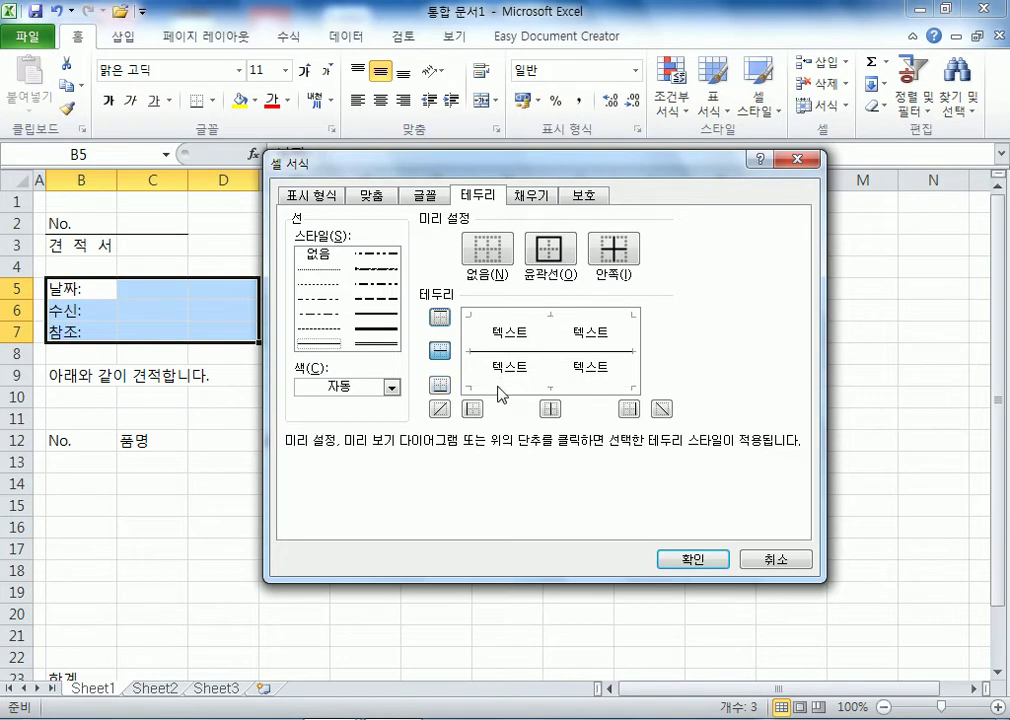
pyautogui.click(500, 390)
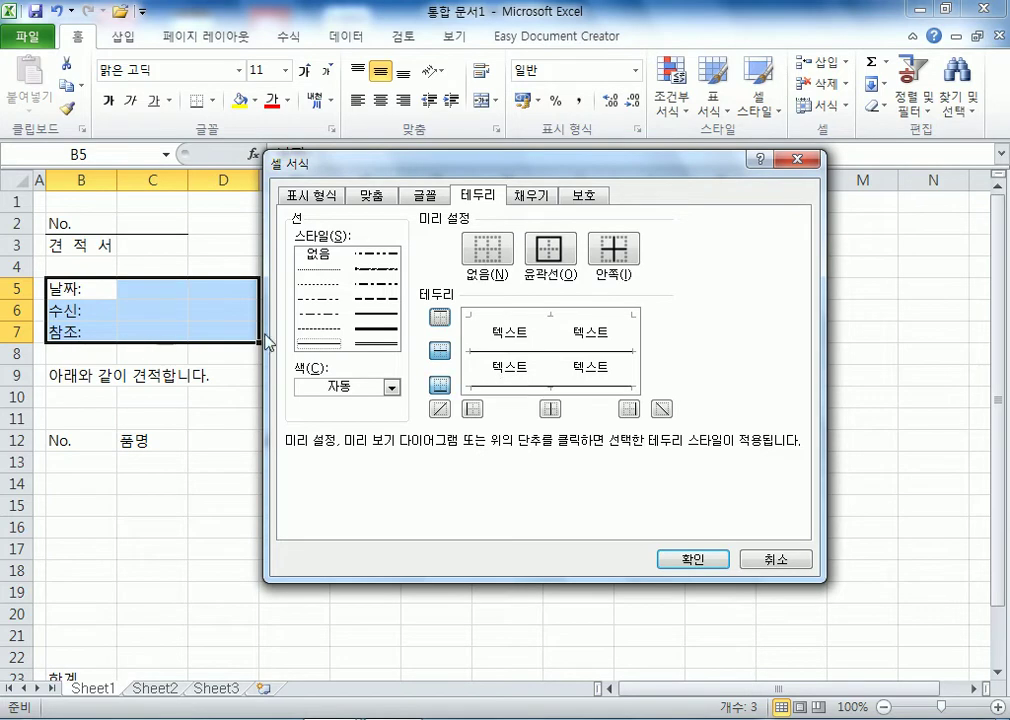
pyautogui.click(692, 558)
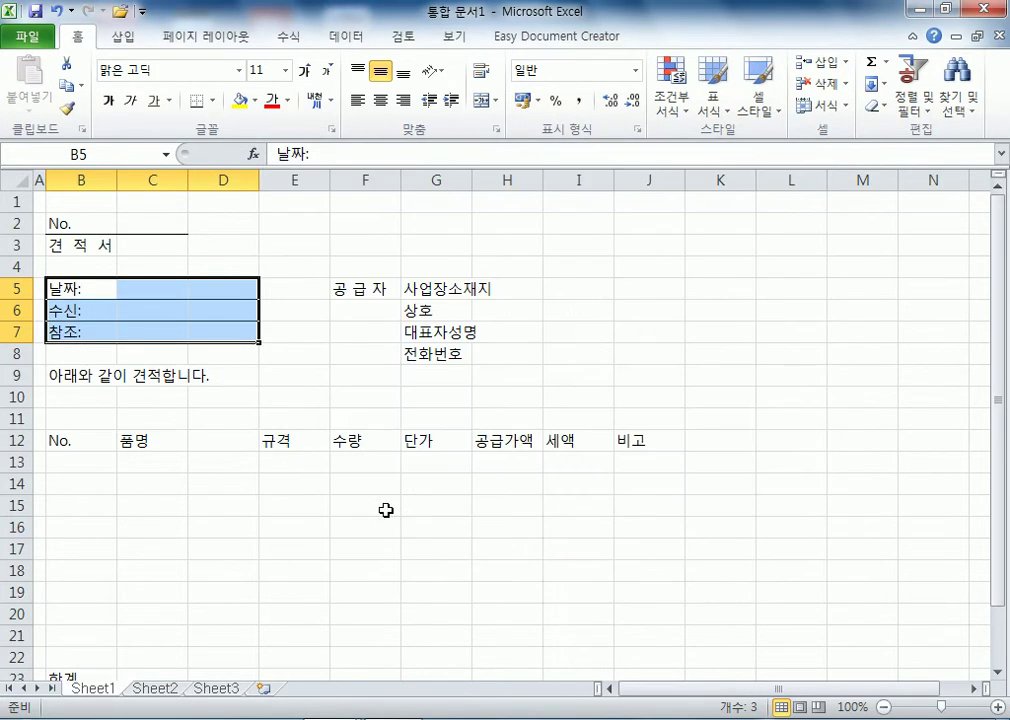
pyautogui.click(327, 526)
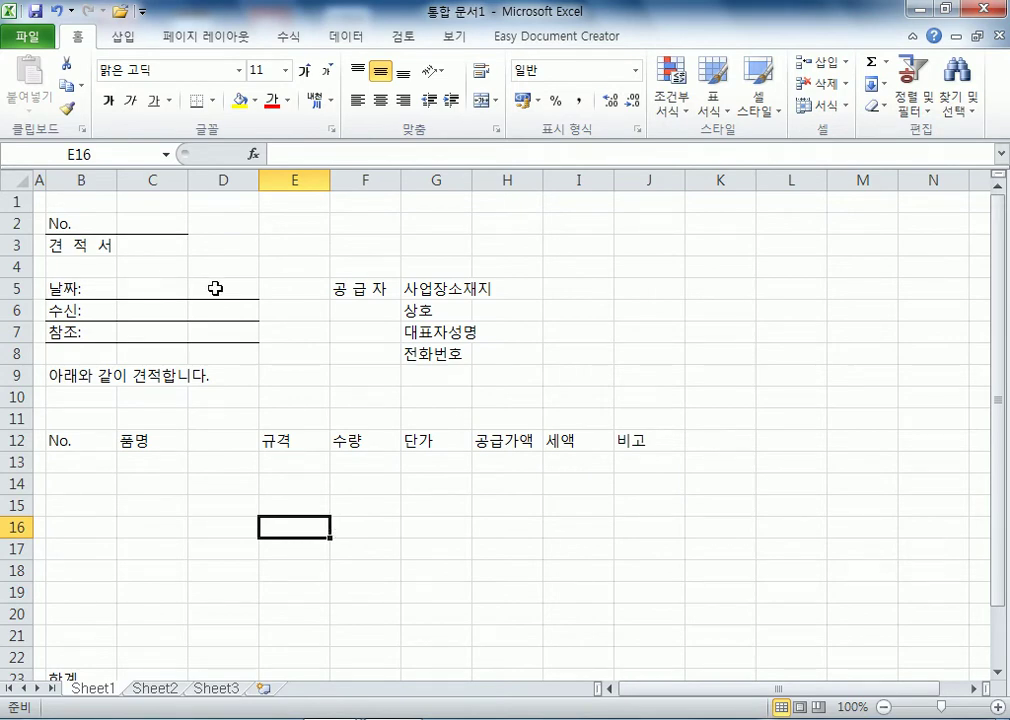
pyautogui.click(145, 290)
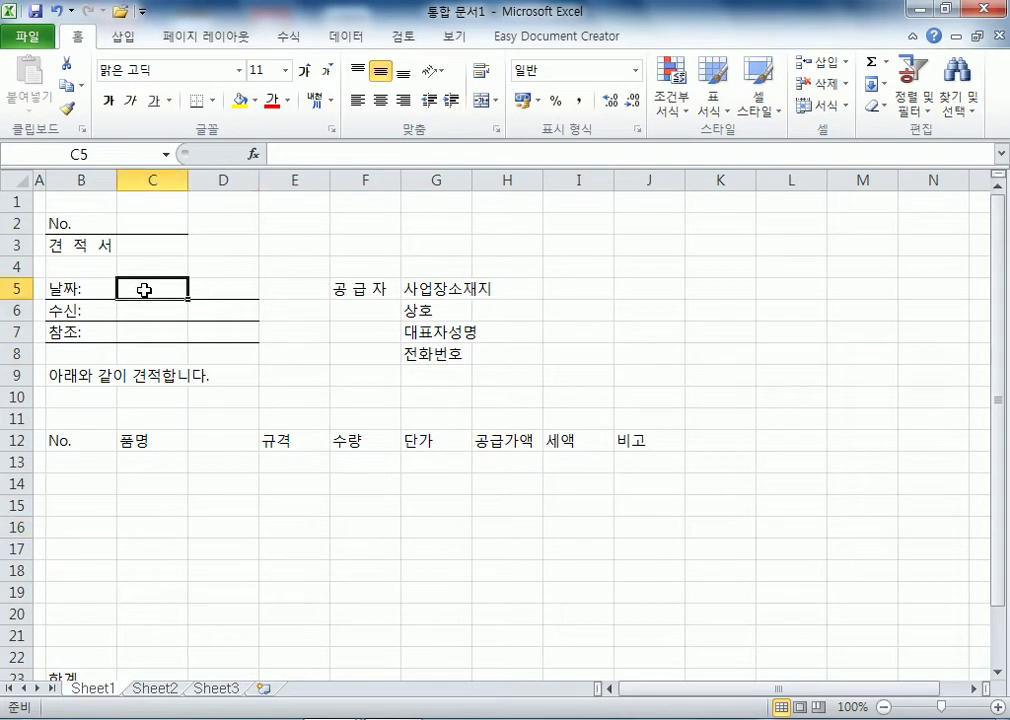
pyautogui.moveTo(145, 290); pyautogui.dragTo(207, 289)
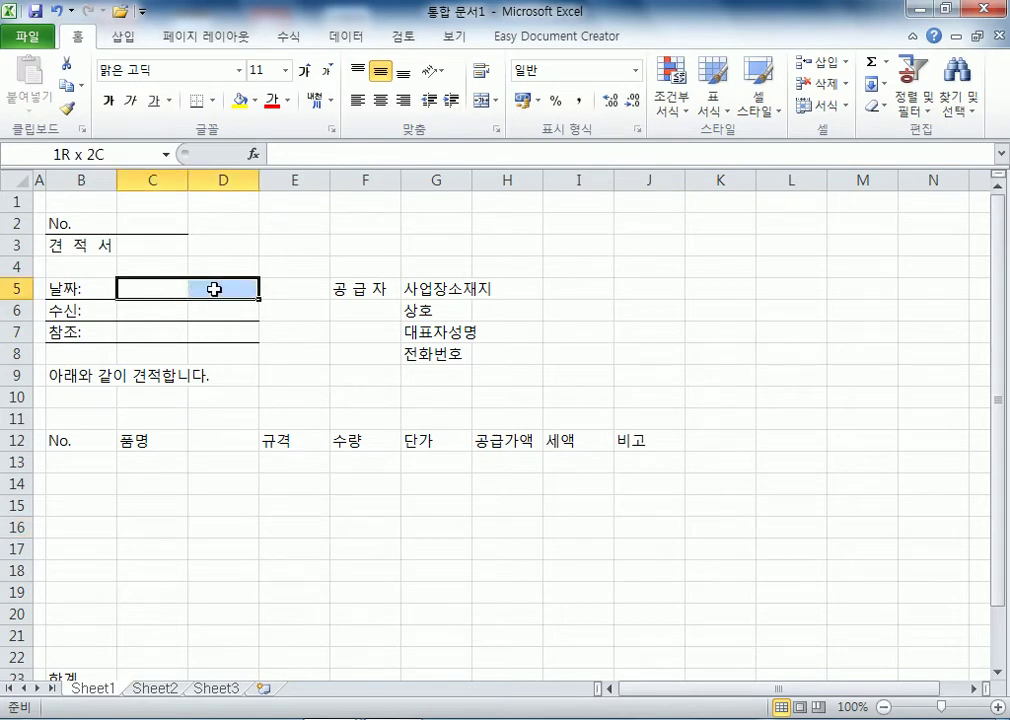
pyautogui.click(133, 224)
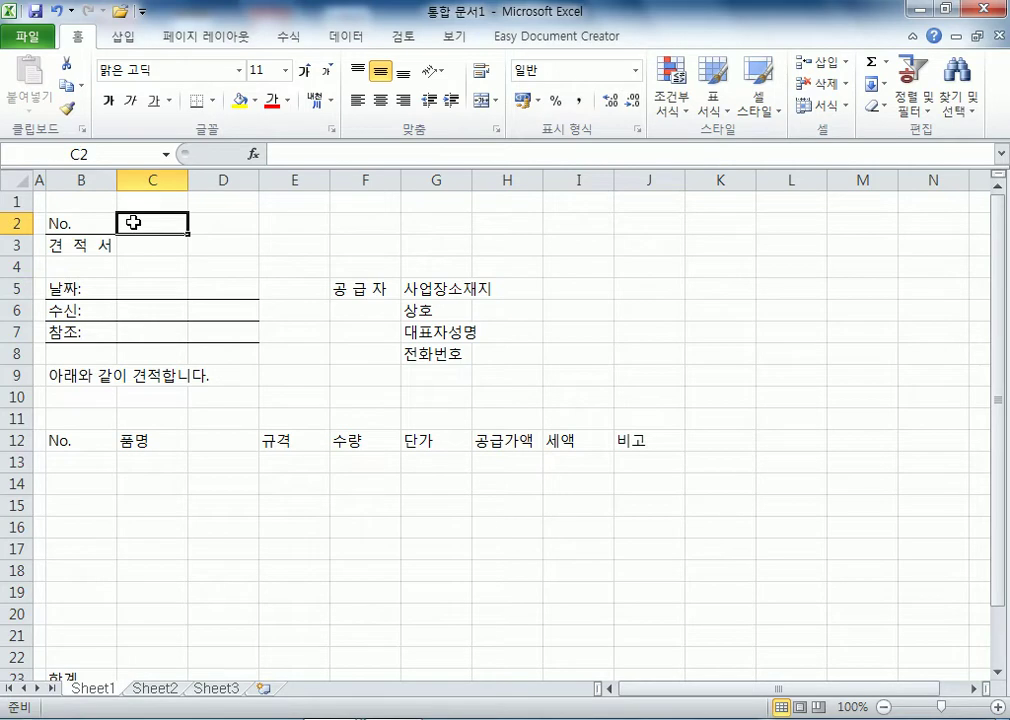
pyautogui.click(81, 223)
pyautogui.click(141, 229)
# Add spaces within the labels in B5:B7 so they read "날 짜 :", "수 신 :" and "참 조 :"
pyautogui.doubleClick(66, 290)
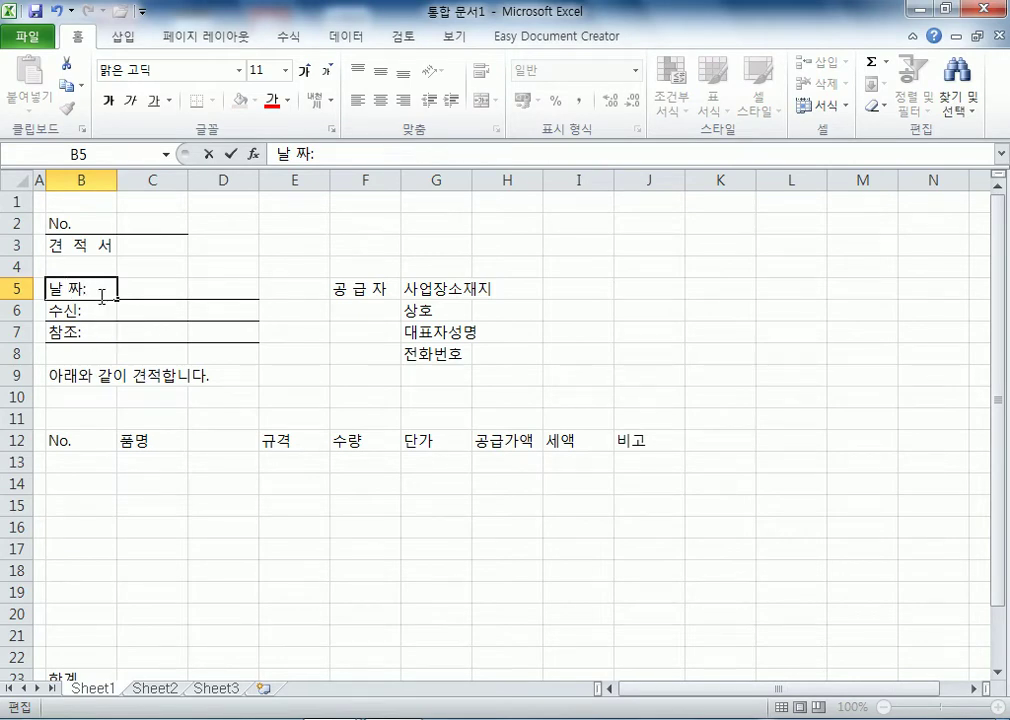
pyautogui.press('Right')
pyautogui.click(57, 312)
pyautogui.doubleClick(61, 311)
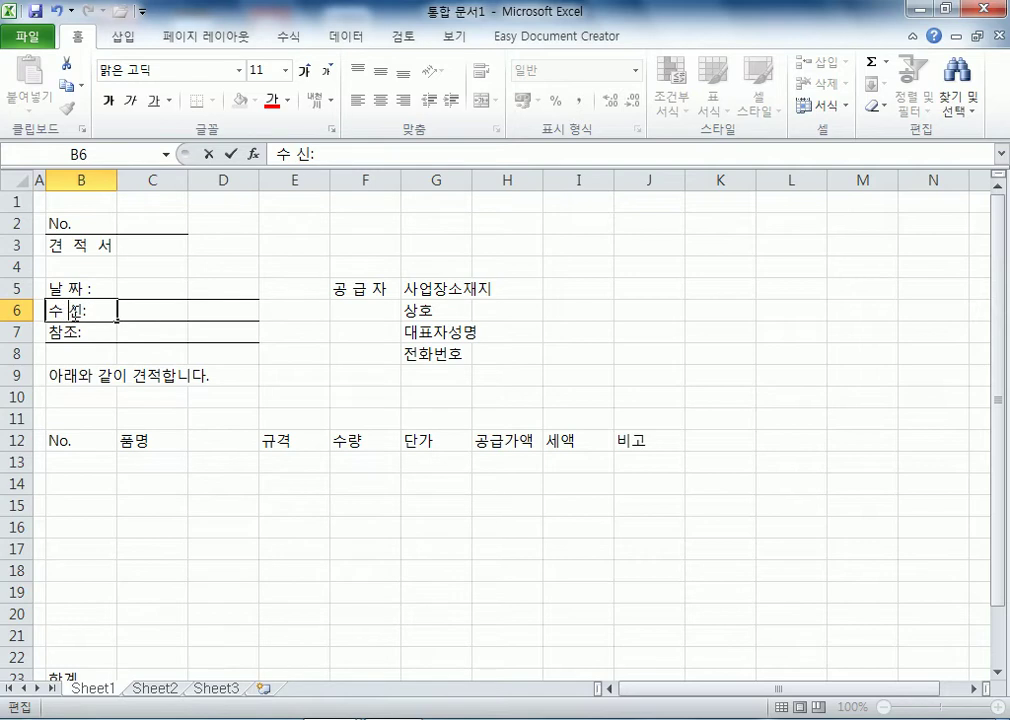
pyautogui.press('Right')
pyautogui.click(65, 331)
pyautogui.doubleClick(67, 332)
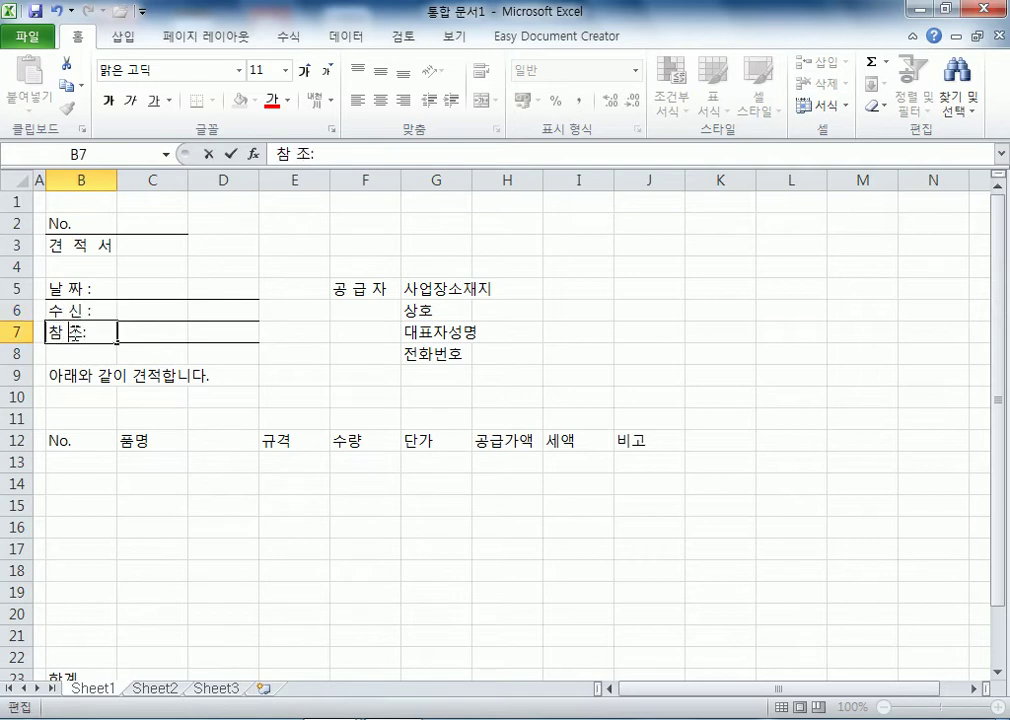
pyautogui.press('Right')
pyautogui.click(148, 351)
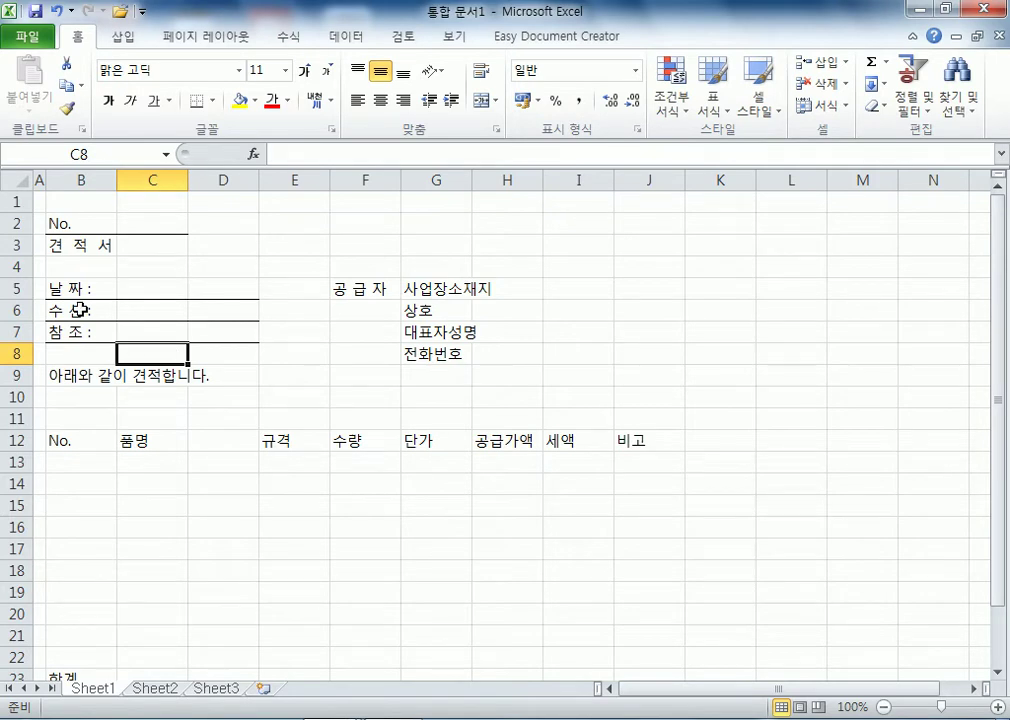
pyautogui.moveTo(74, 288); pyautogui.dragTo(76, 330)
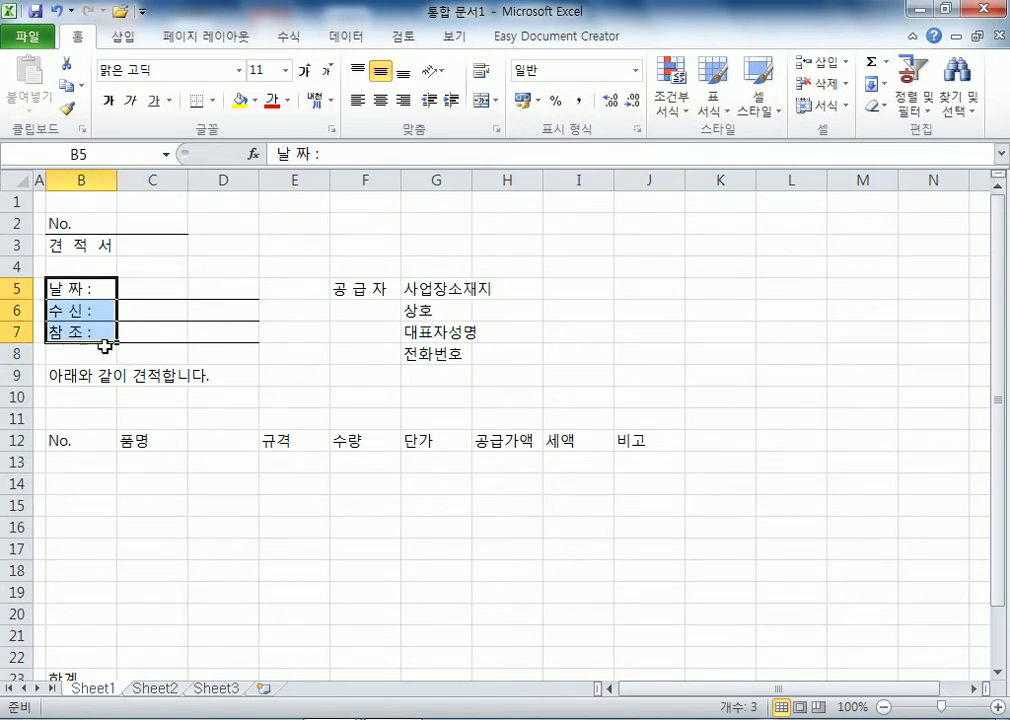
pyautogui.click(72, 290)
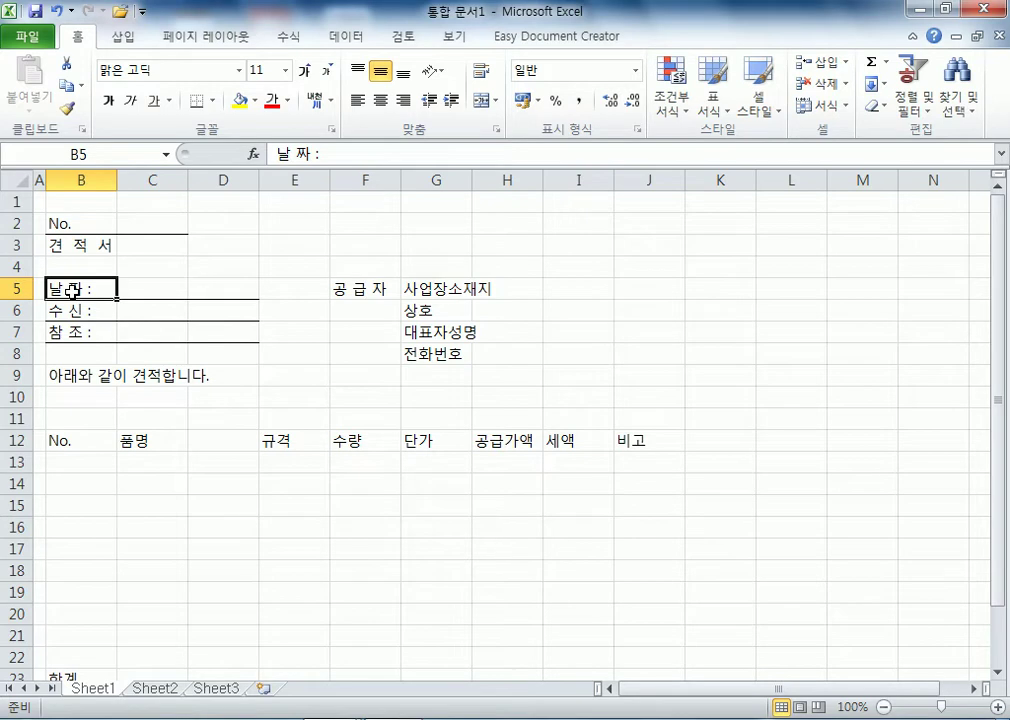
pyautogui.doubleClick(80, 289)
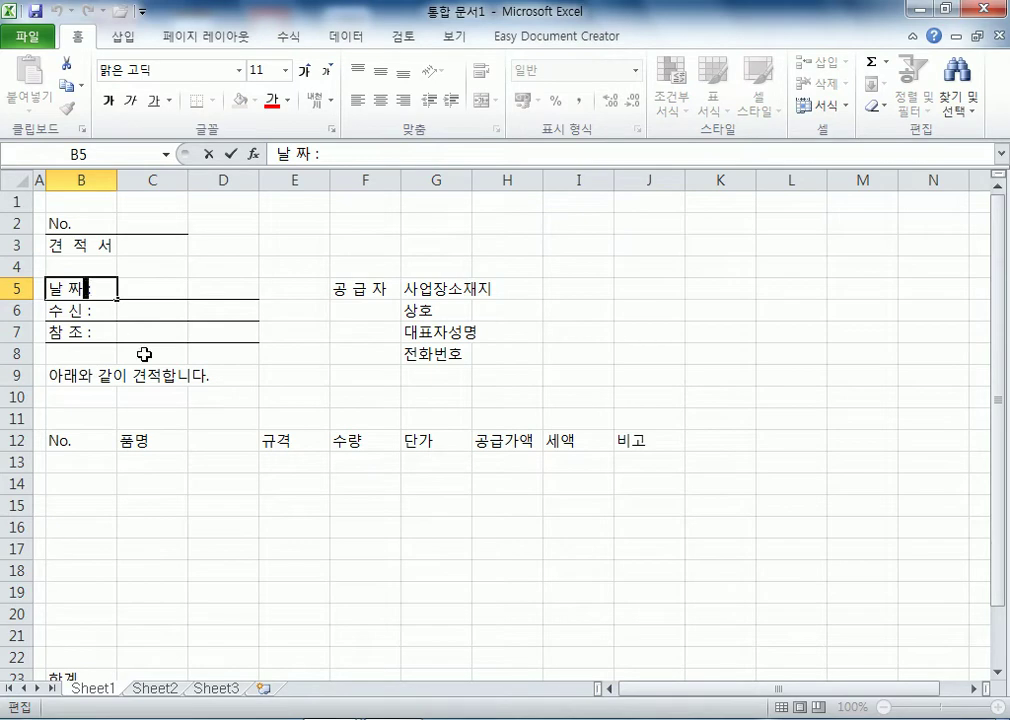
pyautogui.click(146, 292)
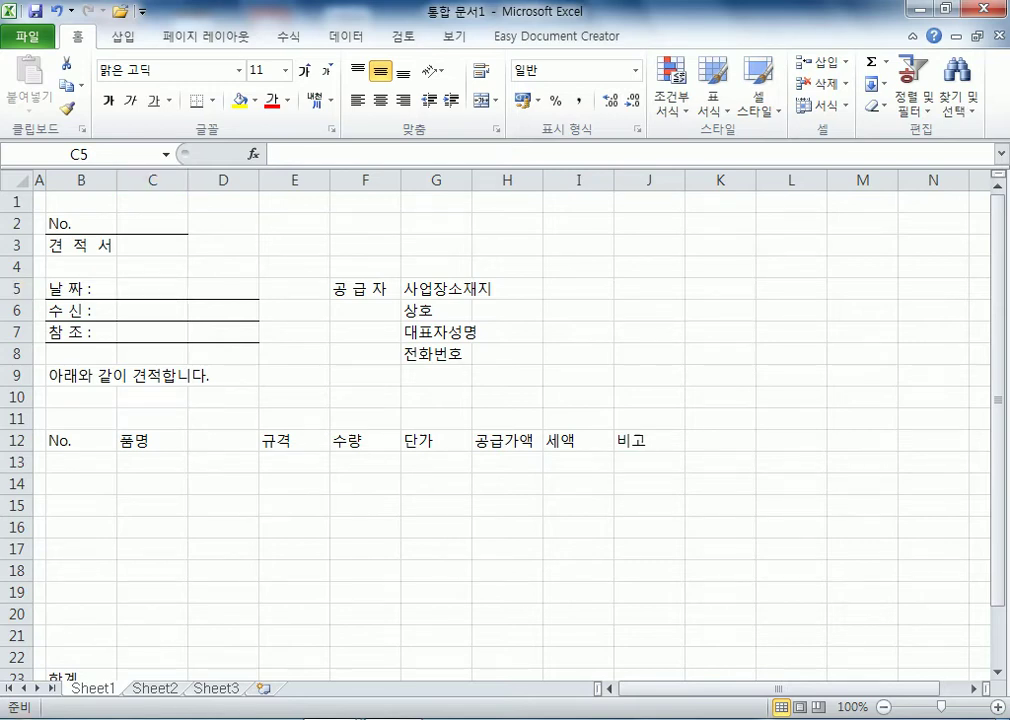
# Switch to Notepad and replace its text with the lines "날짜 : 날짜" and "일시 : 2016년"
pyautogui.press('super')
pyautogui.click(68, 379)
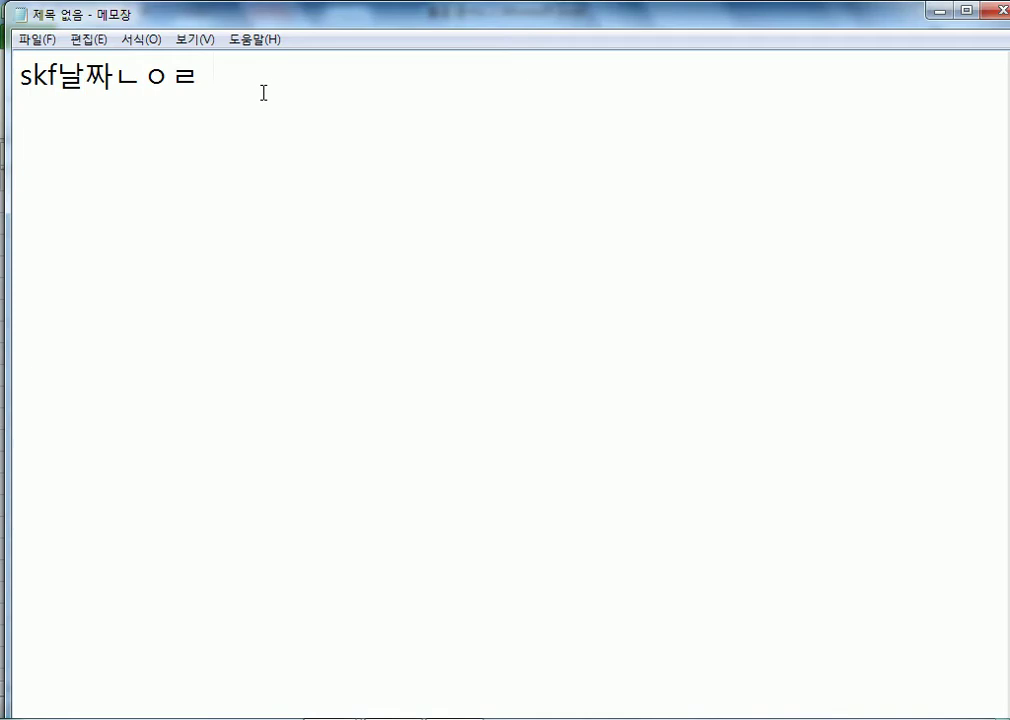
pyautogui.hotkey('ctrl', 'a')
pyautogui.write('날짜 ')
pyautogui.write(': ')
pyautogui.write('날짜')
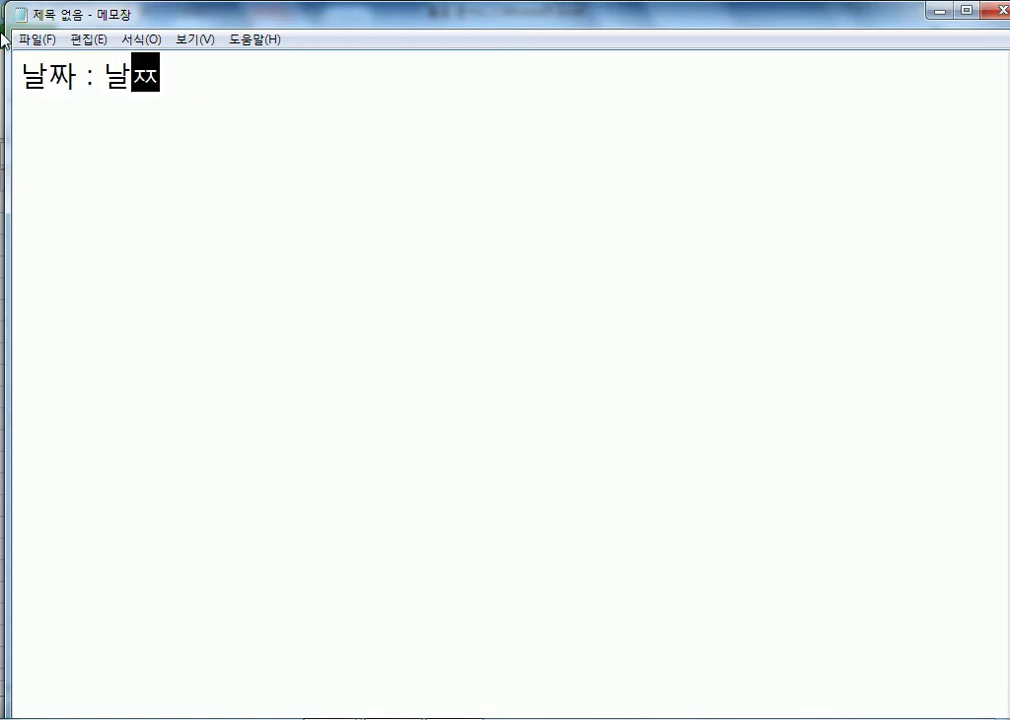
pyautogui.press('Return')
pyautogui.write('일시 :')
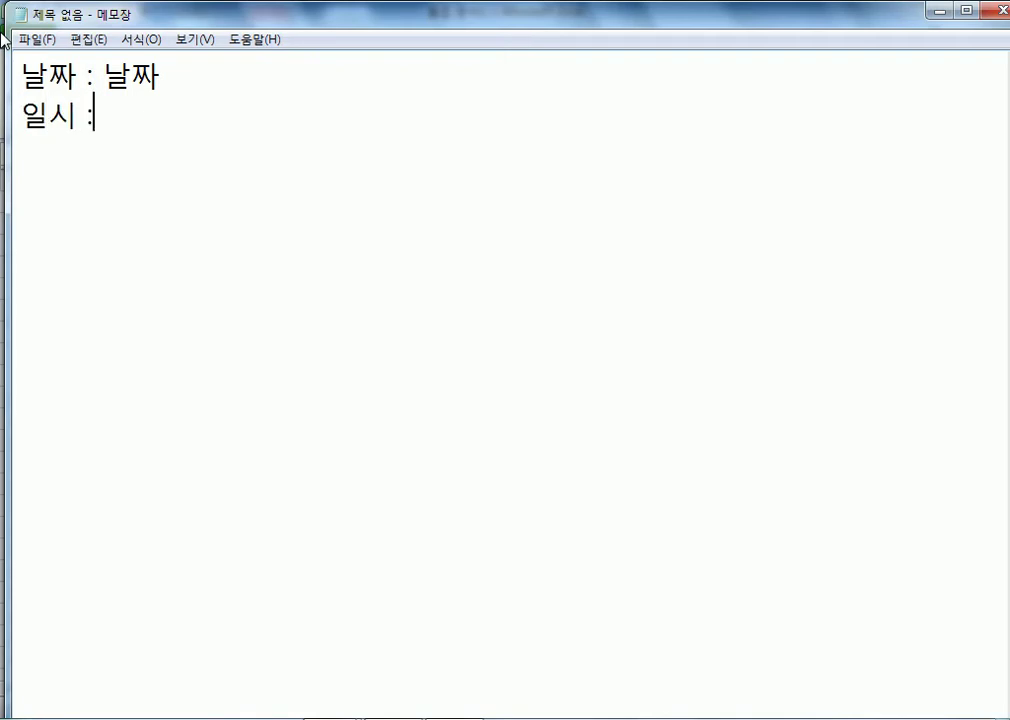
pyautogui.write(' 2016년')
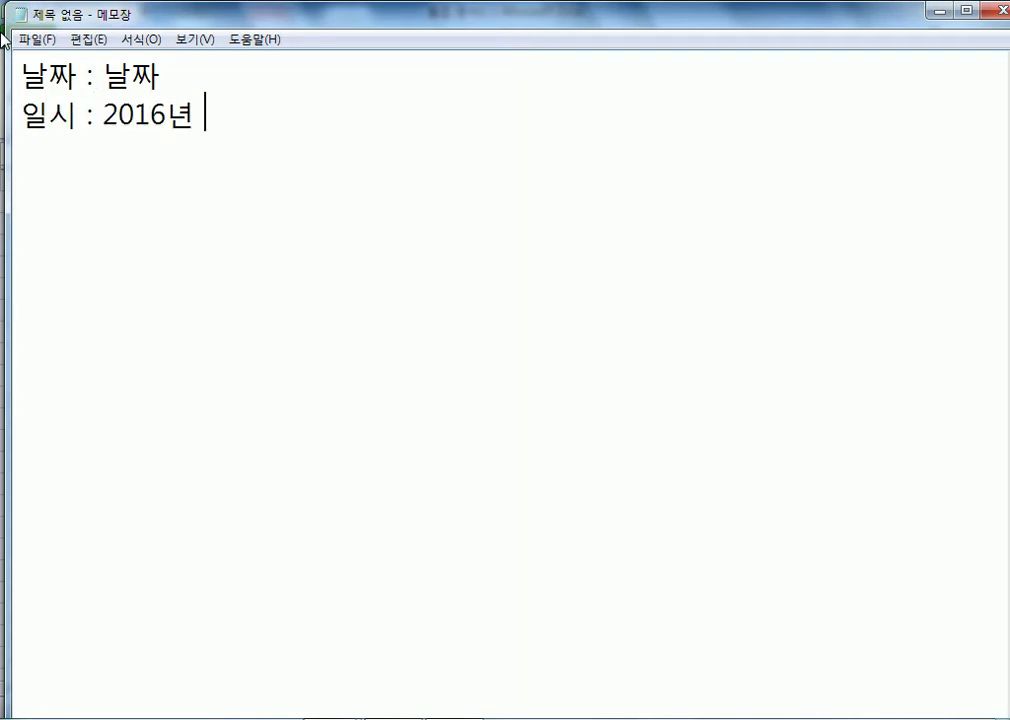
# Add a third line reading ": (좌/우를 구분하는 기호, 빈칸을 이용해서)" to explain the spaced colon
pyautogui.press('Return')
pyautogui.write(':')
pyautogui.write(' (조')
pyautogui.write('ㅏ/유ㅜ')
pyautogui.press('BackSpace')
pyautogui.press('BackSpace')
pyautogui.write('ㅇㅜㄹ,ㄹ ㄱ')
pyautogui.press('BackSpace')
pyautogui.press('BackSpace')
pyautogui.press('BackSpace')
pyautogui.press('BackSpace')
pyautogui.press('BackSpace')
pyautogui.write('ㅇㅜㄹ,ㄹ ㅜ')
pyautogui.press('BackSpace')
pyautogui.press('BackSpace')
pyautogui.press('BackSpace')
pyautogui.press('BackSpace')
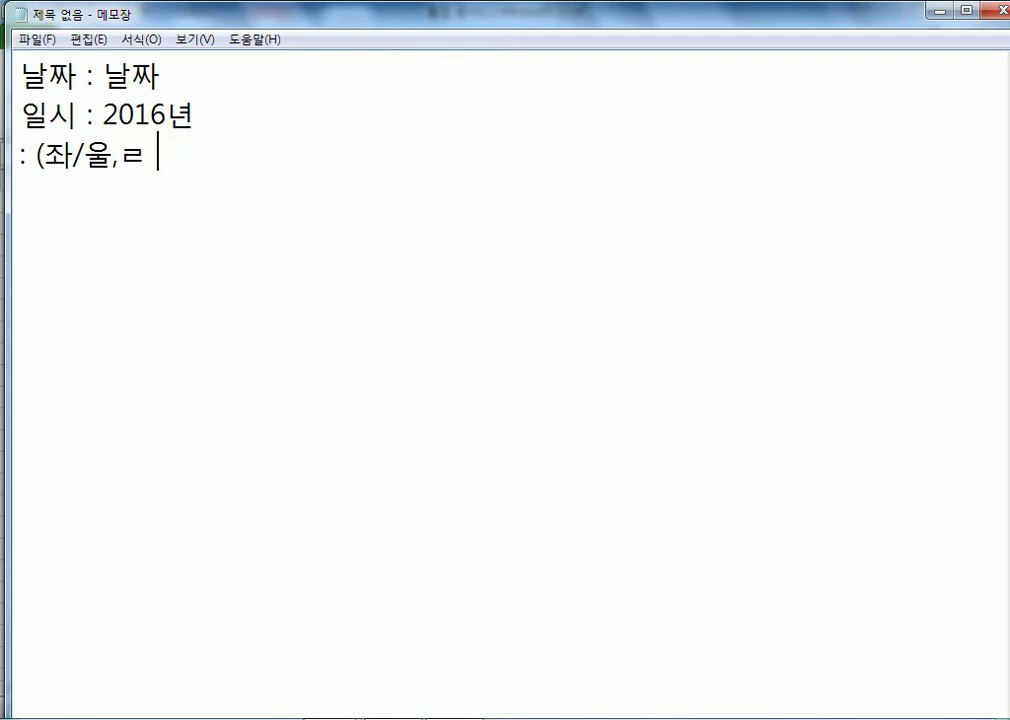
pyautogui.press('BackSpace')
pyautogui.write('ㅇㅜㄹㅡ ㄱㅜㅂㅜㄴ')
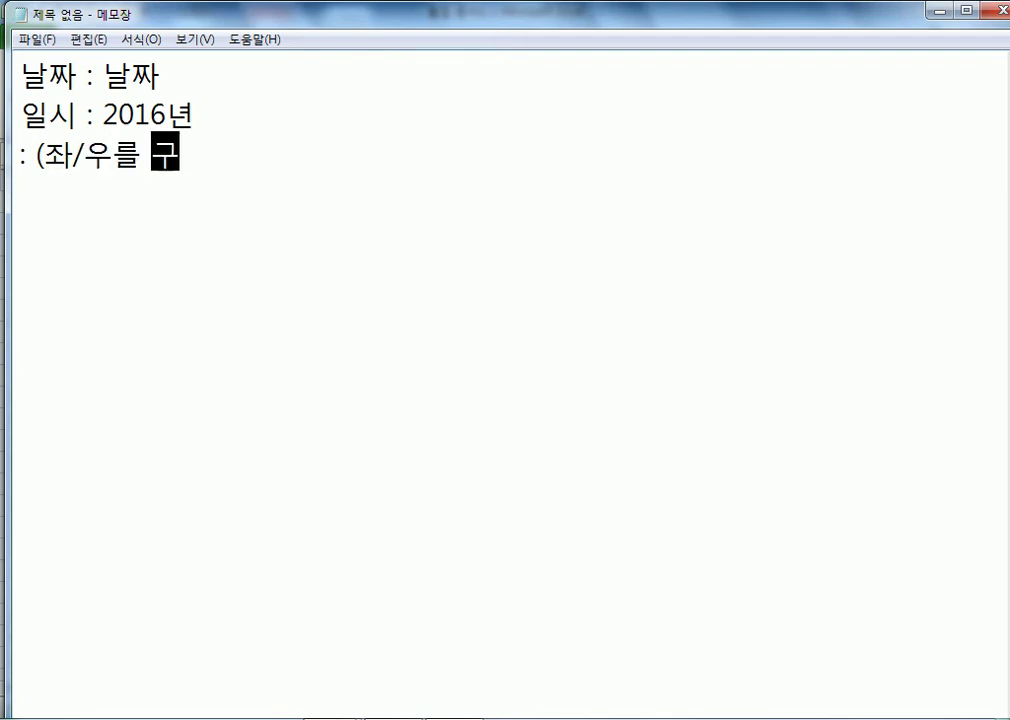
pyautogui.write('ㅎㅏㄴㅡㄴ ㄱㅣㅎㅗ, ')
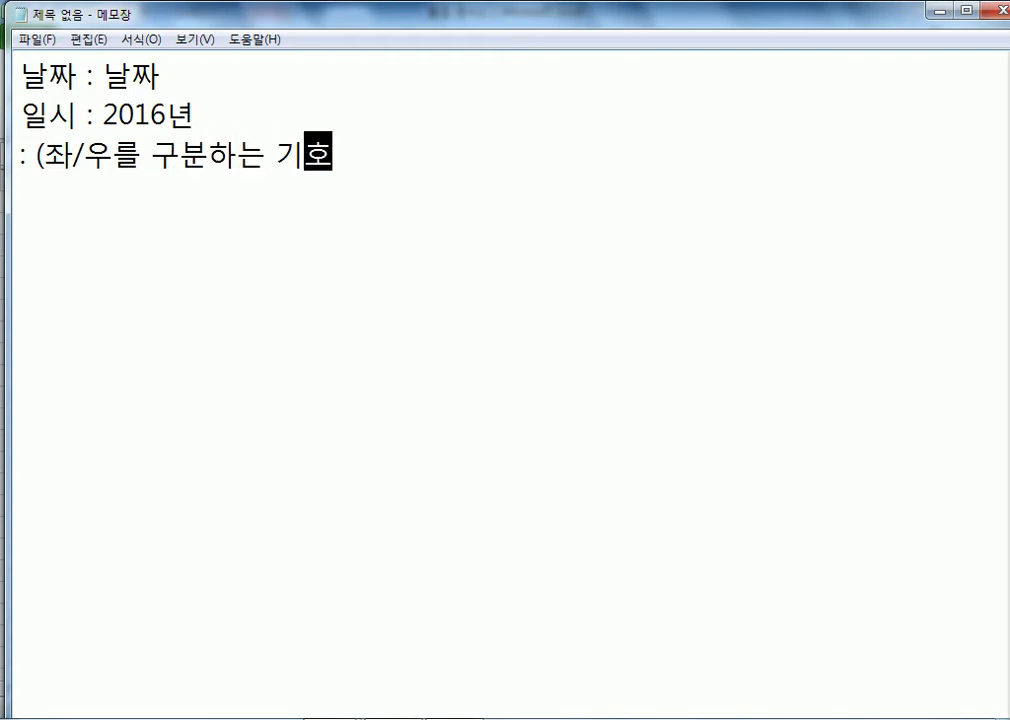
pyautogui.write('ㅂㅣㄴㅋㅏㄴㅇㅡㄹ ㅇㅣ')
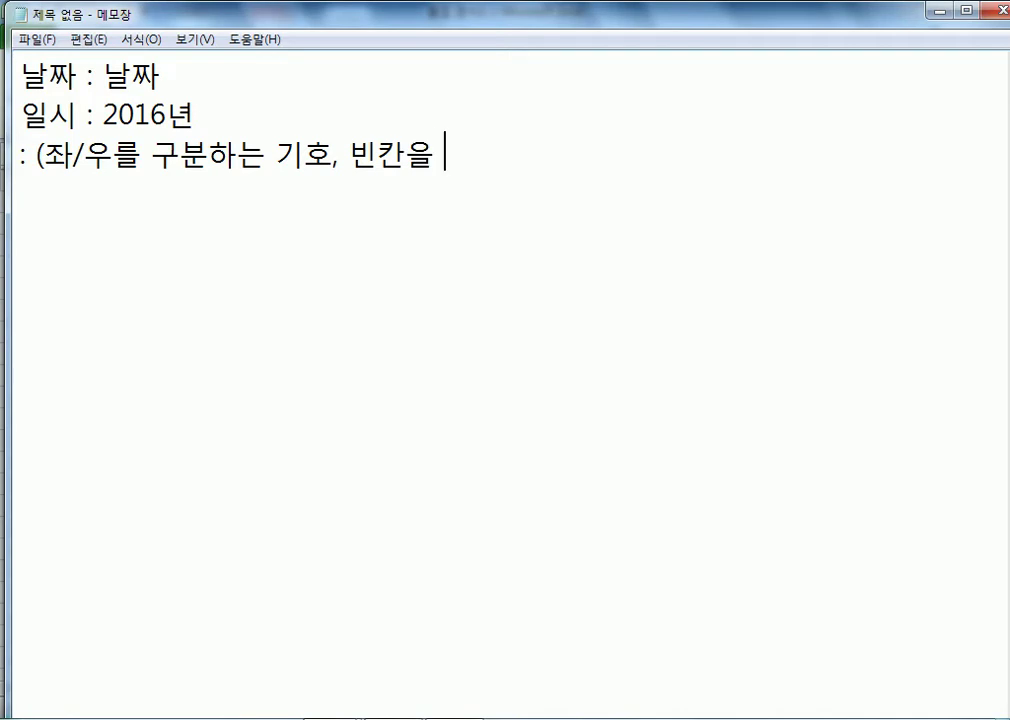
pyautogui.write('ㅇㅛㅇㅎㅐㅅㅓ')
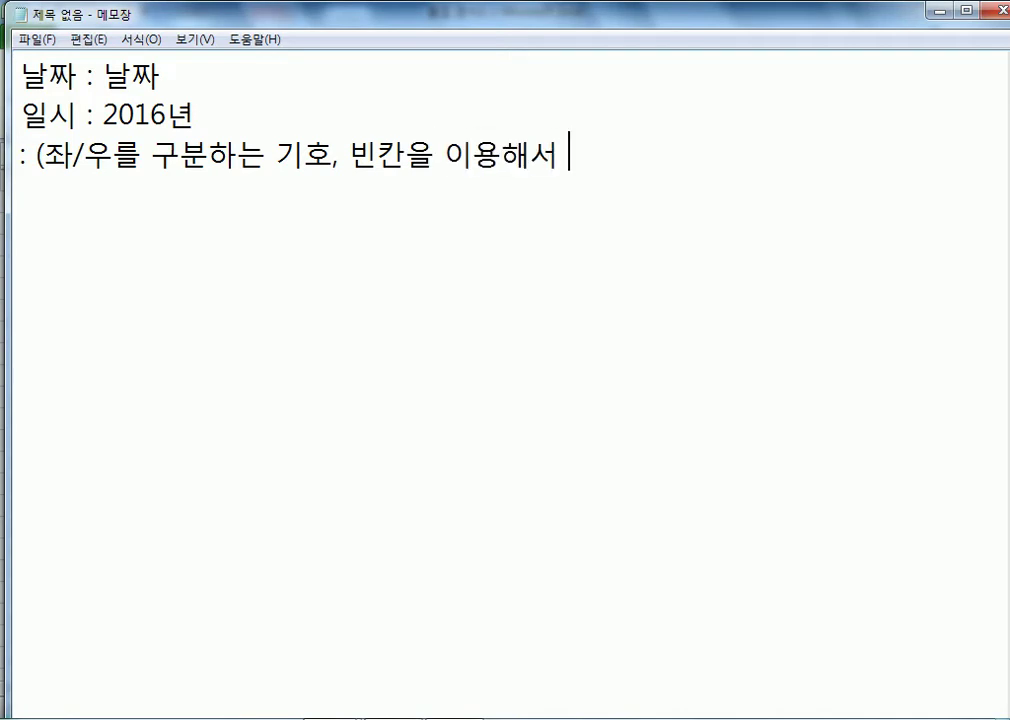
pyautogui.press('BackSpace')
pyautogui.write(')')
# Add a fourth line reading "시간에서 16:30 (좌/우에 빈칸을 넣지않고 사용)" and start a new line below it
pyautogui.press('Return')
pyautogui.write('시간')
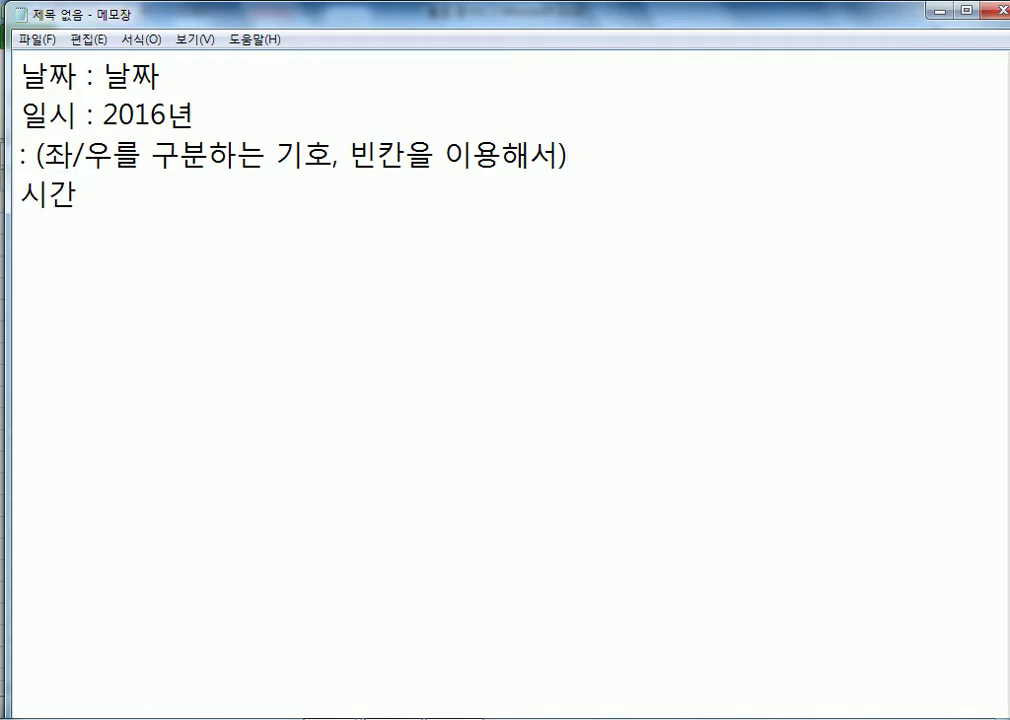
pyautogui.write('ㅇ에서 1')
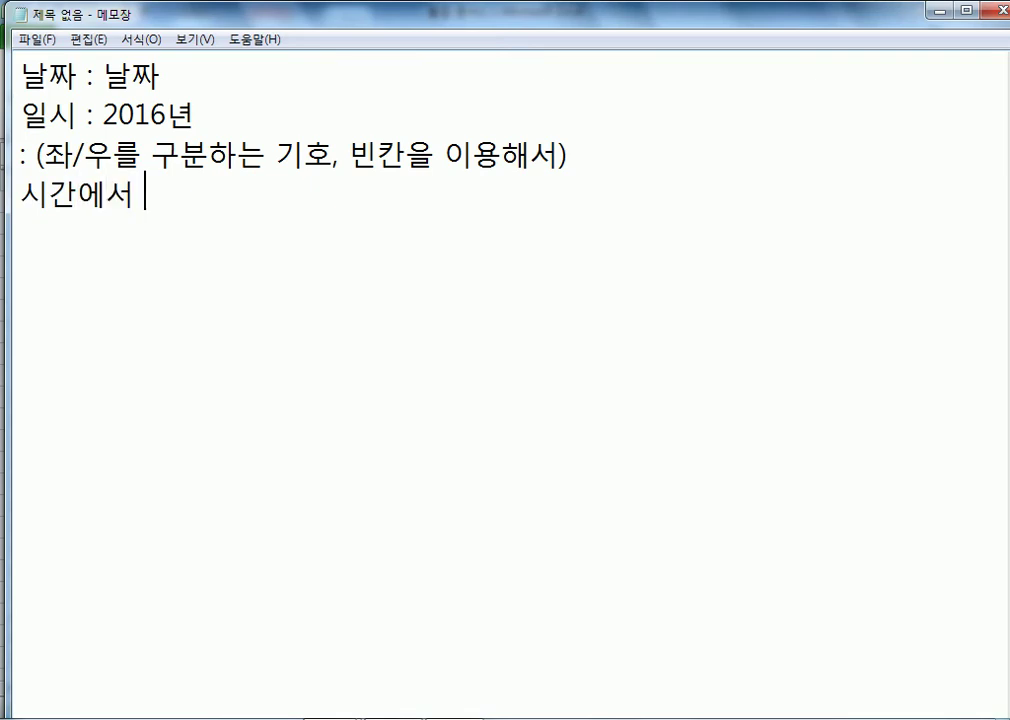
pyautogui.write('6:30')
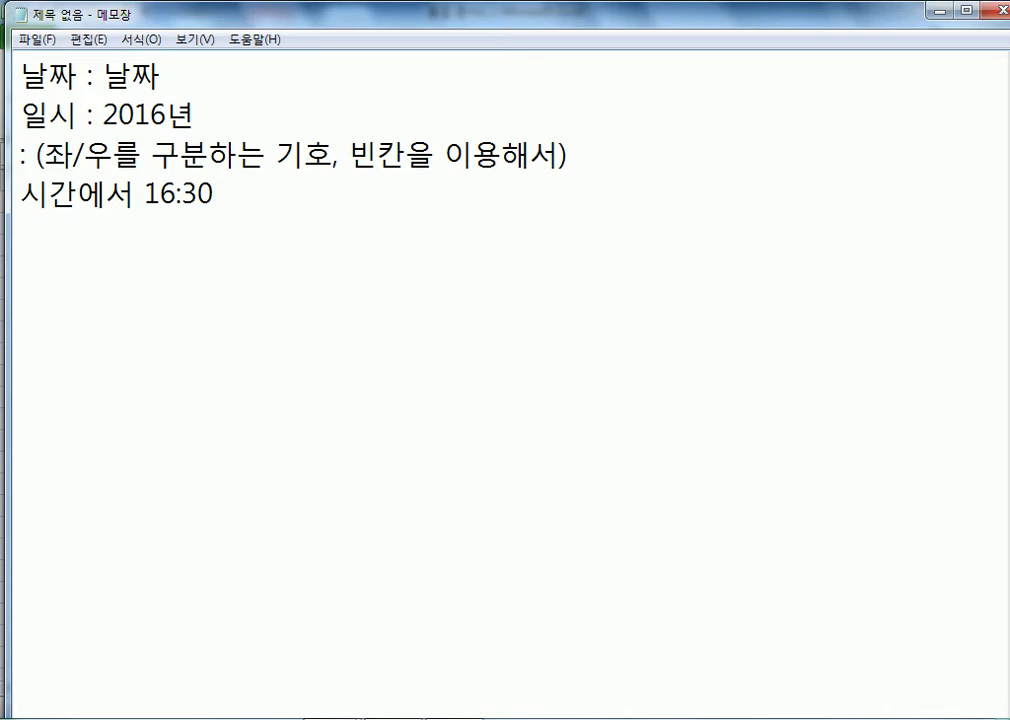
pyautogui.write(' (좌/우에 빈칸을 넣지않고 사용')
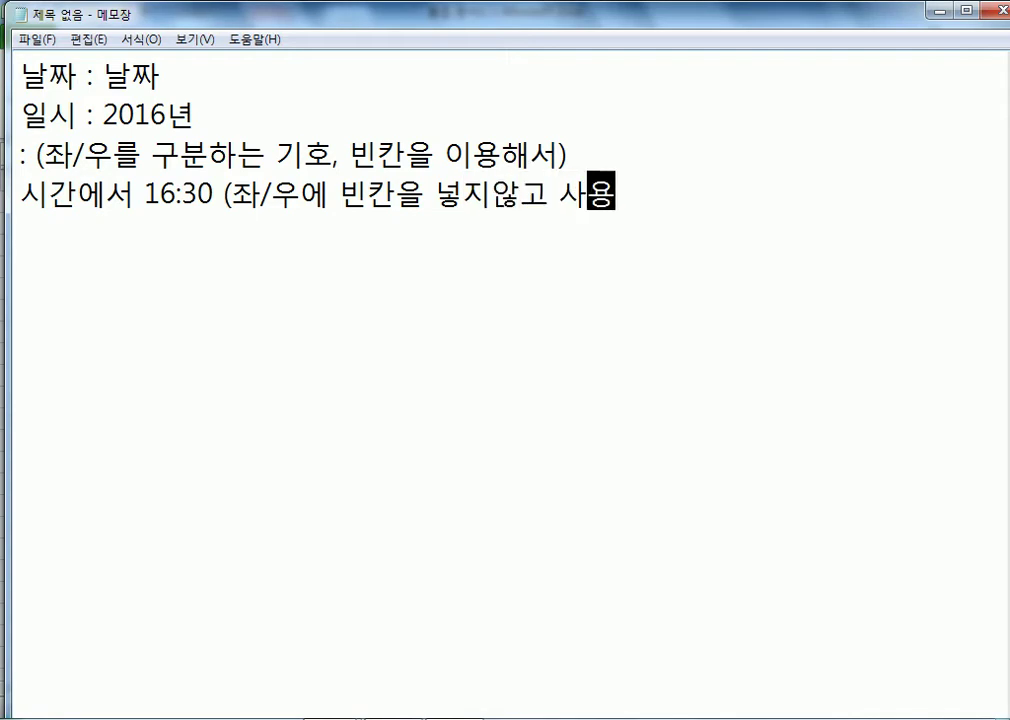
pyautogui.write(')')
pyautogui.press('Return')
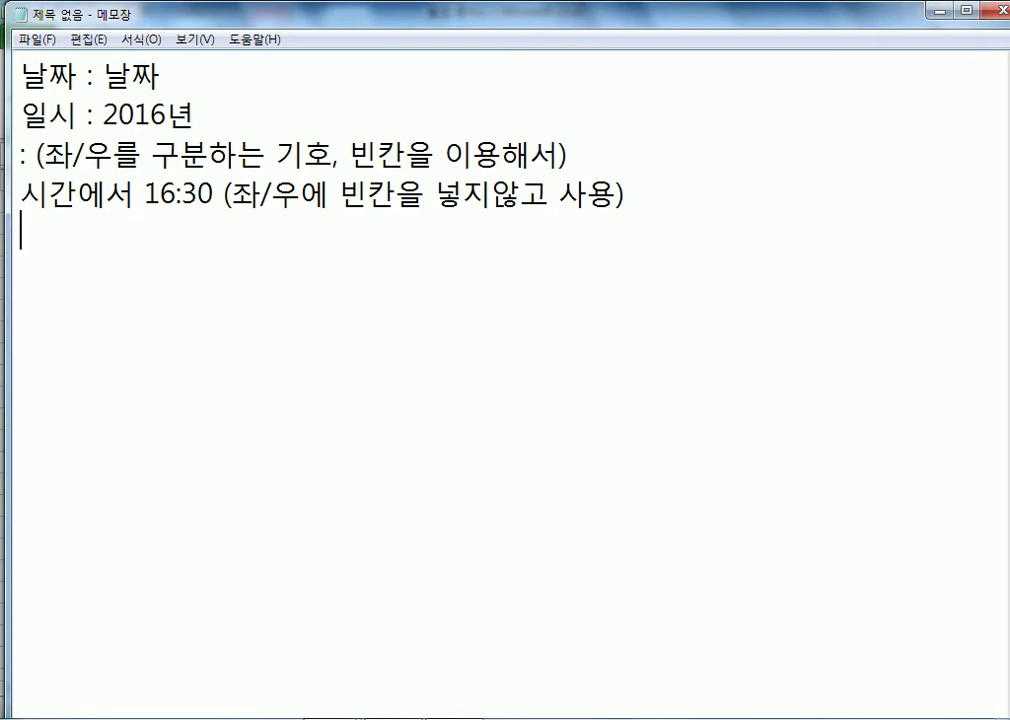
# Close the extra blank workbook and its empty Excel window, and return to the quotation worksheet
pyautogui.press('Return')
pyautogui.press('alt')
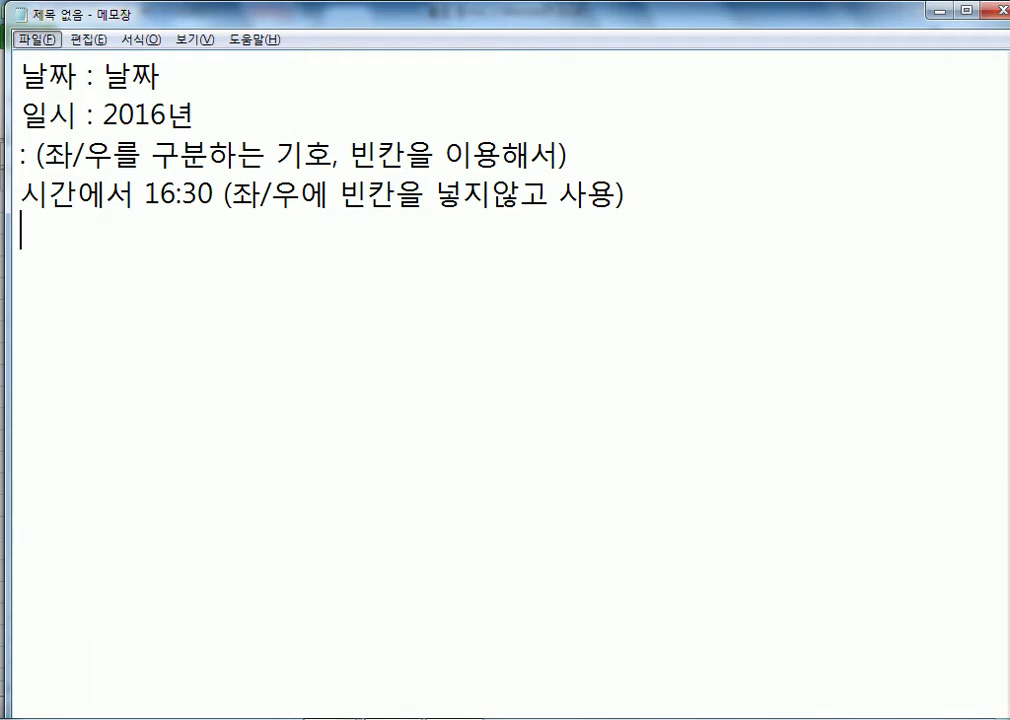
pyautogui.moveTo(332, 719)
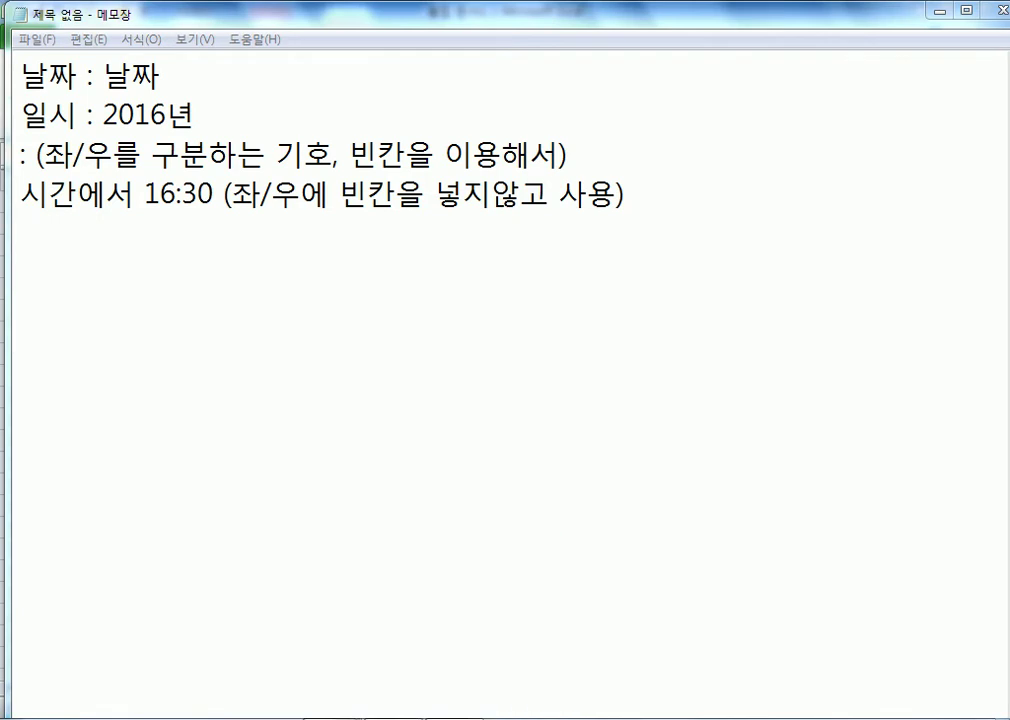
pyautogui.click(430, 600)
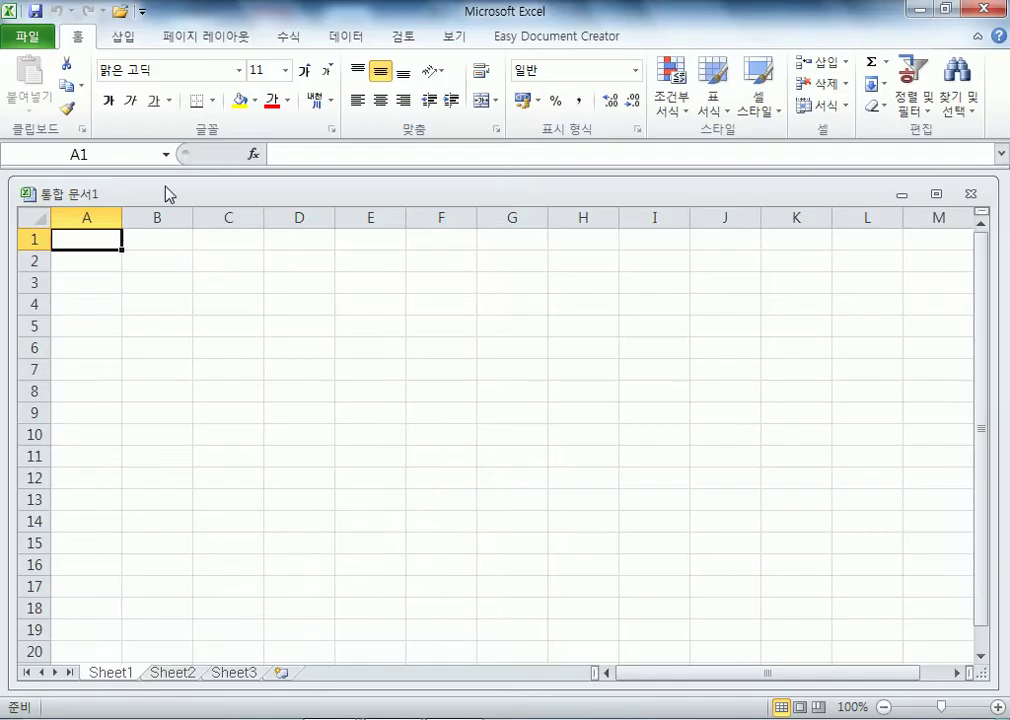
pyautogui.click(970, 193)
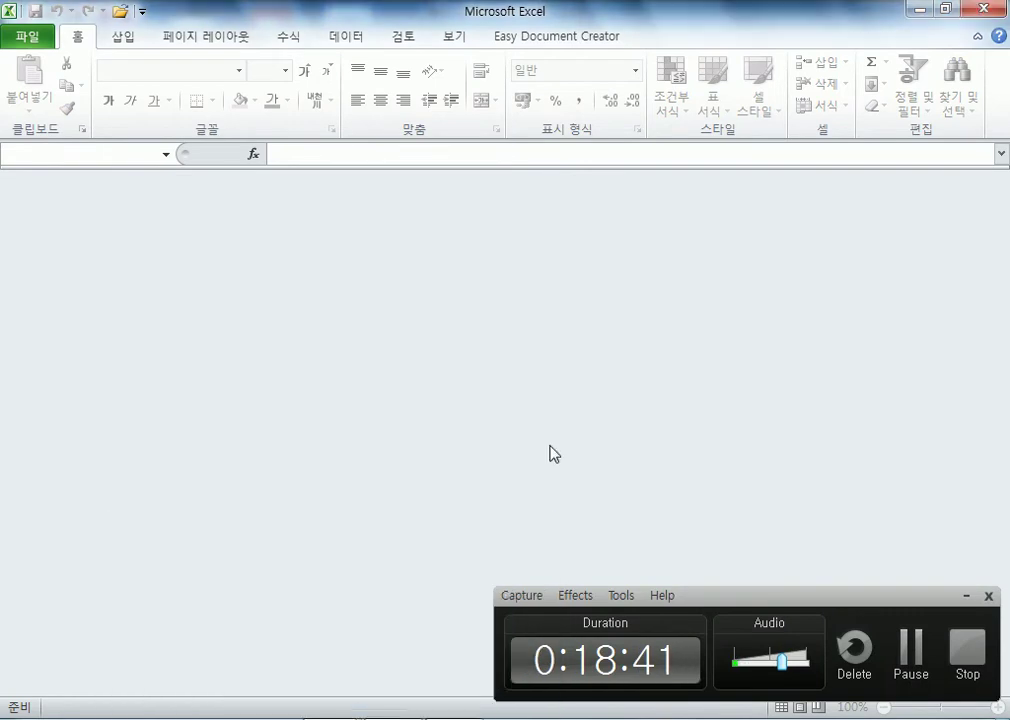
pyautogui.click(985, 9)
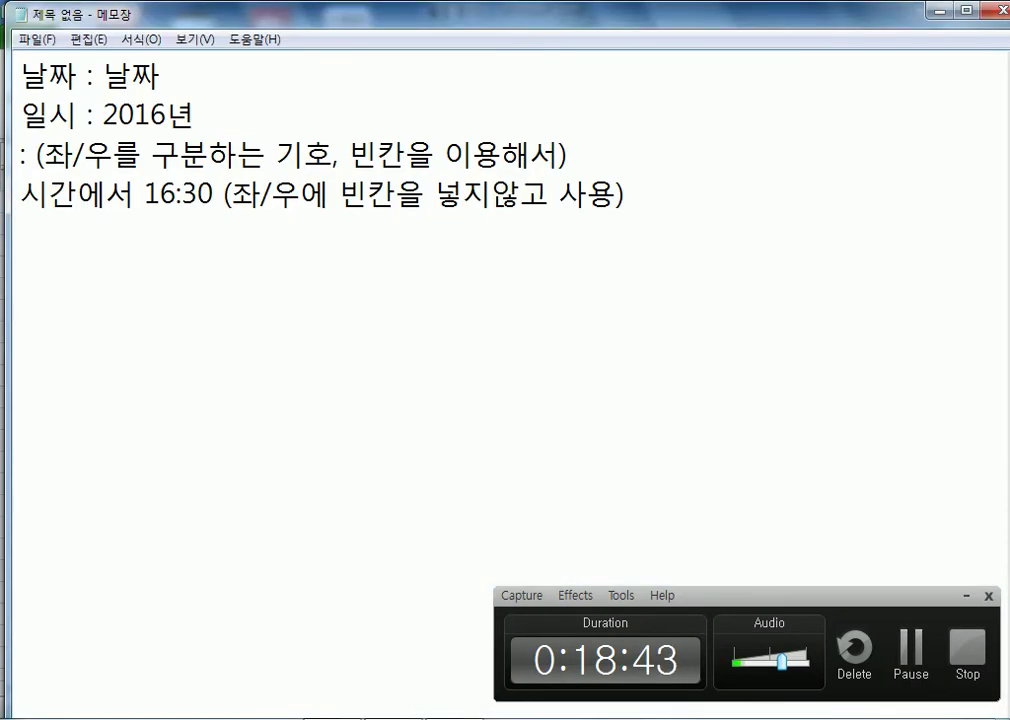
pyautogui.hotkey('alt', 'Tab')
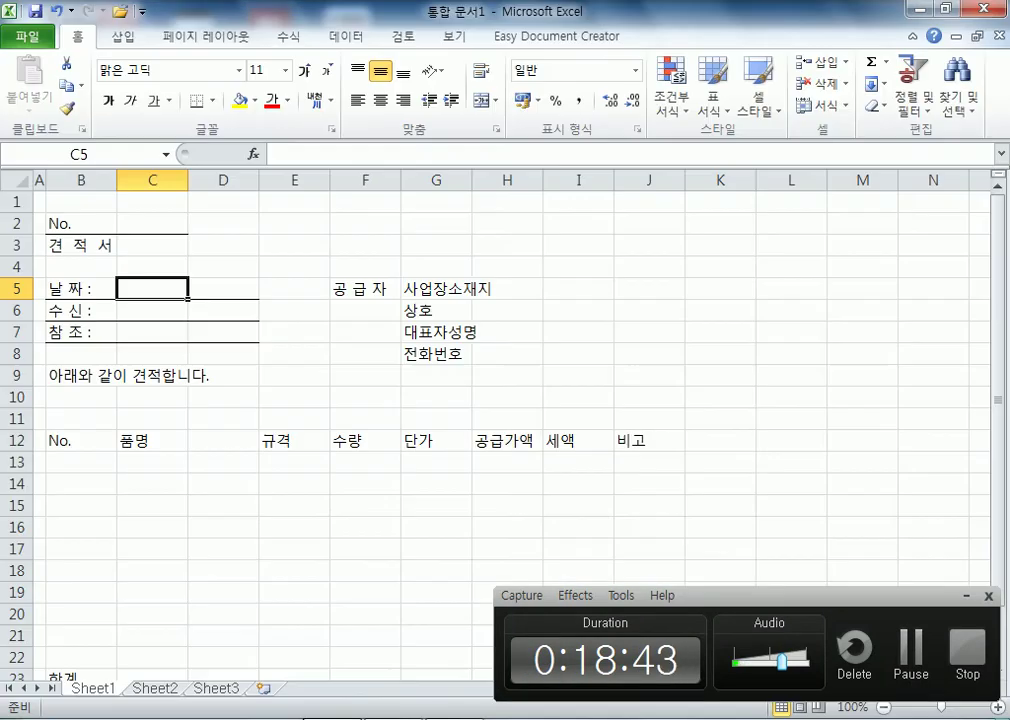
pyautogui.click(968, 597)
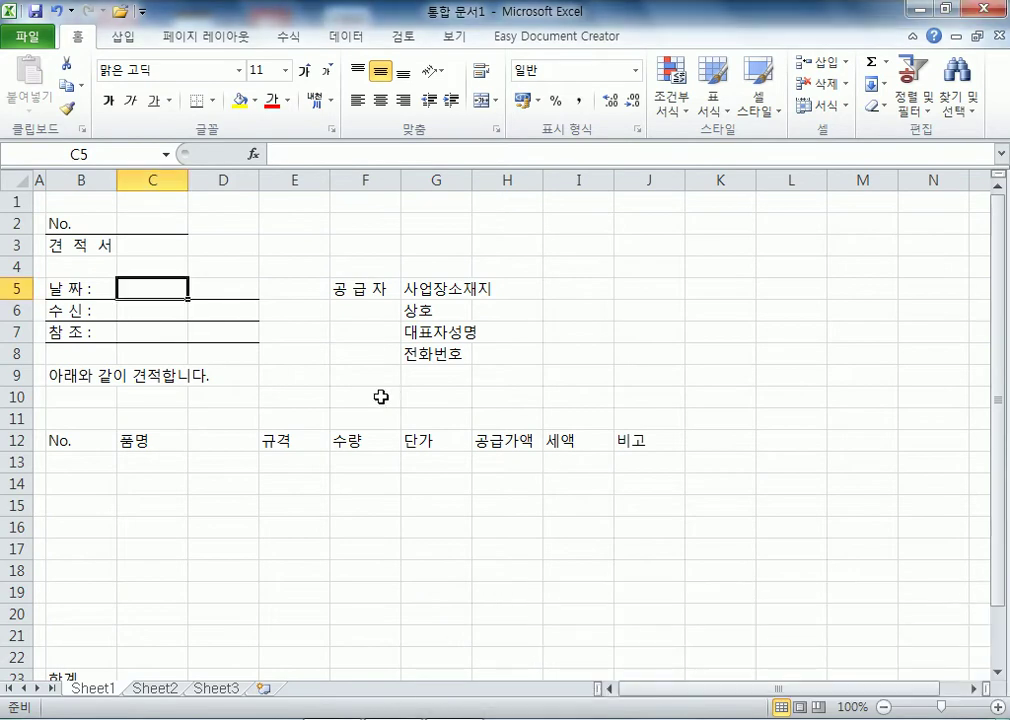
# Merge cells C5:D5 beside the "날 짜 :" label into one entry cell without centre alignment
pyautogui.moveTo(153, 289); pyautogui.dragTo(201, 295)
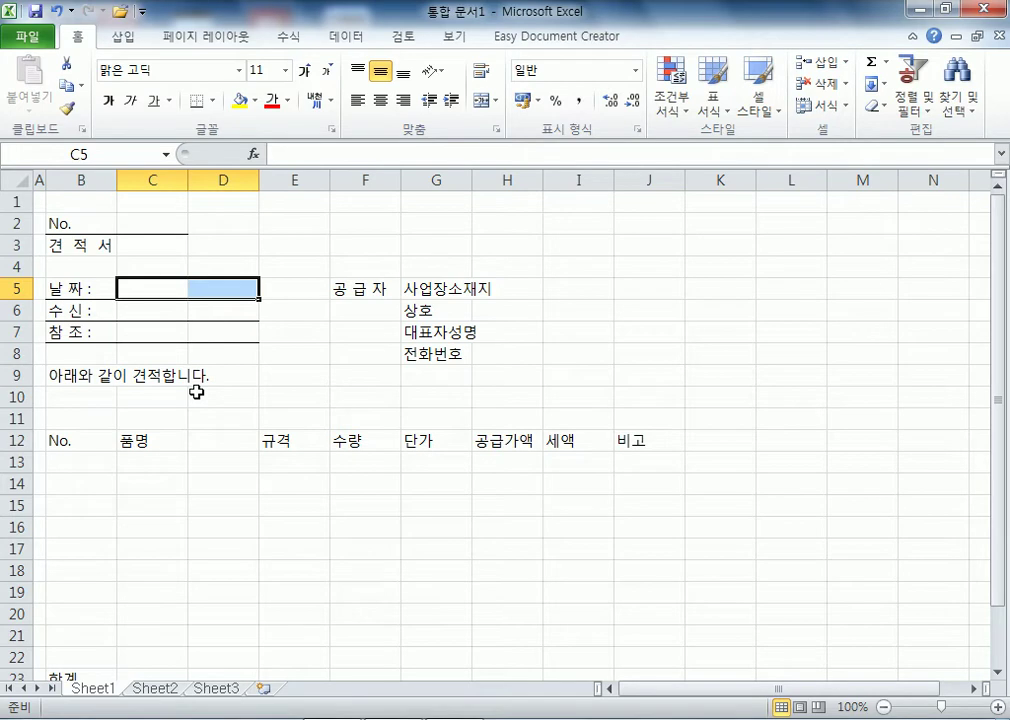
pyautogui.click(147, 290)
pyautogui.click(230, 288)
pyautogui.click(155, 292)
pyautogui.moveTo(157, 316); pyautogui.dragTo(207, 314)
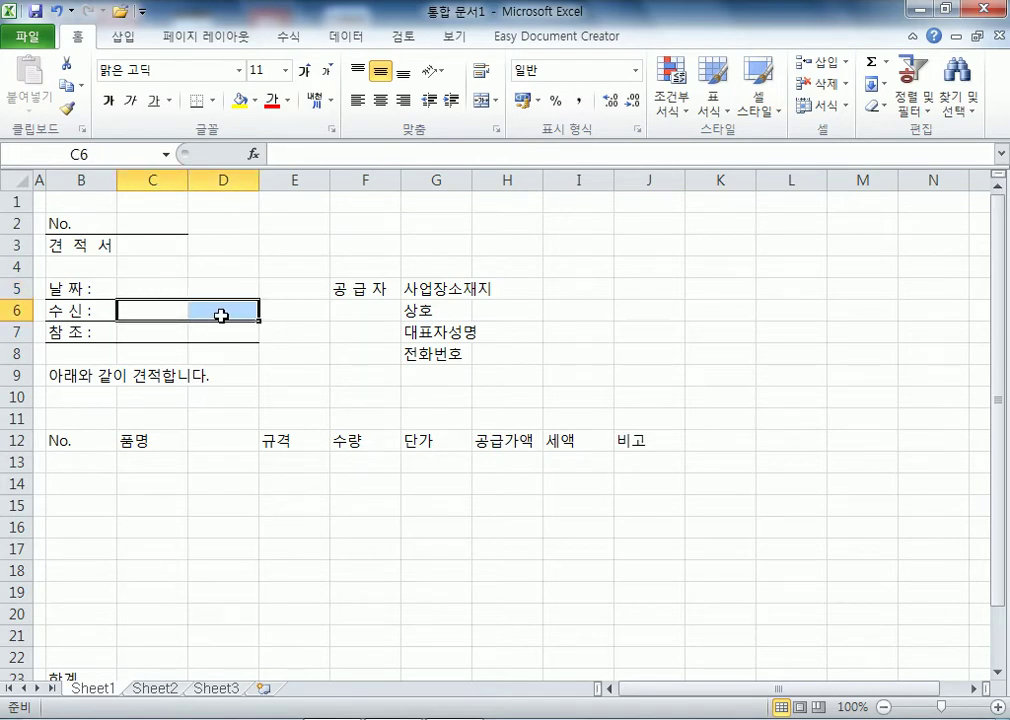
pyautogui.moveTo(146, 332); pyautogui.dragTo(239, 332)
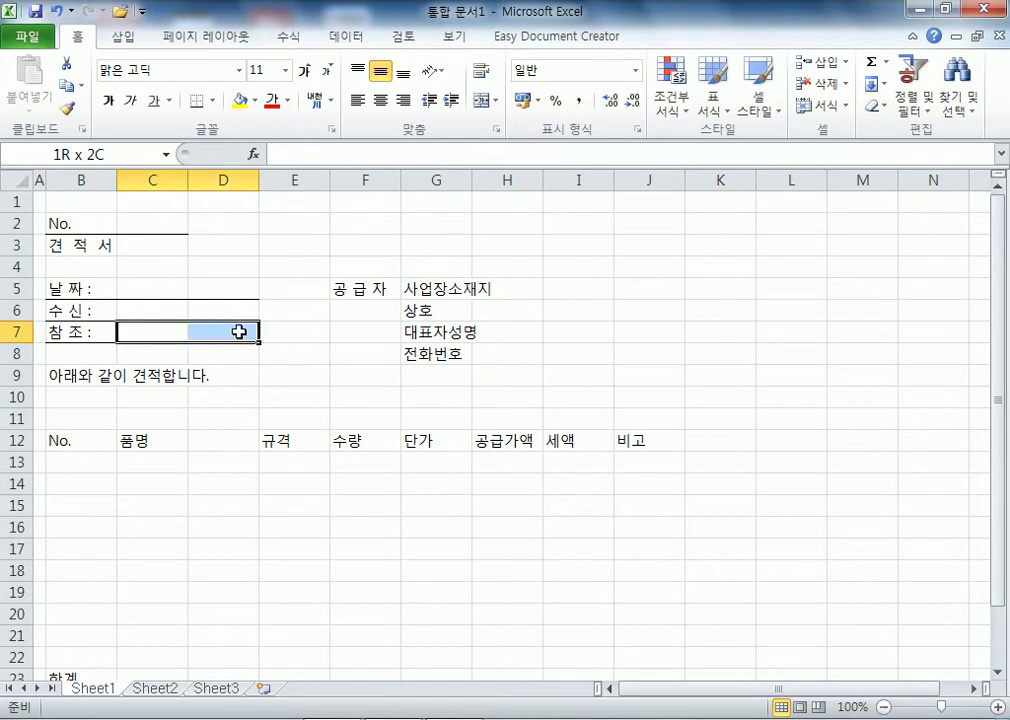
pyautogui.moveTo(157, 290); pyautogui.dragTo(208, 288)
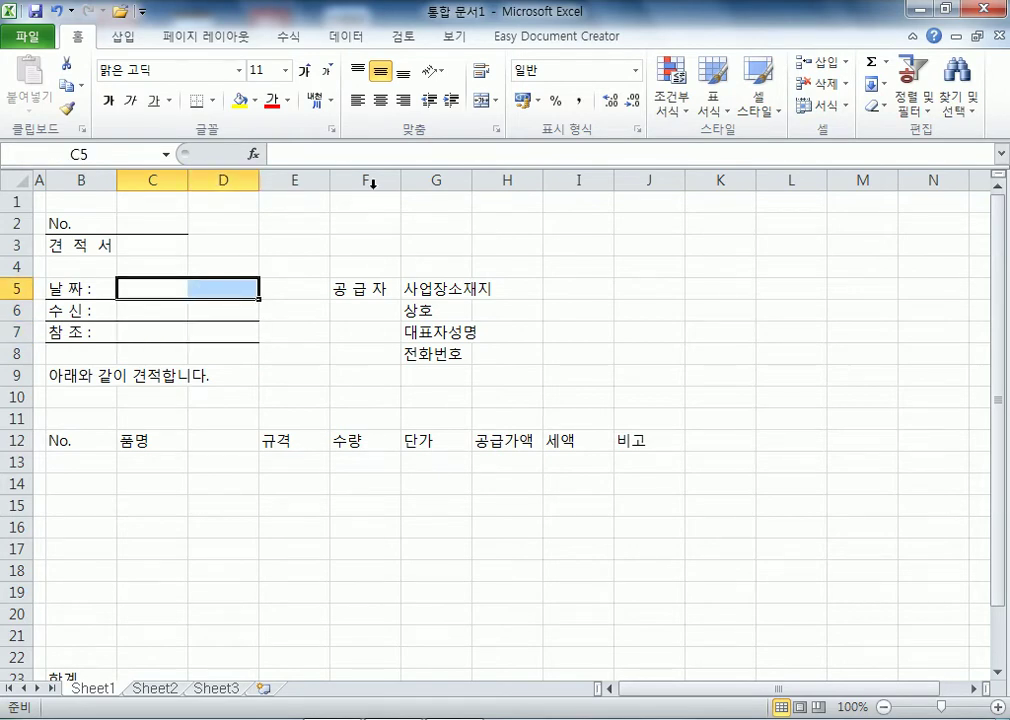
pyautogui.click(481, 102)
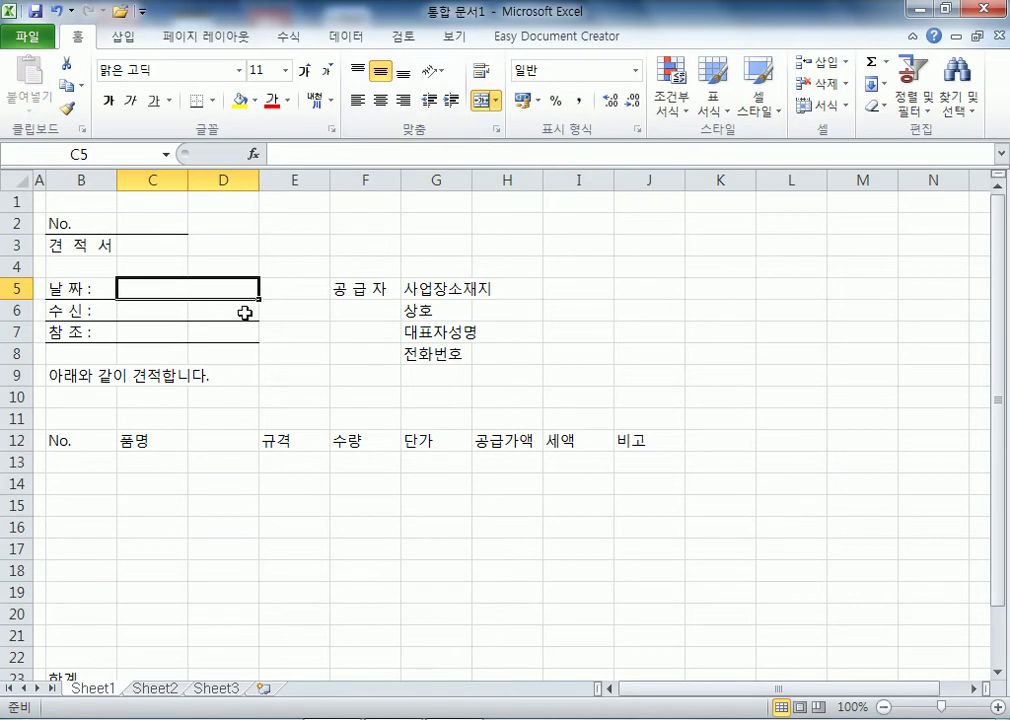
# Merge C6:D6 and C7:D7 separately as the entry cells for 수신 and 참조, and remove the centre alignment from C7:D7
pyautogui.click(130, 313)
pyautogui.moveTo(130, 313); pyautogui.dragTo(225, 311)
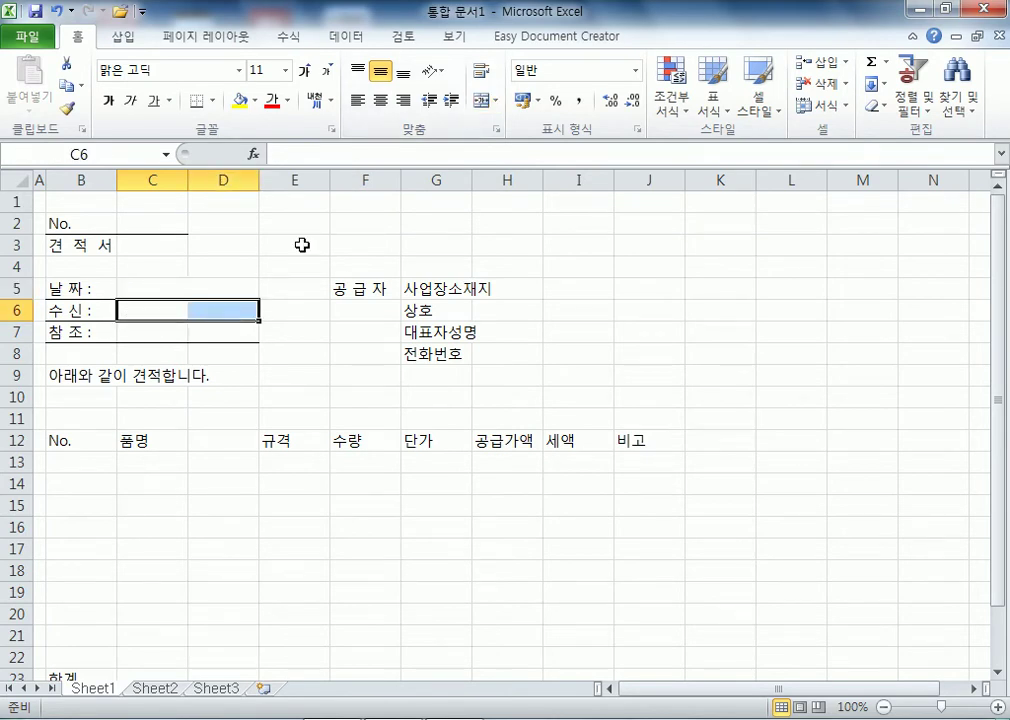
pyautogui.click(487, 104)
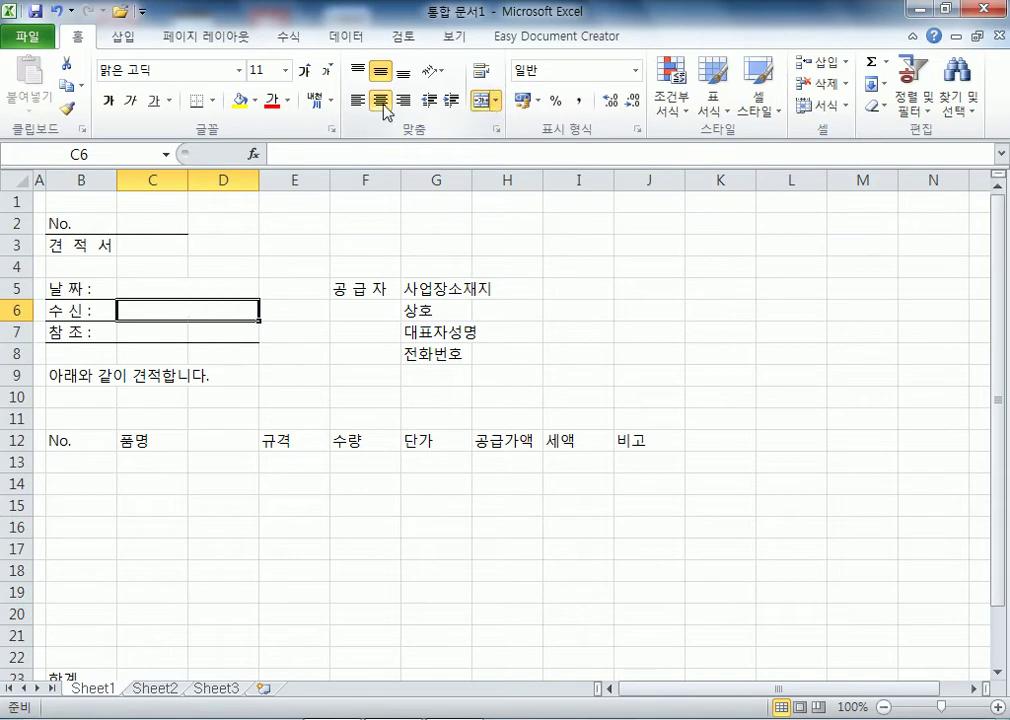
pyautogui.moveTo(139, 335); pyautogui.dragTo(208, 325)
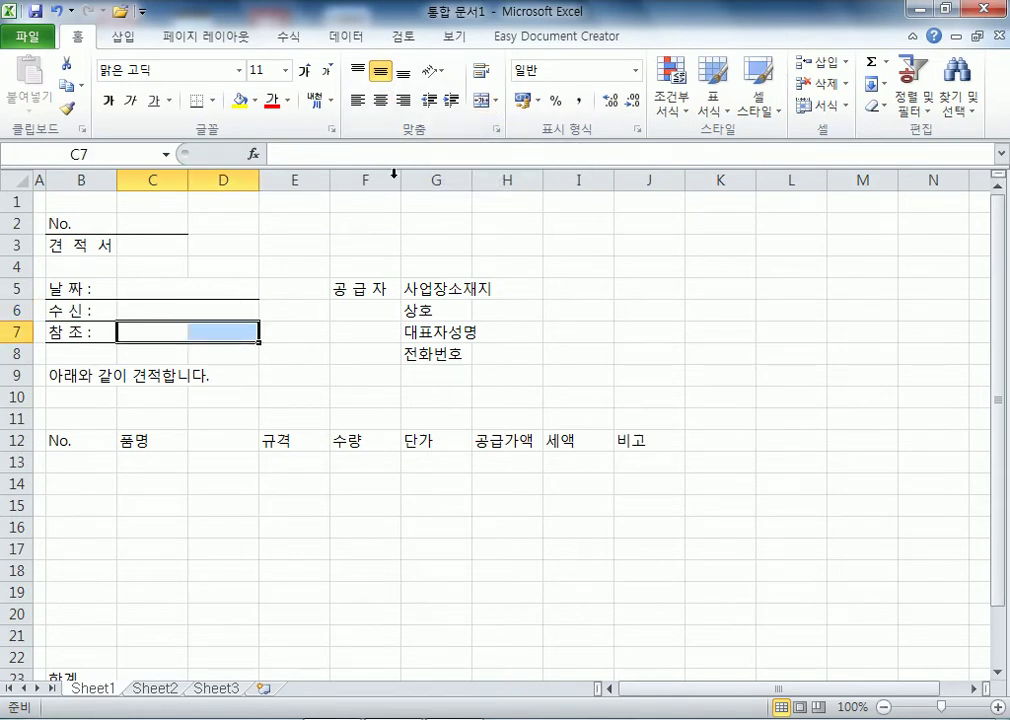
pyautogui.click(486, 102)
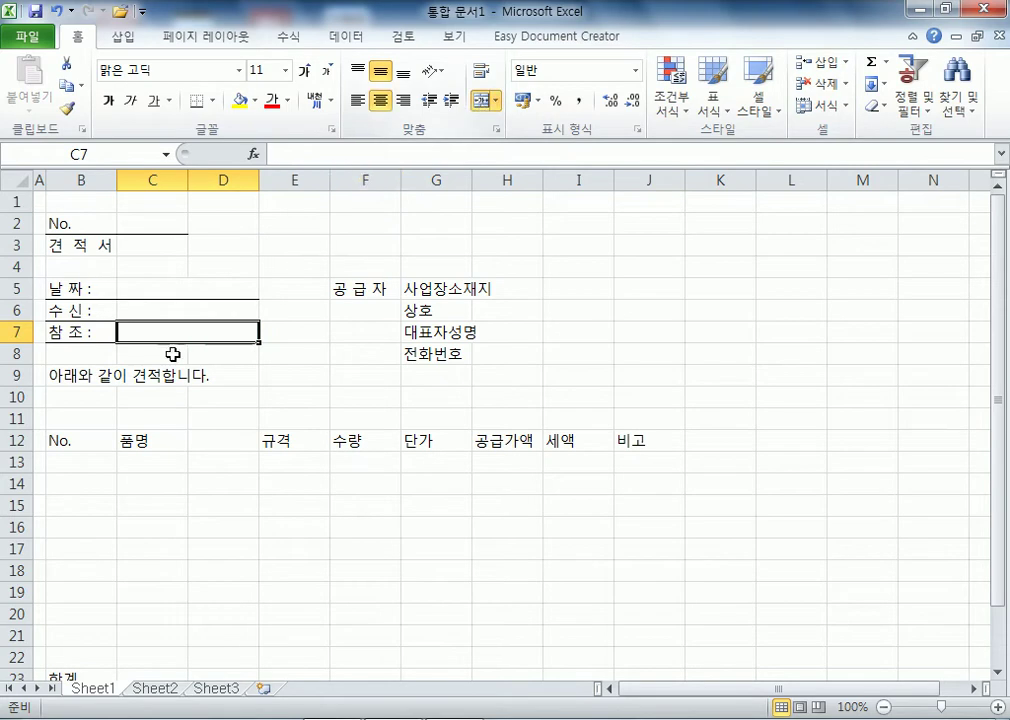
pyautogui.click(381, 101)
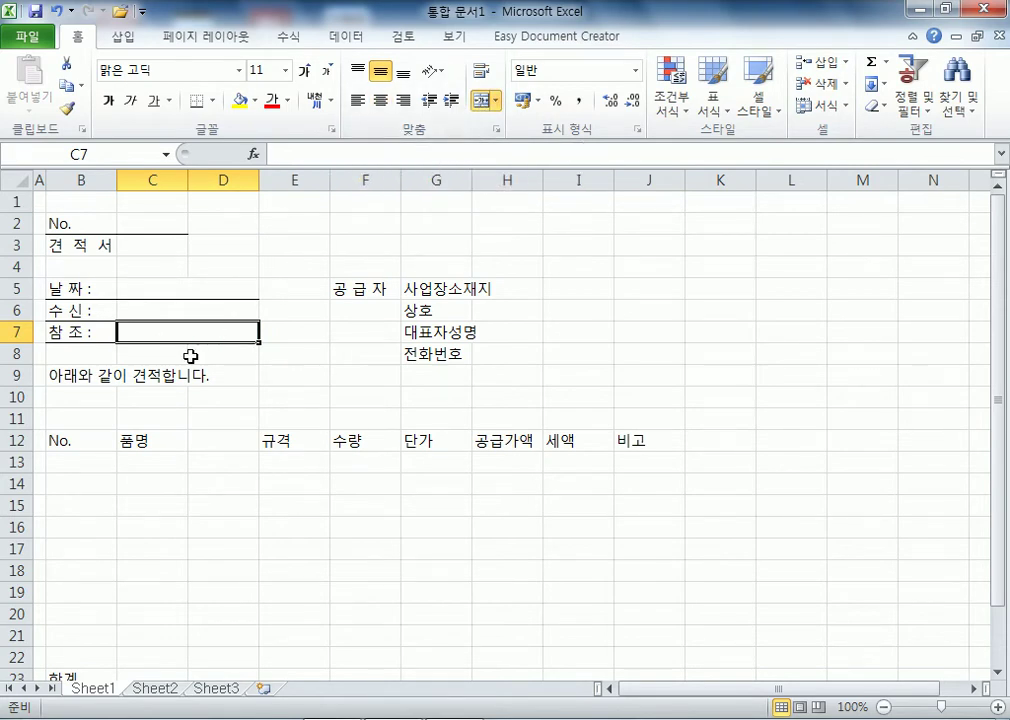
# Try right and left alignment on the labels in B5:B7, and settle on centre alignment
pyautogui.moveTo(72, 290); pyautogui.dragTo(81, 332)
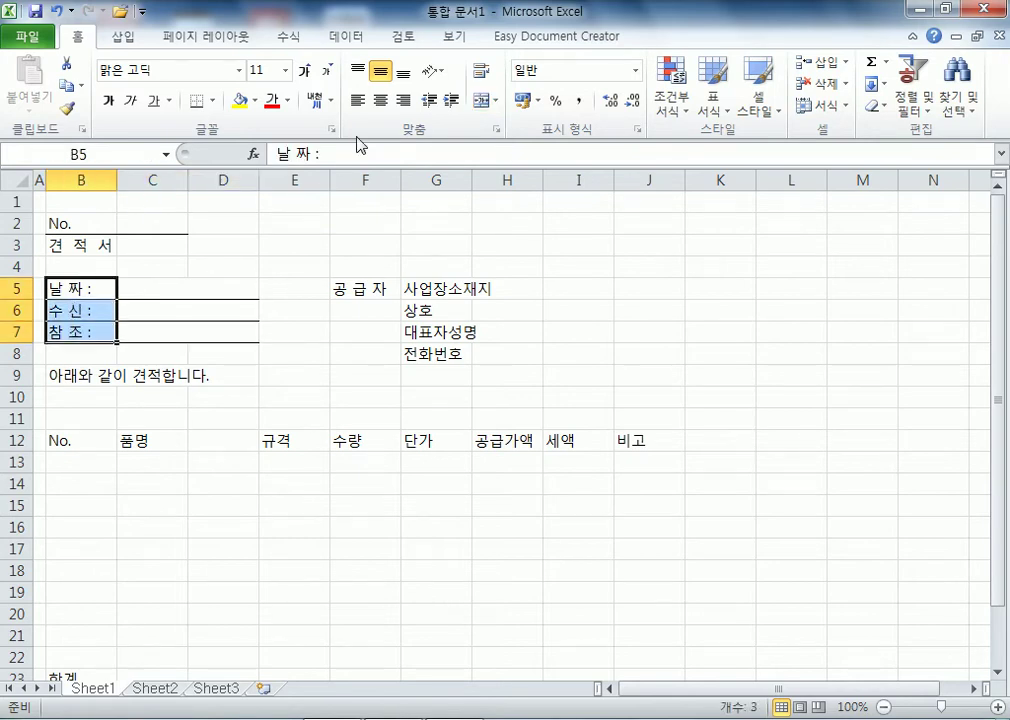
pyautogui.click(404, 101)
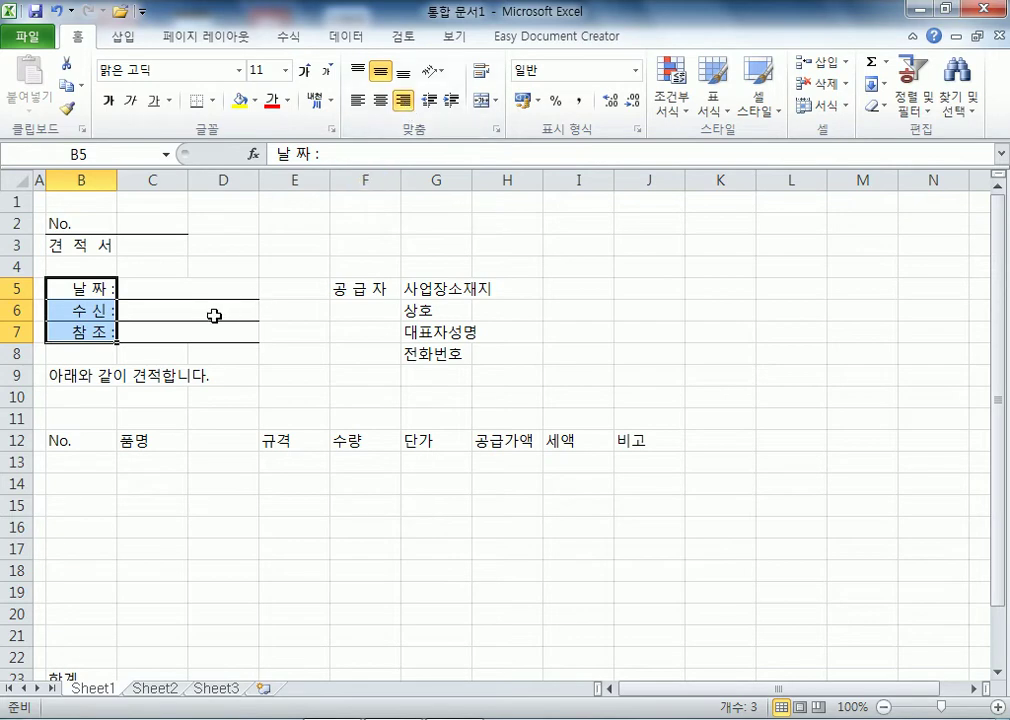
pyautogui.click(380, 101)
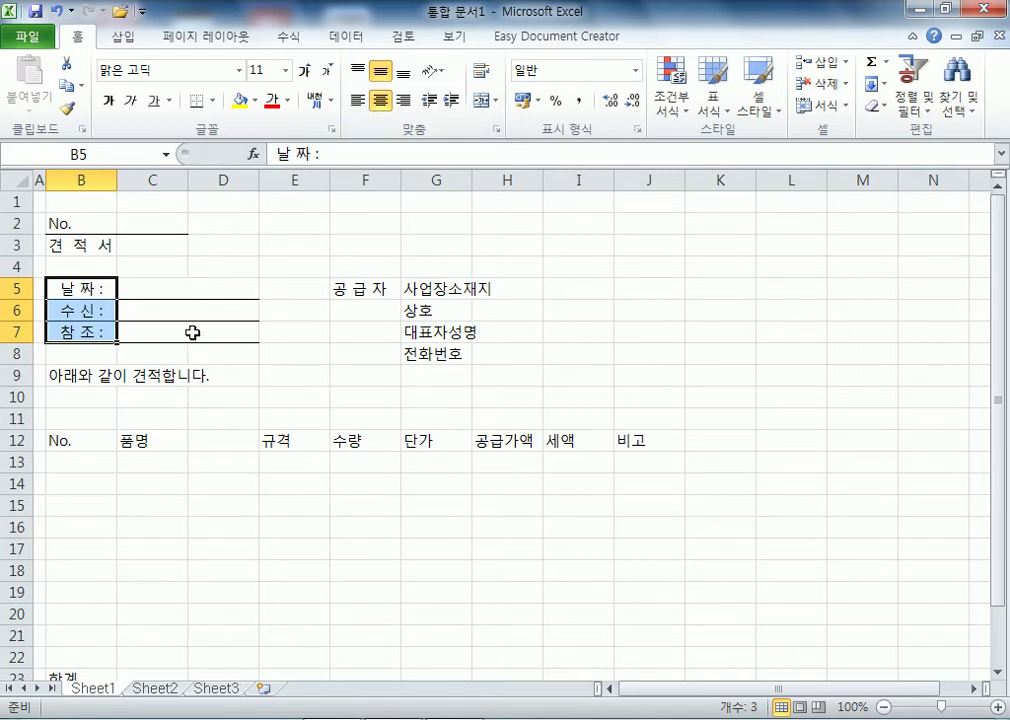
pyautogui.click(358, 103)
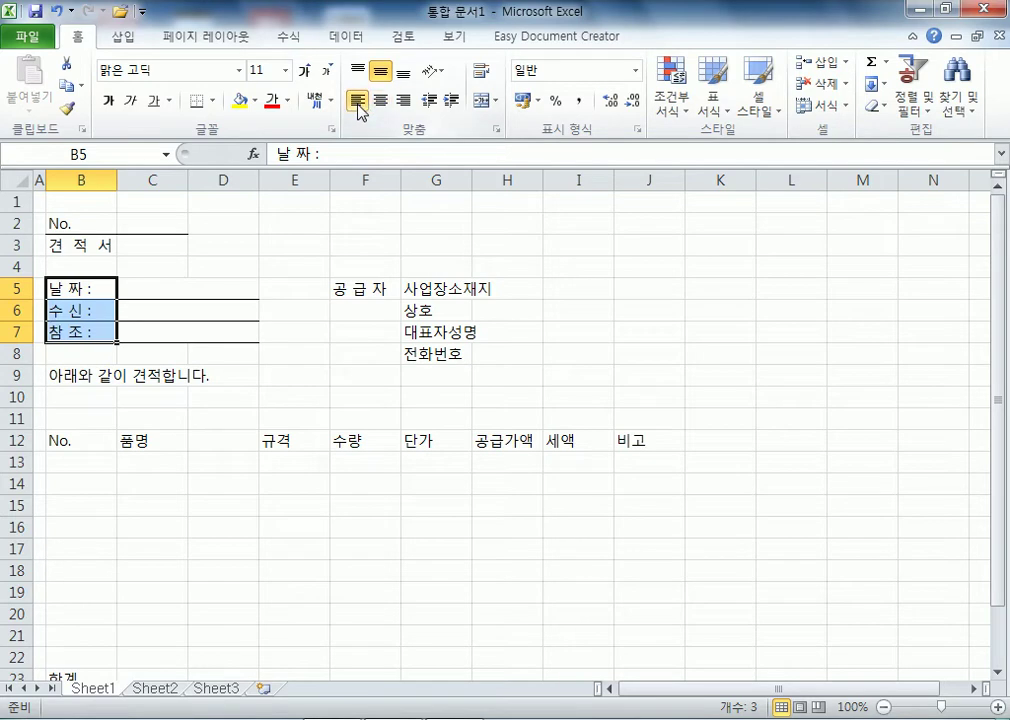
pyautogui.click(380, 100)
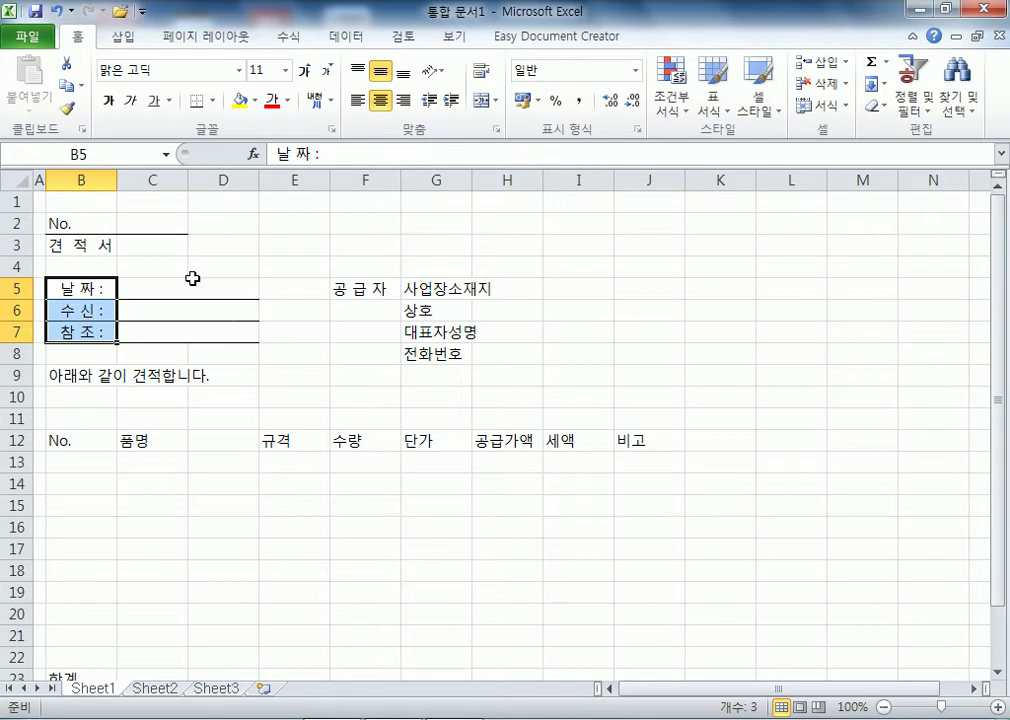
# Merge and centre the title "견 적 서" across B3:J3
pyautogui.click(62, 243)
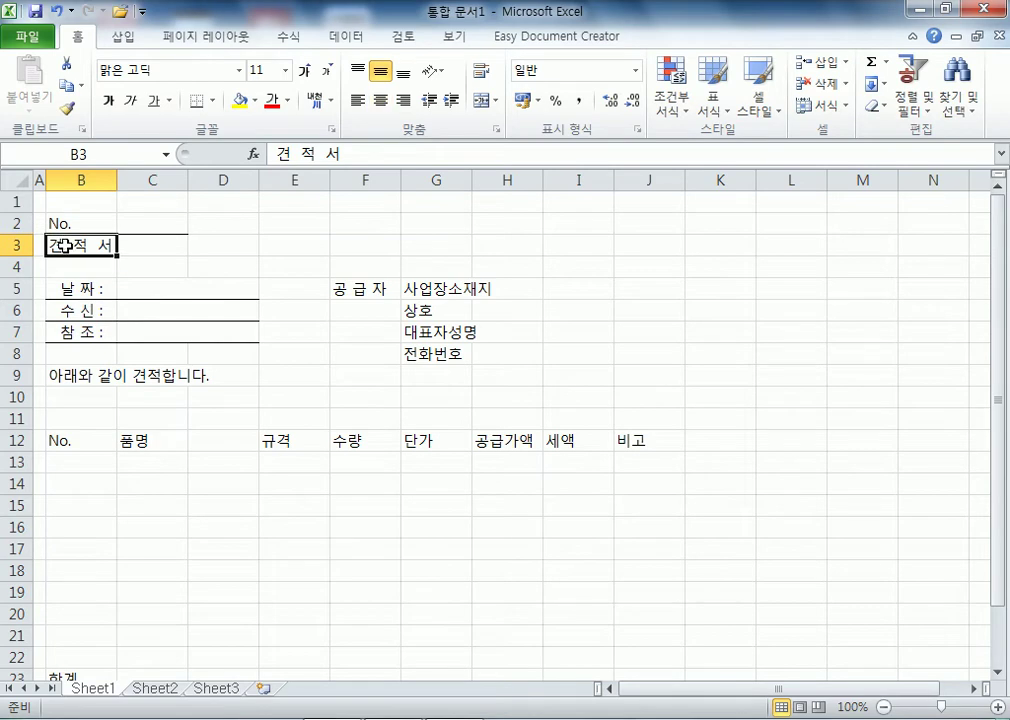
pyautogui.moveTo(62, 246); pyautogui.dragTo(634, 243)
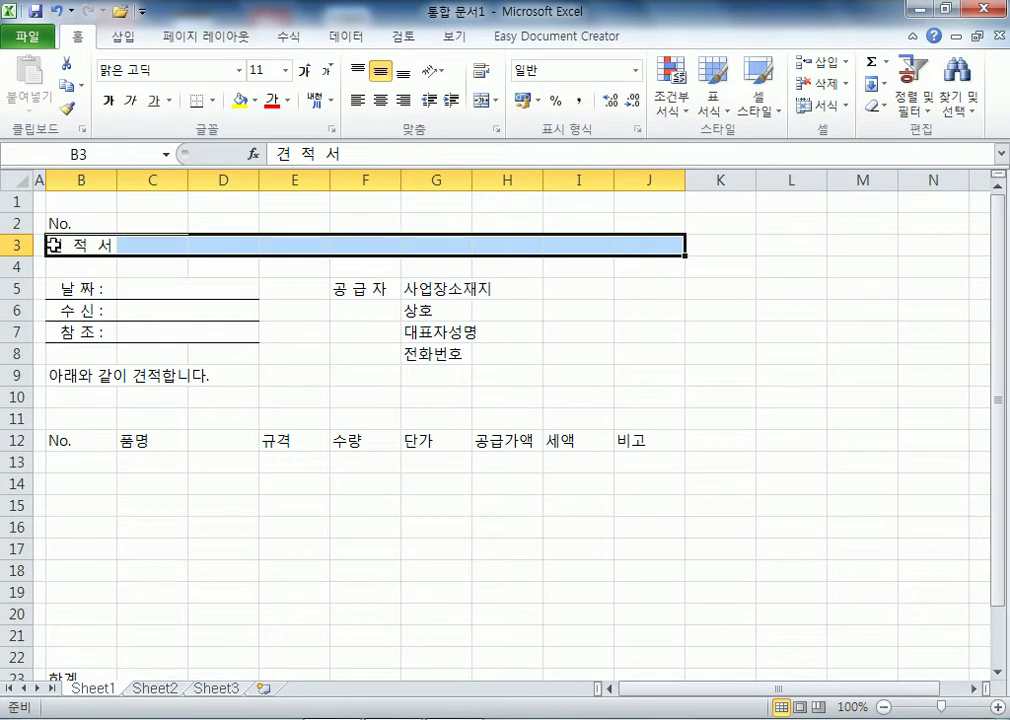
pyautogui.moveTo(85, 246); pyautogui.dragTo(374, 237)
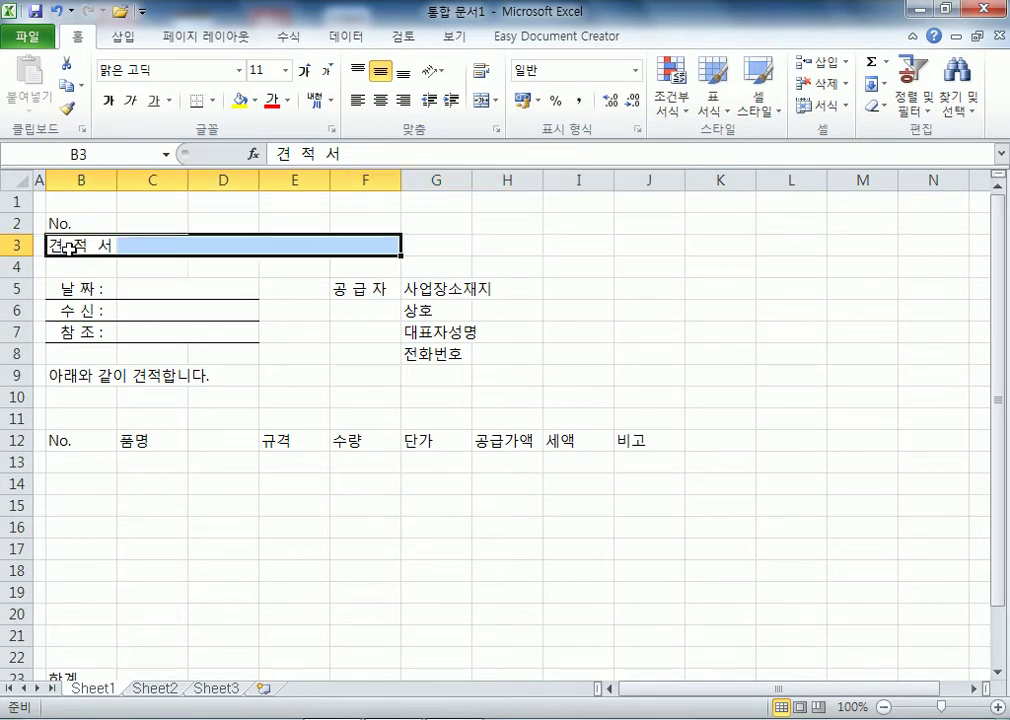
pyautogui.click(64, 246)
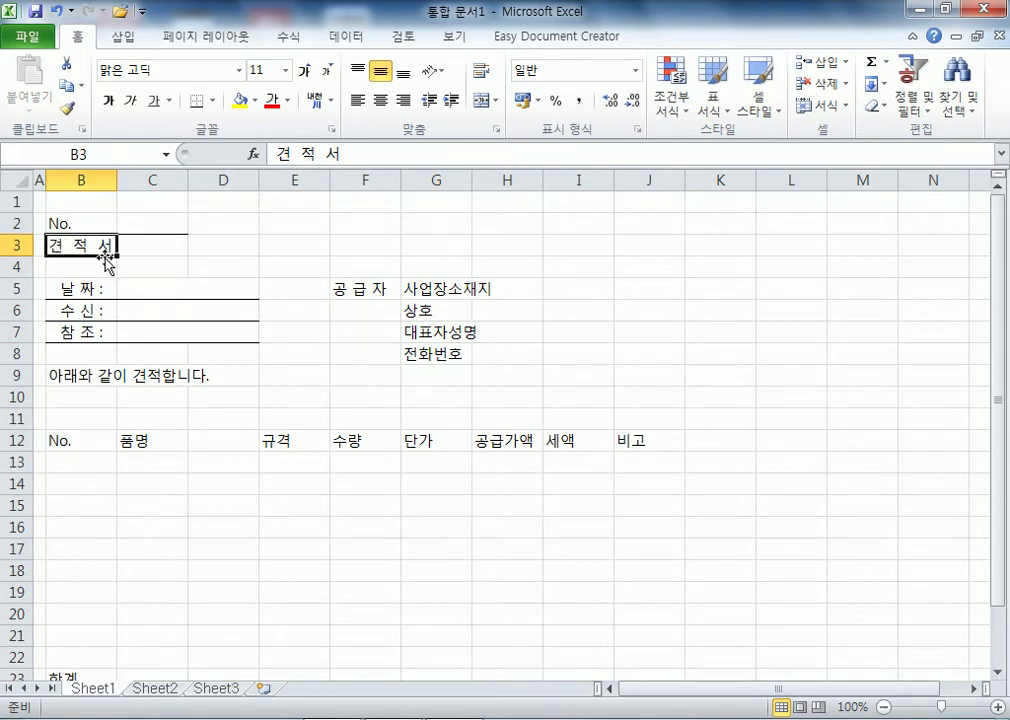
pyautogui.moveTo(91, 245); pyautogui.dragTo(635, 246)
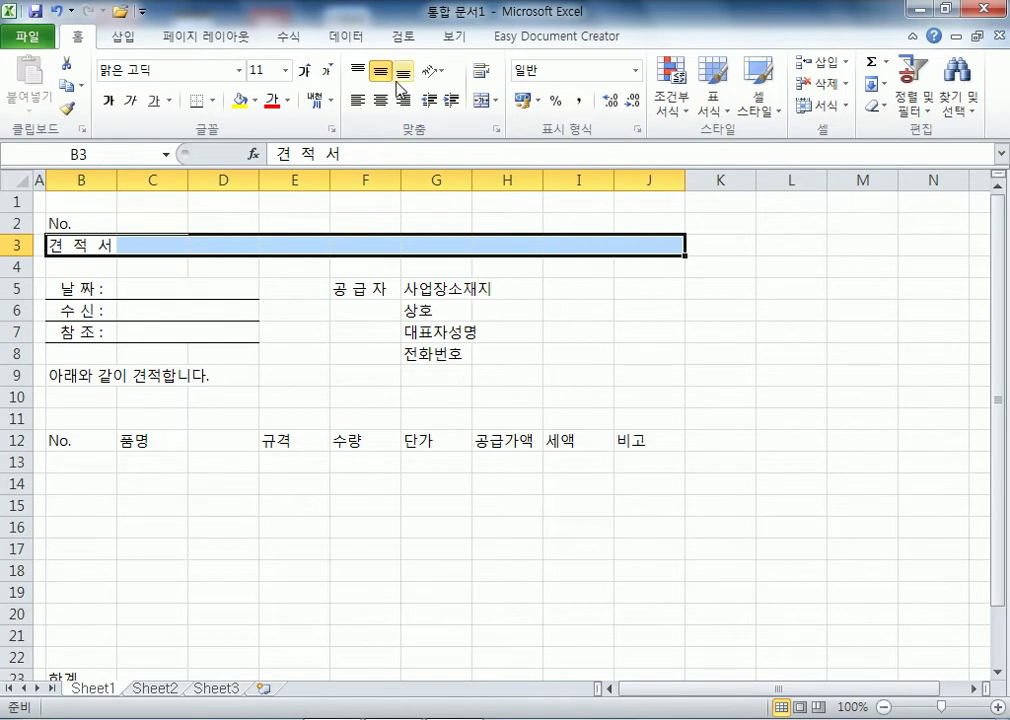
pyautogui.click(484, 101)
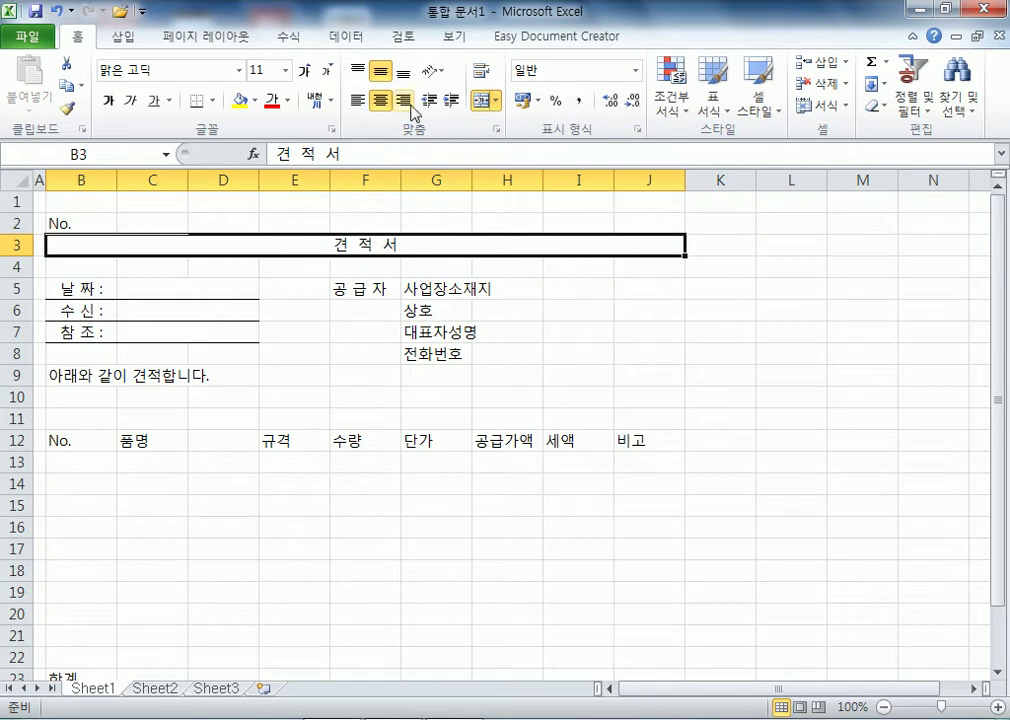
# Increase the font size of the "견 적 서" title to 20
pyautogui.click(306, 73)
pyautogui.click(306, 73)
pyautogui.click(306, 73)
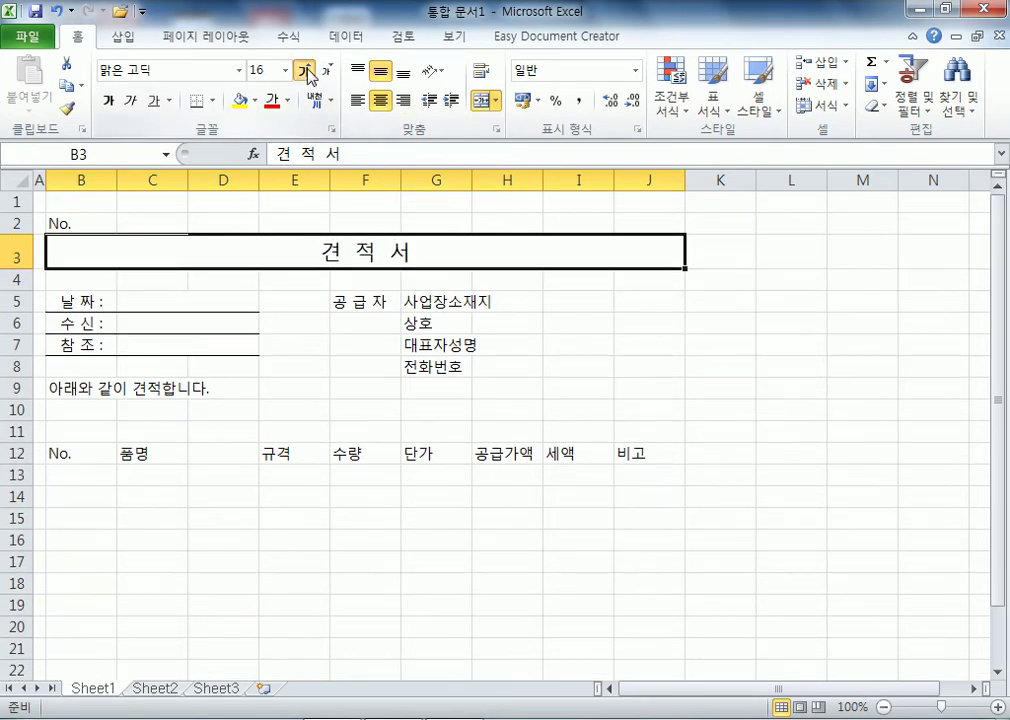
pyautogui.click(306, 73)
pyautogui.click(306, 73)
pyautogui.click(306, 74)
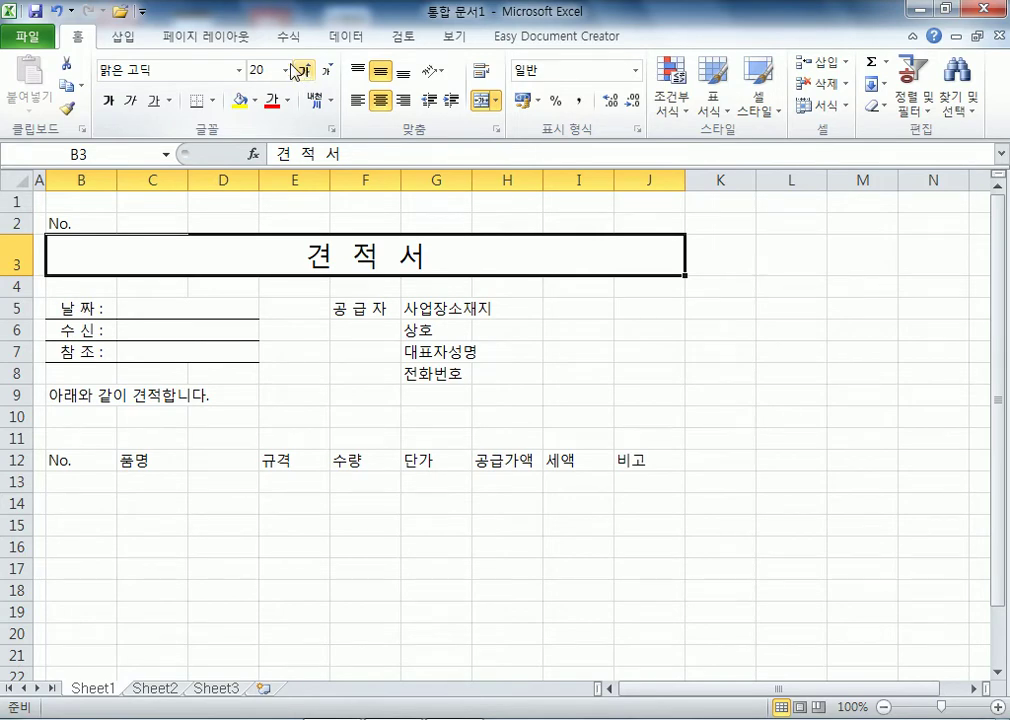
pyautogui.click(328, 72)
pyautogui.click(328, 72)
pyautogui.click(304, 74)
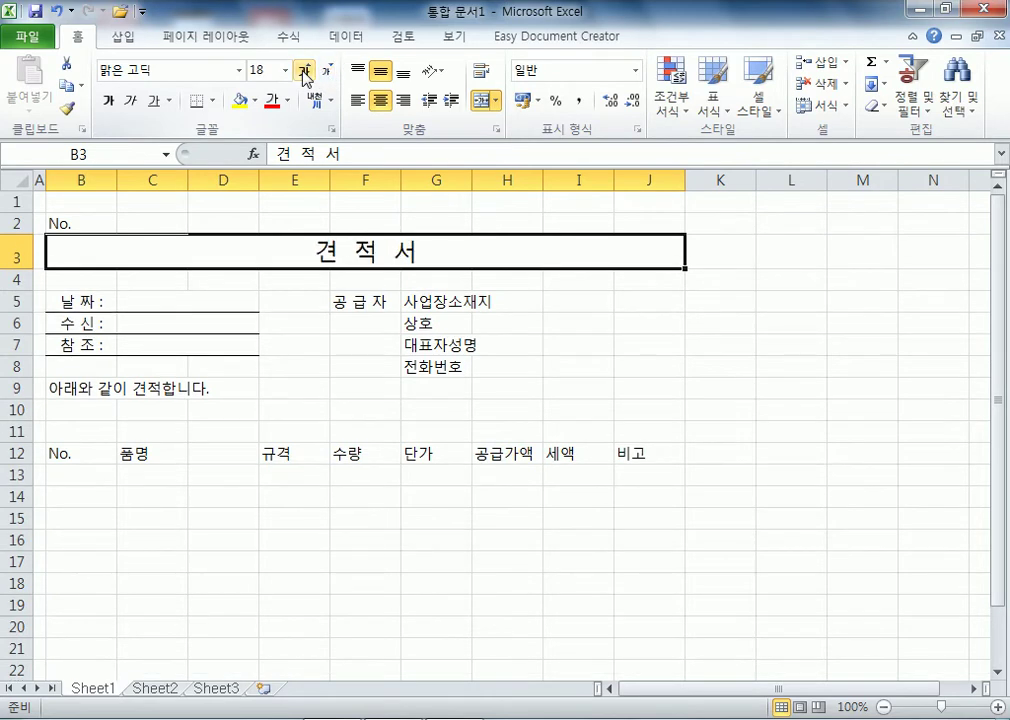
pyautogui.click(305, 73)
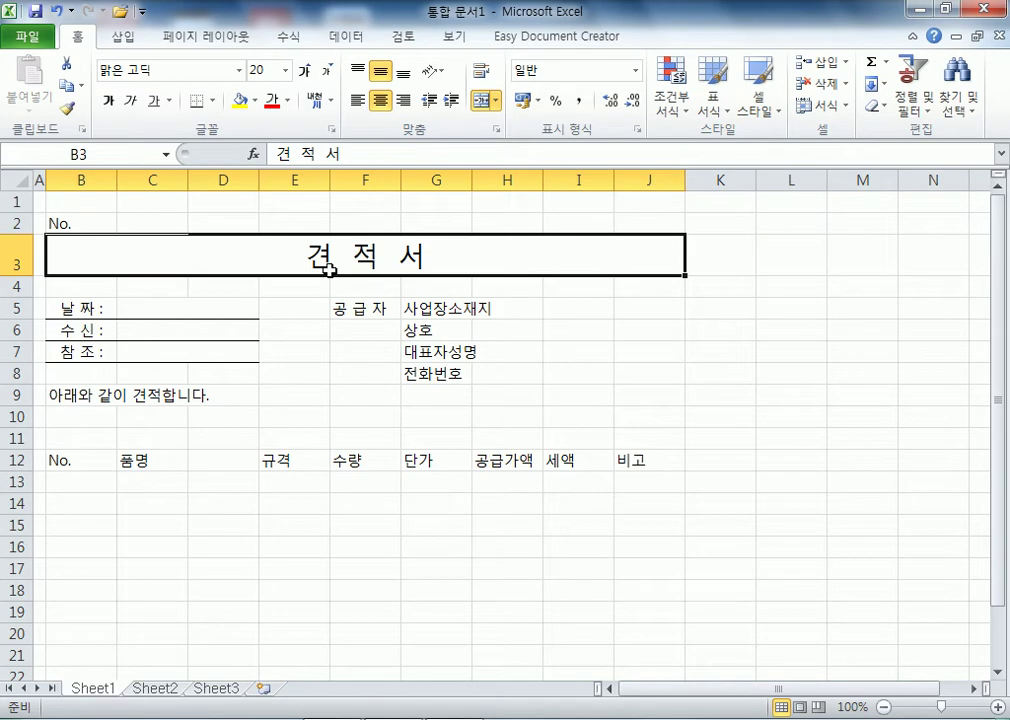
# Merge and centre the "공 급 자" label vertically across F5:F8
pyautogui.moveTo(355, 308); pyautogui.dragTo(352, 370)
pyautogui.moveTo(367, 311); pyautogui.dragTo(360, 378)
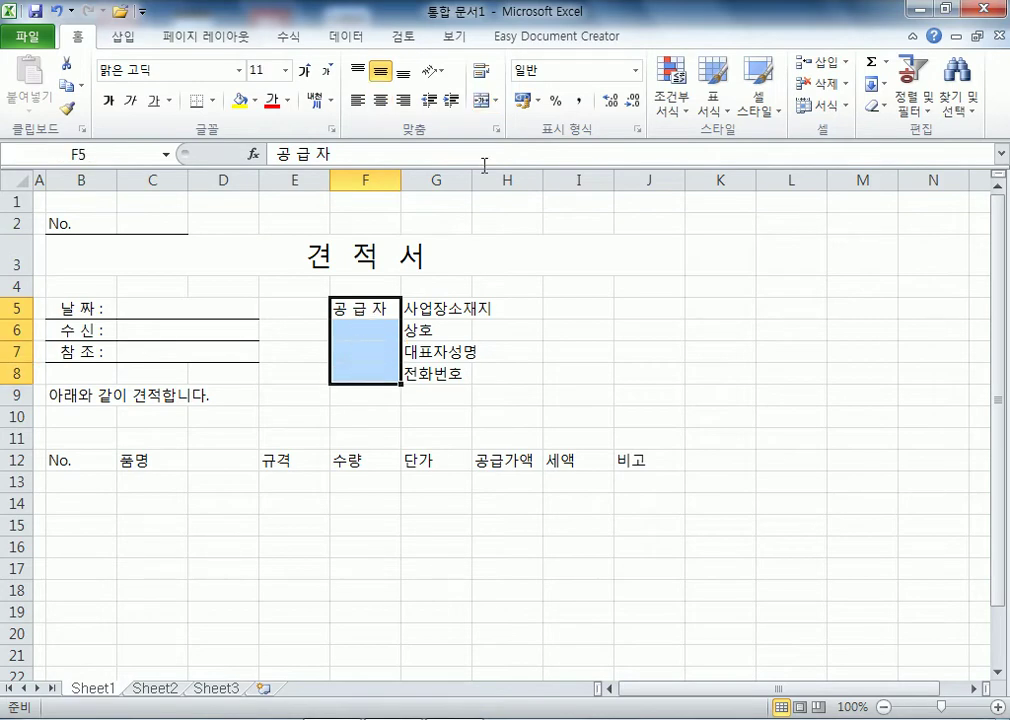
pyautogui.click(484, 100)
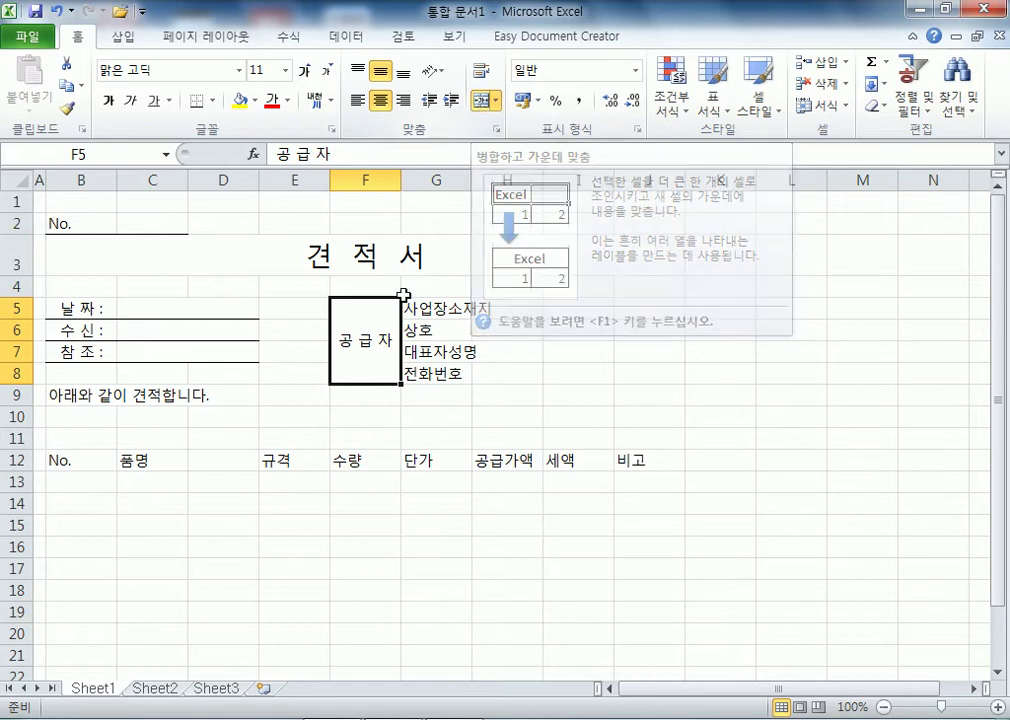
# Merge and centre the empty cells H5:J5 beside the 사업장소재지 label
pyautogui.moveTo(434, 308); pyautogui.dragTo(460, 306)
pyautogui.moveTo(522, 309); pyautogui.dragTo(620, 316)
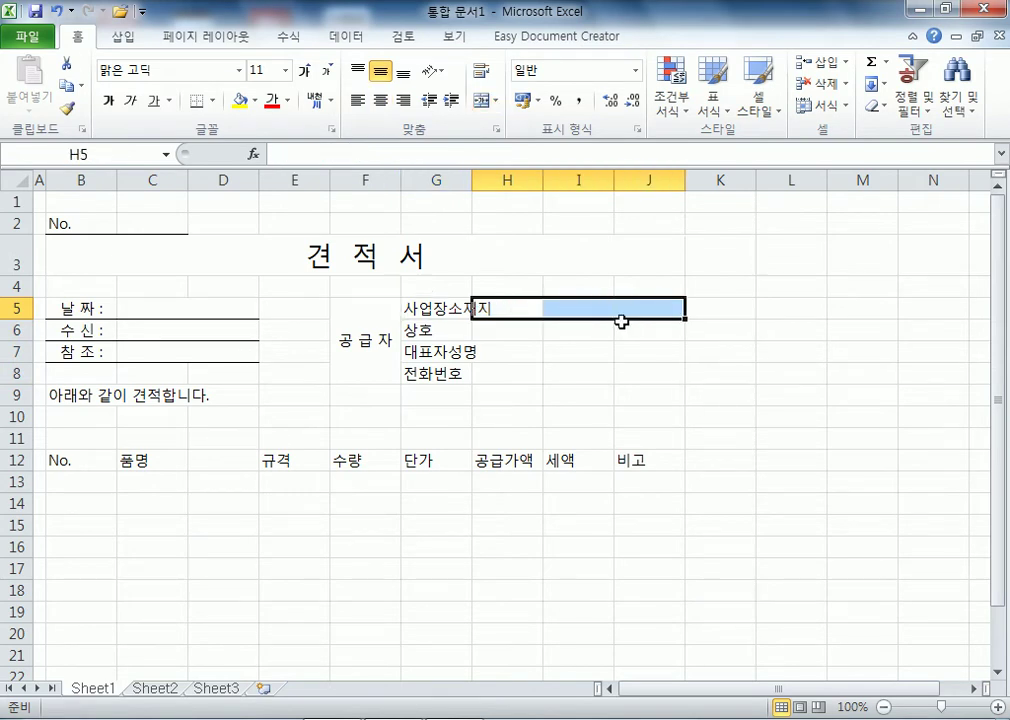
pyautogui.click(507, 347)
pyautogui.click(433, 311)
pyautogui.click(516, 311)
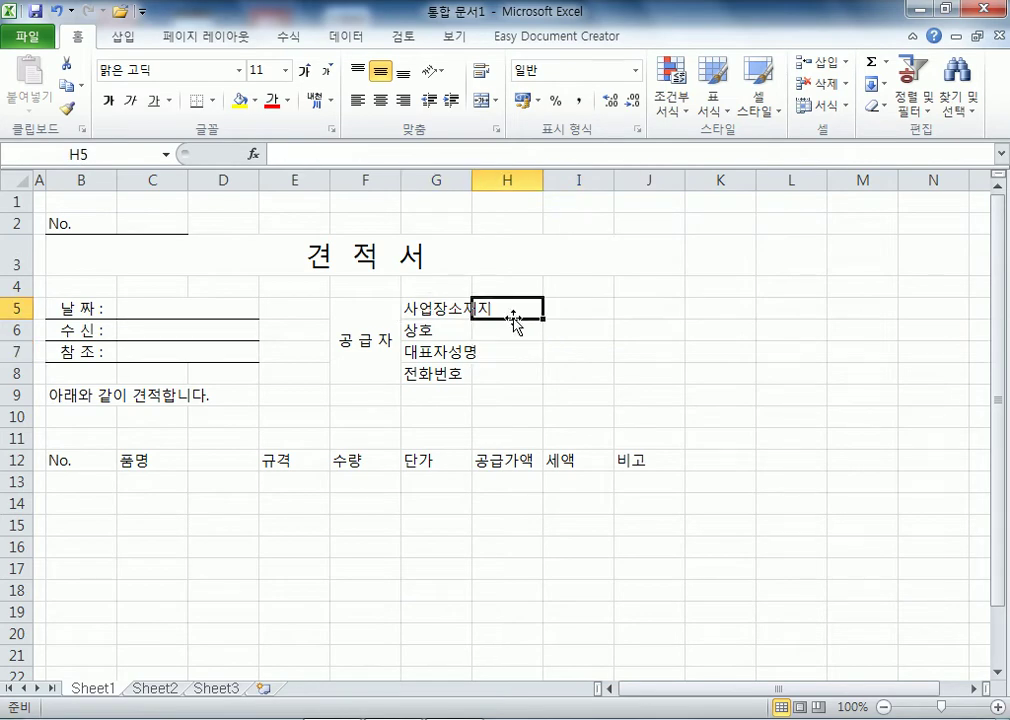
pyautogui.moveTo(514, 308); pyautogui.dragTo(646, 300)
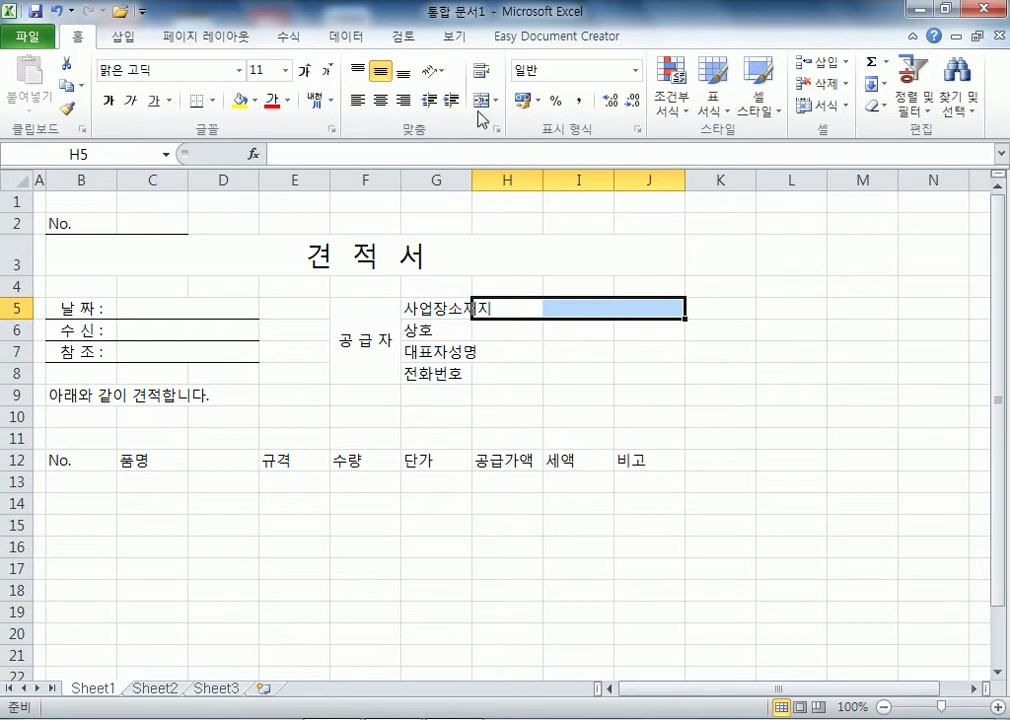
pyautogui.click(484, 100)
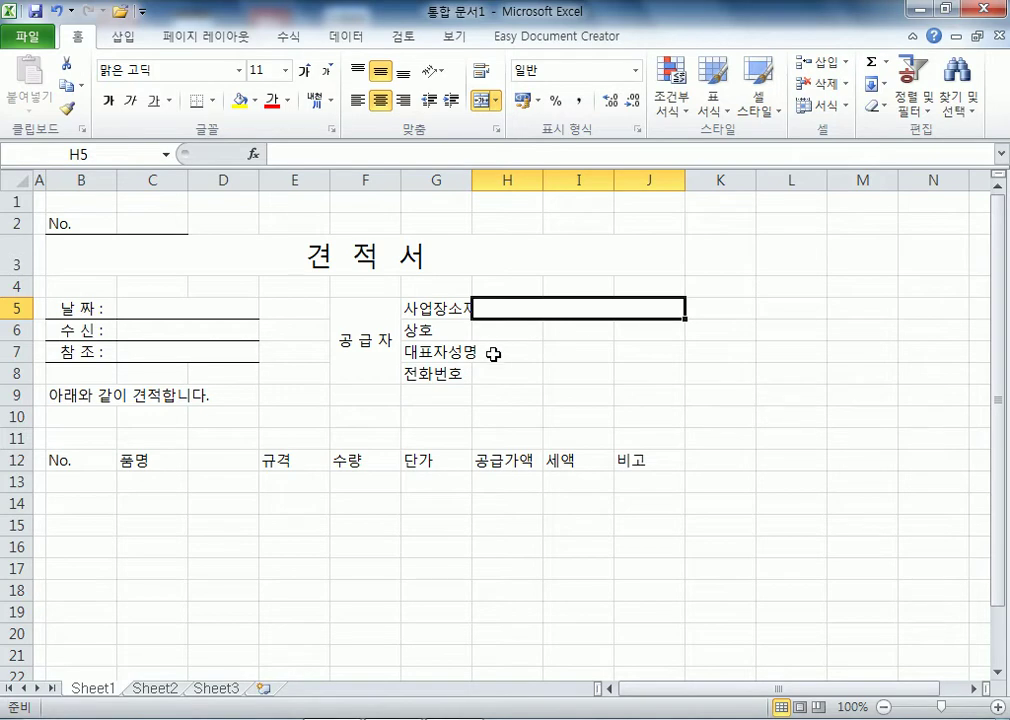
# Fill the merged cell H5:J5 down through row 8 so each supplier row has a merged entry cell
pyautogui.click(440, 305)
pyautogui.click(519, 313)
pyautogui.moveTo(686, 320); pyautogui.dragTo(681, 380)
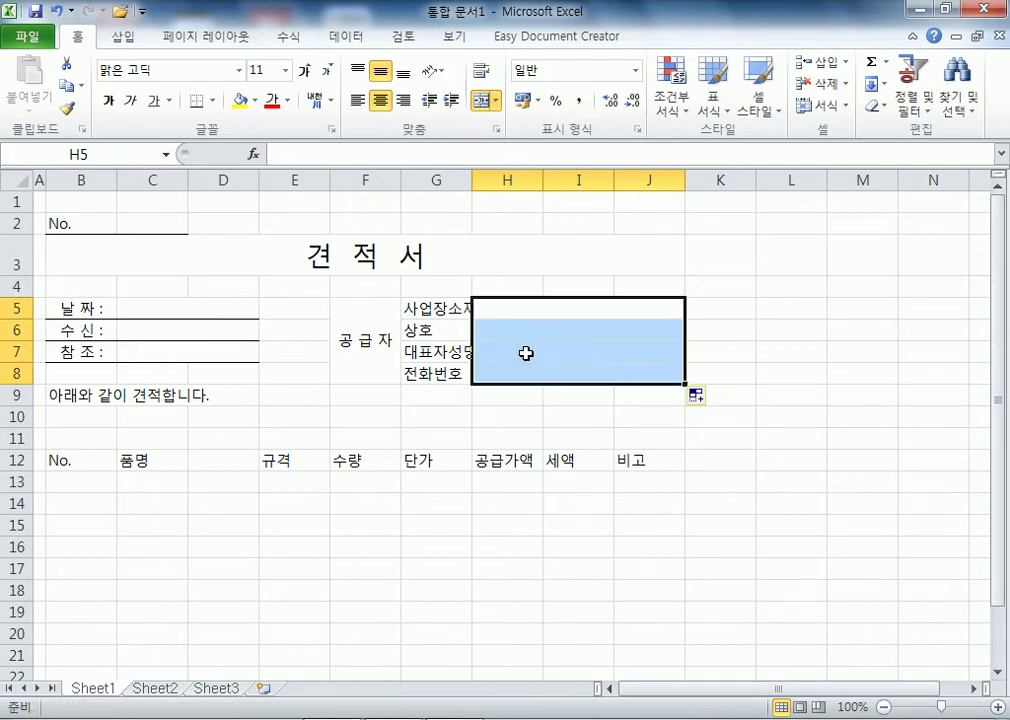
pyautogui.click(521, 361)
pyautogui.click(518, 334)
pyautogui.click(520, 357)
pyautogui.click(518, 372)
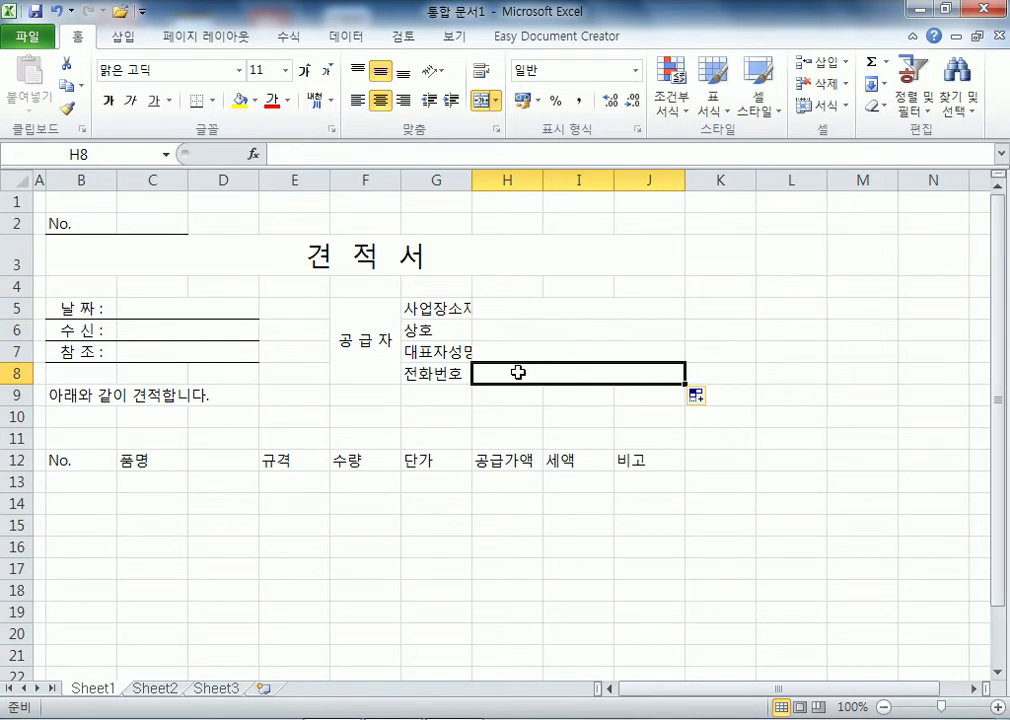
pyautogui.click(543, 306)
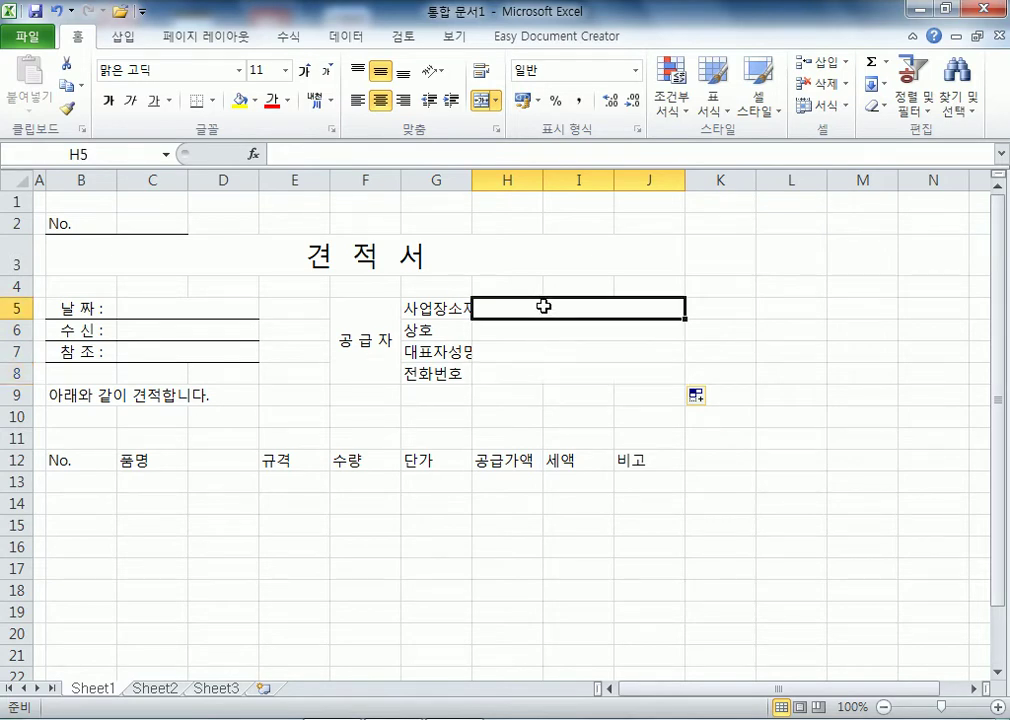
pyautogui.click(437, 307)
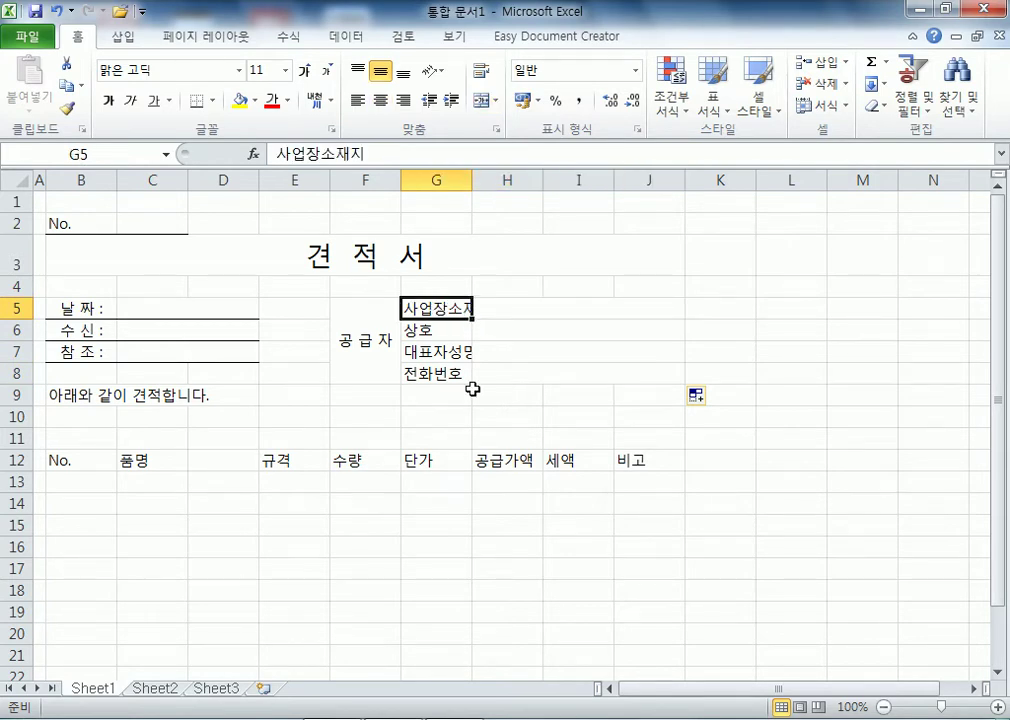
pyautogui.click(509, 307)
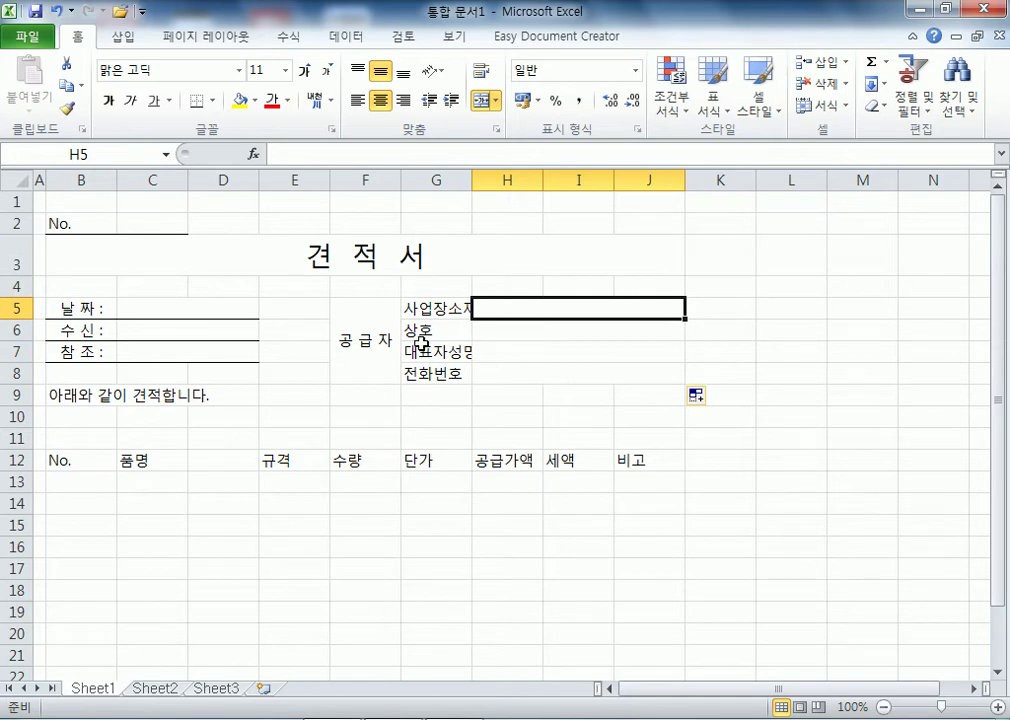
# Apply thin outline and inside borders to the supplier block F5:J8
pyautogui.moveTo(363, 343); pyautogui.dragTo(560, 346)
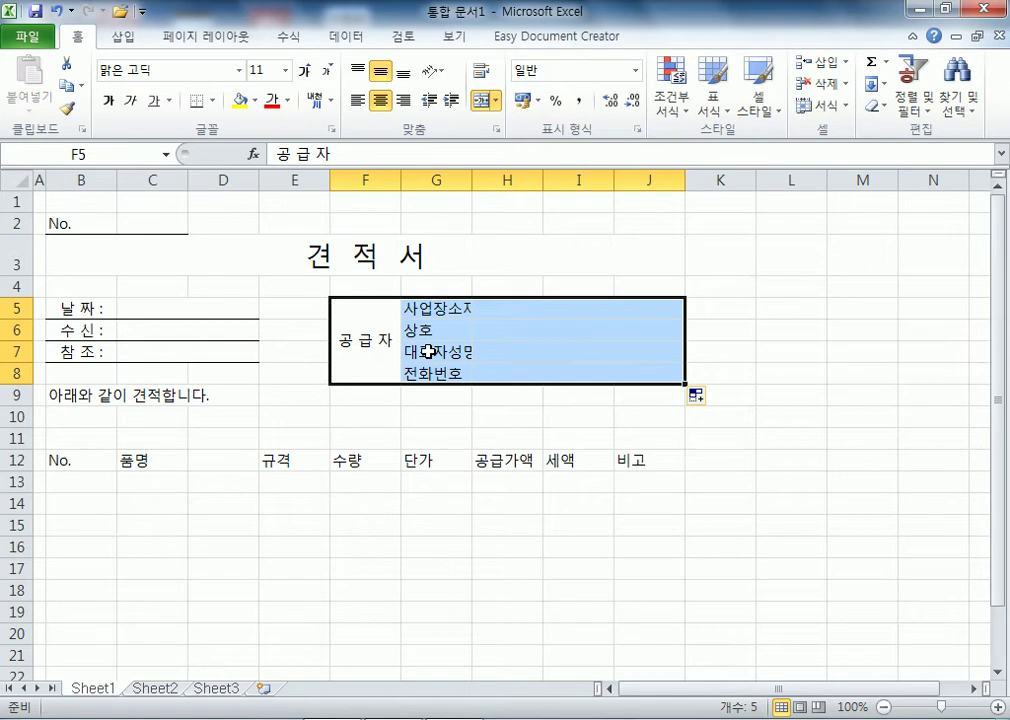
pyautogui.moveTo(361, 343); pyautogui.dragTo(576, 346)
pyautogui.hotkey('ctrl', '1')
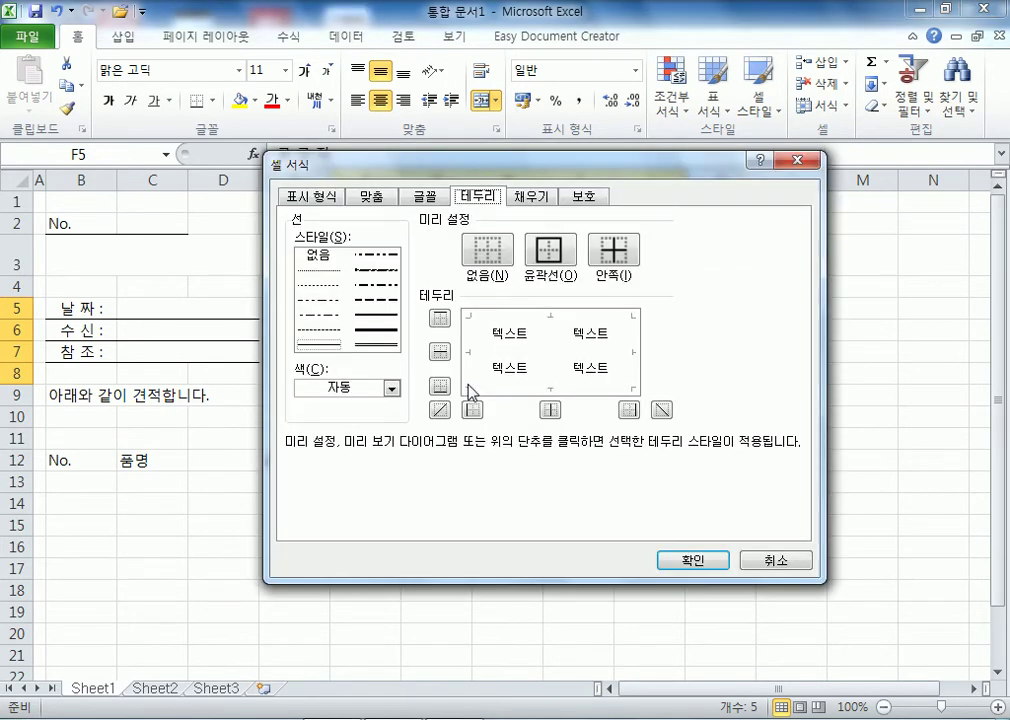
pyautogui.click(553, 255)
pyautogui.click(610, 250)
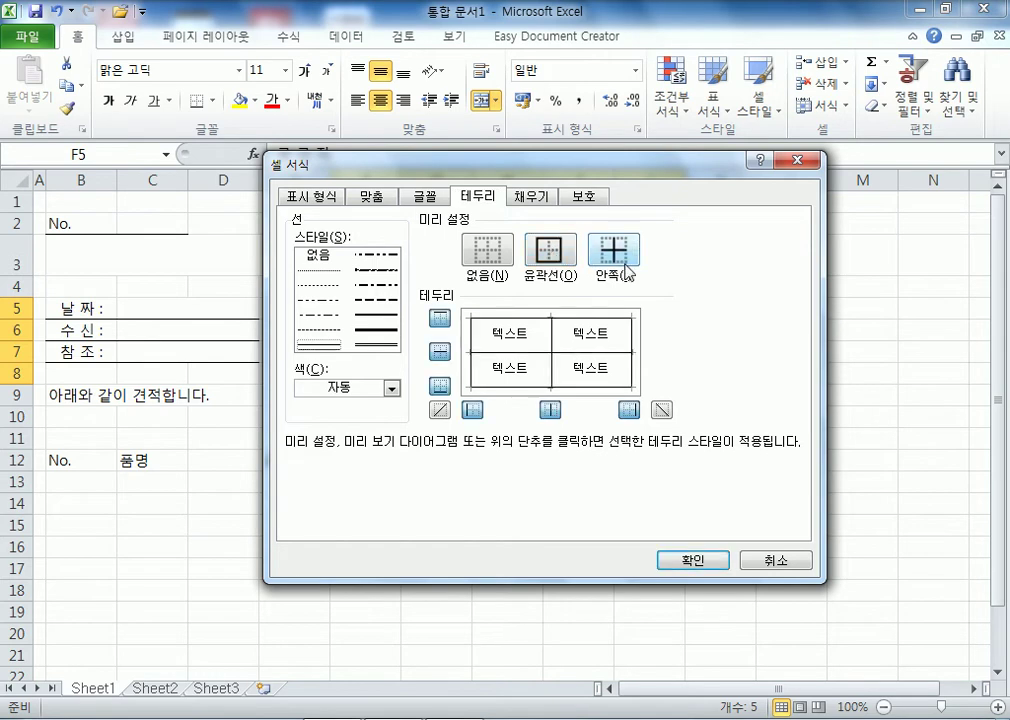
pyautogui.moveTo(571, 178); pyautogui.dragTo(751, 88)
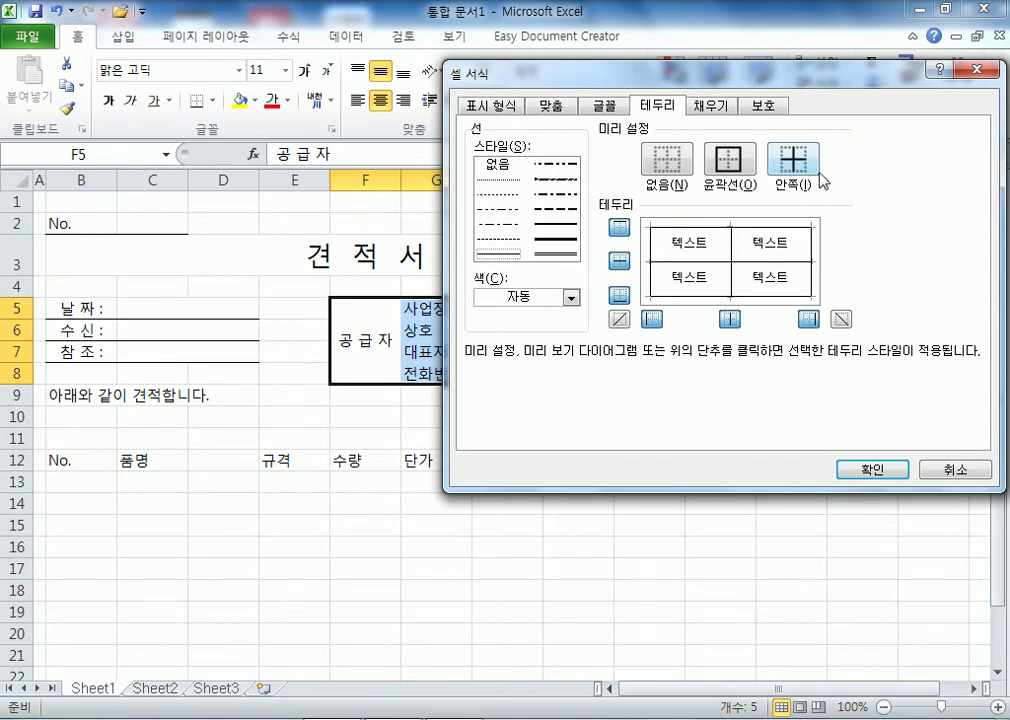
pyautogui.click(845, 470)
pyautogui.click(530, 524)
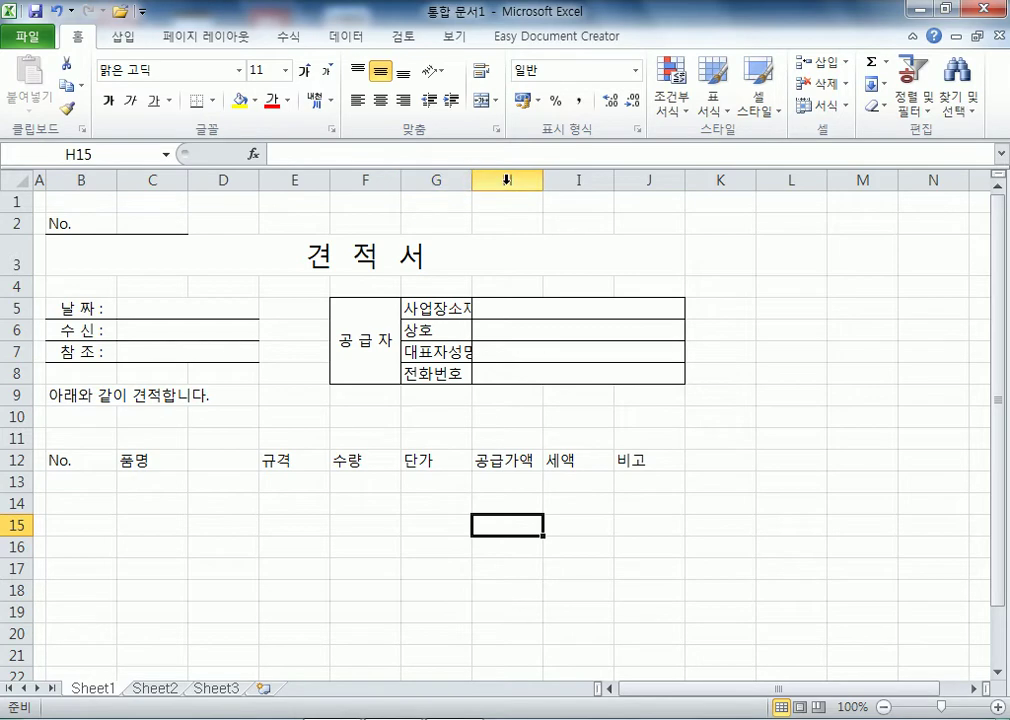
# Auto-fit the width of column G to its supplier labels
pyautogui.click(450, 177)
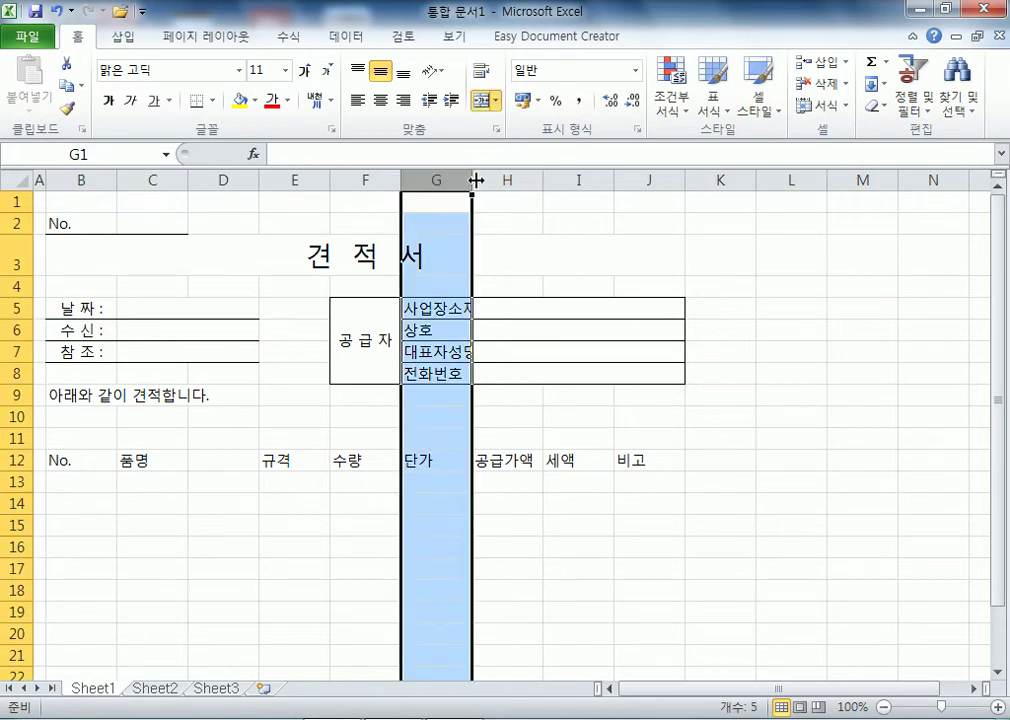
pyautogui.click(504, 234)
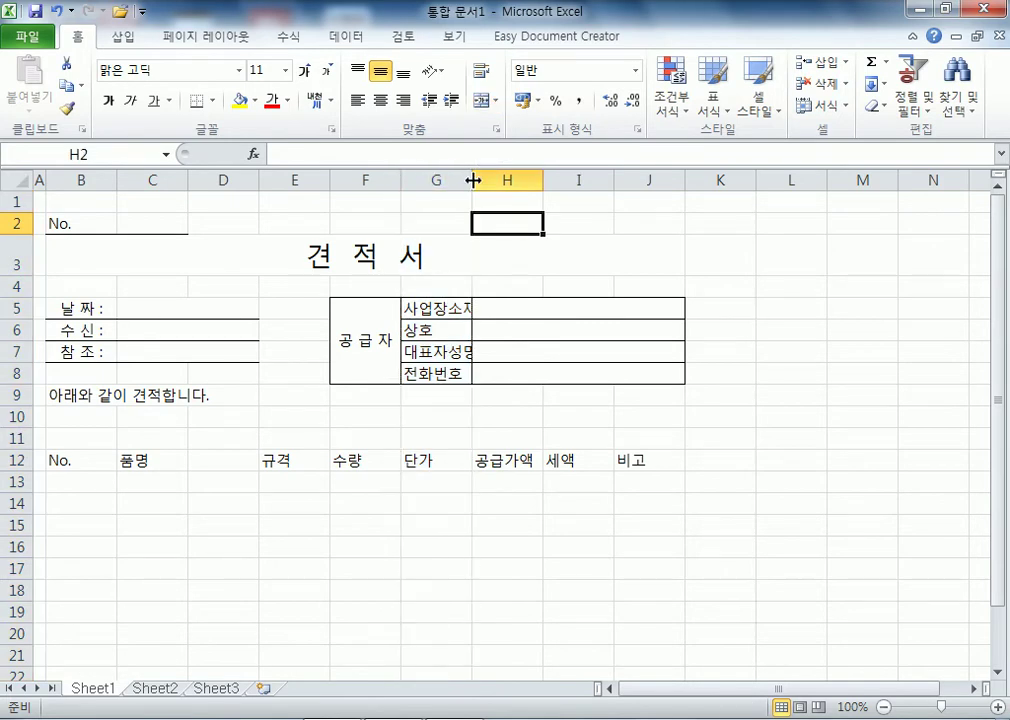
pyautogui.doubleClick(472, 180)
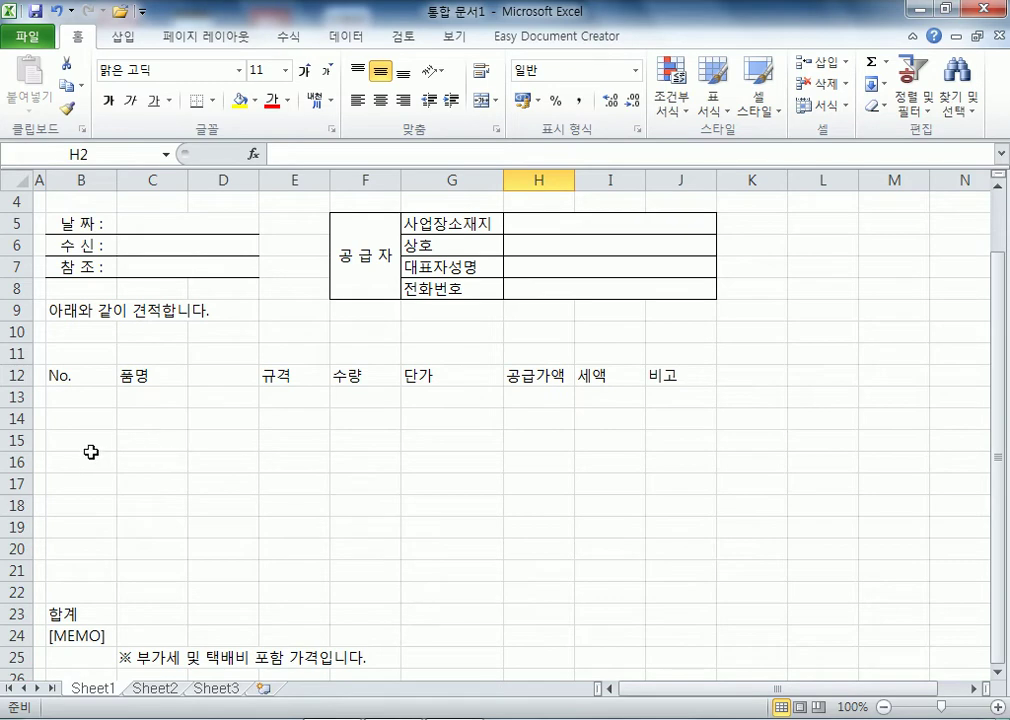
# Select the quotation table from the No. header through the 합계 row, B12:J23
pyautogui.click(68, 377)
pyautogui.moveTo(68, 377); pyautogui.dragTo(669, 608)
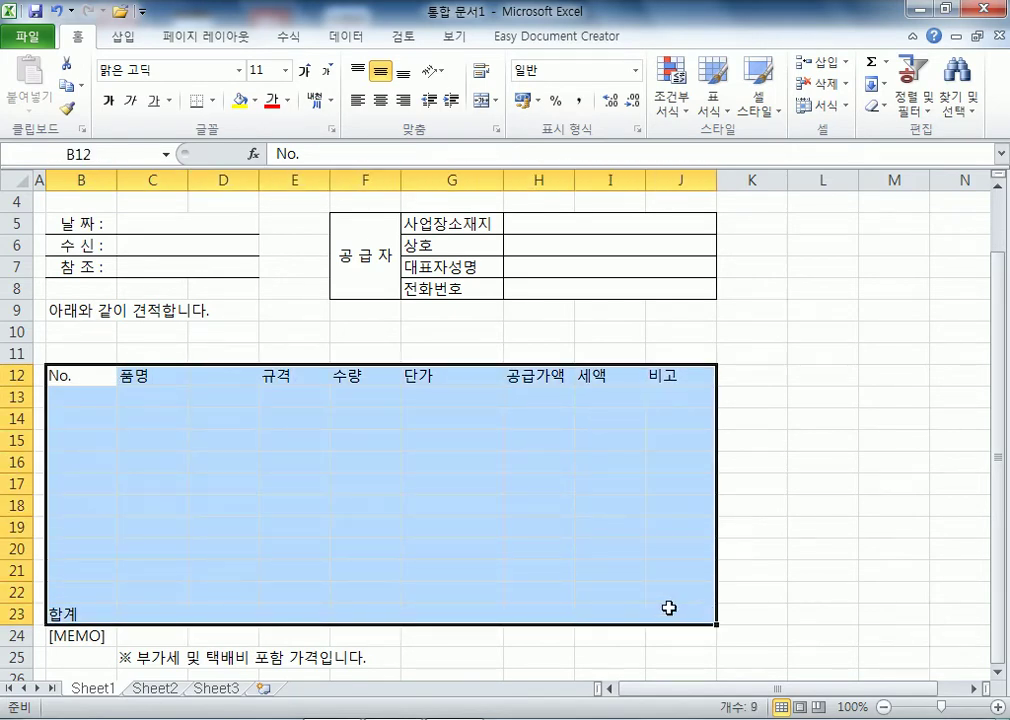
pyautogui.scroll(-1, 186, 545)
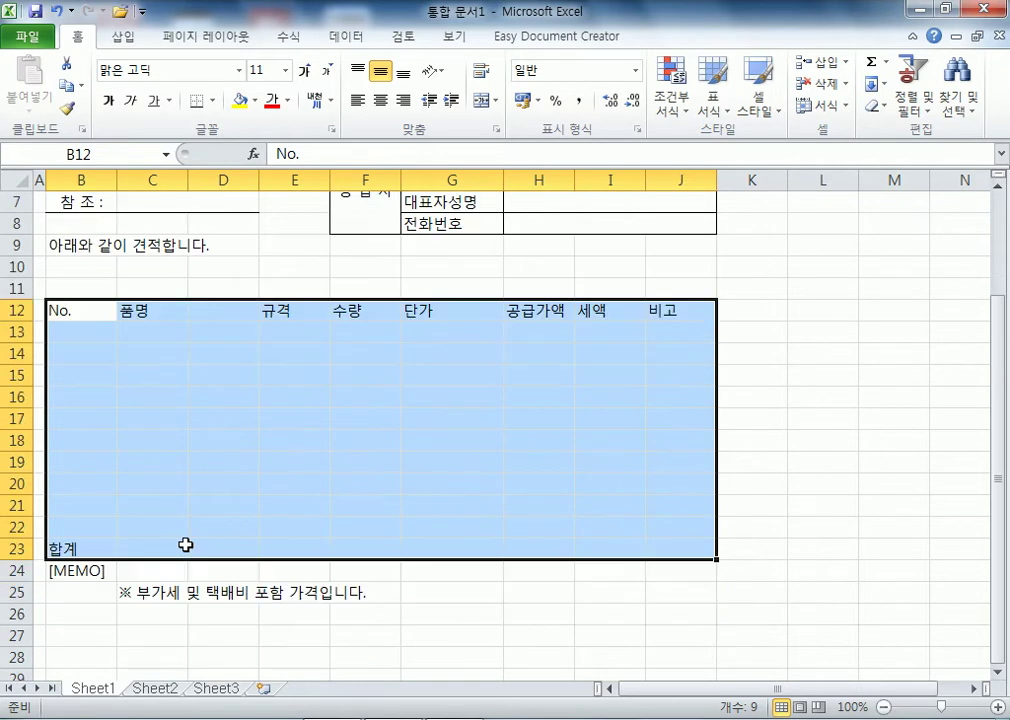
pyautogui.moveTo(56, 311); pyautogui.dragTo(658, 549)
pyautogui.click(213, 101)
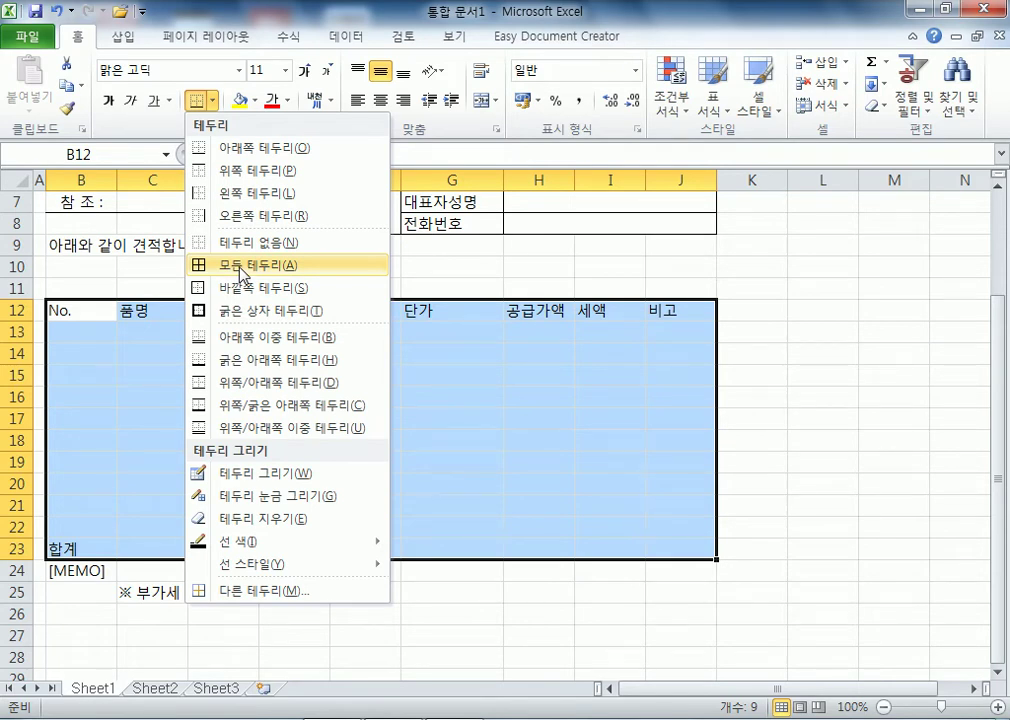
pyautogui.press('Escape')
pyautogui.hotkey('ctrl', '1')
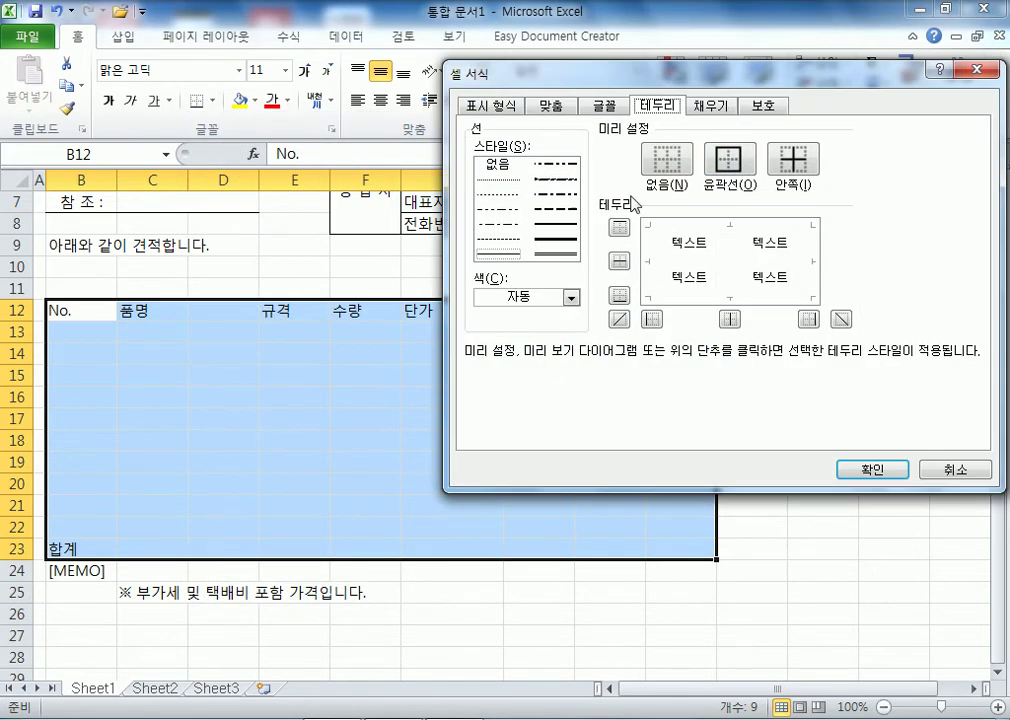
pyautogui.click(726, 175)
pyautogui.click(790, 160)
pyautogui.click(946, 472)
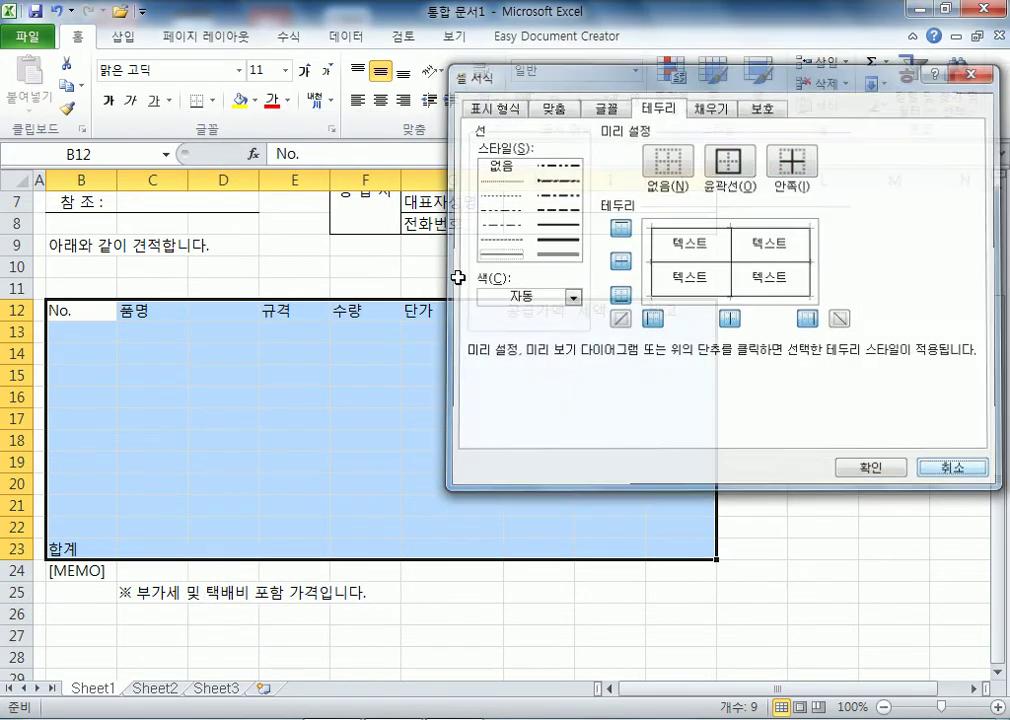
# Apply all borders (모든 테두리) to the selected quotation table B12:J23
pyautogui.click(212, 100)
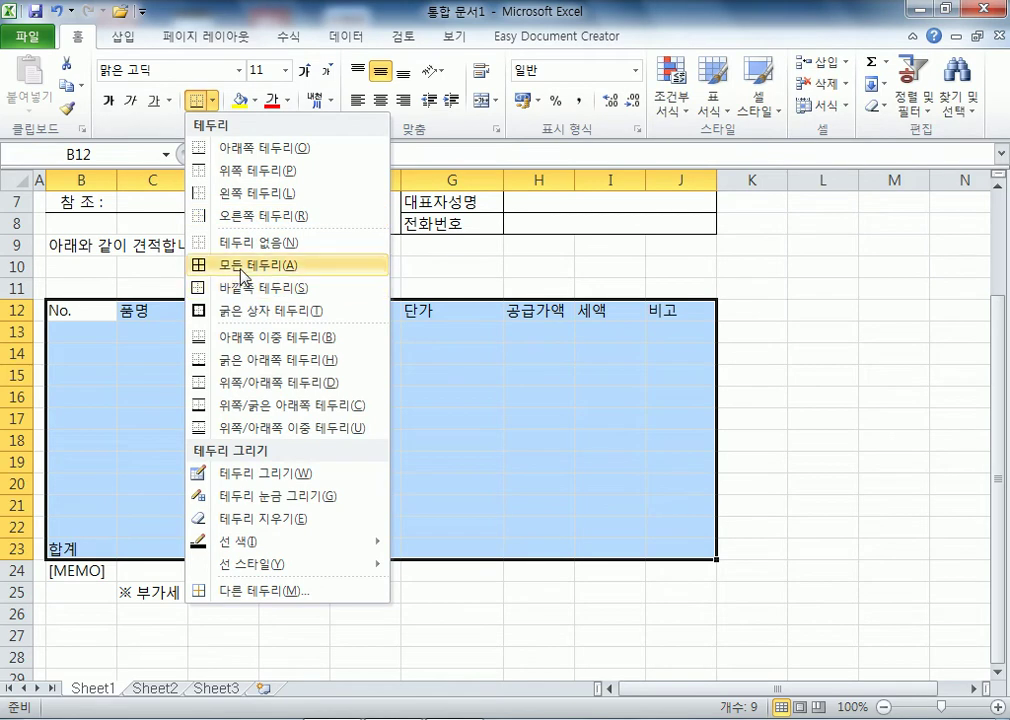
pyautogui.click(228, 265)
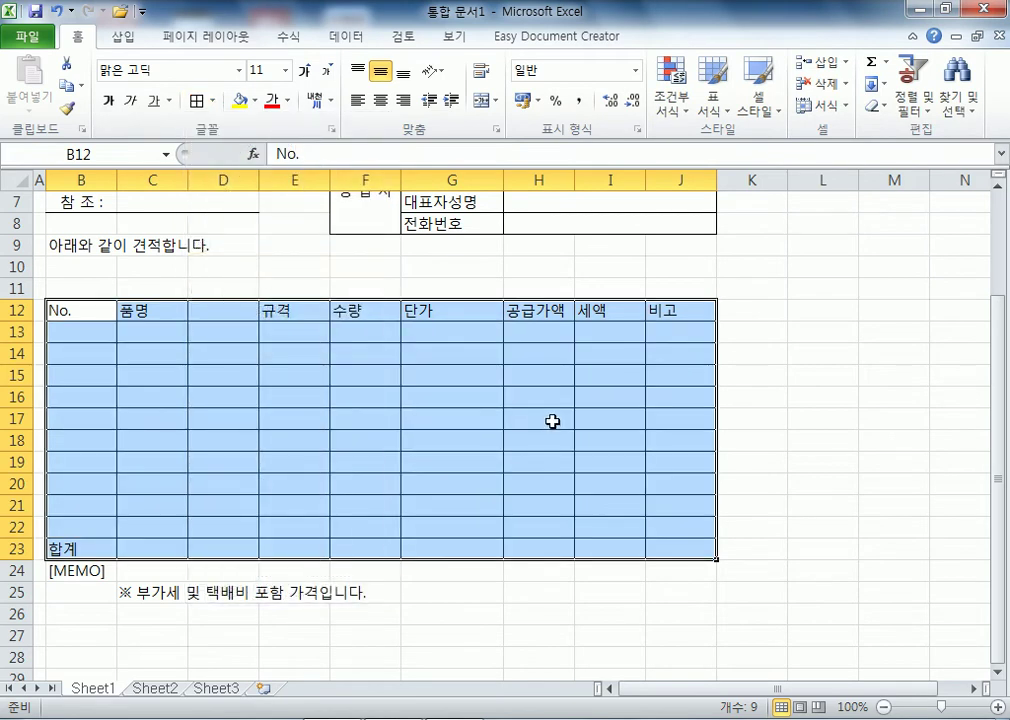
pyautogui.click(474, 464)
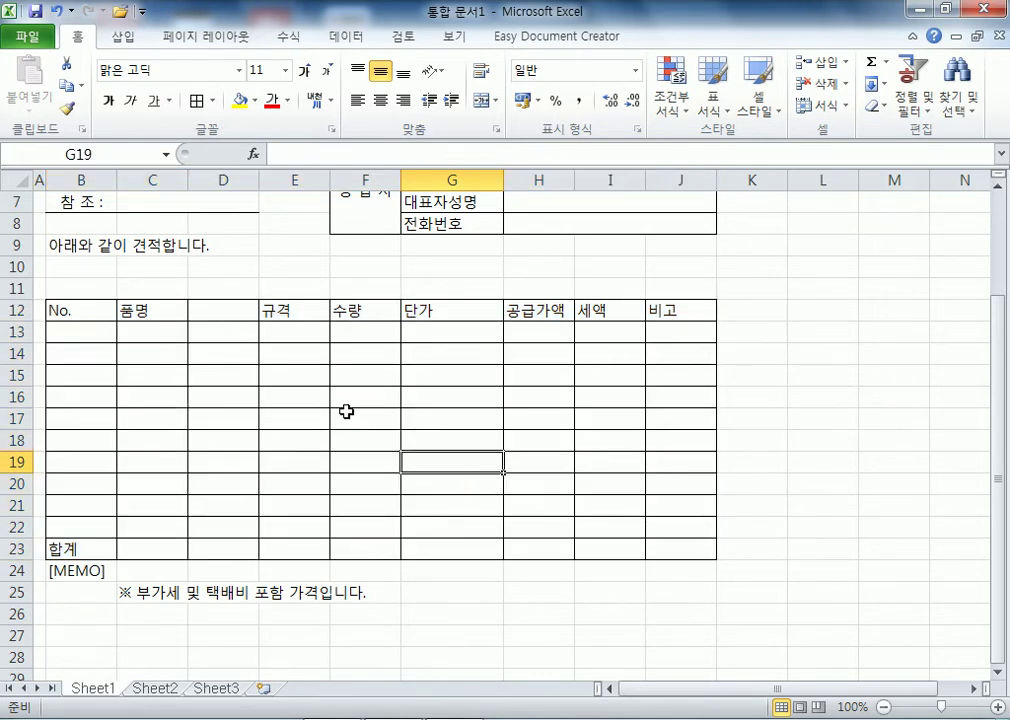
# Merge and centre the 품명 header across C12:D12
pyautogui.moveTo(171, 314); pyautogui.dragTo(216, 313)
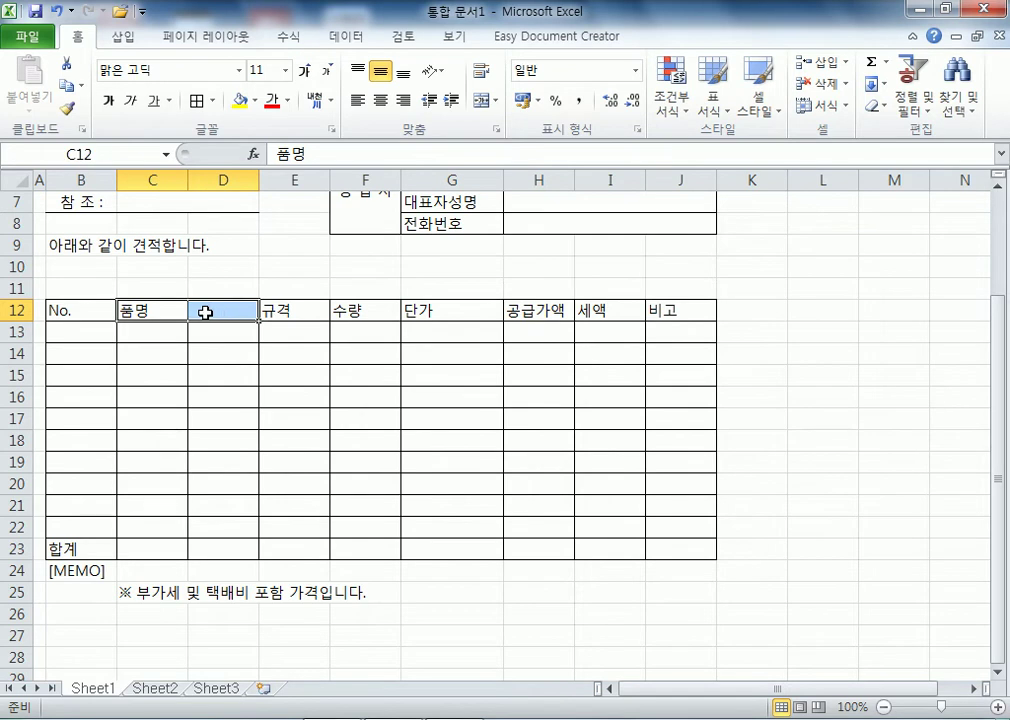
pyautogui.moveTo(142, 311); pyautogui.dragTo(224, 307)
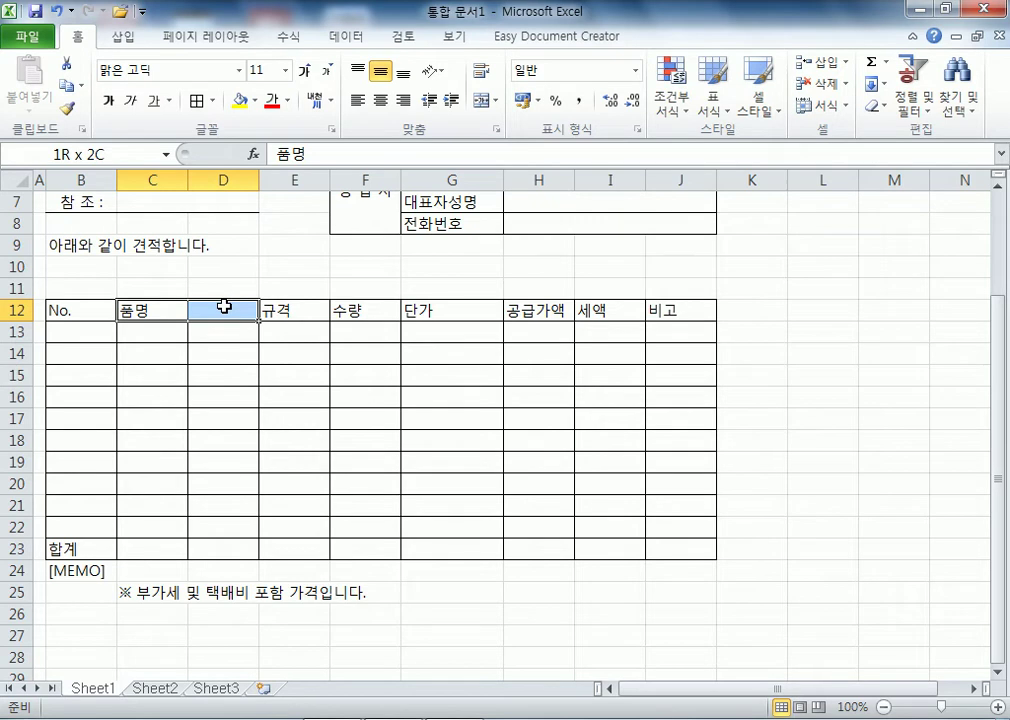
pyautogui.moveTo(224, 307); pyautogui.dragTo(224, 307)
pyautogui.moveTo(128, 309); pyautogui.dragTo(207, 313)
pyautogui.moveTo(209, 313); pyautogui.dragTo(207, 311)
pyautogui.click(482, 100)
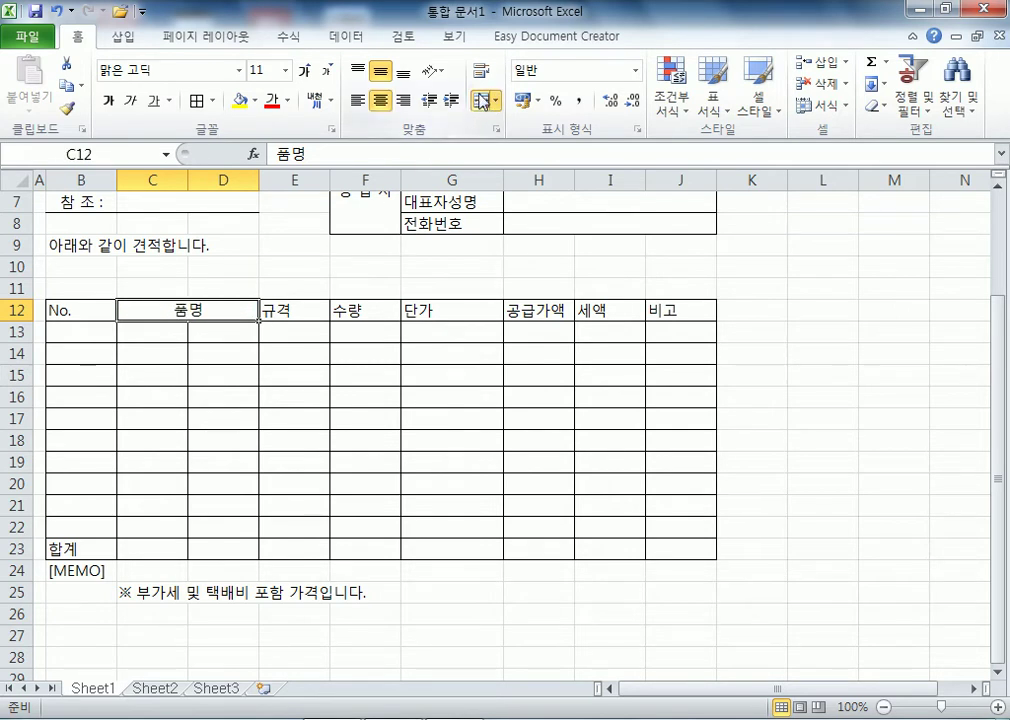
# Merge C13:D13 under the 품명 header and fill the merged format down through row 22
pyautogui.click(164, 333)
pyautogui.moveTo(164, 333); pyautogui.dragTo(217, 328)
pyautogui.click(484, 100)
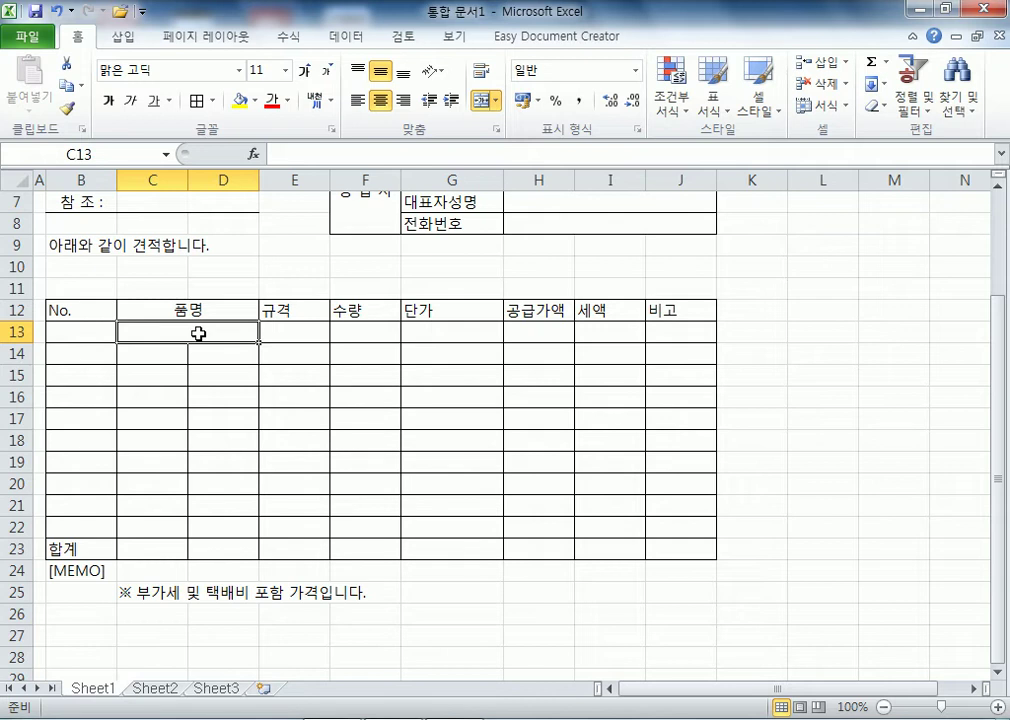
pyautogui.moveTo(162, 354); pyautogui.dragTo(229, 521)
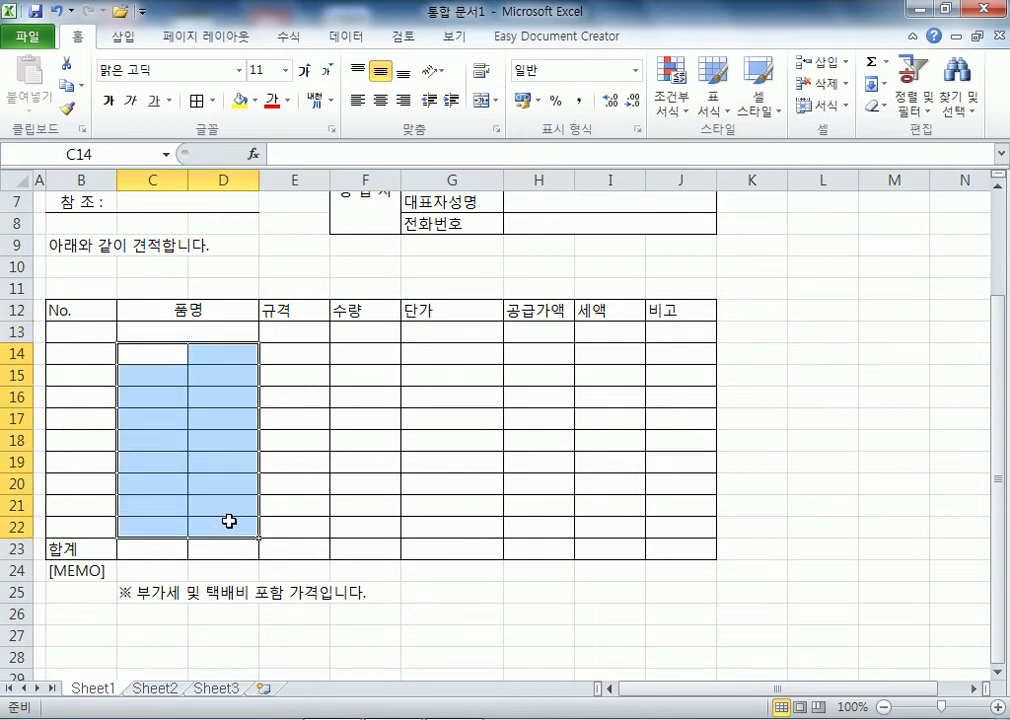
pyautogui.click(223, 331)
pyautogui.moveTo(258, 342); pyautogui.dragTo(260, 534)
pyautogui.click(178, 358)
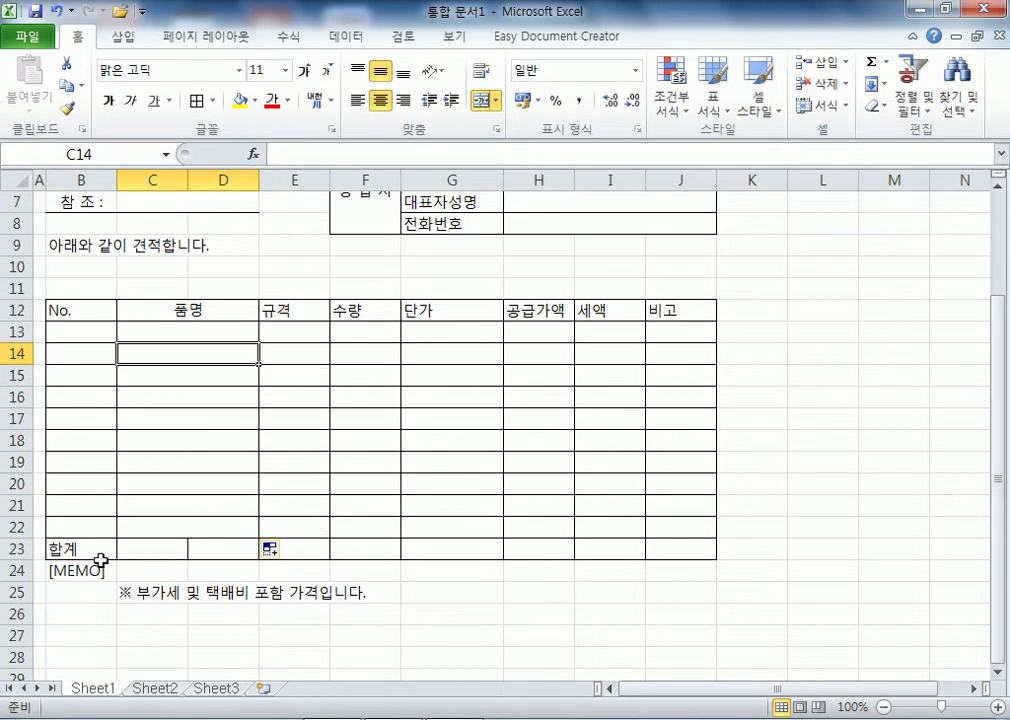
# Merge and centre the 합계 label across B23:G23
pyautogui.moveTo(73, 557); pyautogui.dragTo(408, 551)
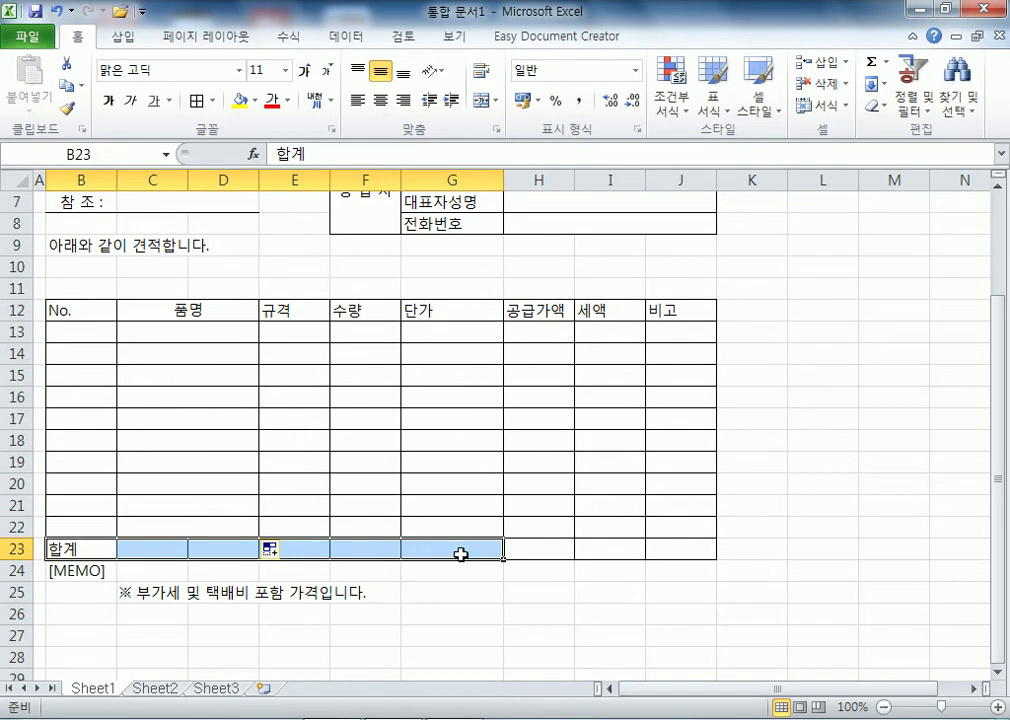
pyautogui.moveTo(81, 549); pyautogui.dragTo(440, 546)
pyautogui.click(481, 100)
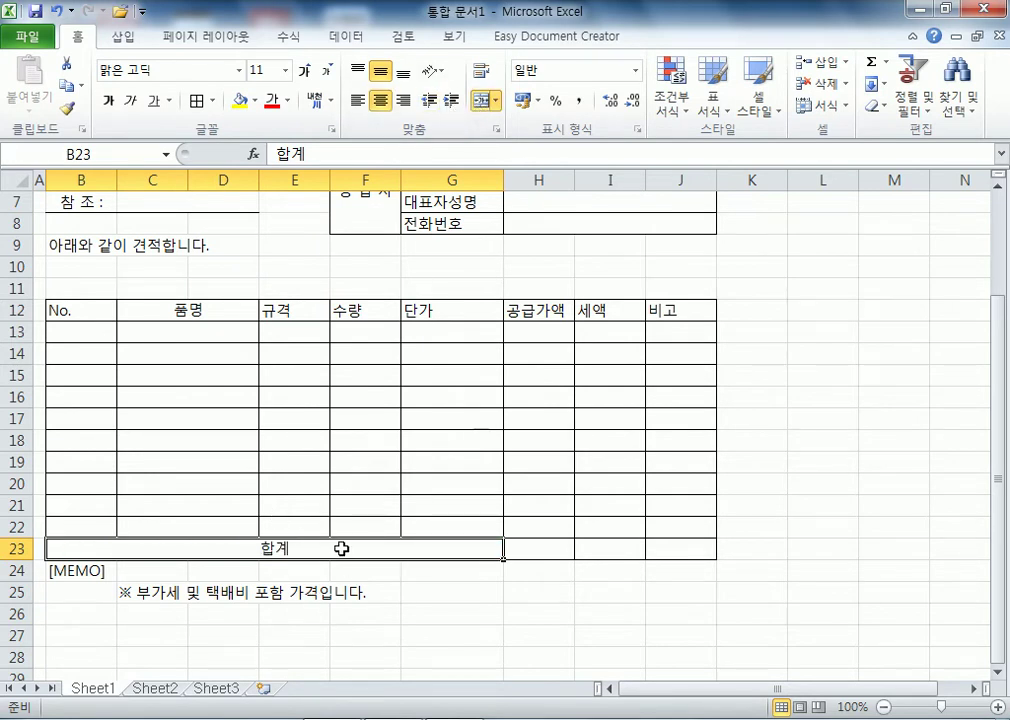
# Unmerge the cell C13:D13 under the 품명 header
pyautogui.click(181, 329)
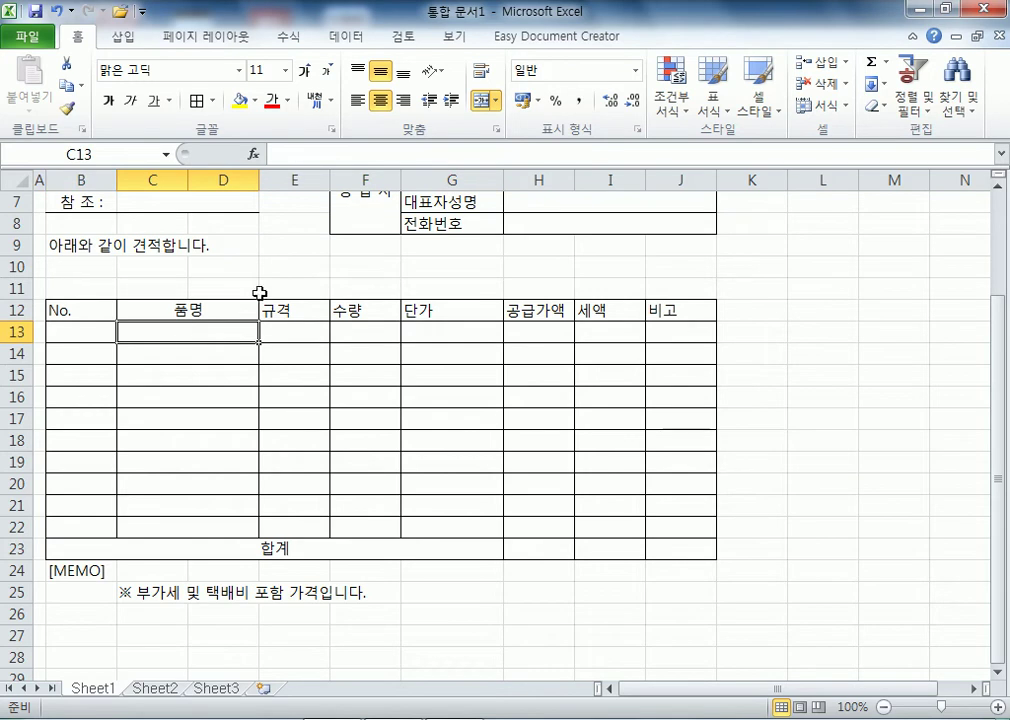
pyautogui.click(483, 101)
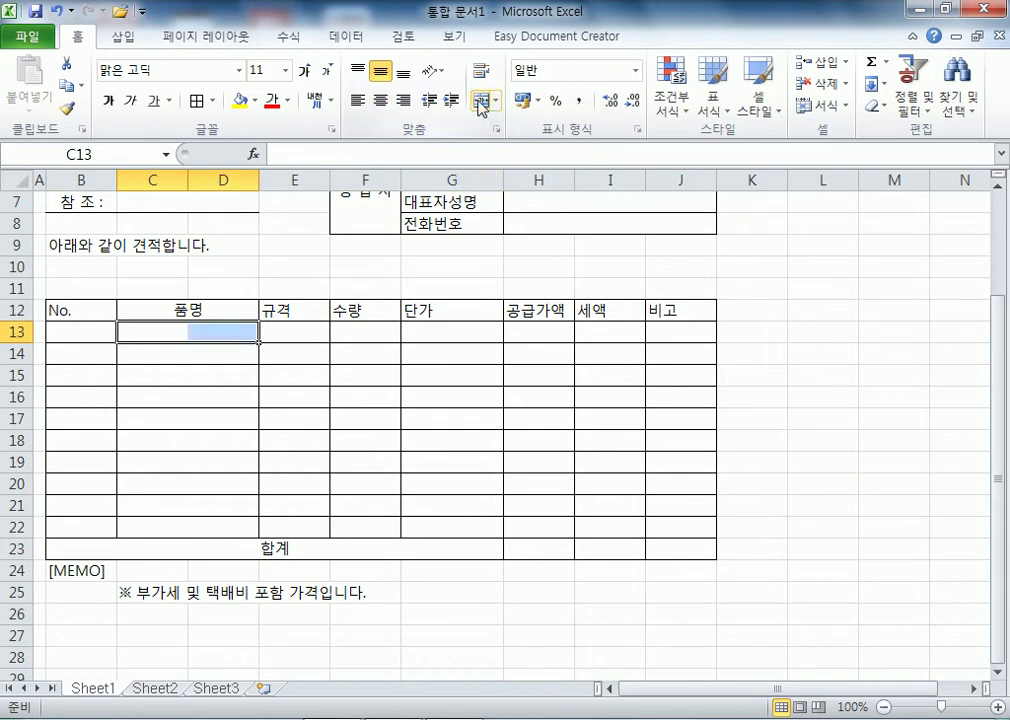
# Merge C13:D13 under the 품명 header and fill the merged format down through row 22
pyautogui.click(178, 370)
pyautogui.moveTo(146, 331); pyautogui.dragTo(225, 331)
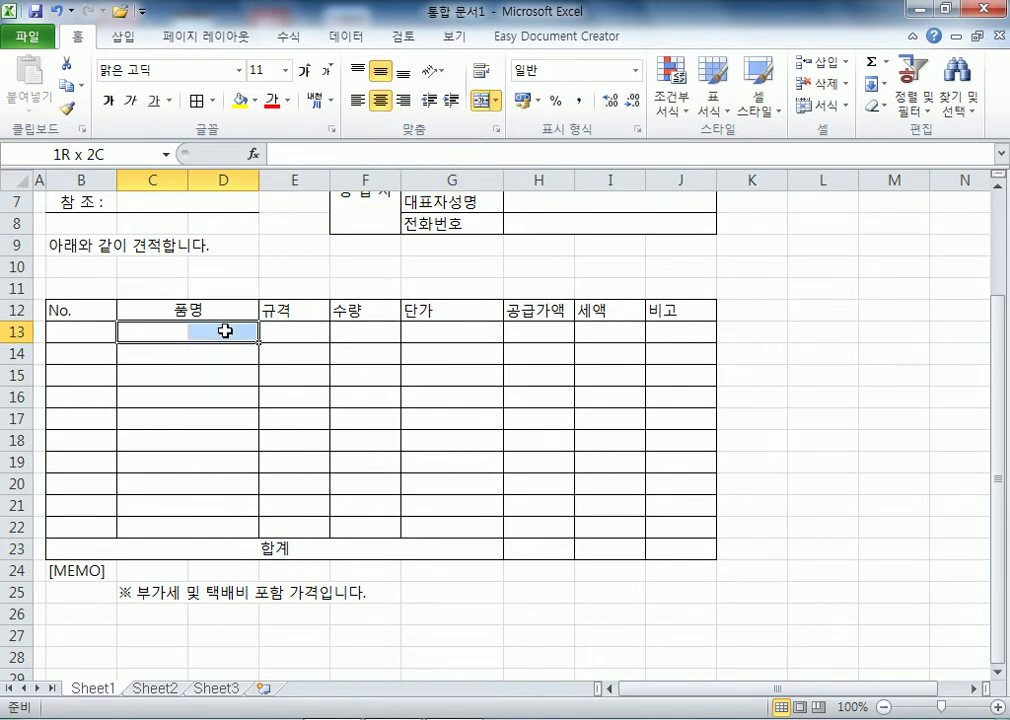
pyautogui.click(486, 101)
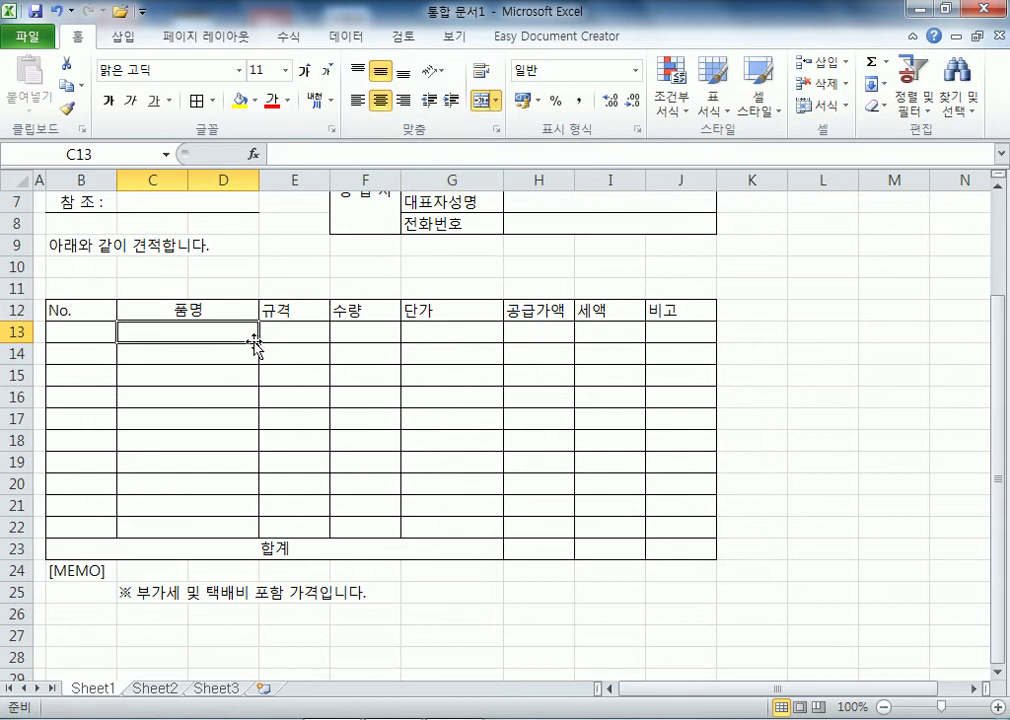
pyautogui.moveTo(259, 343); pyautogui.dragTo(266, 532)
pyautogui.click(207, 354)
pyautogui.click(190, 378)
pyautogui.click(188, 397)
pyautogui.click(187, 418)
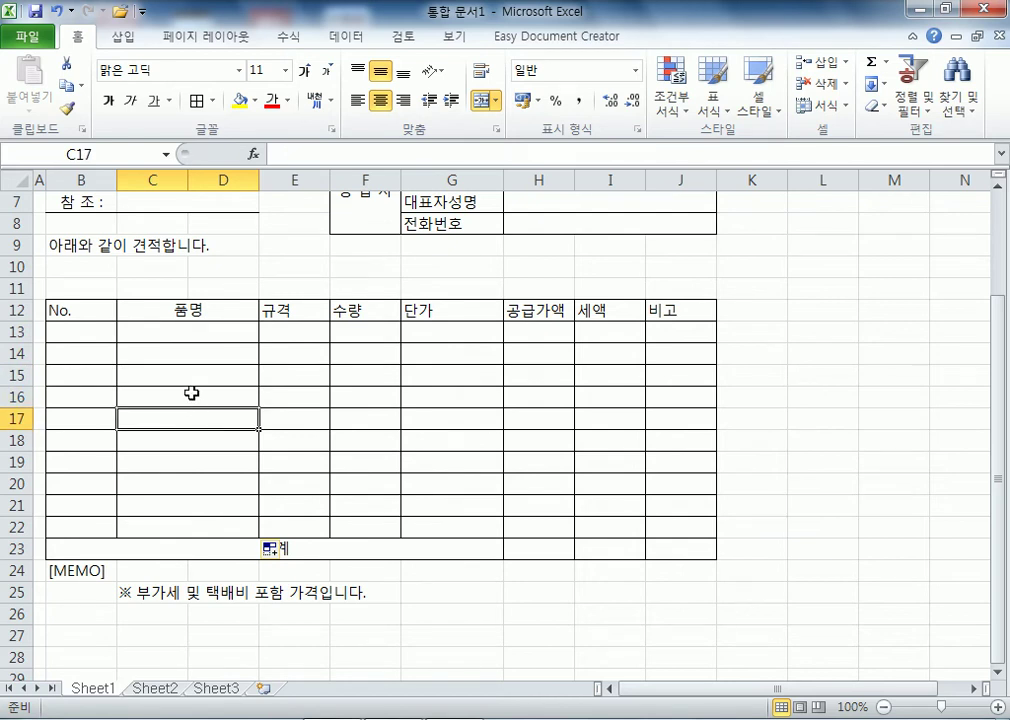
pyautogui.click(226, 547)
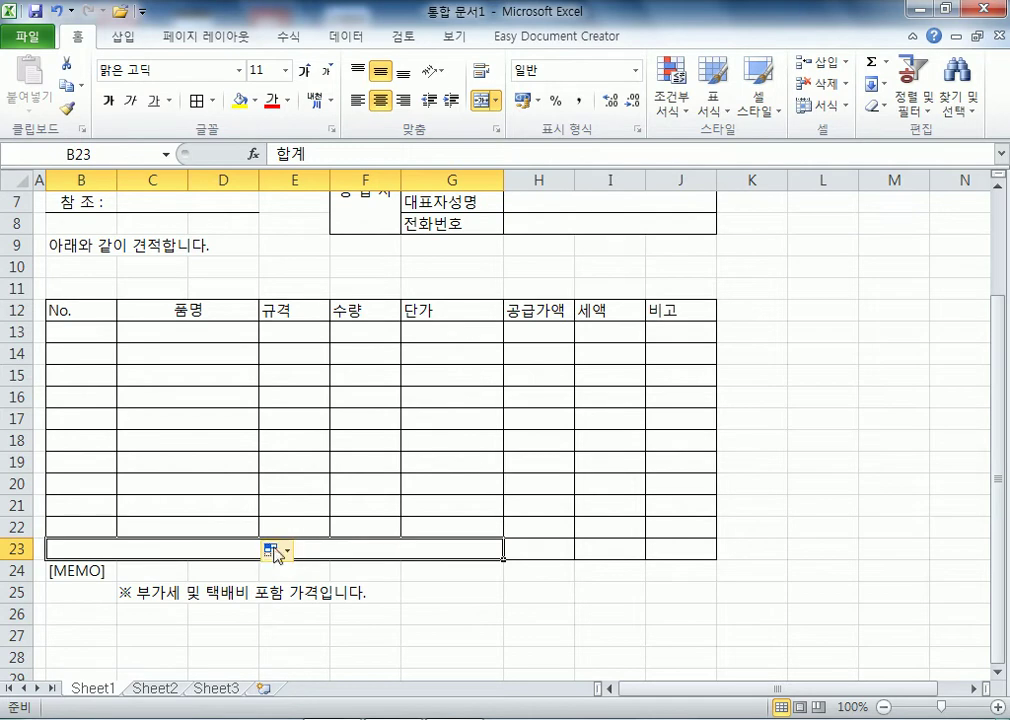
# Add an outline border around the memo area B24:J26
pyautogui.scroll(-4, 400, 550)
pyautogui.scroll(3, 370, 500)
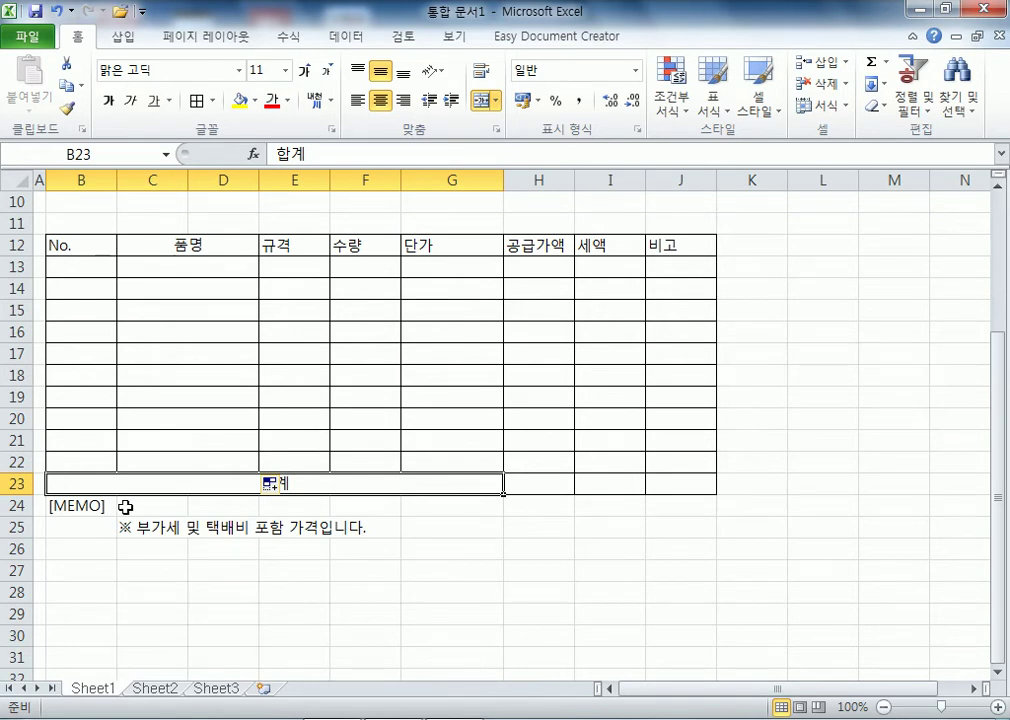
pyautogui.moveTo(78, 507); pyautogui.dragTo(677, 544)
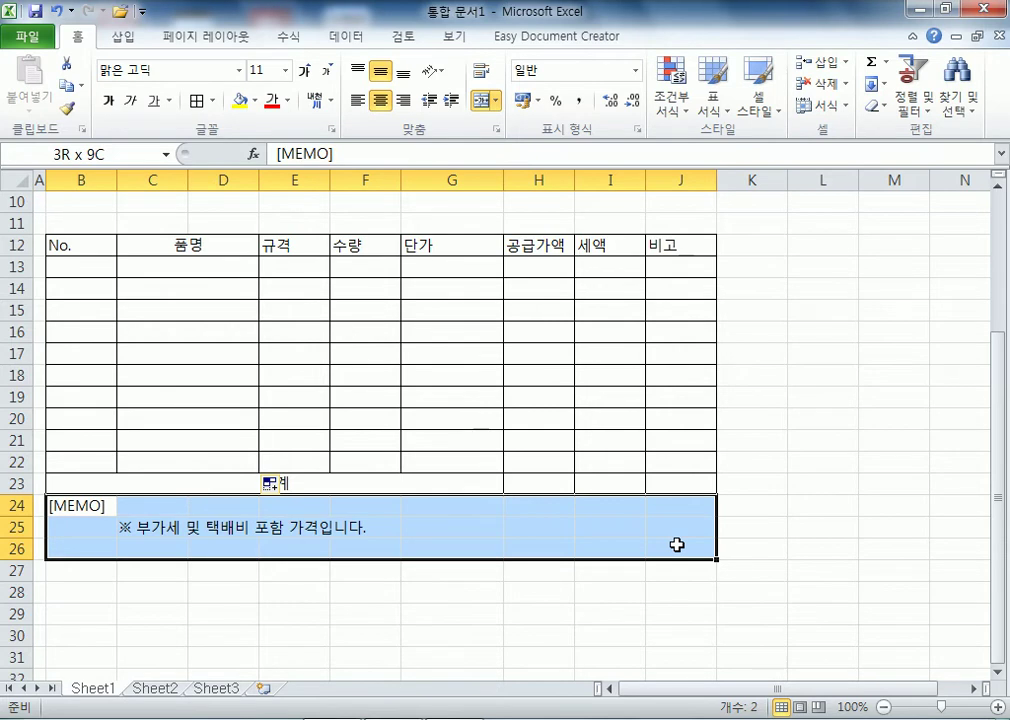
pyautogui.moveTo(677, 544); pyautogui.dragTo(677, 544)
pyautogui.hotkey('ctrl', '1')
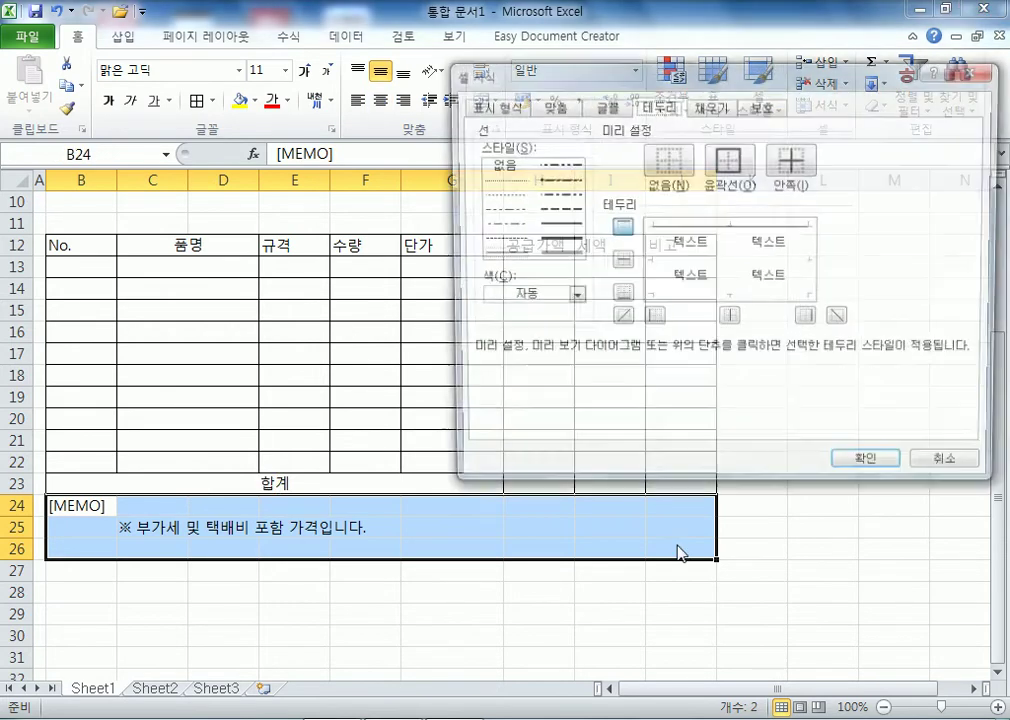
pyautogui.click(729, 161)
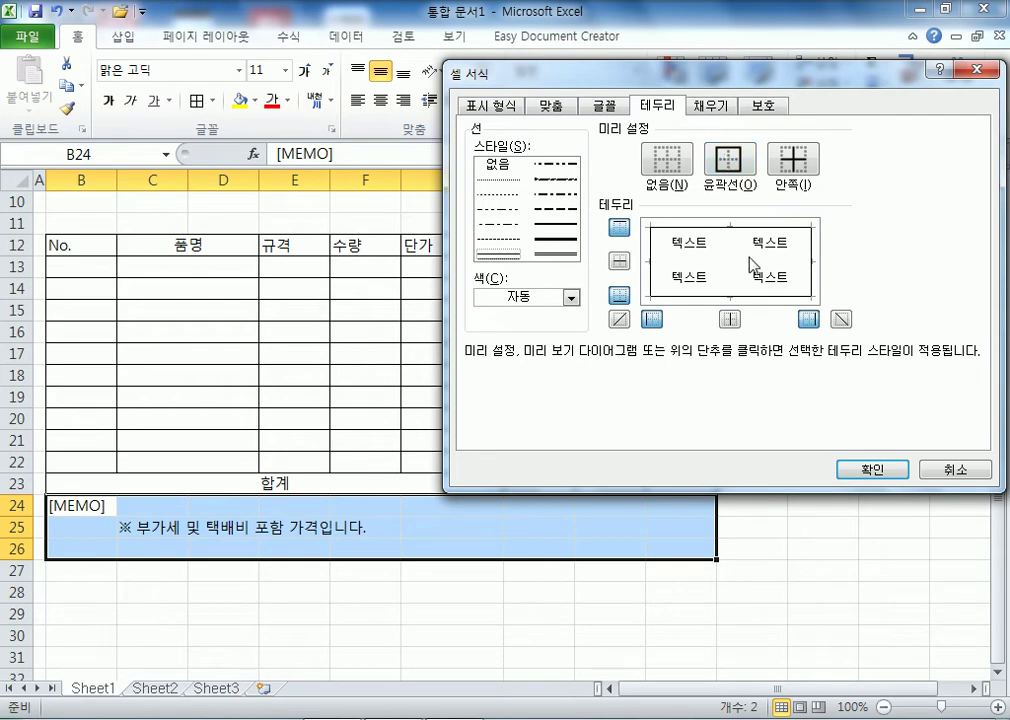
pyautogui.click(846, 469)
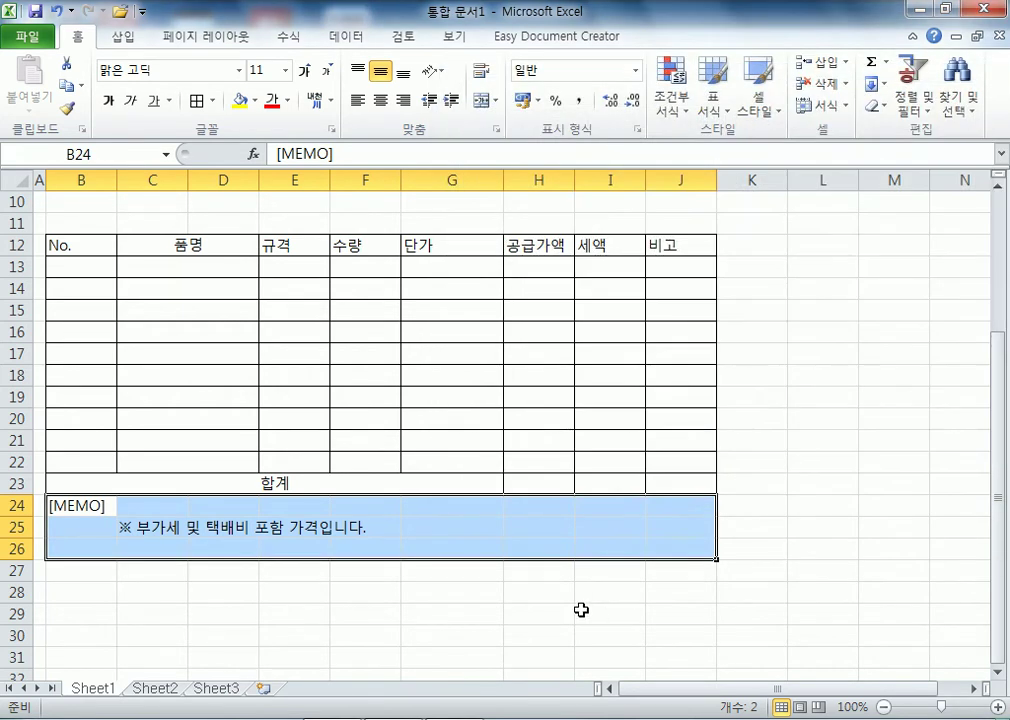
pyautogui.click(580, 616)
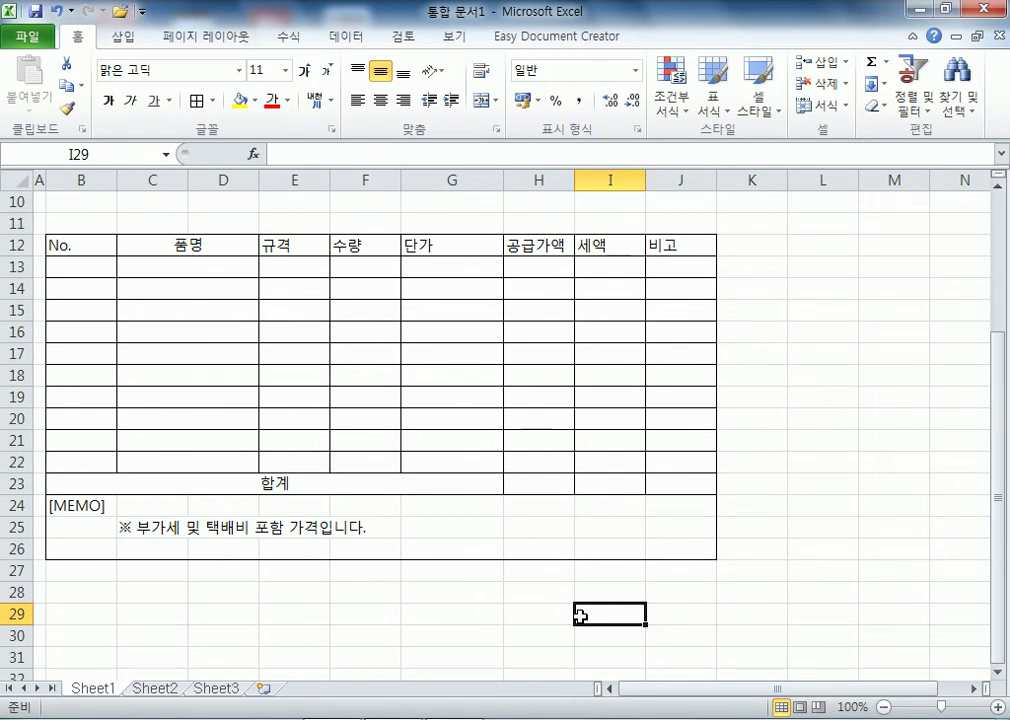
# Centre the contents of the item table B12:J23 horizontally
pyautogui.scroll(1, 580, 616)
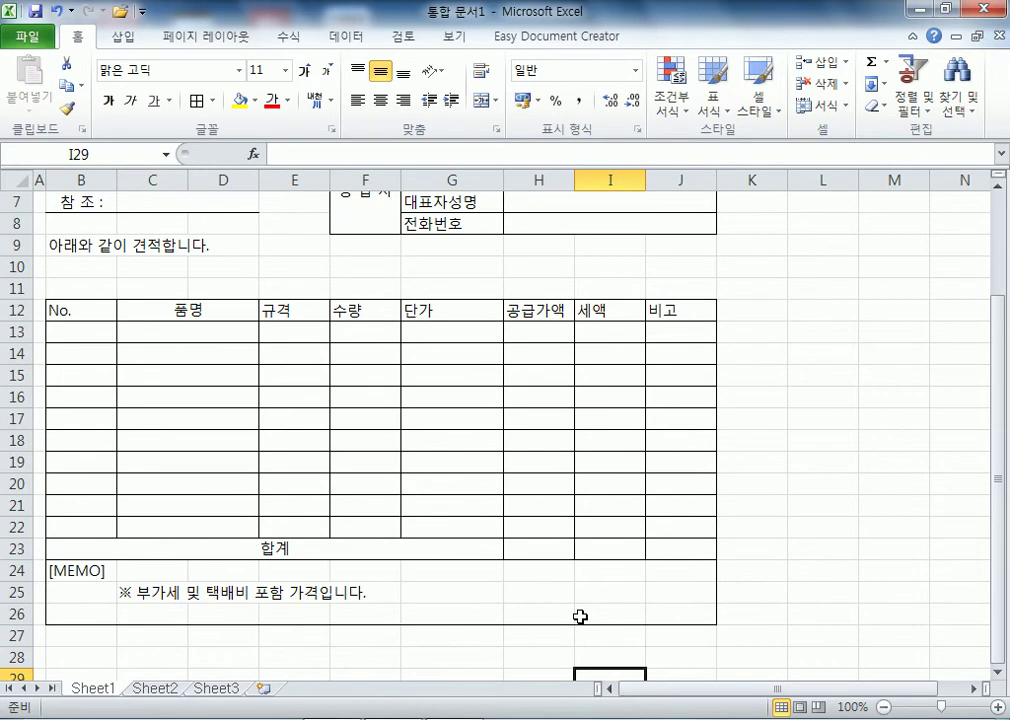
pyautogui.moveTo(105, 310); pyautogui.dragTo(658, 530)
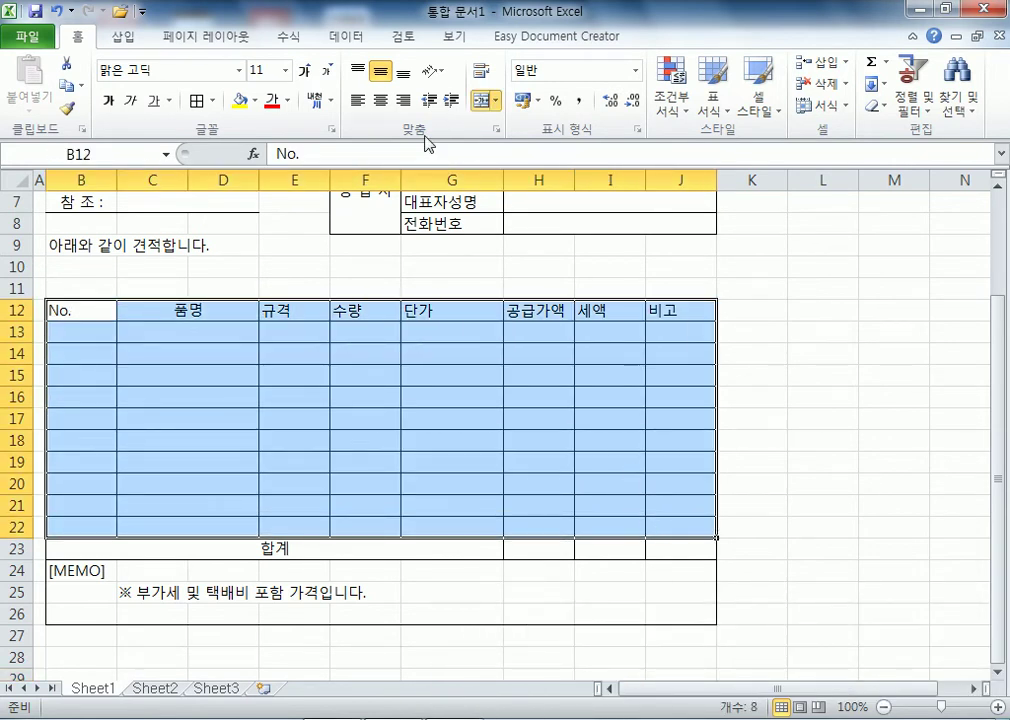
pyautogui.moveTo(99, 311); pyautogui.dragTo(662, 557)
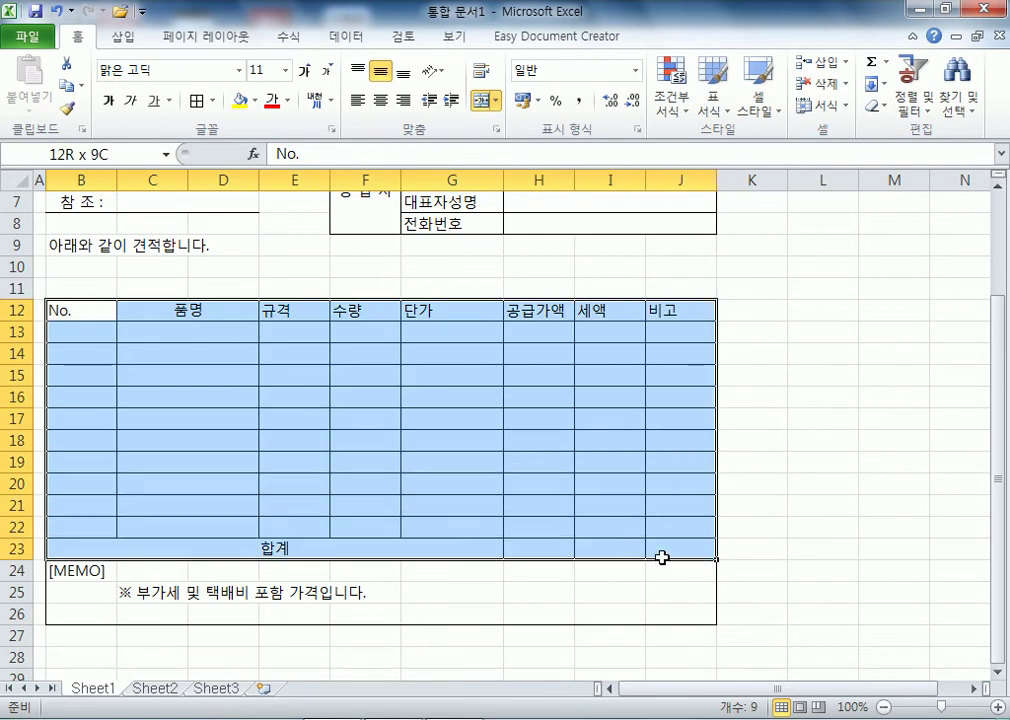
pyautogui.click(380, 100)
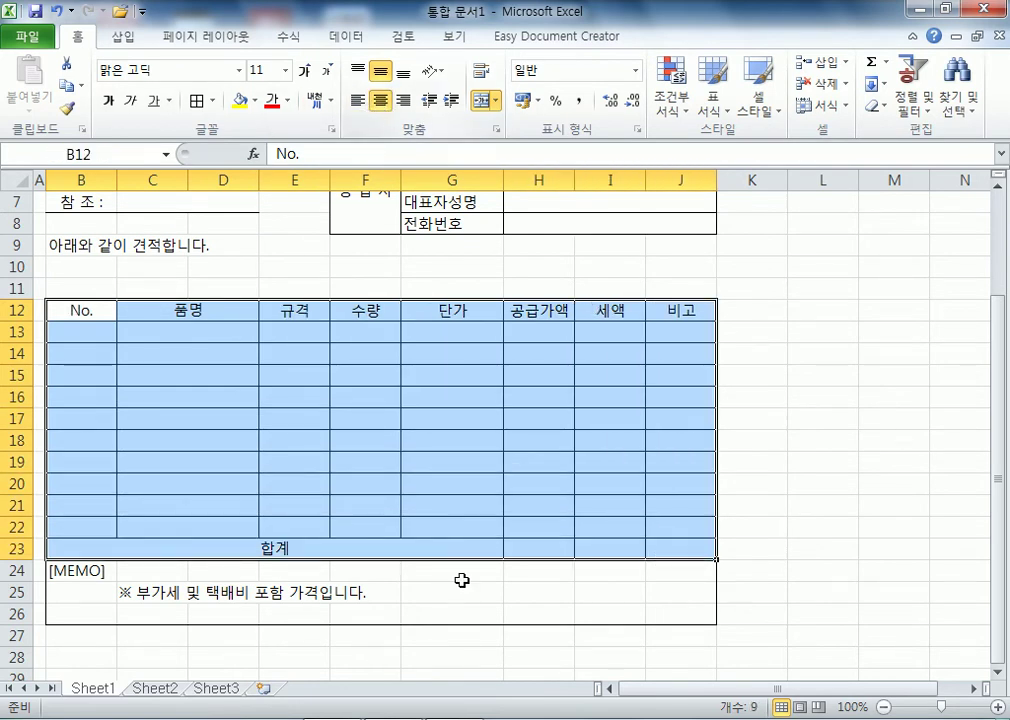
pyautogui.click(382, 101)
pyautogui.click(382, 101)
pyautogui.moveTo(101, 314); pyautogui.dragTo(670, 546)
pyautogui.click(389, 102)
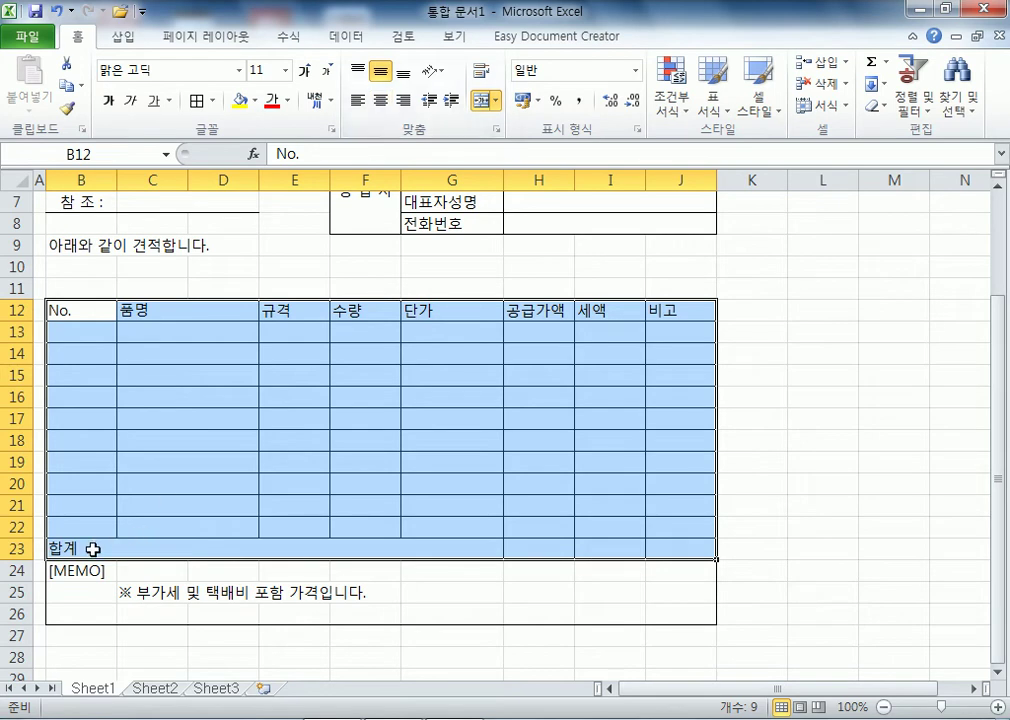
pyautogui.click(380, 101)
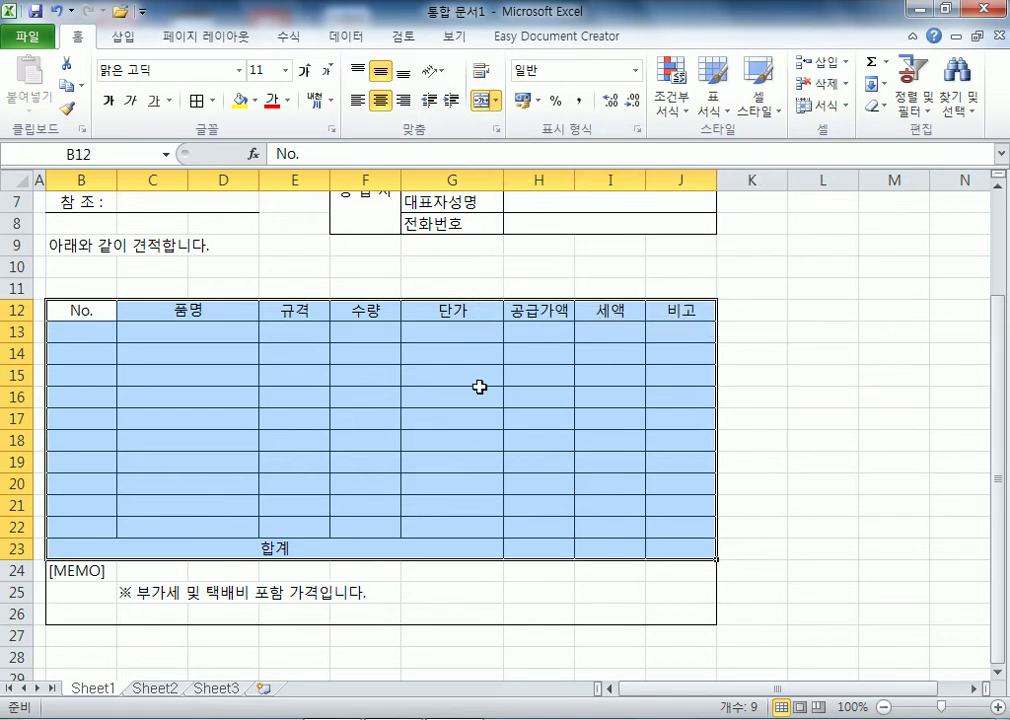
# Unmerge the cells within B12:J23, try merging the whole range into one cell, and undo that merge
pyautogui.click(483, 100)
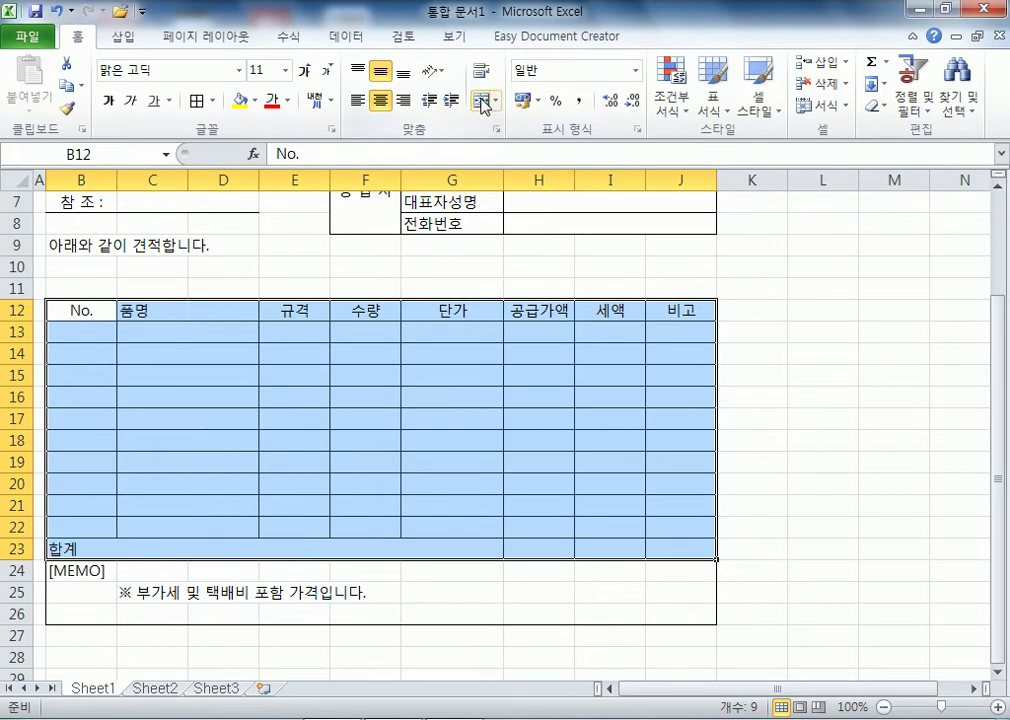
pyautogui.click(484, 101)
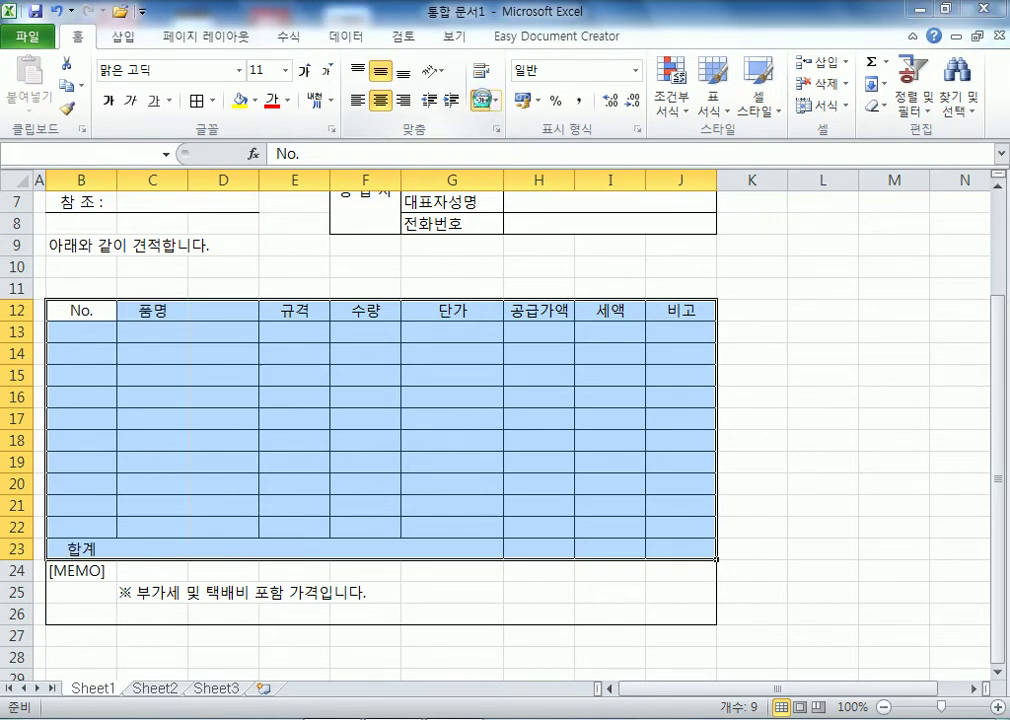
pyautogui.click(450, 431)
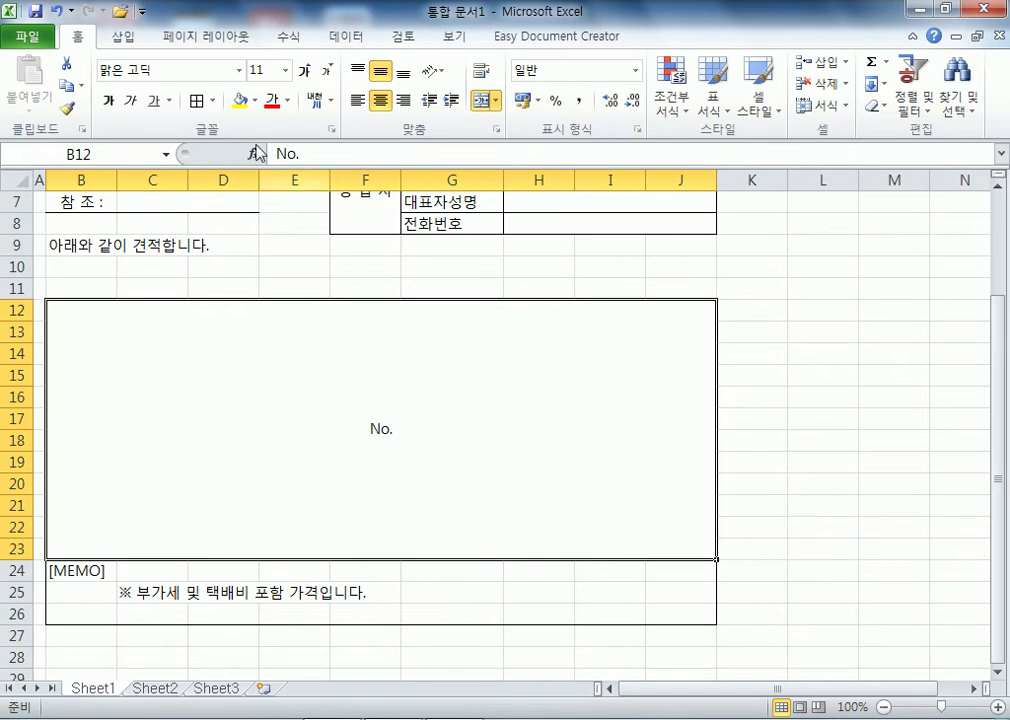
pyautogui.click(58, 12)
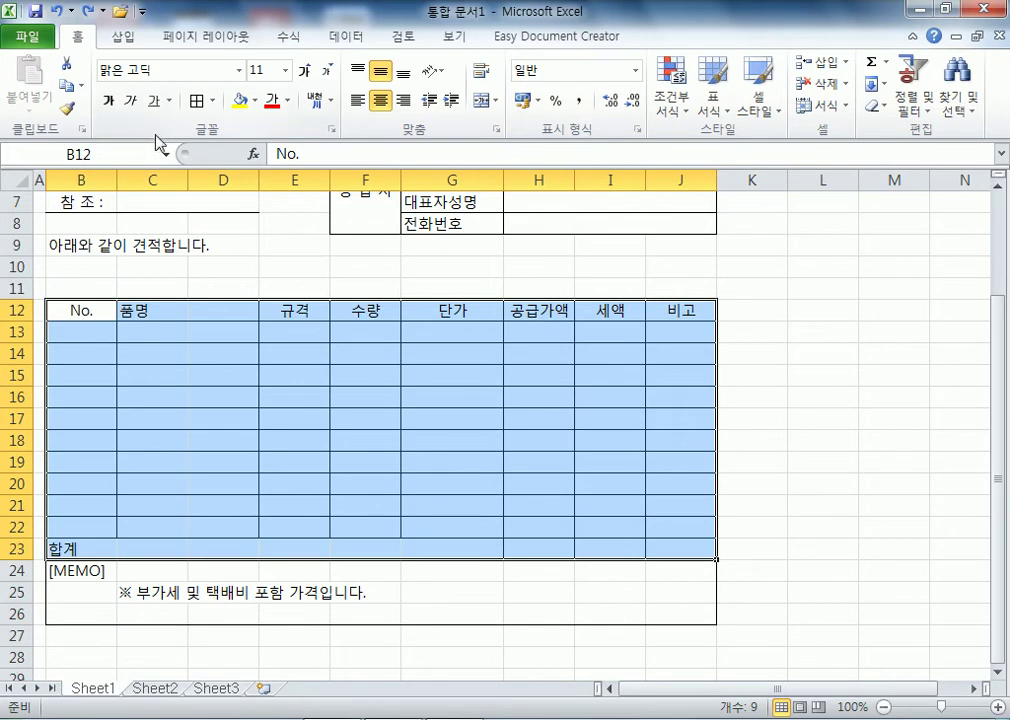
# Centre the contents of B12:J23 again and merge columns C and D within each row from 12 to 22
pyautogui.click(379, 104)
pyautogui.click(379, 104)
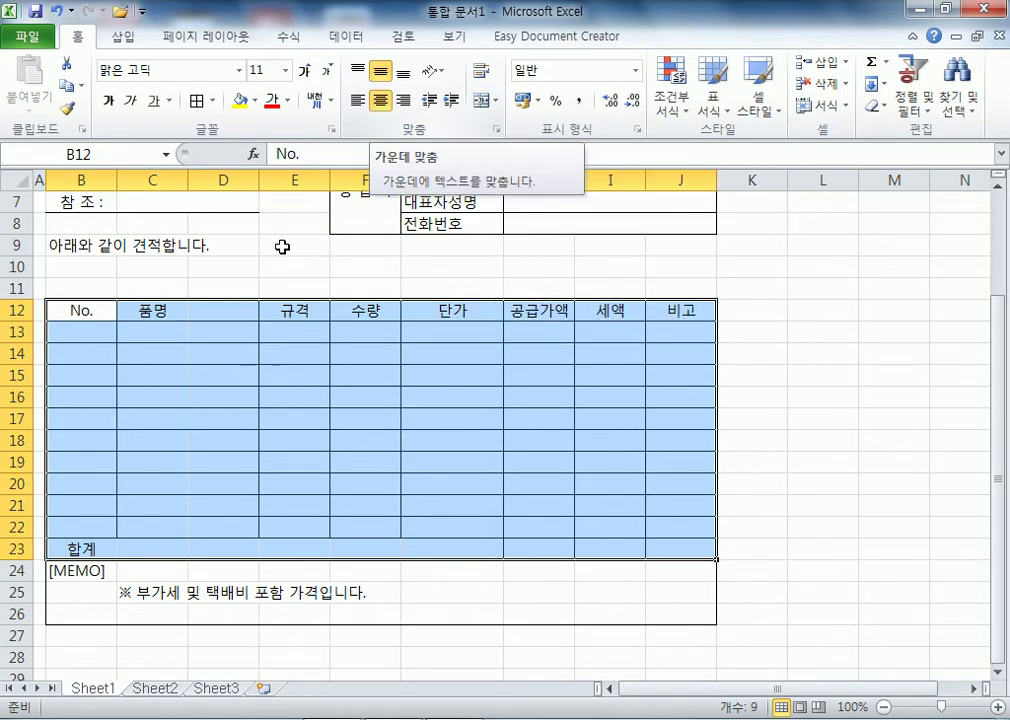
pyautogui.moveTo(185, 321); pyautogui.dragTo(256, 537)
pyautogui.click(483, 101)
pyautogui.click(484, 101)
# Merge and centre the 합계 label across B23:G23
pyautogui.moveTo(79, 548); pyautogui.dragTo(480, 550)
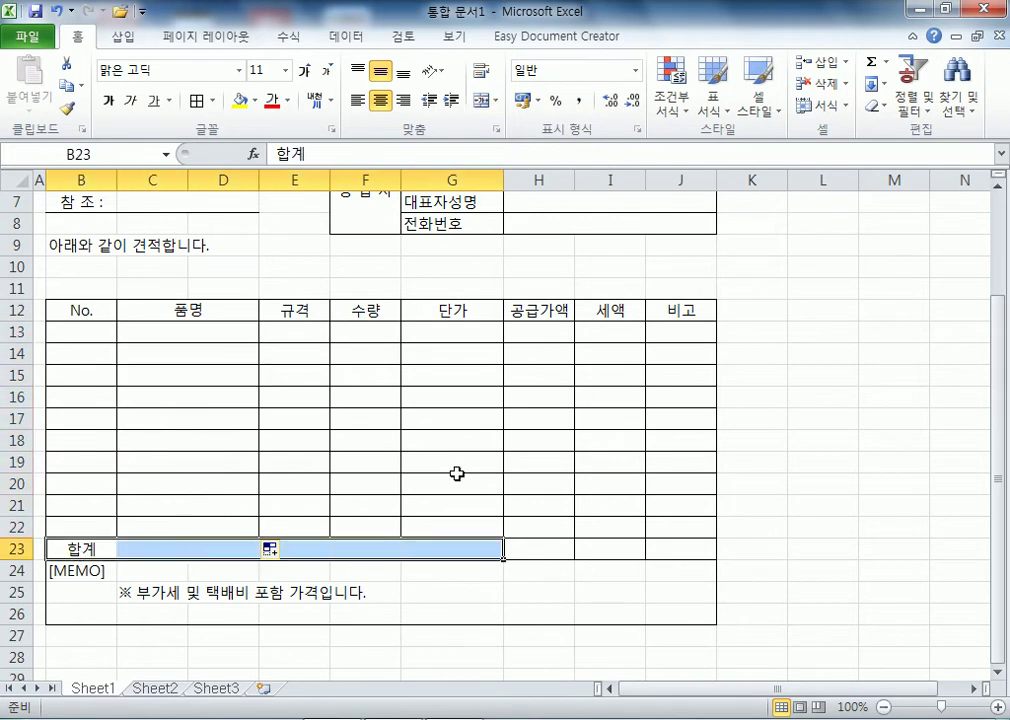
pyautogui.click(483, 101)
pyautogui.click(546, 547)
pyautogui.click(609, 547)
pyautogui.click(190, 334)
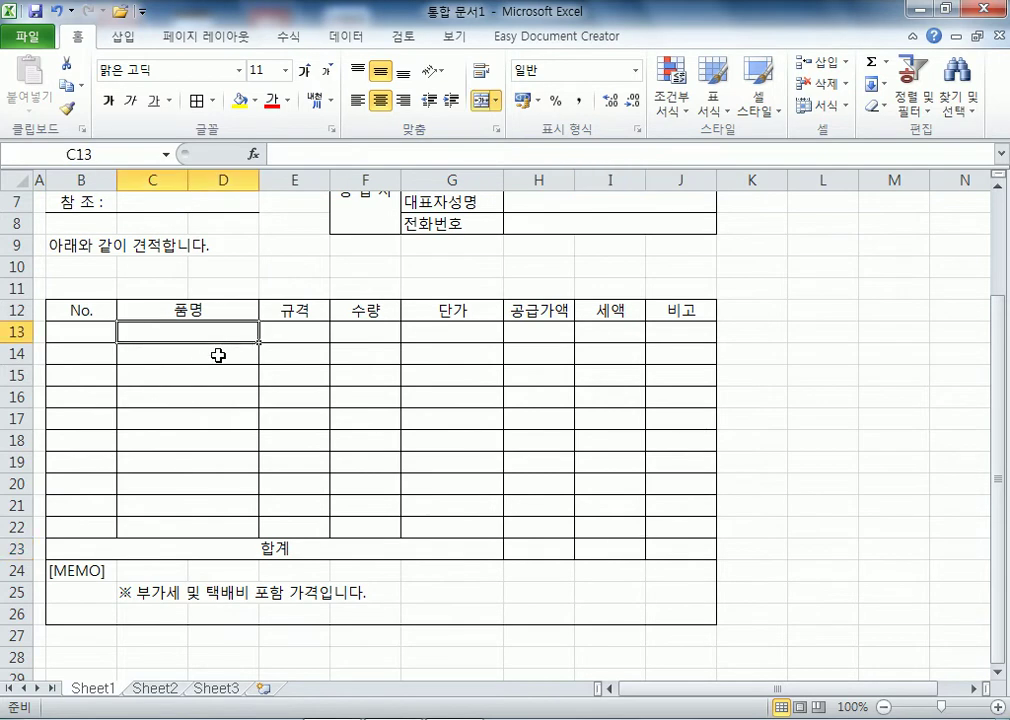
# Apply outline and inside borders to the empty row B11:J11 above the item table headers
pyautogui.scroll(2, 218, 355)
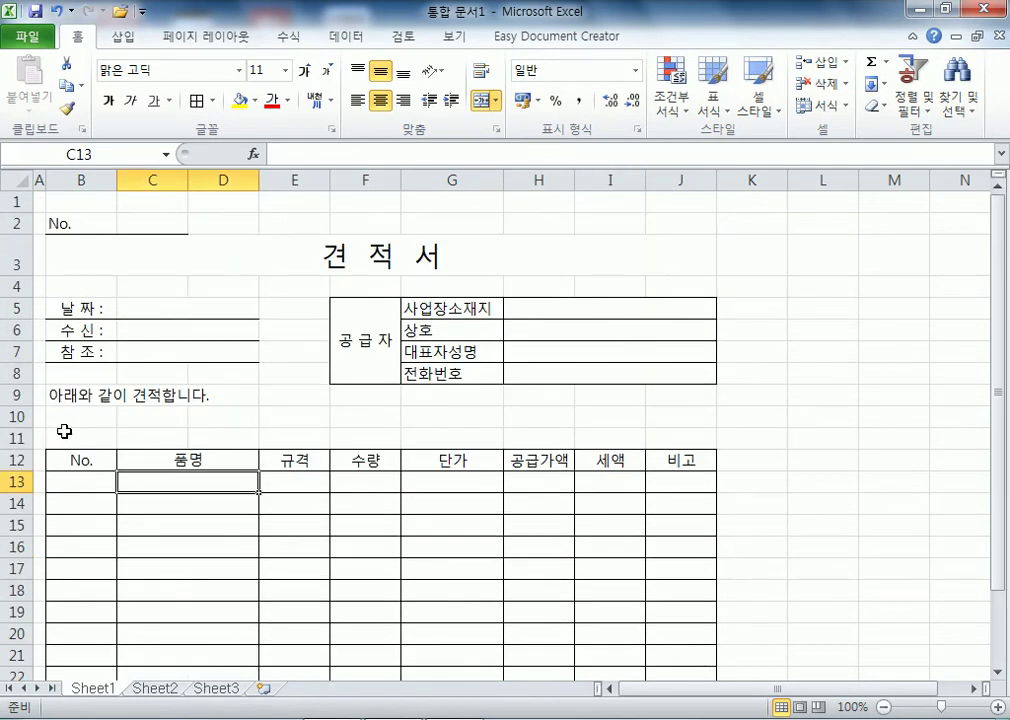
pyautogui.click(66, 438)
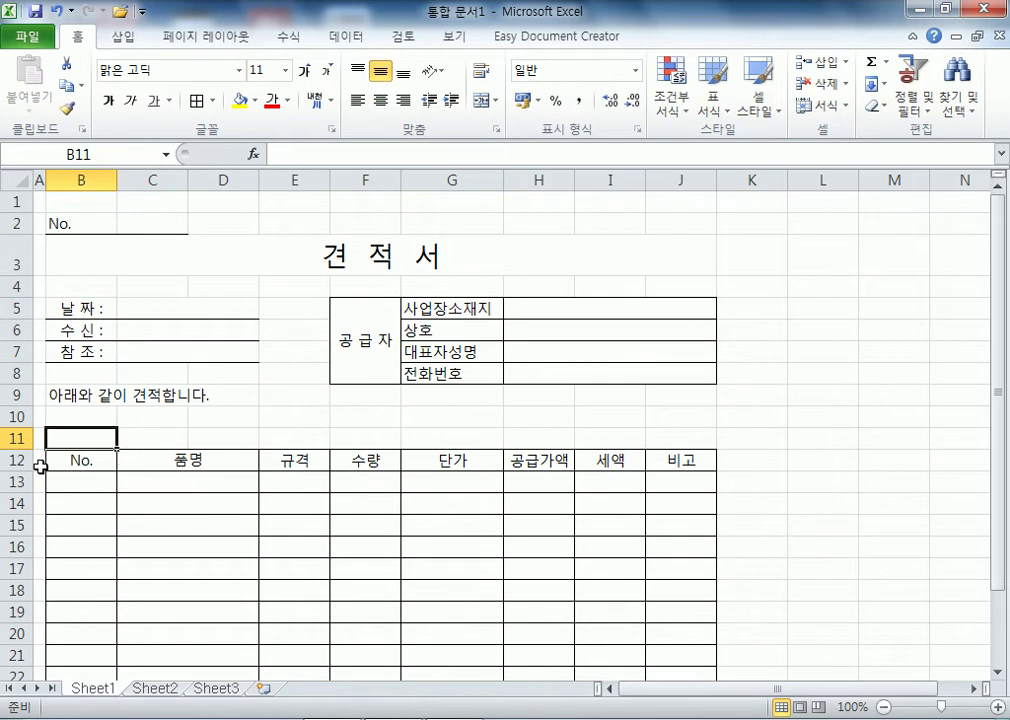
pyautogui.moveTo(78, 440); pyautogui.dragTo(669, 440)
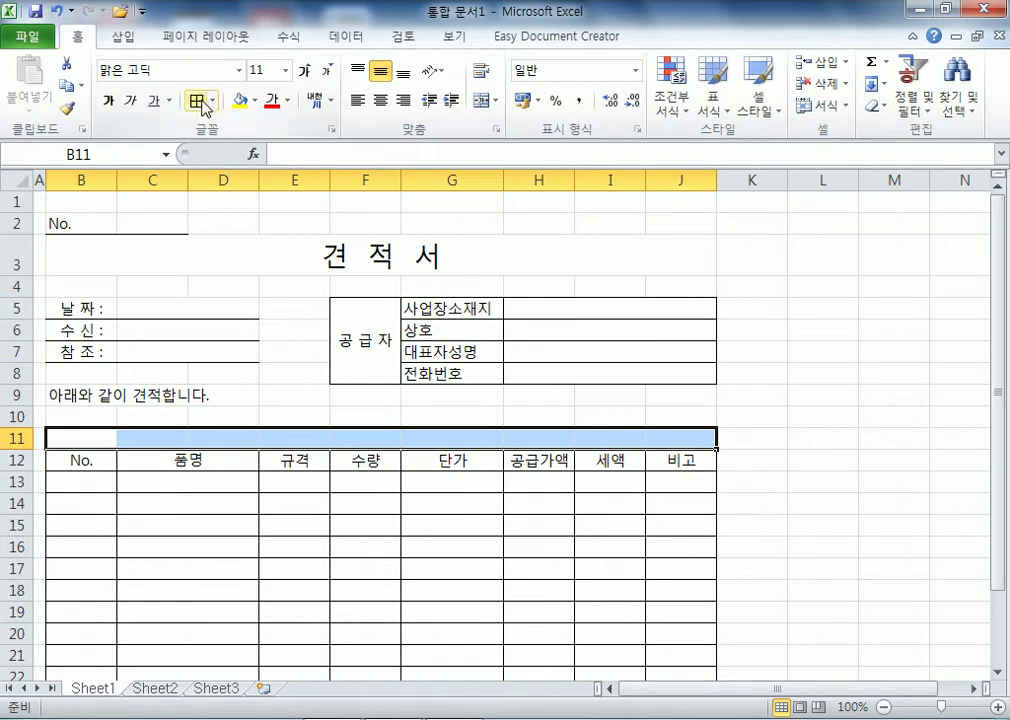
pyautogui.hotkey('ctrl', '1')
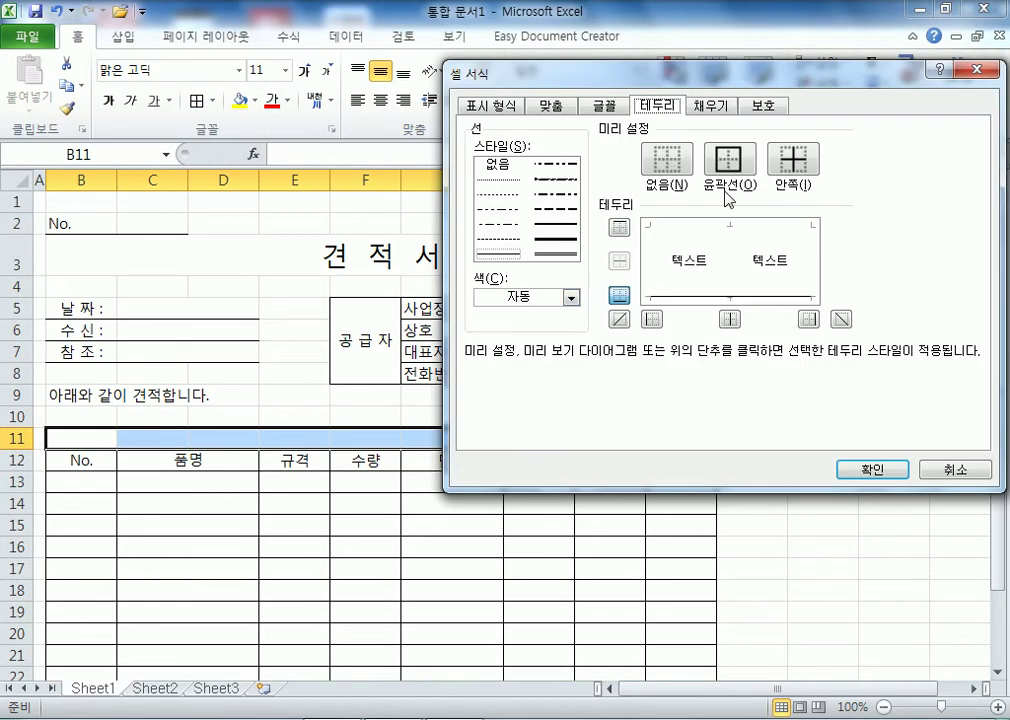
pyautogui.click(795, 160)
pyautogui.click(874, 469)
pyautogui.click(173, 572)
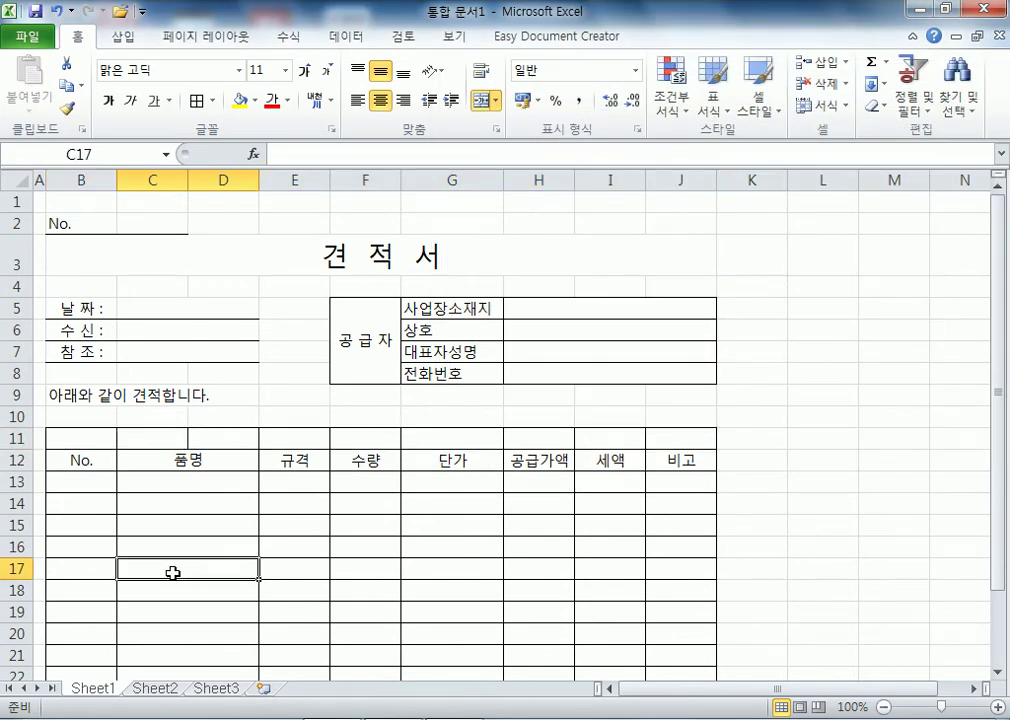
pyautogui.moveTo(85, 438); pyautogui.dragTo(690, 437)
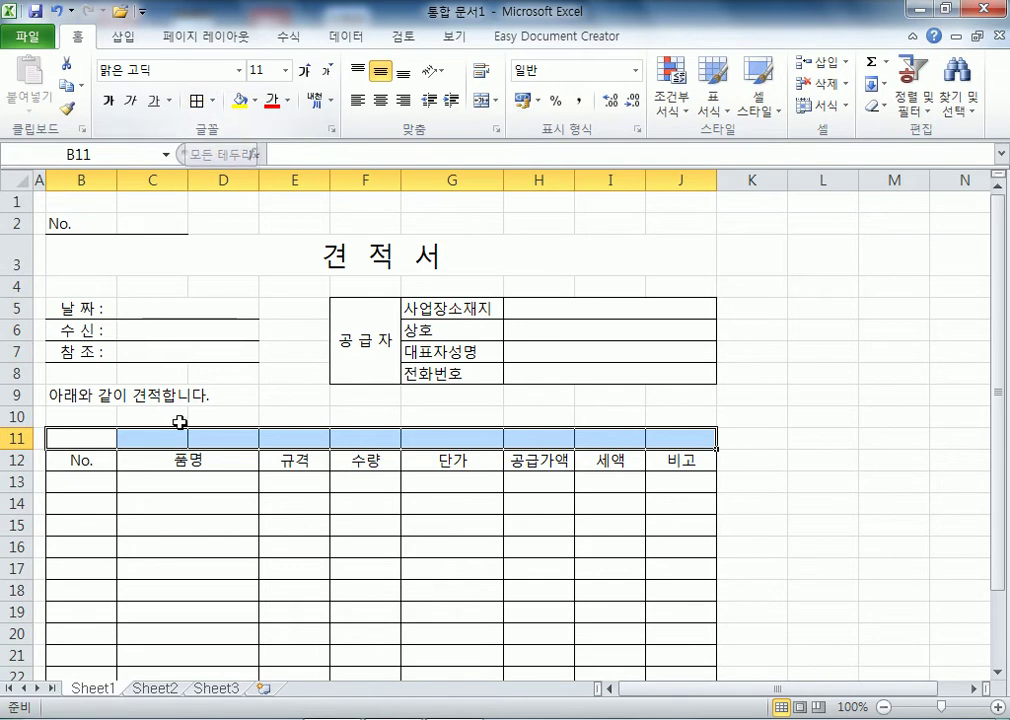
pyautogui.click(305, 438)
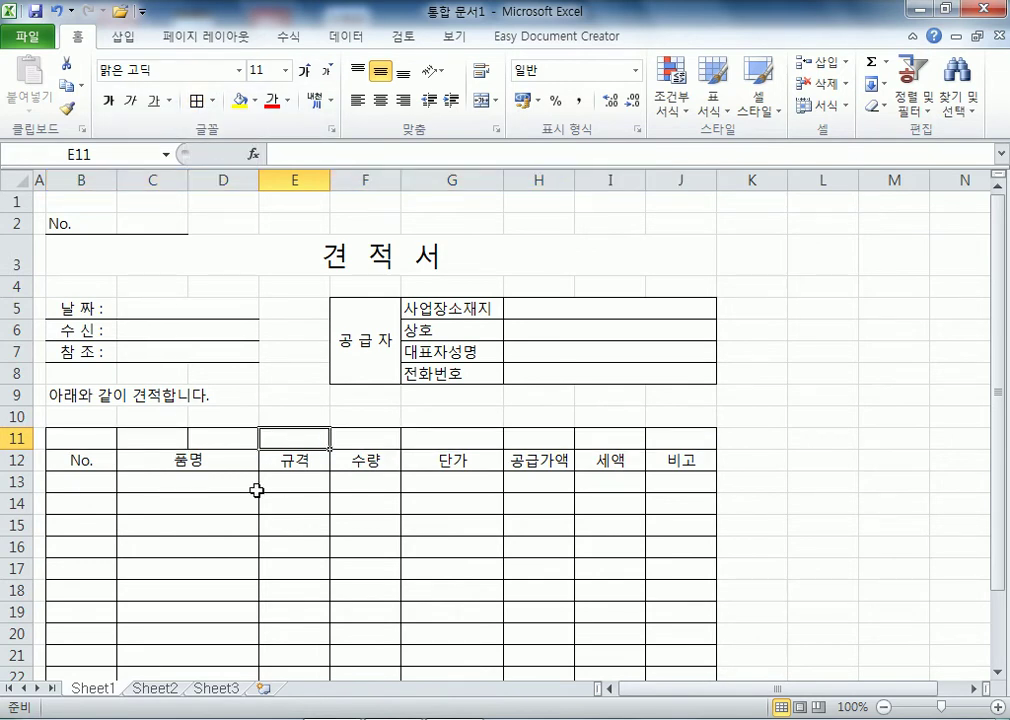
# Merge and centre B11:C11 at the start of the bordered row above the headers
pyautogui.moveTo(85, 437); pyautogui.dragTo(149, 436)
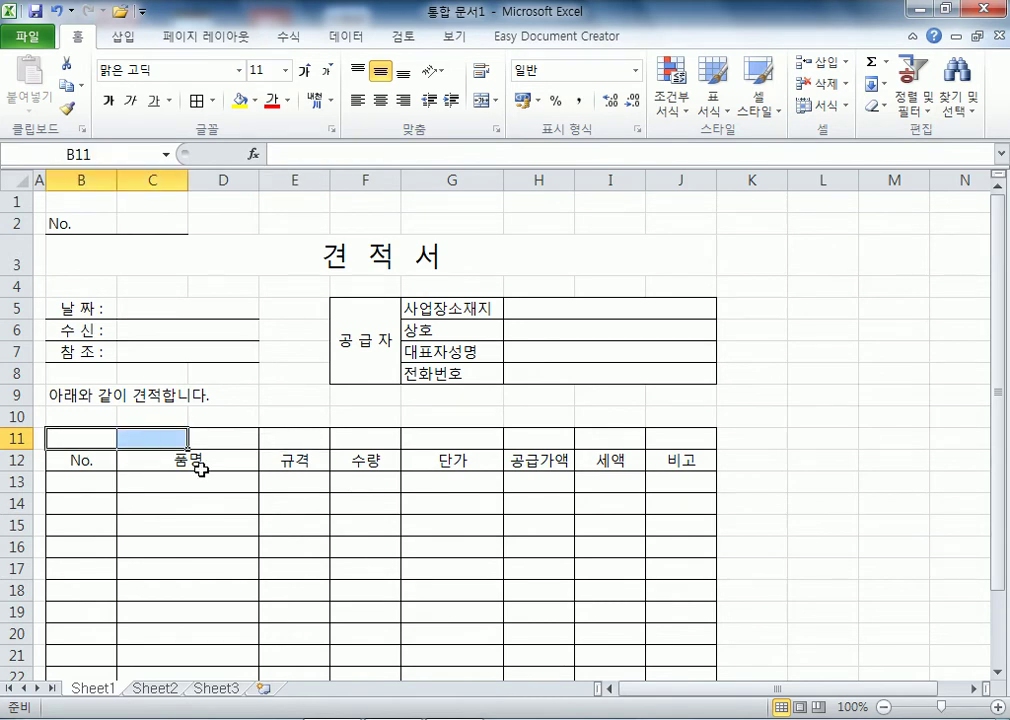
pyautogui.scroll(-3, 246, 483)
pyautogui.scroll(2, 246, 483)
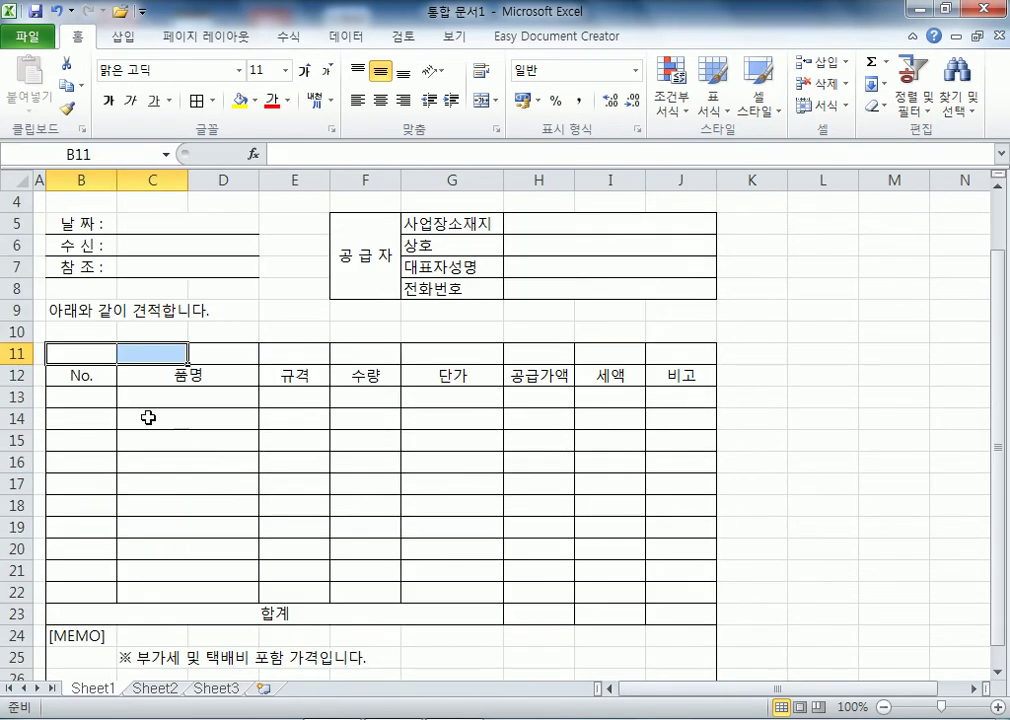
pyautogui.click(102, 355)
pyautogui.moveTo(102, 355); pyautogui.dragTo(153, 354)
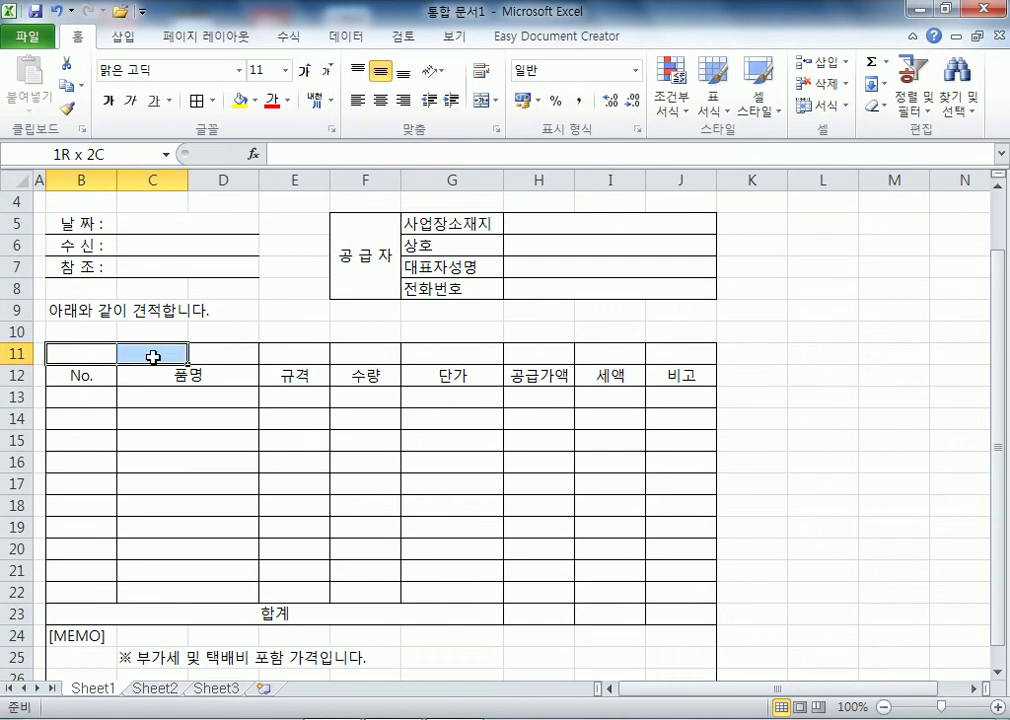
pyautogui.click(482, 101)
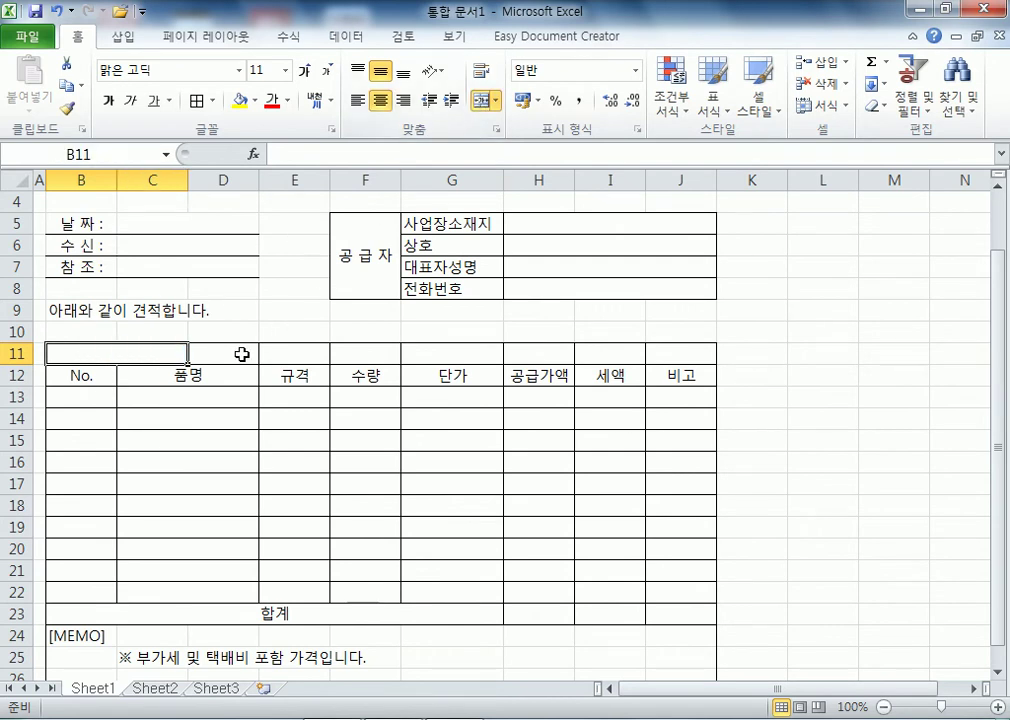
# Merge and centre D11:H11 and I11:J11 in the bordered row above the item table headers
pyautogui.moveTo(232, 354); pyautogui.dragTo(518, 356)
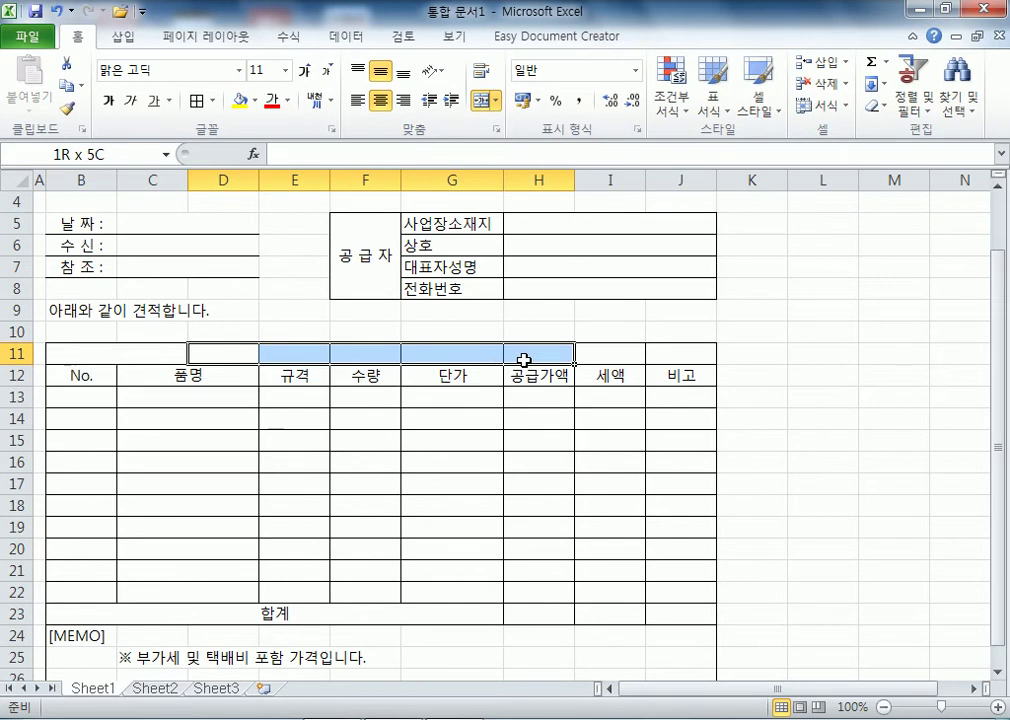
pyautogui.click(482, 101)
pyautogui.moveTo(597, 354); pyautogui.dragTo(663, 351)
pyautogui.click(482, 101)
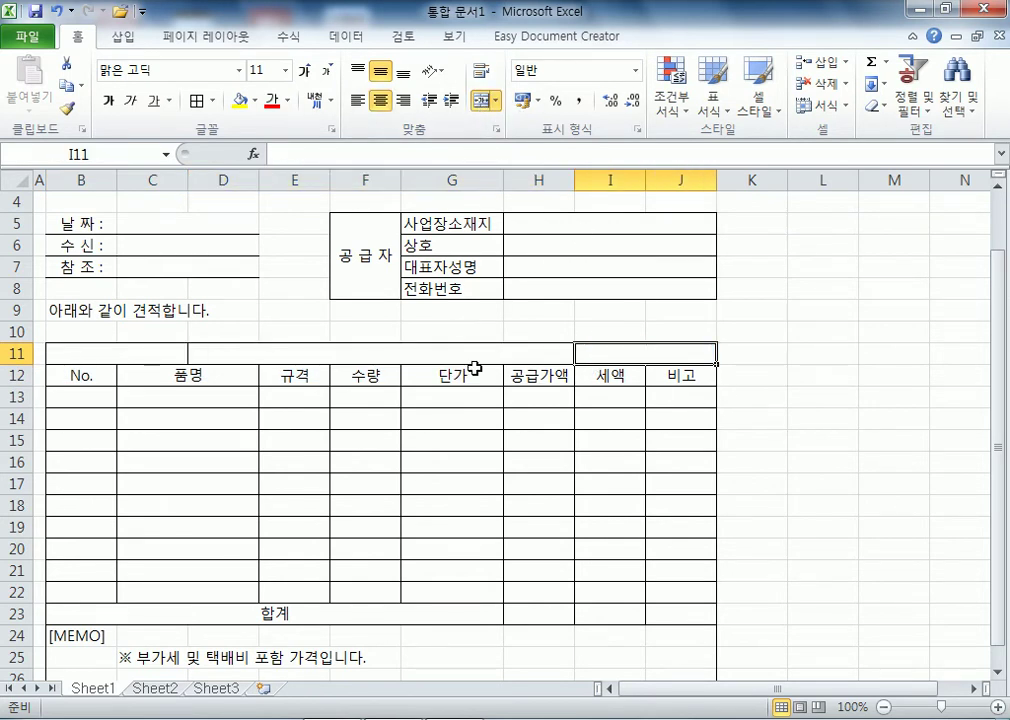
pyautogui.click(375, 468)
pyautogui.click(147, 353)
pyautogui.click(300, 356)
pyautogui.click(628, 351)
pyautogui.click(153, 351)
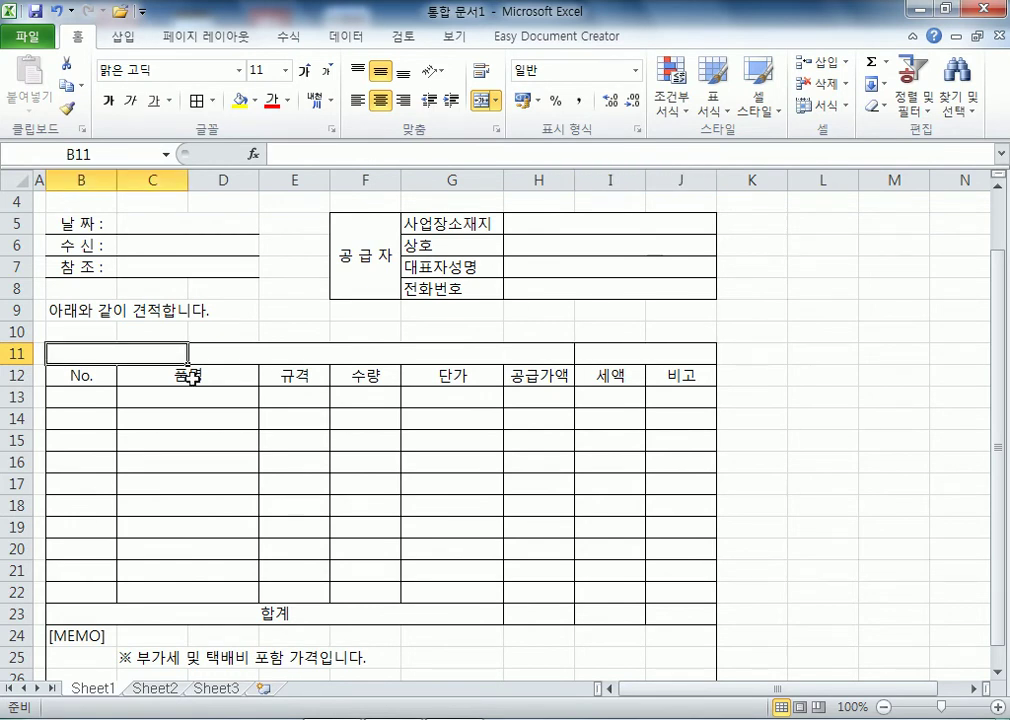
pyautogui.scroll(2, 192, 378)
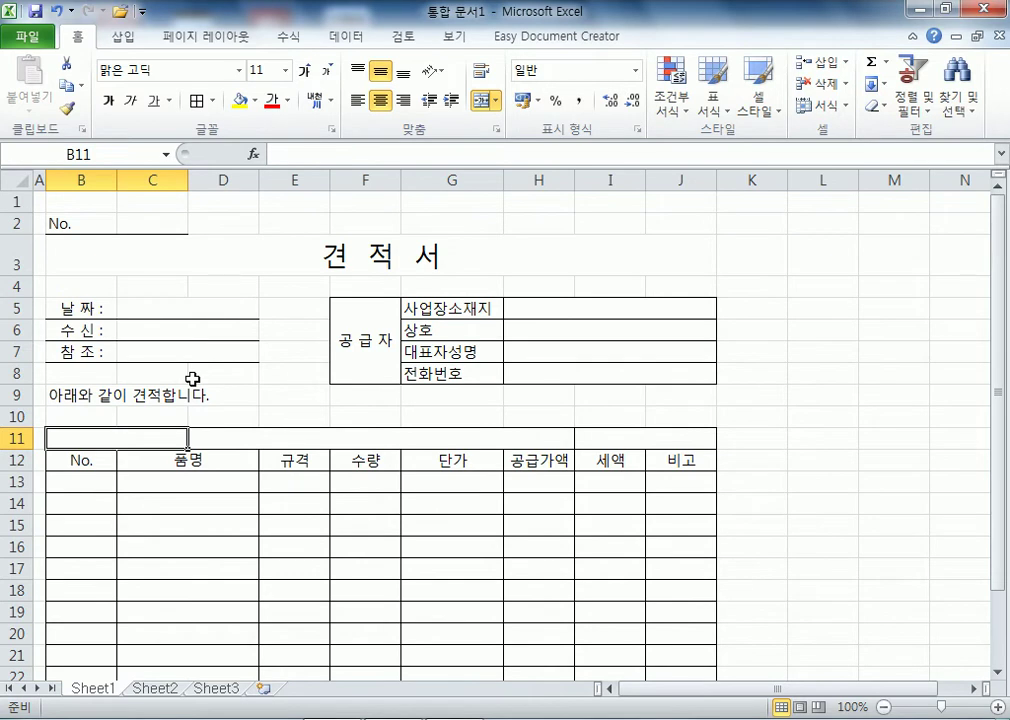
pyautogui.click(345, 343)
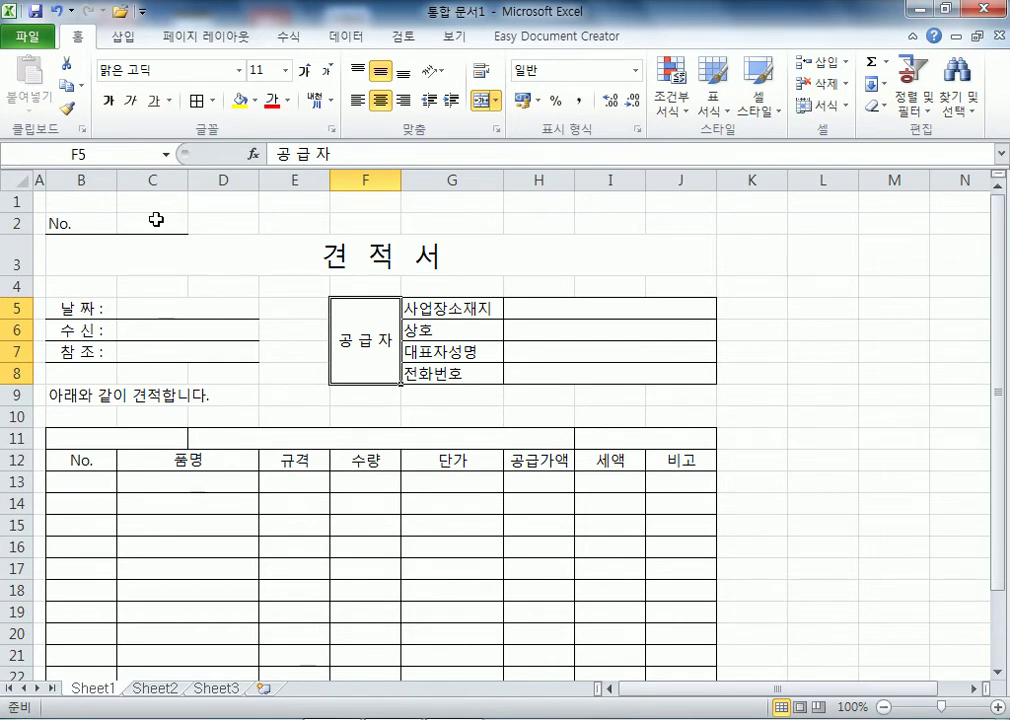
pyautogui.click(22, 38)
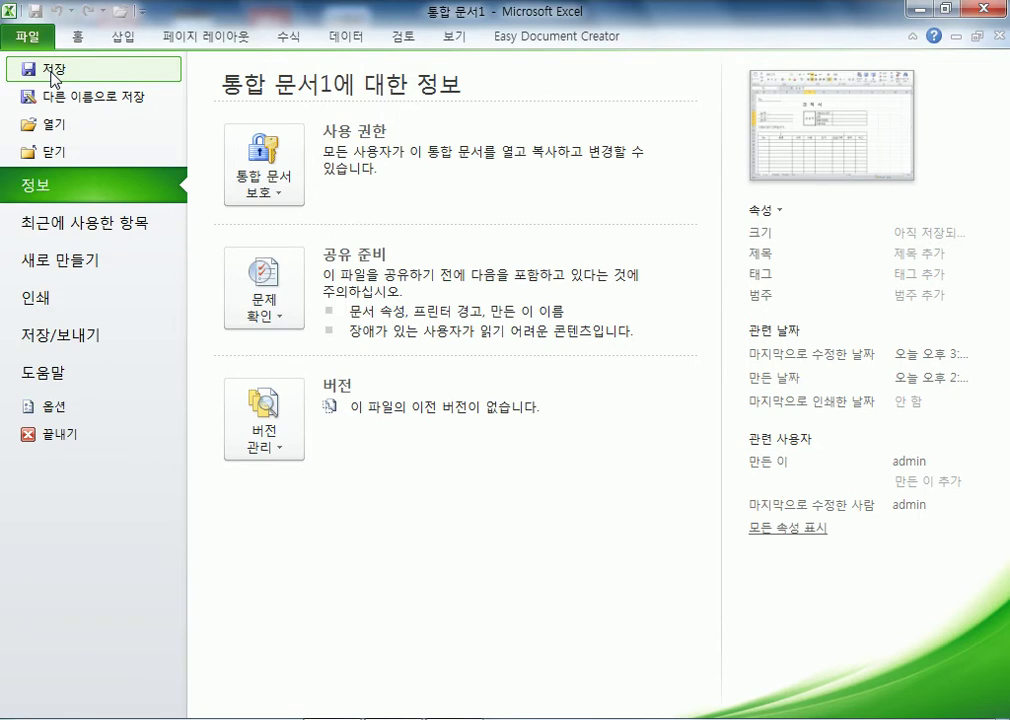
pyautogui.click(51, 74)
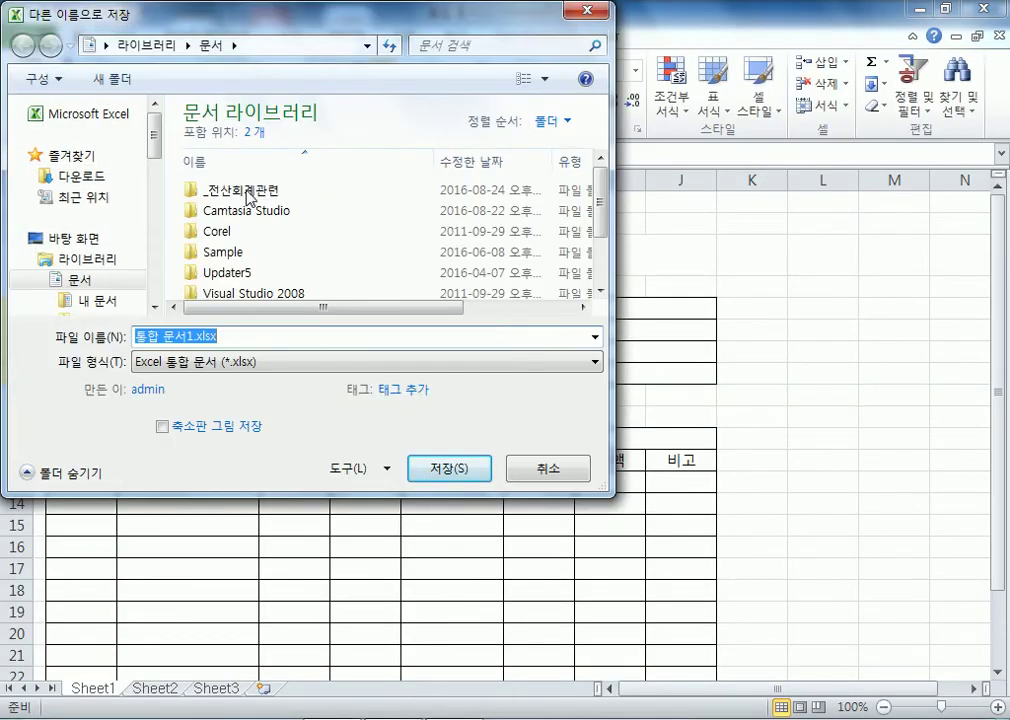
pyautogui.click(548, 469)
# Save the workbook as 견적서연습 in the 5598-208 folder under Downloads, keeping the Excel workbook format
pyautogui.click(36, 38)
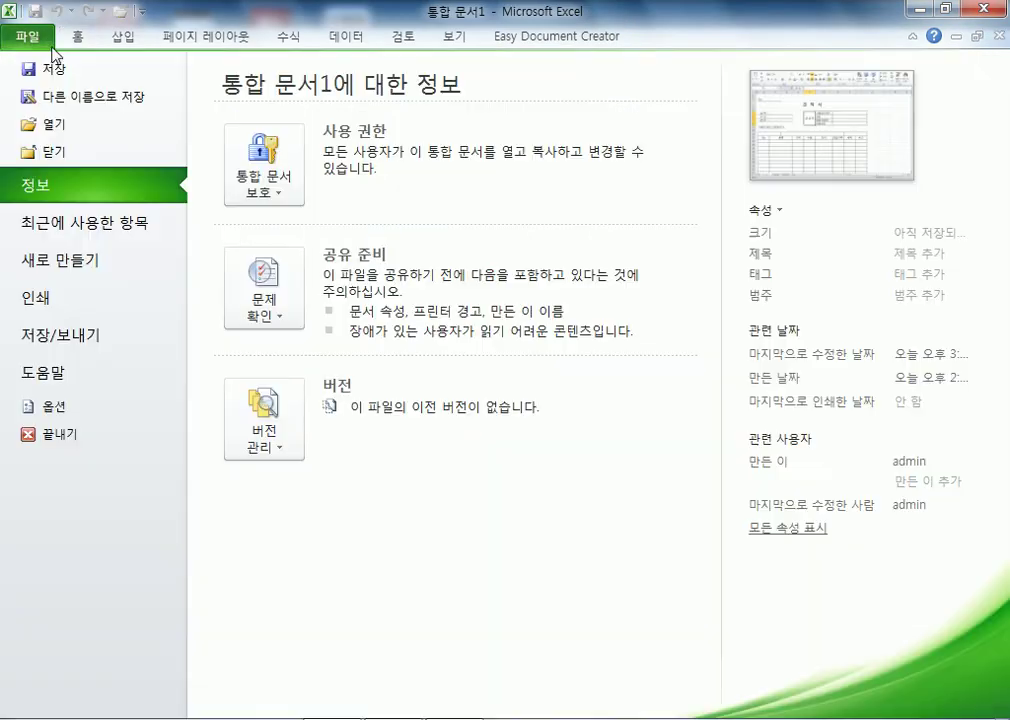
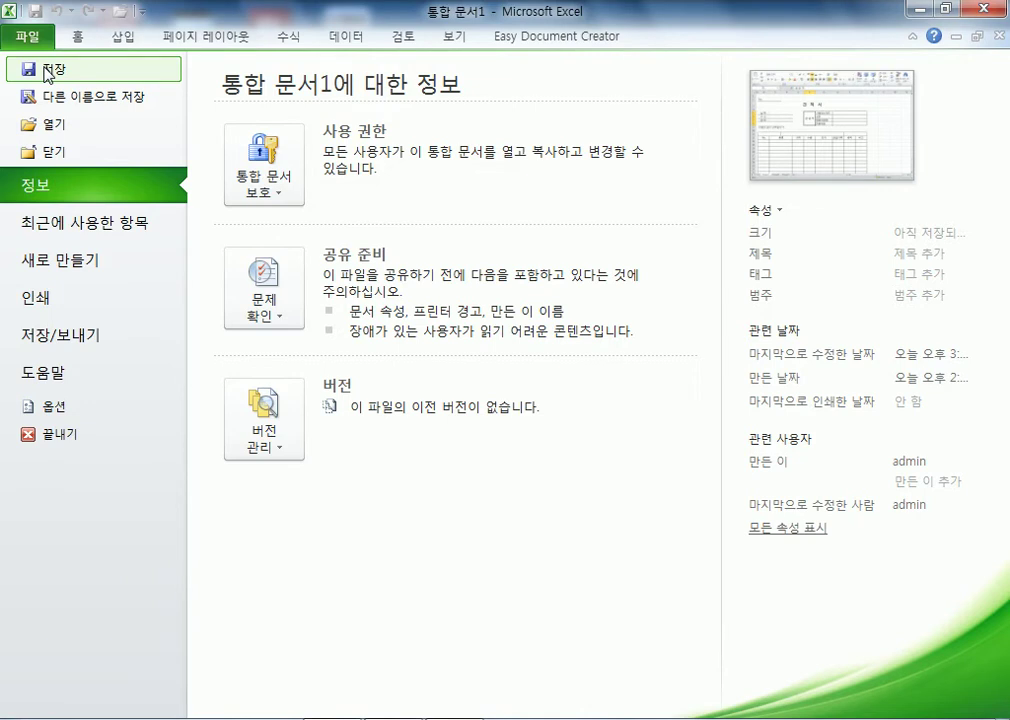
pyautogui.click(85, 101)
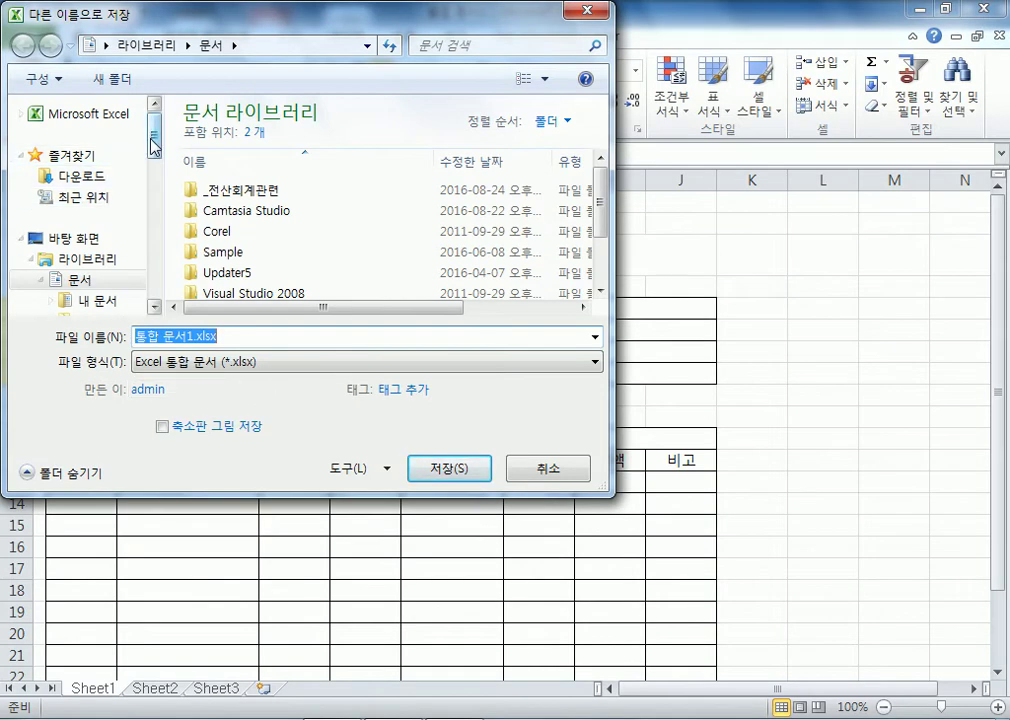
pyautogui.click(88, 176)
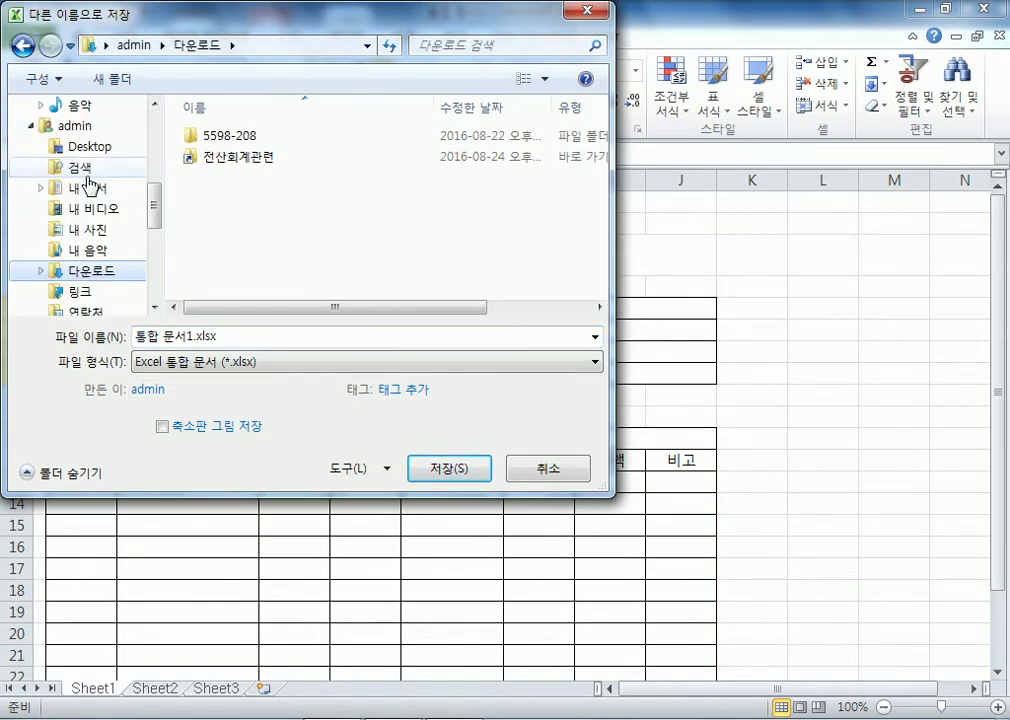
pyautogui.doubleClick(224, 136)
pyautogui.click(262, 340)
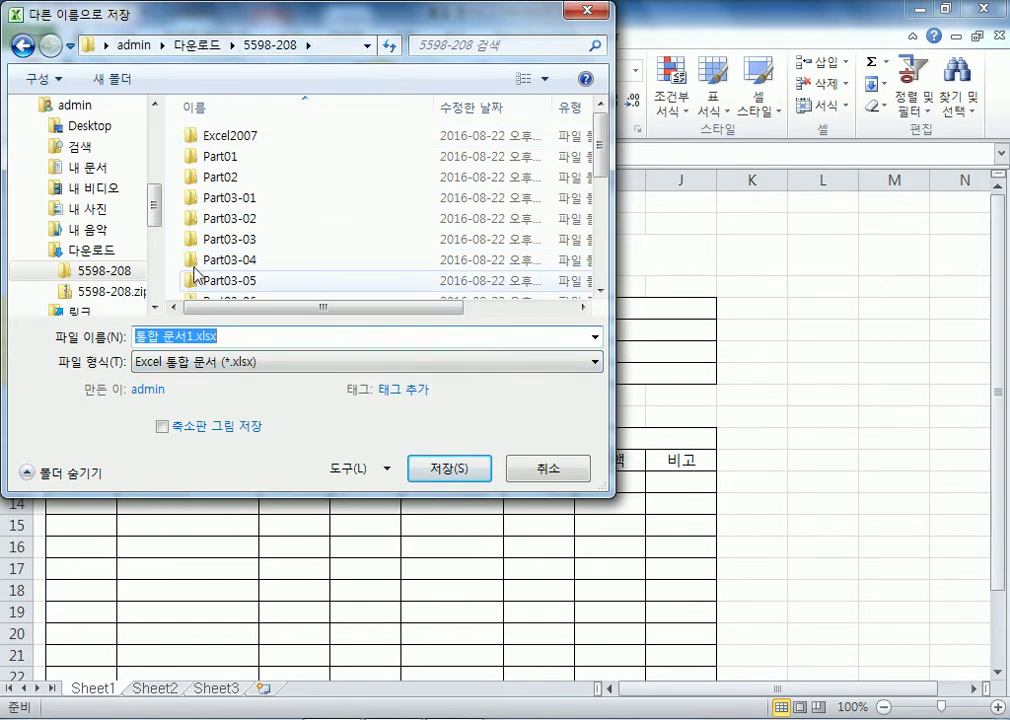
pyautogui.moveTo(240, 338); pyautogui.dragTo(36, 319)
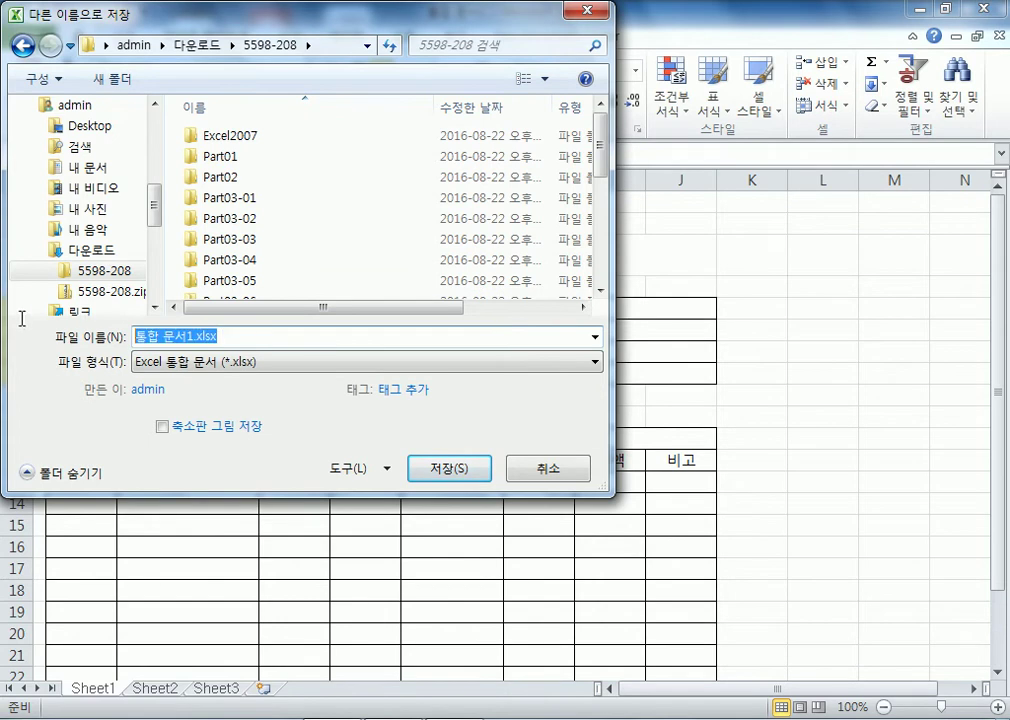
pyautogui.write('견적')
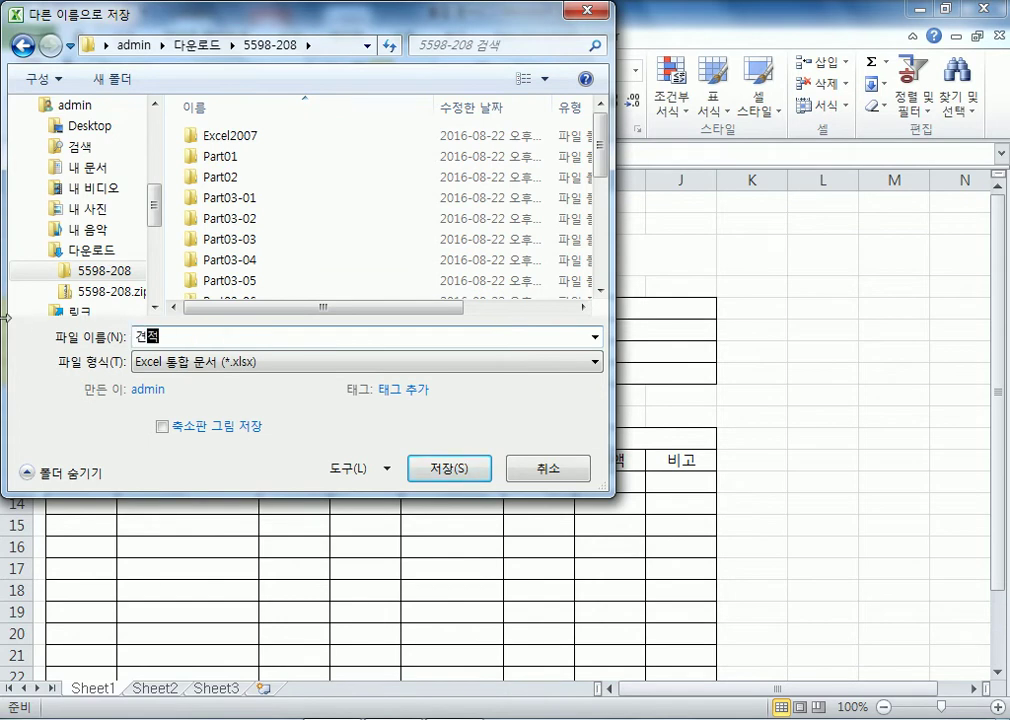
pyautogui.write('서자ㄱ어')
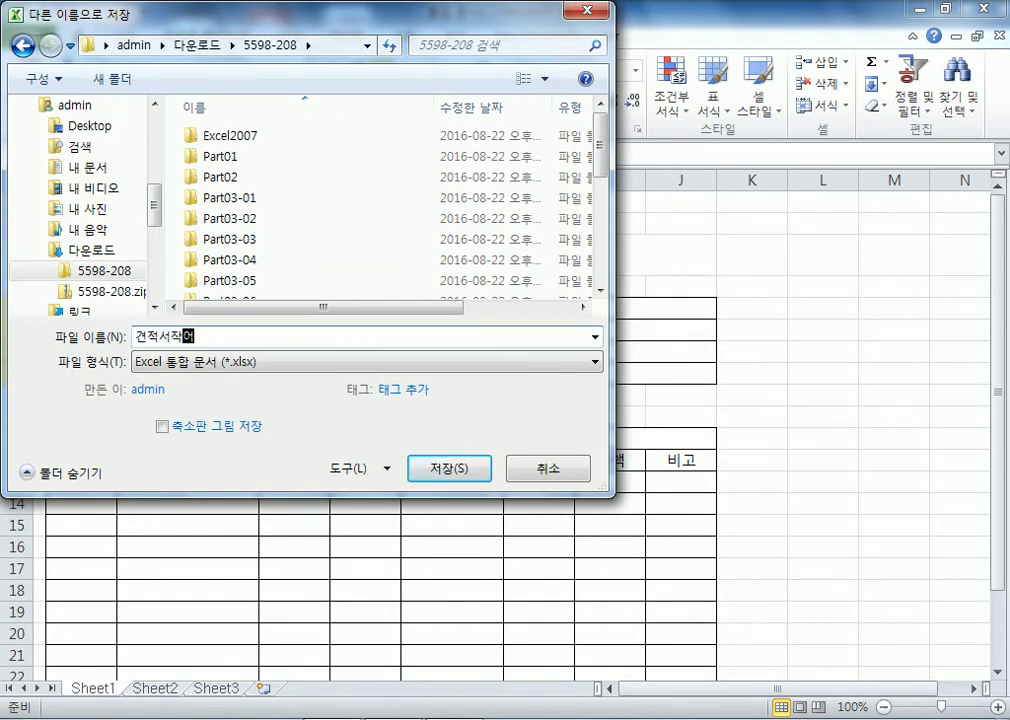
pyautogui.press('BackSpace')
pyautogui.write('연습')
pyautogui.click(430, 475)
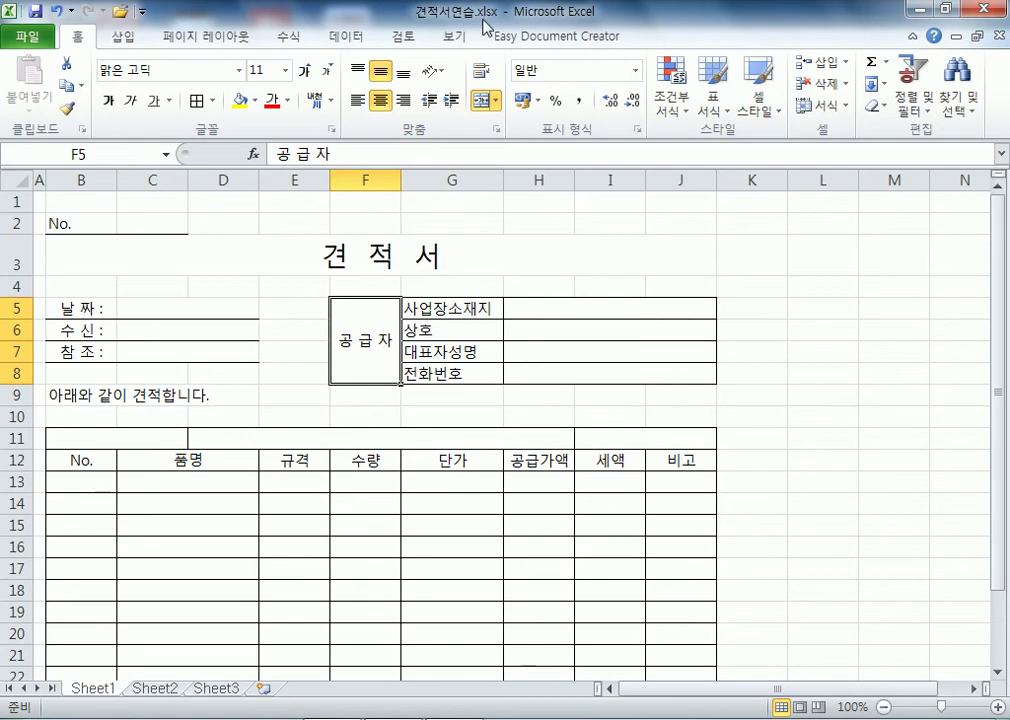
# Close the workbook, restart Microsoft Excel 2010 and reopen 견적서연습.xlsx from the recent files
pyautogui.click(998, 10)
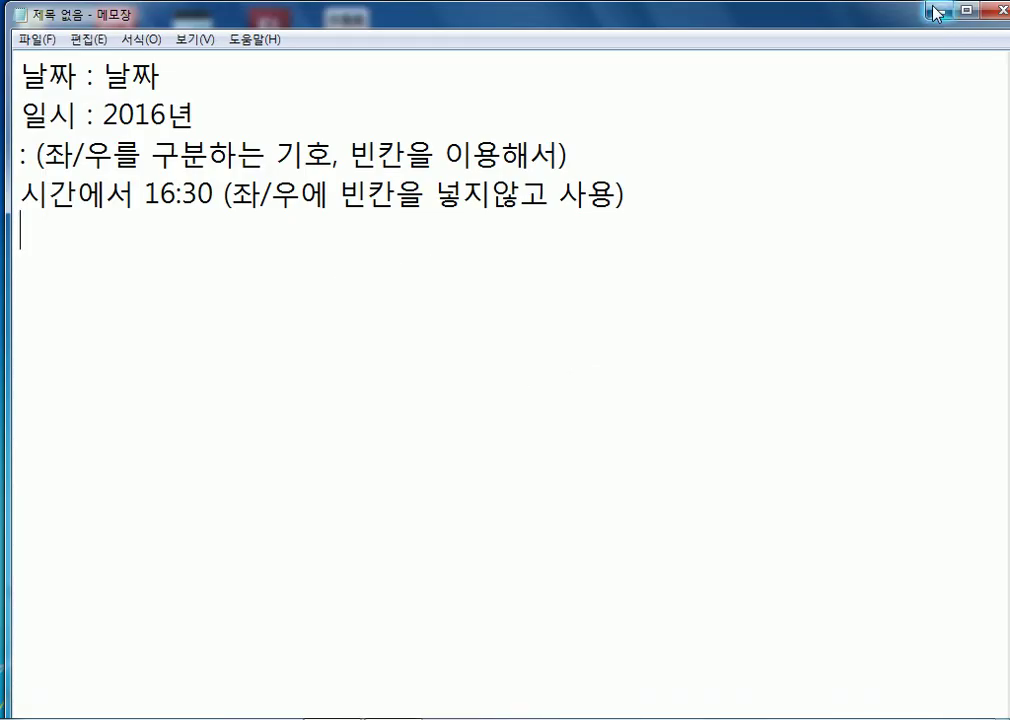
pyautogui.click(936, 11)
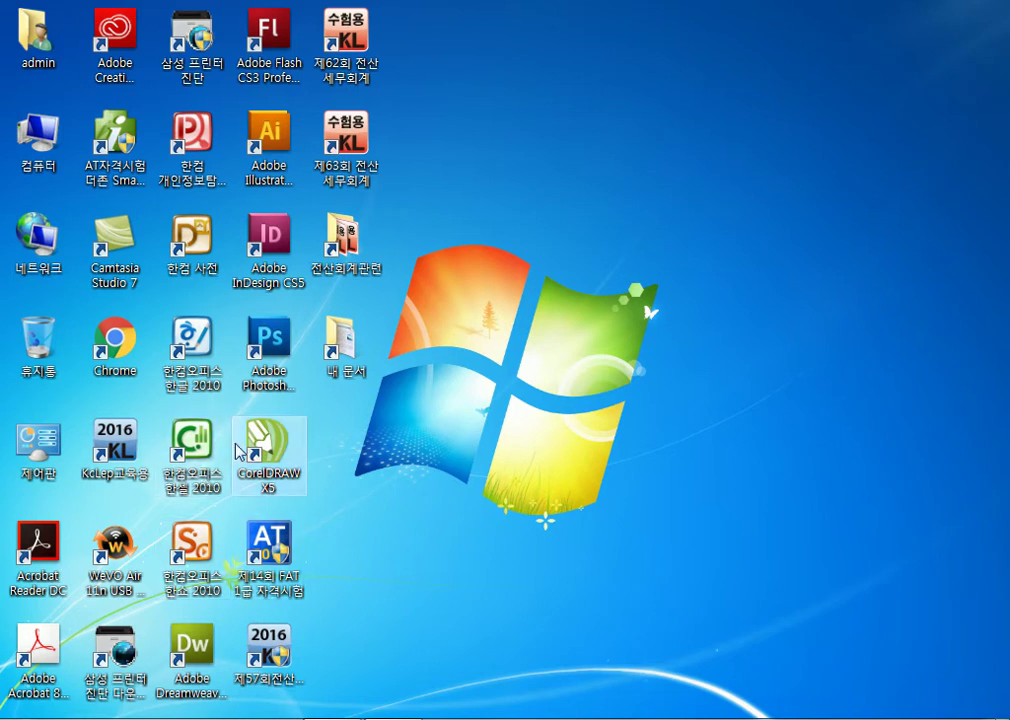
pyautogui.click(25, 715)
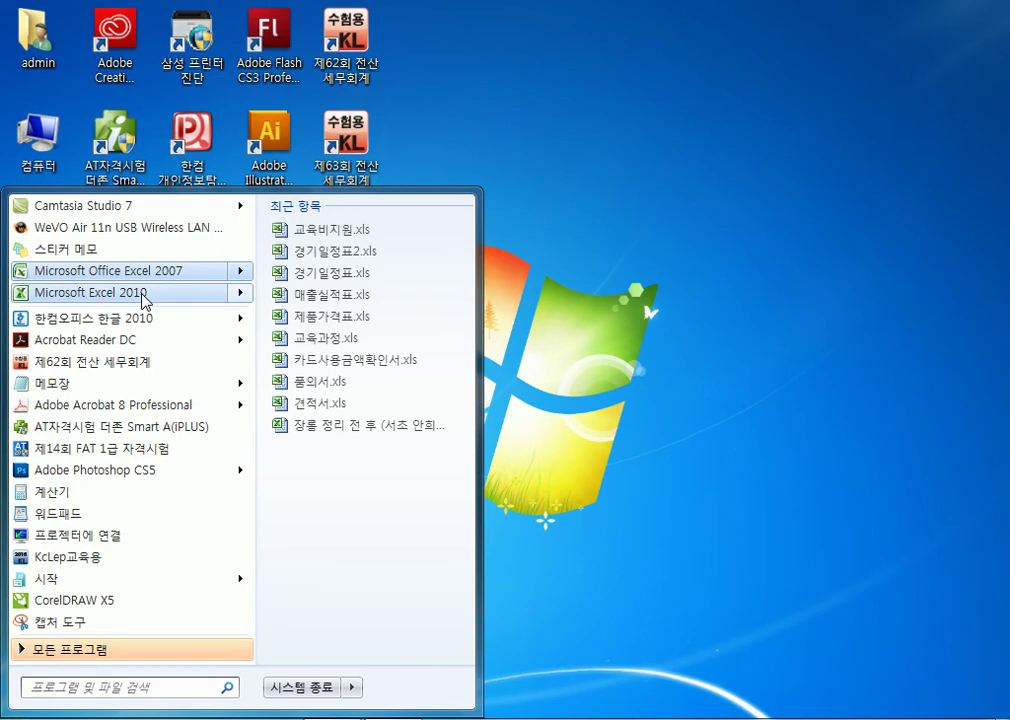
pyautogui.click(143, 294)
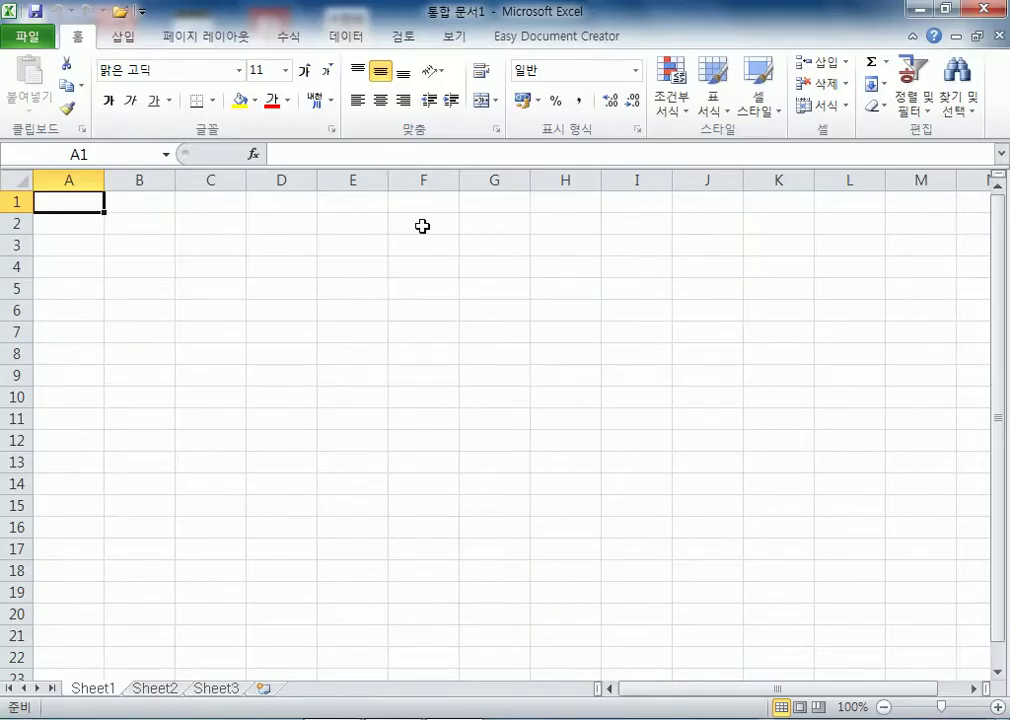
pyautogui.click(32, 37)
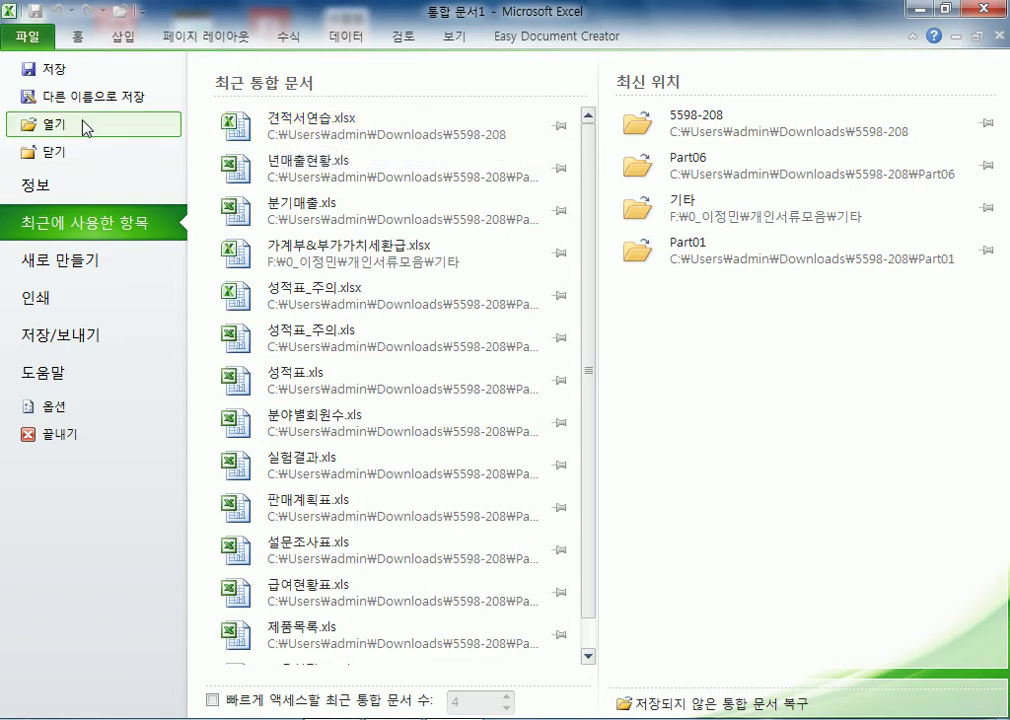
pyautogui.click(330, 134)
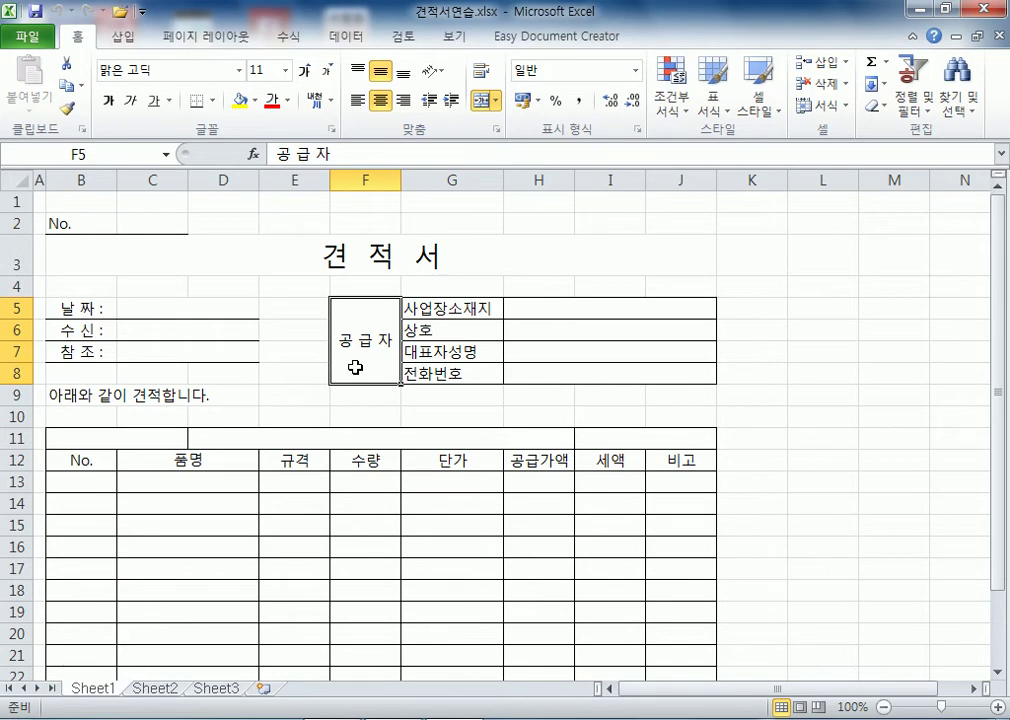
# Set the text orientation of the merged 공 급 자 cell F5 to vertical stacked text
pyautogui.hotkey('ctrl', '1')
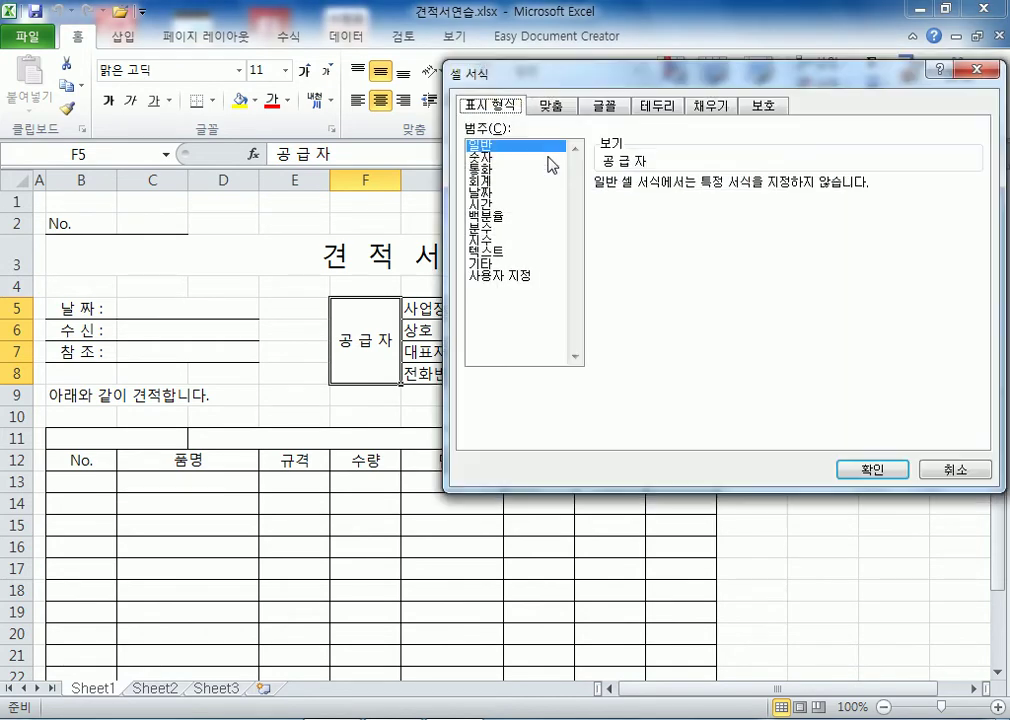
pyautogui.moveTo(620, 79); pyautogui.dragTo(671, 82)
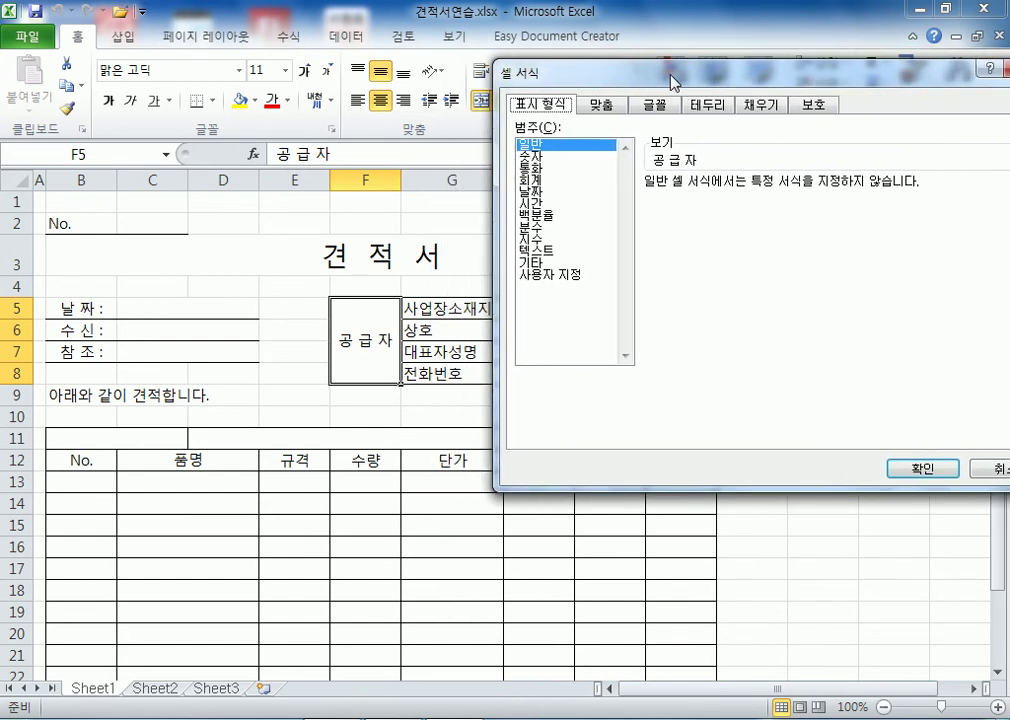
pyautogui.click(602, 105)
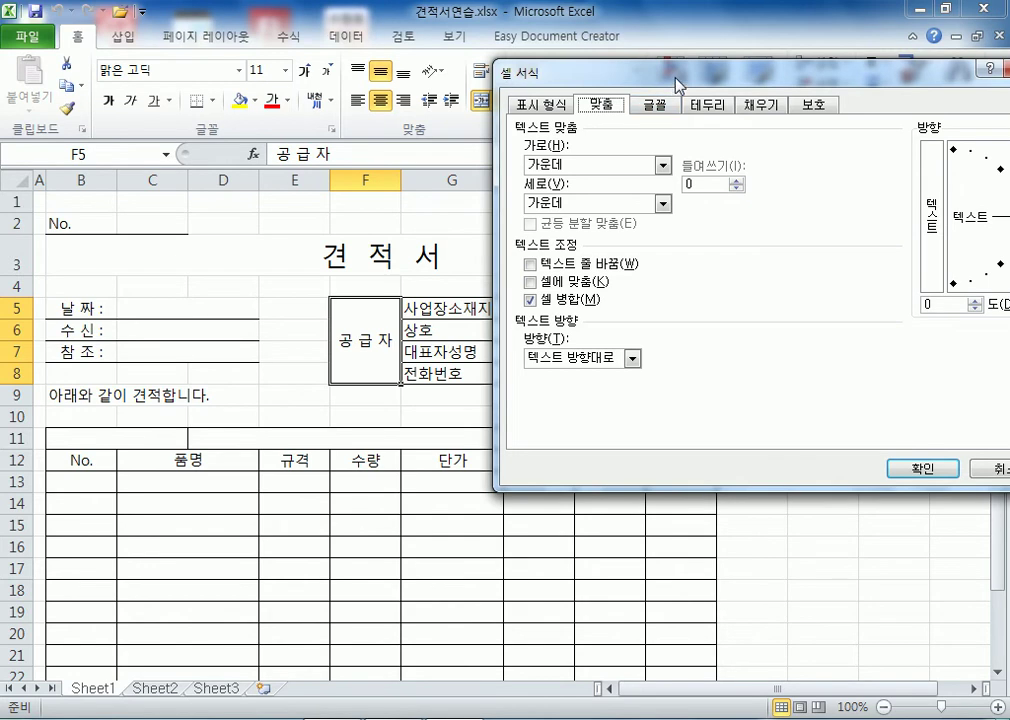
pyautogui.moveTo(676, 86); pyautogui.dragTo(586, 92)
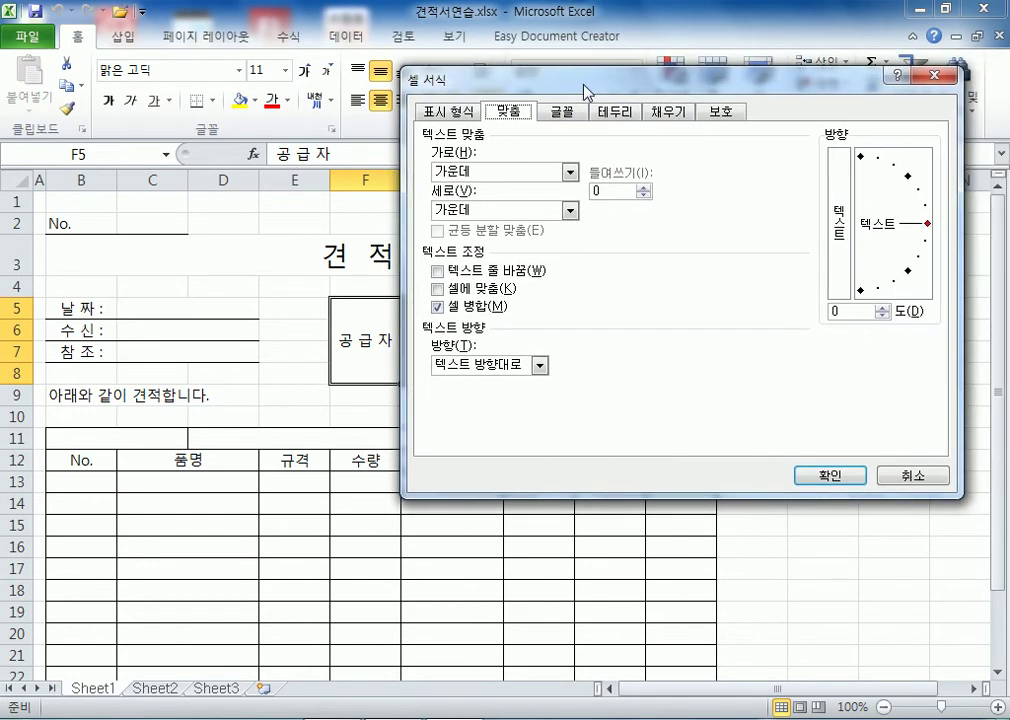
pyautogui.click(845, 250)
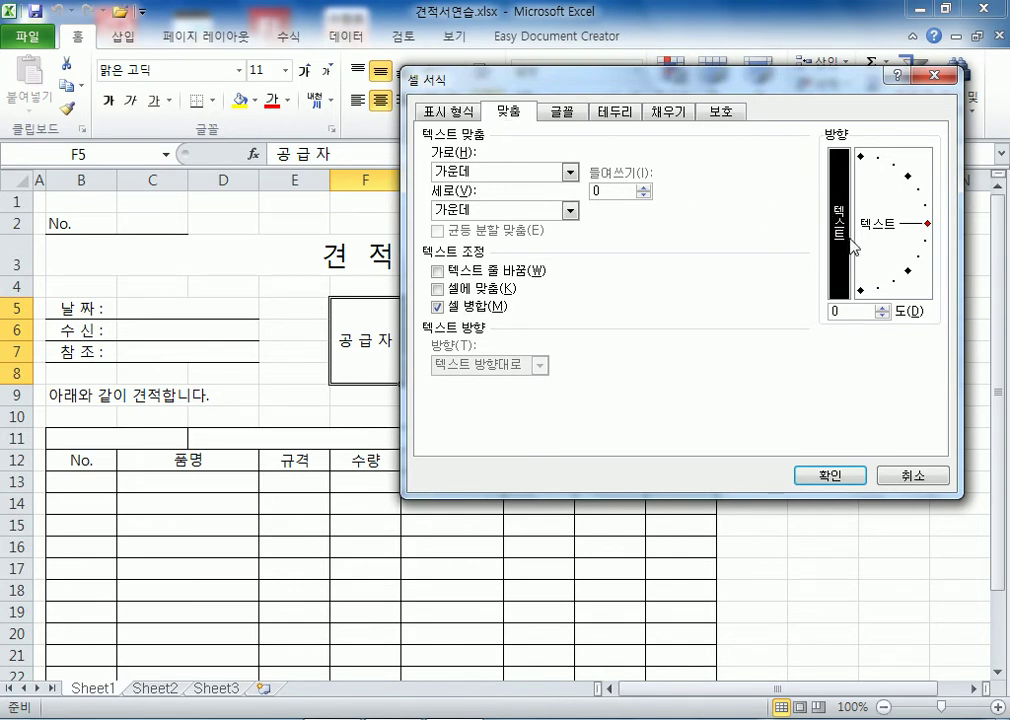
pyautogui.click(845, 478)
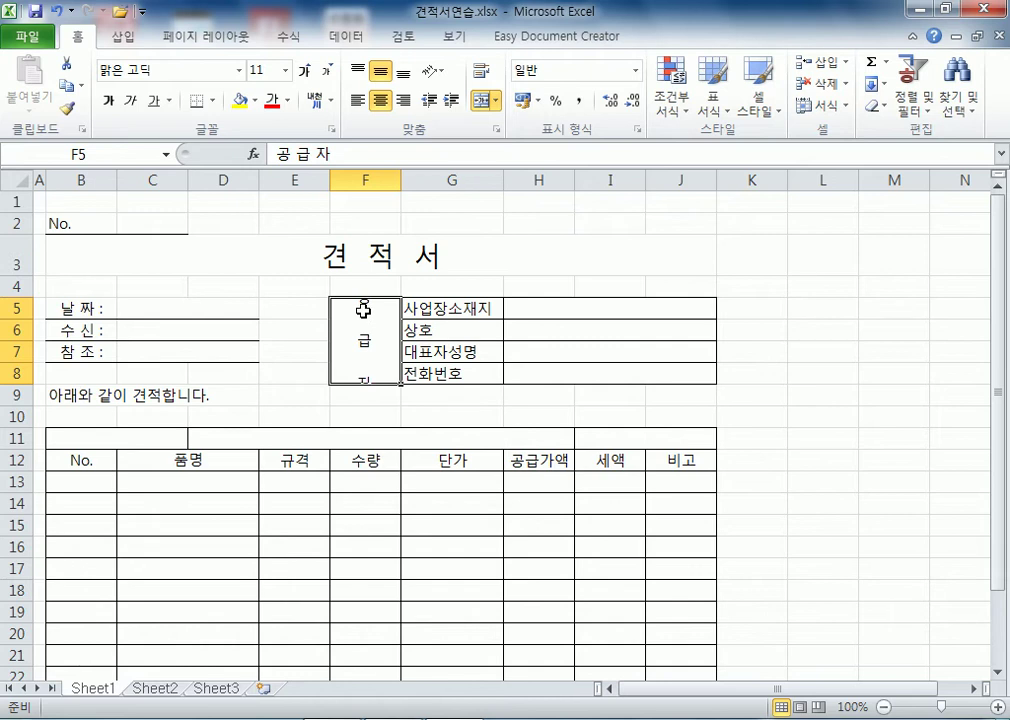
# Remove the spaces between the characters of the supplier label in F5 so it reads 공급자
pyautogui.click(287, 156)
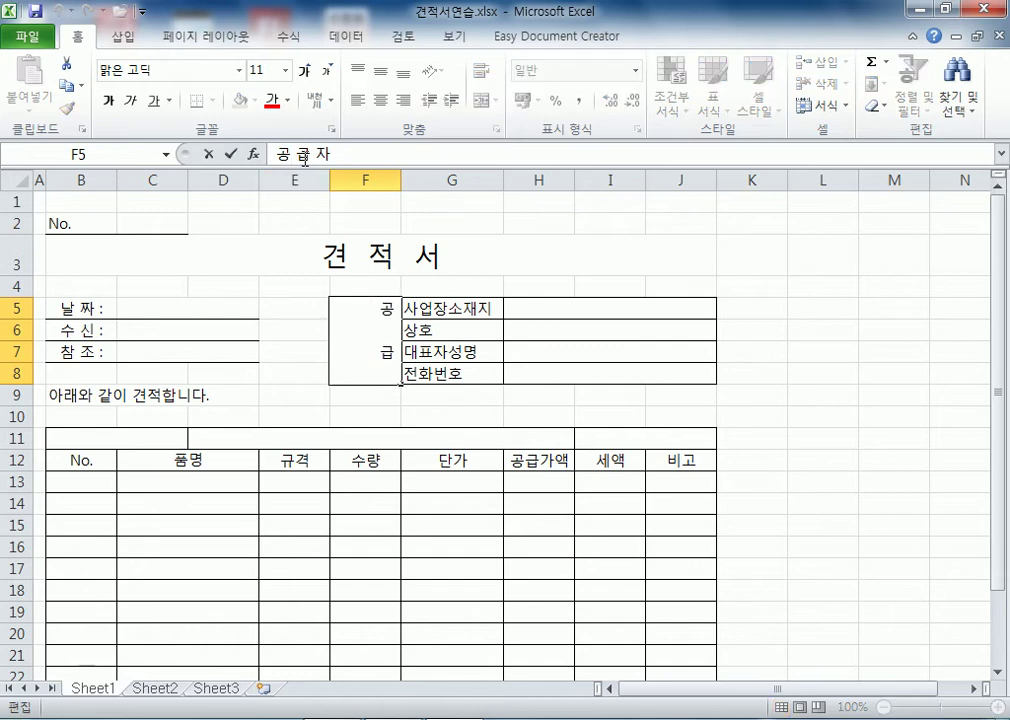
pyautogui.press('BackSpace')
pyautogui.press('Right')
pyautogui.press('Delete')
pyautogui.press('Return')
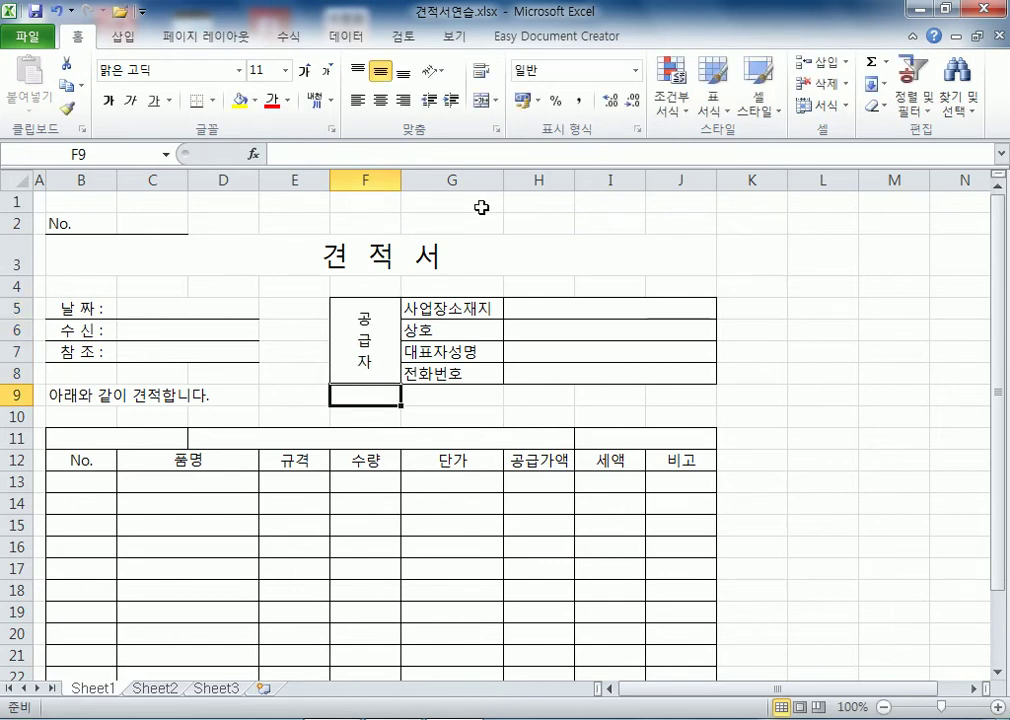
# Put the spaces back between the characters of the supplier label in F5 so it reads 공 급 자
pyautogui.press('Up')
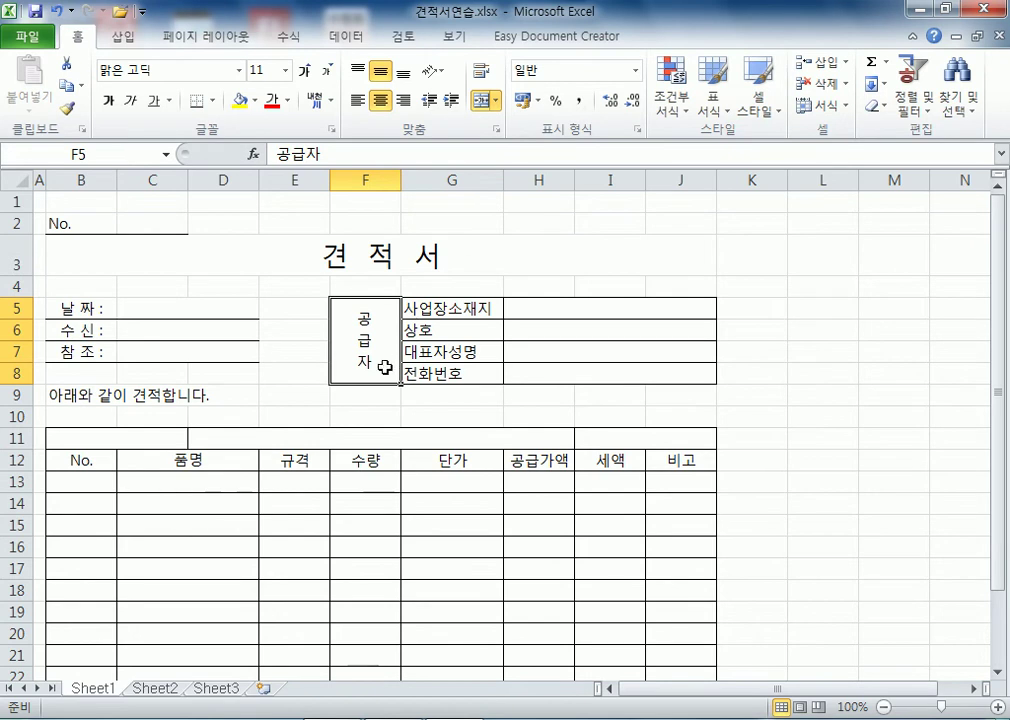
pyautogui.click(292, 160)
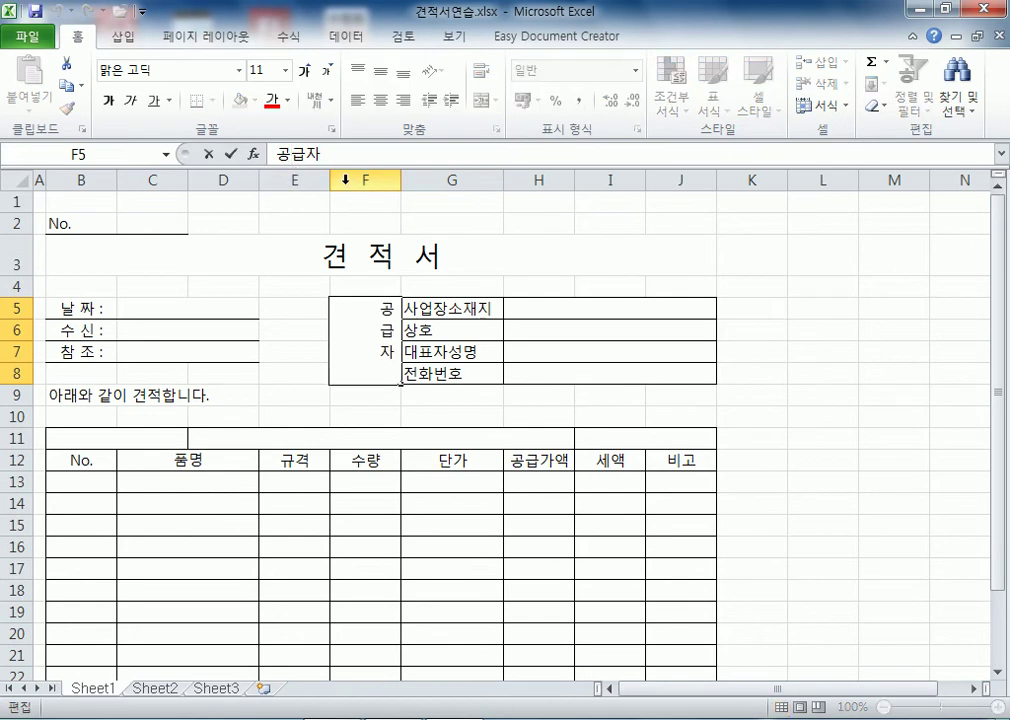
pyautogui.press('Right')
pyautogui.click(416, 250)
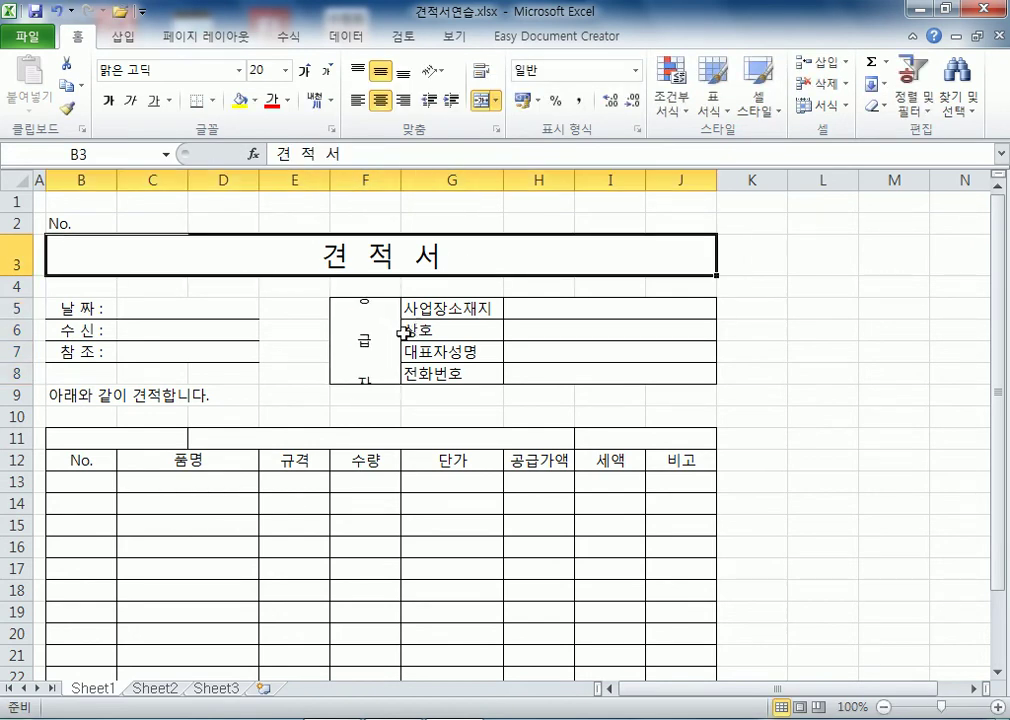
pyautogui.click(367, 345)
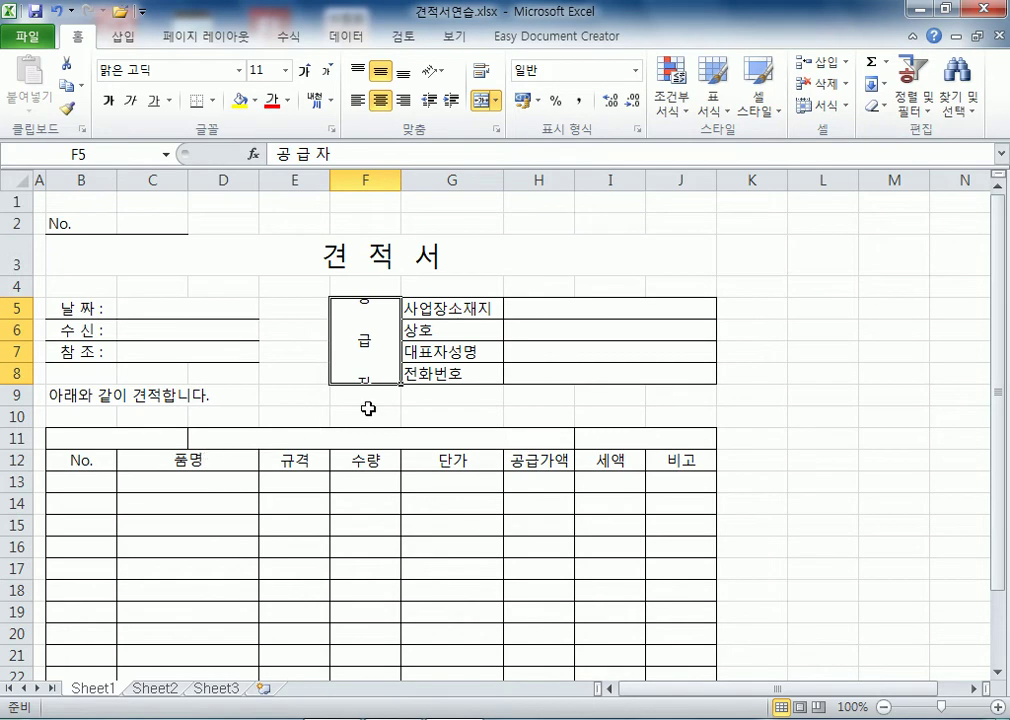
# Set the horizontal alignment of the supplier labels in G5:G8 to distributed with indent (균등 분할 (들여쓰기))
pyautogui.moveTo(441, 307); pyautogui.dragTo(451, 374)
pyautogui.click(453, 309)
pyautogui.moveTo(453, 309); pyautogui.dragTo(453, 372)
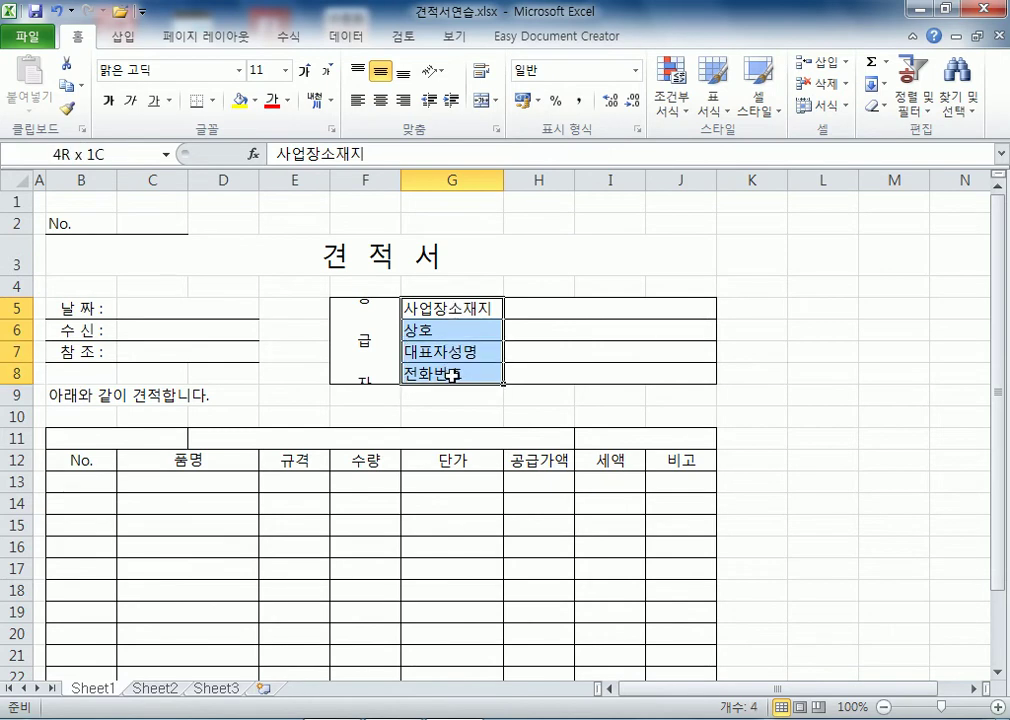
pyautogui.moveTo(451, 302); pyautogui.dragTo(444, 376)
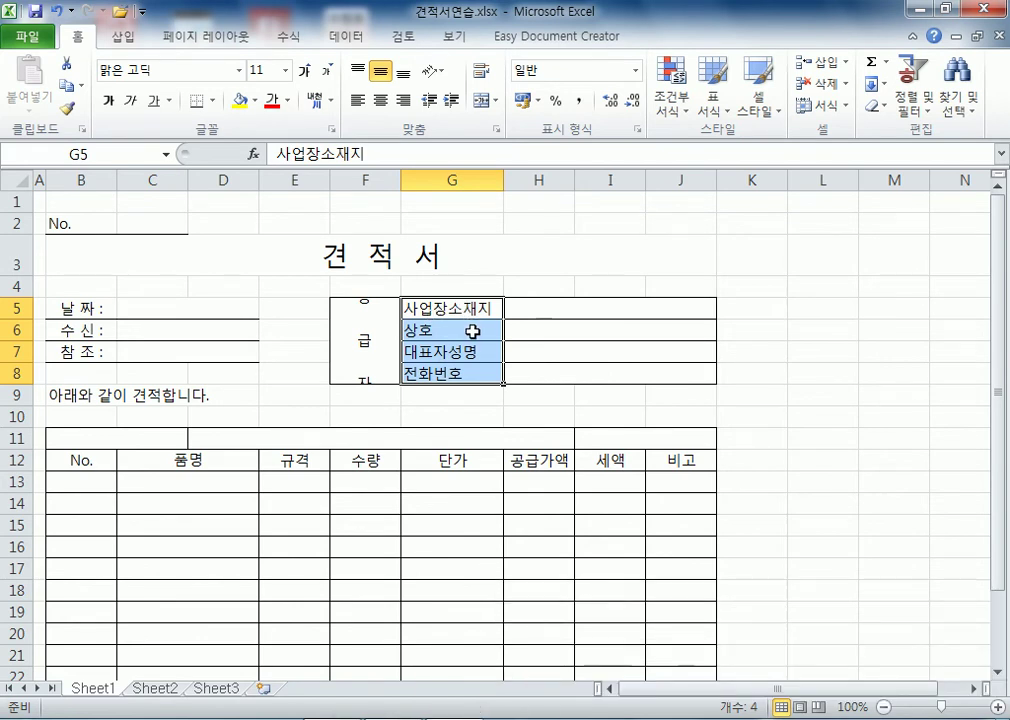
pyautogui.hotkey('ctrl', '1')
pyautogui.click(505, 174)
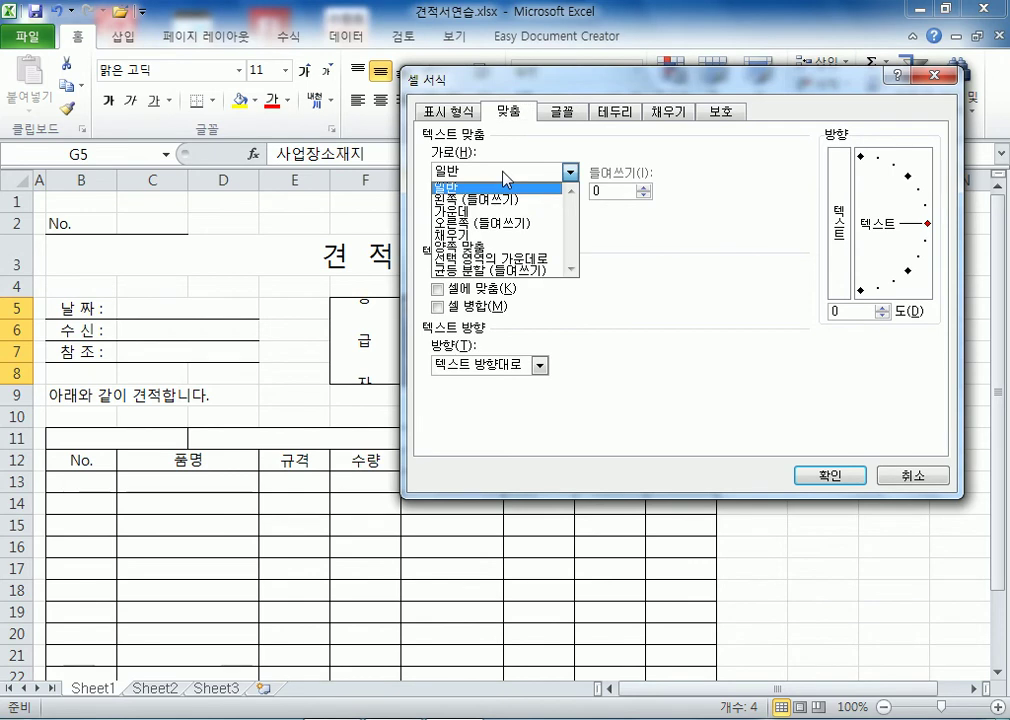
pyautogui.click(478, 263)
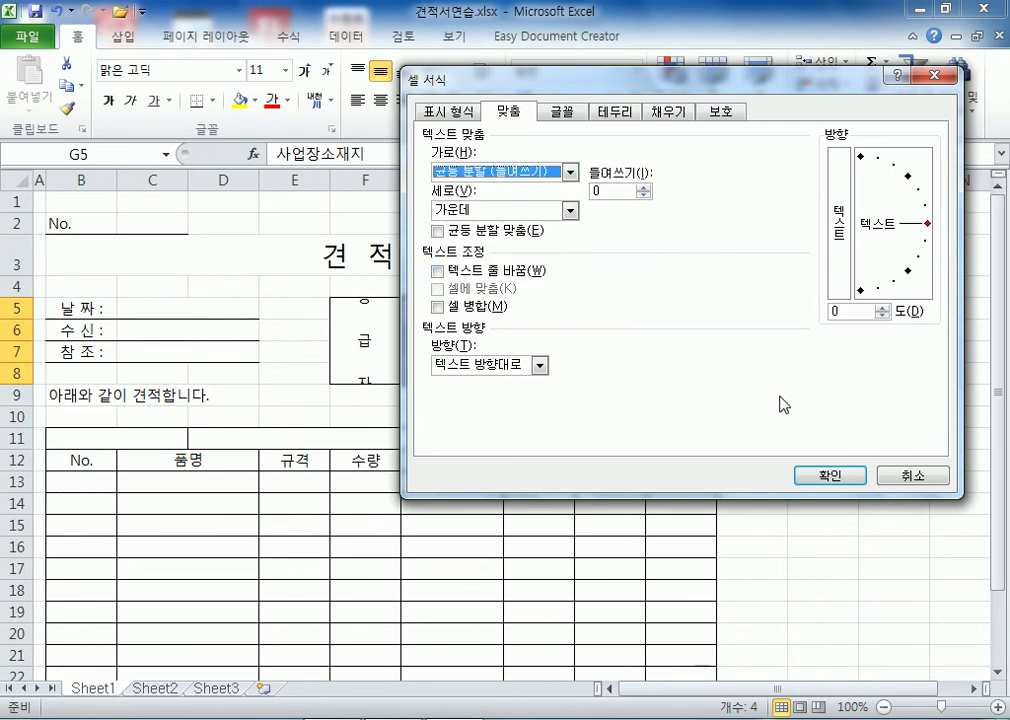
pyautogui.click(805, 474)
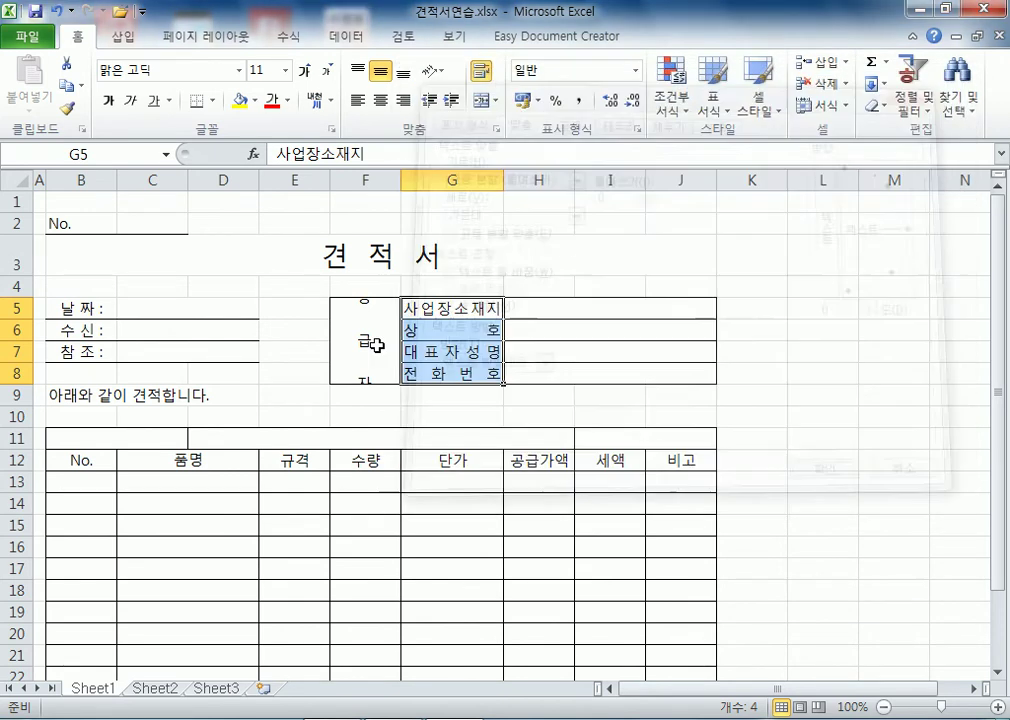
# Try a much wider column G for the distributed labels and the 단가 cells, and autofit the column back to its contents
pyautogui.click(473, 307)
pyautogui.moveTo(503, 177); pyautogui.dragTo(599, 176)
pyautogui.moveTo(516, 474); pyautogui.dragTo(507, 602)
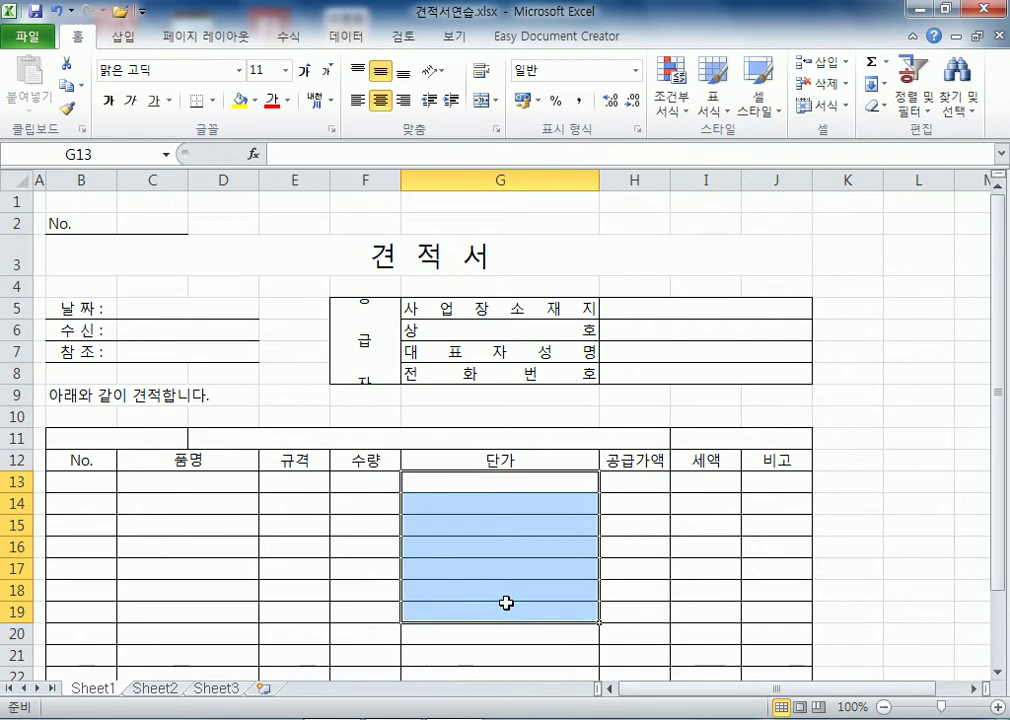
pyautogui.doubleClick(599, 178)
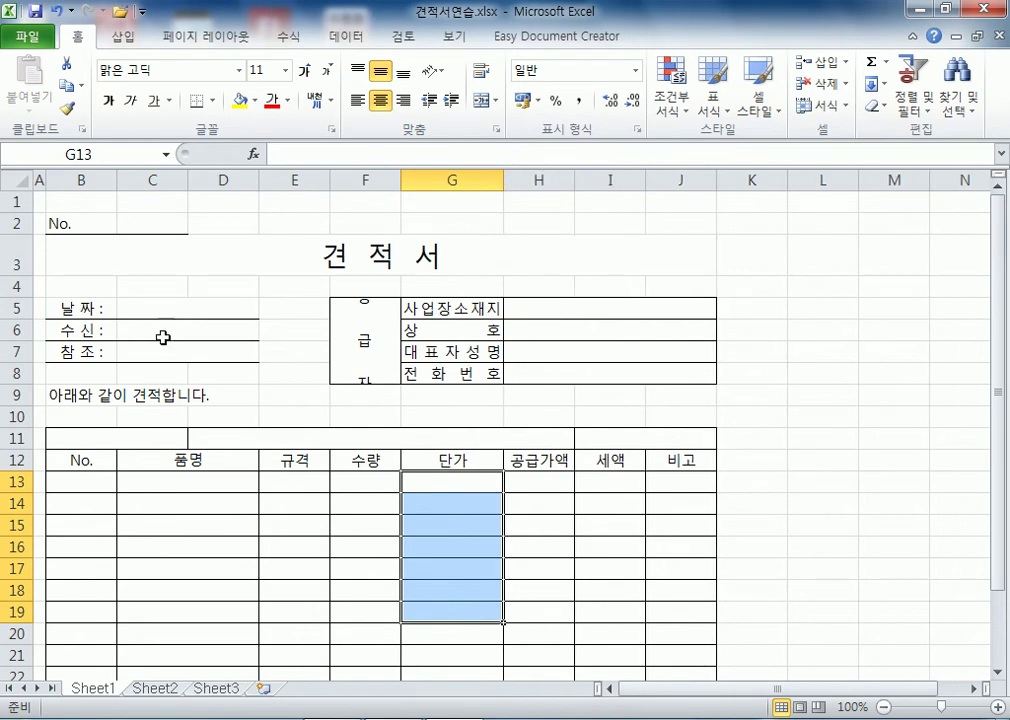
# Increase the height of rows 5 to 8 together to about twice their size so the stacked 공 급 자 label fits
pyautogui.click(575, 313)
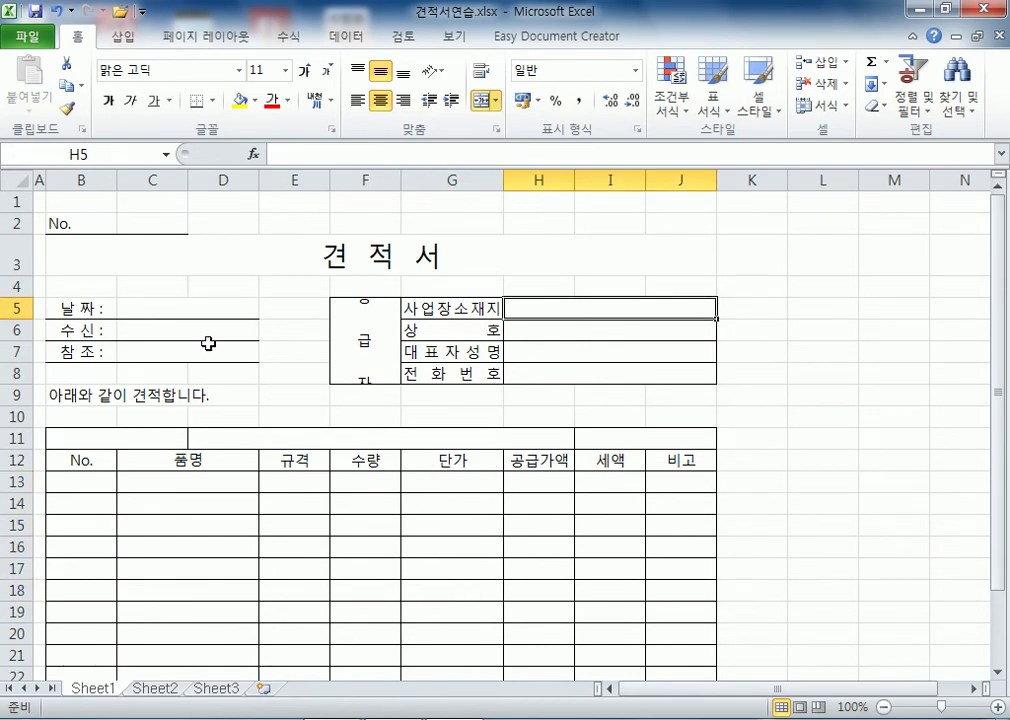
pyautogui.moveTo(16, 312); pyautogui.dragTo(14, 372)
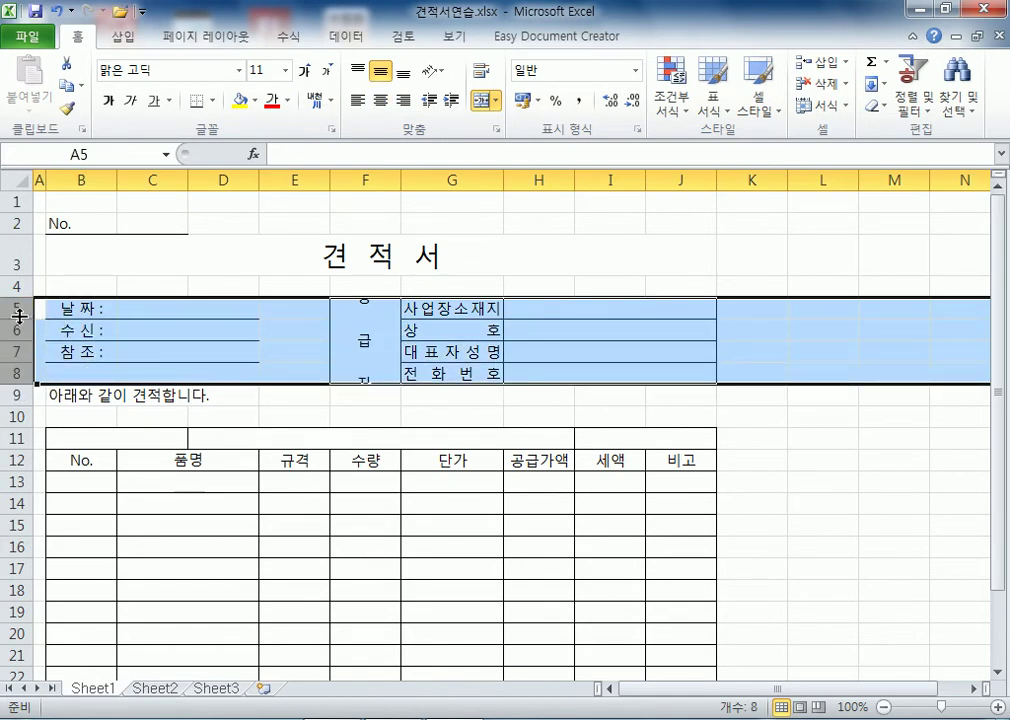
pyautogui.moveTo(20, 319); pyautogui.dragTo(23, 330)
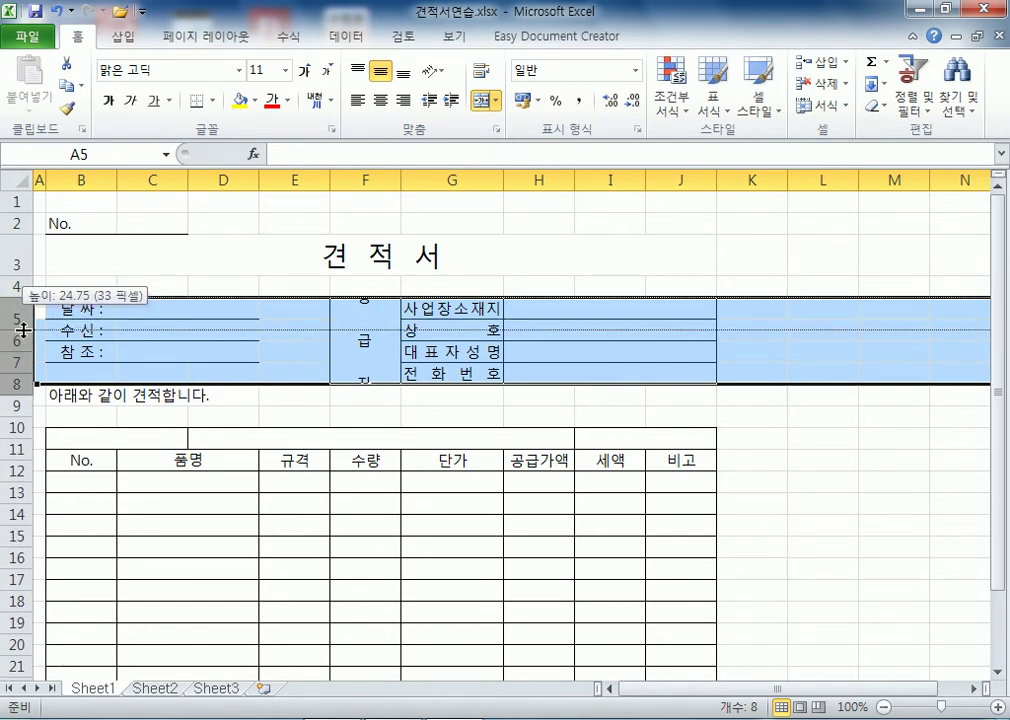
pyautogui.moveTo(23, 330); pyautogui.dragTo(24, 341)
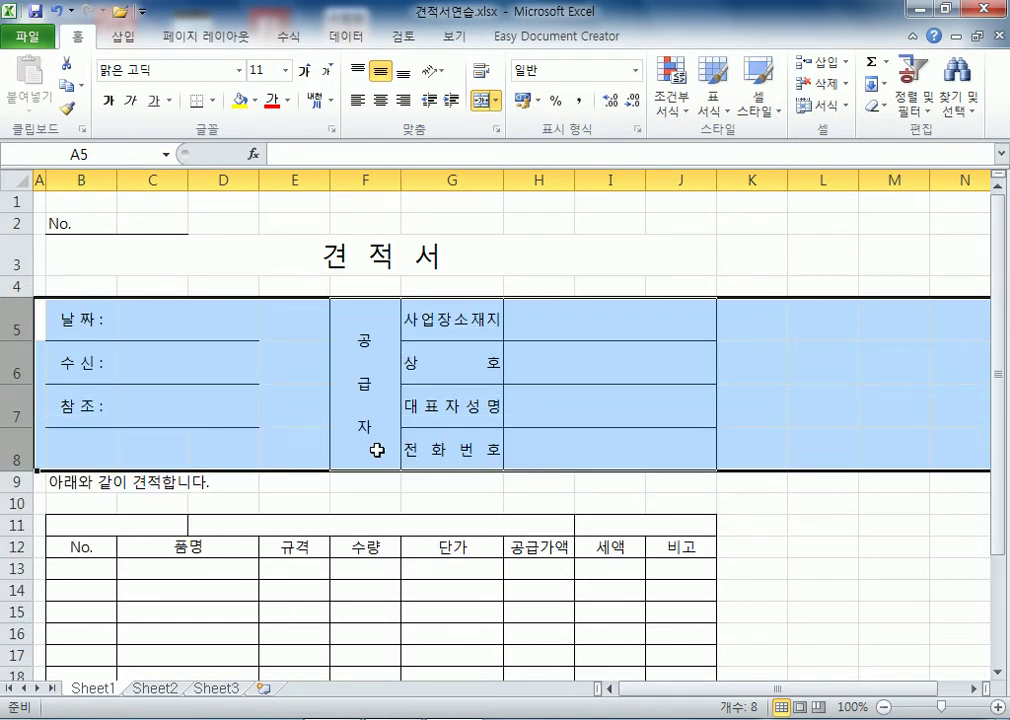
pyautogui.click(279, 406)
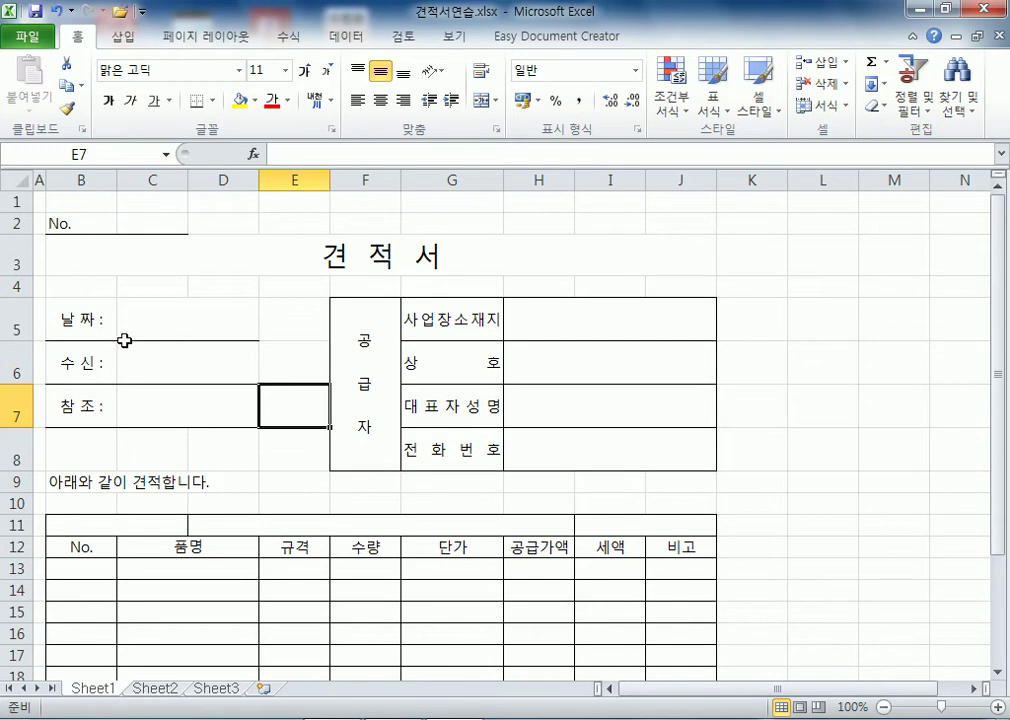
# Narrow column F to a little over half its width around the vertical 공 급 자 label
pyautogui.click(66, 320)
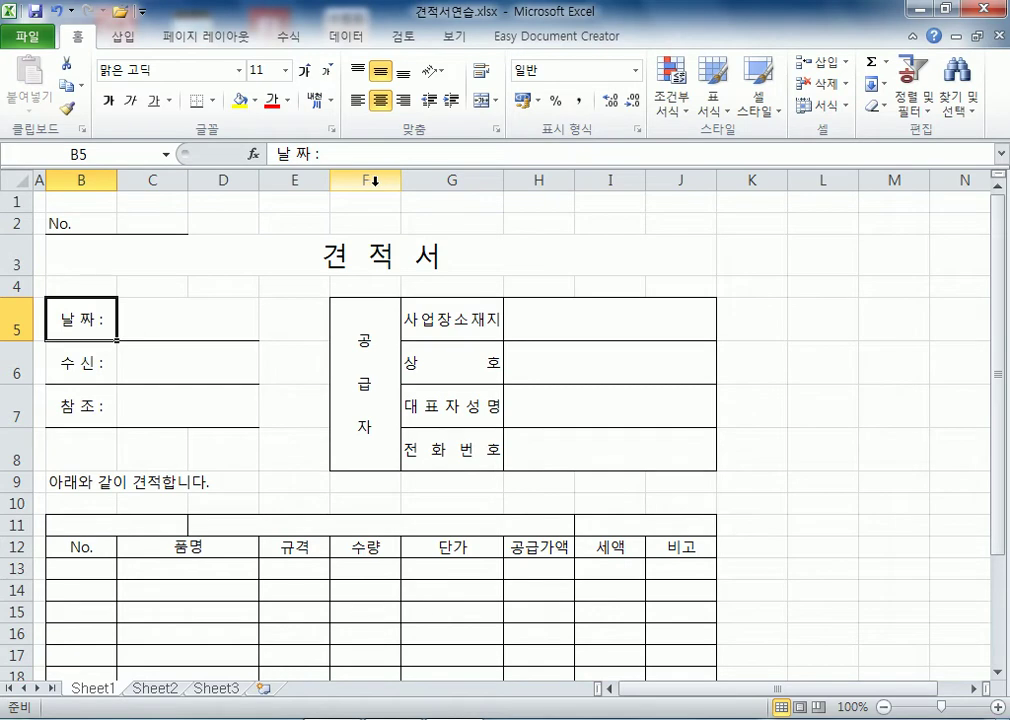
pyautogui.moveTo(400, 180)
pyautogui.mouseDown()
pyautogui.moveTo(368, 181)
pyautogui.moveTo(395, 180)
pyautogui.mouseUp()
pyautogui.click(351, 341)
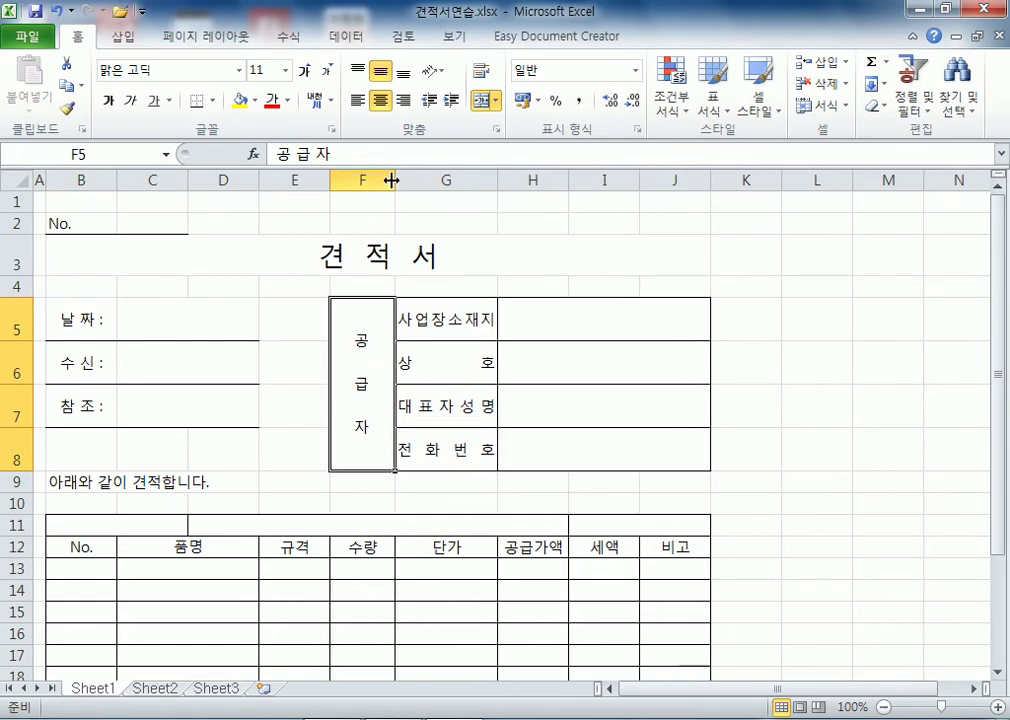
pyautogui.hotkey('ctrl', 'z')
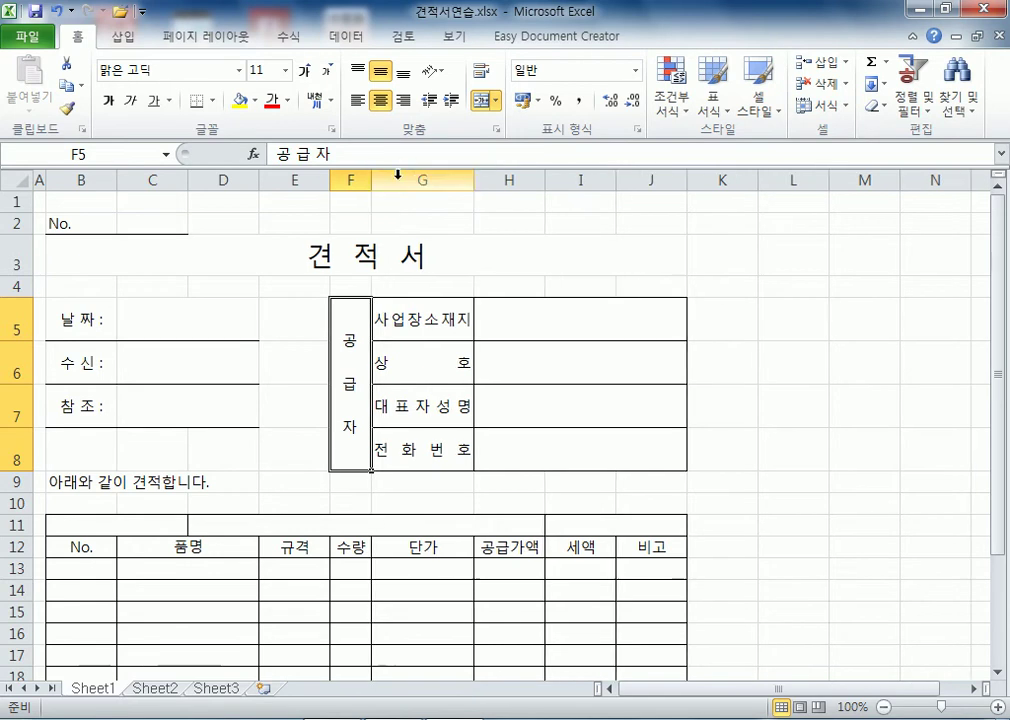
# Examine how the narrower column F affects the 수량 cells F13:F22 compared with the 단가 column in the item table
pyautogui.scroll(-4, 392, 575)
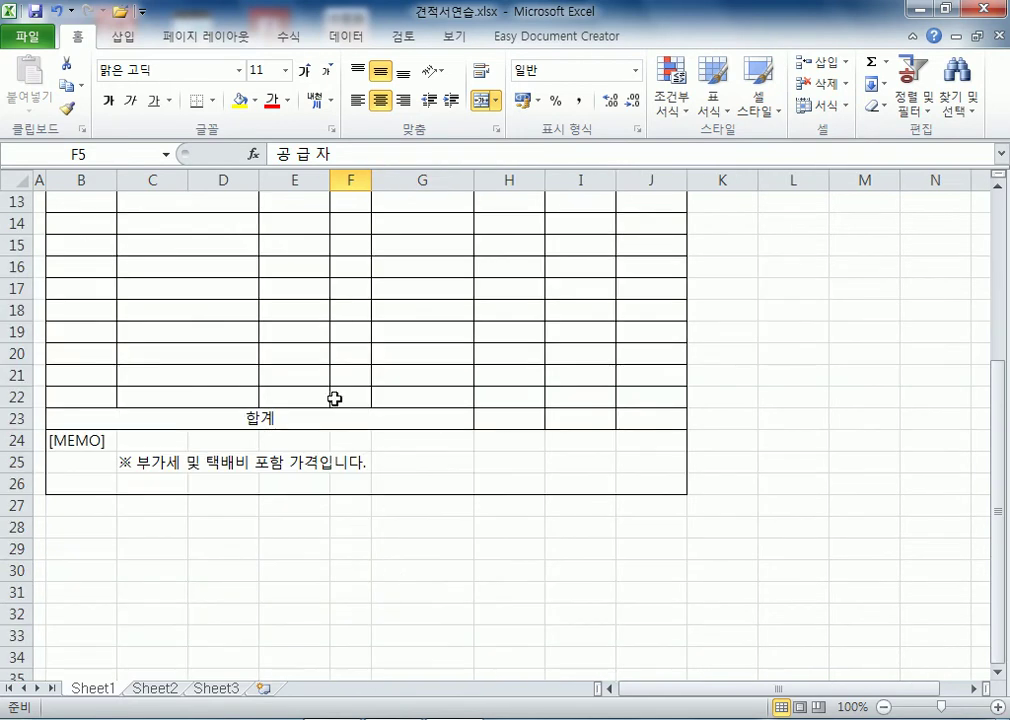
pyautogui.scroll(3, 332, 394)
pyautogui.moveTo(356, 480); pyautogui.dragTo(352, 651)
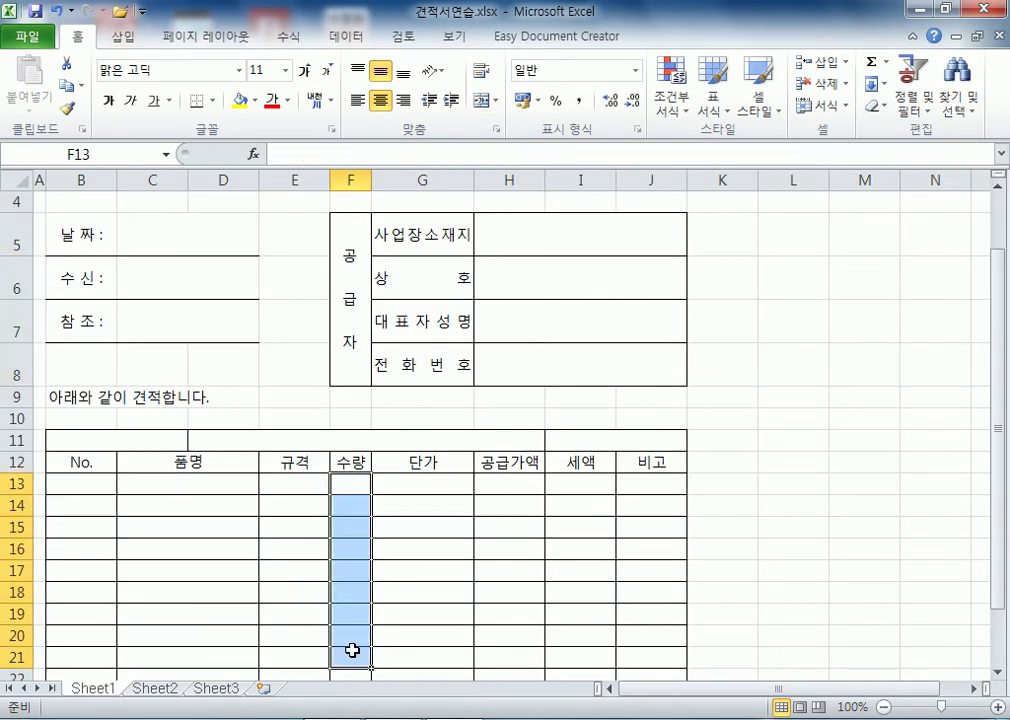
pyautogui.click(350, 479)
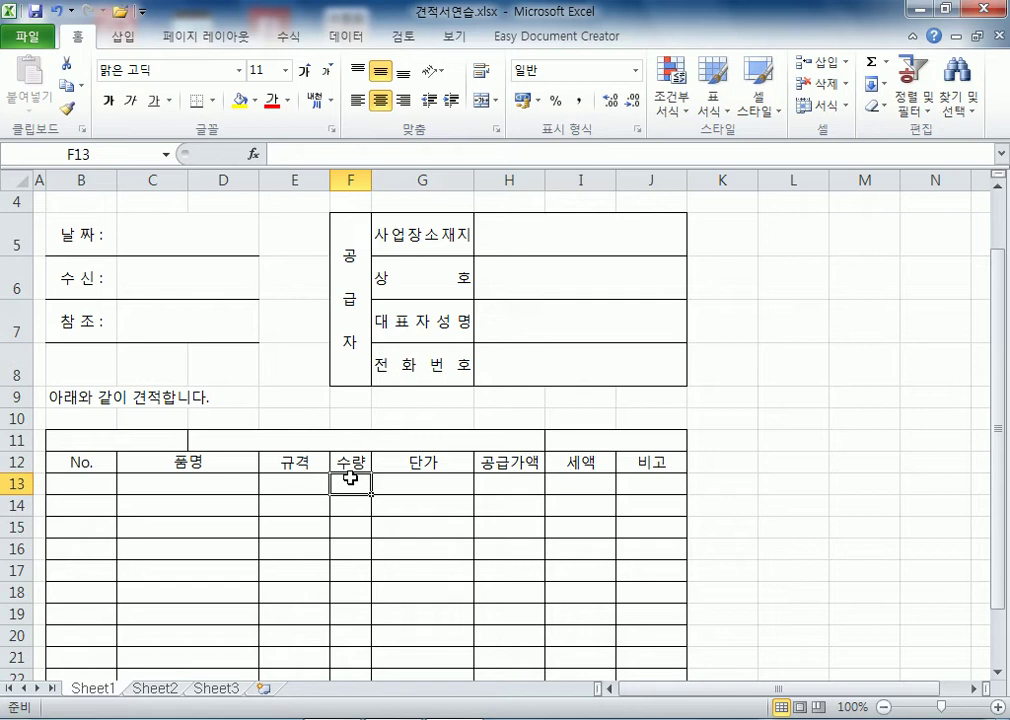
pyautogui.scroll(1, 350, 479)
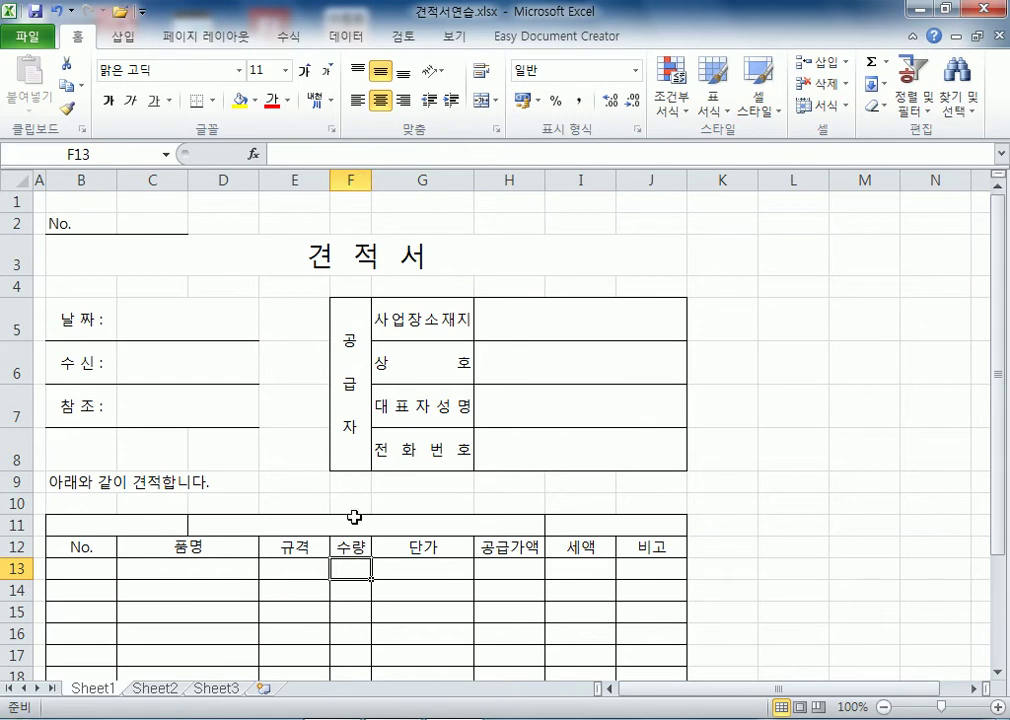
pyautogui.scroll(-3, 355, 500)
pyautogui.moveTo(416, 267); pyautogui.dragTo(420, 462)
pyautogui.moveTo(352, 266); pyautogui.dragTo(358, 475)
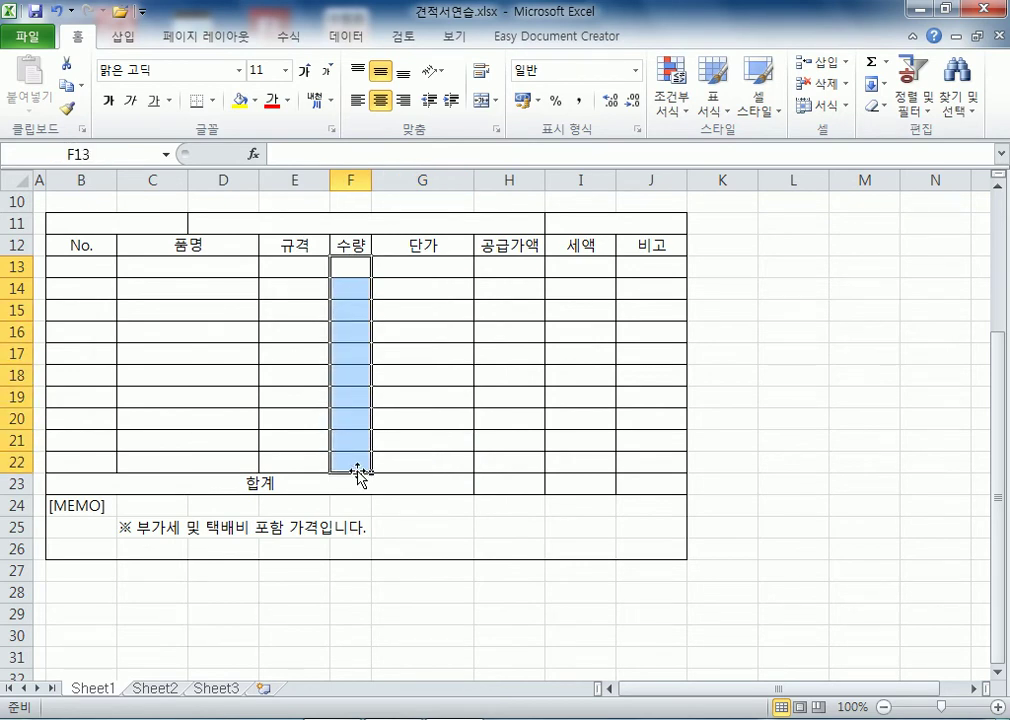
pyautogui.scroll(2, 358, 472)
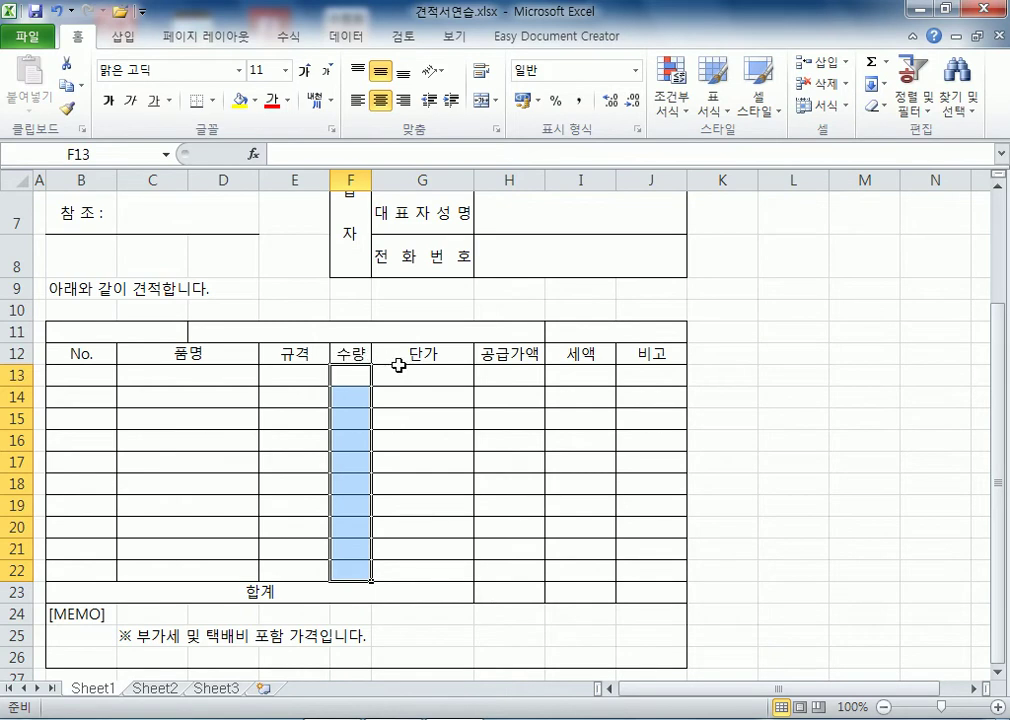
pyautogui.click(401, 437)
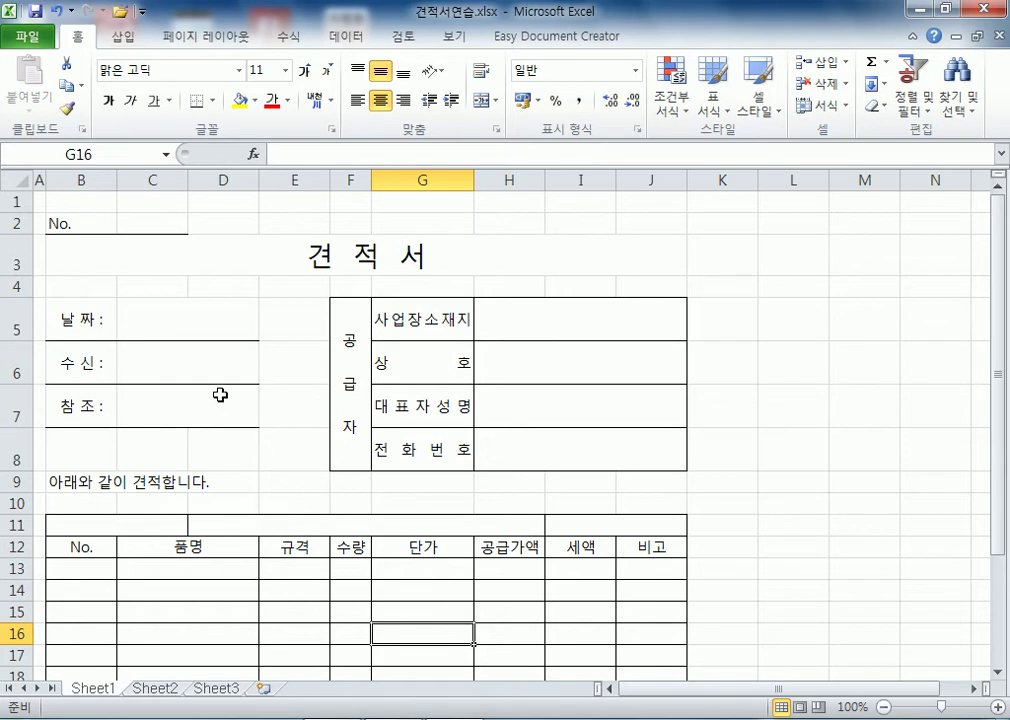
# Enter the placeholder text tjdnddddddd in the merged 사업장소재지 value cell H5 to test its alignment
pyautogui.click(510, 324)
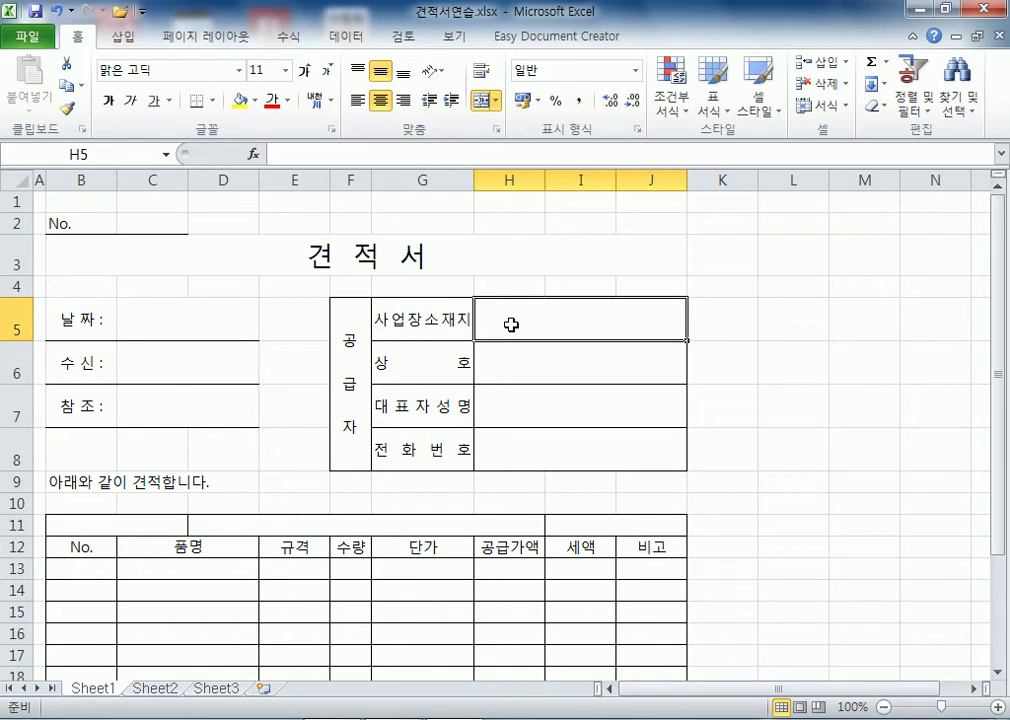
pyautogui.write('t')
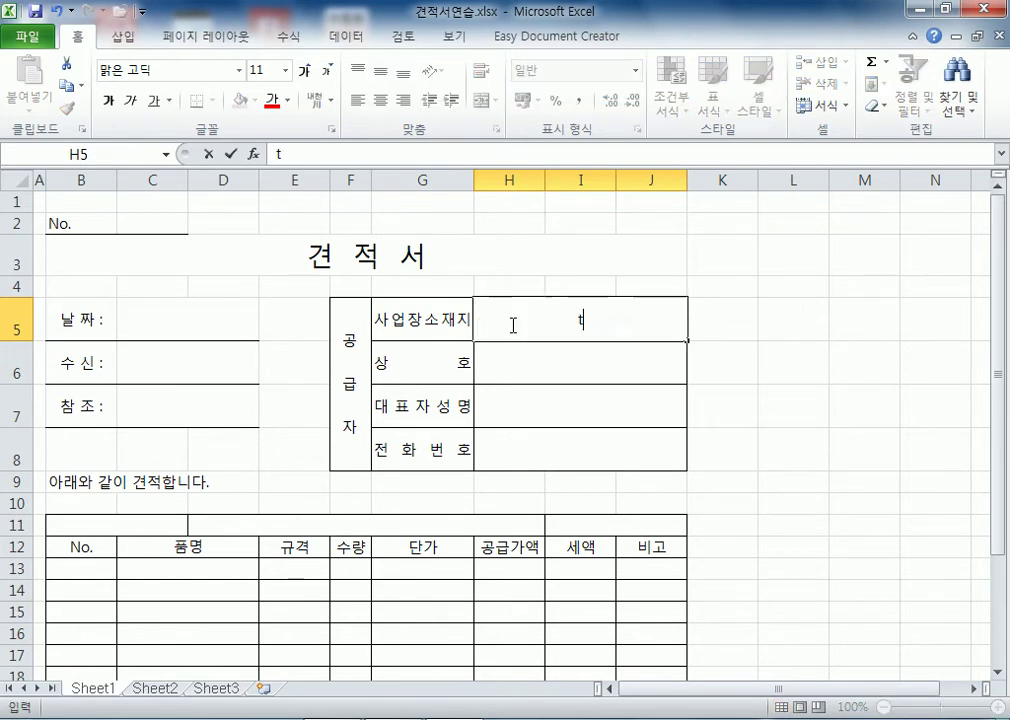
pyautogui.write('jdndddddddd')
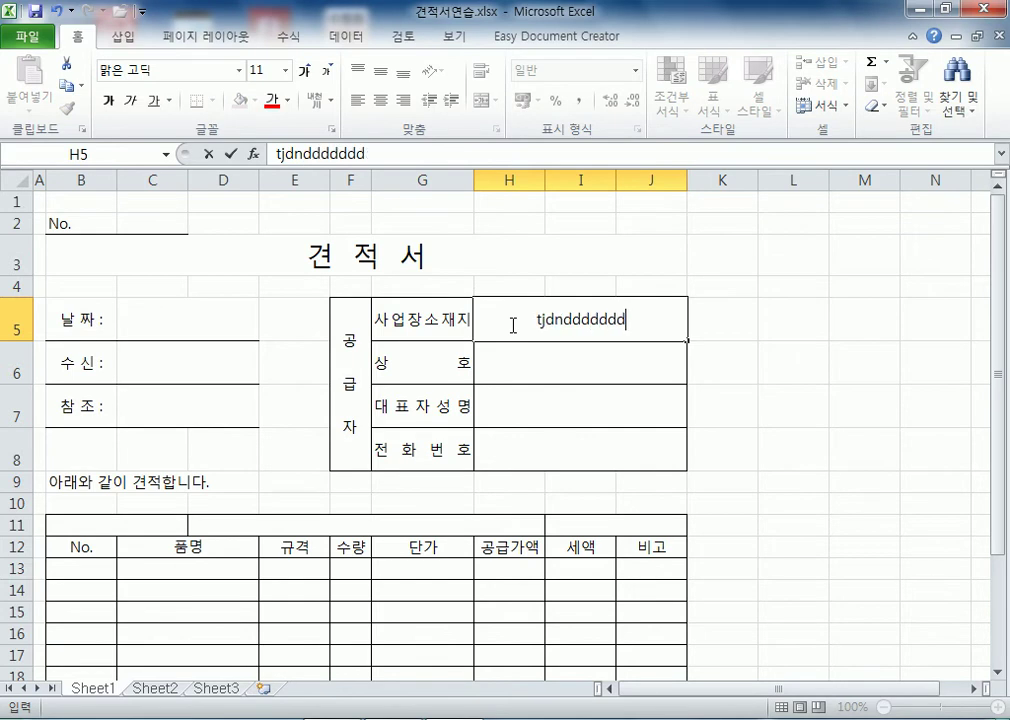
# Fill the merged value cell H5 beside 사업장소재지 with a long run of "d" characters that exceeds the cell's width
pyautogui.write('ddddddddddddddddddddddddddddddddddd')
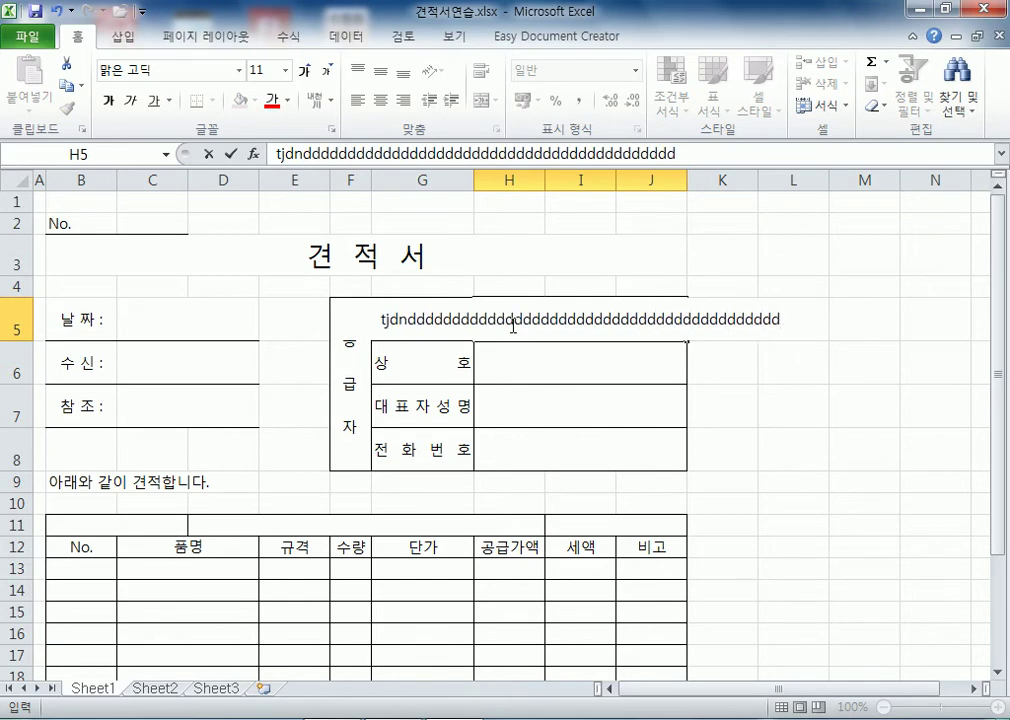
pyautogui.press('Return')
pyautogui.click(511, 324)
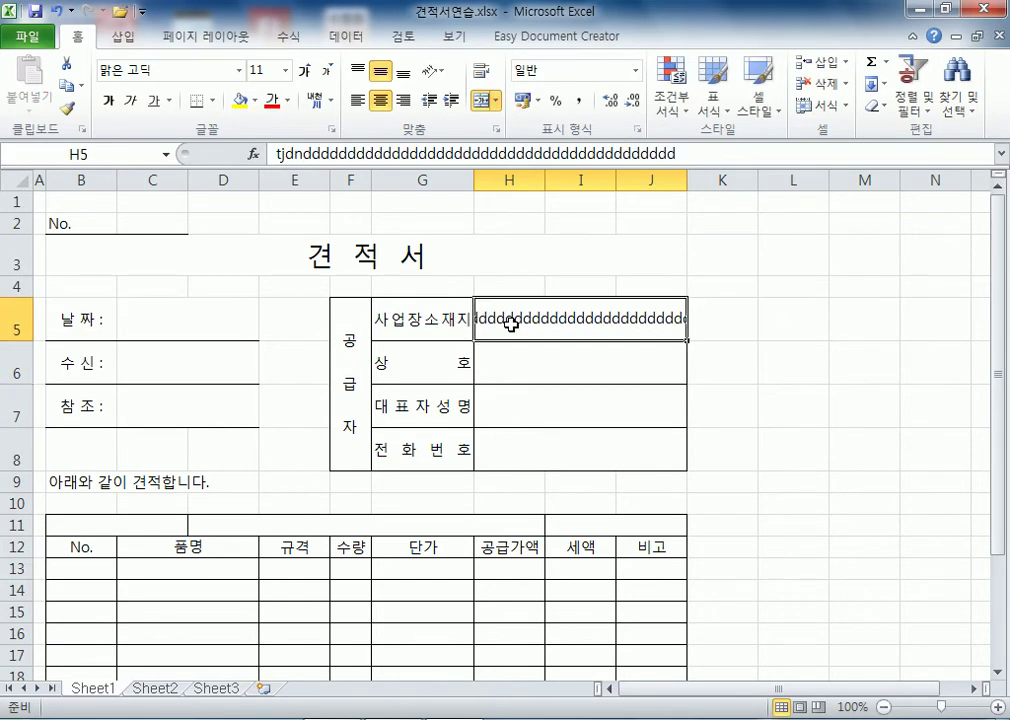
pyautogui.write('dddddddddddddddddddddddddddddddddddddddd')
pyautogui.press('Return')
pyautogui.click(539, 317)
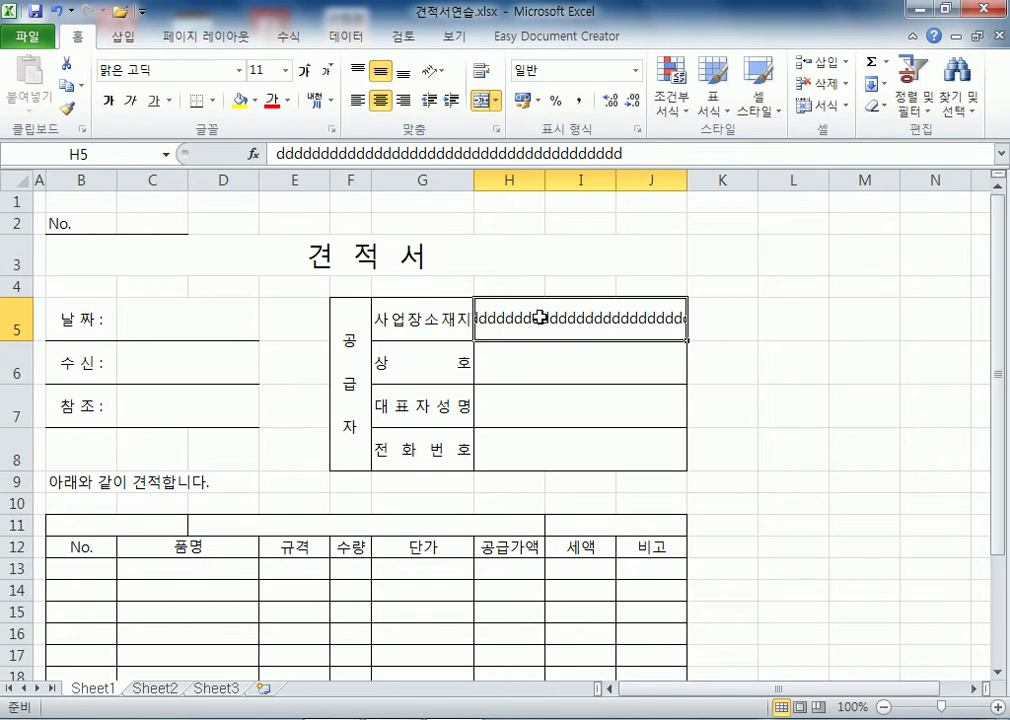
# Turn on text wrapping for the merged cell H5 and clear its test text
pyautogui.click(523, 374)
pyautogui.click(525, 406)
pyautogui.click(532, 461)
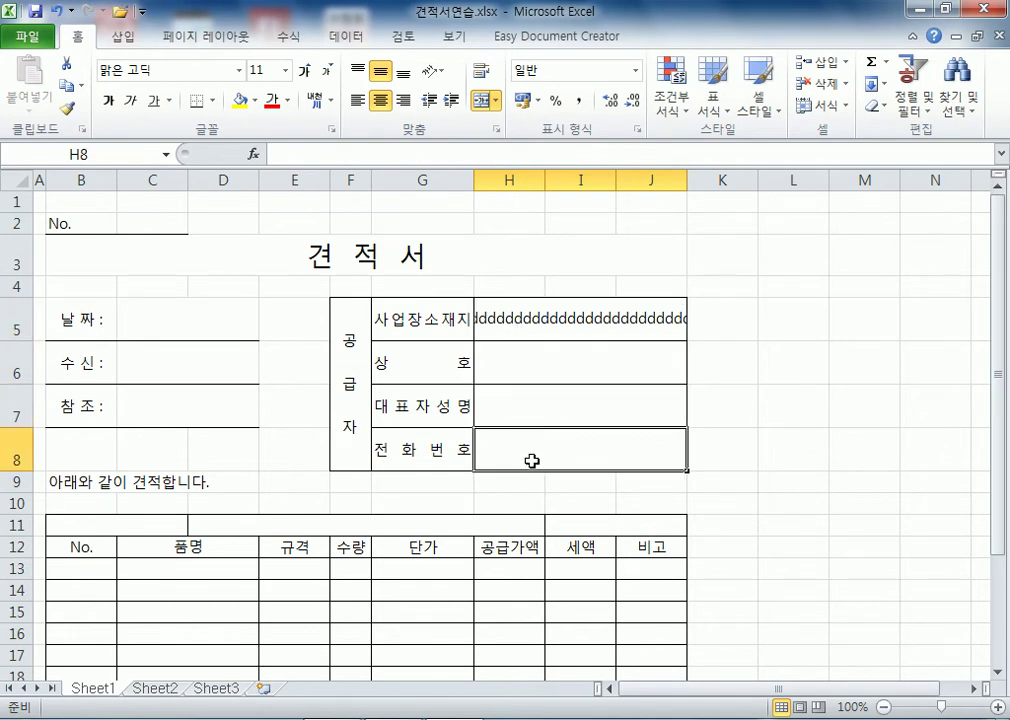
pyautogui.click(516, 318)
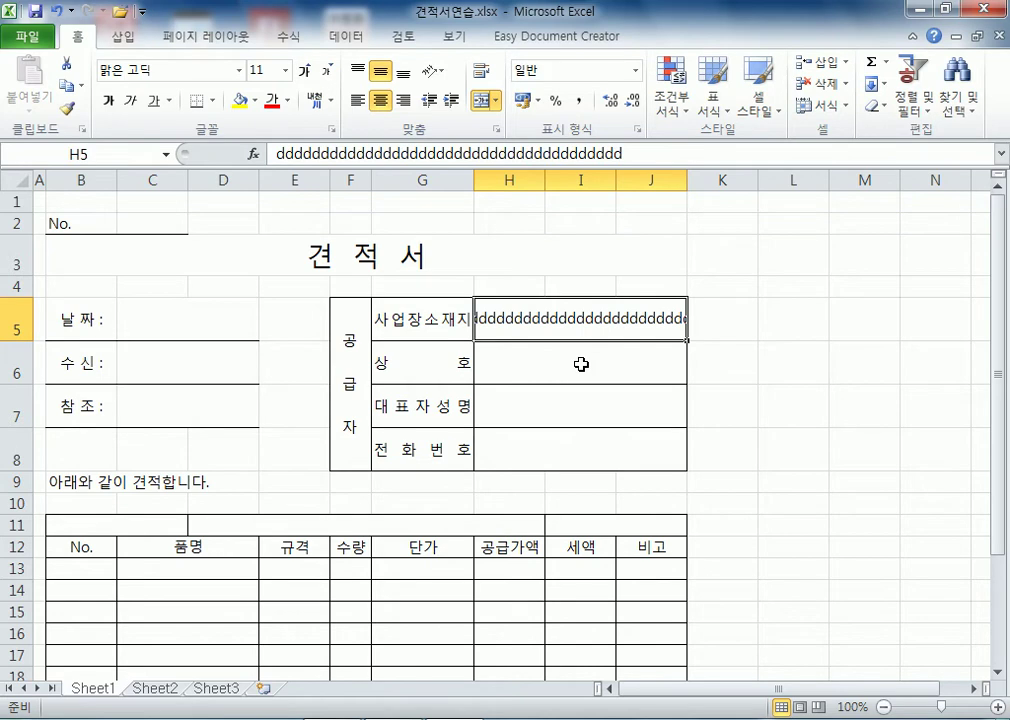
pyautogui.hotkey('ctrl', '1')
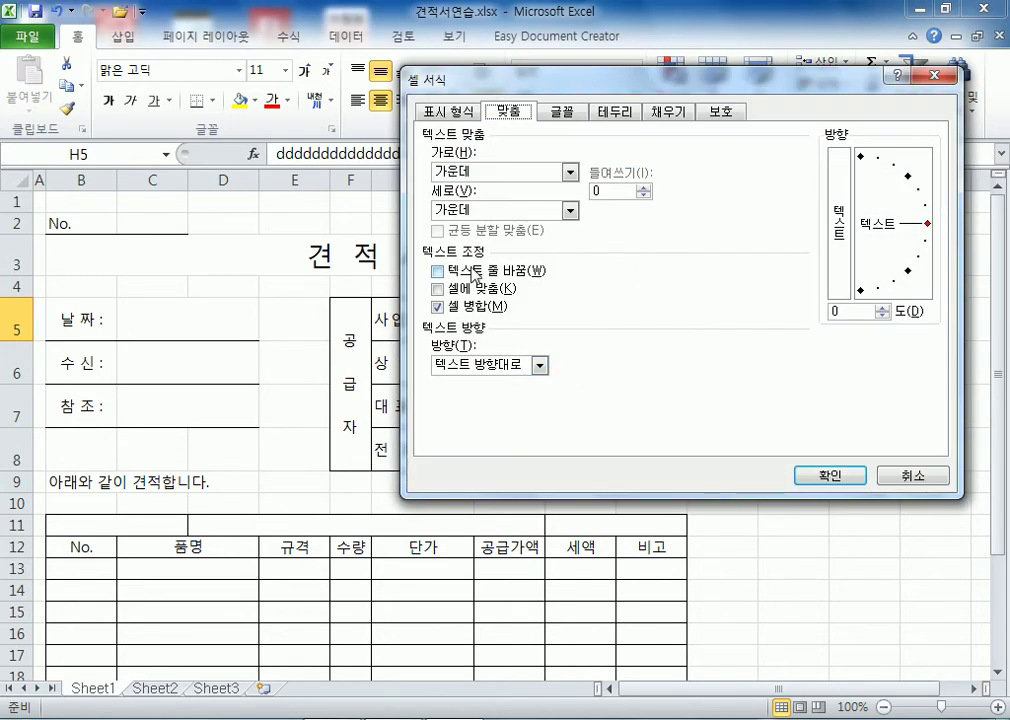
pyautogui.click(466, 276)
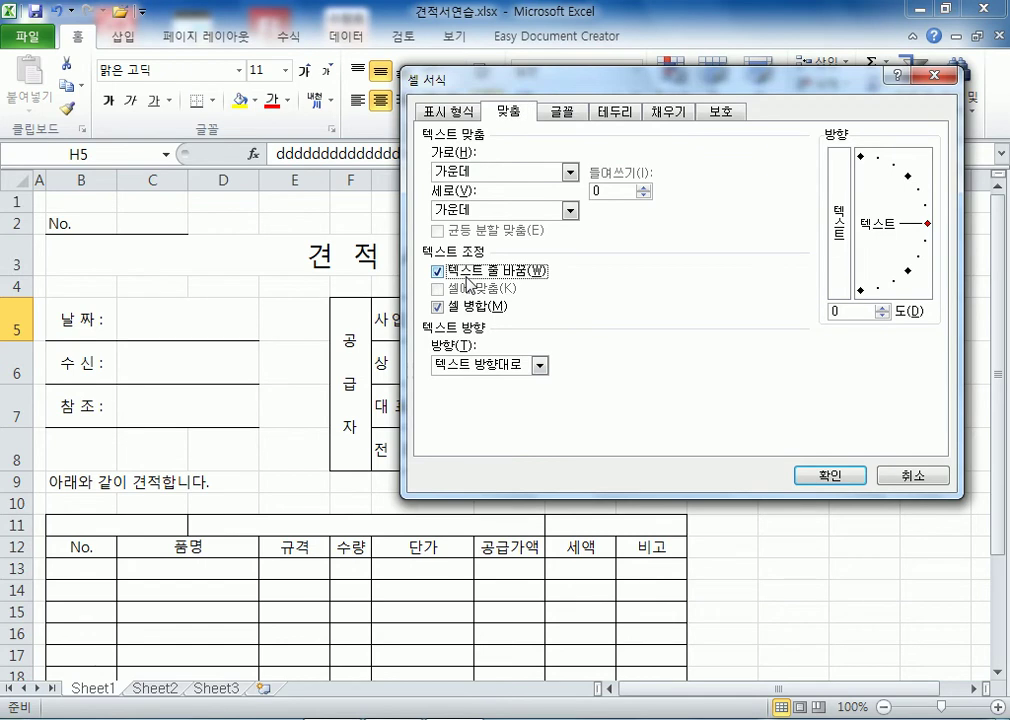
pyautogui.moveTo(396, 79); pyautogui.dragTo(376, 62)
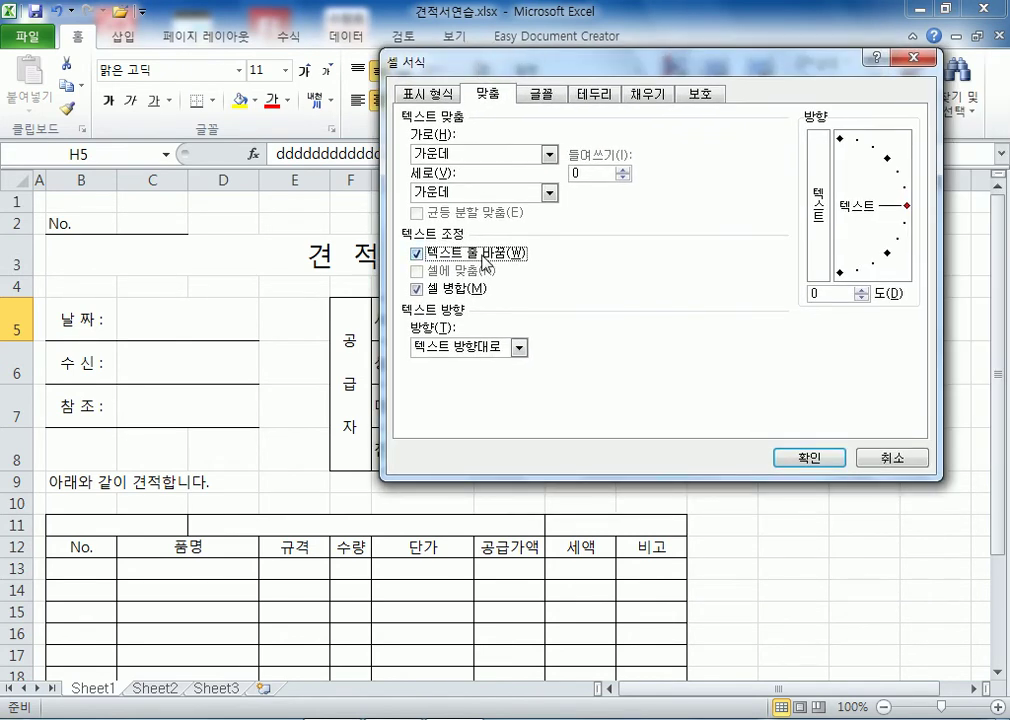
pyautogui.click(814, 461)
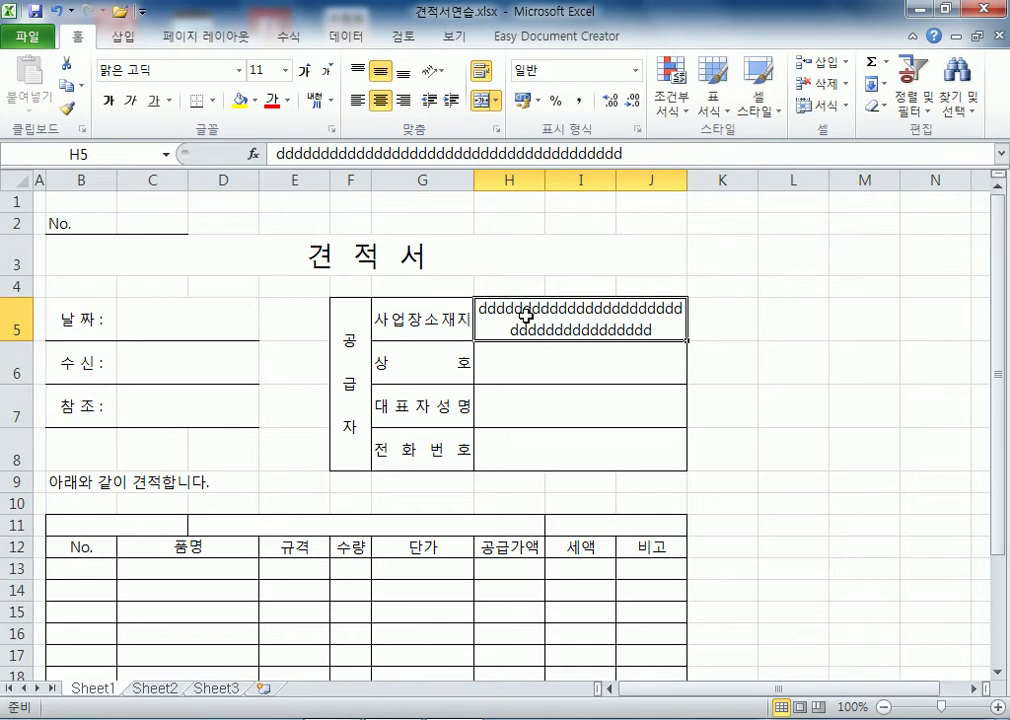
pyautogui.press('Delete')
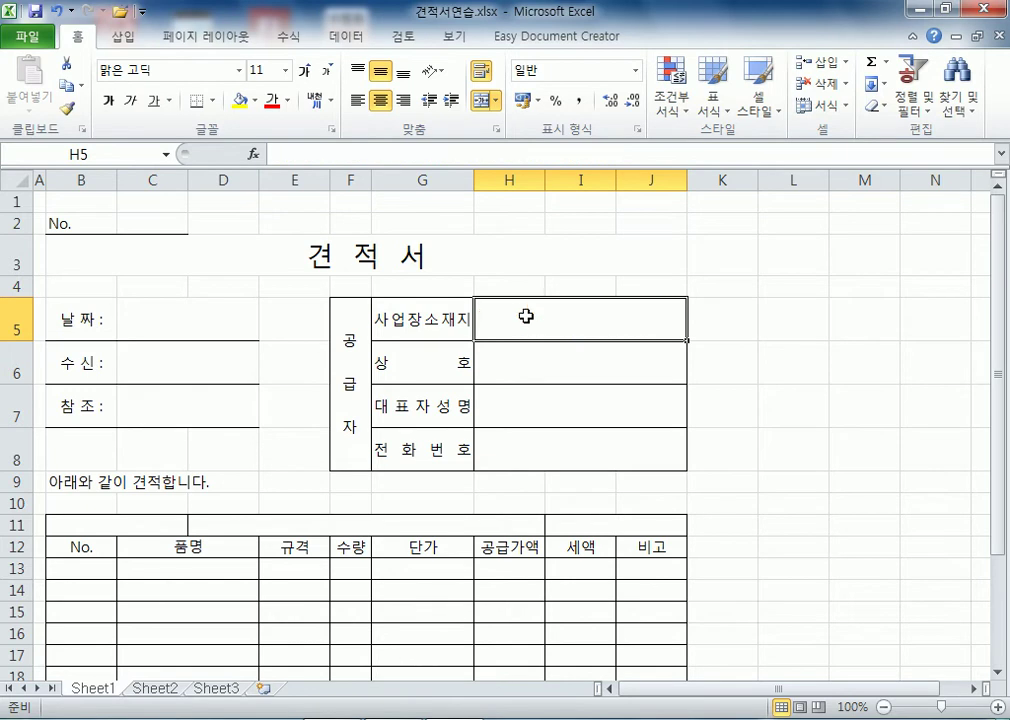
# Increase the height of row 11 above the item table headers to about twice a normal row
pyautogui.scroll(-2, 525, 318)
pyautogui.scroll(2, 79, 313)
pyautogui.scroll(-1, 27, 530)
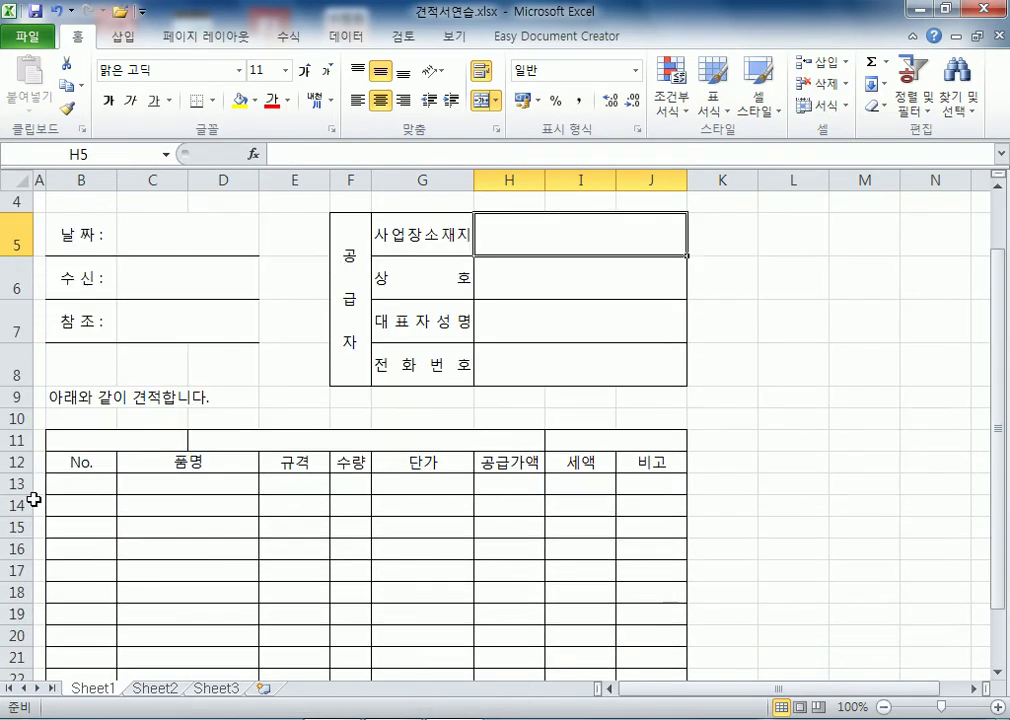
pyautogui.click(18, 448)
pyautogui.moveTo(22, 450); pyautogui.dragTo(24, 473)
pyautogui.click(131, 445)
pyautogui.click(427, 461)
pyautogui.click(597, 455)
pyautogui.click(383, 460)
pyautogui.click(131, 452)
pyautogui.click(318, 468)
pyautogui.click(139, 448)
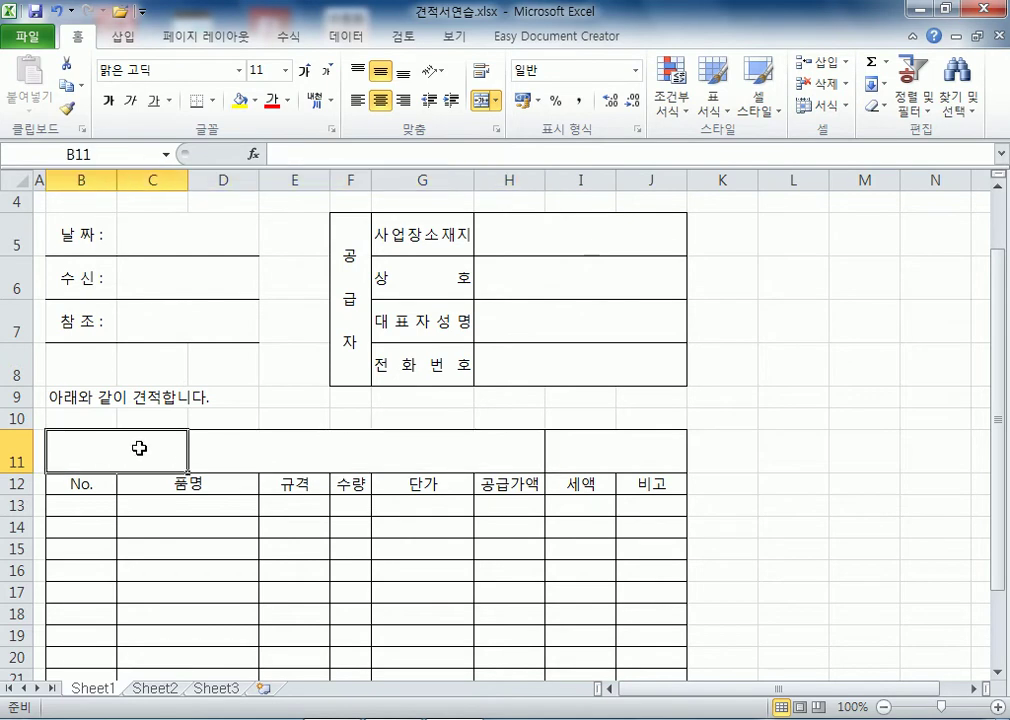
pyautogui.scroll(1, 139, 448)
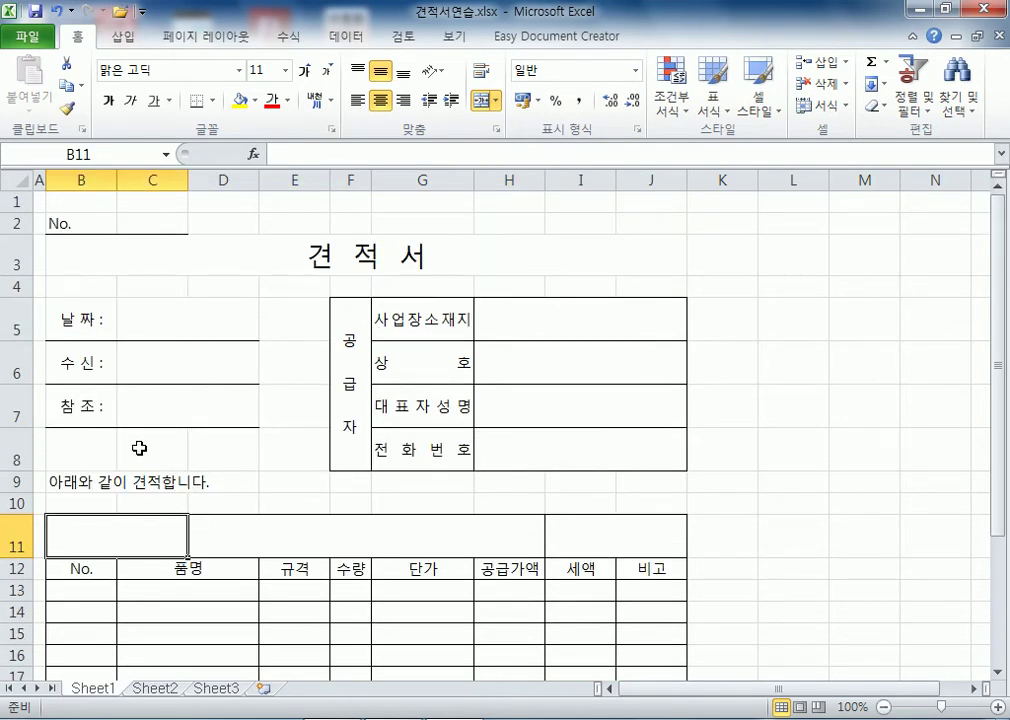
pyautogui.click(137, 218)
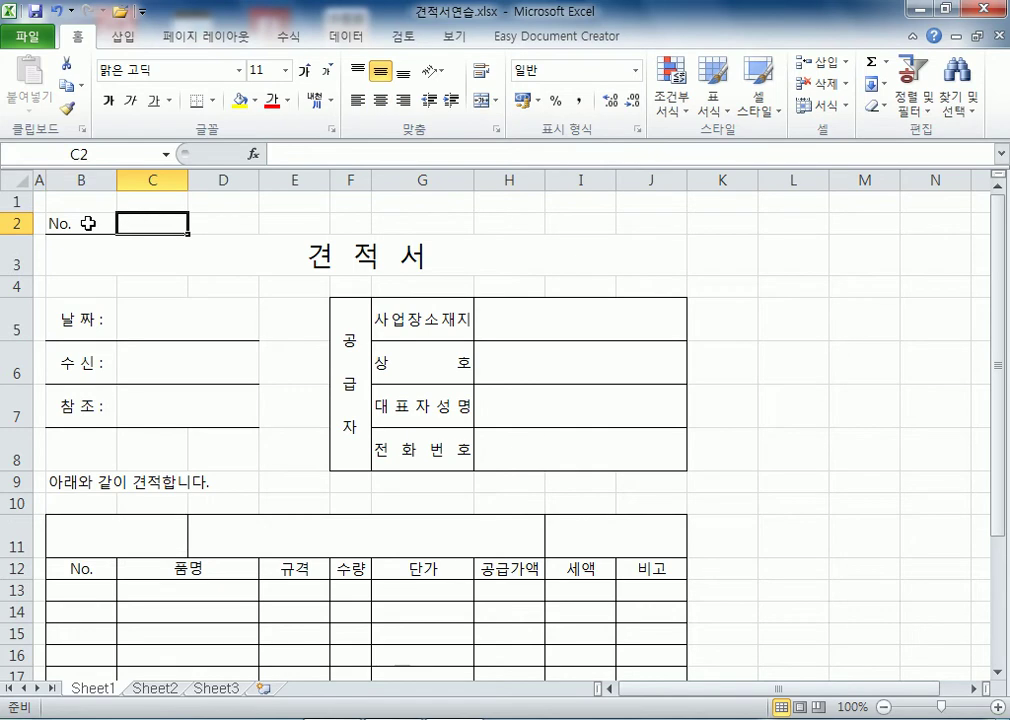
pyautogui.click(88, 222)
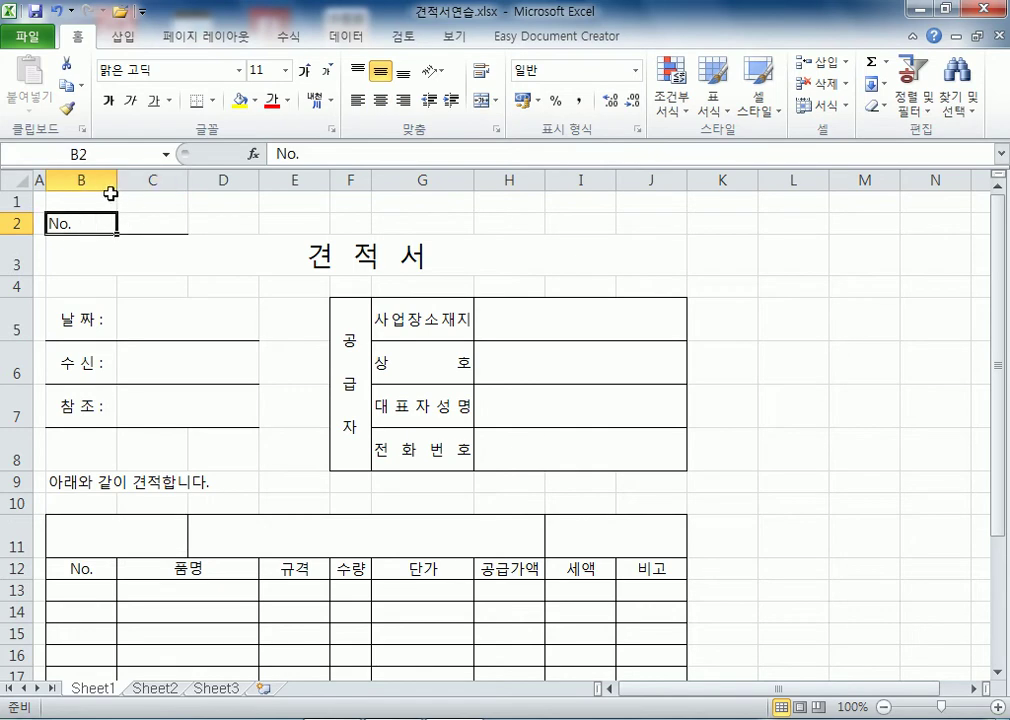
# Make the 합계 row 23 about one and a half times as tall as a normal row
pyautogui.click(18, 536)
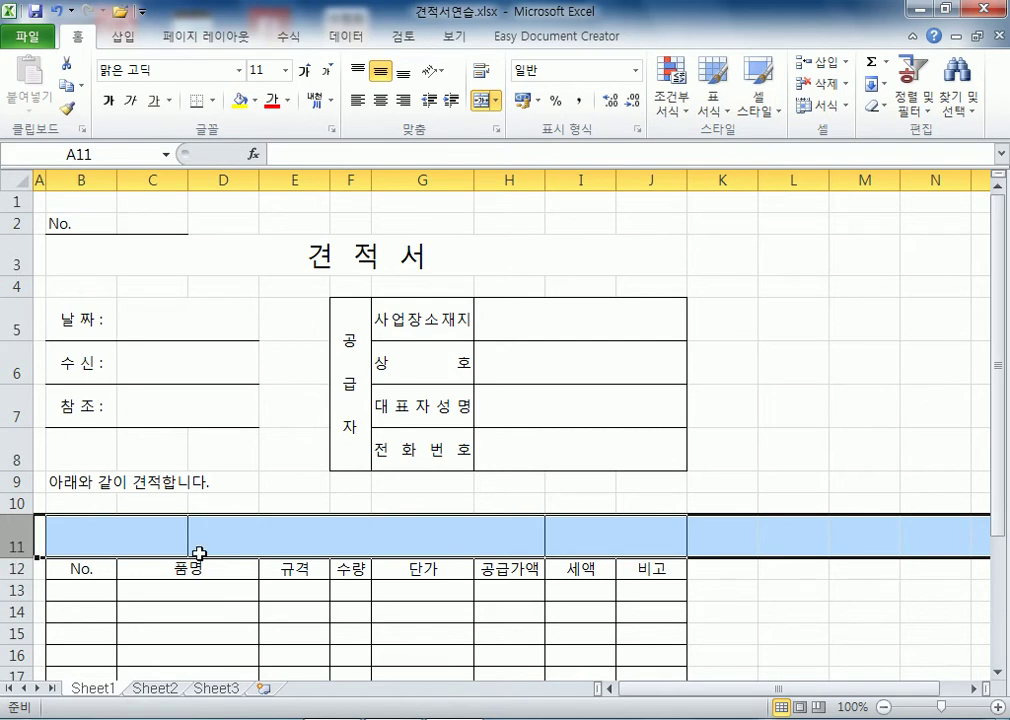
pyautogui.scroll(-2, 266, 552)
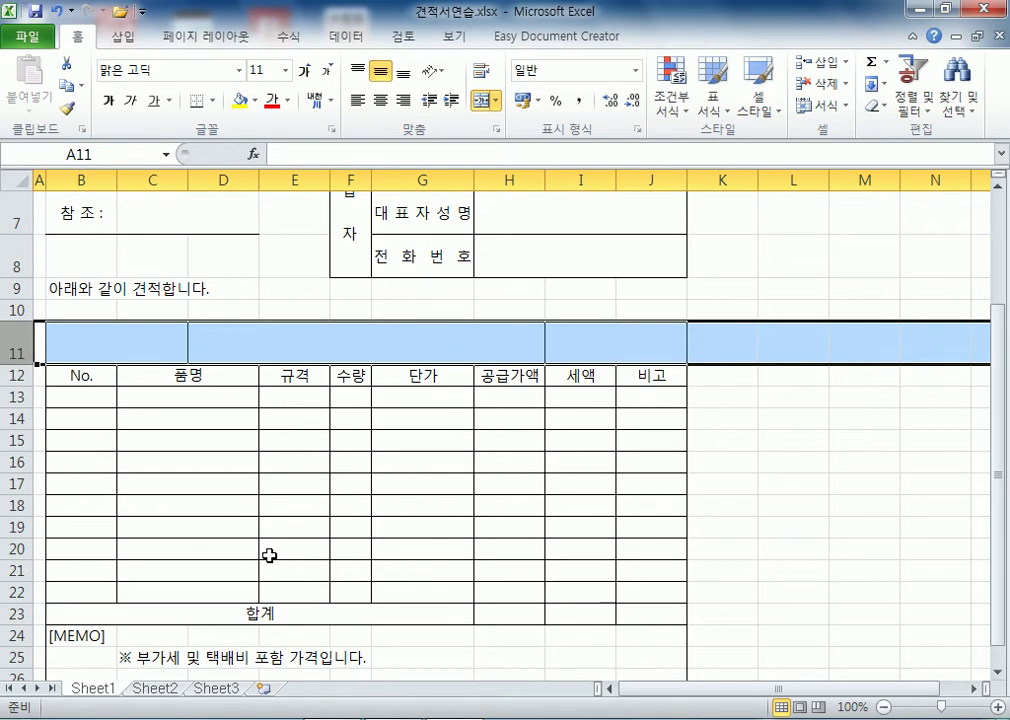
pyautogui.scroll(-3, 162, 517)
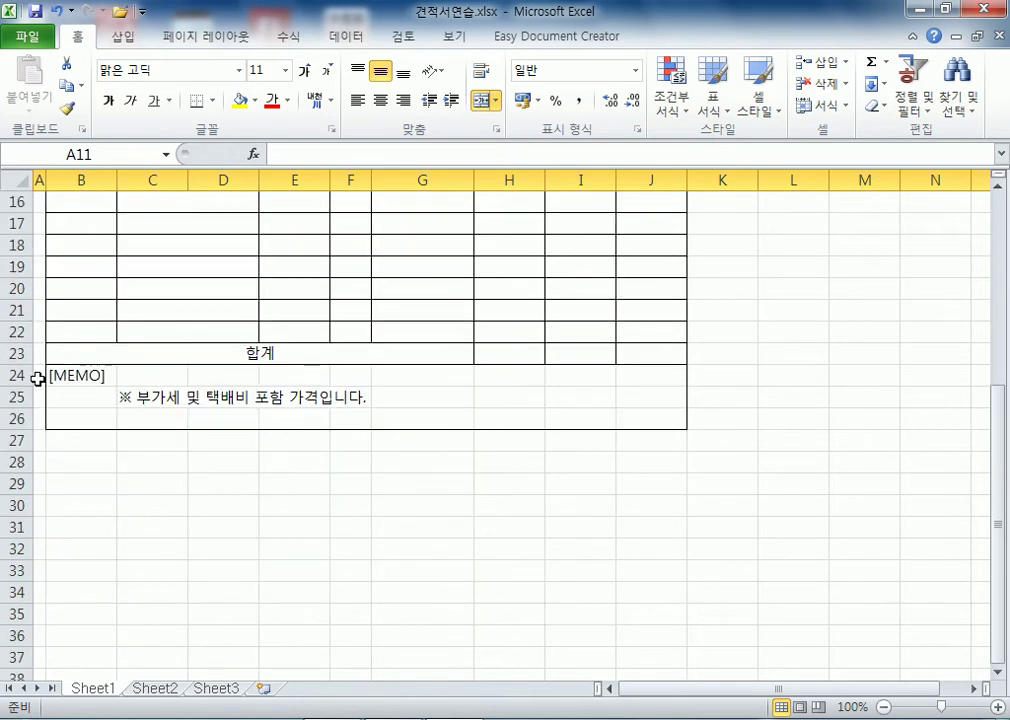
pyautogui.click(16, 352)
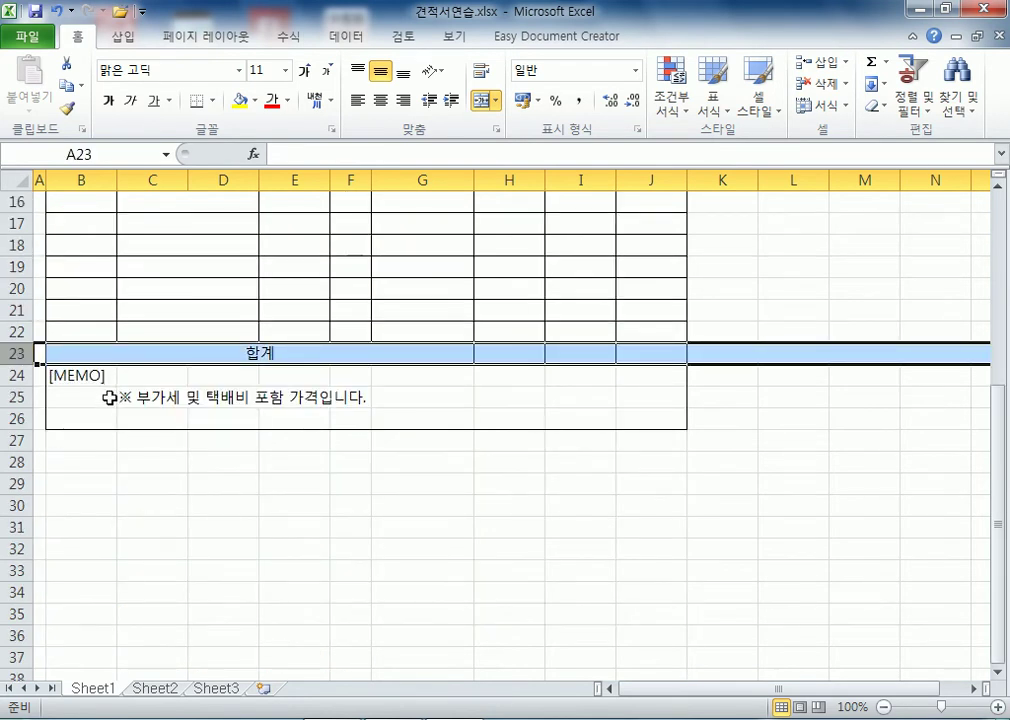
pyautogui.moveTo(16, 363); pyautogui.dragTo(16, 376)
# Narrow column B so that it fits the 날짜, 수신 and 참조 labels more closely
pyautogui.scroll(4, 311, 490)
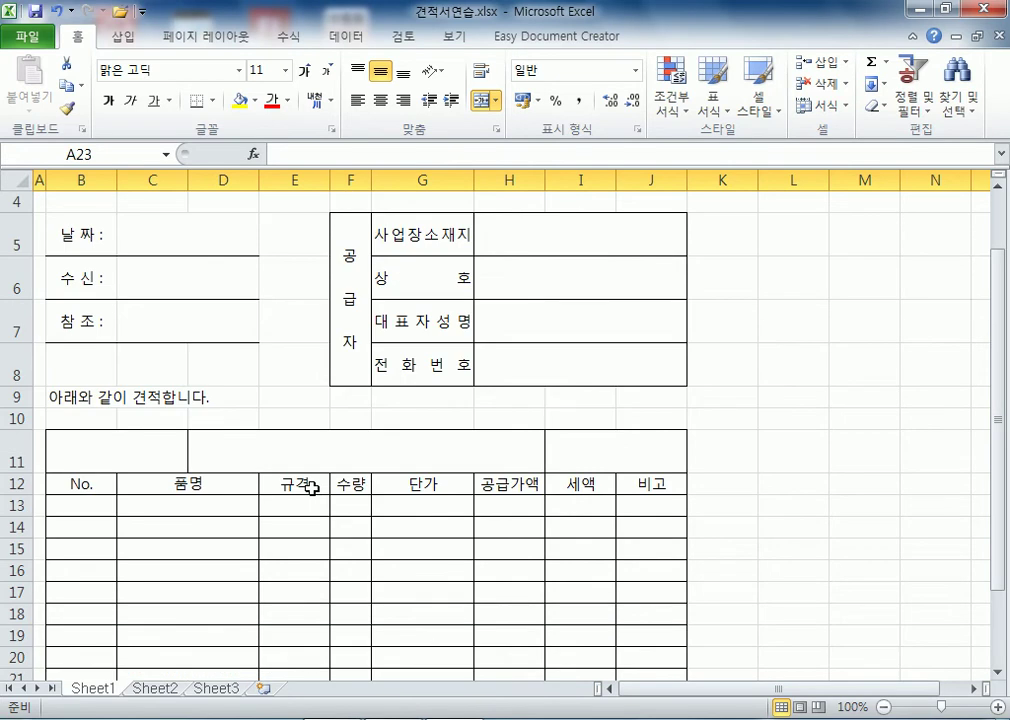
pyautogui.click(75, 397)
pyautogui.click(81, 180)
pyautogui.moveTo(117, 180)
pyautogui.mouseDown()
pyautogui.moveTo(86, 179)
pyautogui.moveTo(97, 179)
pyautogui.mouseUp()
pyautogui.click(143, 245)
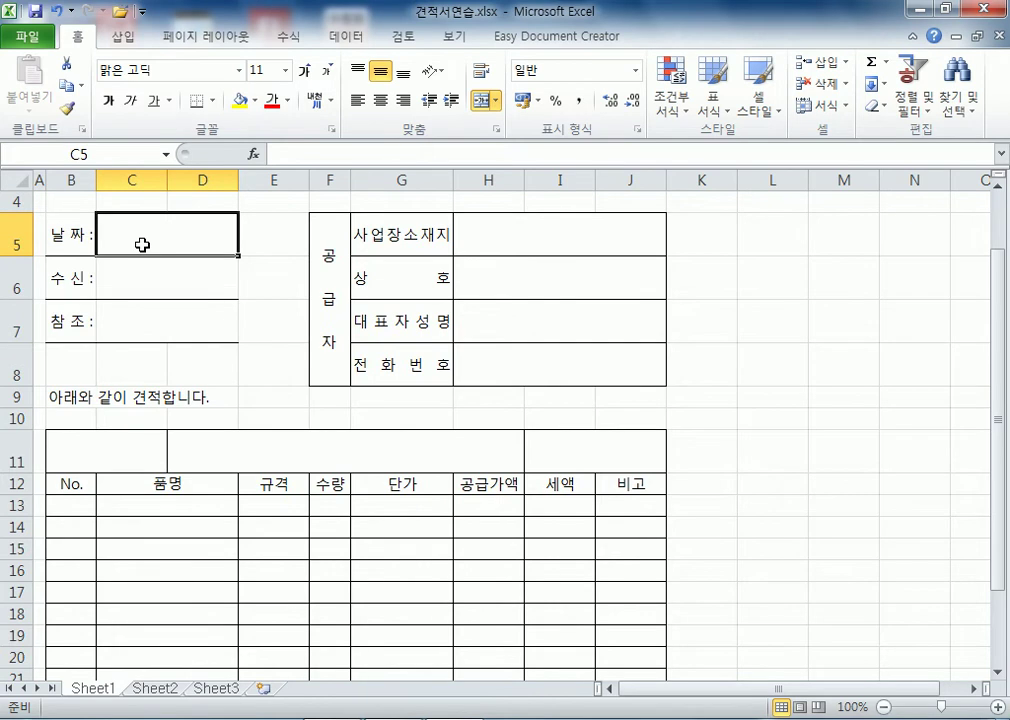
# Remove the inner spaces so B5:B7 read "날짜 :", "수신 :" and "참조 :", and narrow column B slightly further
pyautogui.click(60, 233)
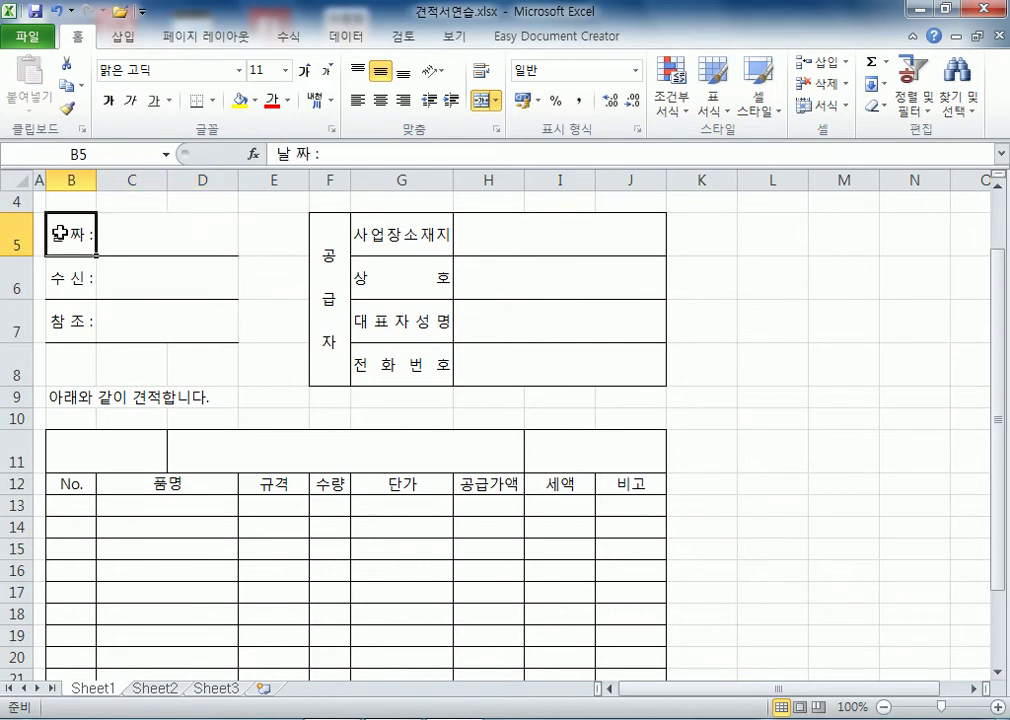
pyautogui.doubleClick(60, 233)
pyautogui.press('Delete')
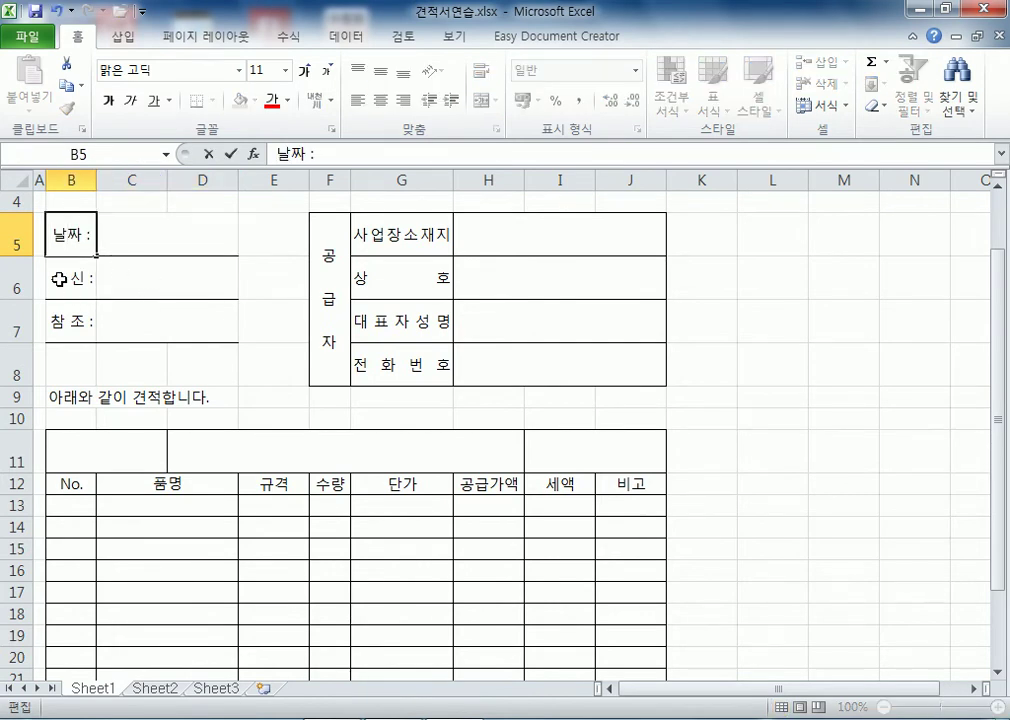
pyautogui.click(62, 282)
pyautogui.doubleClick(63, 280)
pyautogui.press('Delete')
pyautogui.click(67, 313)
pyautogui.doubleClick(67, 318)
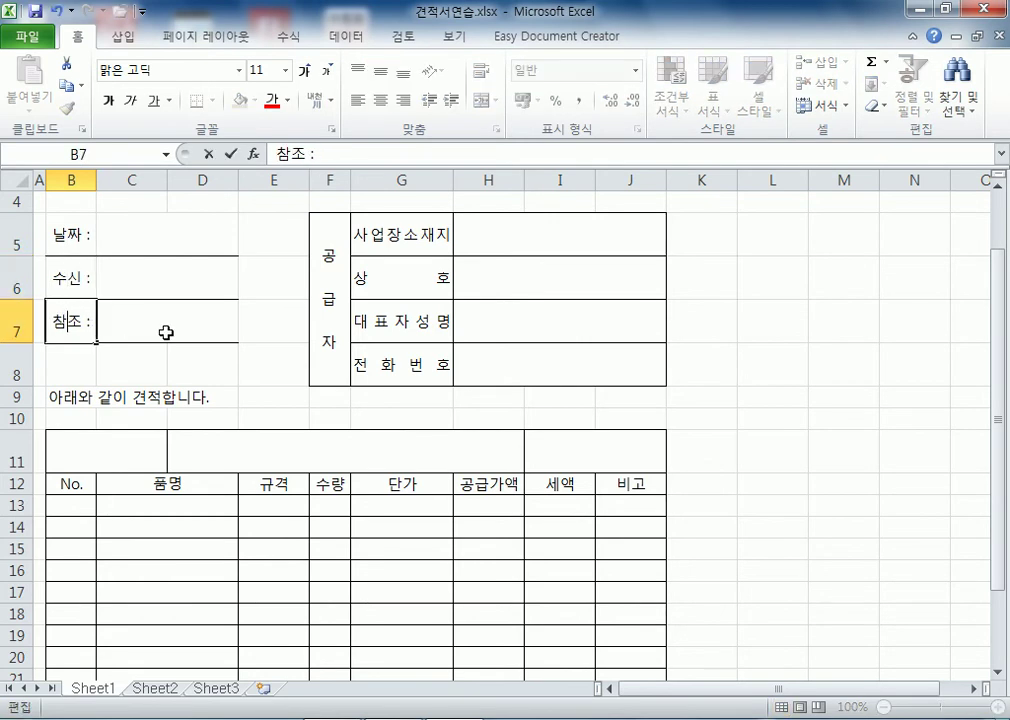
pyautogui.press('Delete')
pyautogui.click(164, 331)
pyautogui.moveTo(96, 180); pyautogui.dragTo(91, 180)
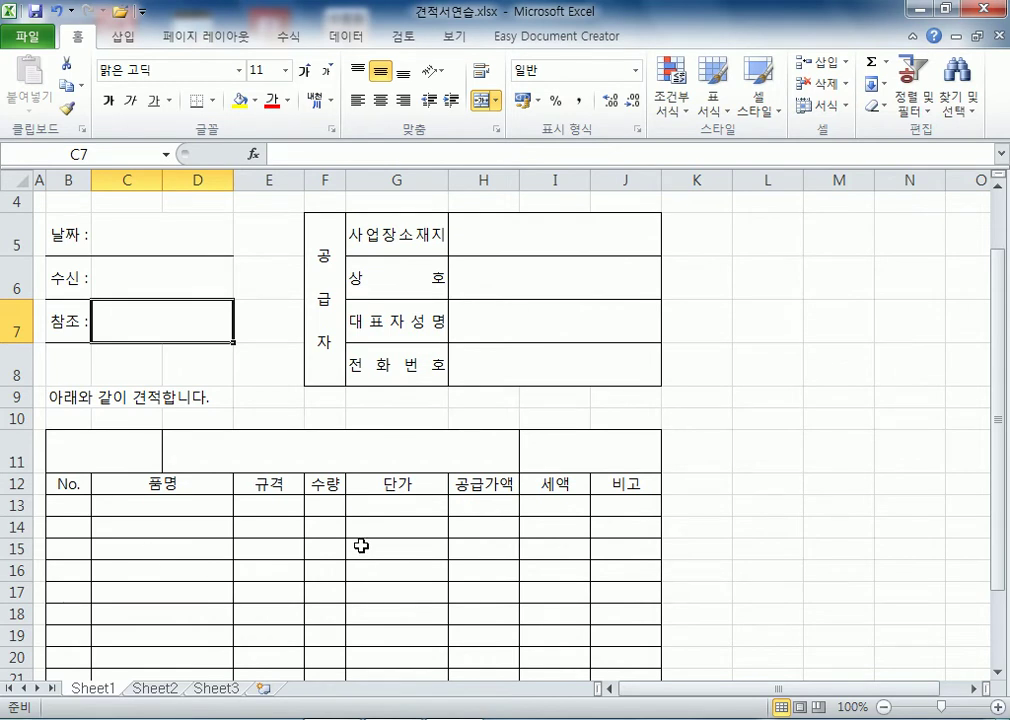
# Try a wider 공급가액 column H and undo the width change
pyautogui.moveTo(517, 186); pyautogui.dragTo(541, 187)
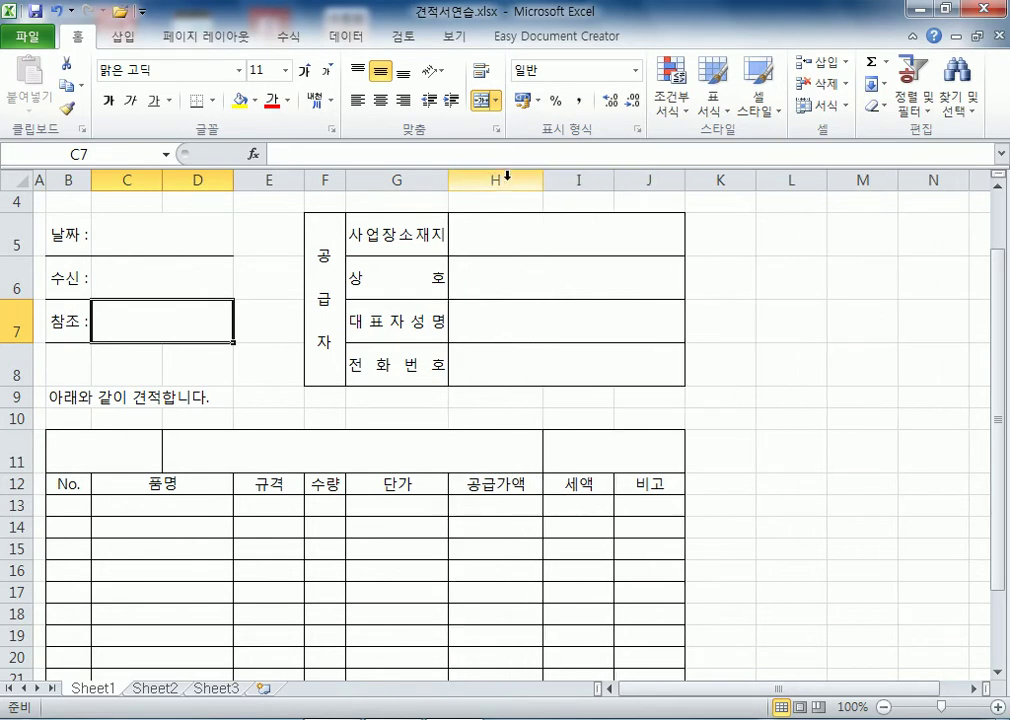
pyautogui.hotkey('ctrl', 'z')
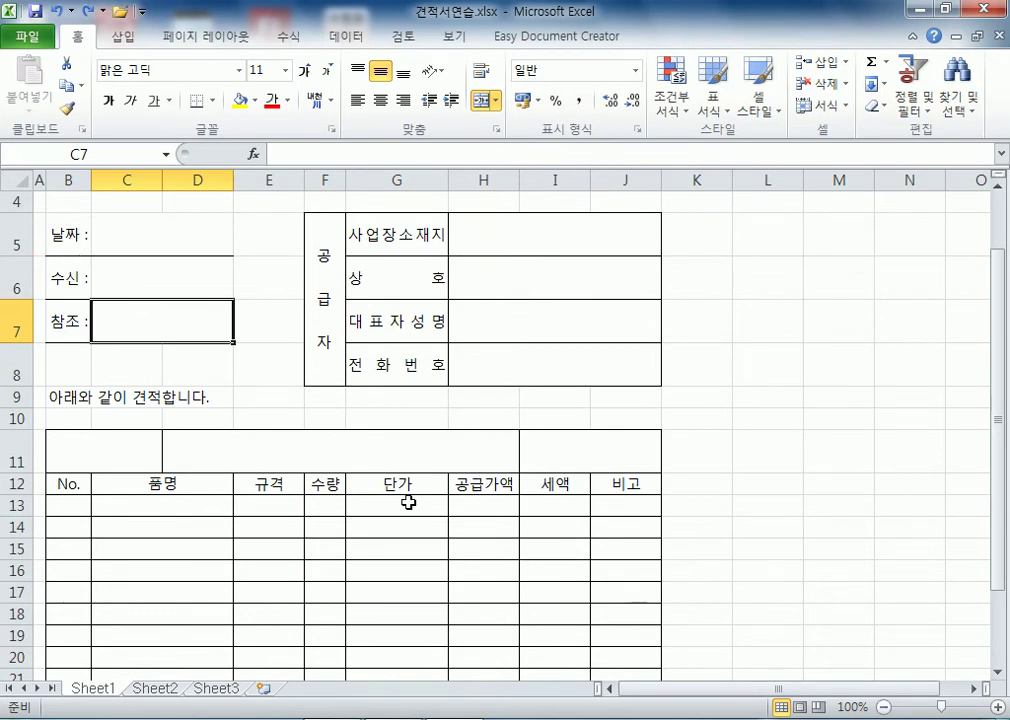
pyautogui.click(378, 504)
pyautogui.click(326, 505)
pyautogui.click(398, 503)
pyautogui.click(336, 503)
pyautogui.click(408, 502)
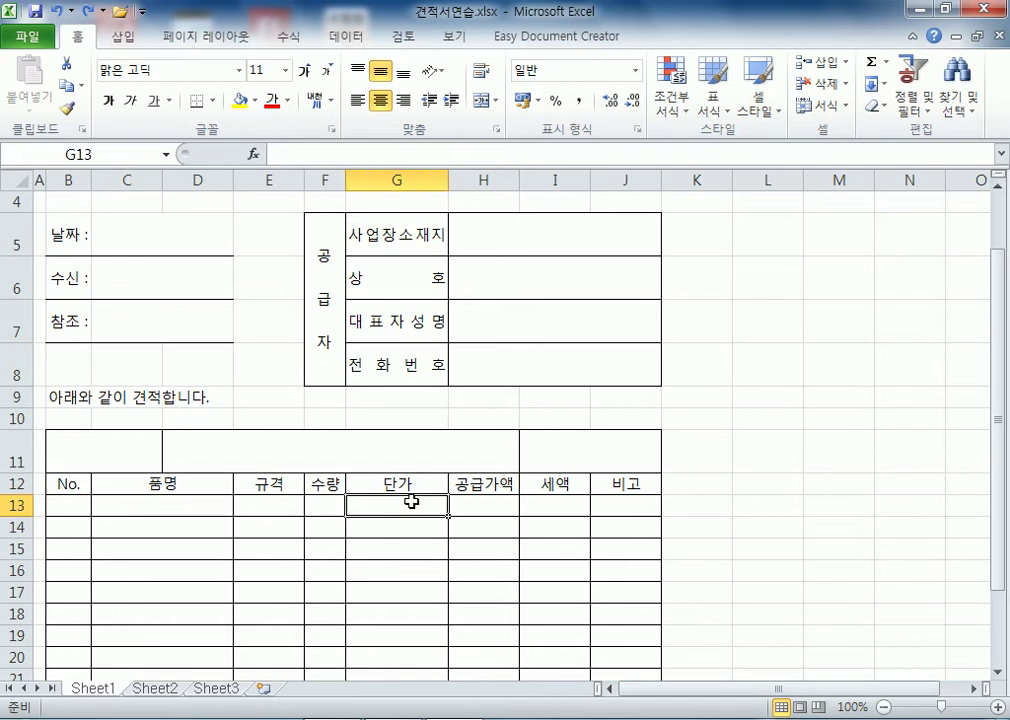
pyautogui.click(330, 505)
pyautogui.click(402, 505)
pyautogui.click(322, 506)
pyautogui.click(415, 505)
pyautogui.click(482, 503)
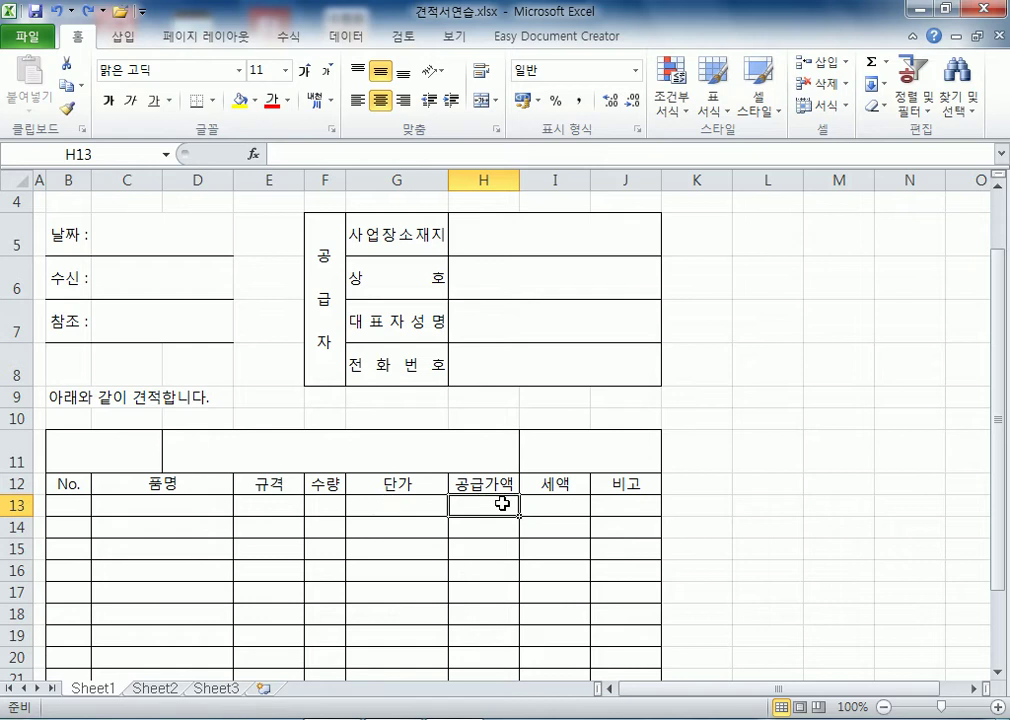
# Widen the 공급가액 column H to about the same width as the 단가 column
pyautogui.moveTo(519, 180); pyautogui.dragTo(545, 179)
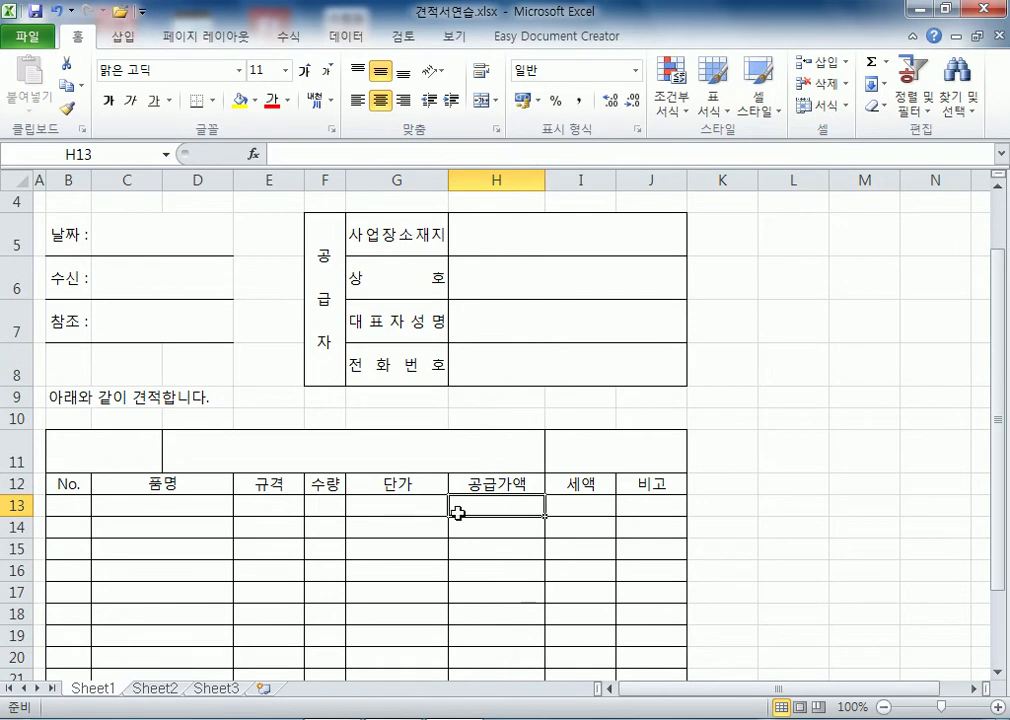
pyautogui.scroll(-2, 422, 436)
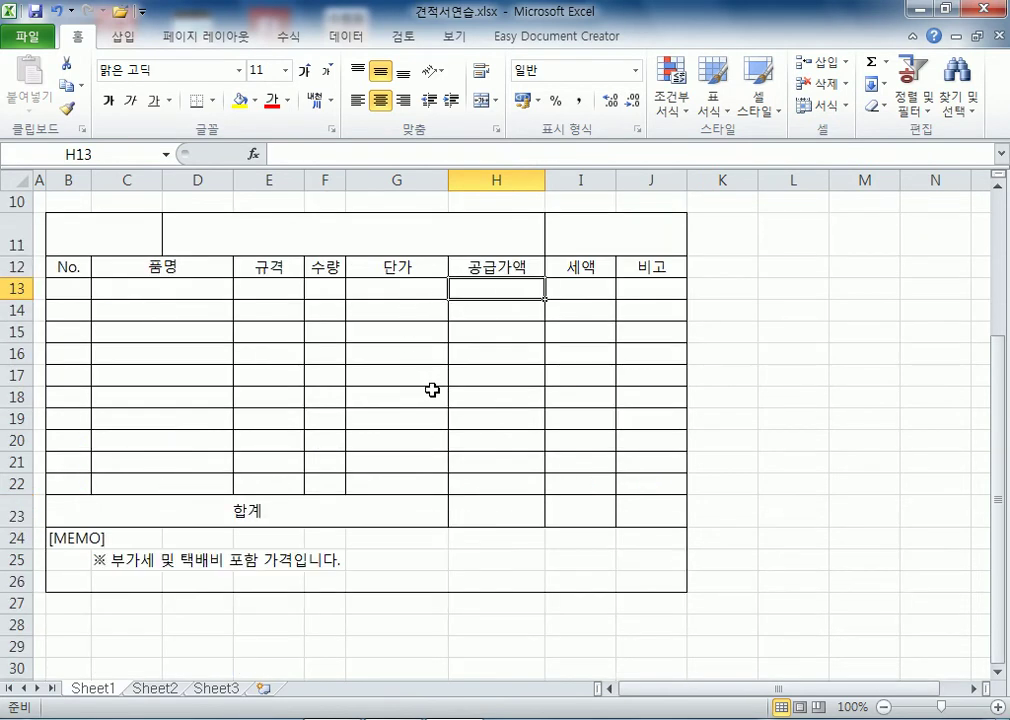
pyautogui.scroll(2, 431, 388)
pyautogui.moveTo(545, 180); pyautogui.dragTo(551, 180)
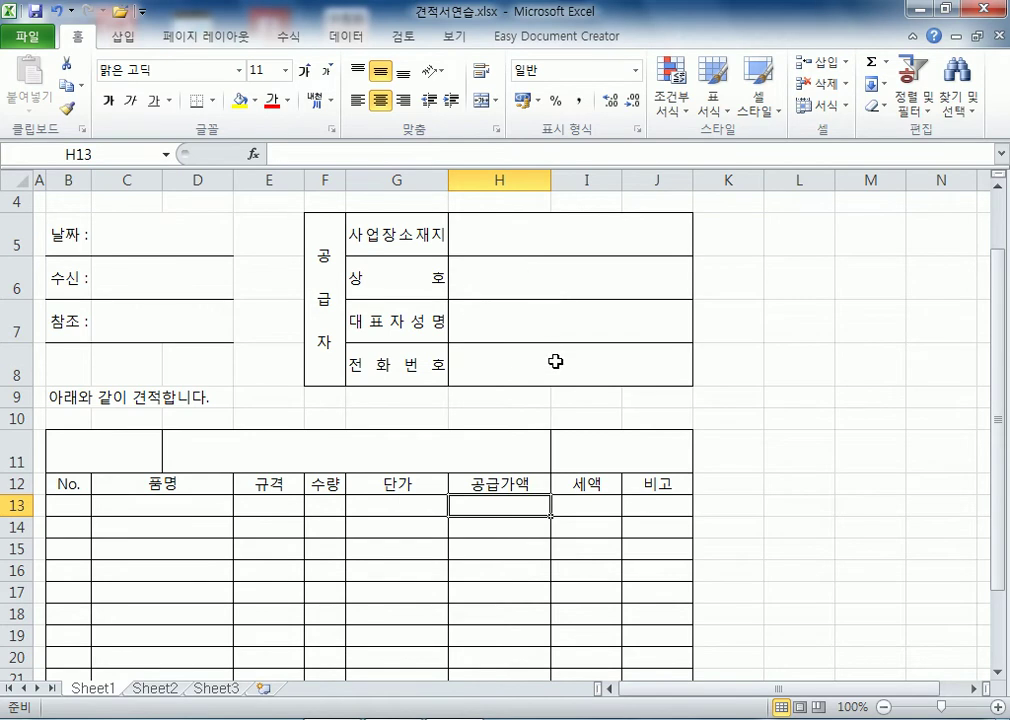
# Widen the 세액 column I slightly
pyautogui.click(583, 503)
pyautogui.click(515, 506)
pyautogui.click(581, 506)
pyautogui.moveTo(622, 180); pyautogui.dragTo(628, 180)
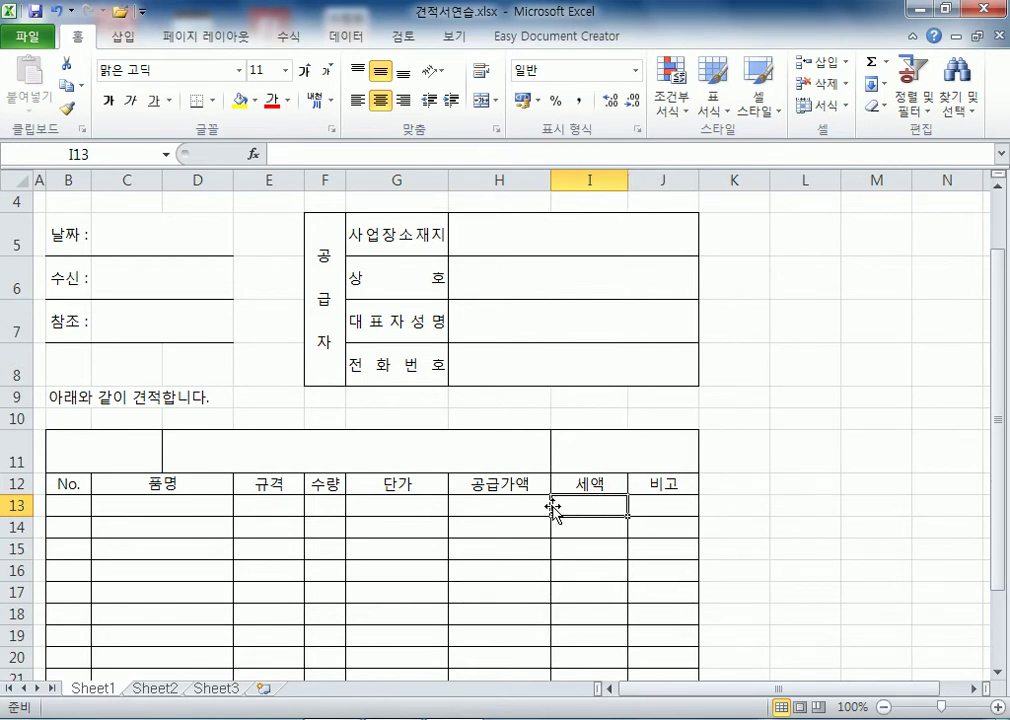
# Narrow the 규격 column E to about the same width as the 수량 column
pyautogui.moveTo(305, 180); pyautogui.dragTo(275, 180)
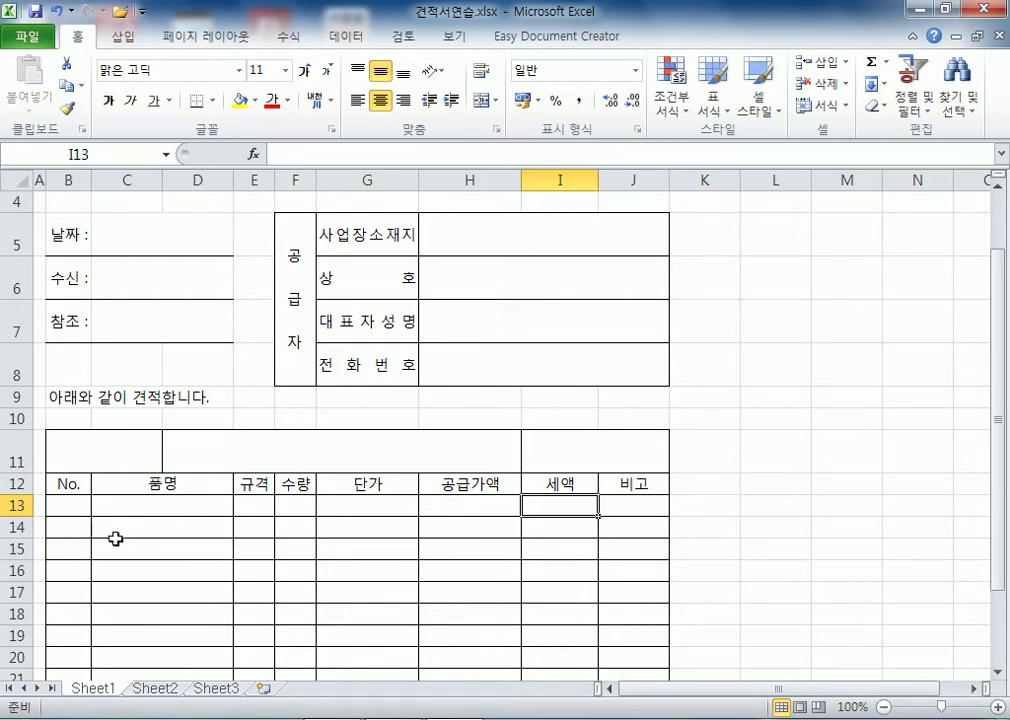
pyautogui.click(143, 507)
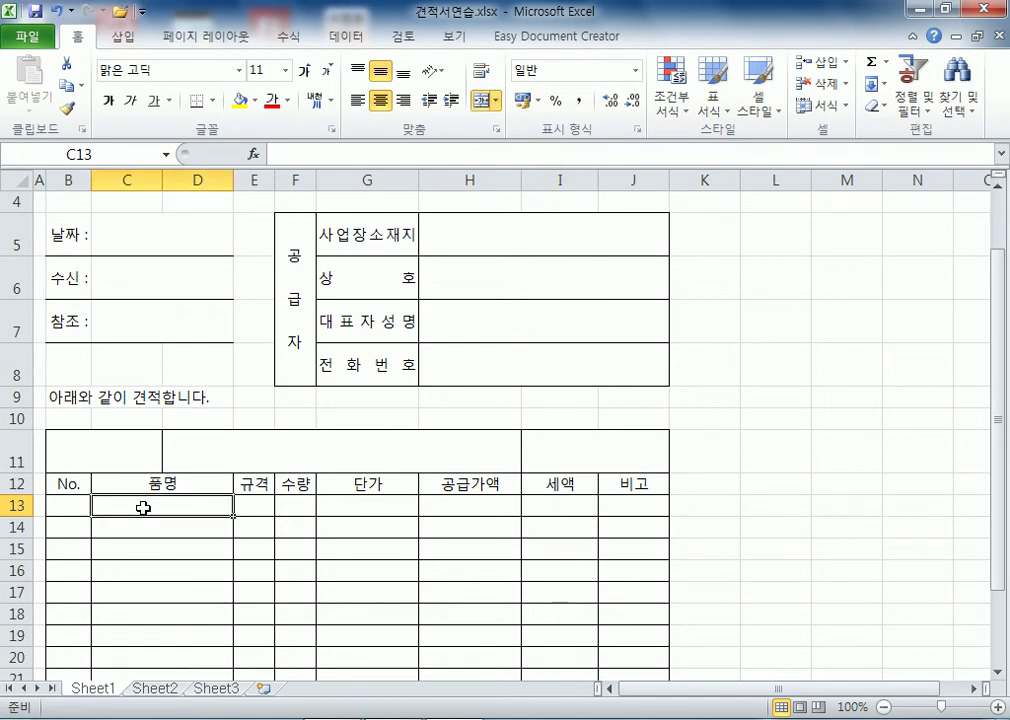
# Review the form's layout and save the quotation workbook
pyautogui.scroll(-4, 143, 507)
pyautogui.scroll(5, 143, 507)
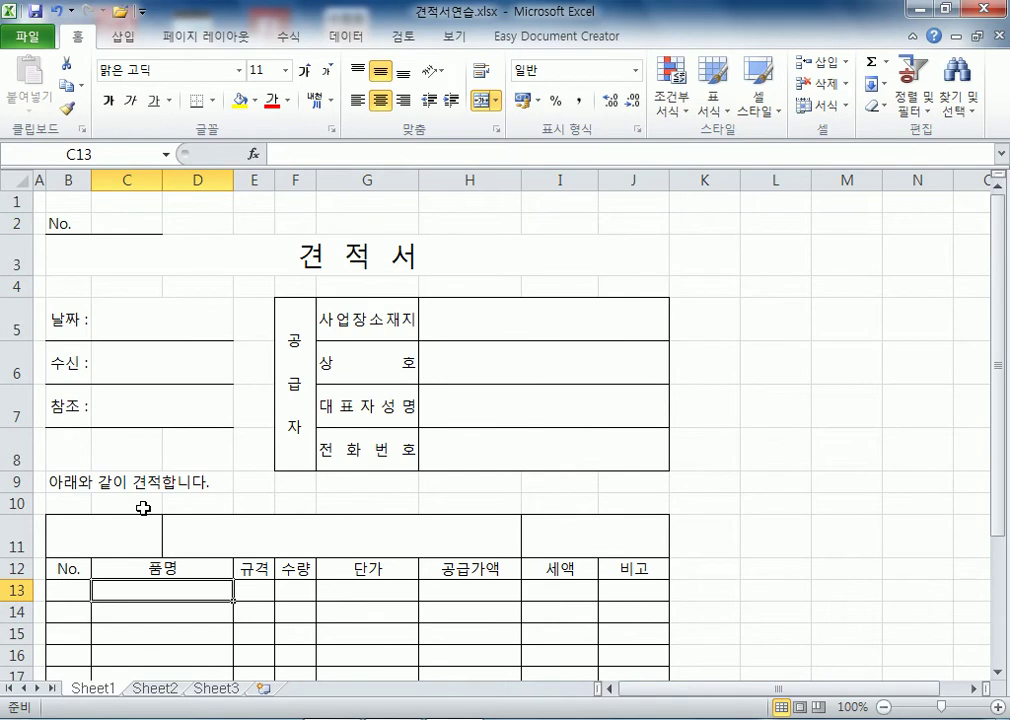
pyautogui.click(156, 326)
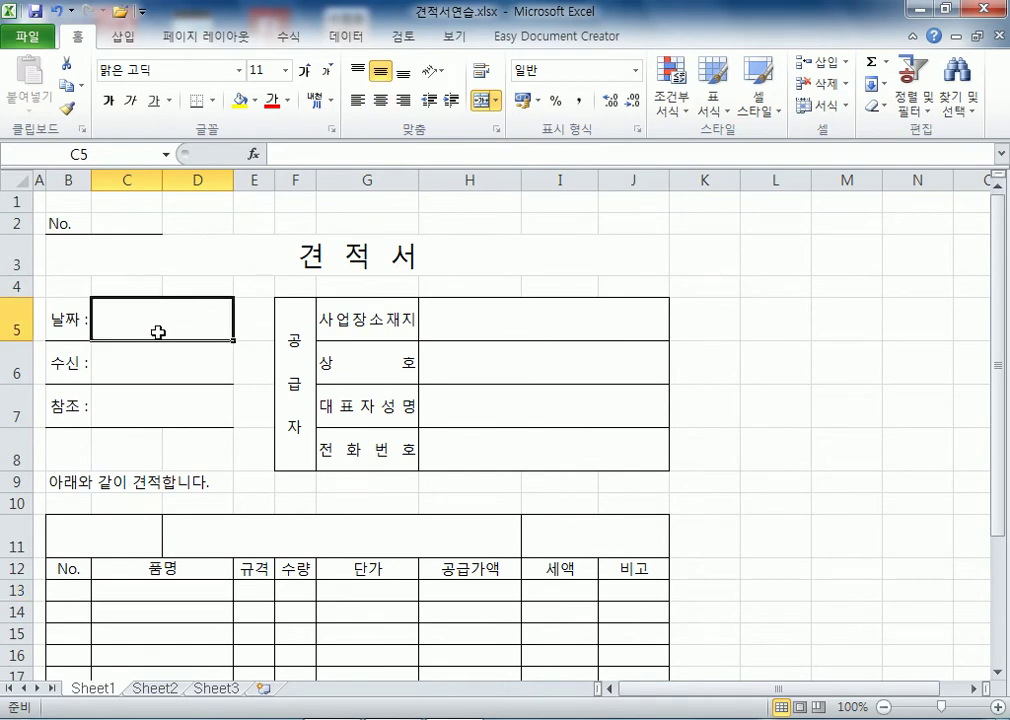
pyautogui.click(35, 12)
# Centre the No. label in B2 horizontally and enter 1004 in C2 beside it
pyautogui.click(145, 224)
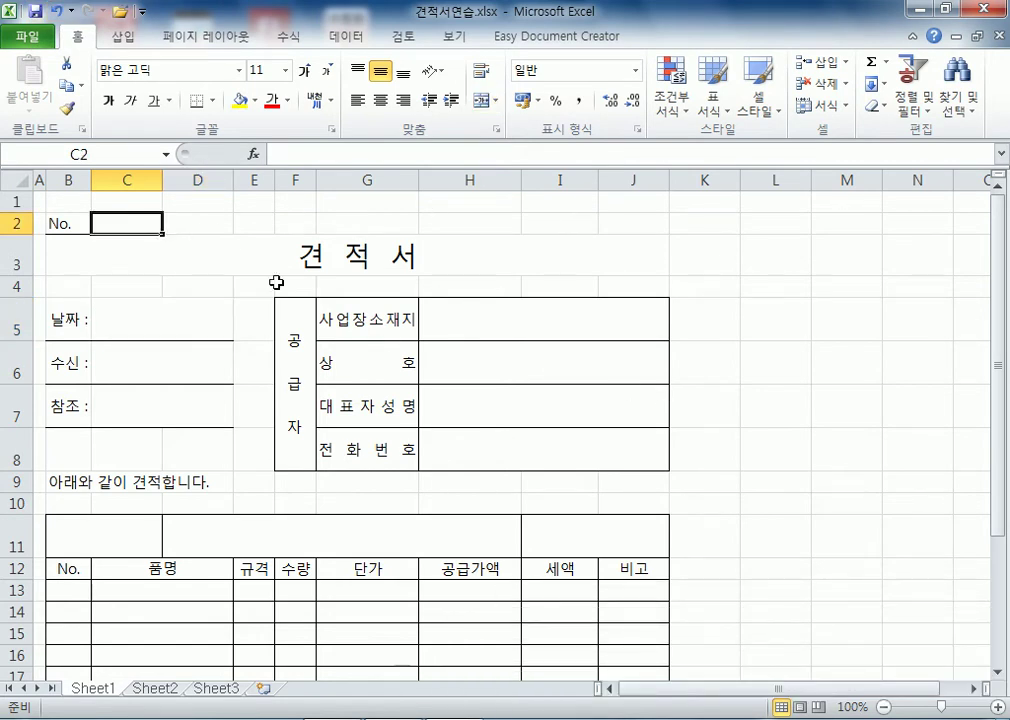
pyautogui.click(70, 224)
pyautogui.click(381, 100)
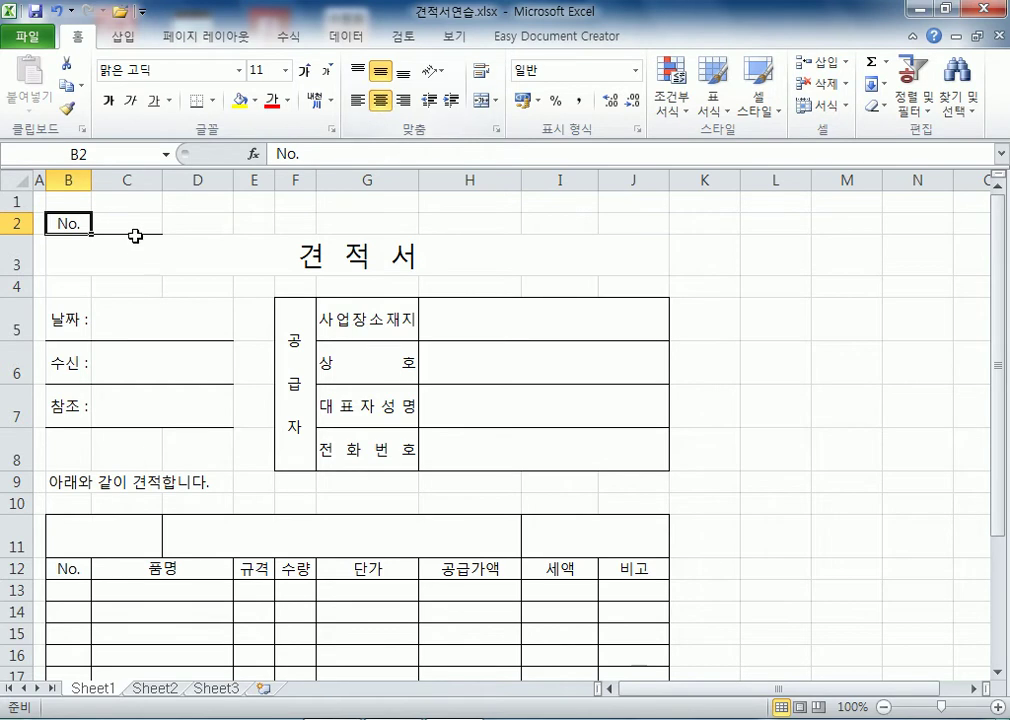
pyautogui.click(133, 228)
pyautogui.write('1004')
pyautogui.press('Return')
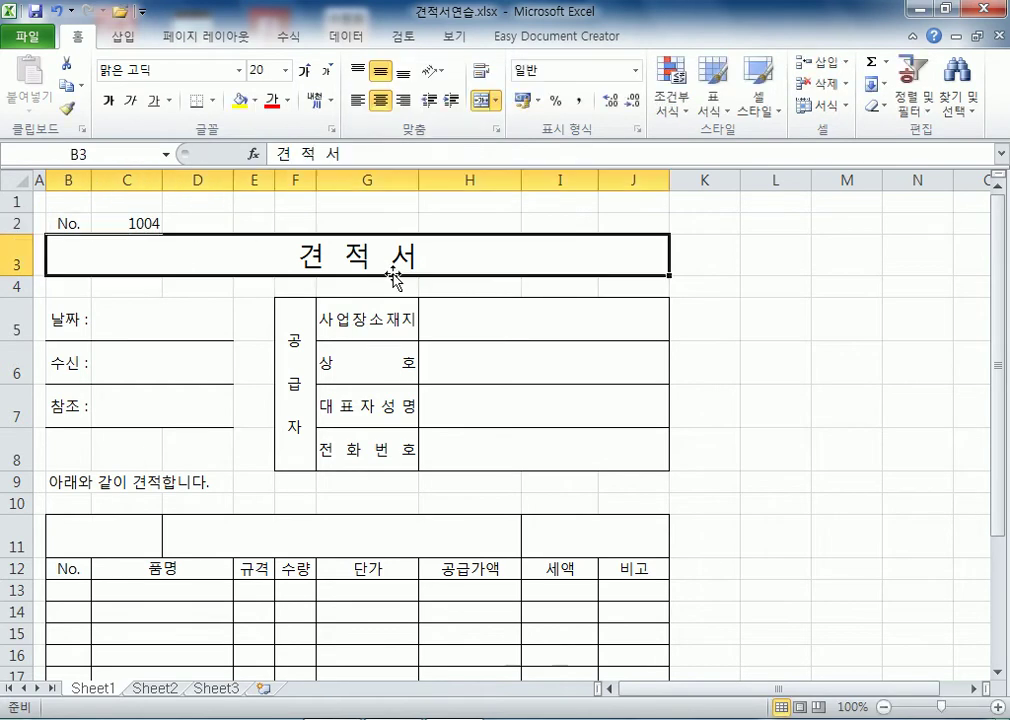
# Try left-aligning the number in C2 and right-aligning the No. label in B2
pyautogui.click(138, 222)
pyautogui.click(380, 101)
pyautogui.click(356, 100)
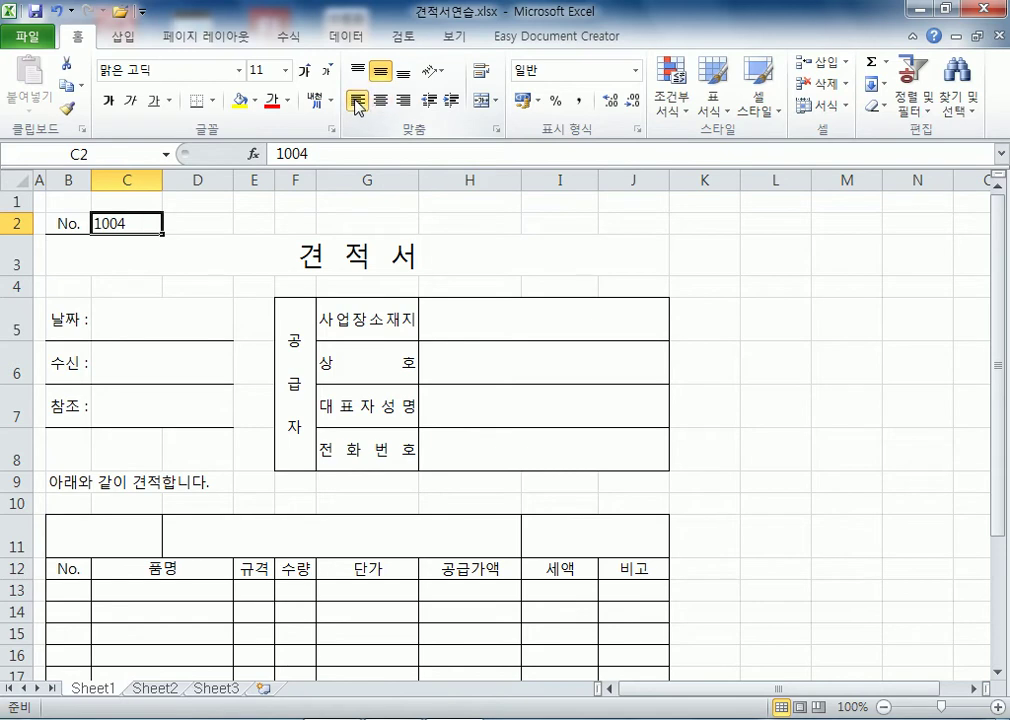
pyautogui.click(193, 260)
pyautogui.click(125, 208)
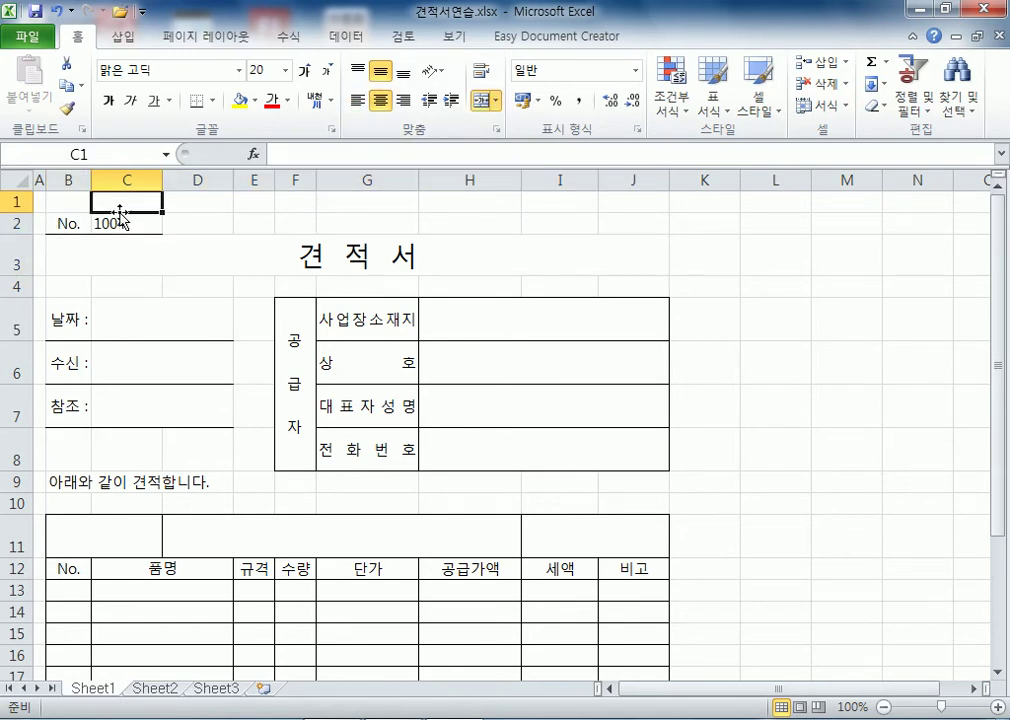
pyautogui.click(72, 223)
pyautogui.click(403, 101)
pyautogui.click(121, 279)
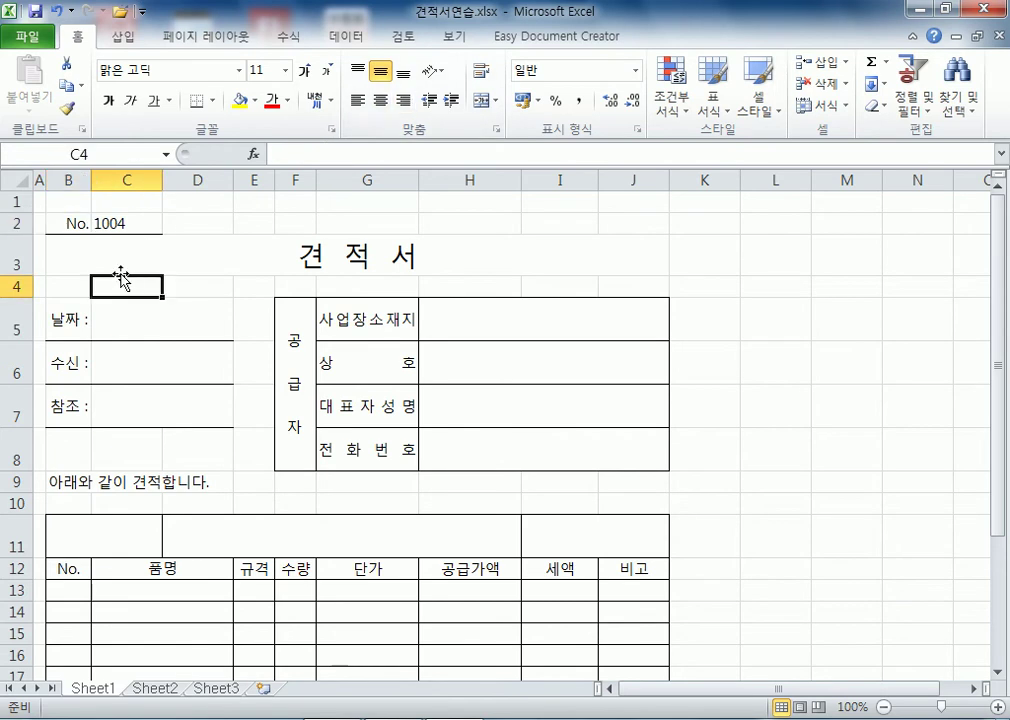
# Centre the No. label in B2 and the number in C2 horizontally
pyautogui.click(74, 223)
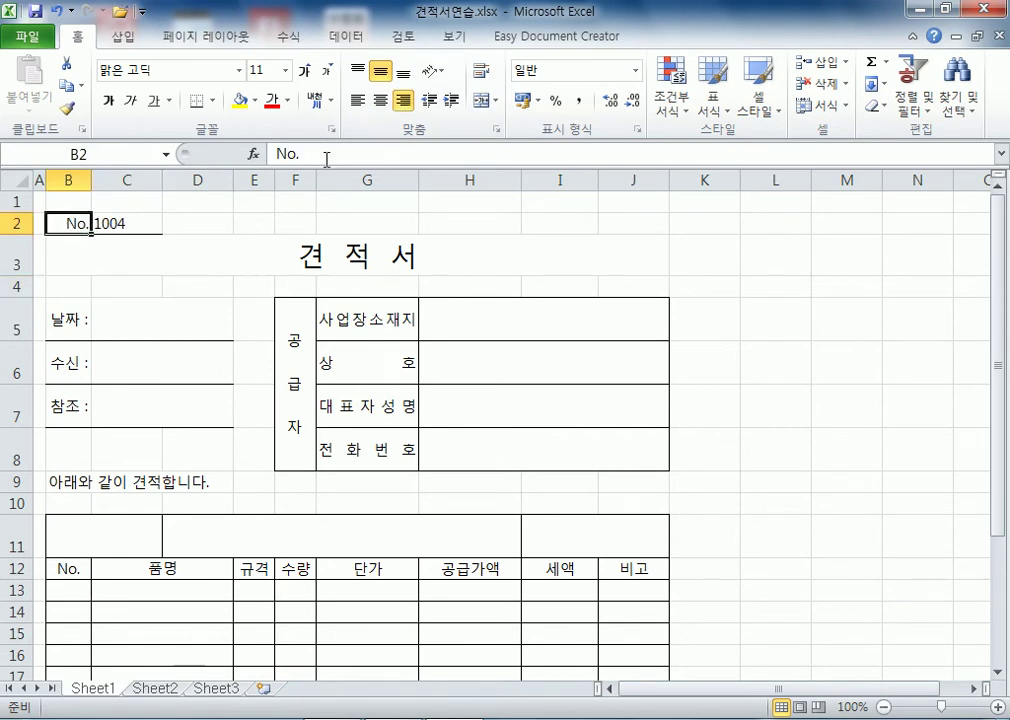
pyautogui.click(374, 103)
pyautogui.click(140, 221)
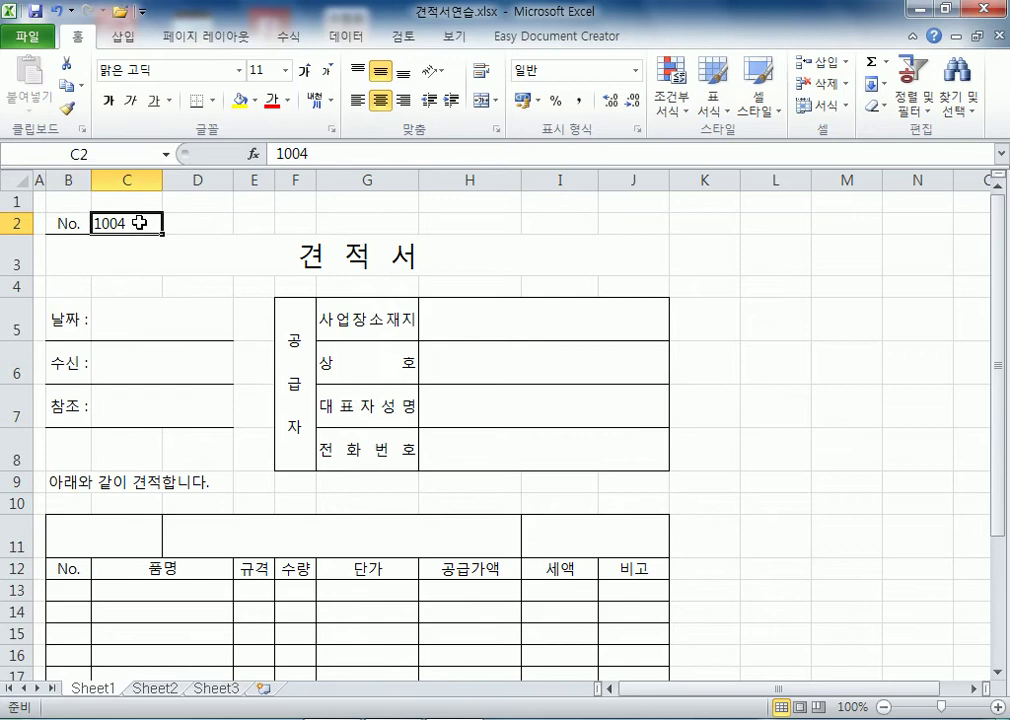
pyautogui.click(380, 101)
# Enter the date 2016-08-24 in the 날짜 cell C5 and centre it horizontally
pyautogui.click(137, 331)
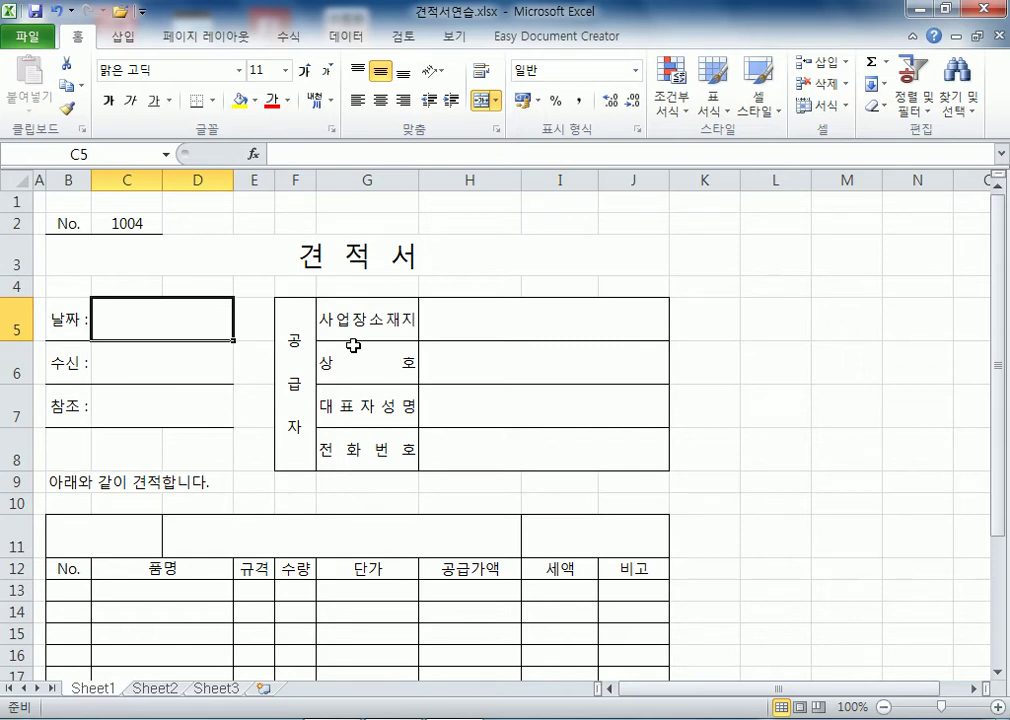
pyautogui.write('2016-08-24')
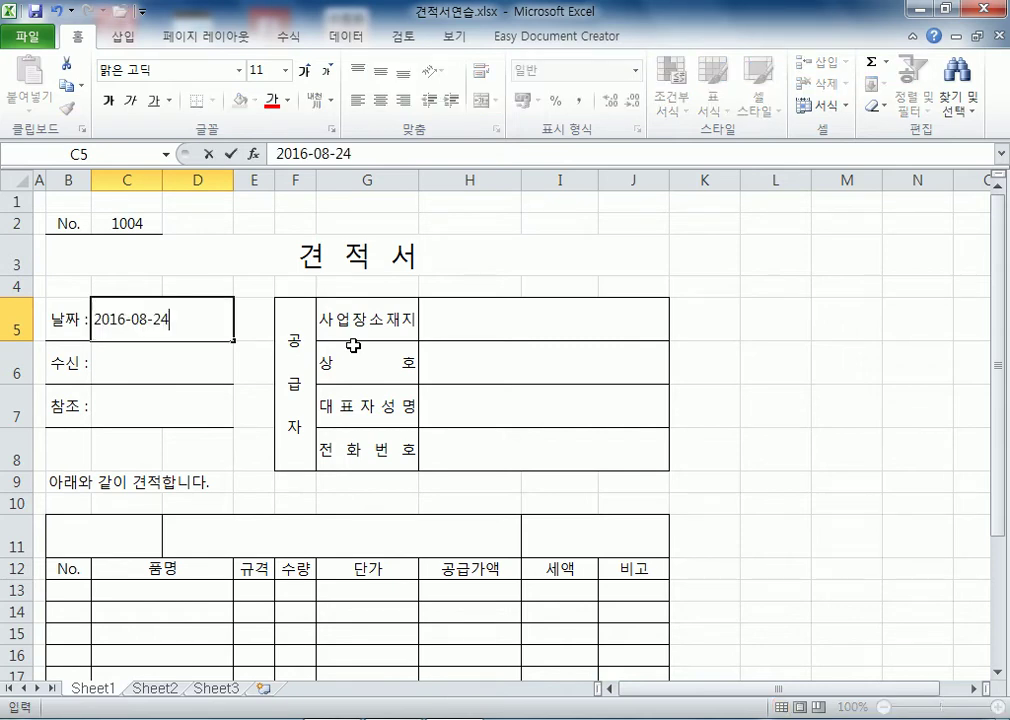
pyautogui.press('Return')
pyautogui.click(179, 320)
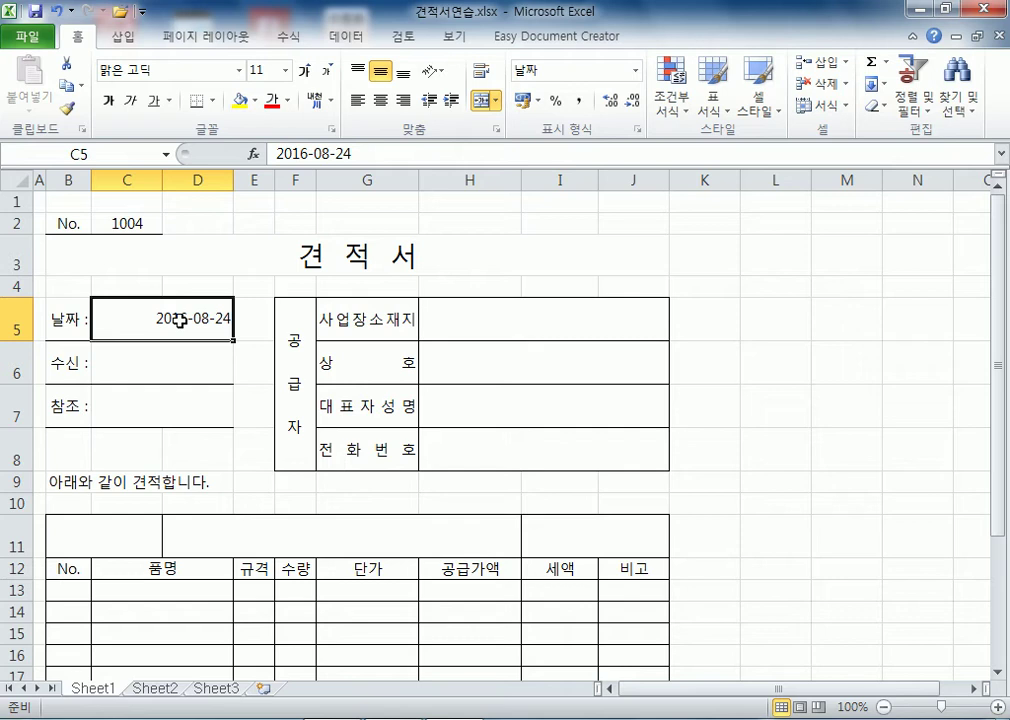
pyautogui.click(381, 100)
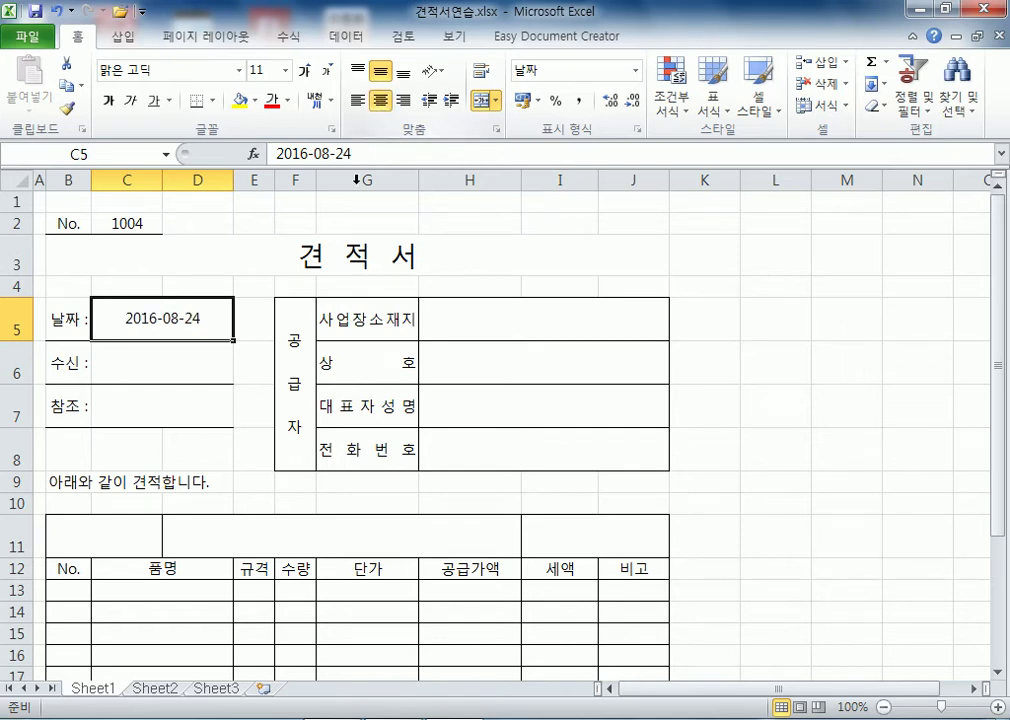
# Enter 주식회사 서초 as the recipient in the 수신 cell C6 and centre it horizontally
pyautogui.click(135, 372)
pyautogui.write('wntylr')
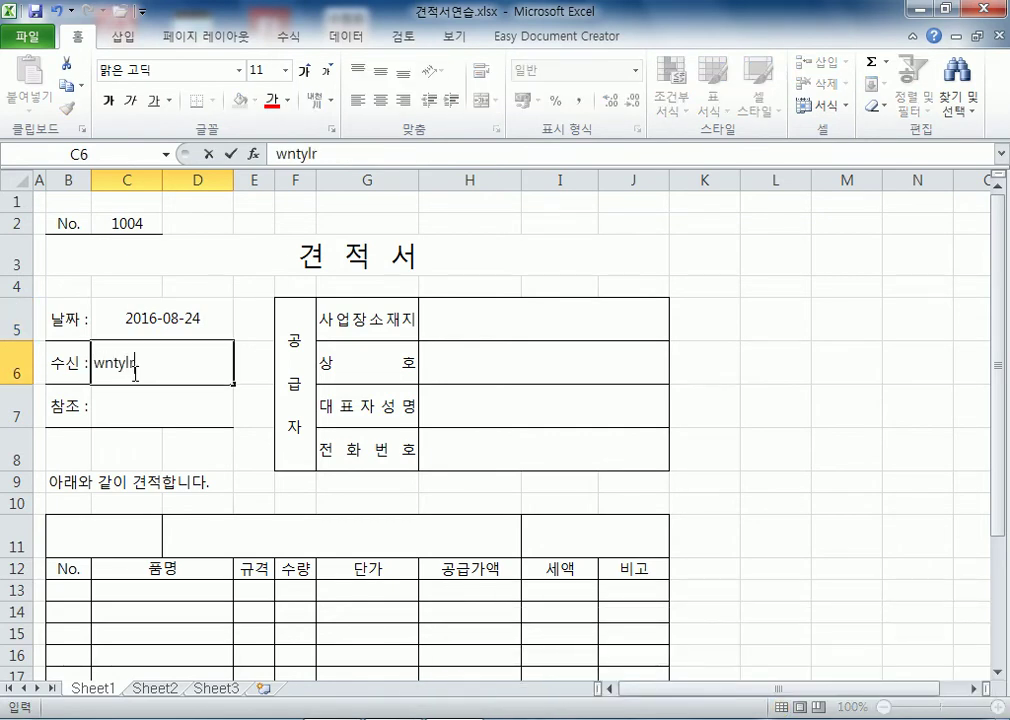
pyautogui.press('BackSpace')
pyautogui.press('BackSpace')
pyautogui.press('BackSpace')
pyautogui.press('BackSpace')
pyautogui.press('BackSpace')
pyautogui.press('BackSpace')
pyautogui.press('Hangul')
pyautogui.write('두ㅍ')
pyautogui.press('BackSpace')
pyautogui.press('BackSpace')
pyautogui.press('BackSpace')
pyautogui.write('주식횢사 서초')
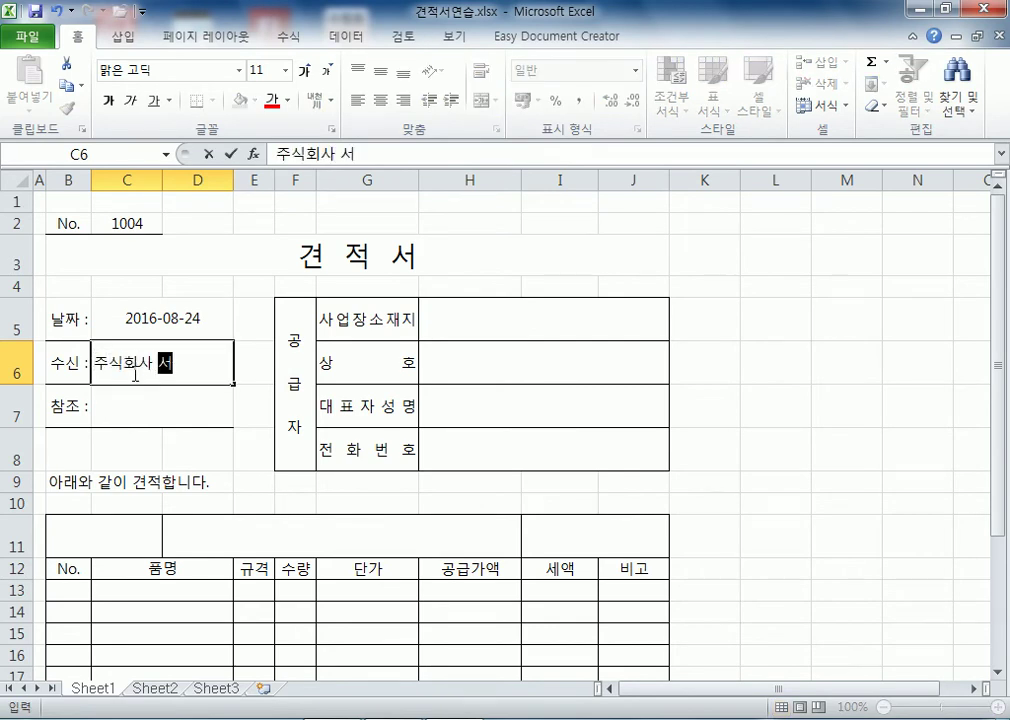
pyautogui.press('Return')
pyautogui.click(133, 373)
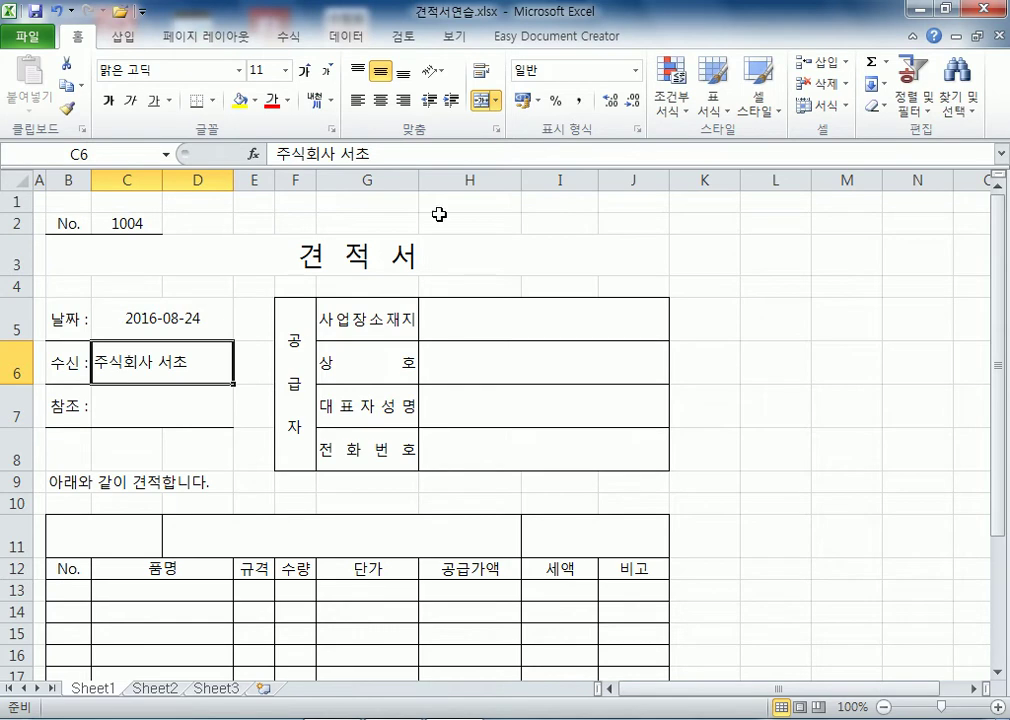
pyautogui.click(381, 100)
# Enter 담당자 in the 참조 cell C7 and centre it horizontally
pyautogui.click(198, 407)
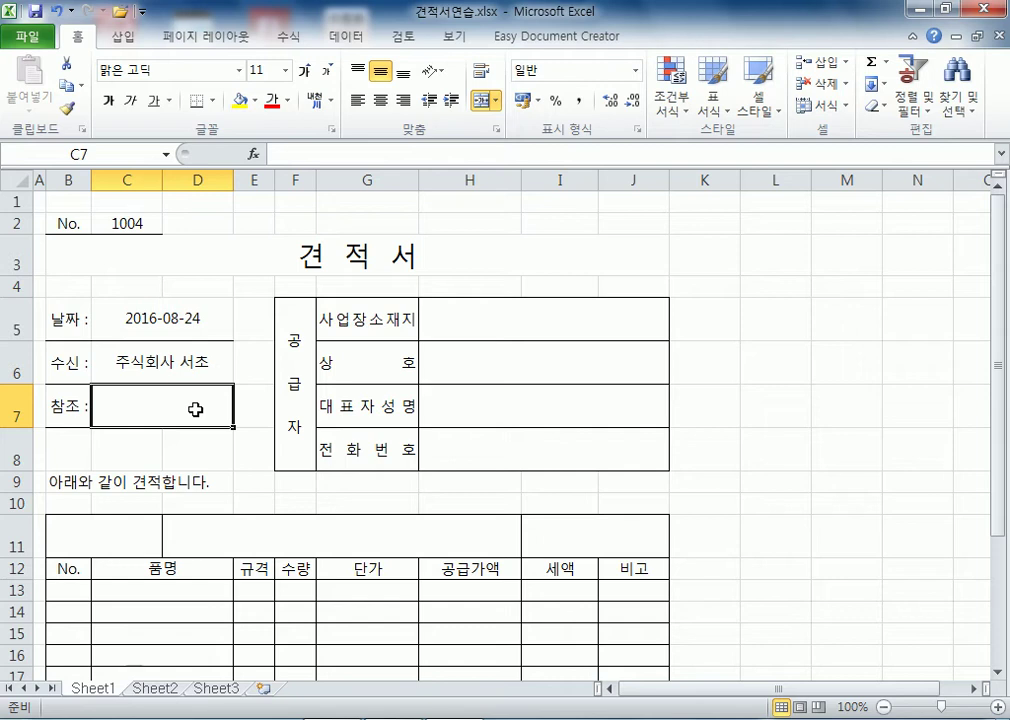
pyautogui.write('담장자')
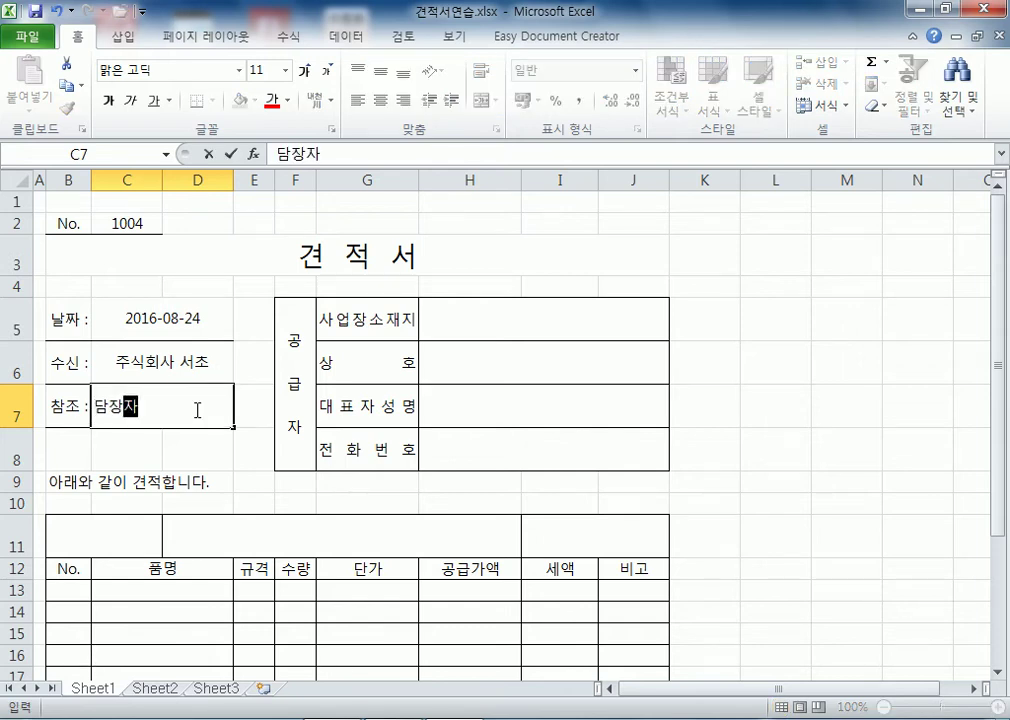
pyautogui.hotkey('ctrl', 'Return')
pyautogui.write('ㄷ')
pyautogui.press('Escape')
pyautogui.write('담당자')
pyautogui.hotkey('ctrl', 'Return')
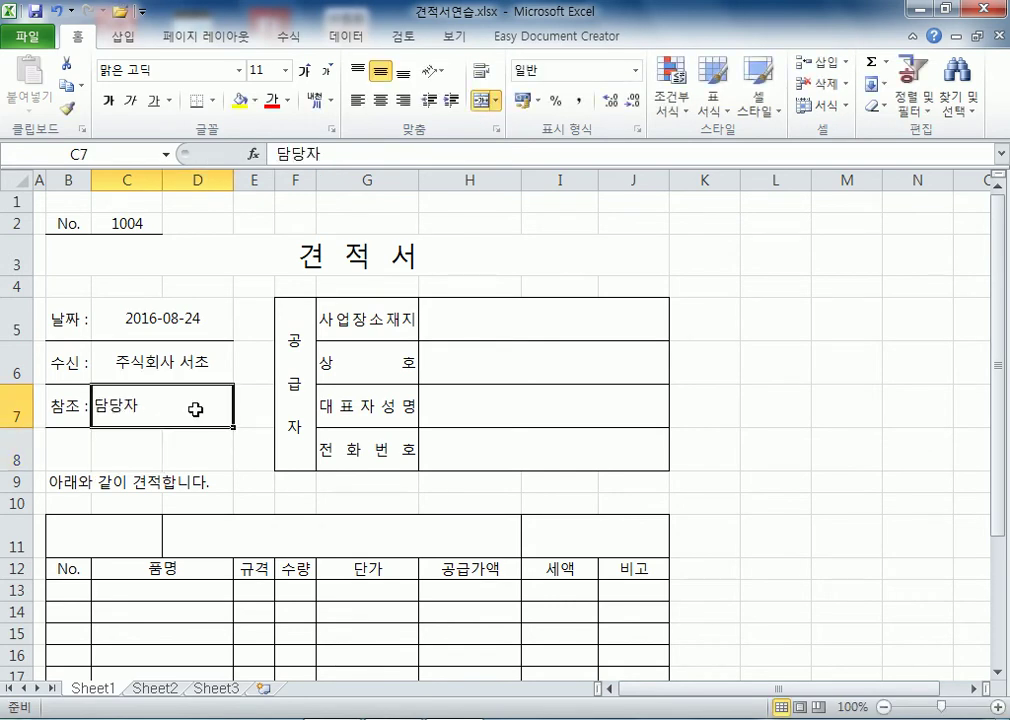
pyautogui.click(380, 100)
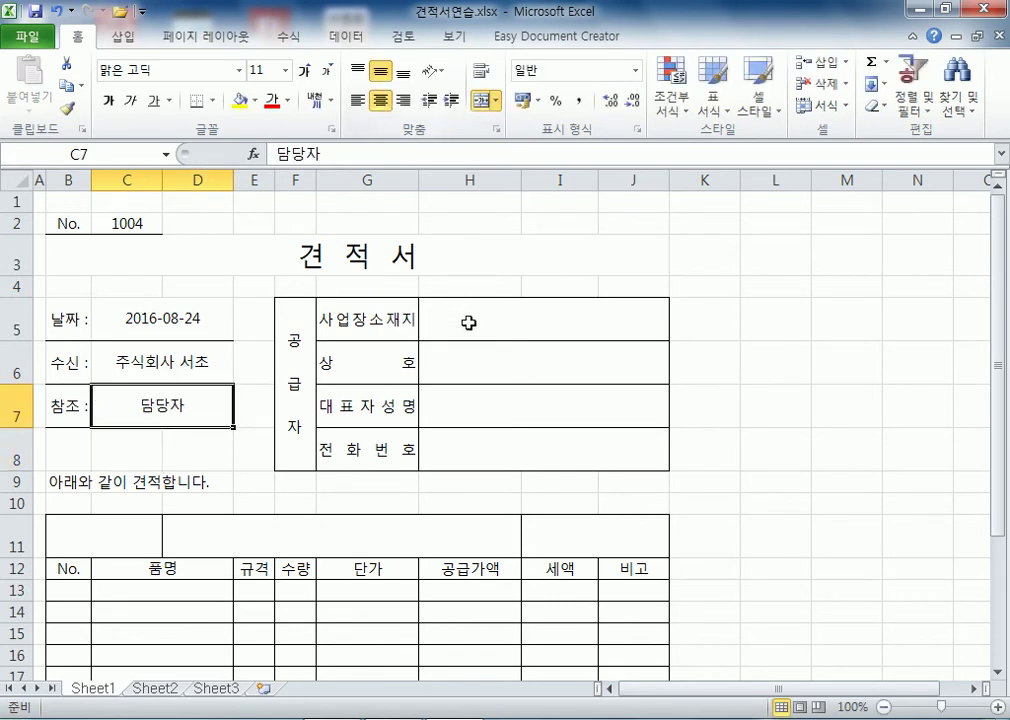
# Enter the supplier's full business address in the 사업장소재지 cell H5
pyautogui.click(509, 337)
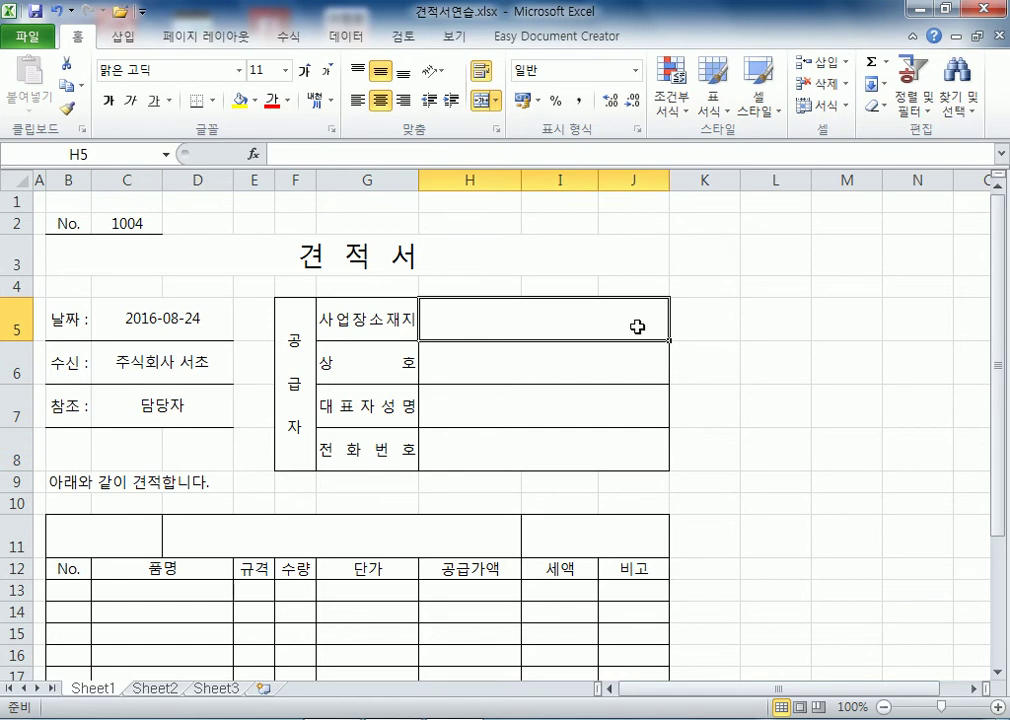
pyautogui.write('서울특ㅂ')
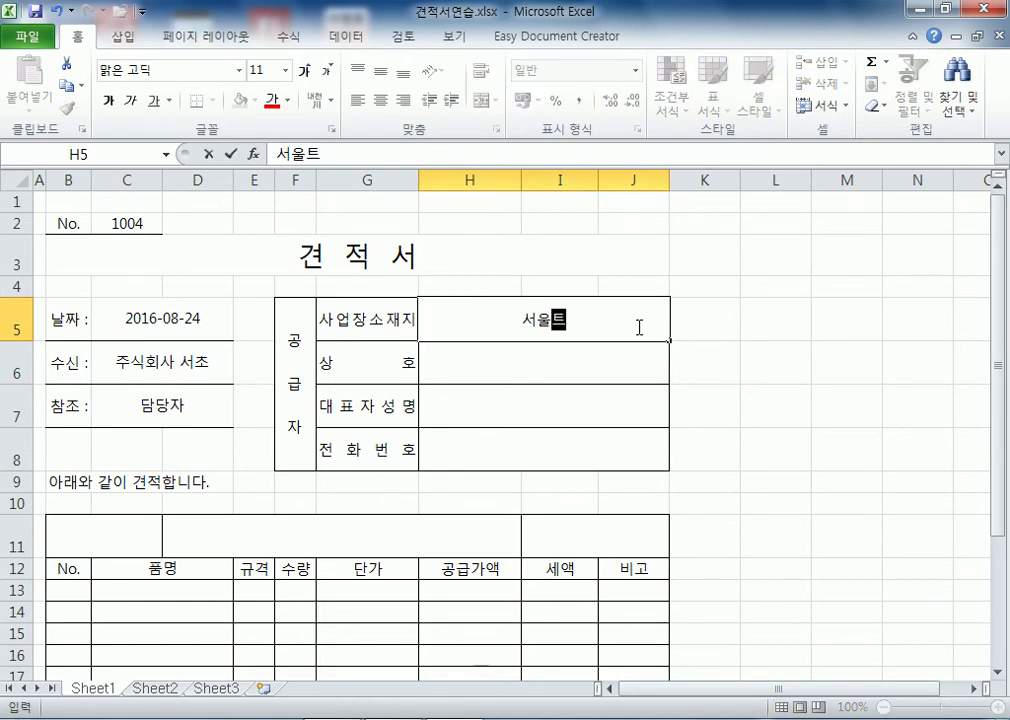
pyautogui.write('별시 ')
pyautogui.write('서척')
pyautogui.press('BackSpace')
pyautogui.press('BackSpace')
pyautogui.write('초구 서초1동')
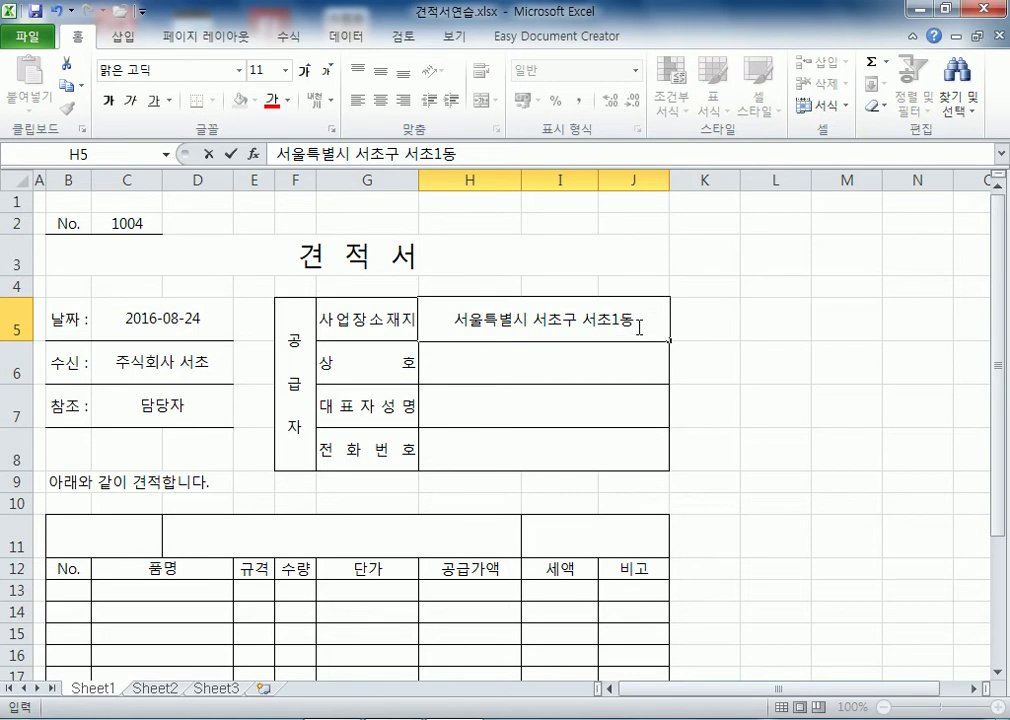
pyautogui.write(' 123번지')
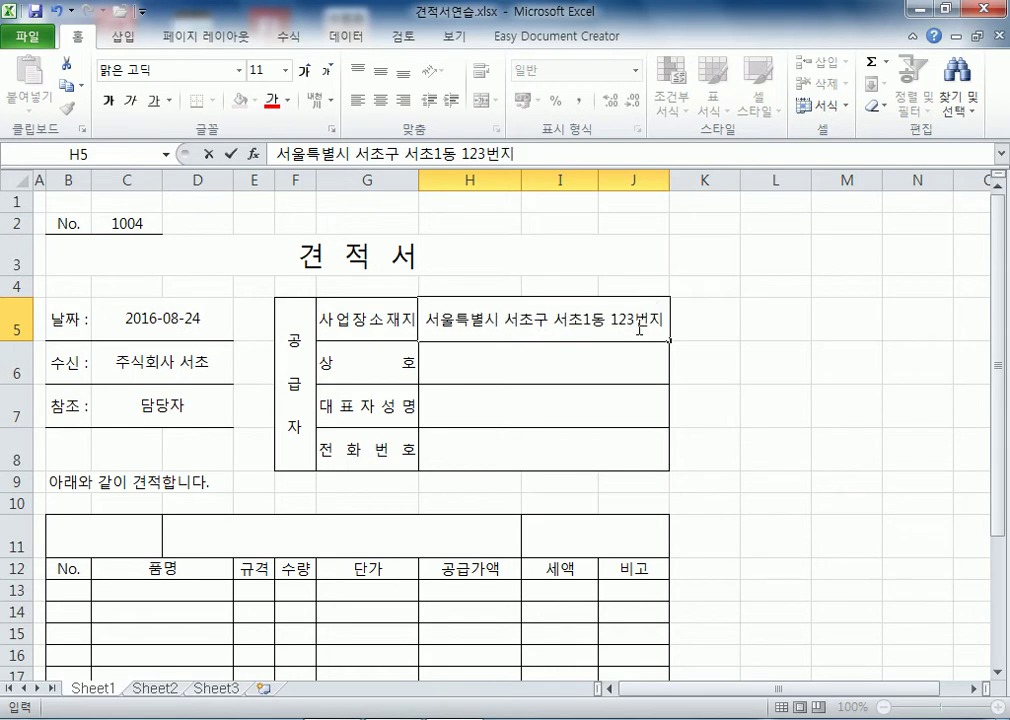
pyautogui.write('강ㄴ')
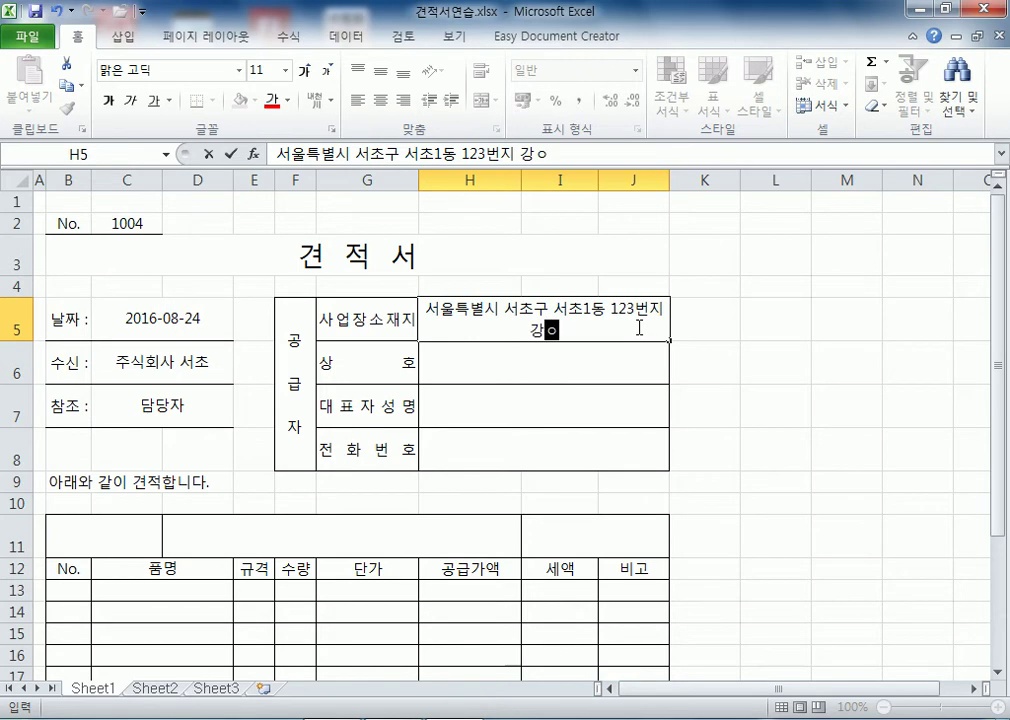
pyautogui.write('남빌딩 12호')
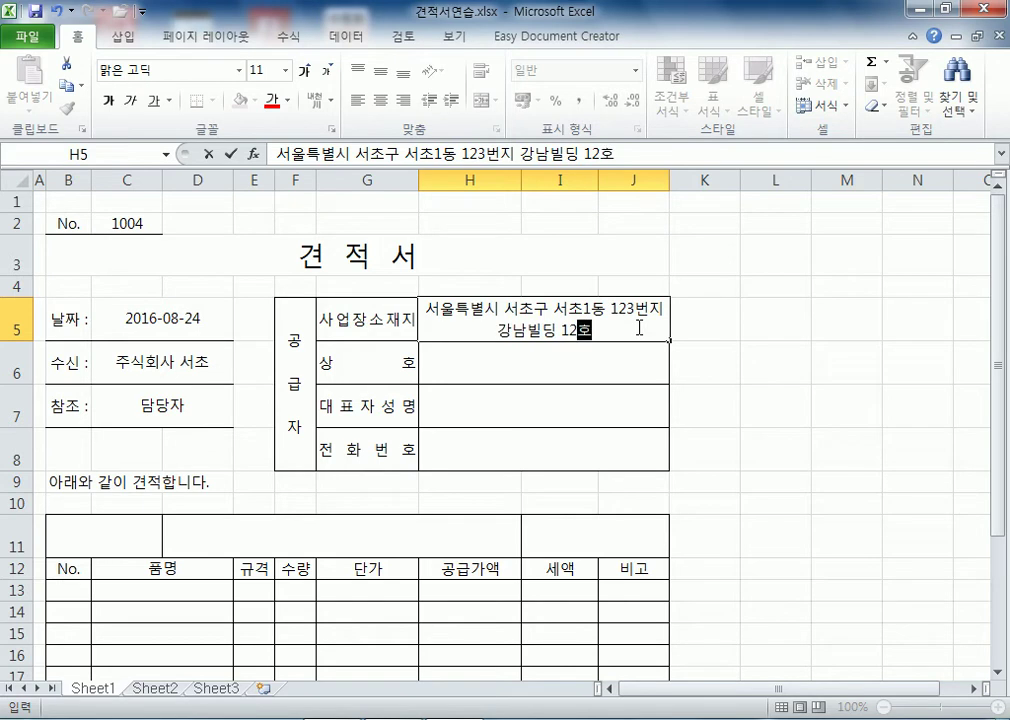
pyautogui.press('Return')
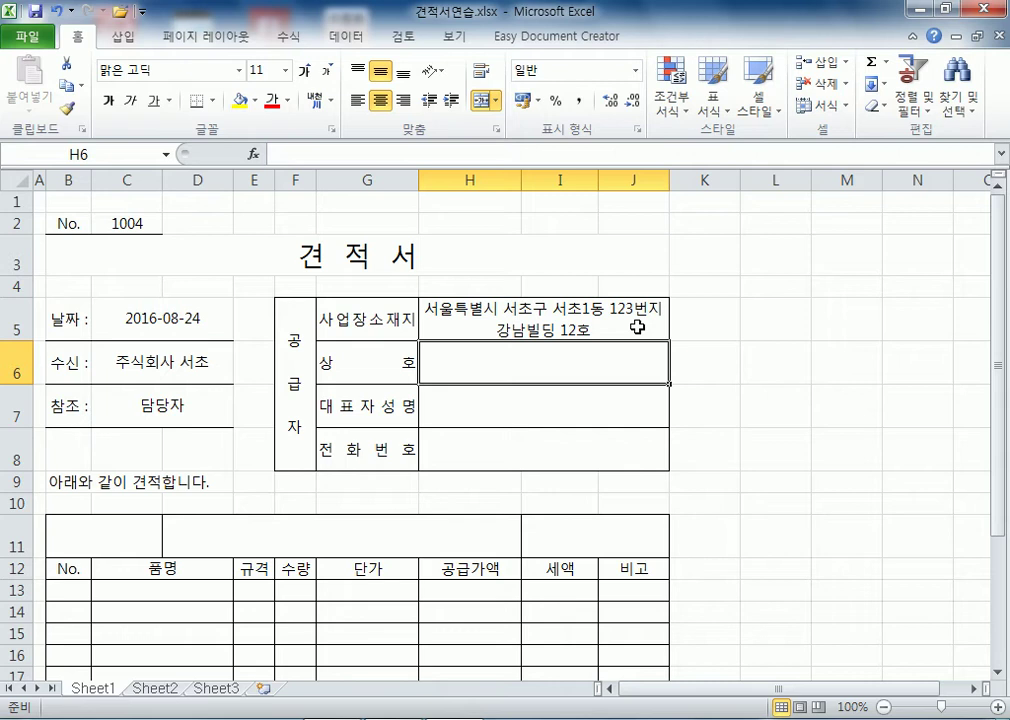
# Enter 주식회사 가나다라 as the supplier's company name in the 상호 cell H6
pyautogui.write('주')
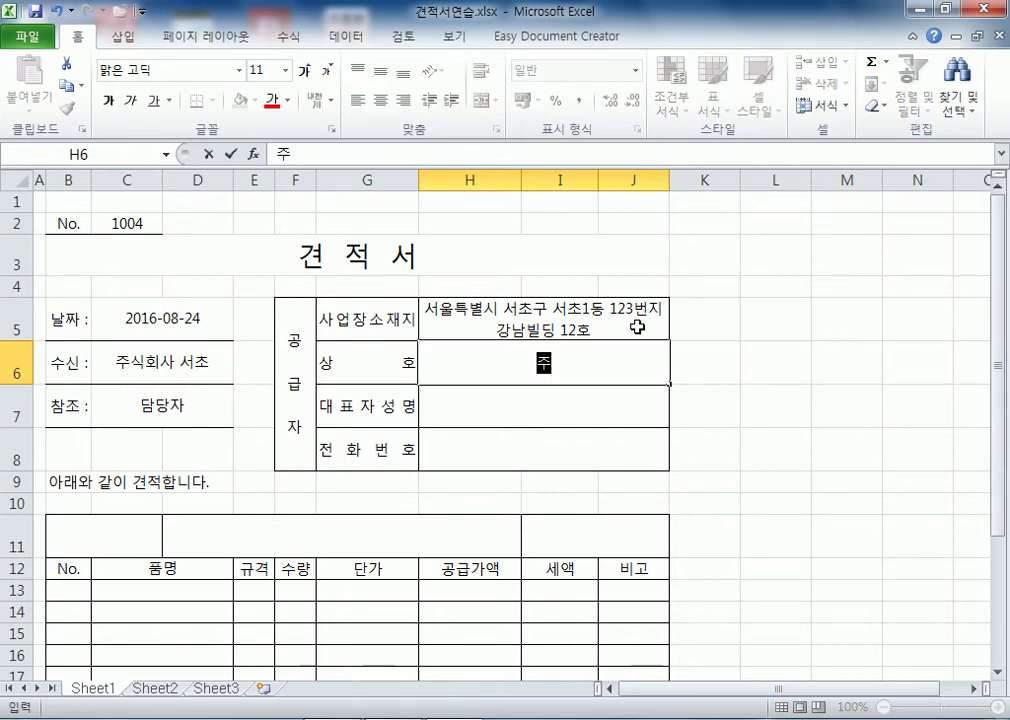
pyautogui.write('식회사 가나다라')
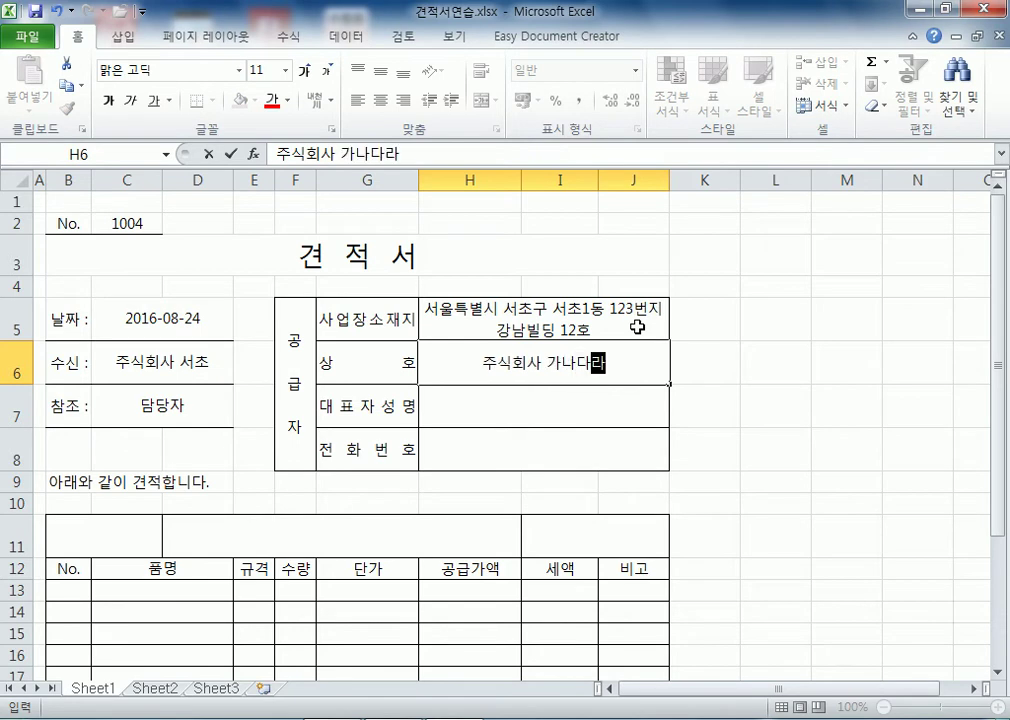
pyautogui.press('Return')
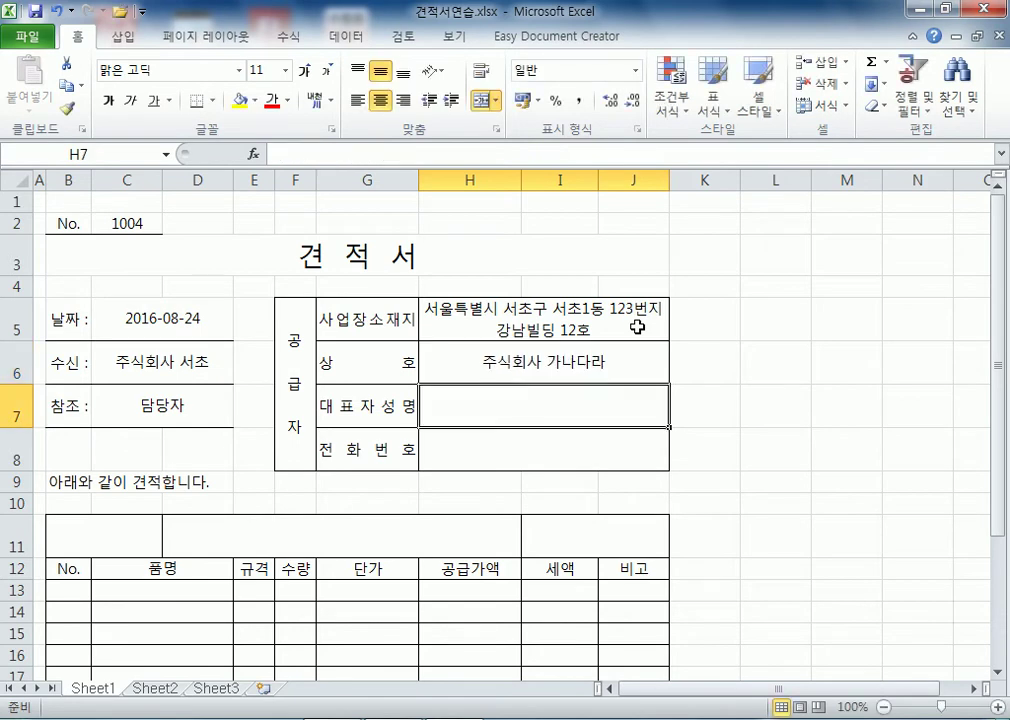
# Enter the representative's full name in the 대표자성명 cell H7 and the supplier's phone number in the 전화번호 cell H8
pyautogui.write('홍길동')
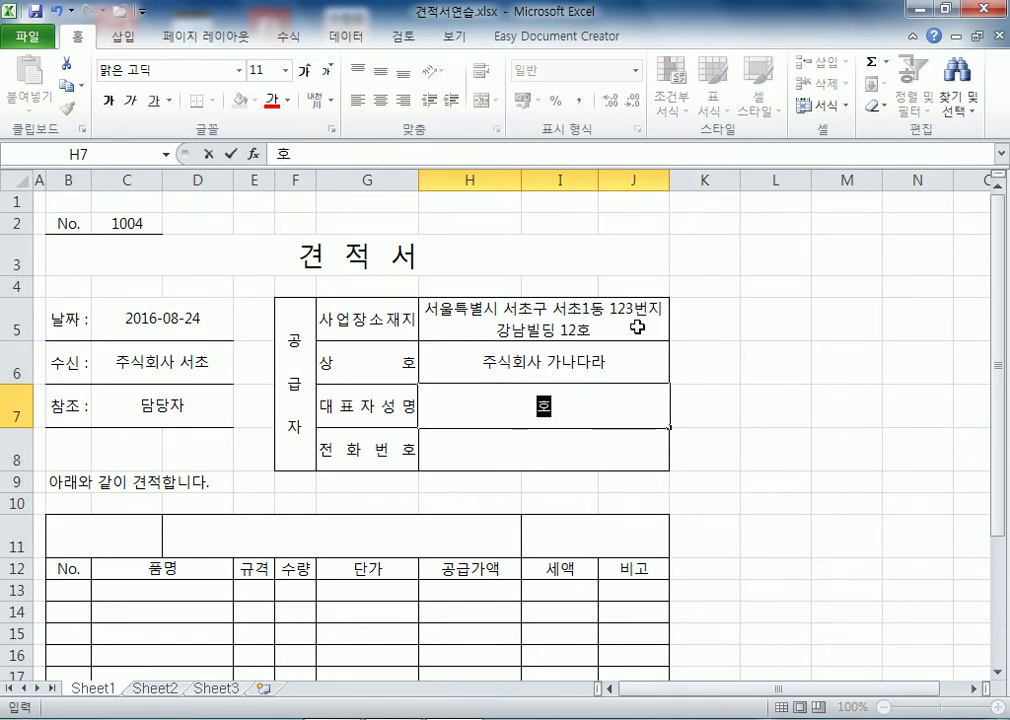
pyautogui.press('Return')
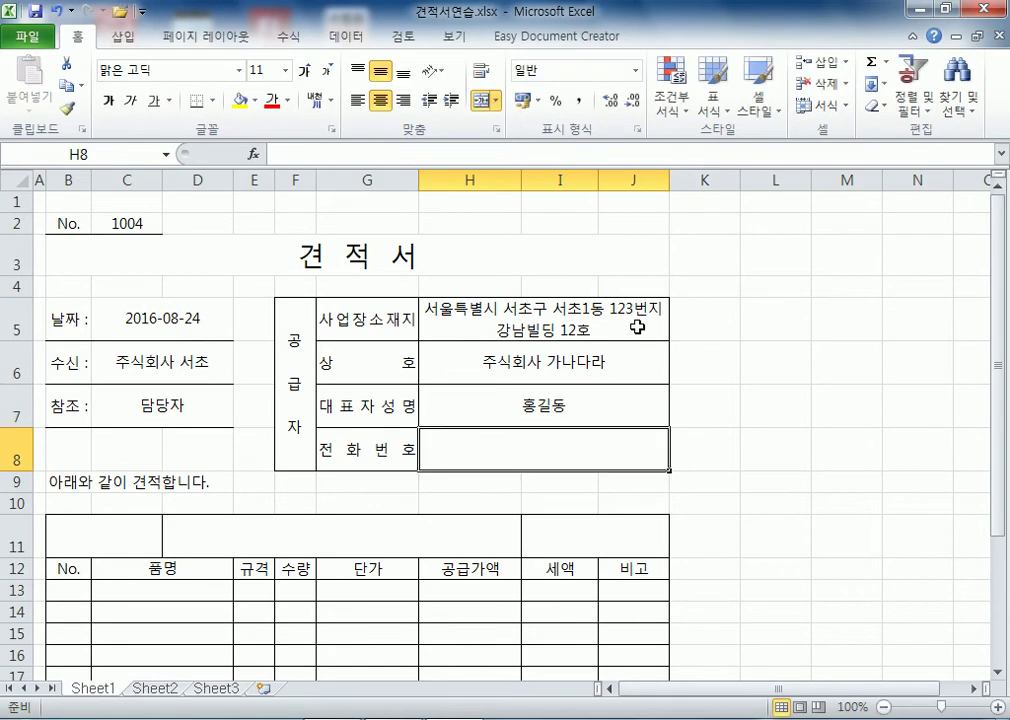
pyautogui.write('02-')
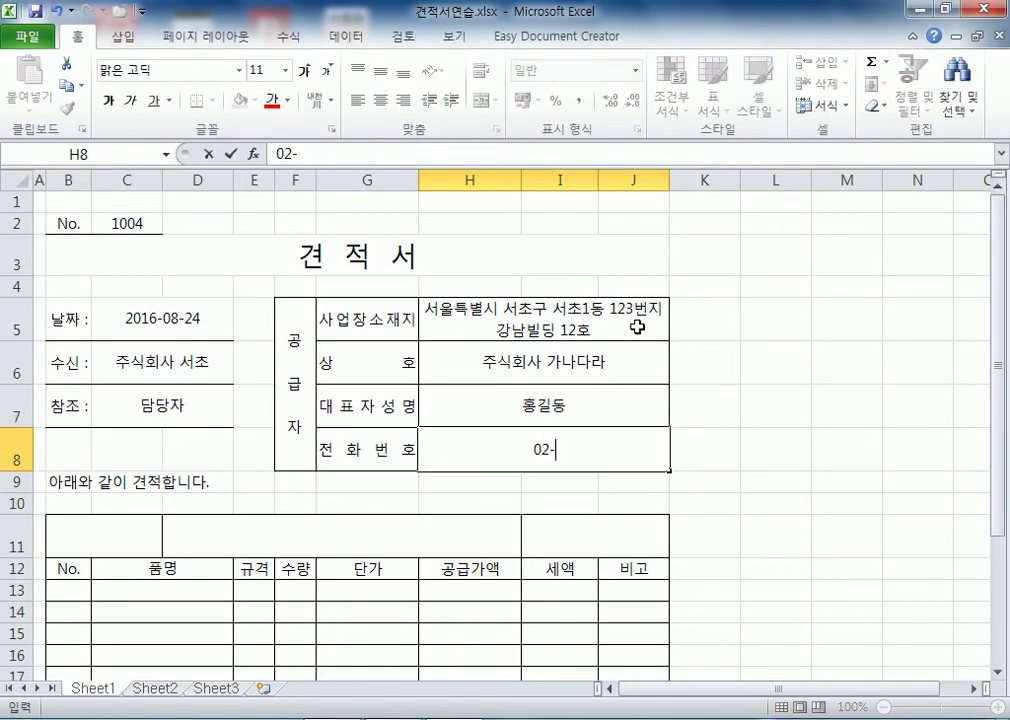
pyautogui.write('1234-5678')
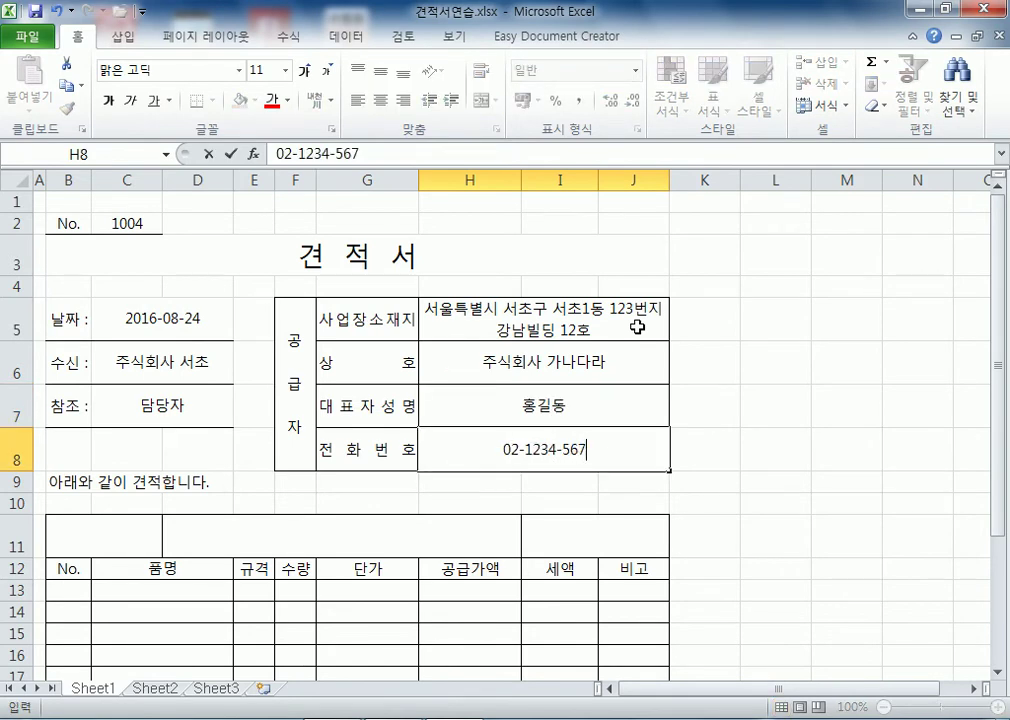
pyautogui.press('Return')
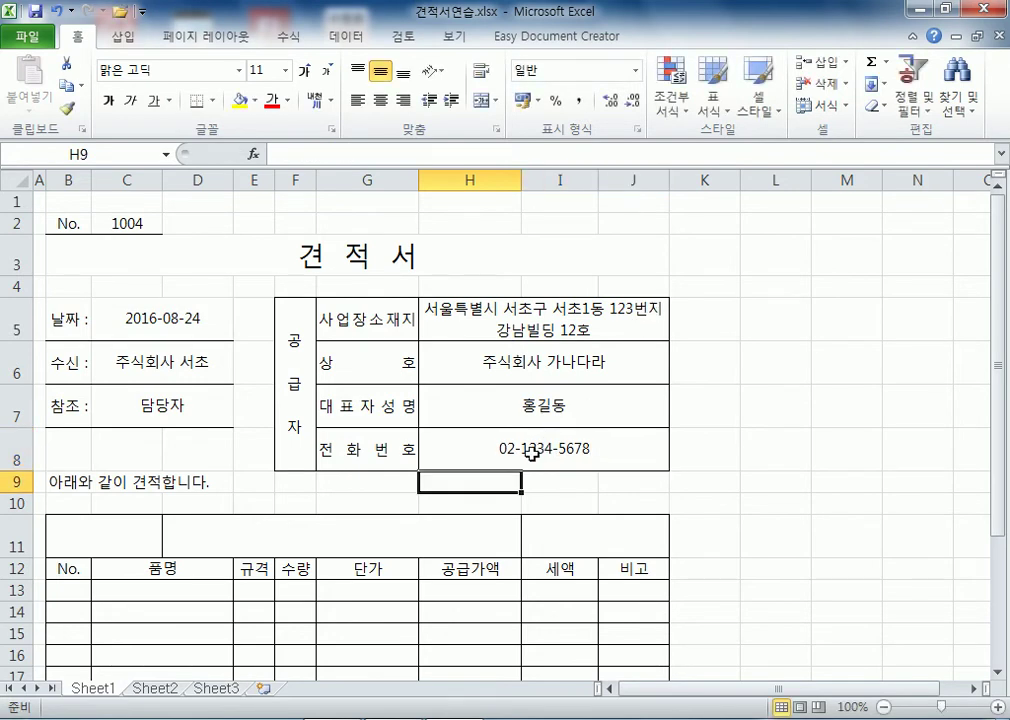
# Select the empty merged cell B11 directly above the No. header of the item table
pyautogui.click(128, 588)
pyautogui.scroll(-2, 149, 587)
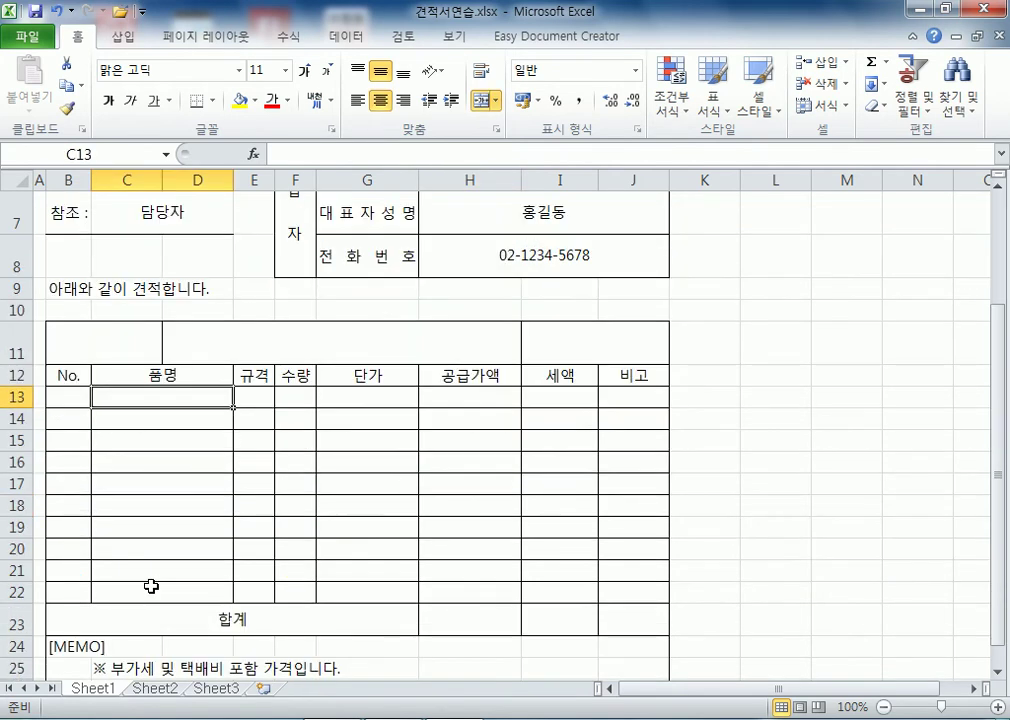
pyautogui.scroll(1, 151, 587)
pyautogui.press('Up')
pyautogui.press('Up')
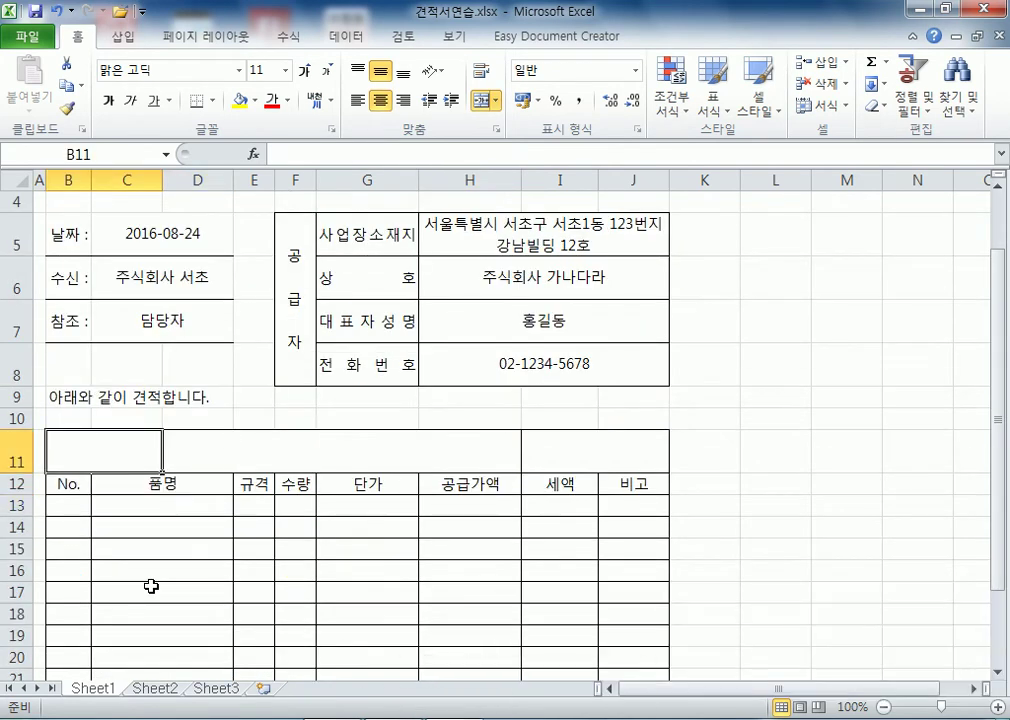
pyautogui.write('공그')
pyautogui.write('급가액')
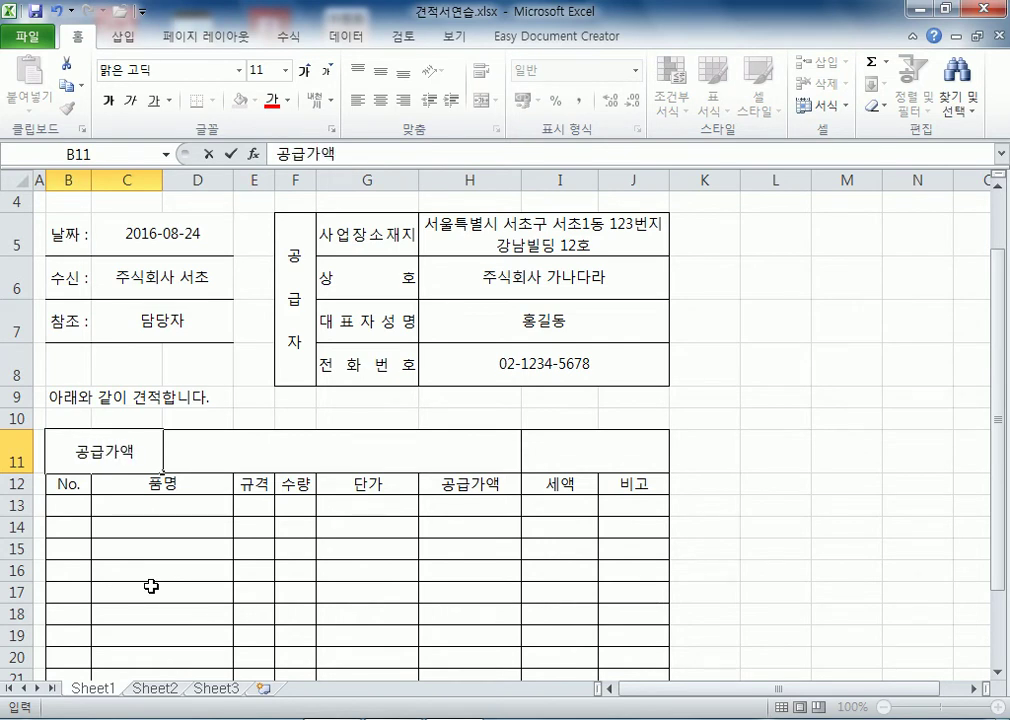
pyautogui.hotkey('alt', 'Return')
pyautogui.write('(')
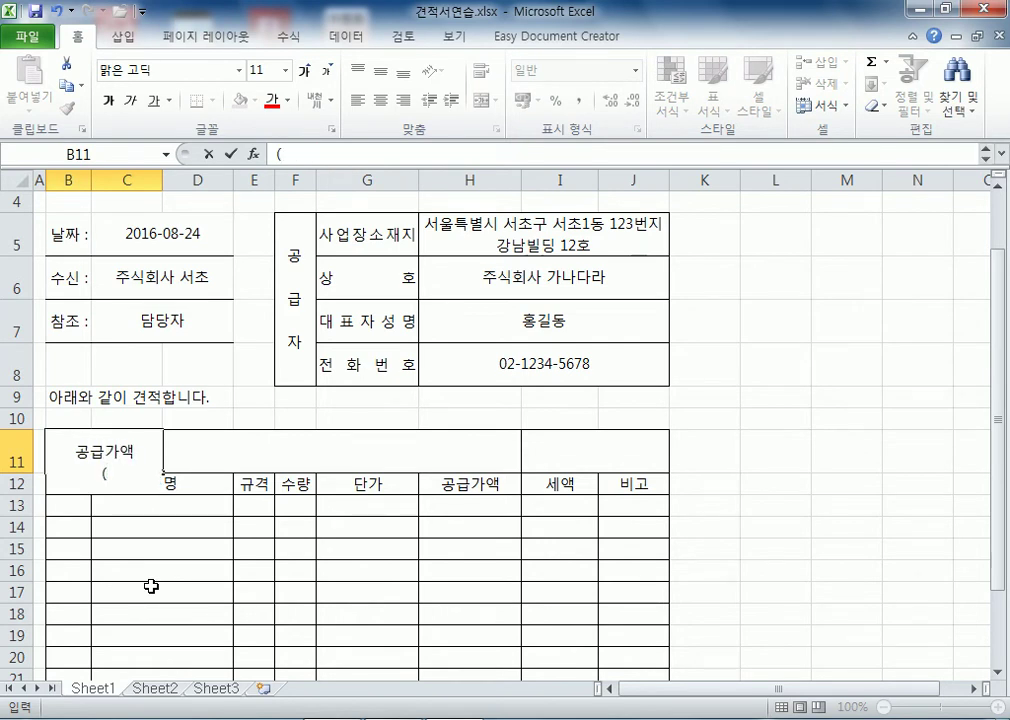
pyautogui.press('BackSpace')
pyautogui.press('BackSpace')
pyautogui.press('BackSpace')
pyautogui.press('BackSpace')
pyautogui.press('BackSpace')
pyautogui.press('BackSpace')
# Enter the label 합계금액 in cell B11 with (공급가액+세액) on a second line of the same cell
pyautogui.write('합계금액')
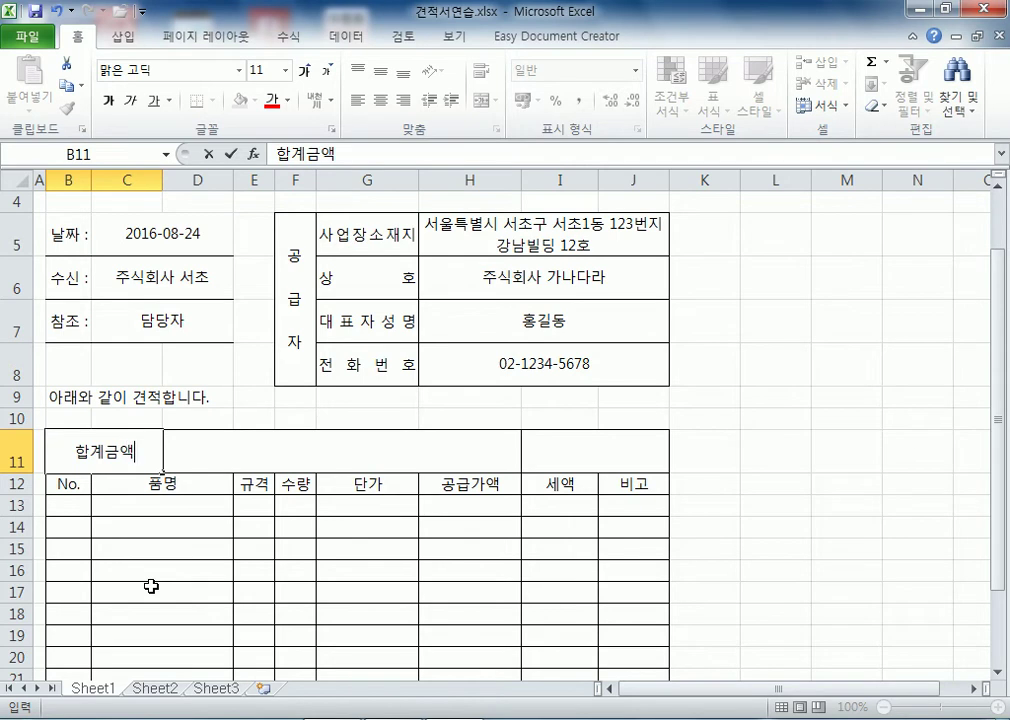
pyautogui.hotkey('alt', 'Return')
pyautogui.write('(공급가액+')
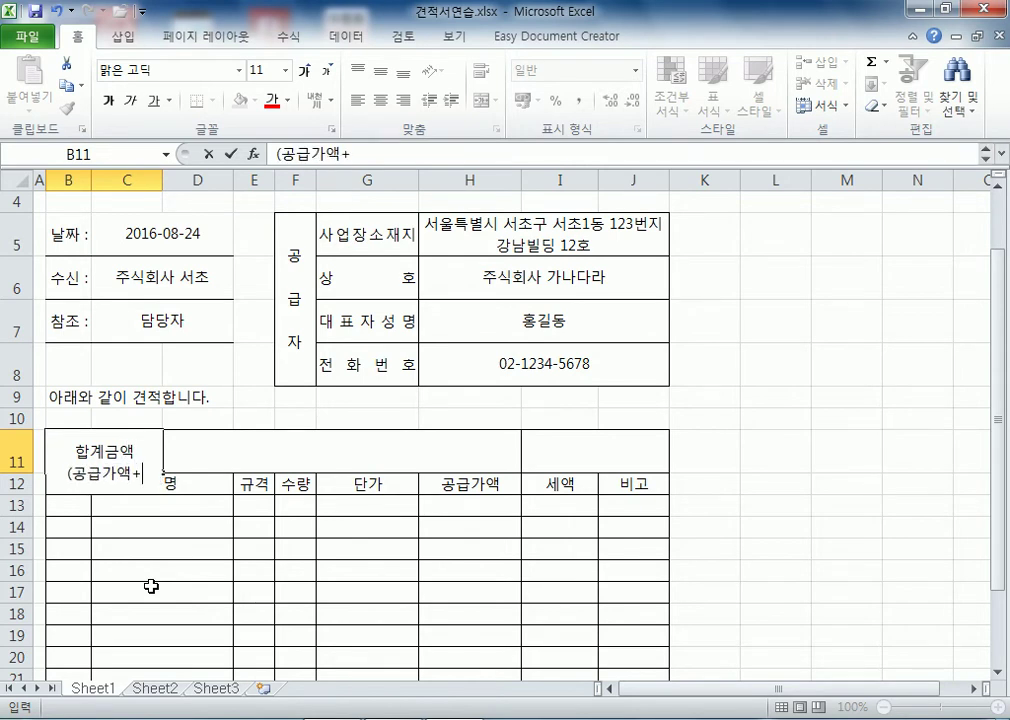
pyautogui.write('세금')
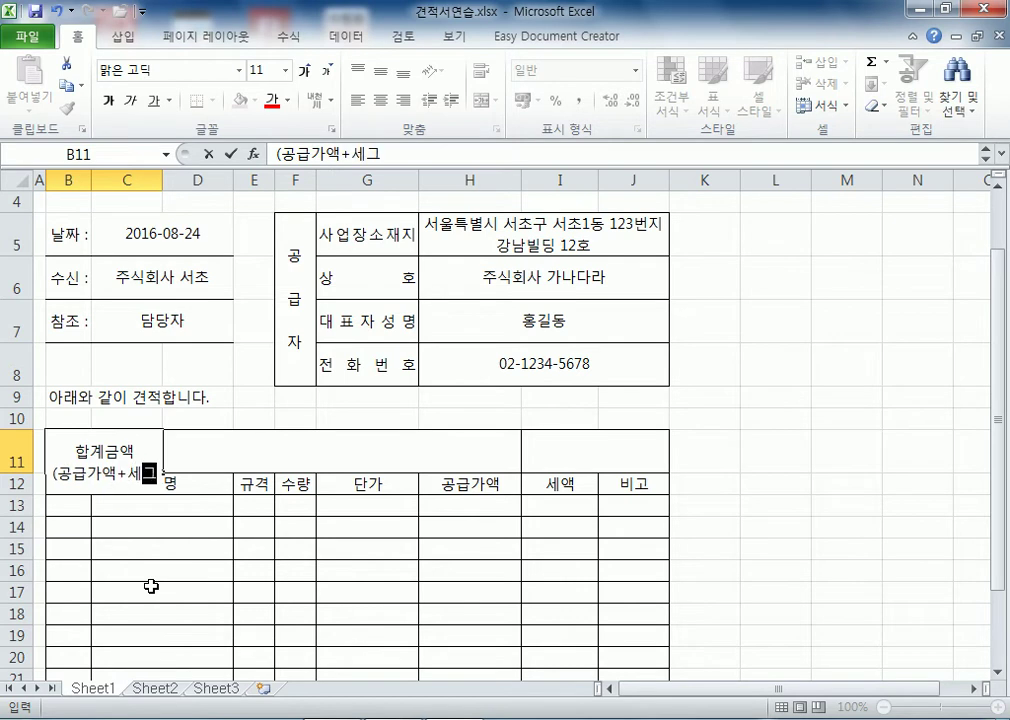
pyautogui.press('BackSpace')
pyautogui.press('BackSpace')
pyautogui.press('BackSpace')
pyautogui.write('액)')
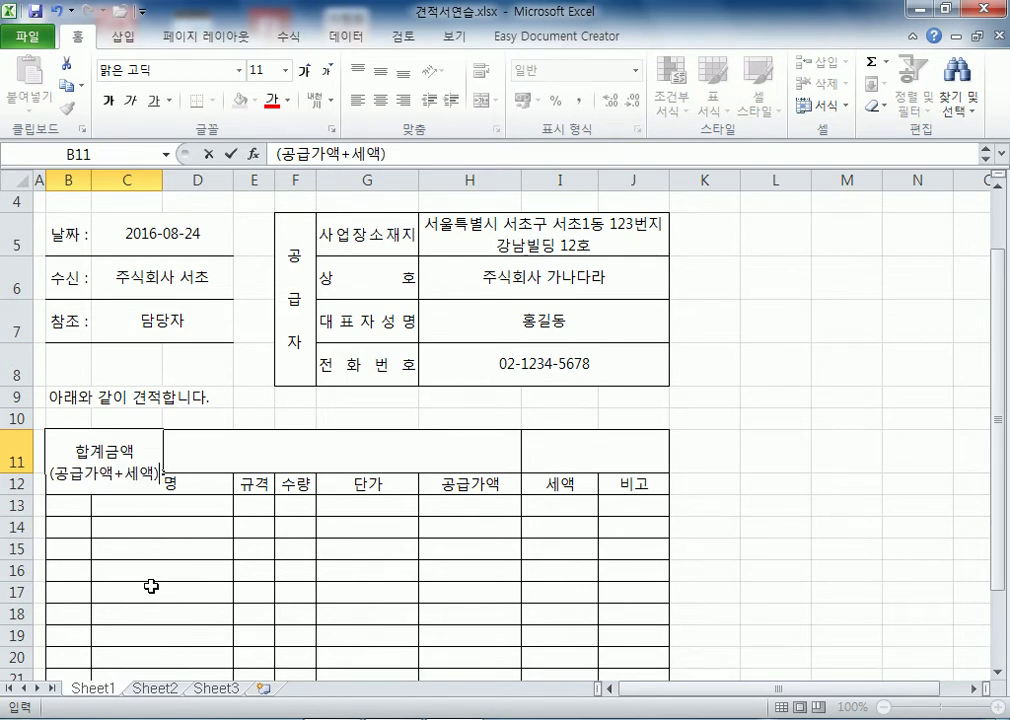
pyautogui.press('Return')
pyautogui.press('Up')
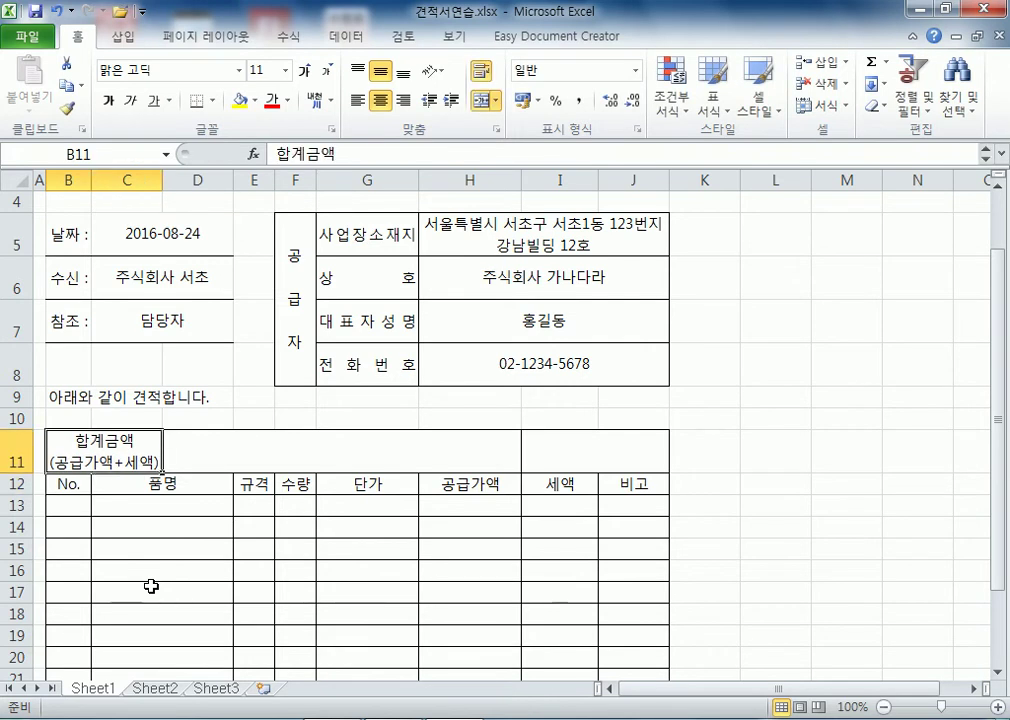
pyautogui.click(242, 461)
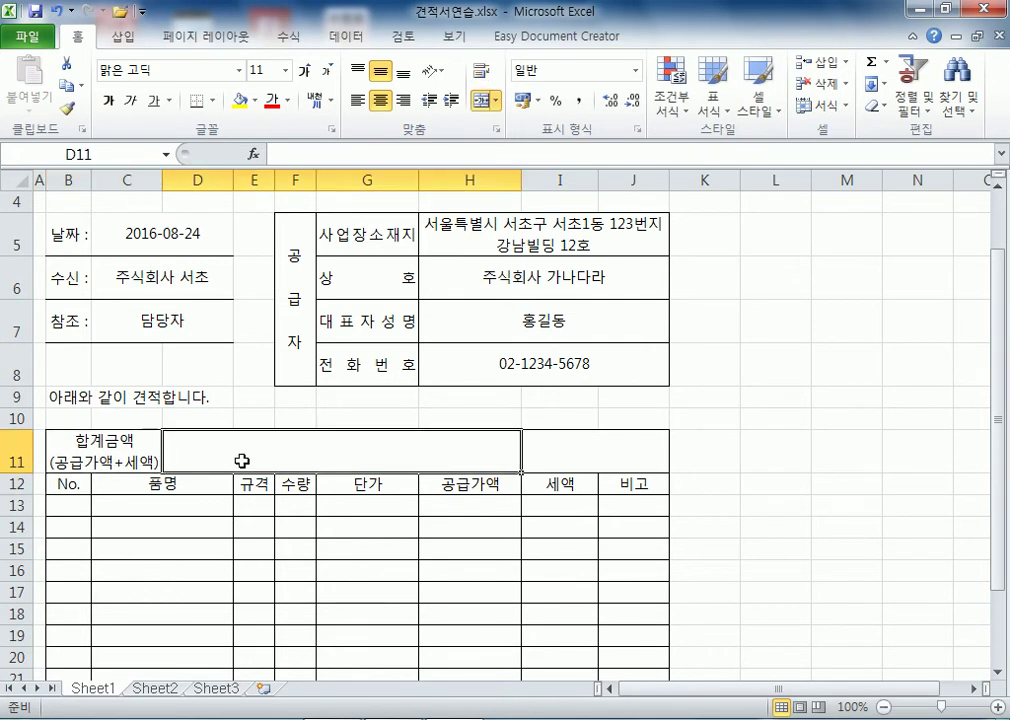
pyautogui.click(101, 450)
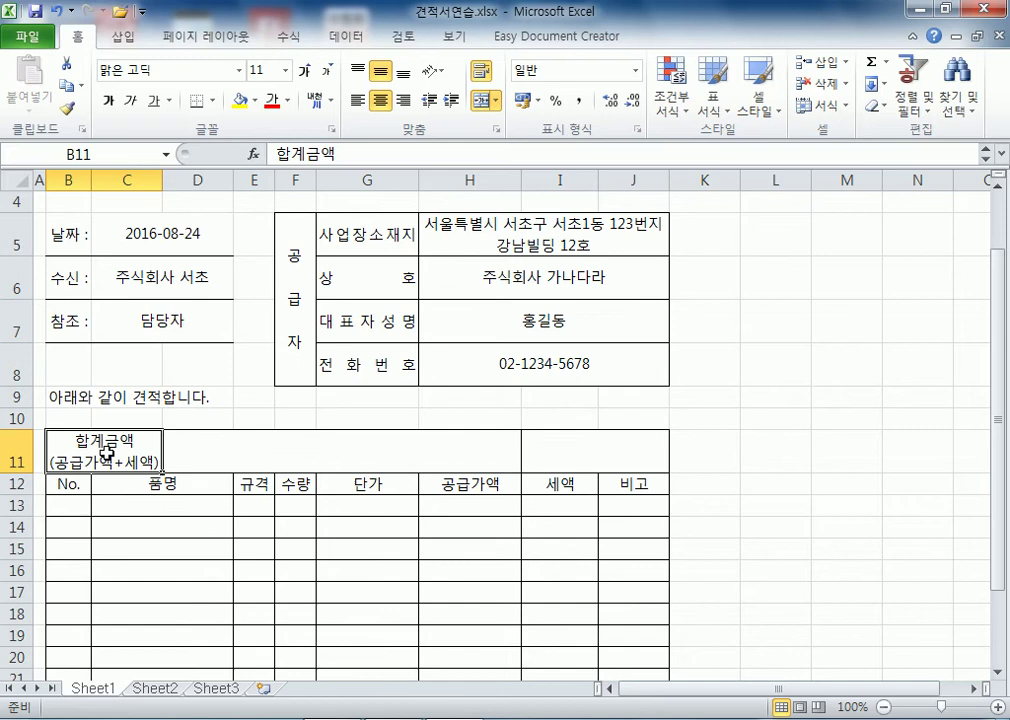
pyautogui.click(248, 453)
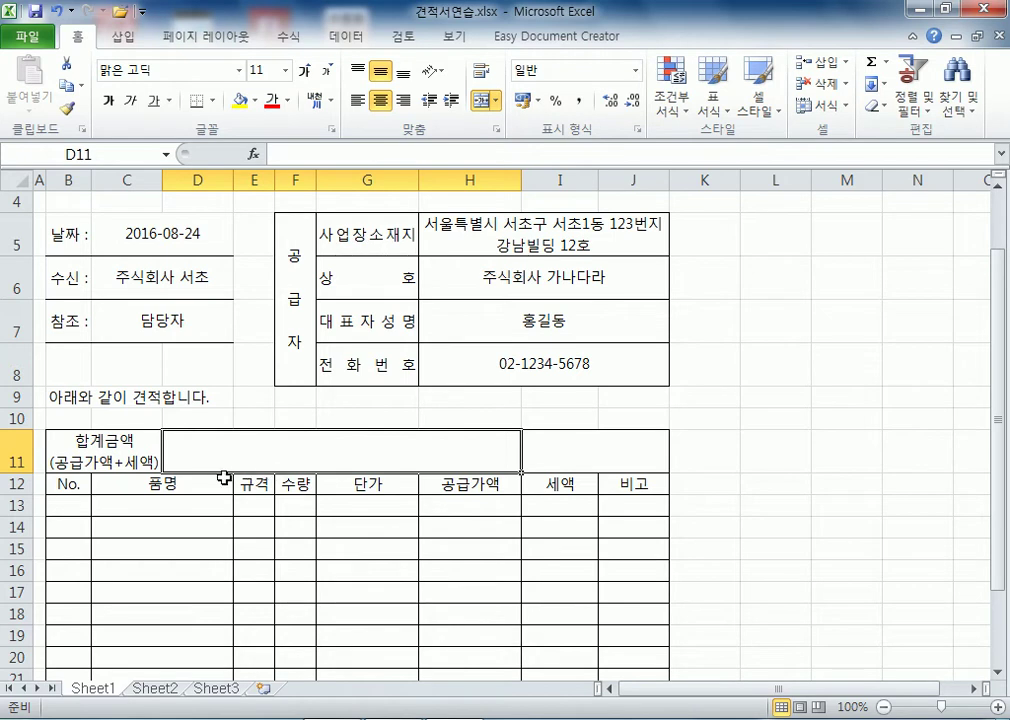
pyautogui.click(160, 511)
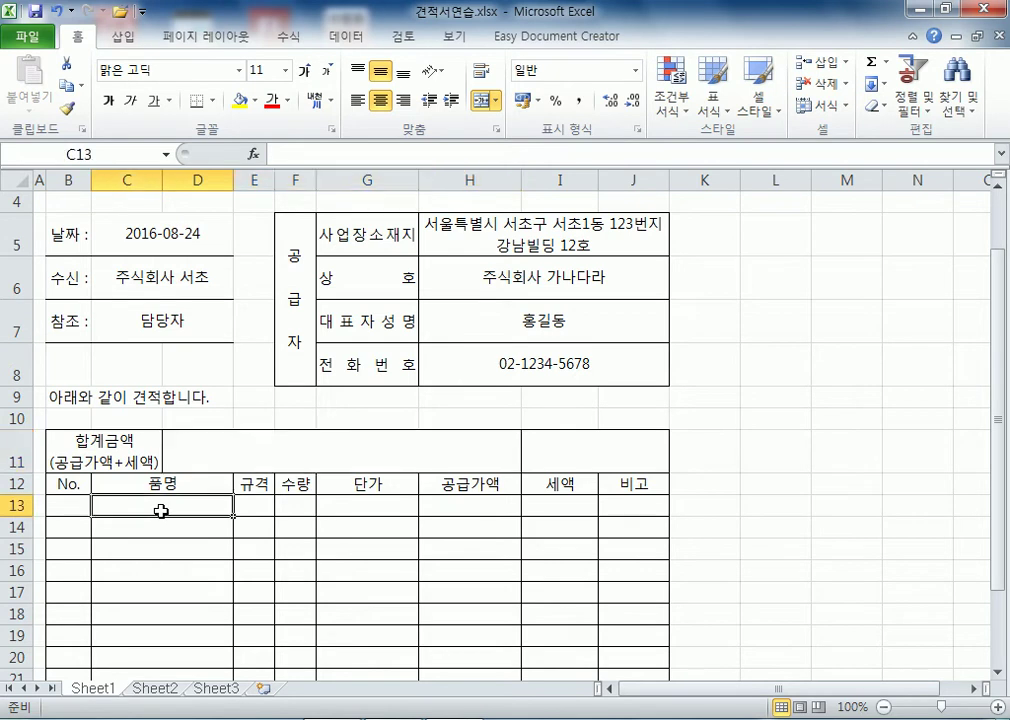
# Enter the quantities 10, 20 and 30 in the 수량 cells F13 to F15
pyautogui.scroll(-1, 160, 511)
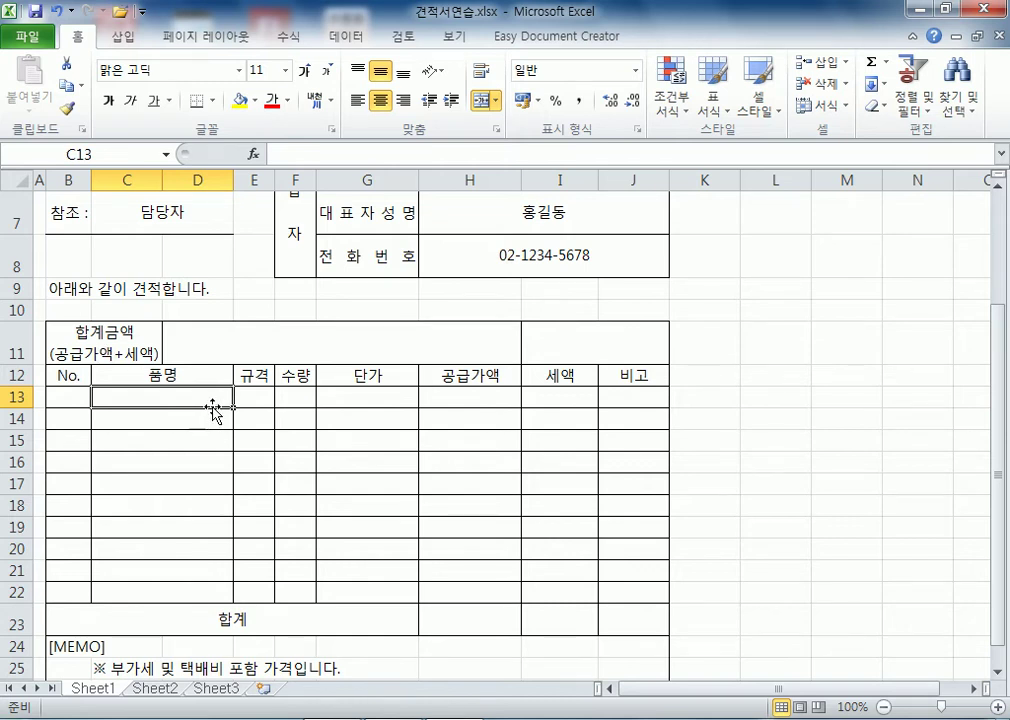
pyautogui.click(296, 396)
pyautogui.write('10')
pyautogui.press('Return')
pyautogui.write('20')
pyautogui.press('Return')
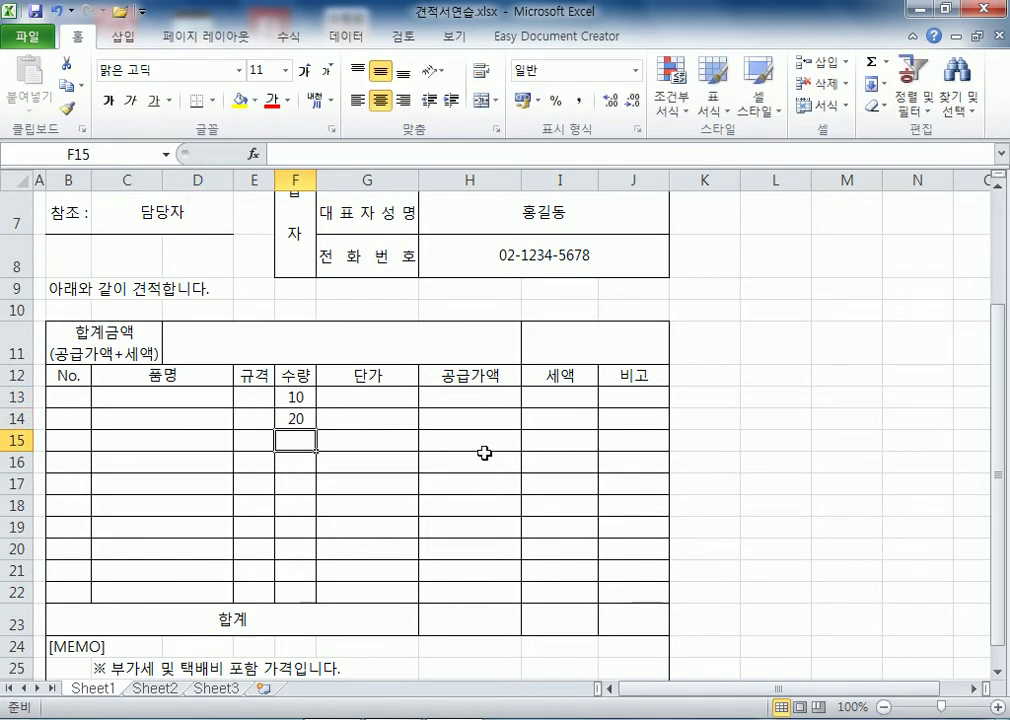
pyautogui.write('30')
pyautogui.press('Up')
pyautogui.press('Up')
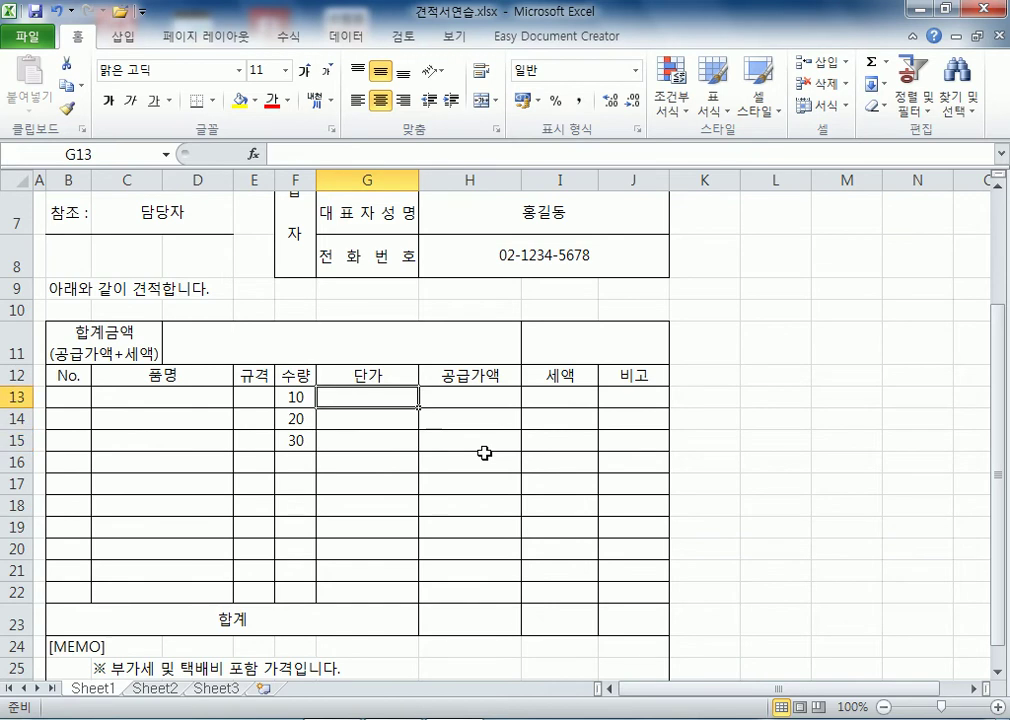
# Enter the unit prices 55000, 65000 and 75000 in the 단가 cells G13 to G15
pyautogui.write('55000')
pyautogui.press('Return')
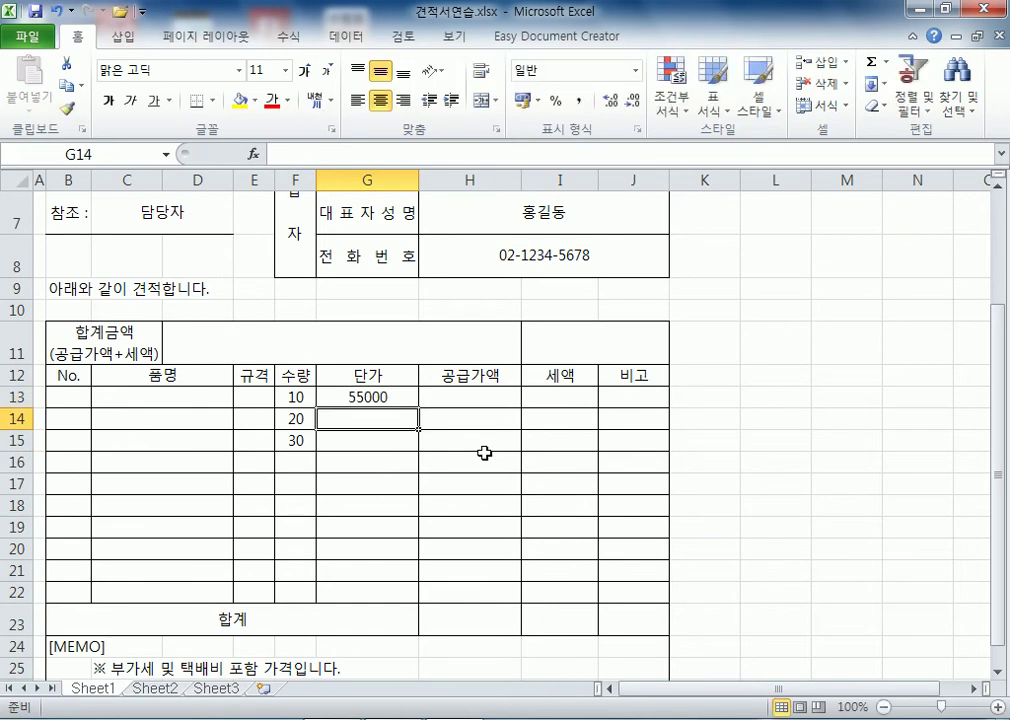
pyautogui.write('65000')
pyautogui.press('Return')
pyautogui.write('75000')
pyautogui.press('Return')
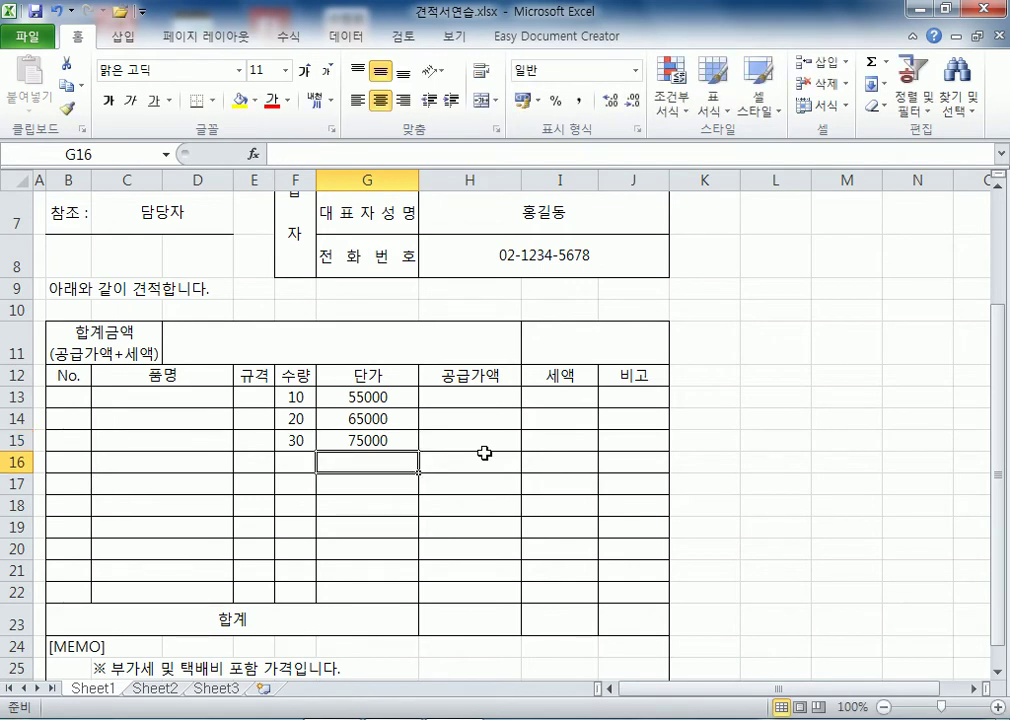
# Enter the item names 마우스, 키보드 and USB허브 in the 품명 cells C13 to C15
pyautogui.press('Left')
pyautogui.press('Left')
pyautogui.press('Up')
pyautogui.press('Up')
pyautogui.press('Up')
pyautogui.press('Left')
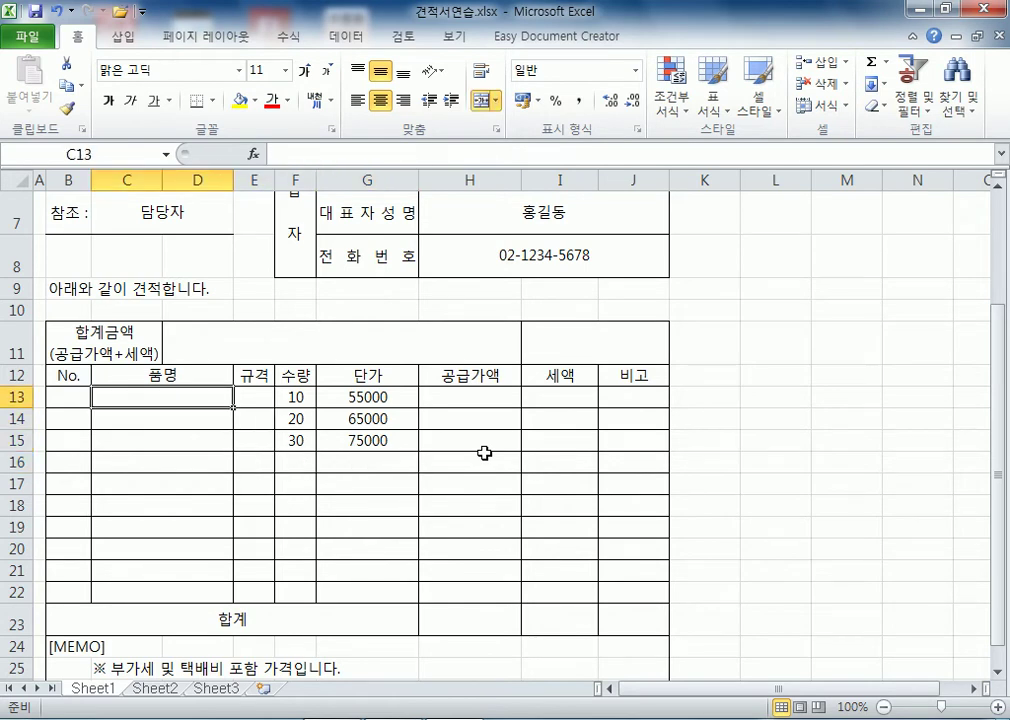
pyautogui.write('마우스')
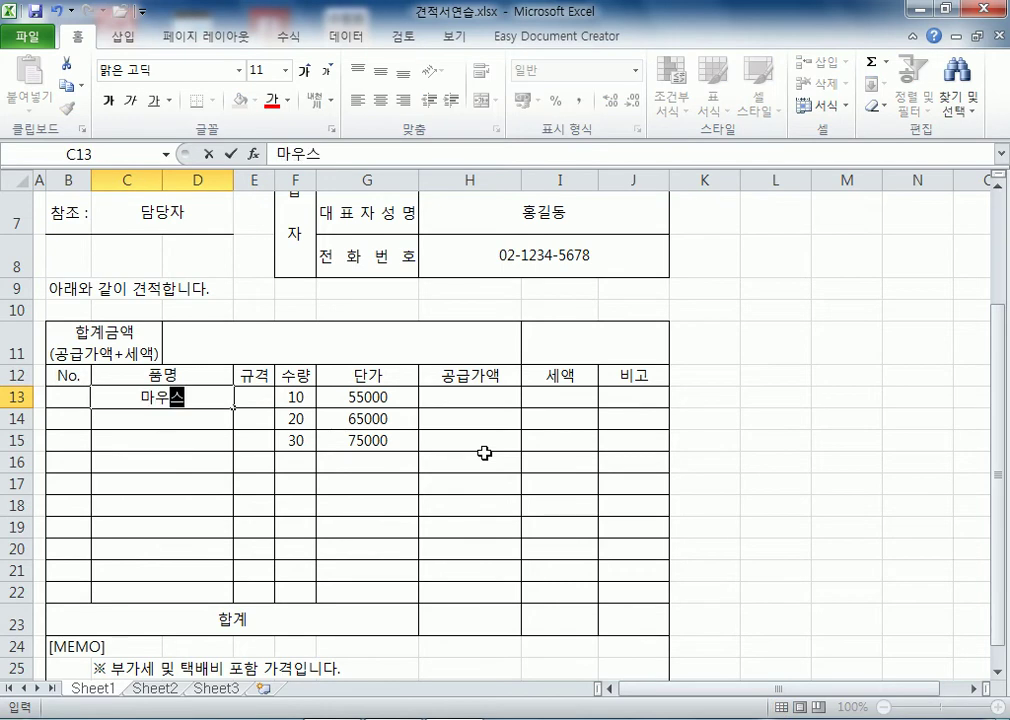
pyautogui.press('Return')
pyautogui.write('키보드')
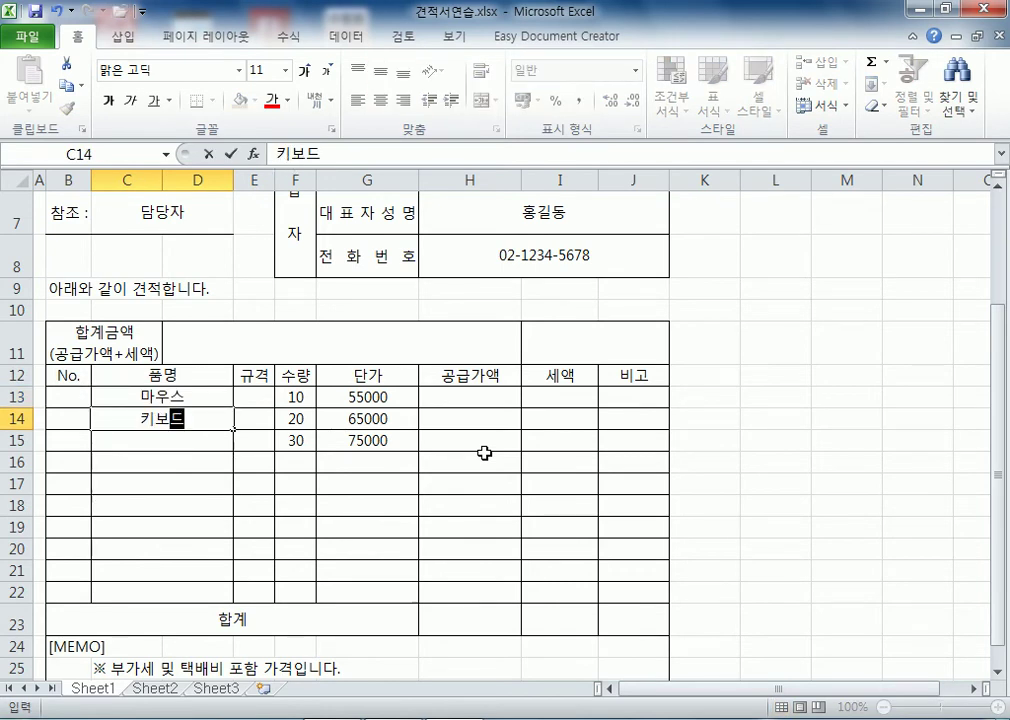
pyautogui.press('Return')
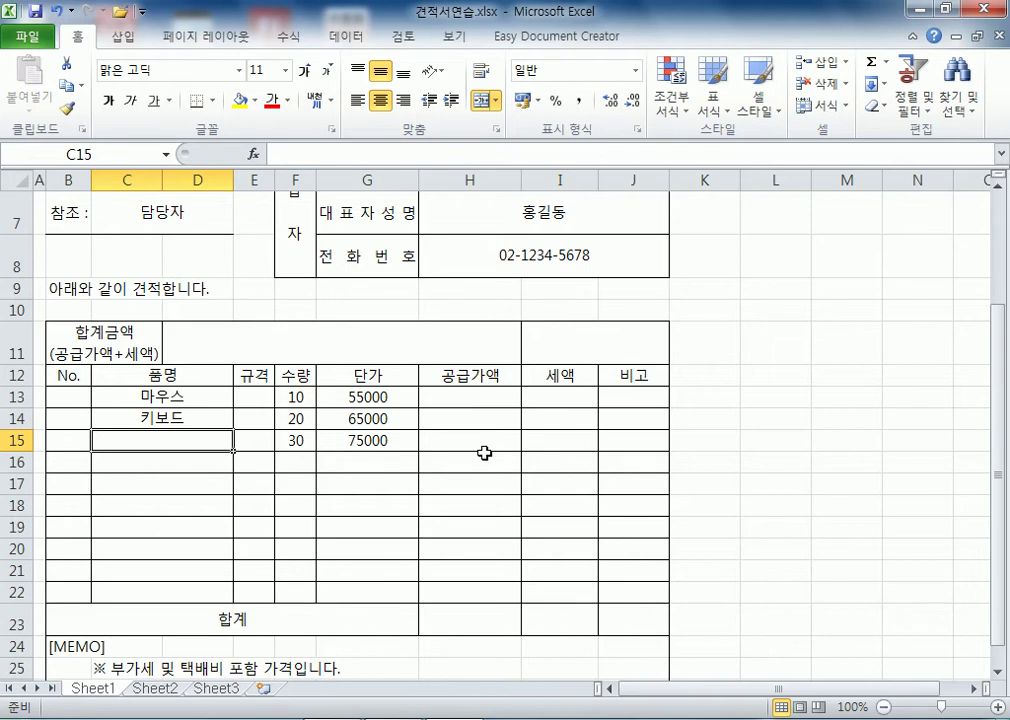
pyautogui.write('US')
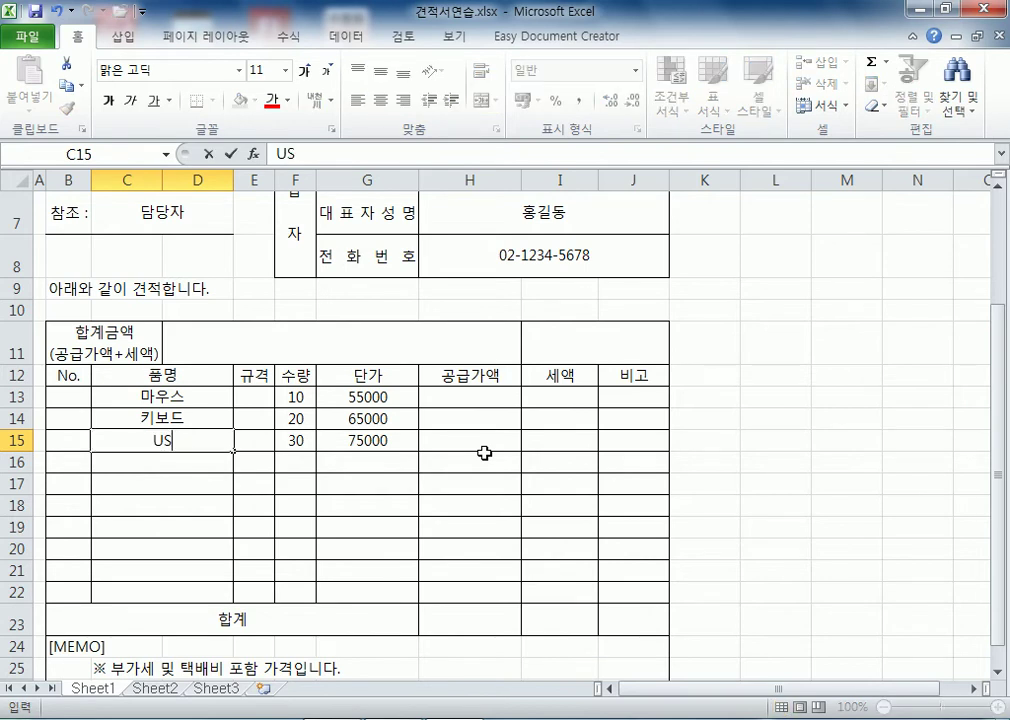
pyautogui.write('B허브')
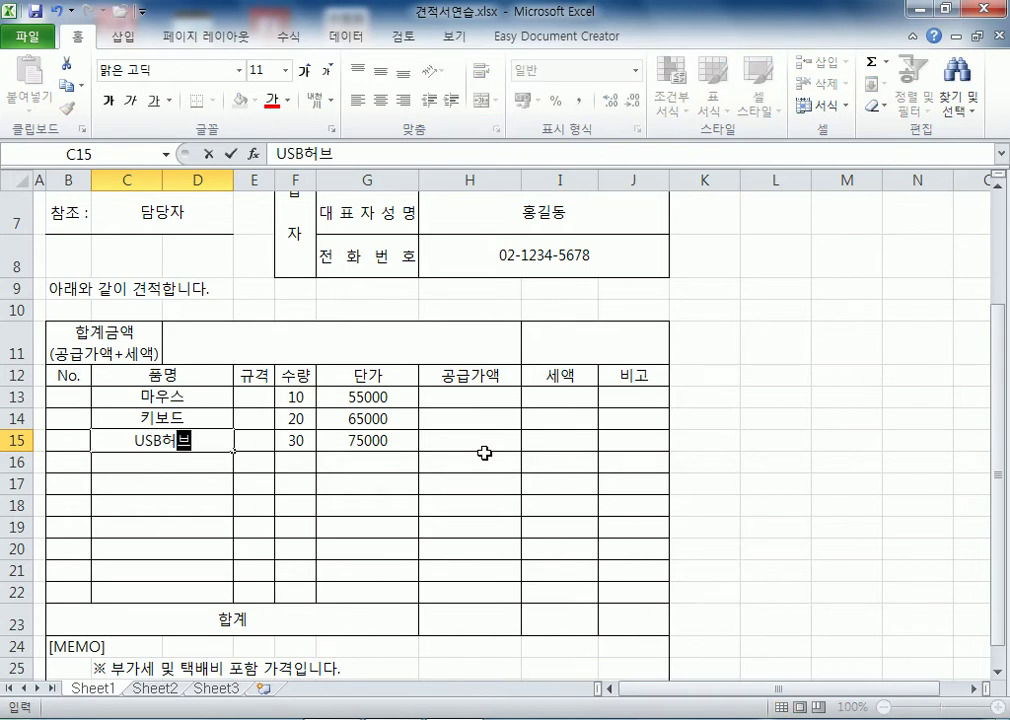
pyautogui.press('Return')
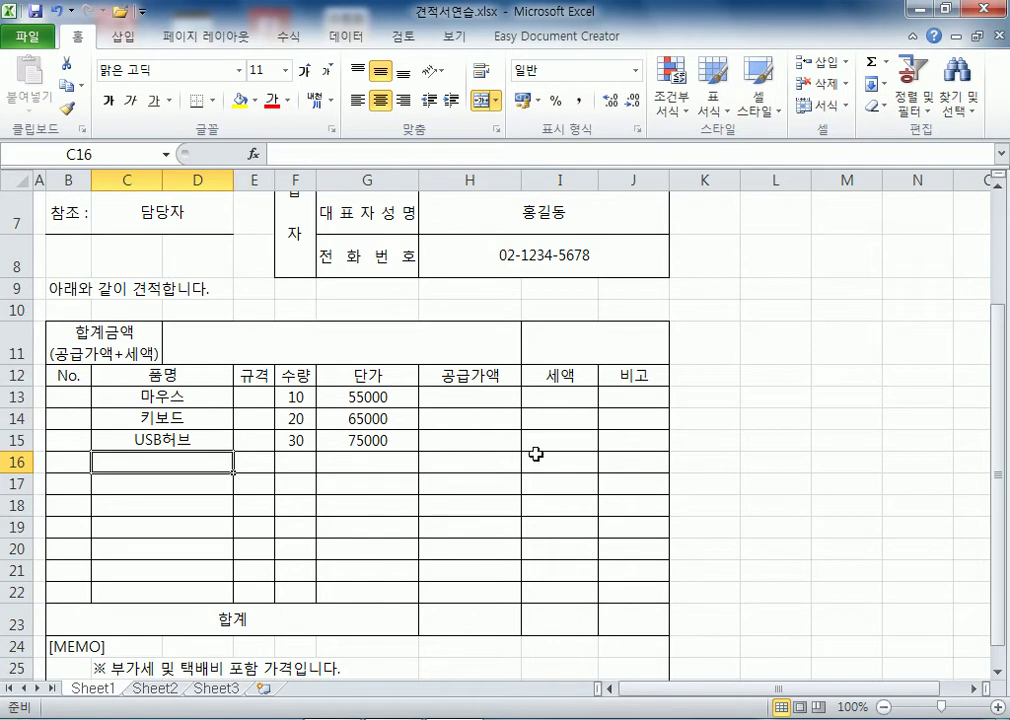
# Enter the formula =F13*G13 in the 공급가액 cell H13 to multiply quantity by unit price
pyautogui.click(449, 395)
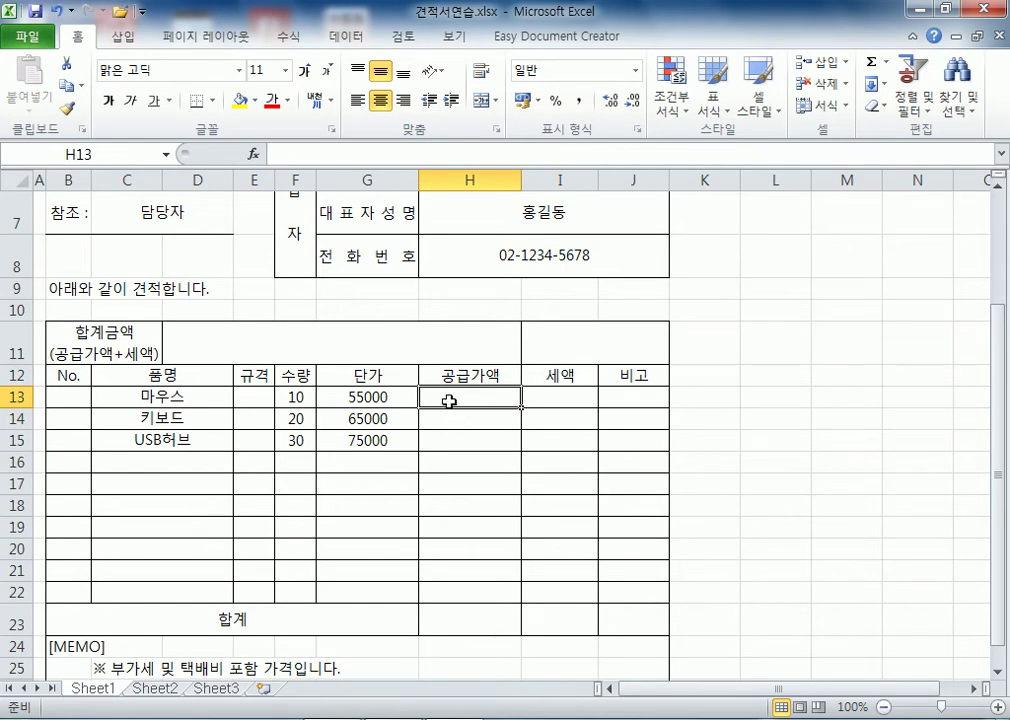
pyautogui.write('=')
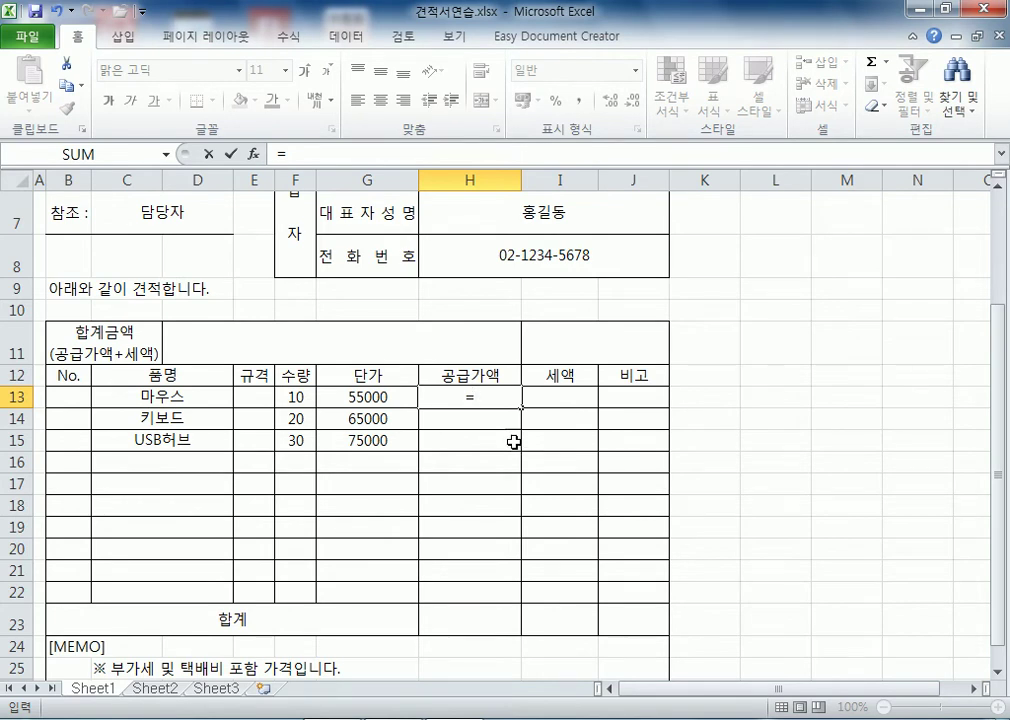
pyautogui.click(295, 397)
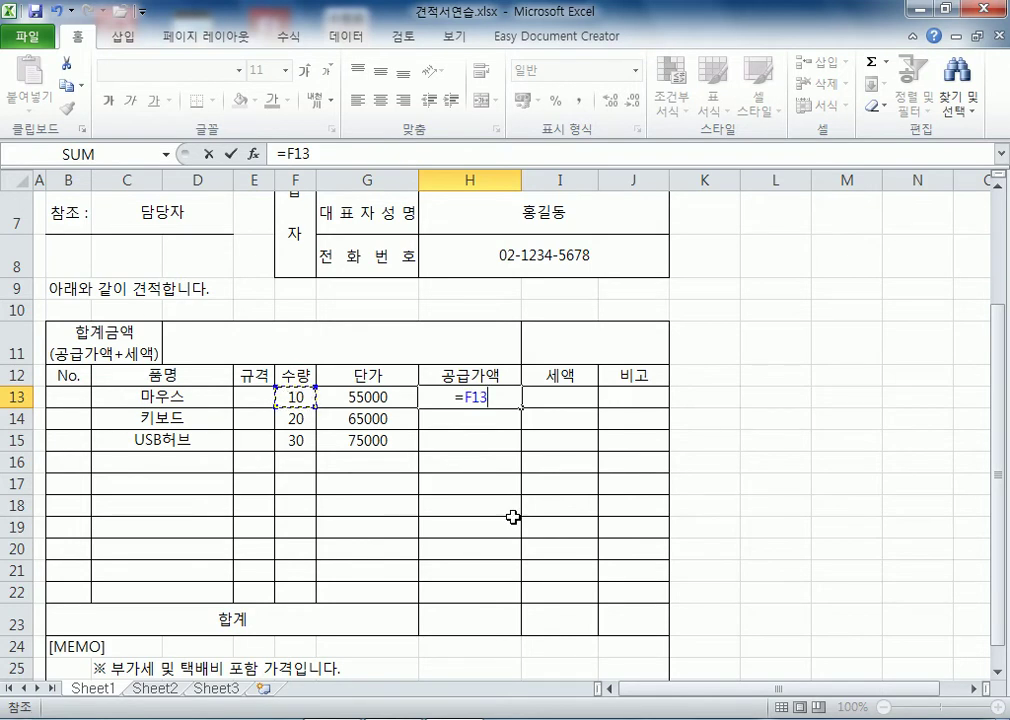
pyautogui.write('*')
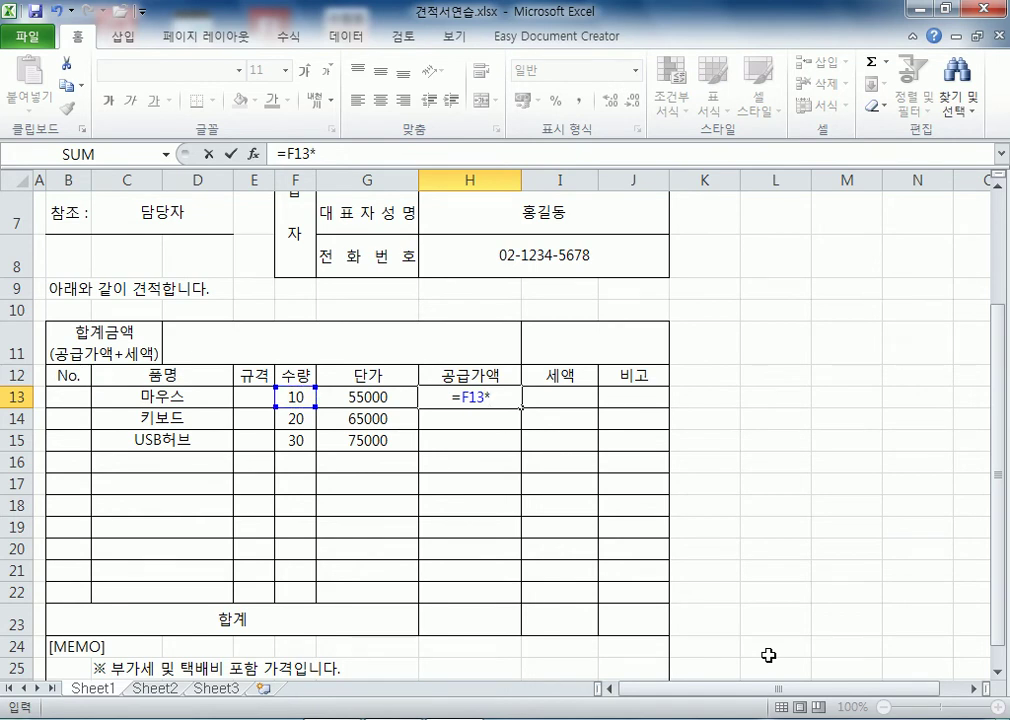
pyautogui.click(379, 397)
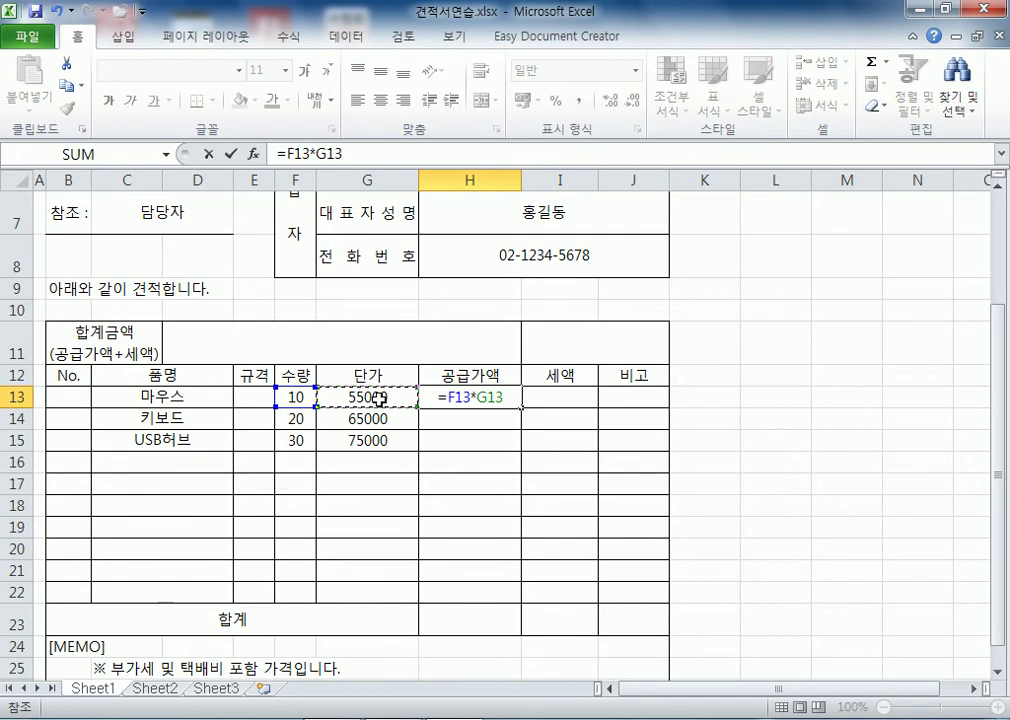
pyautogui.press('Return')
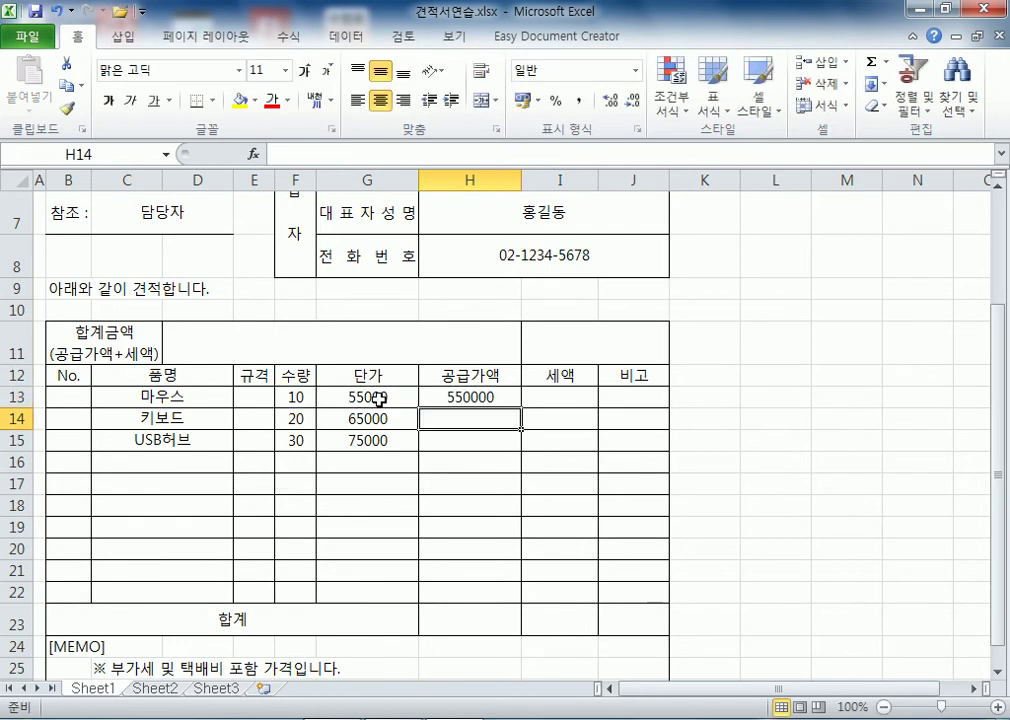
pyautogui.click(481, 397)
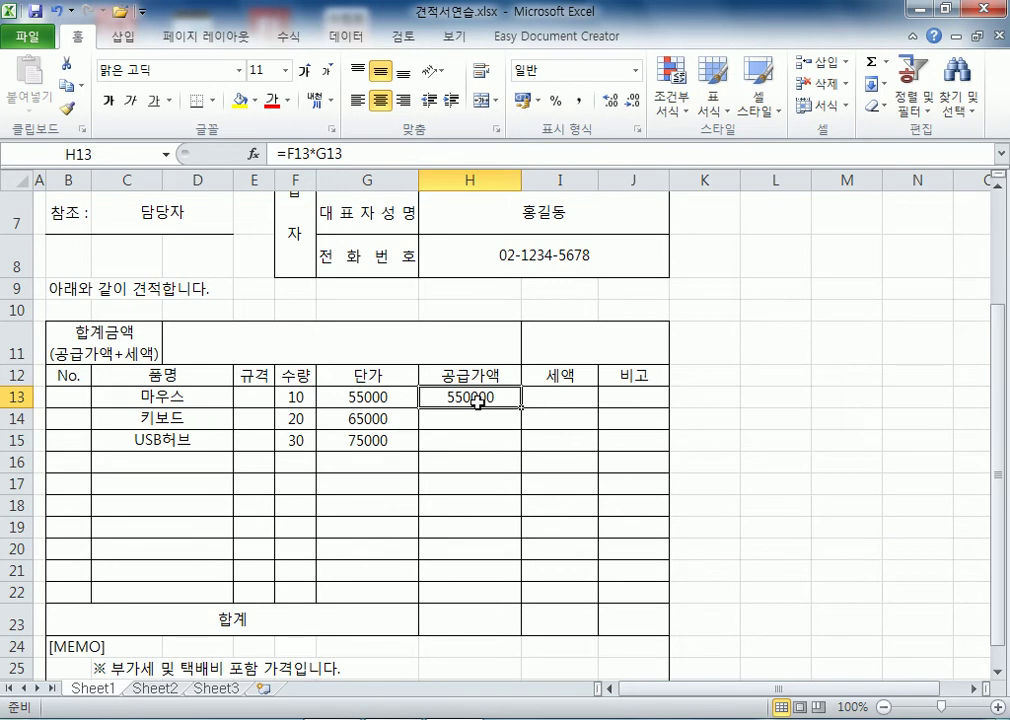
# Enter the formula =H13*10% in the 세액 cell I13
pyautogui.click(570, 397)
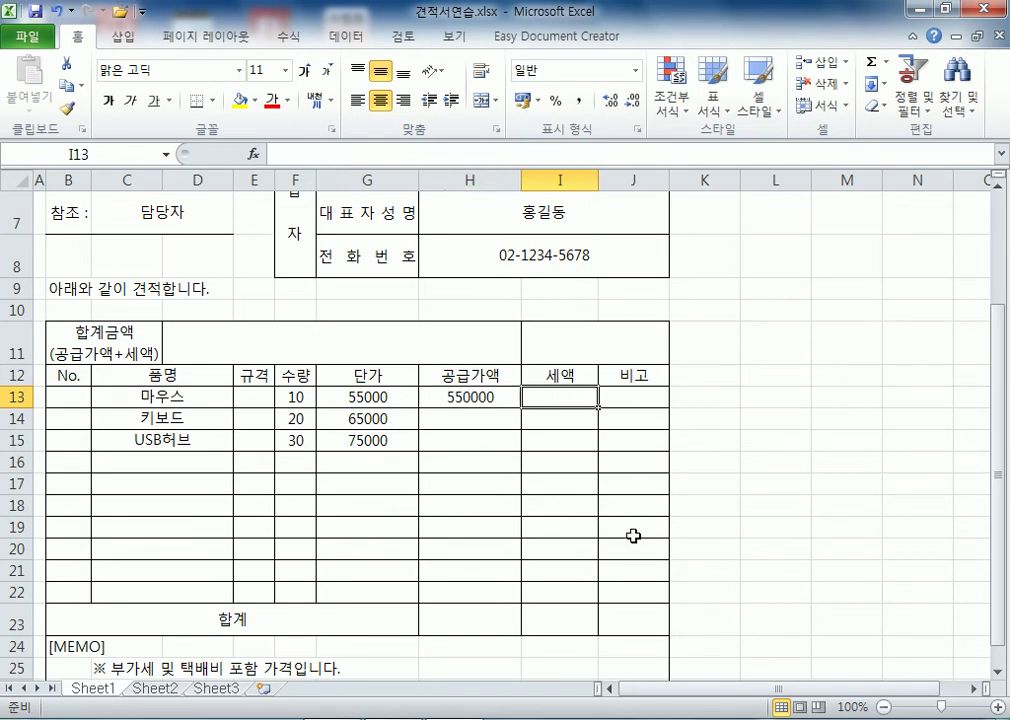
pyautogui.write('=')
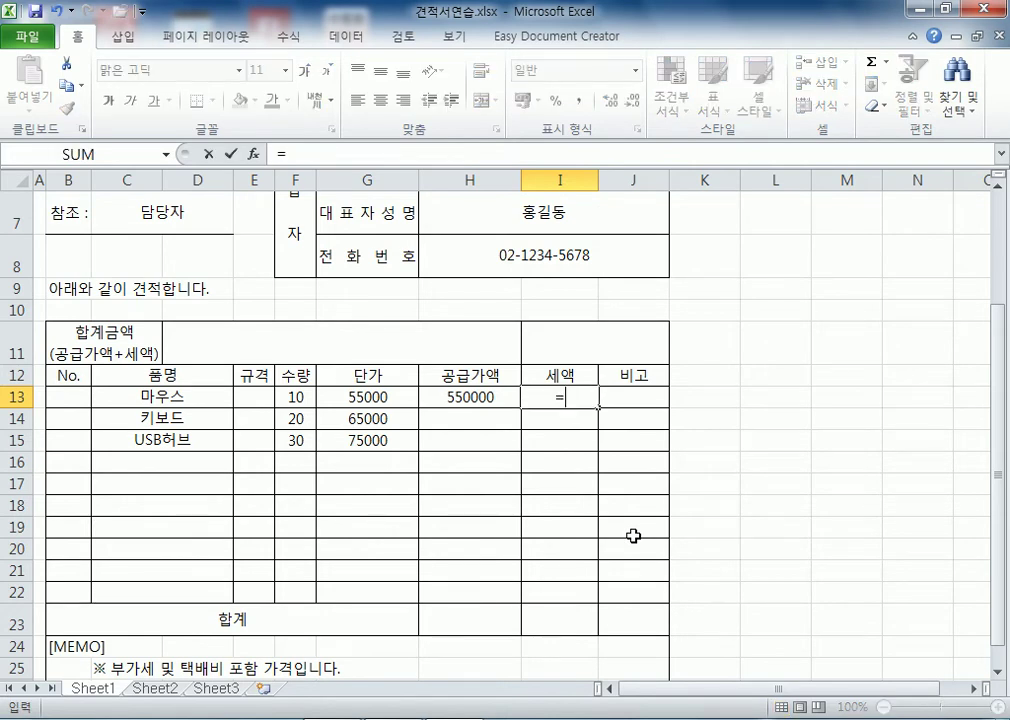
pyautogui.click(451, 397)
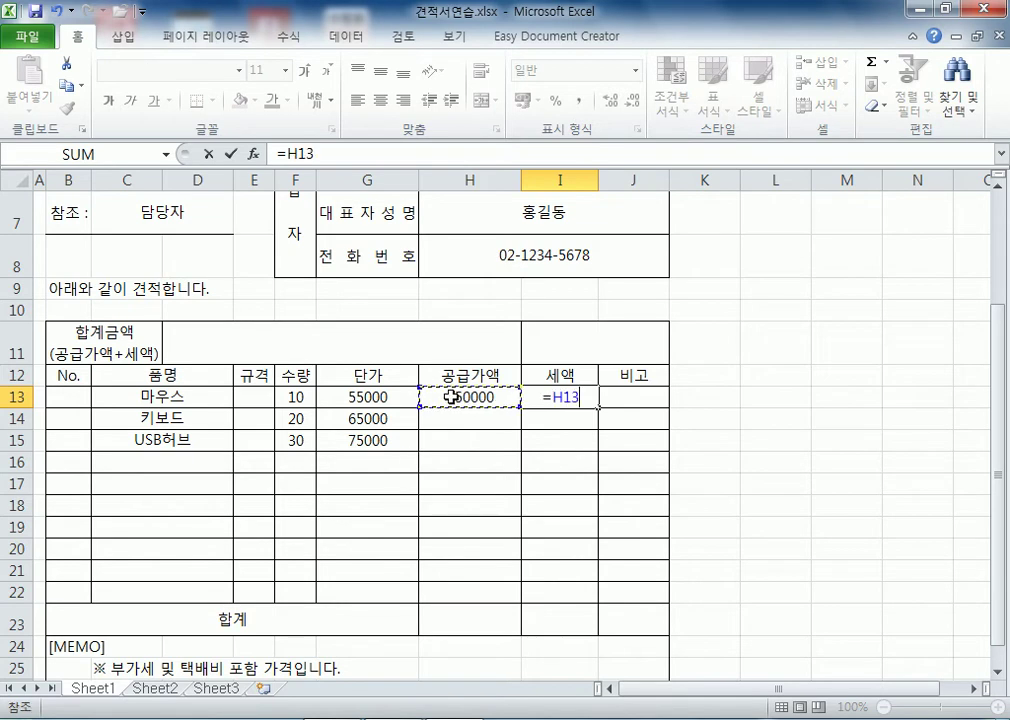
pyautogui.write('*10%')
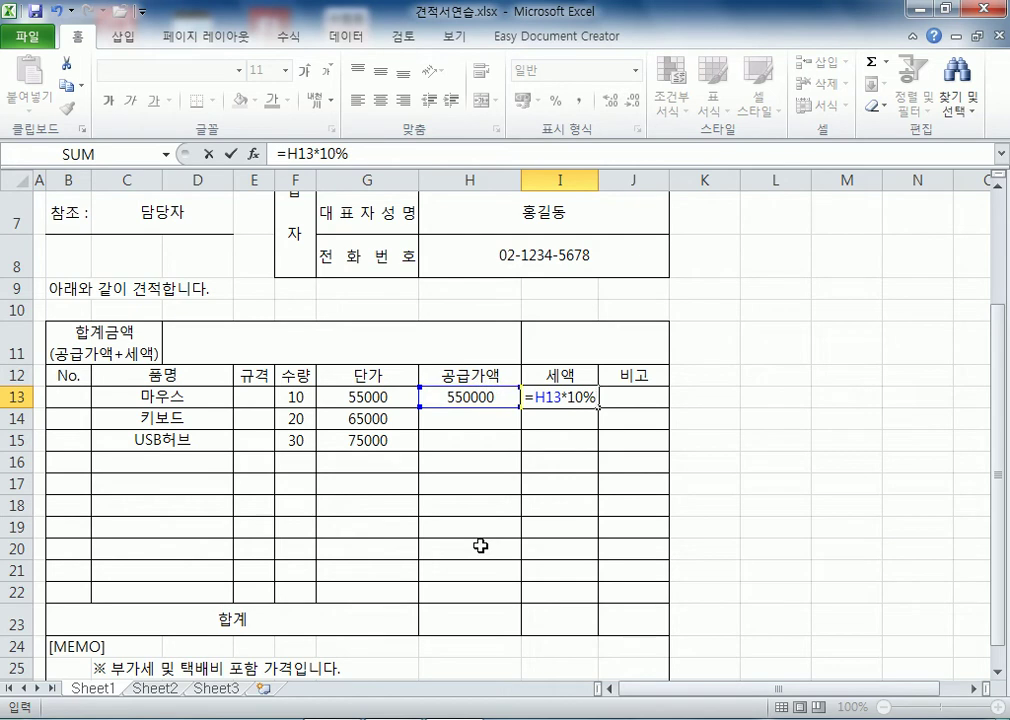
pyautogui.press('Return')
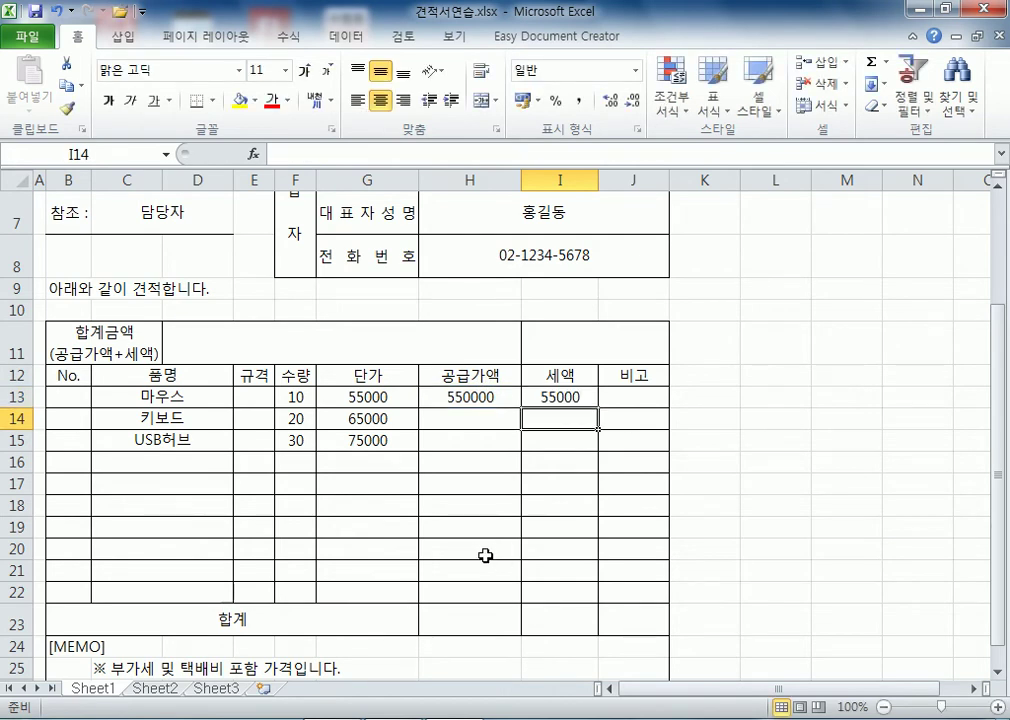
# Fill the 공급가액 and 세액 formulas in H13:I13 down through row 22
pyautogui.click(462, 397)
pyautogui.moveTo(510, 401); pyautogui.dragTo(602, 593)
pyautogui.click(504, 412)
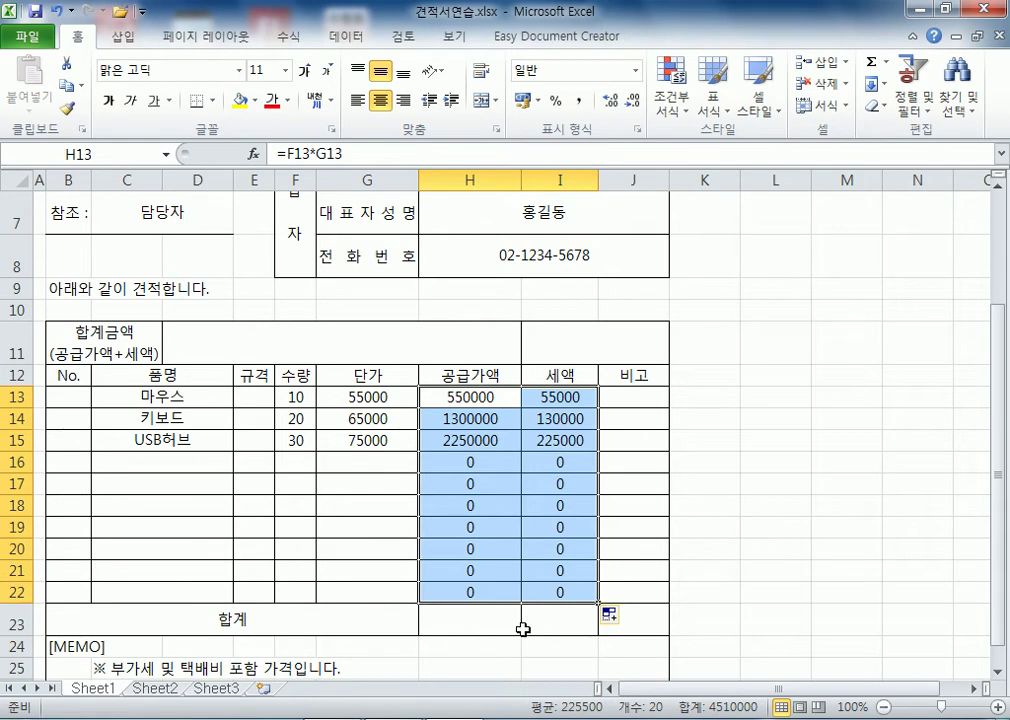
# Apply the comma number style to the quantity, price, supply amount and tax cells F13:I22
pyautogui.moveTo(478, 620); pyautogui.dragTo(564, 621)
pyautogui.click(294, 530)
pyautogui.moveTo(295, 395); pyautogui.dragTo(546, 590)
pyautogui.moveTo(291, 388); pyautogui.dragTo(536, 594)
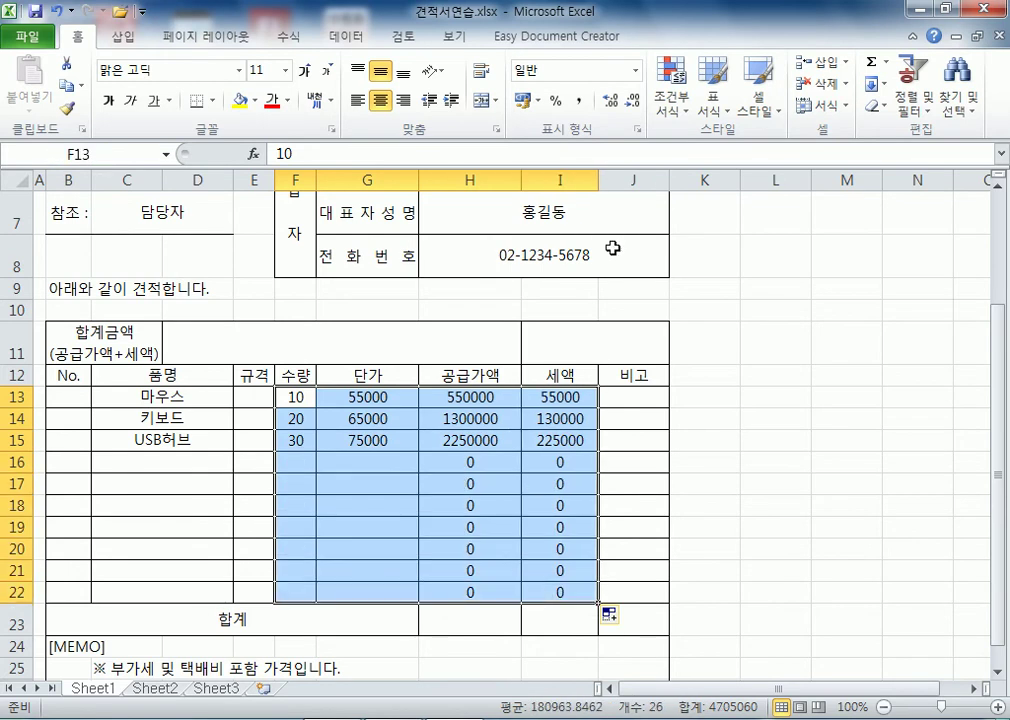
pyautogui.click(579, 104)
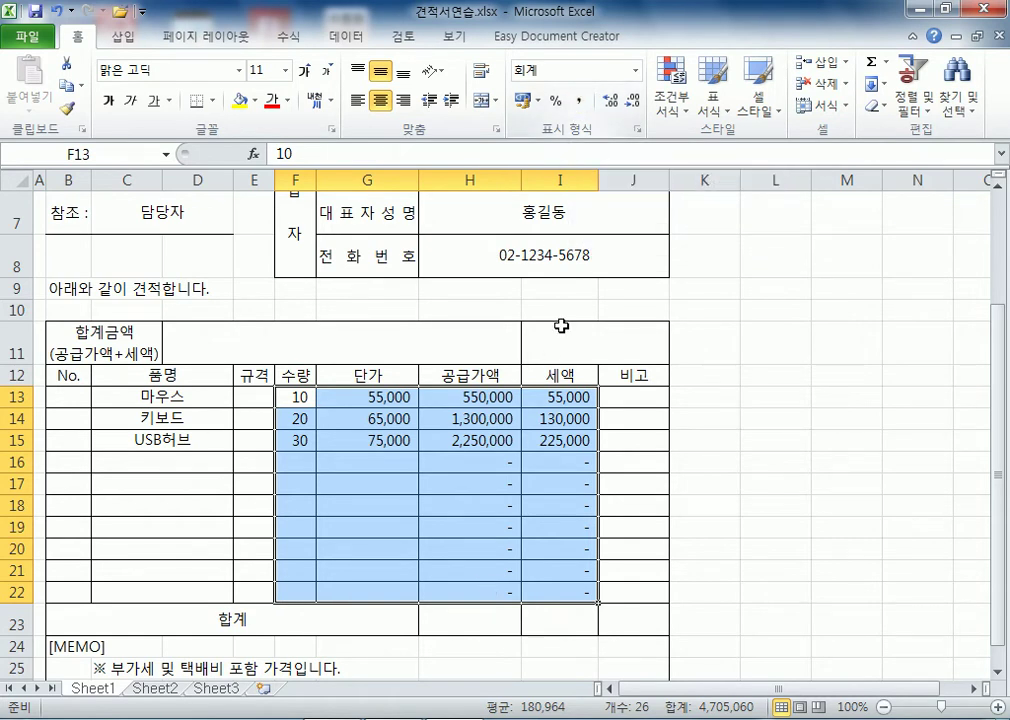
# Add AutoSum totals of the 공급가액 and 세액 columns, rows 13 to 22, in the 합계 cells H23 and I23
pyautogui.click(467, 626)
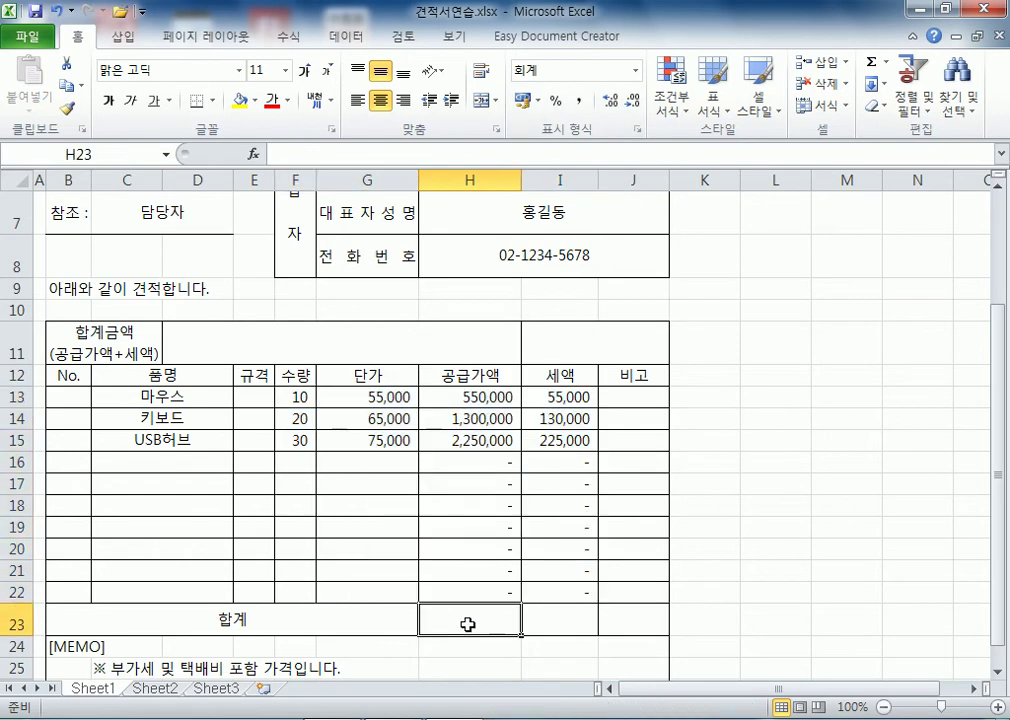
pyautogui.click(524, 627)
pyautogui.click(489, 625)
pyautogui.click(577, 617)
pyautogui.click(516, 622)
pyautogui.click(584, 617)
pyautogui.click(484, 626)
pyautogui.moveTo(478, 397); pyautogui.dragTo(575, 623)
pyautogui.click(290, 37)
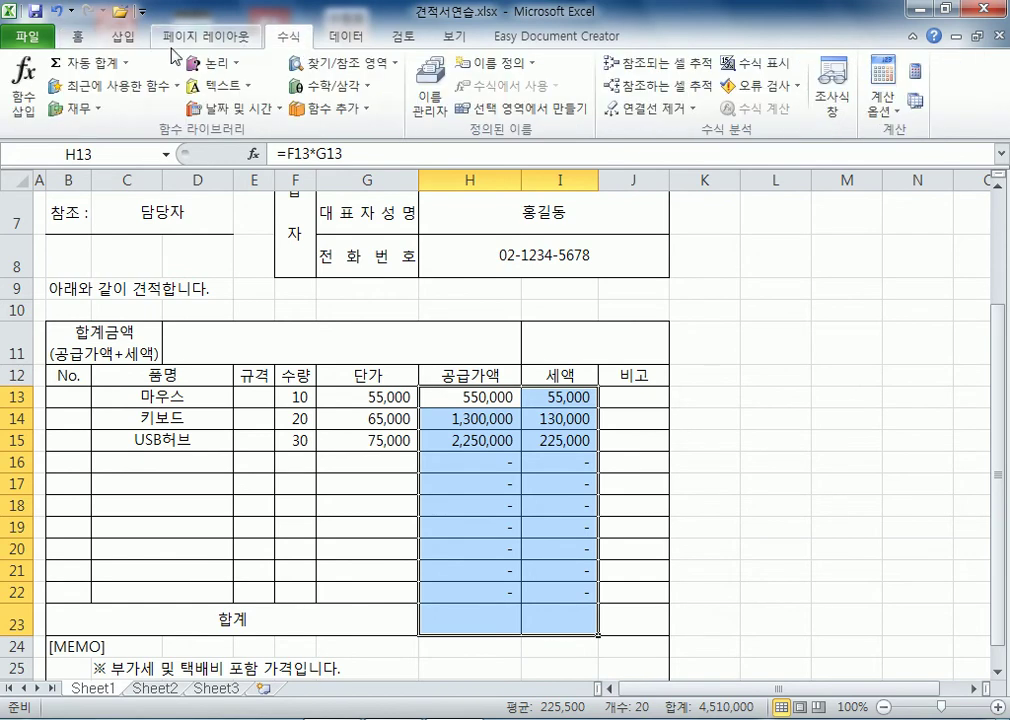
pyautogui.click(106, 66)
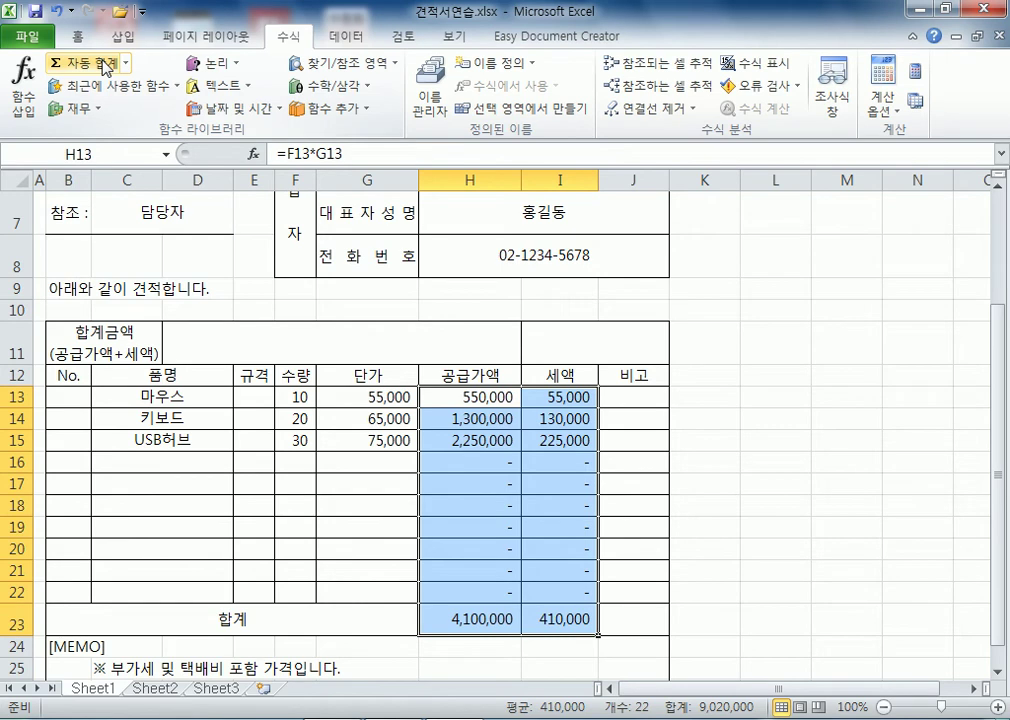
# Clear the 세액 total in I23 and restore it by filling the SUM formula across from H23
pyautogui.click(453, 621)
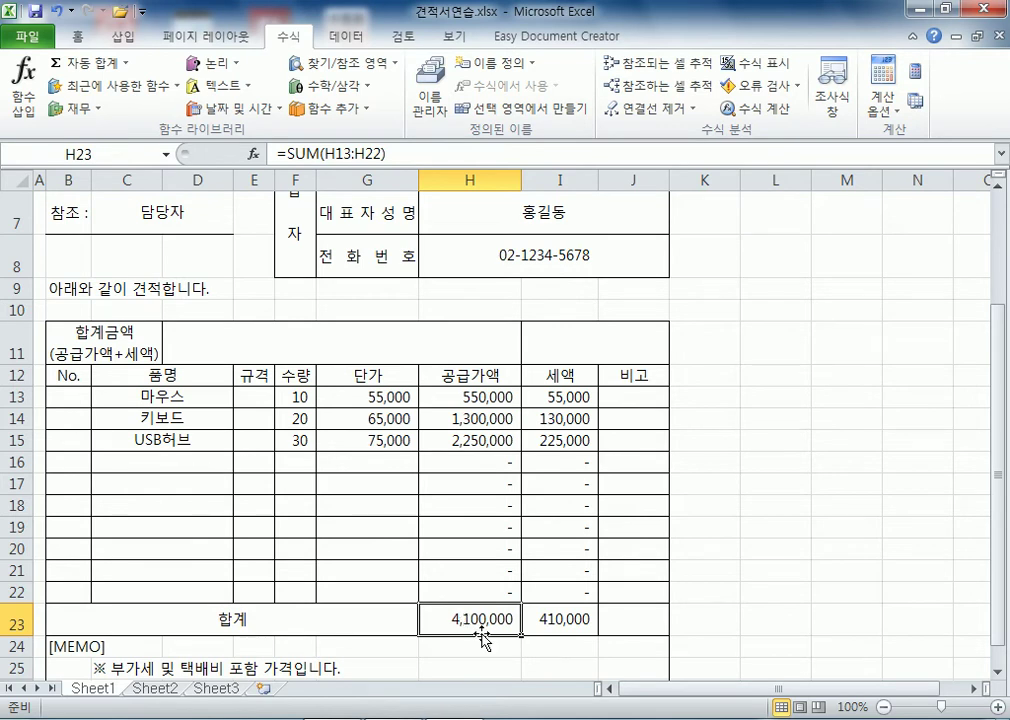
pyautogui.click(548, 615)
pyautogui.press('Delete')
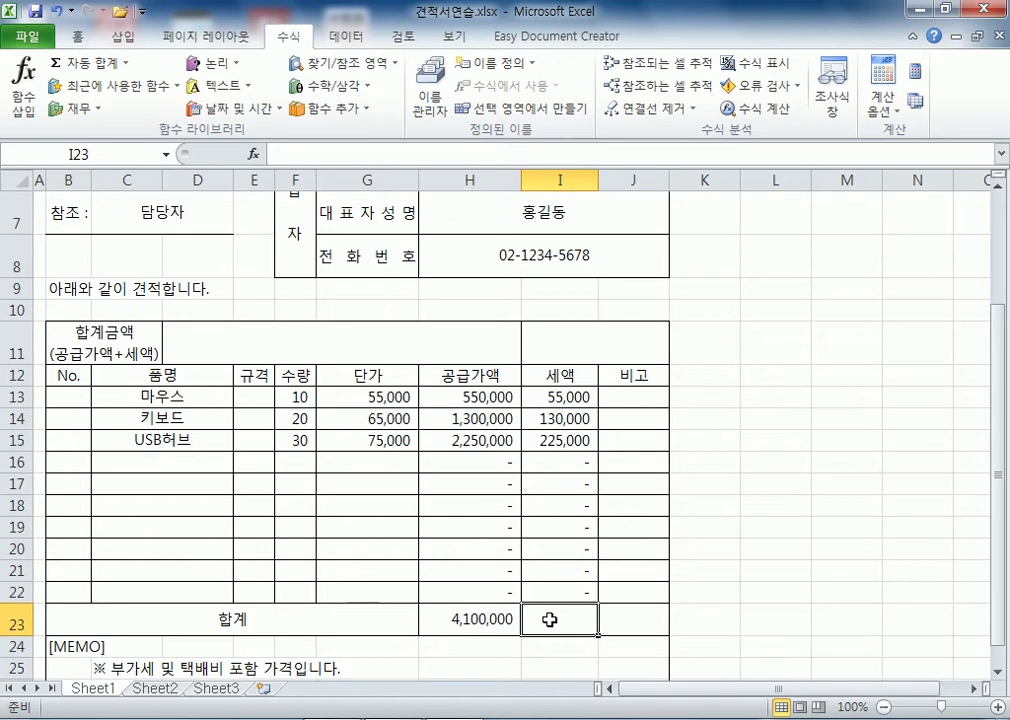
pyautogui.click(469, 620)
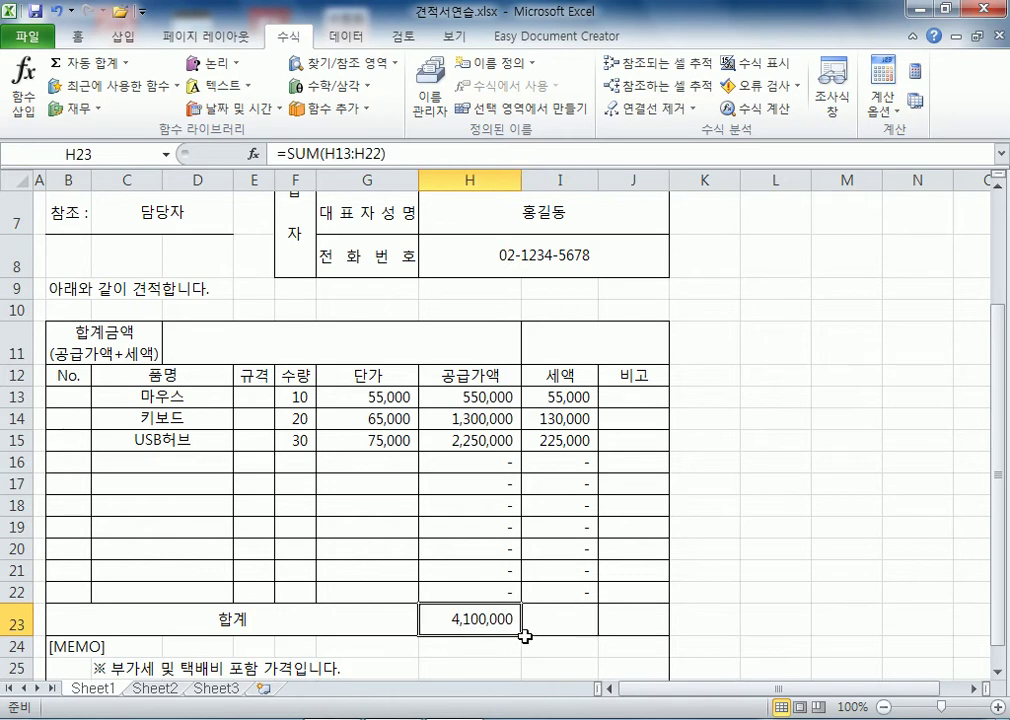
pyautogui.moveTo(524, 636); pyautogui.dragTo(592, 638)
pyautogui.moveTo(435, 397); pyautogui.dragTo(550, 609)
pyautogui.click(488, 501)
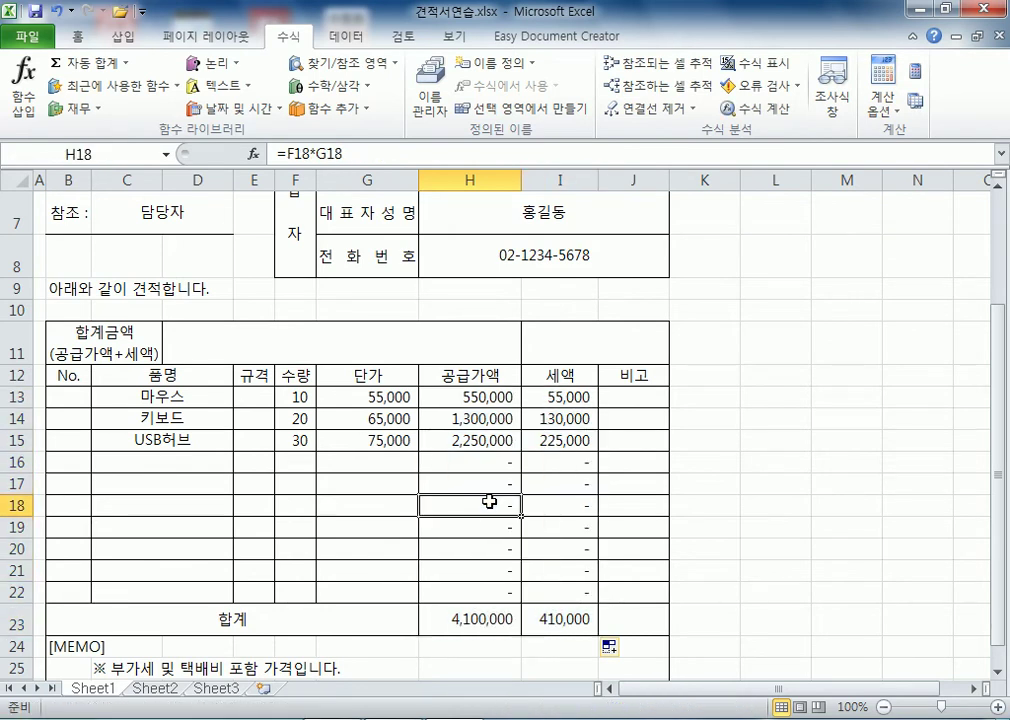
# Set the 단가 of USB허브 in G15 to 23000
pyautogui.click(359, 438)
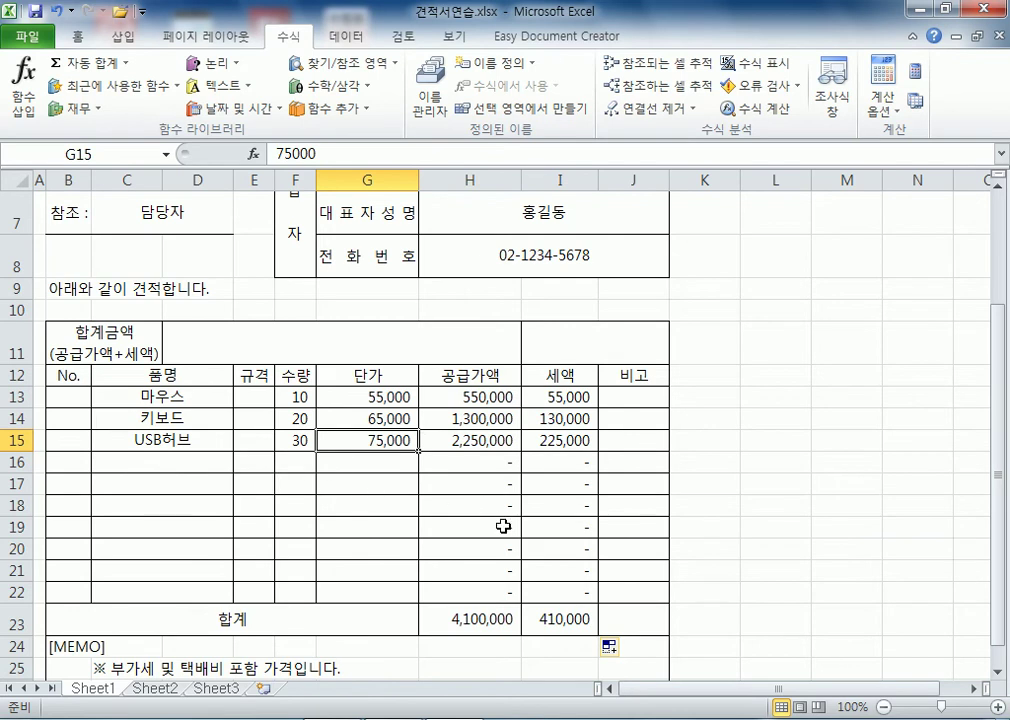
pyautogui.write('23000')
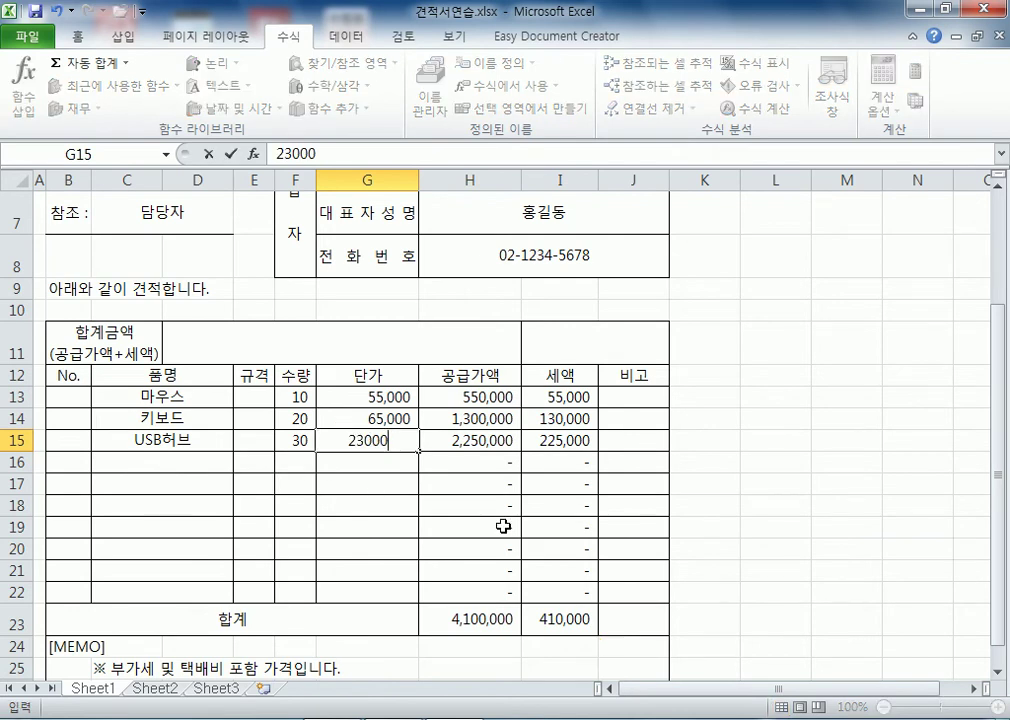
pyautogui.press('Return')
# Examine how the 공급가액, 세액 and 합계 cells recalculate from the changed unit price
pyautogui.click(482, 442)
pyautogui.click(575, 442)
pyautogui.click(580, 622)
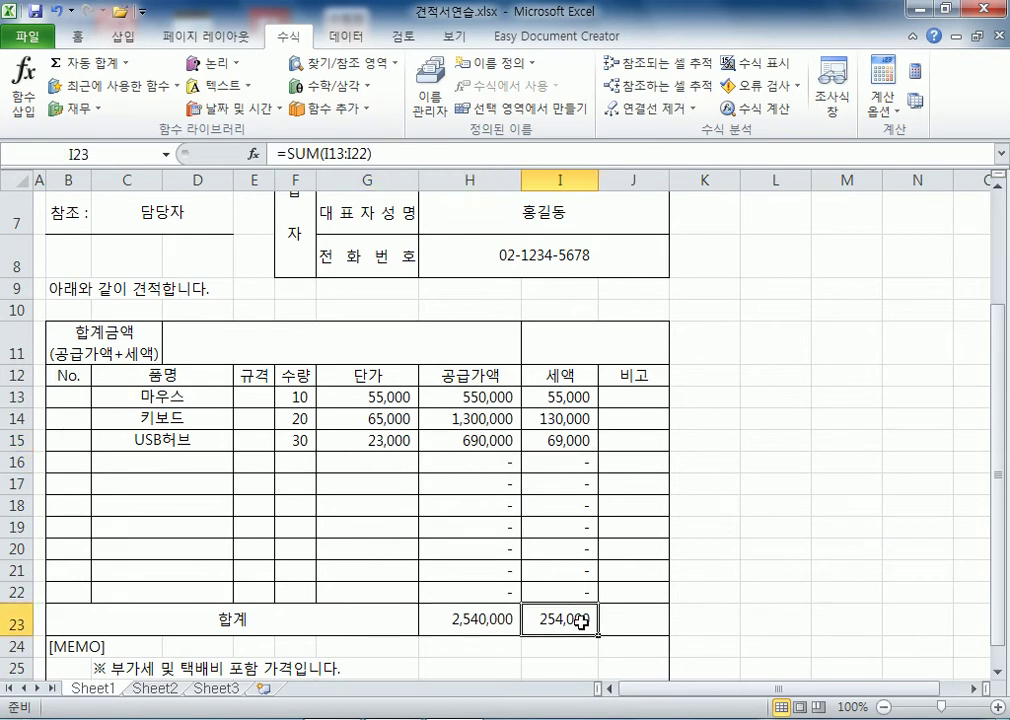
pyautogui.click(465, 623)
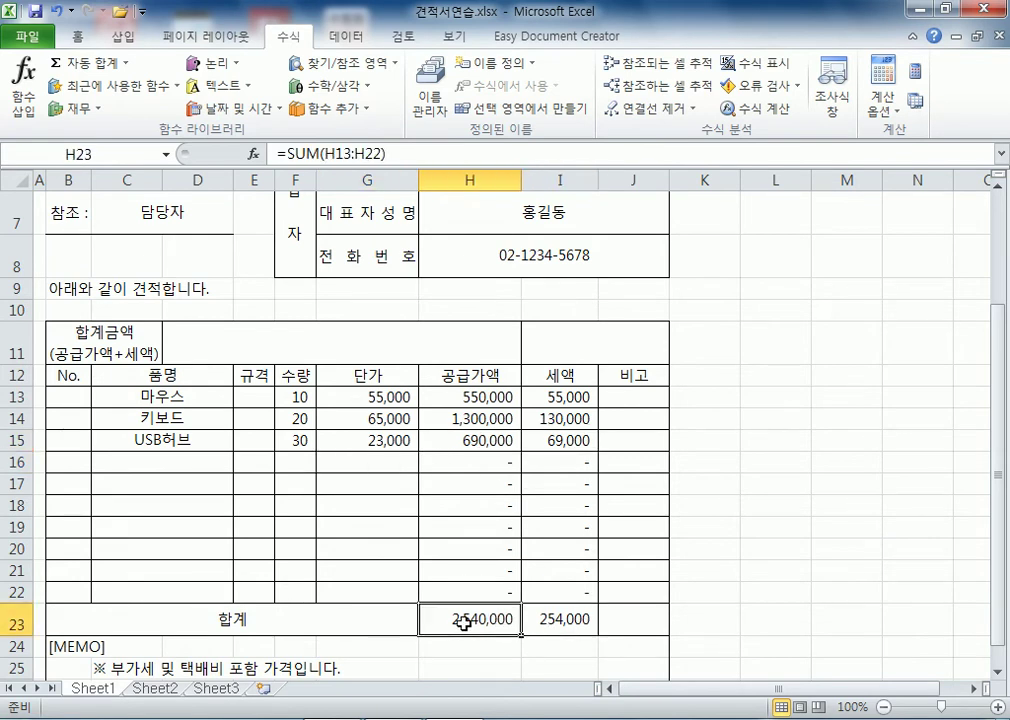
pyautogui.moveTo(296, 396); pyautogui.dragTo(383, 438)
pyautogui.moveTo(478, 397); pyautogui.dragTo(531, 448)
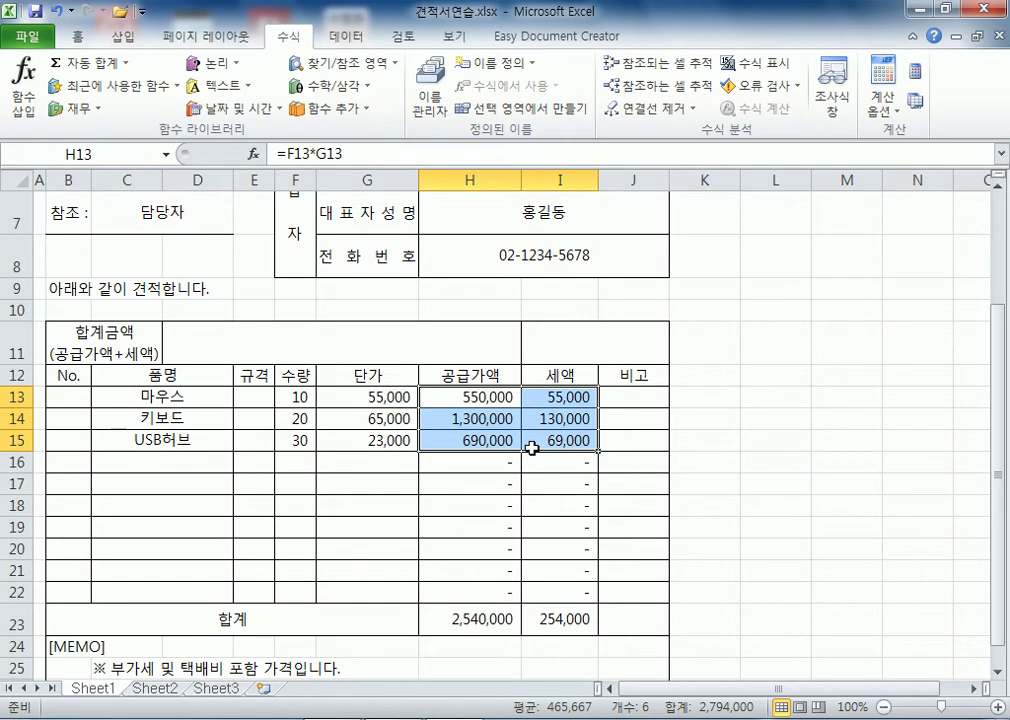
pyautogui.click(424, 442)
pyautogui.click(505, 620)
pyautogui.click(553, 625)
pyautogui.click(489, 618)
pyautogui.click(553, 616)
pyautogui.click(455, 627)
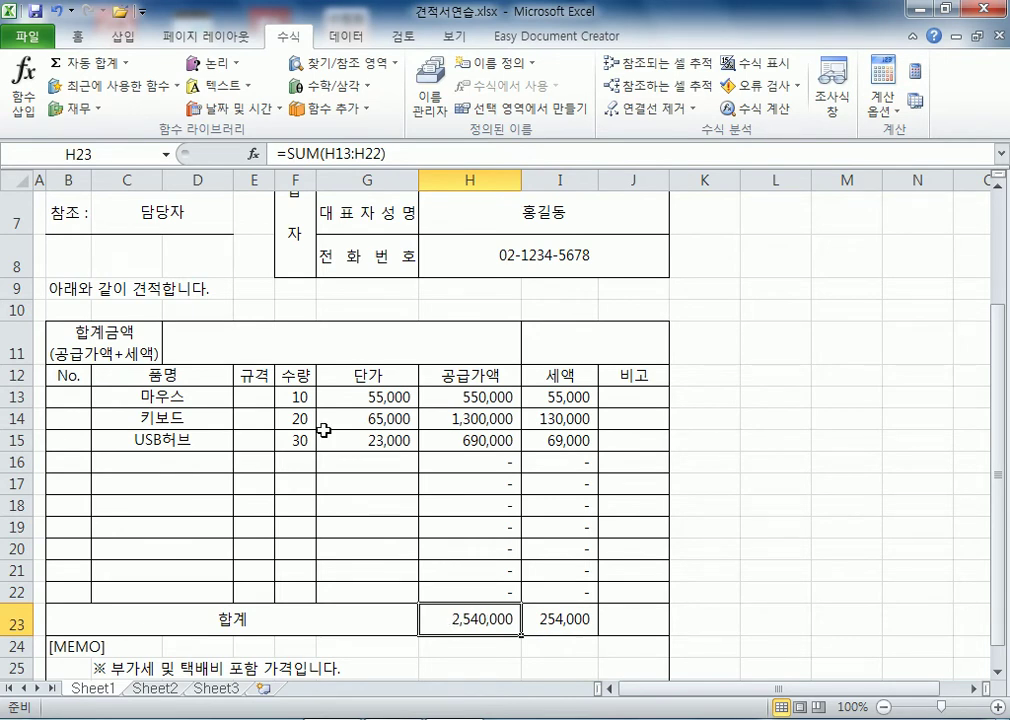
pyautogui.click(76, 395)
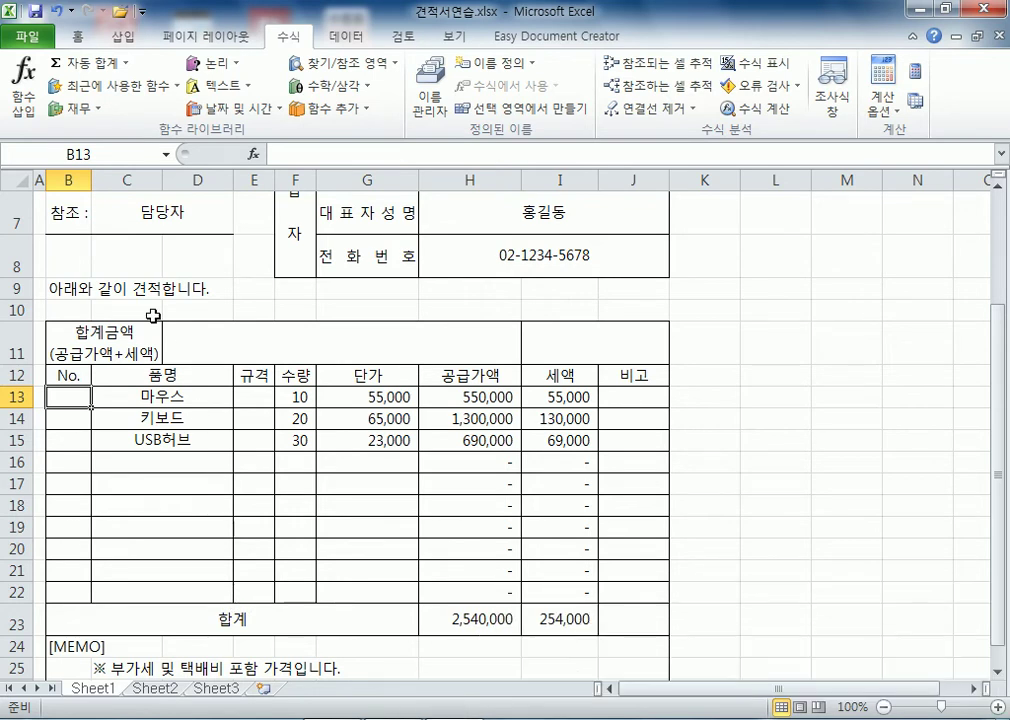
# Enter the formula =H23+I23 in the 합계금액 cell D11 to add the supply amount and tax totals
pyautogui.click(311, 342)
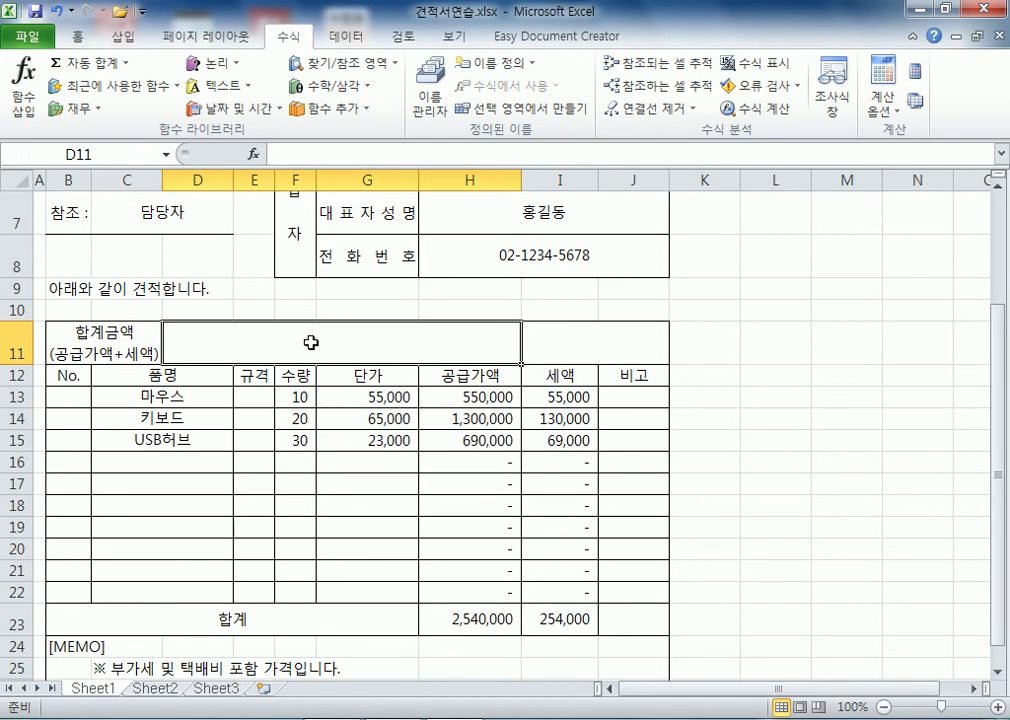
pyautogui.write('=')
pyautogui.click(466, 617)
pyautogui.write('+')
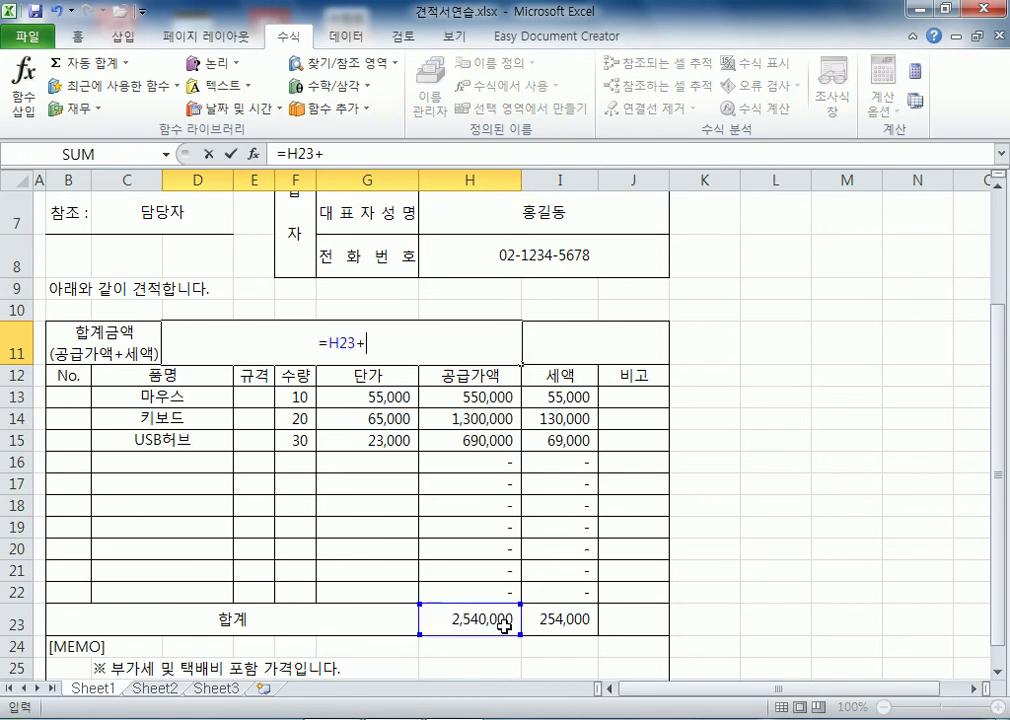
pyautogui.click(548, 619)
pyautogui.press('Return')
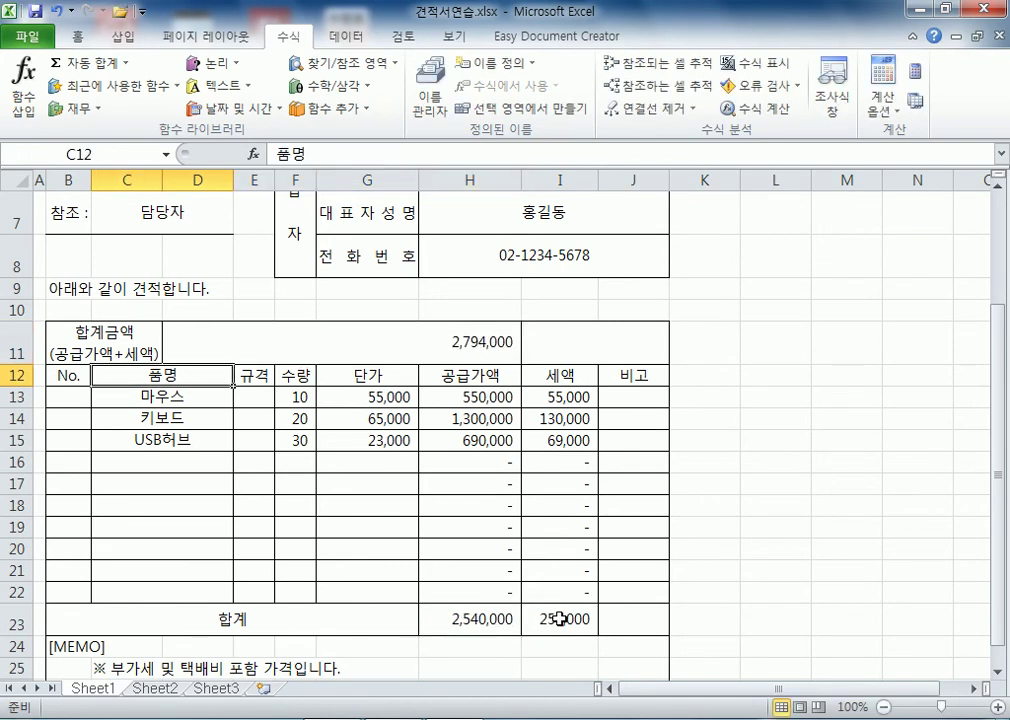
# Enter the formula =H23+I23 in the merged cell I11, repeating the grand total beside the 합계금액 amount
pyautogui.click(562, 342)
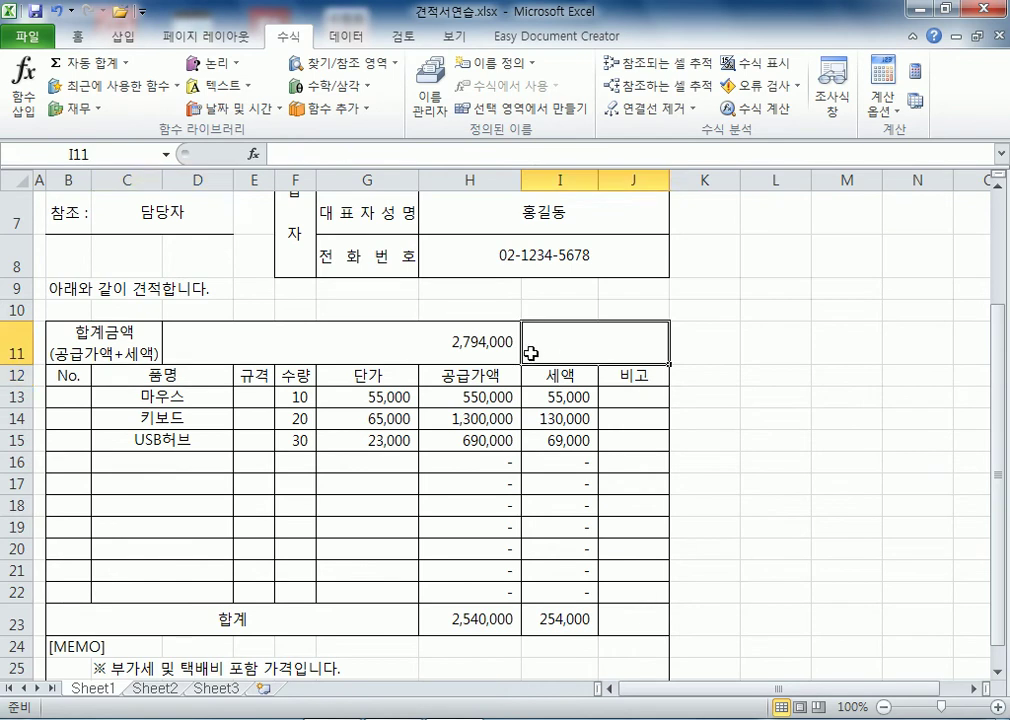
pyautogui.write('=')
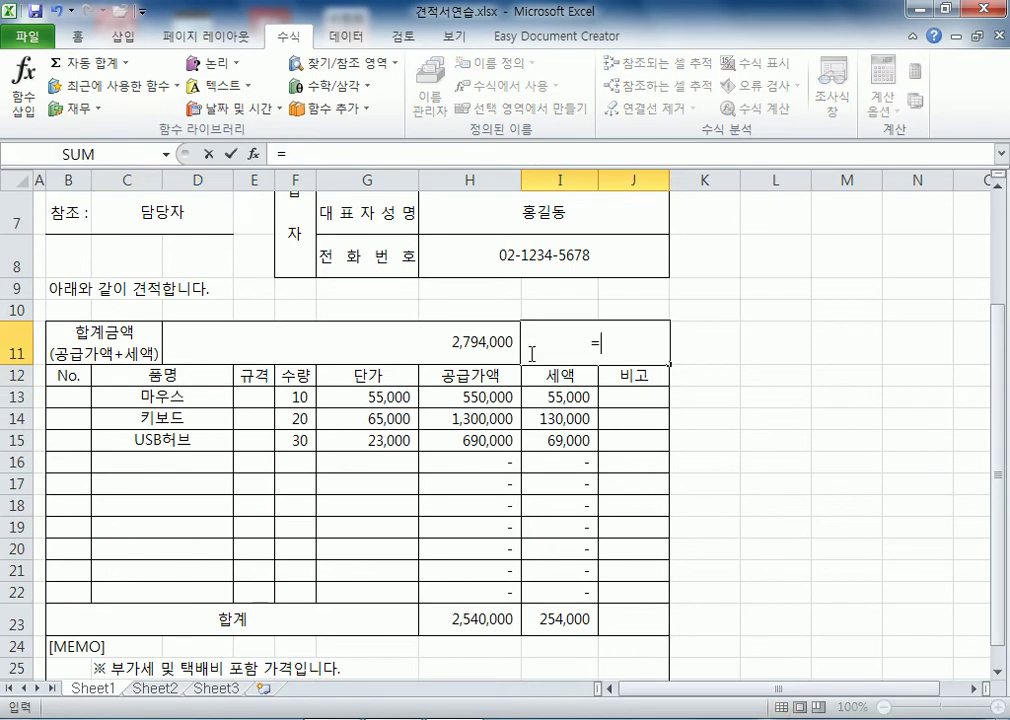
pyautogui.click(477, 612)
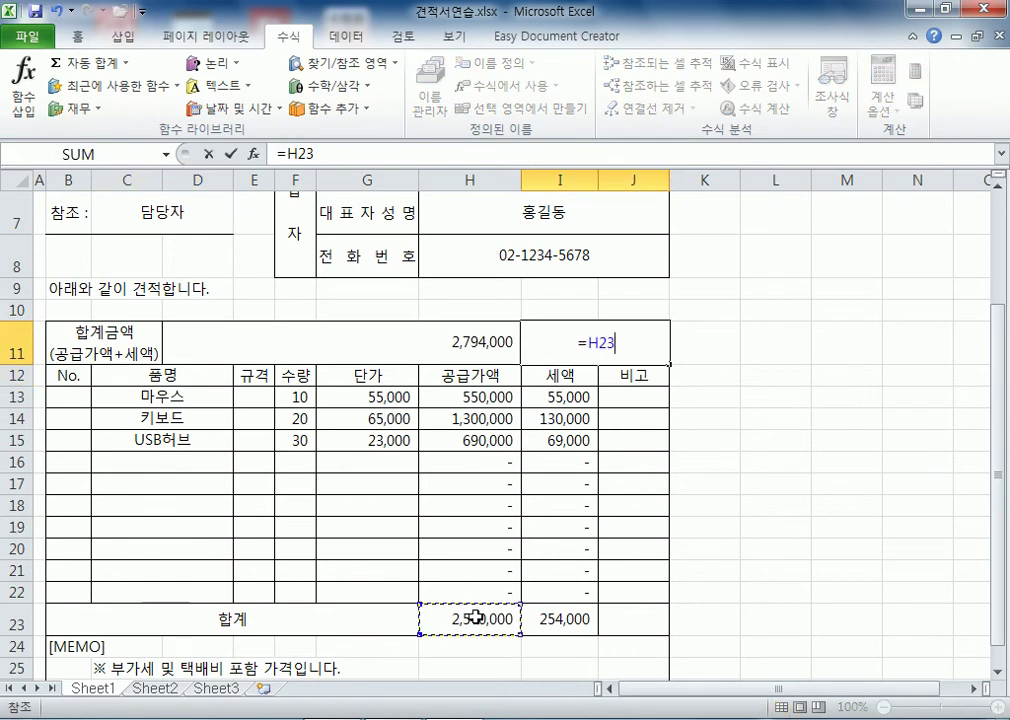
pyautogui.write('+')
pyautogui.click(553, 618)
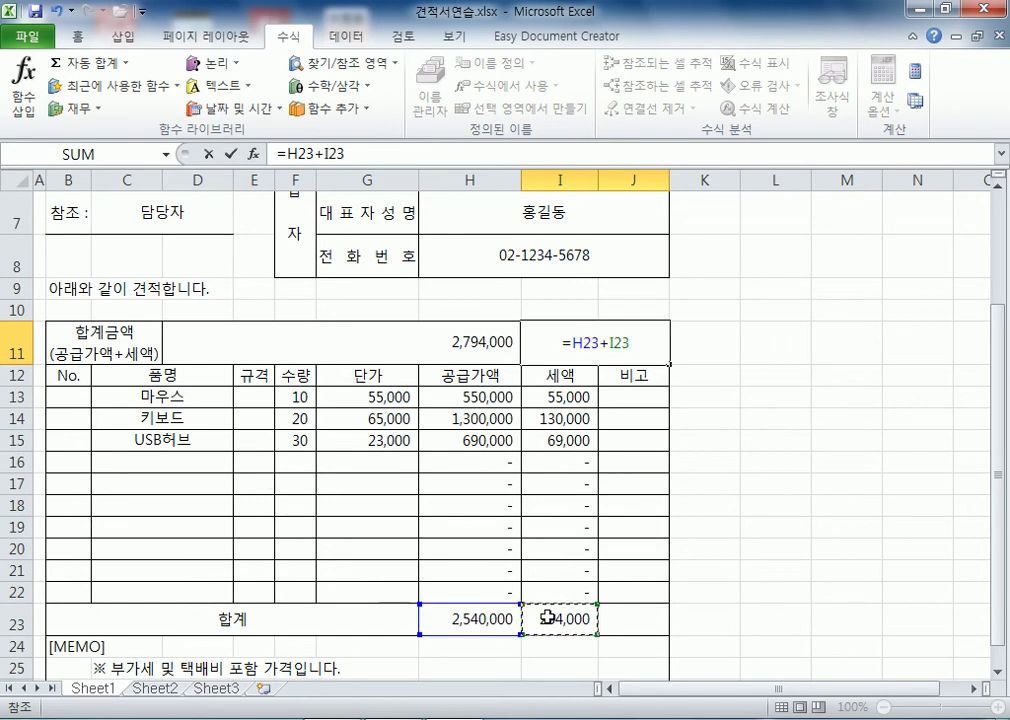
pyautogui.press('Return')
pyautogui.click(594, 332)
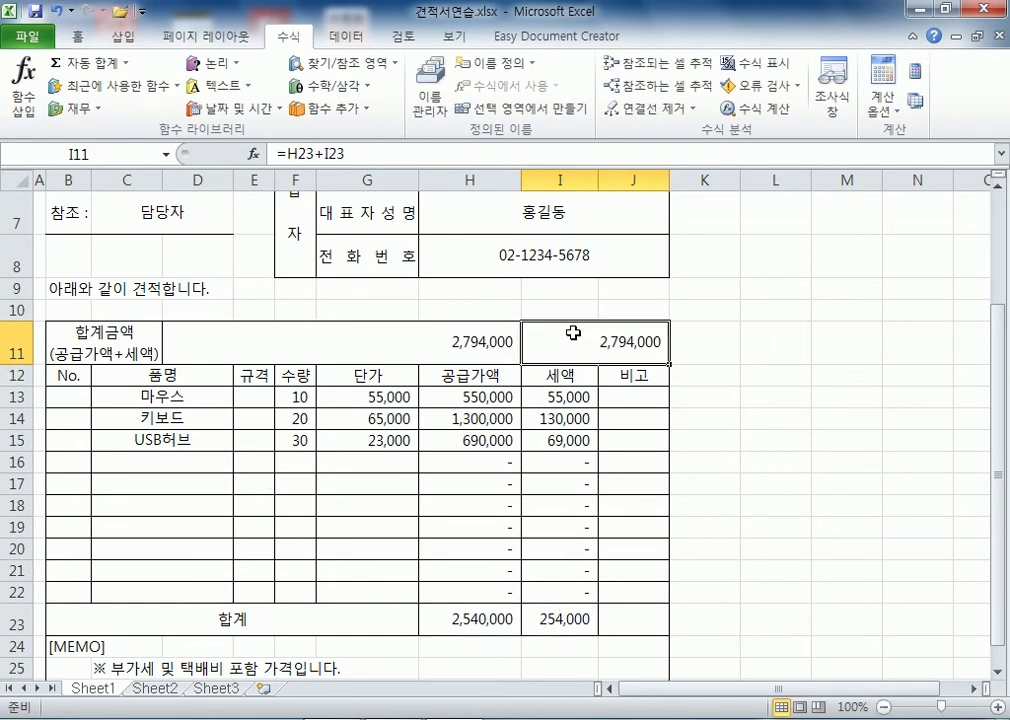
pyautogui.click(421, 350)
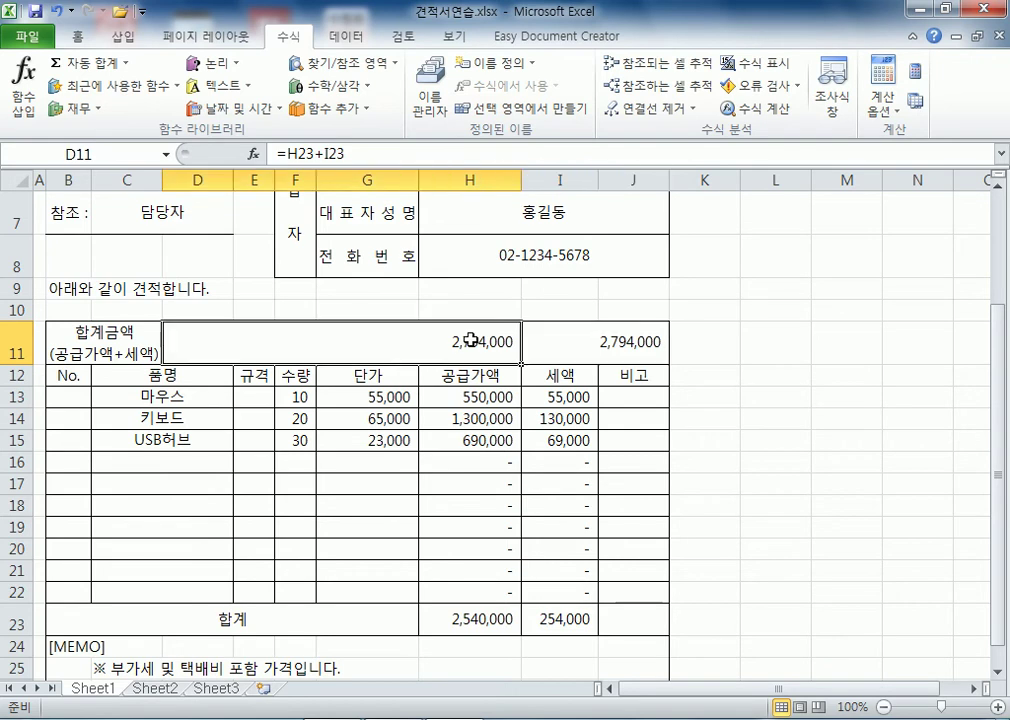
pyautogui.click(592, 341)
pyautogui.click(505, 341)
pyautogui.click(616, 621)
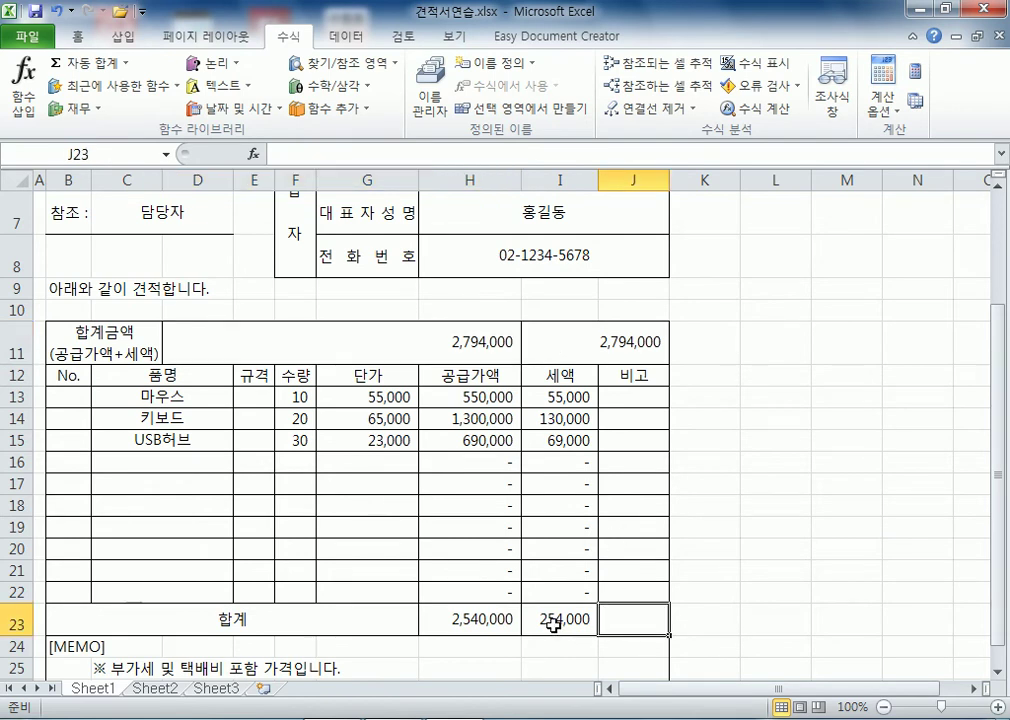
# Apply the accounting number format with the ₩ symbol to the total in I11
pyautogui.click(576, 341)
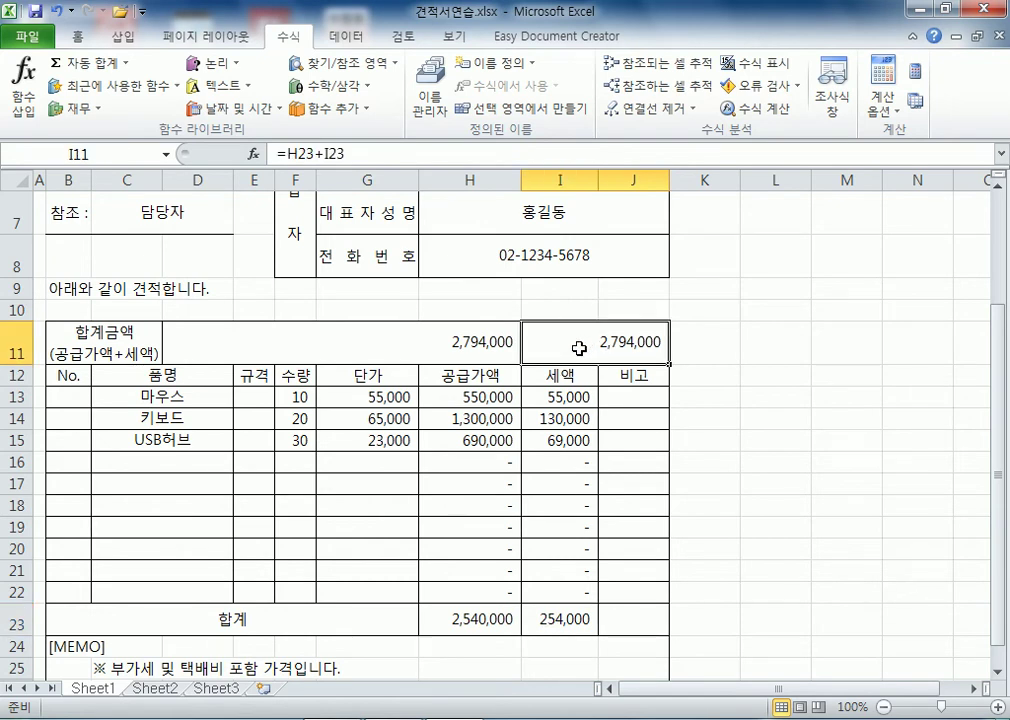
pyautogui.click(74, 37)
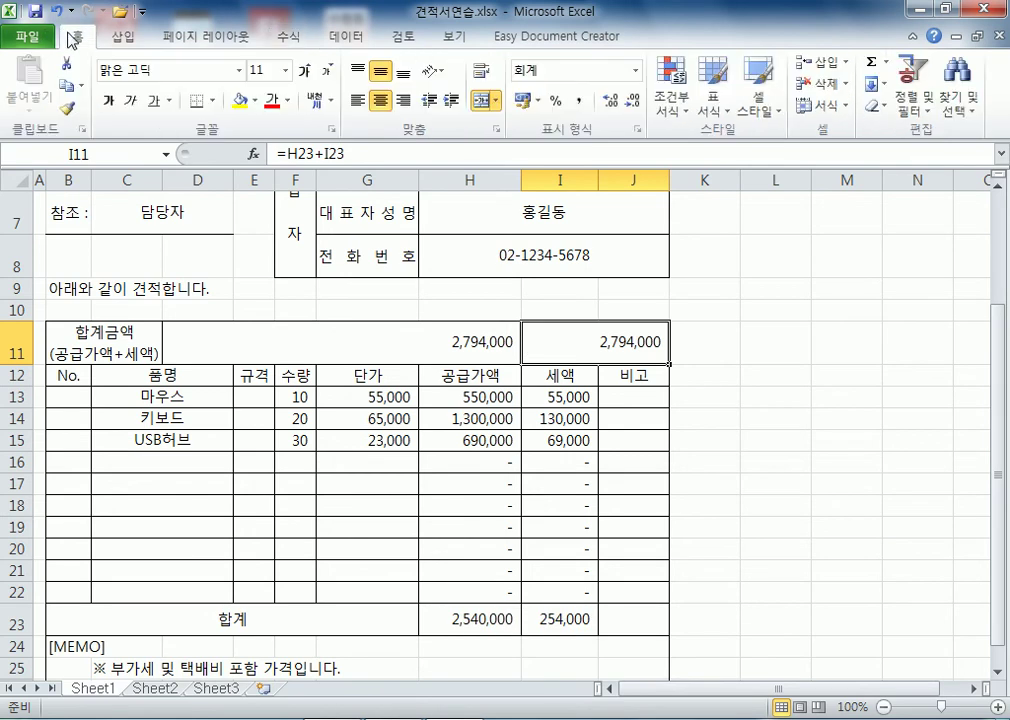
pyautogui.click(524, 103)
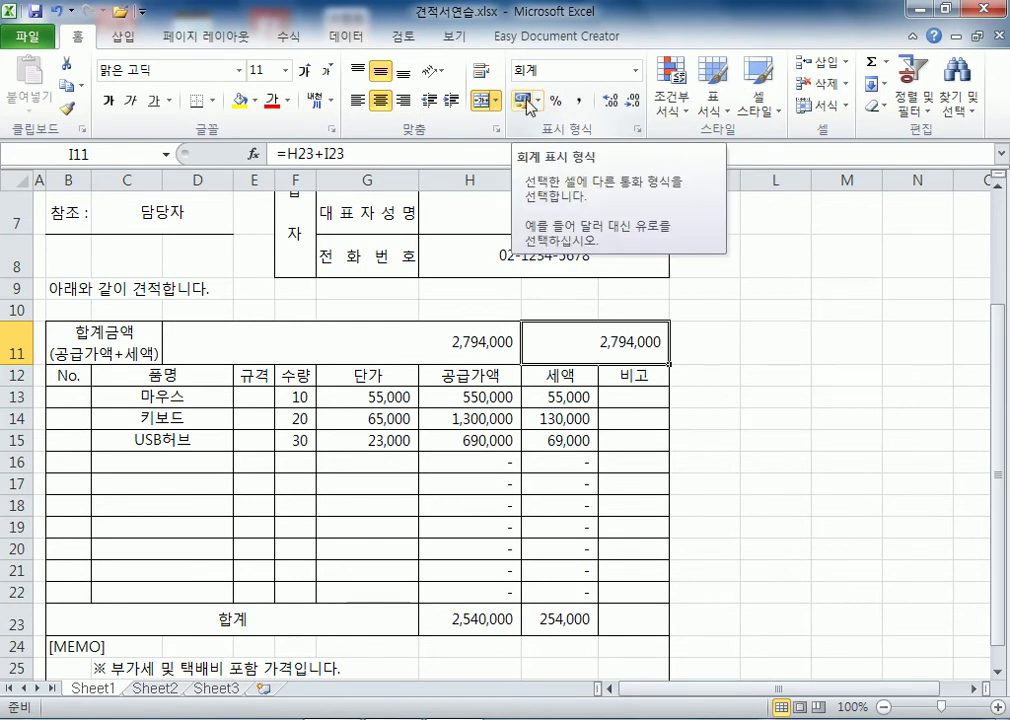
pyautogui.click(522, 101)
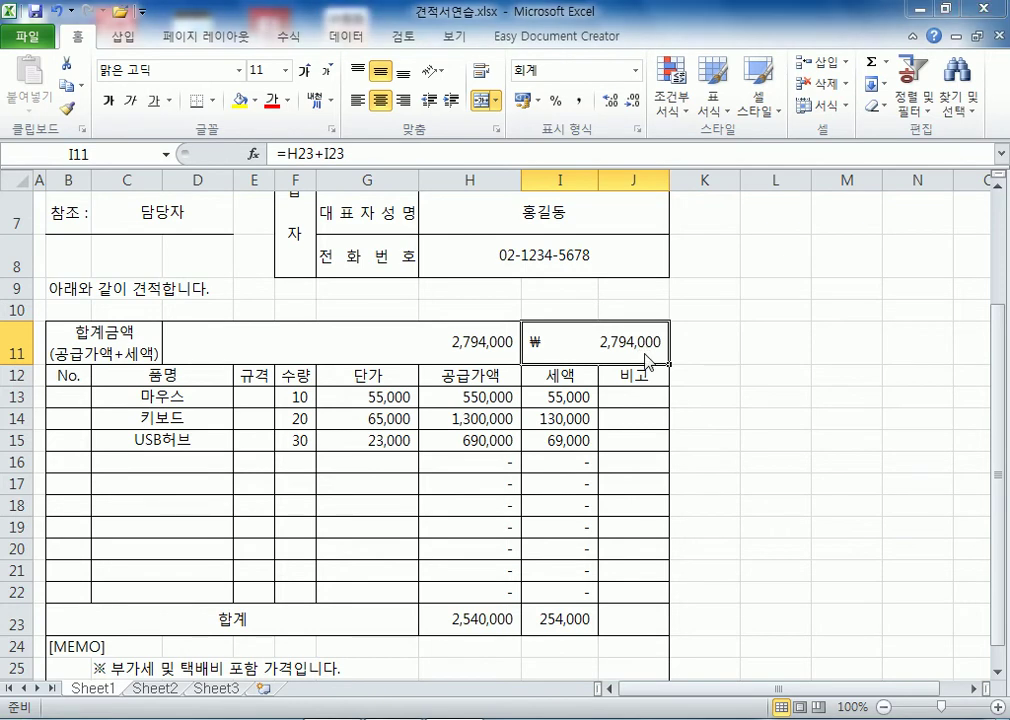
# Replace I11's number format with the custom code ( ₩ #,##0 ) in the cell format settings
pyautogui.hotkey('ctrl', '1')
pyautogui.click(435, 97)
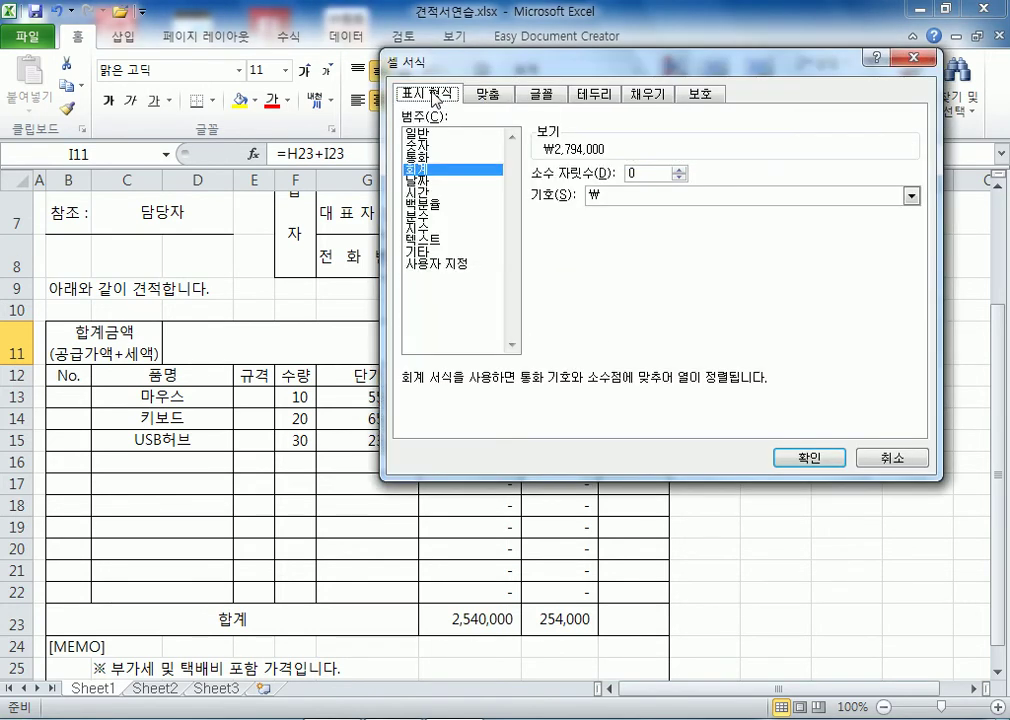
pyautogui.click(433, 266)
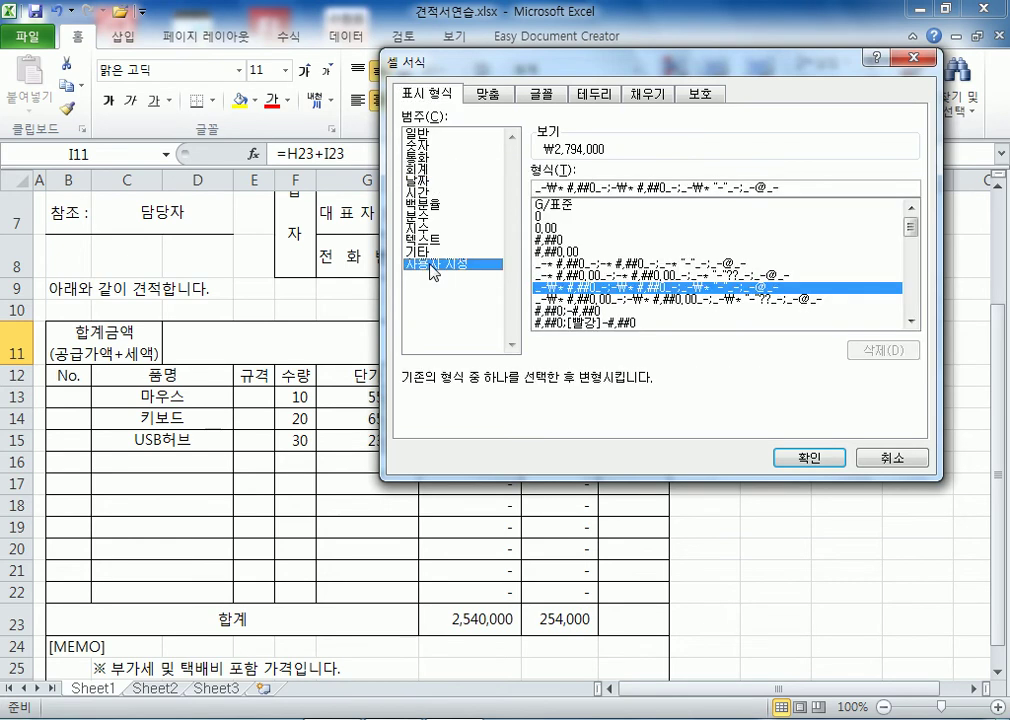
pyautogui.moveTo(800, 188); pyautogui.dragTo(583, 178)
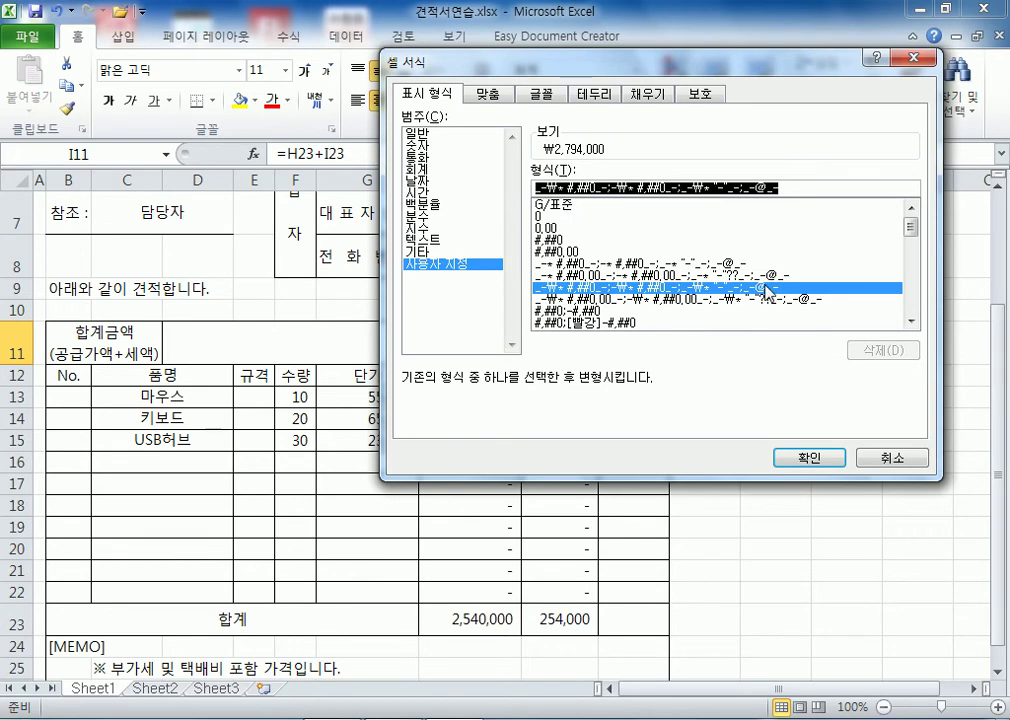
pyautogui.write('(')
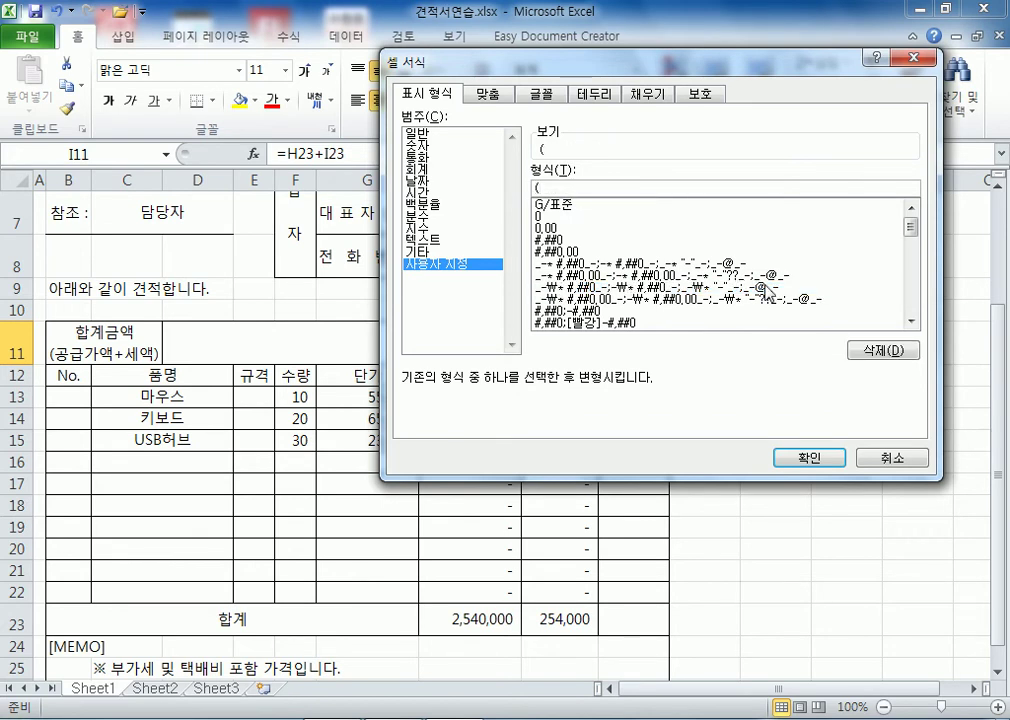
pyautogui.write(' ₩ #,##')
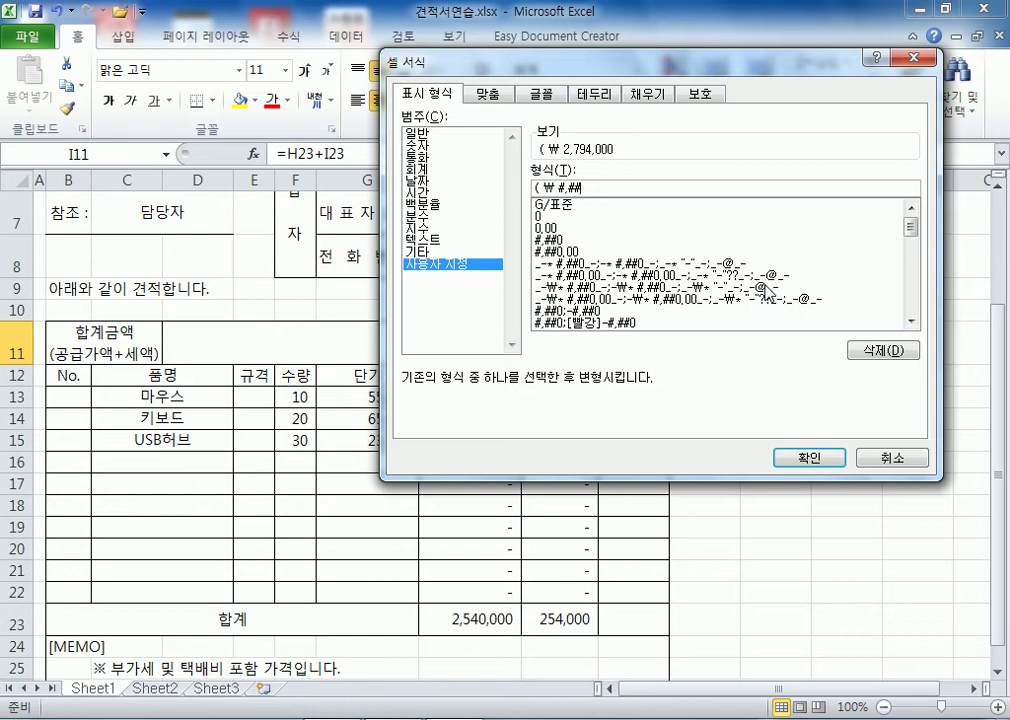
pyautogui.write('0 )')
# Switch to Notepad and write the format code (₩#,##0) below the existing notes
pyautogui.hotkey('alt', 'Tab')
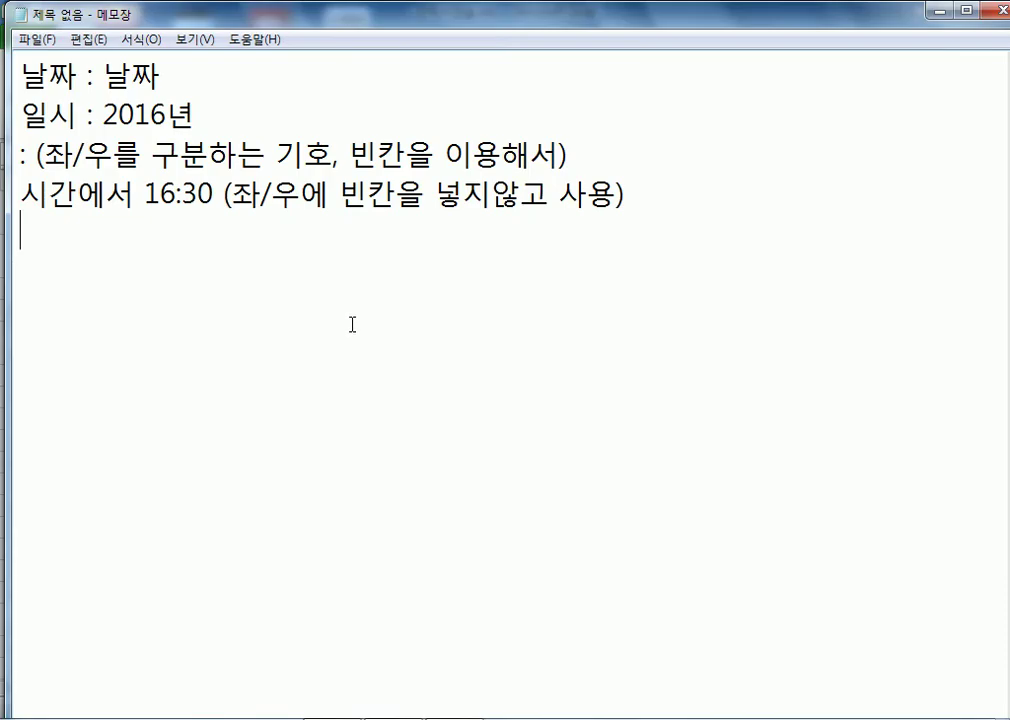
pyautogui.press('Return')
pyautogui.write('(₩#,##0)')
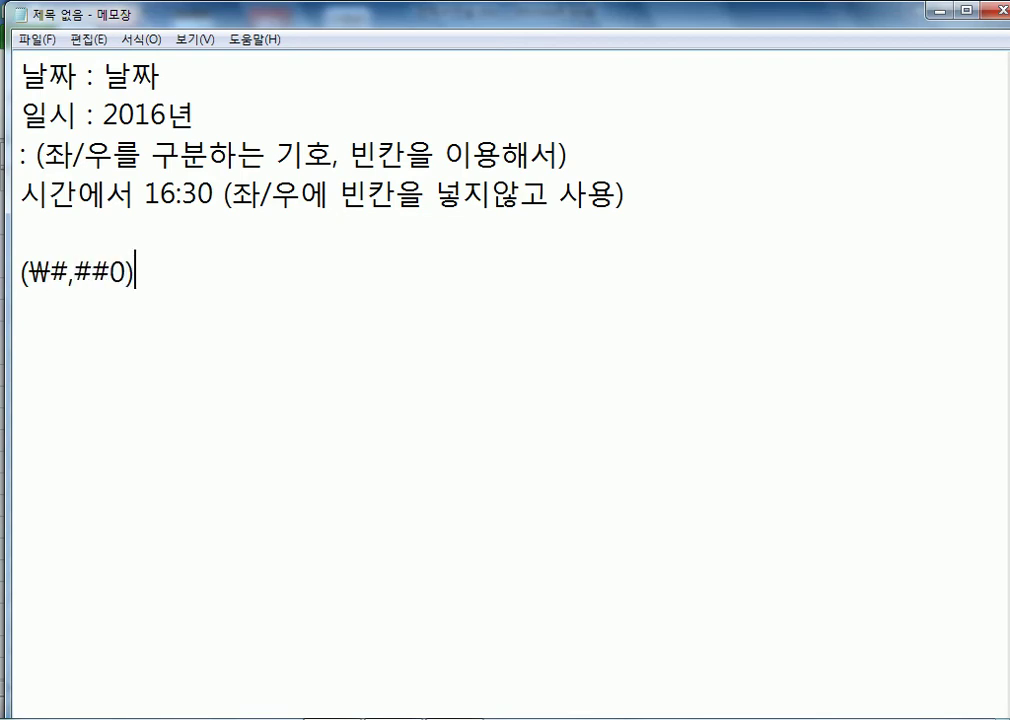
# Duplicate the format code on the next line and space it out as ( ₩ #,##0 )
pyautogui.press('Return')
pyautogui.press('Up')
pyautogui.hotkey('shift', 'Down')
pyautogui.hotkey('ctrl', 'c')
pyautogui.press('Right')
pyautogui.hotkey('ctrl', 'v')
pyautogui.press('Up')
pyautogui.press('Right')
pyautogui.press('Right')
pyautogui.press('Right')
pyautogui.press('Right')
pyautogui.press('Right')
pyautogui.press('Right')
pyautogui.press('Right')
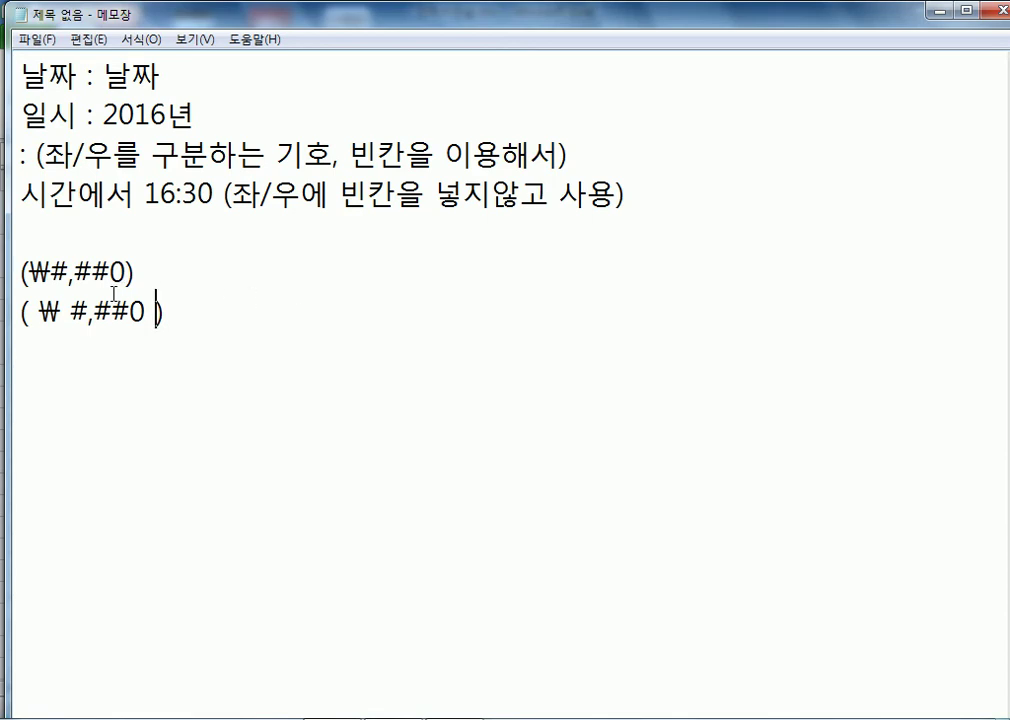
pyautogui.moveTo(70, 313); pyautogui.dragTo(144, 313)
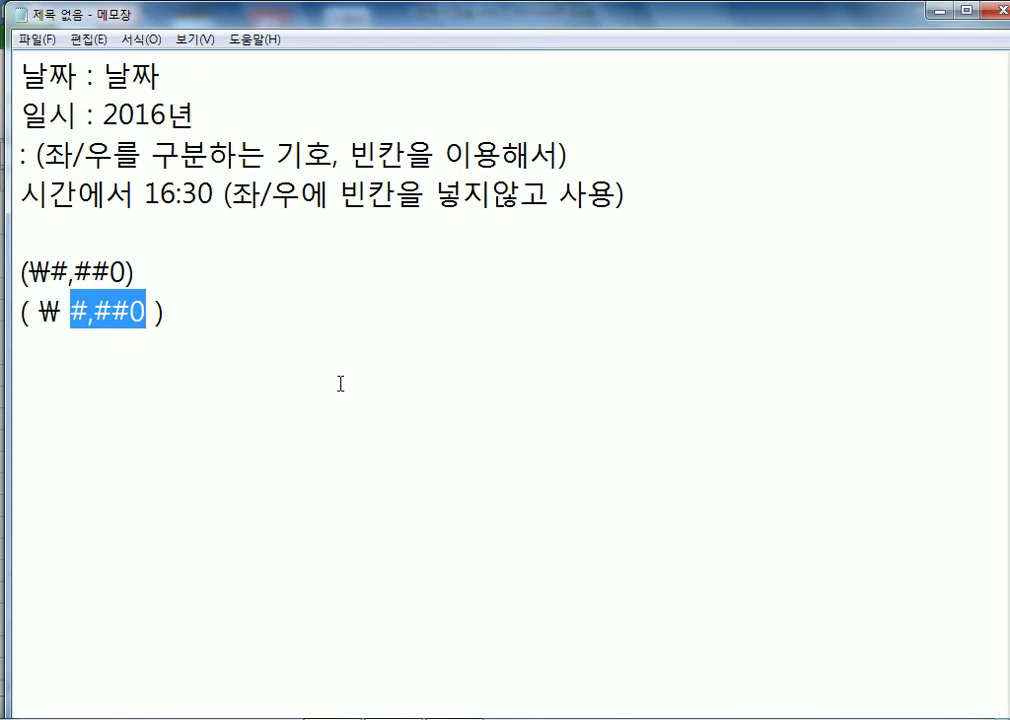
# Return to Excel, shorten the custom format code to (₩ #,##0) without the inner edge spaces, and apply it to I11
pyautogui.hotkey('alt', 'Tab')
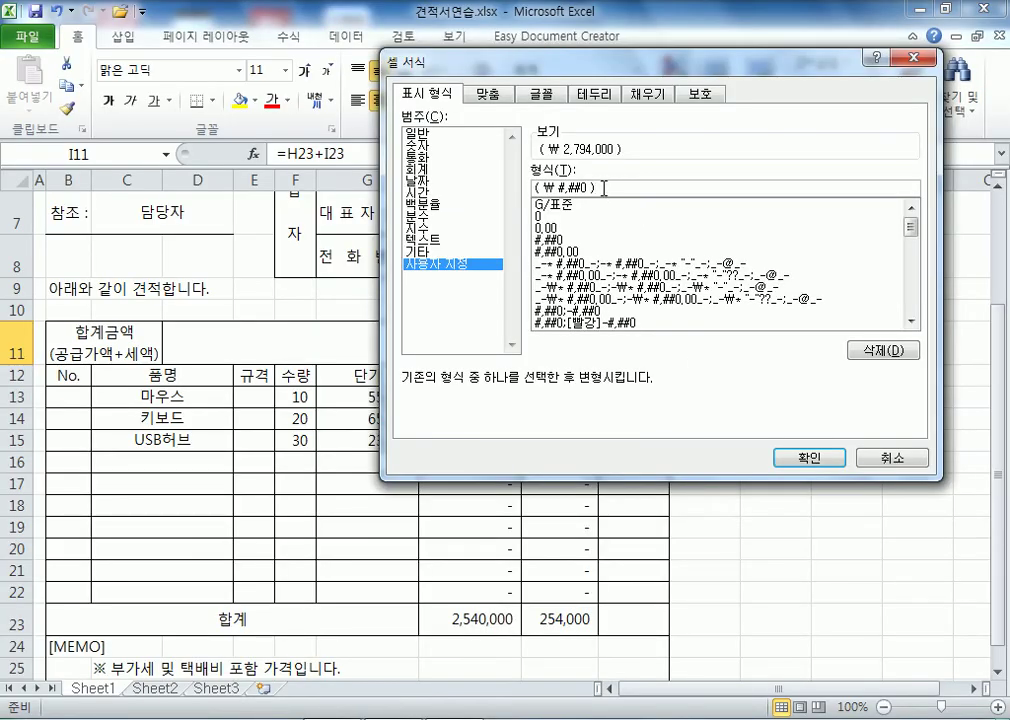
pyautogui.press('Home')
pyautogui.press('Right')
pyautogui.write('"')
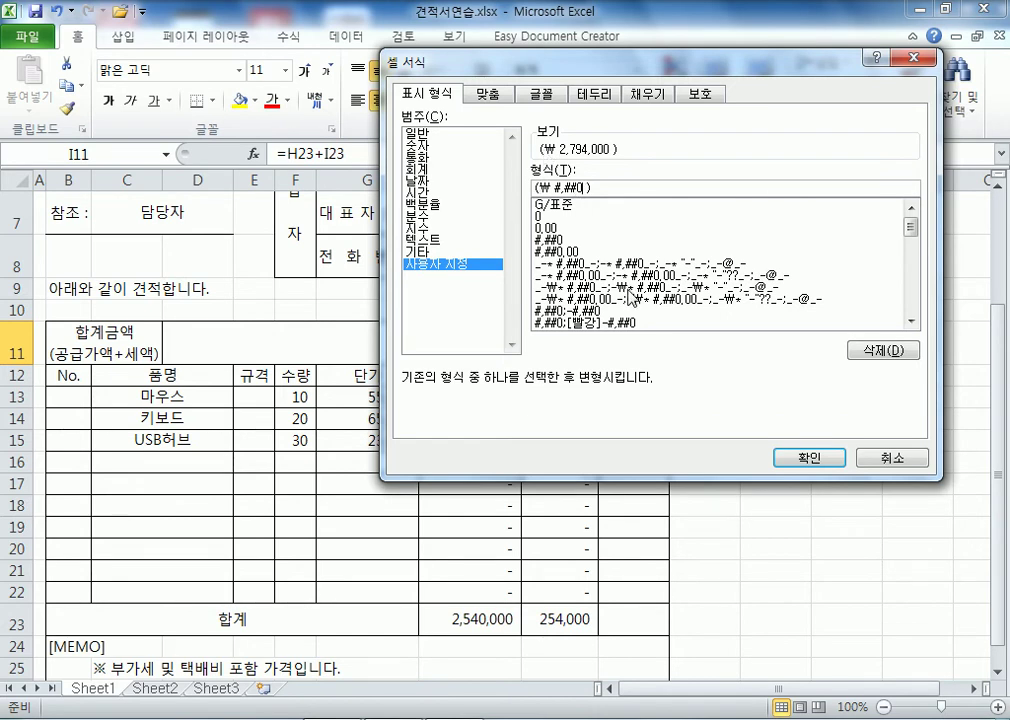
pyautogui.press('BackSpace')
pyautogui.click(551, 187)
pyautogui.click(807, 457)
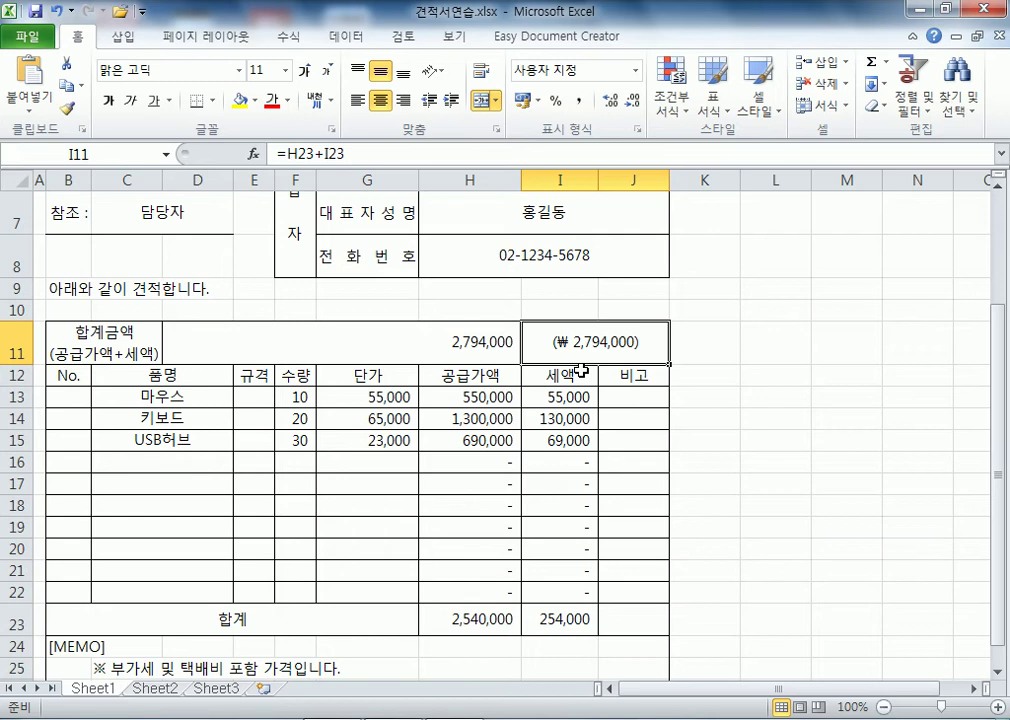
# Switch to Notepad and append the sample output > (#1,234,567) to the (₩#,##0) line
pyautogui.hotkey('alt', 'Tab')
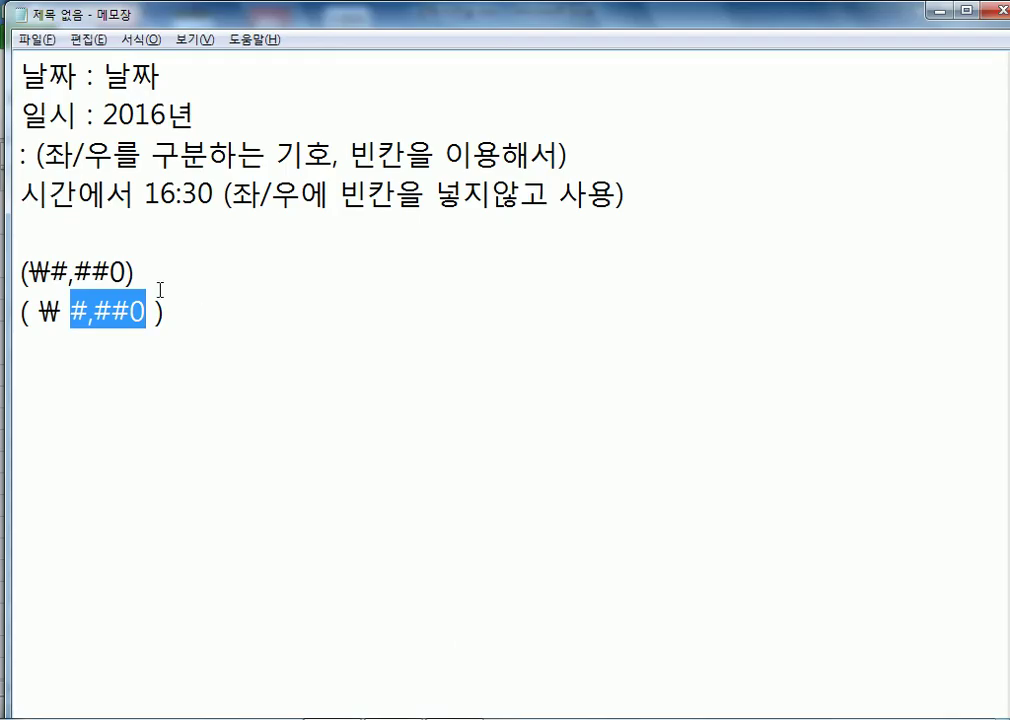
pyautogui.press('Up')
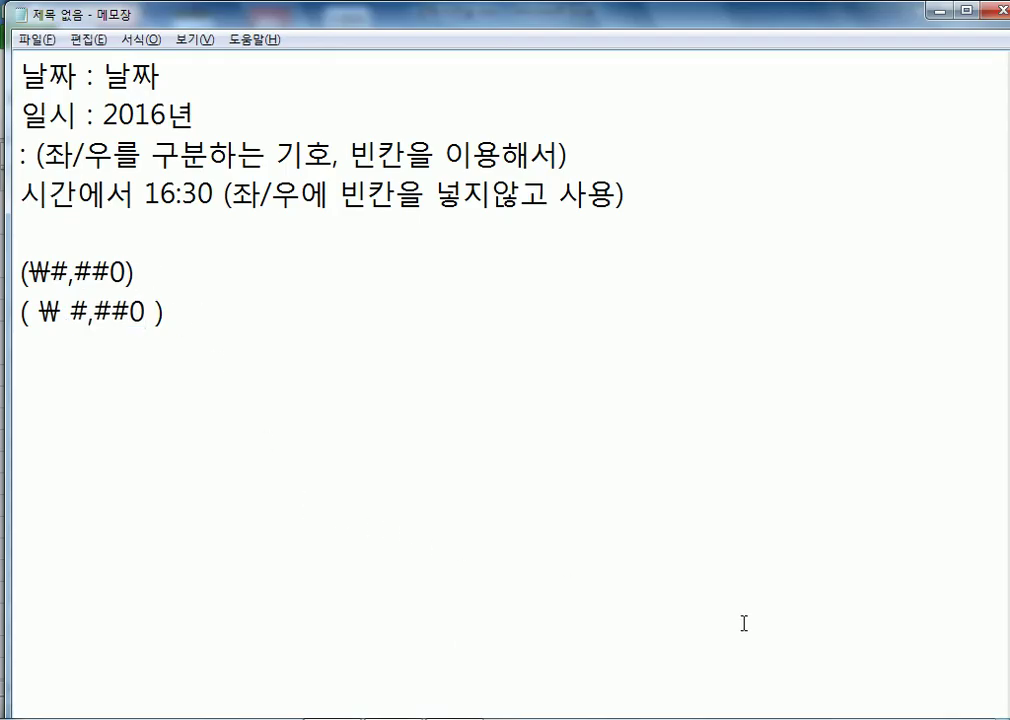
pyautogui.write('> (#1234567')
pyautogui.press('Left')
pyautogui.press('Left')
pyautogui.press('Left')
pyautogui.press('Left')
pyautogui.press('Left')
pyautogui.press('Left')
pyautogui.write(',')
pyautogui.press('Right')
pyautogui.press('Right')
pyautogui.press('Right')
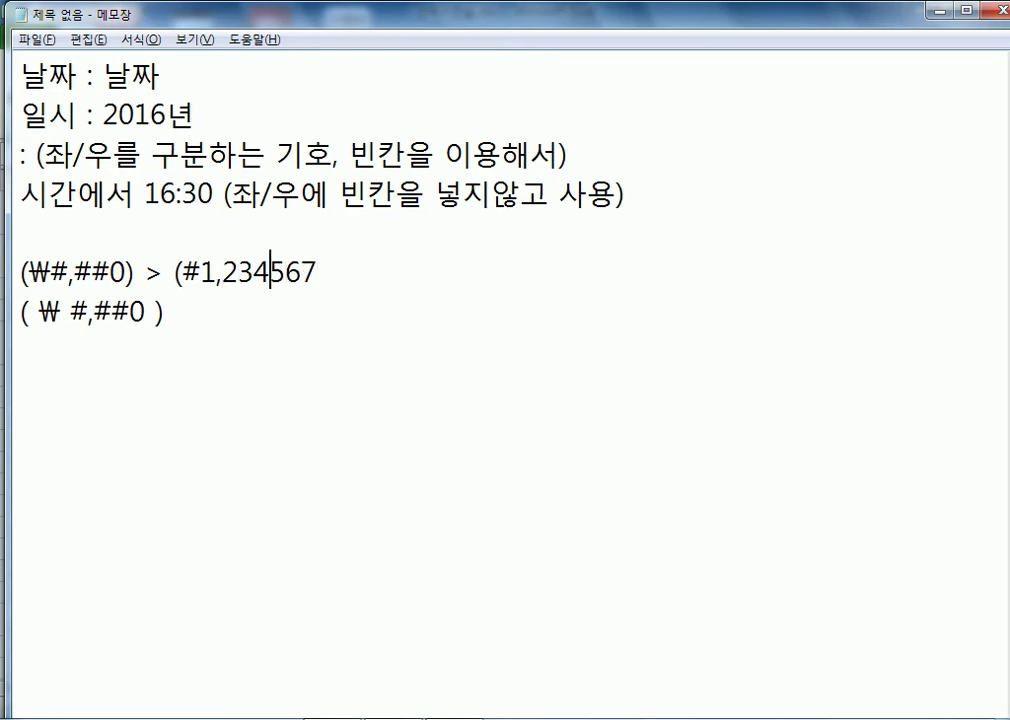
pyautogui.write(',')
pyautogui.press('Right')
pyautogui.press('Right')
pyautogui.press('Right')
pyautogui.write(')')
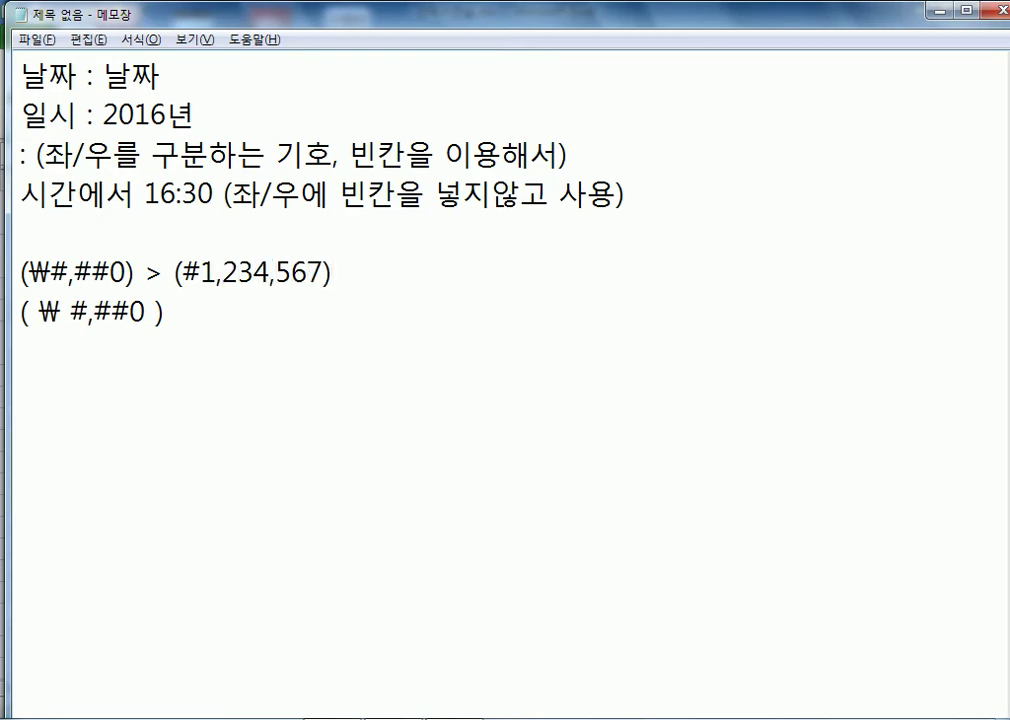
# Copy the sample output > (#1,234,567) to the end of the spaced ( ₩ #,##0 ) line
pyautogui.hotkey('ctrl', 'Left')
pyautogui.hotkey('ctrl', 'Left')
pyautogui.hotkey('ctrl', 'Left')
pyautogui.hotkey('ctrl', 'Left')
pyautogui.hotkey('shift', 'End')
pyautogui.hotkey('ctrl', 'c')
pyautogui.press('Down')
pyautogui.hotkey('ctrl', 'v')
# Insert spaces into the second line's sample output so it reads ( # 1,234,567 )
pyautogui.press('Left')
pyautogui.press('Left')
pyautogui.press('Left')
pyautogui.press('Left')
pyautogui.press('Left')
pyautogui.press('Left')
pyautogui.press('Left')
pyautogui.press('Left')
pyautogui.press('Left')
pyautogui.press('Left')
pyautogui.press('Left')
pyautogui.press('Left')
pyautogui.press('Left')
pyautogui.press('Left')
pyautogui.press('Left')
pyautogui.press('Left')
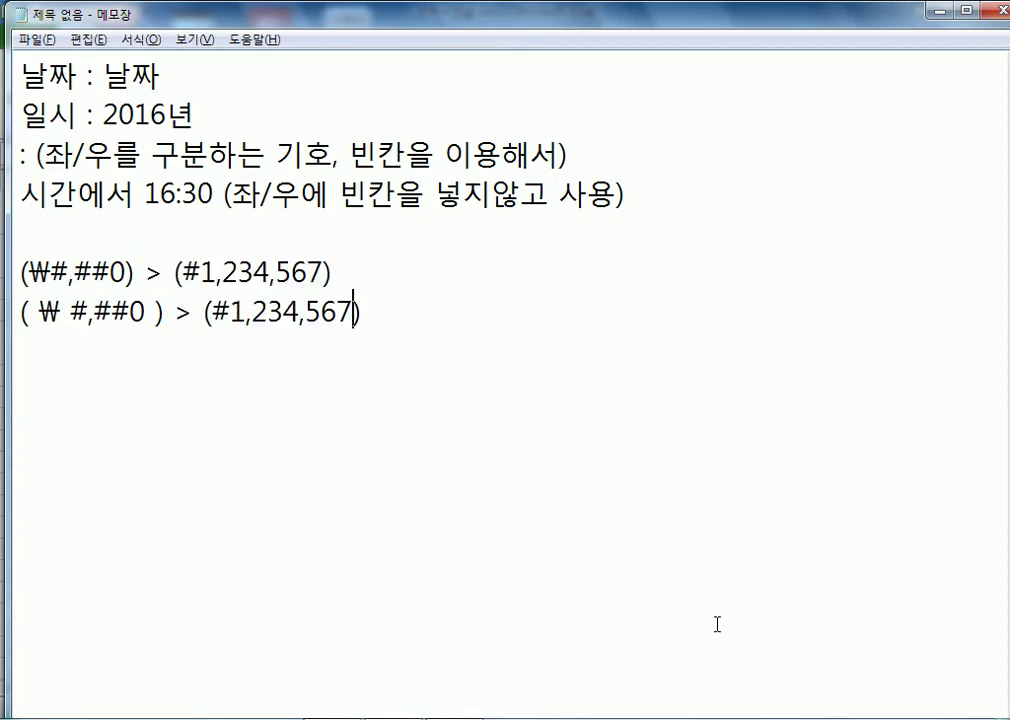
pyautogui.press('Right')
pyautogui.press('Right')
pyautogui.press('Right')
pyautogui.press('Right')
pyautogui.press('Right')
pyautogui.press('Right')
pyautogui.press('End')
pyautogui.press('Left')
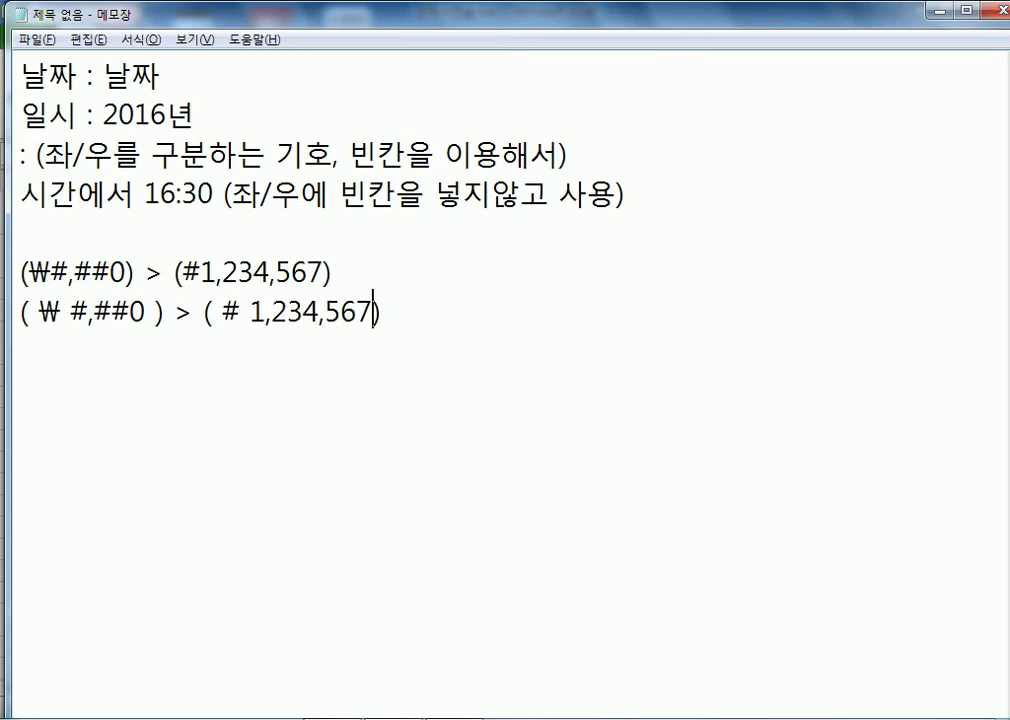
pyautogui.press('End')
# Replace the # with ₩ in both sample outputs and compare the second line's spaces with its format code
pyautogui.moveTo(28, 312); pyautogui.dragTo(40, 312)
pyautogui.moveTo(208, 312); pyautogui.dragTo(221, 312)
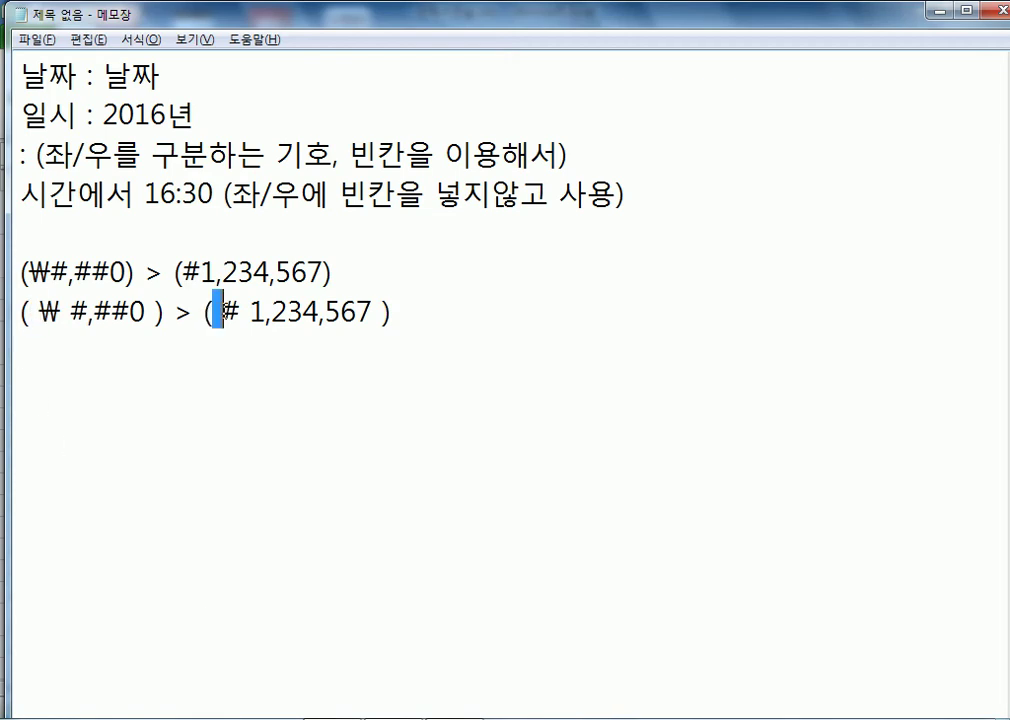
pyautogui.moveTo(58, 312); pyautogui.dragTo(68, 312)
pyautogui.moveTo(241, 312); pyautogui.dragTo(222, 312)
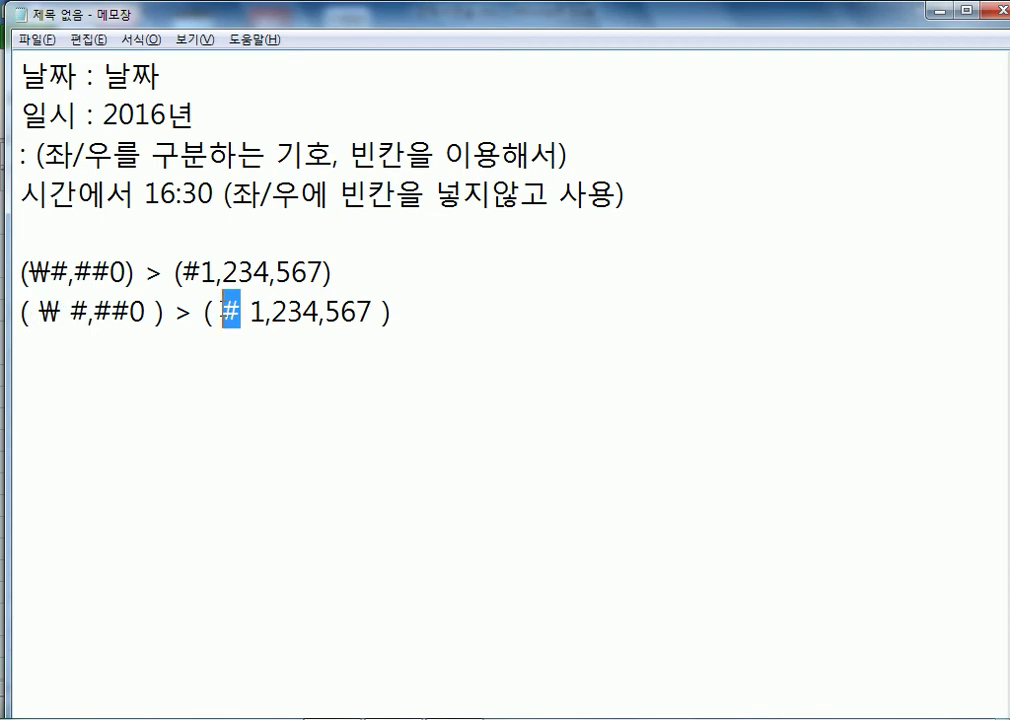
pyautogui.write('₩')
pyautogui.moveTo(186, 272); pyautogui.dragTo(200, 272)
pyautogui.write('₩')
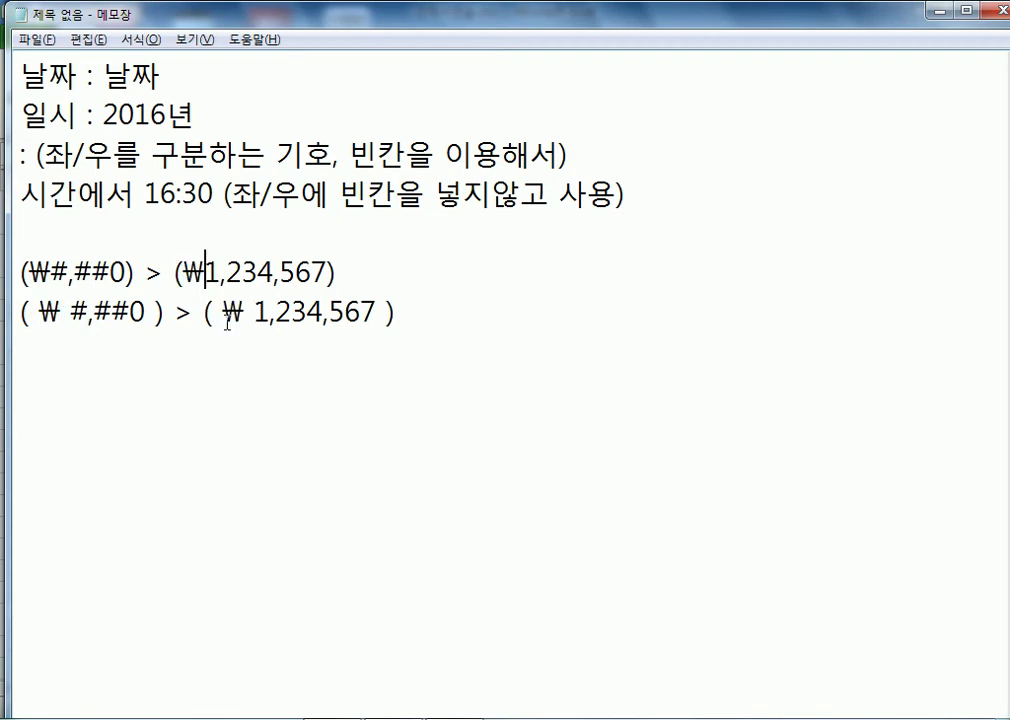
pyautogui.moveTo(256, 312); pyautogui.dragTo(243, 312)
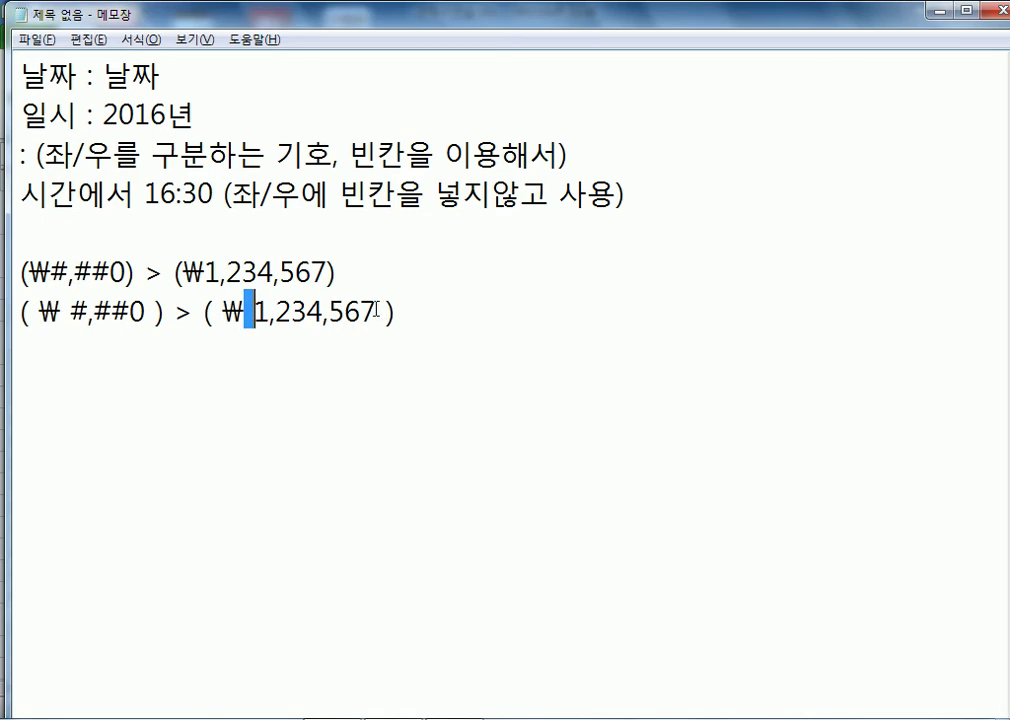
pyautogui.moveTo(377, 312); pyautogui.dragTo(386, 312)
pyautogui.moveTo(147, 312); pyautogui.dragTo(157, 312)
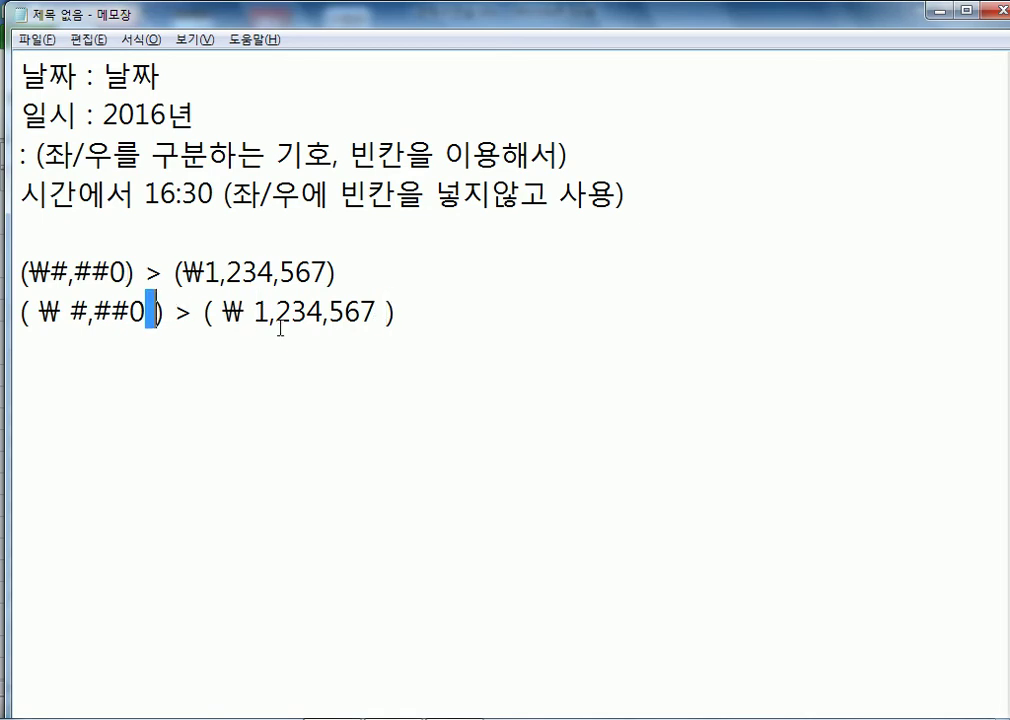
pyautogui.click(443, 368)
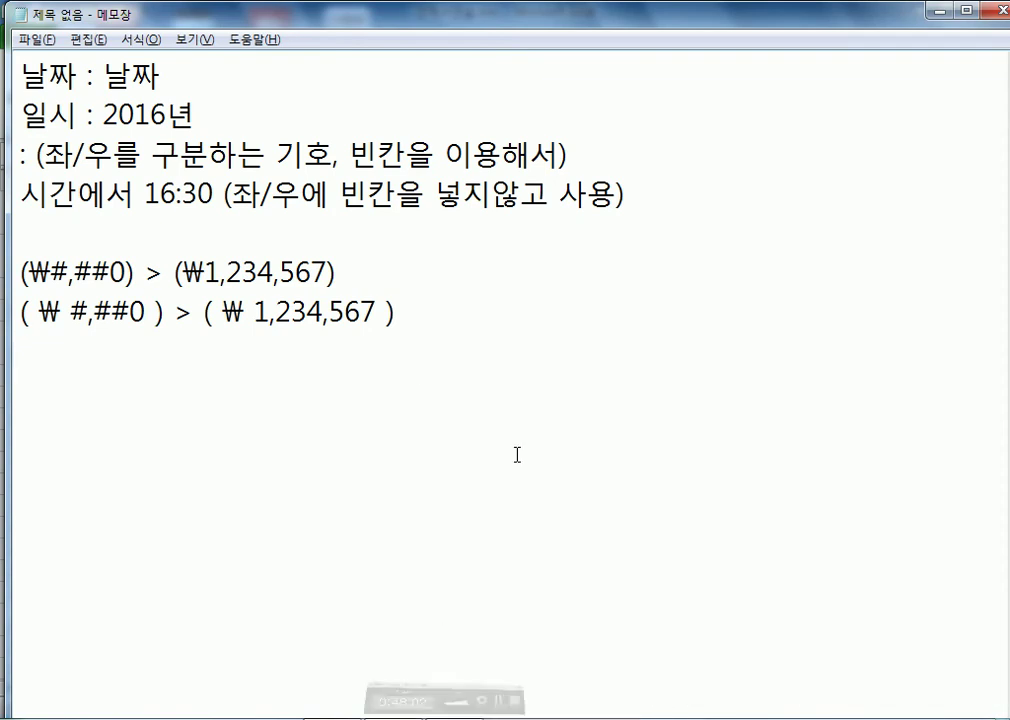
# Switch back to Excel and enter =IF(ISBLANK(C13),"",ROW()-12) in cell B13 under No
pyautogui.hotkey('alt', 'Tab')
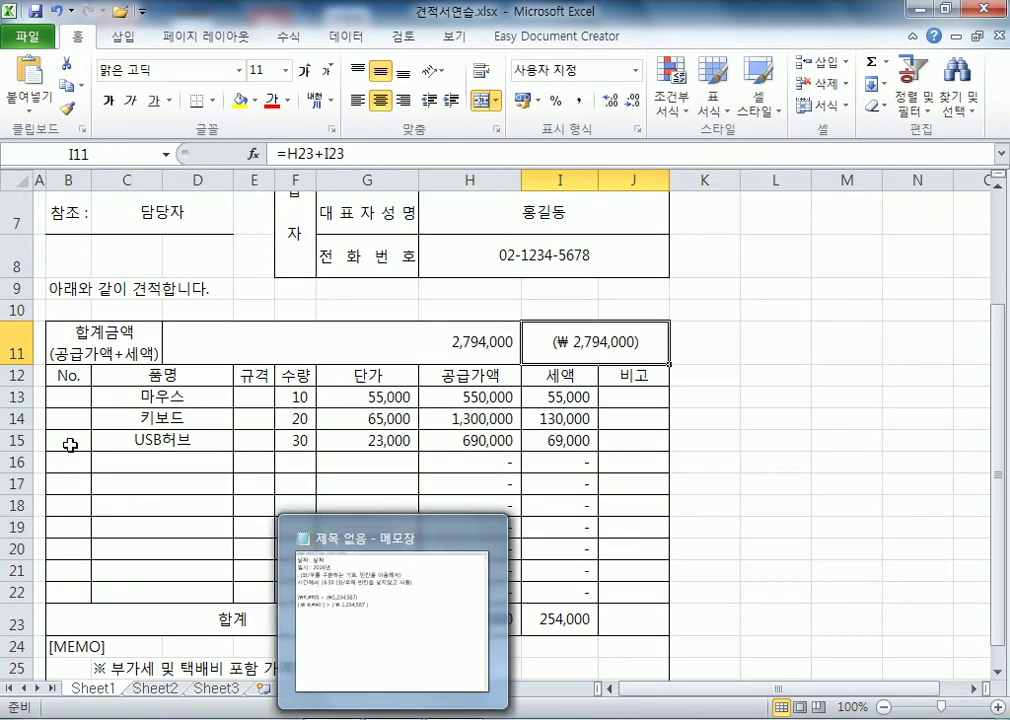
pyautogui.click(78, 397)
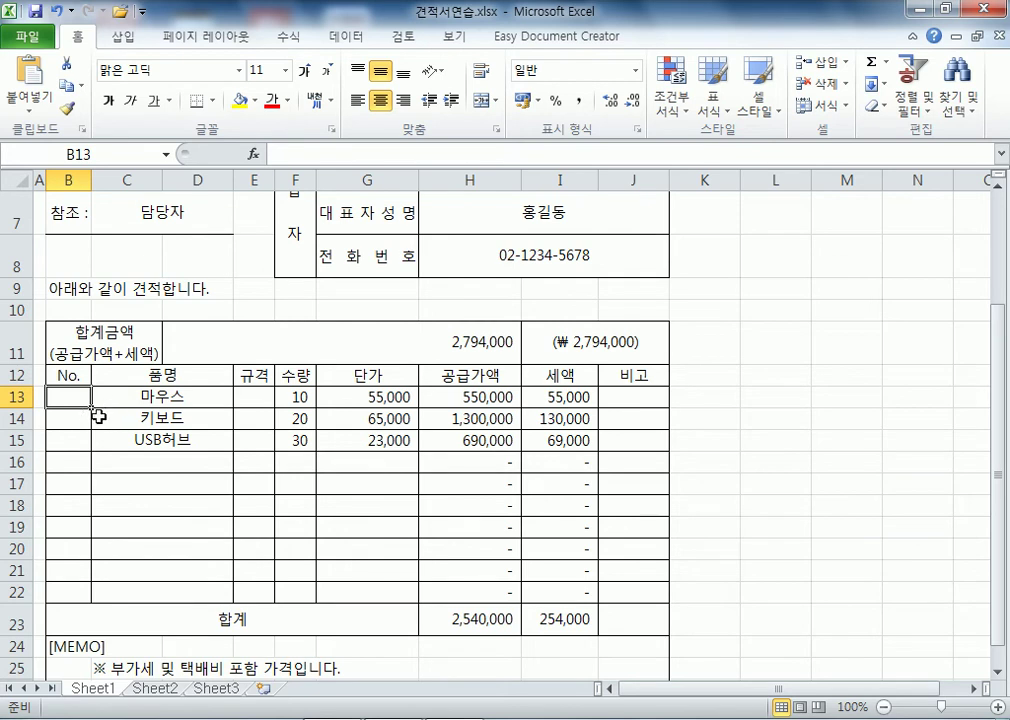
pyautogui.scroll(4, 37, 437)
pyautogui.scroll(4, 37, 437)
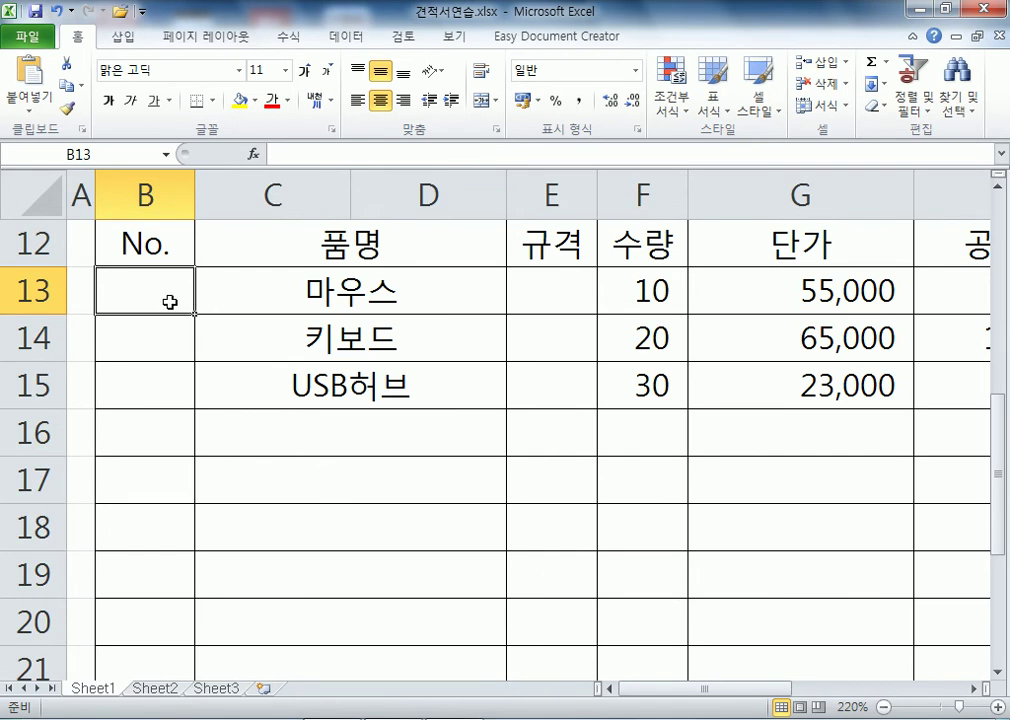
pyautogui.write('=ㅑㄹ')
pyautogui.press('BackSpace')
pyautogui.press('BackSpace')
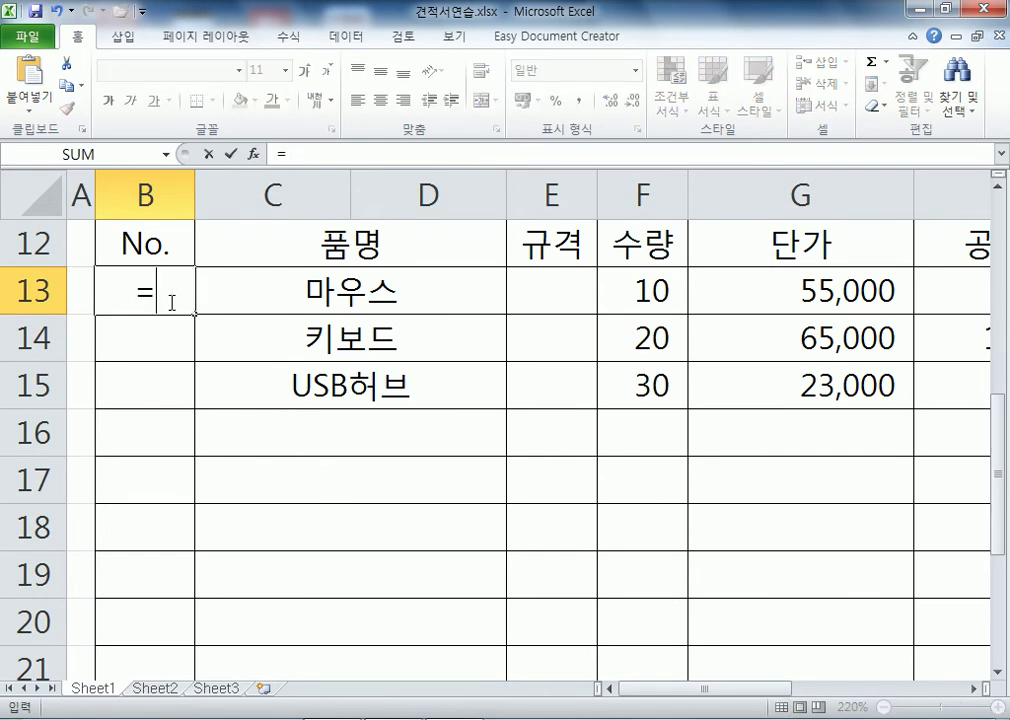
pyautogui.write('IF(')
pyautogui.press('BackSpace')
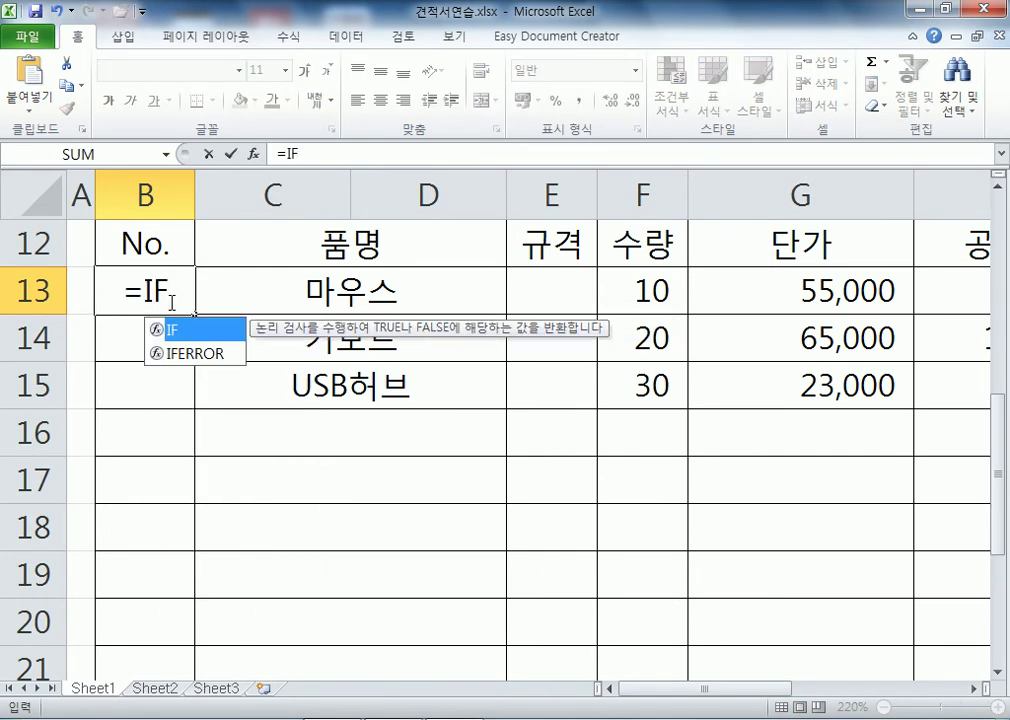
pyautogui.write('(isblank(')
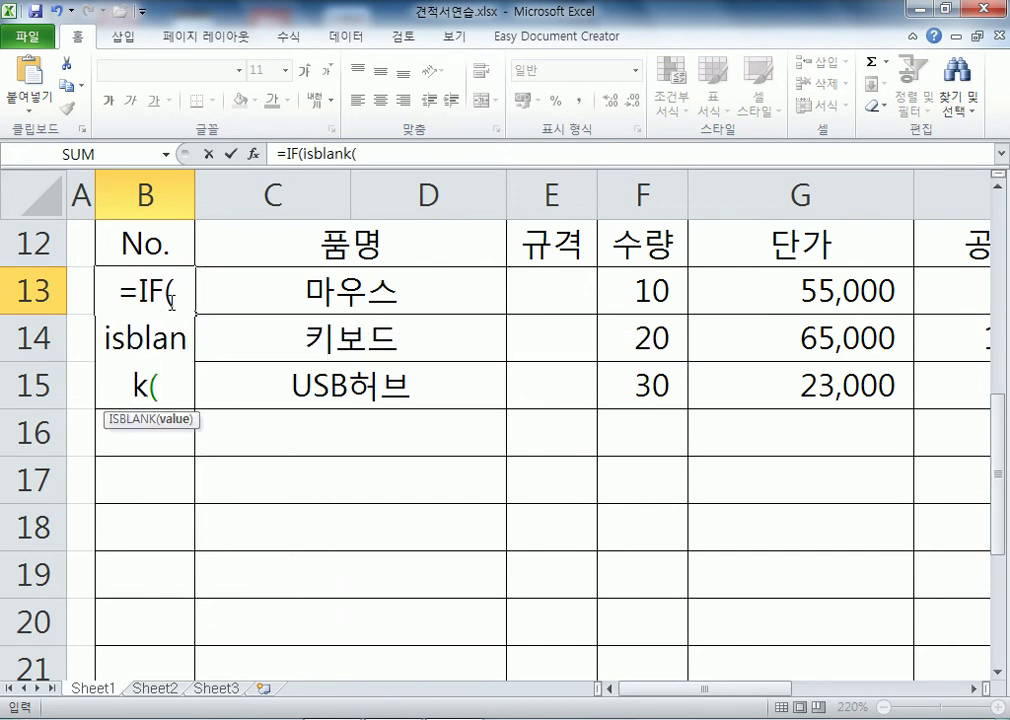
pyautogui.press('Right')
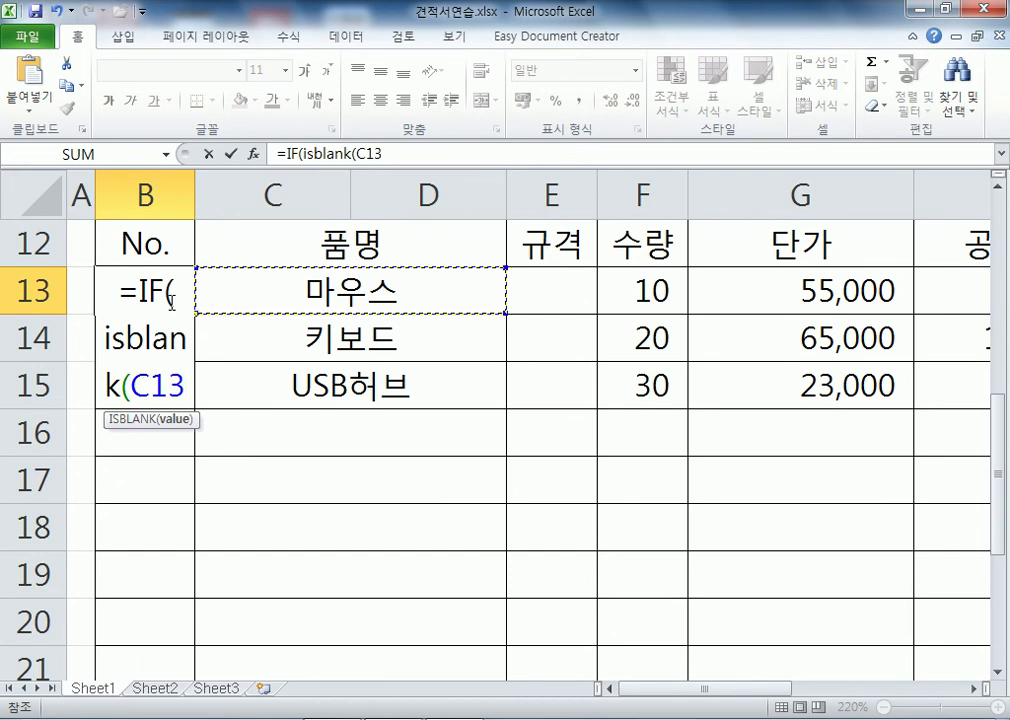
pyautogui.write(')')
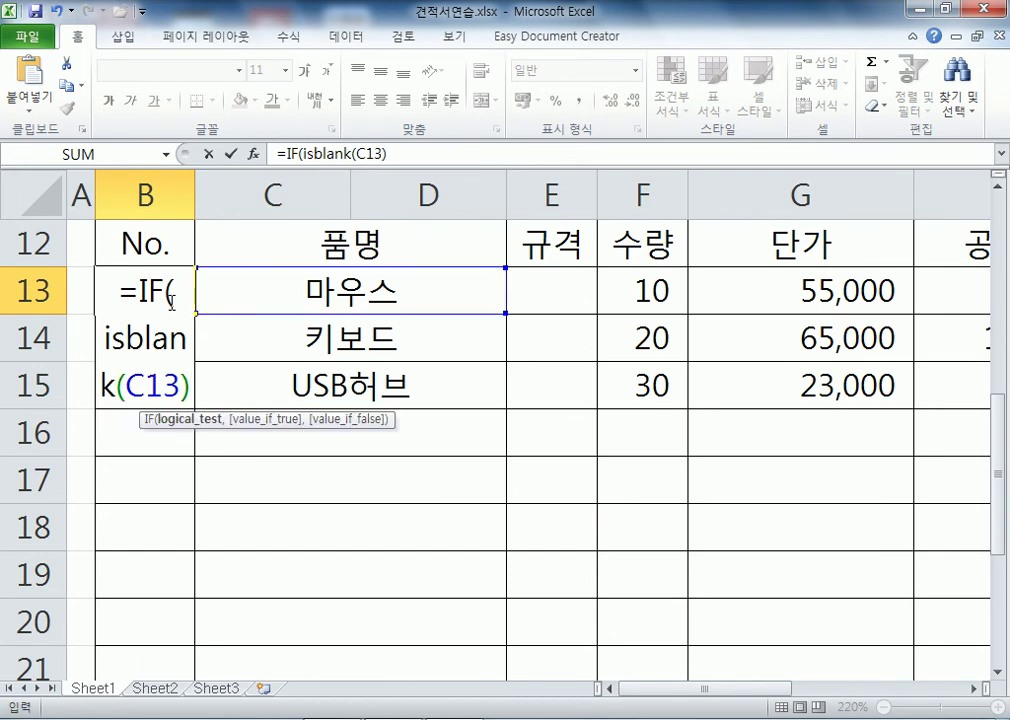
pyautogui.write(',"",')
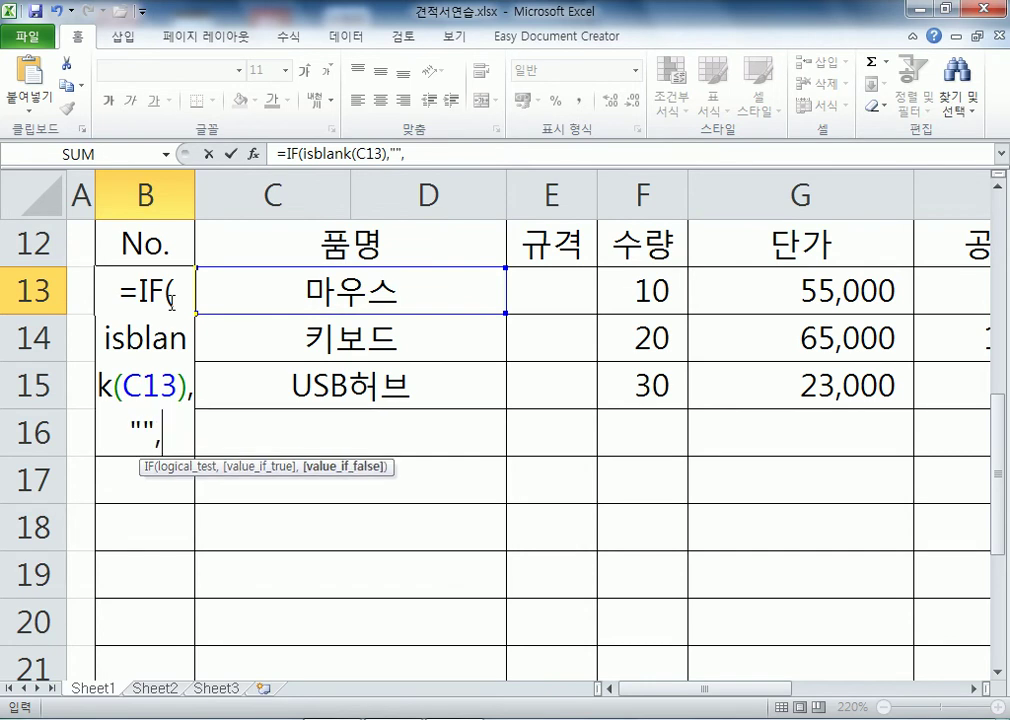
pyautogui.write('row()')
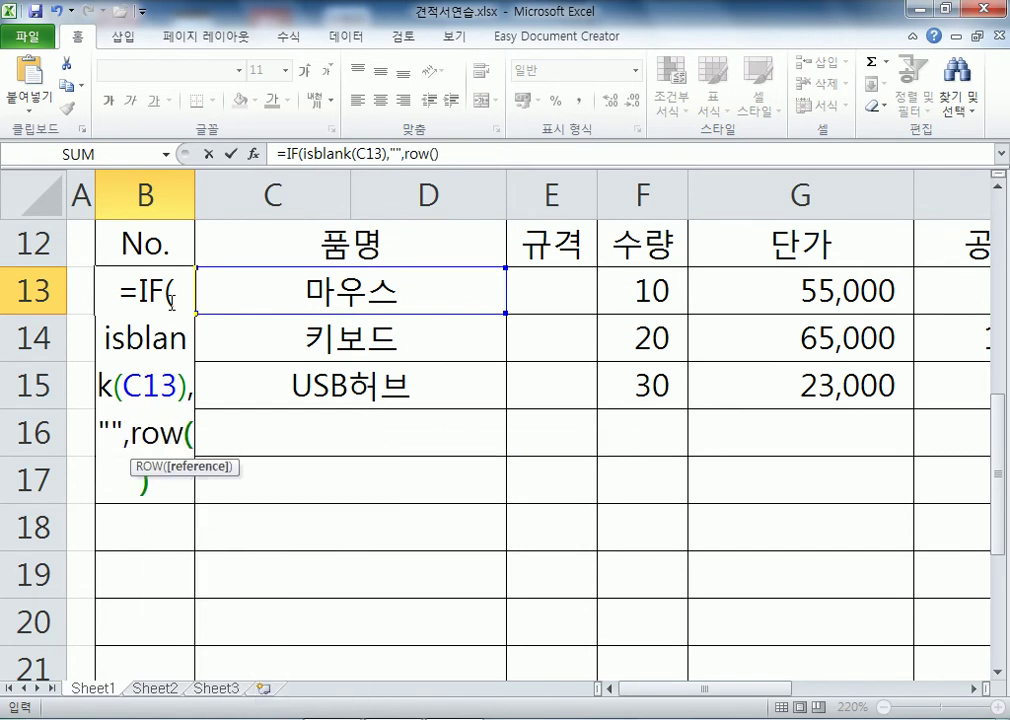
pyautogui.write('-12)')
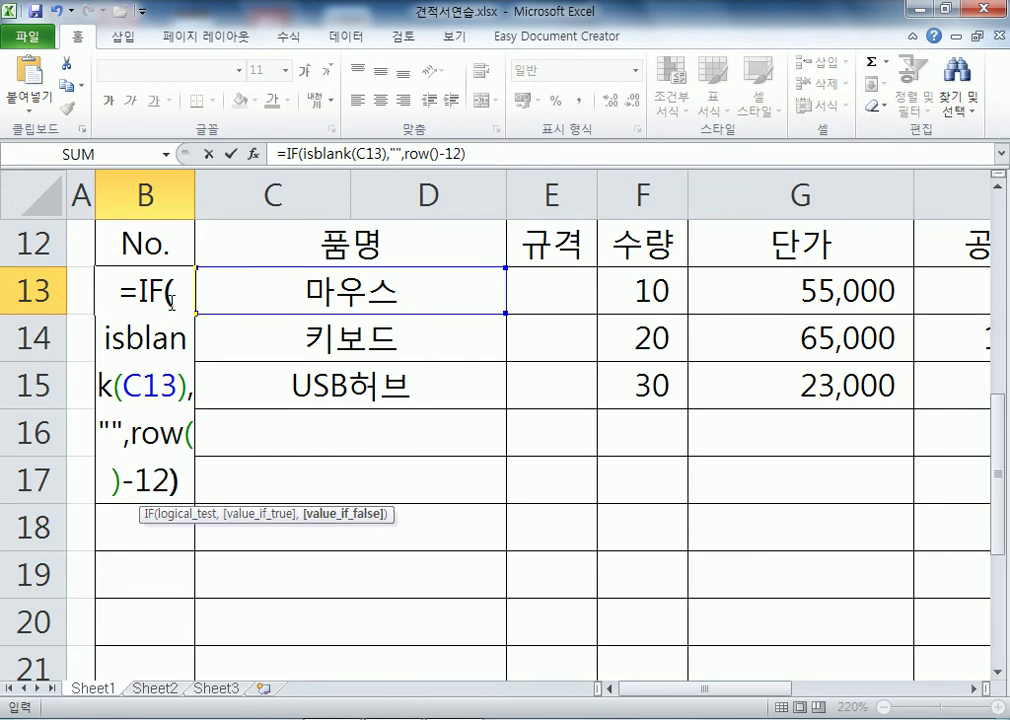
pyautogui.press('Return')
pyautogui.press('Up')
# Copy B13's formula text into the Notepad notes below the format-code lines, and return to the worksheet without altering the cell
pyautogui.click(131, 292)
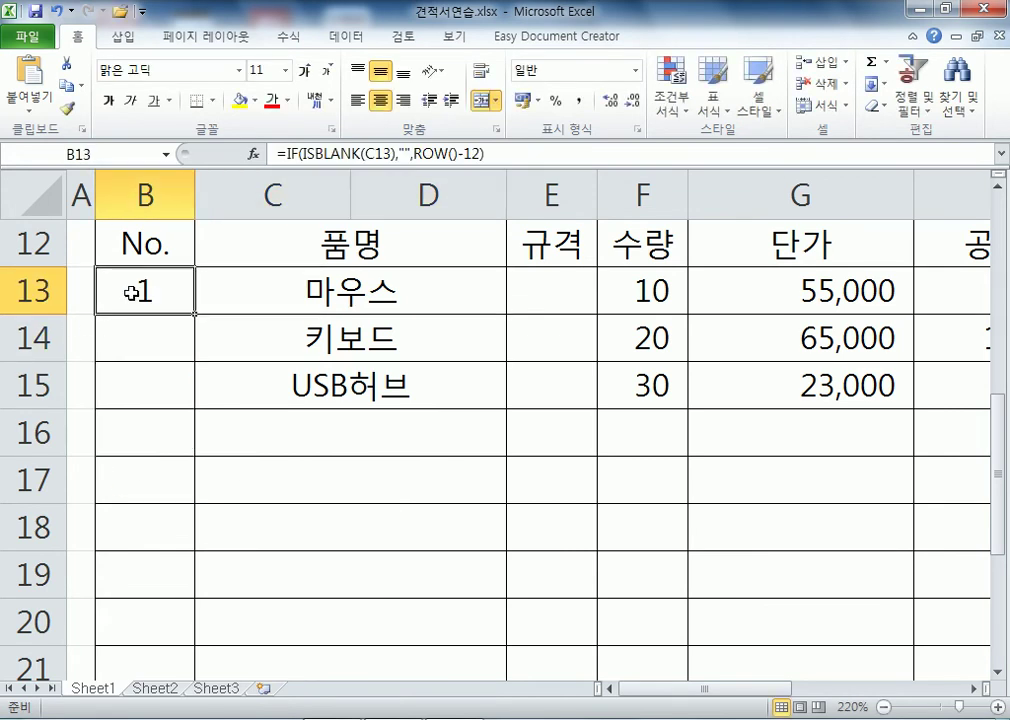
pyautogui.click(512, 152)
pyautogui.moveTo(512, 152); pyautogui.dragTo(278, 153)
pyautogui.hotkey('ctrl', 'c')
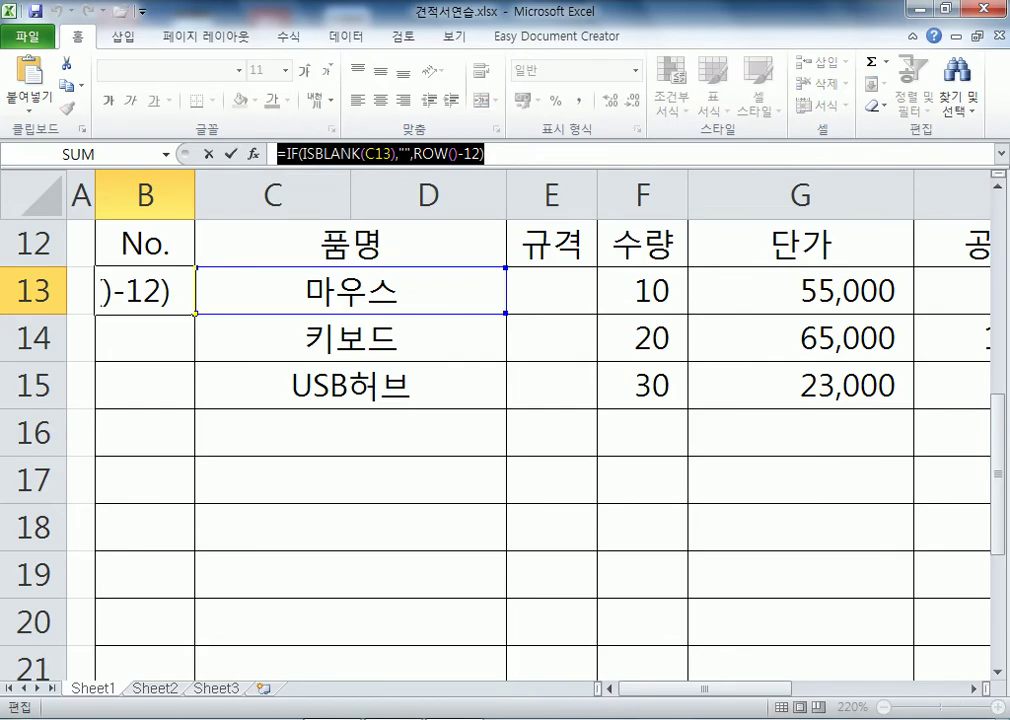
pyautogui.hotkey('alt', 'Tab')
pyautogui.hotkey('ctrl', 'v')
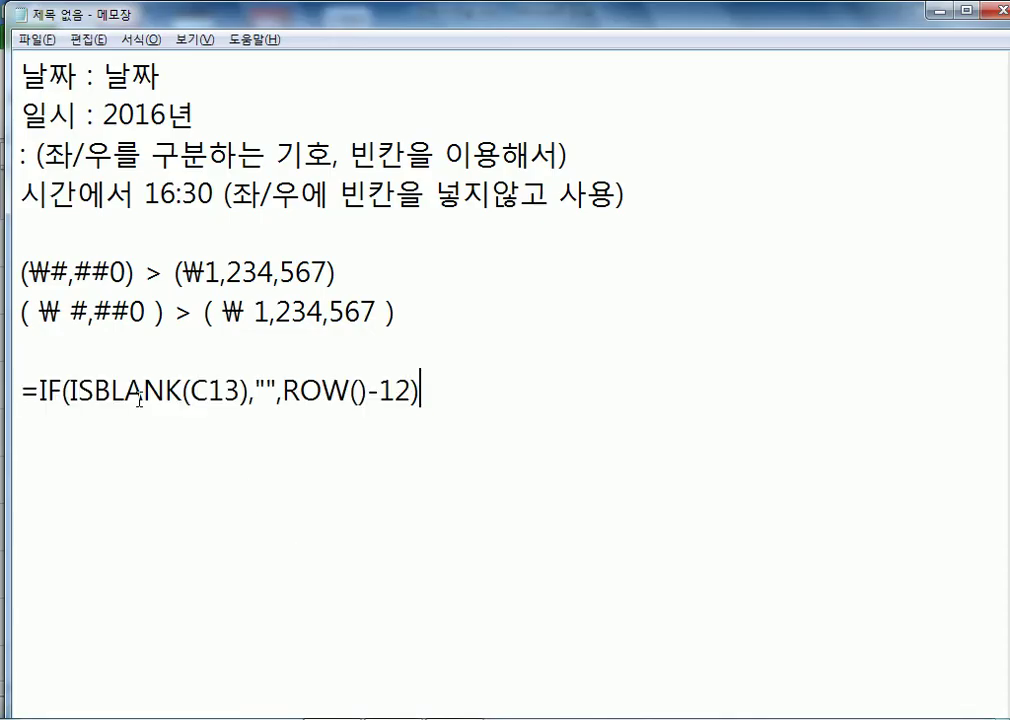
pyautogui.press('Return')
pyautogui.hotkey('alt', 'Tab')
pyautogui.press('Escape')
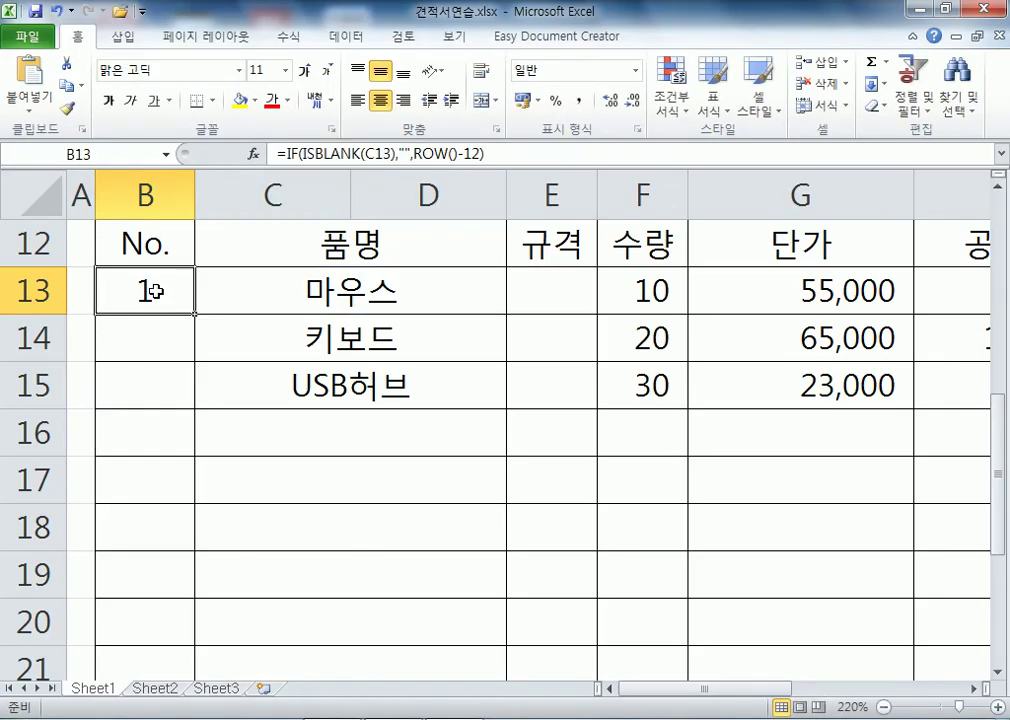
# Fill the numbering formula from B13 down through B22
pyautogui.scroll(-1, 157, 303)
pyautogui.scroll(1, 157, 303)
pyautogui.keyDown('ctrl'); pyautogui.scroll(-3, 157, 303); pyautogui.keyUp('ctrl')
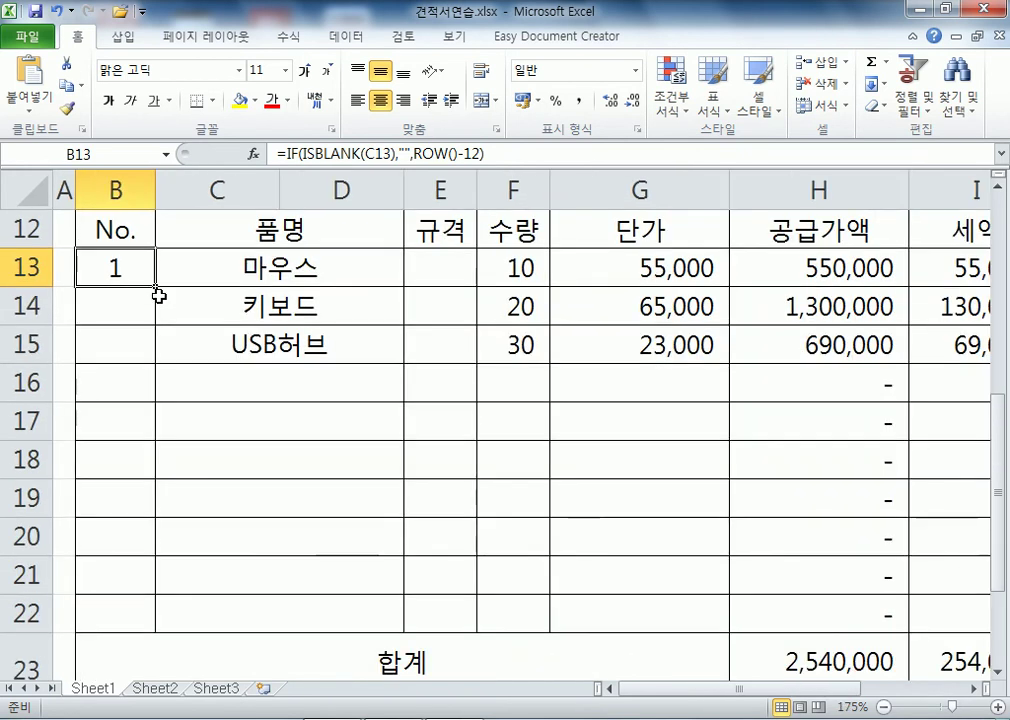
pyautogui.moveTo(156, 286); pyautogui.dragTo(158, 626)
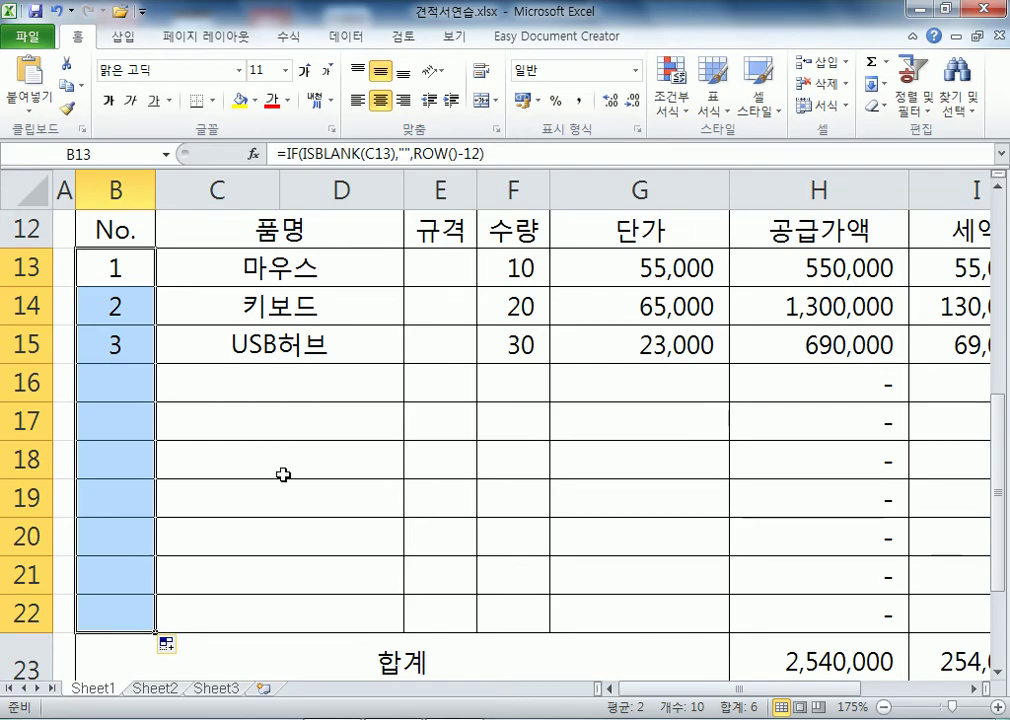
pyautogui.hotkey('alt', 'Tab')
pyautogui.moveTo(198, 20); pyautogui.dragTo(378, 35)
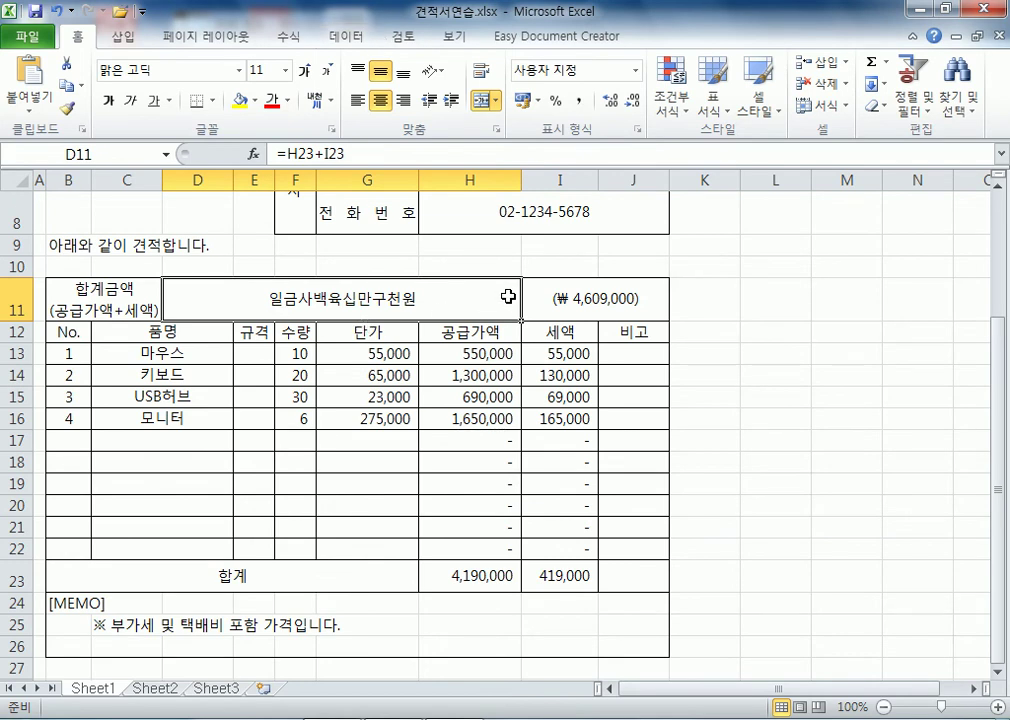
# Reset the grand total in D11 to comma style, and format it as 숫자(한글) from the 기타 category
pyautogui.click(579, 100)
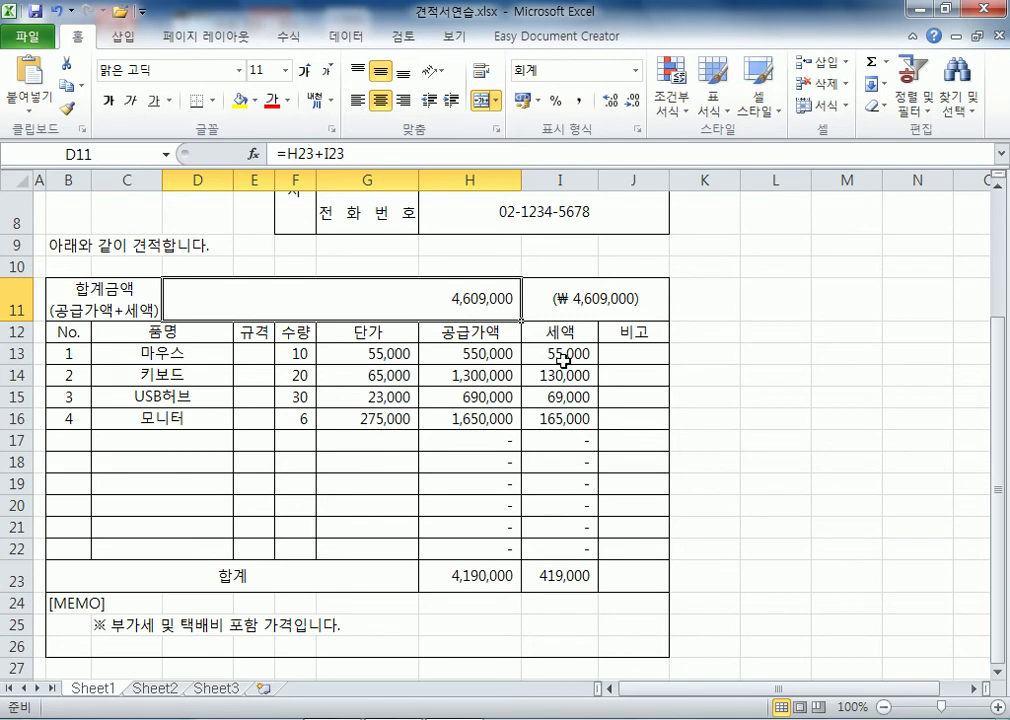
pyautogui.hotkey('ctrl', '1')
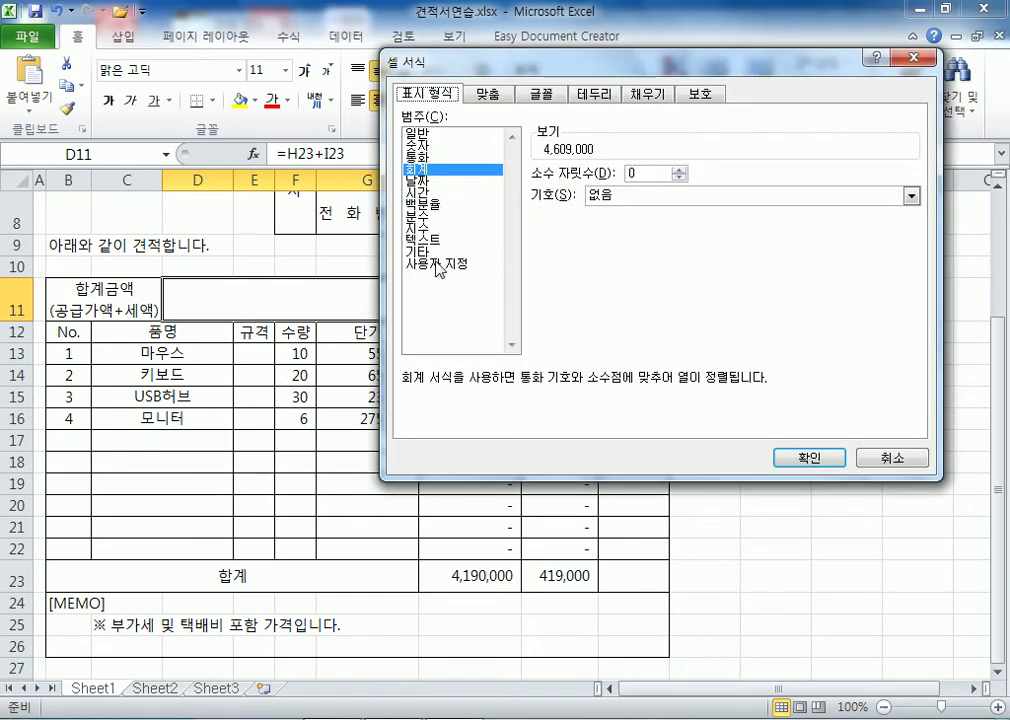
pyautogui.click(430, 252)
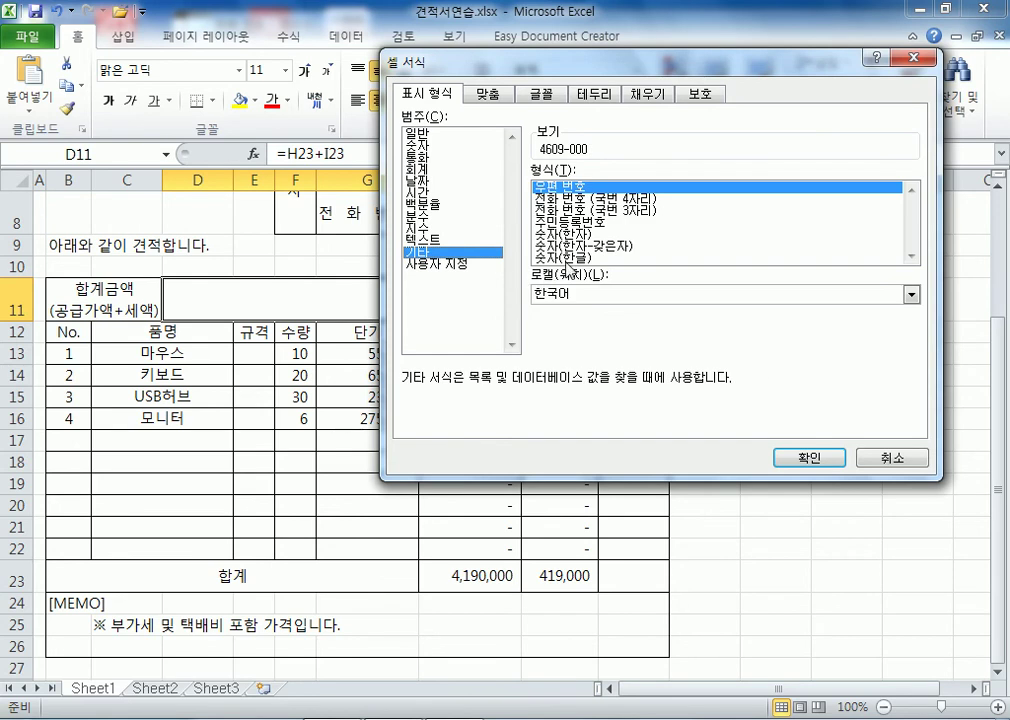
pyautogui.click(567, 258)
pyautogui.click(566, 247)
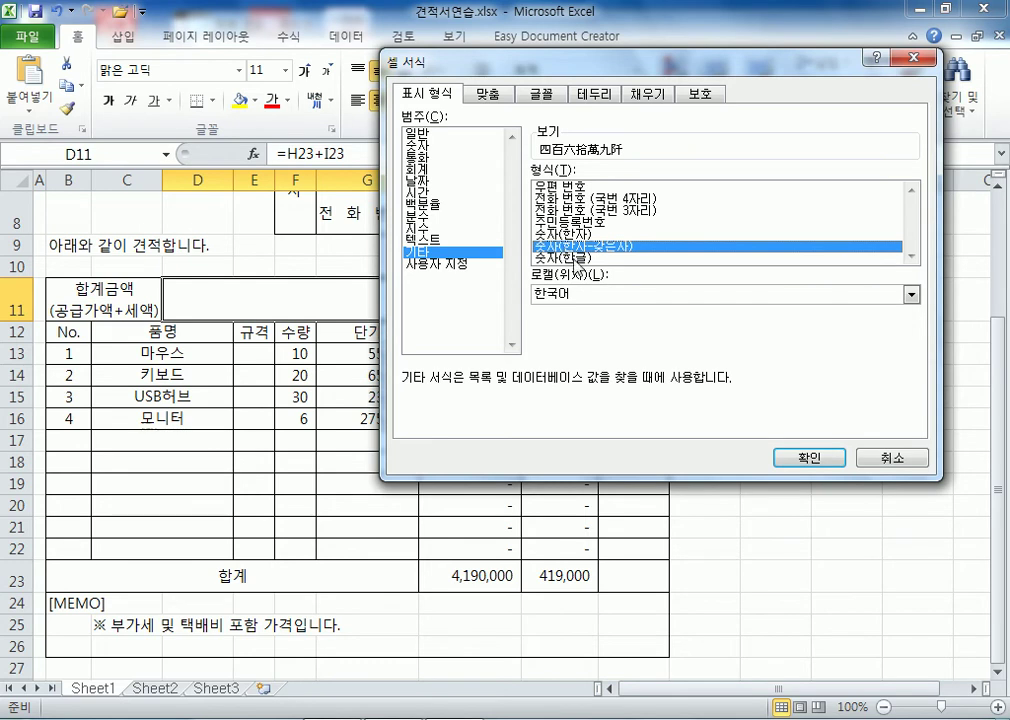
pyautogui.click(567, 258)
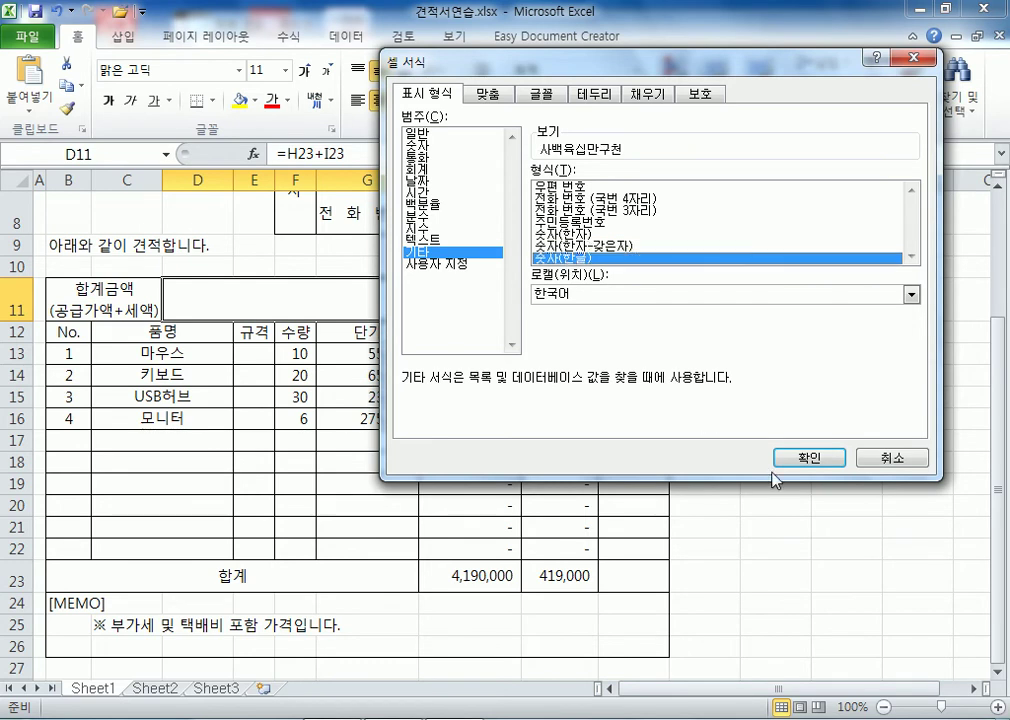
pyautogui.click(815, 459)
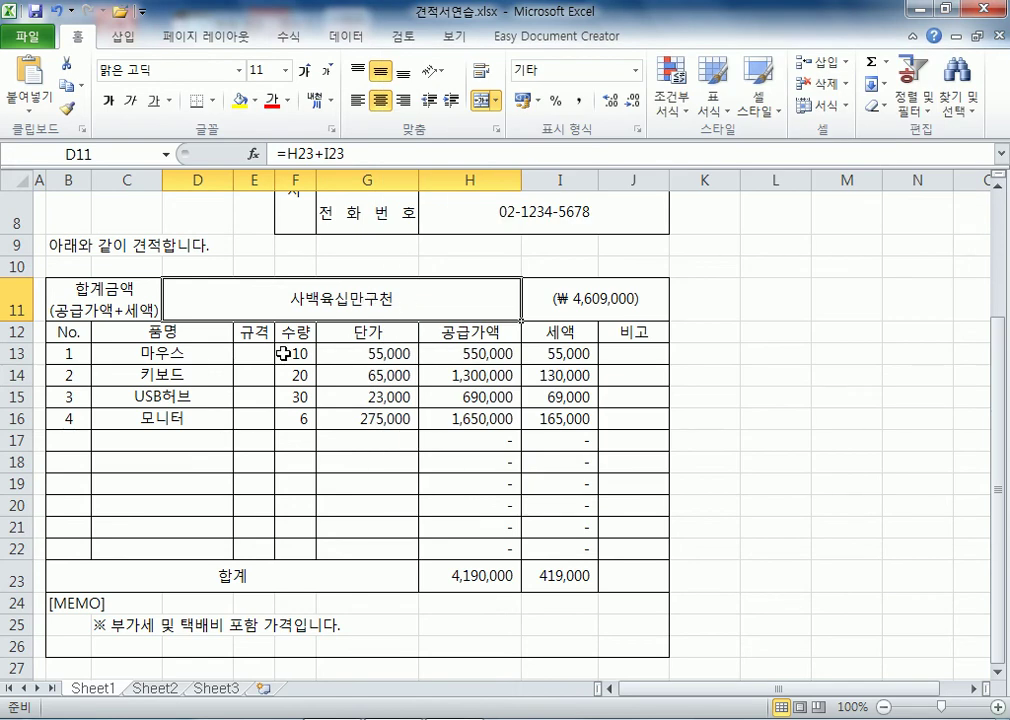
# Customise D11's number format with 일금 before and 원 after the code, as 일금[DBNum4][$-412]G/표준원
pyautogui.hotkey('ctrl', '1')
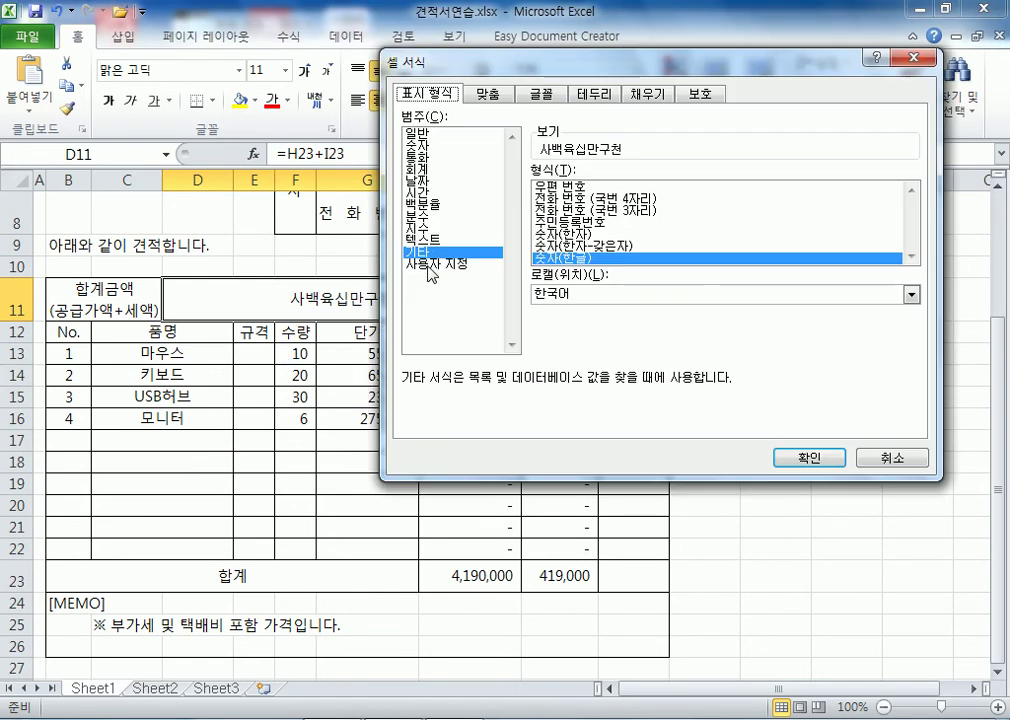
pyautogui.click(432, 264)
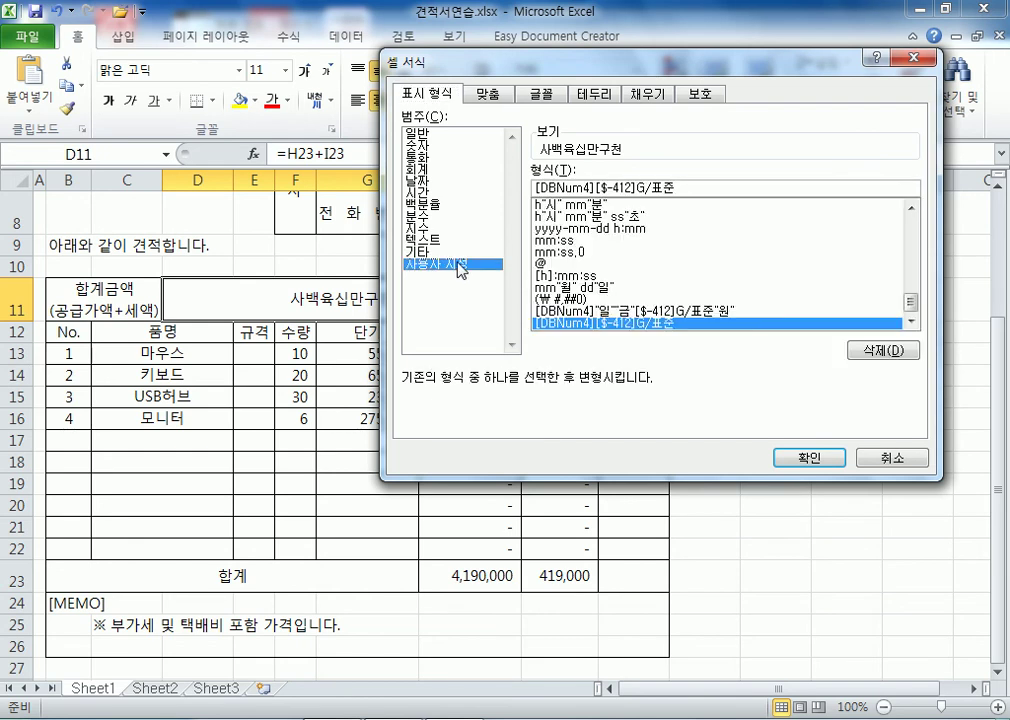
pyautogui.click(535, 188)
pyautogui.write('일금')
pyautogui.click(731, 188)
pyautogui.write('원')
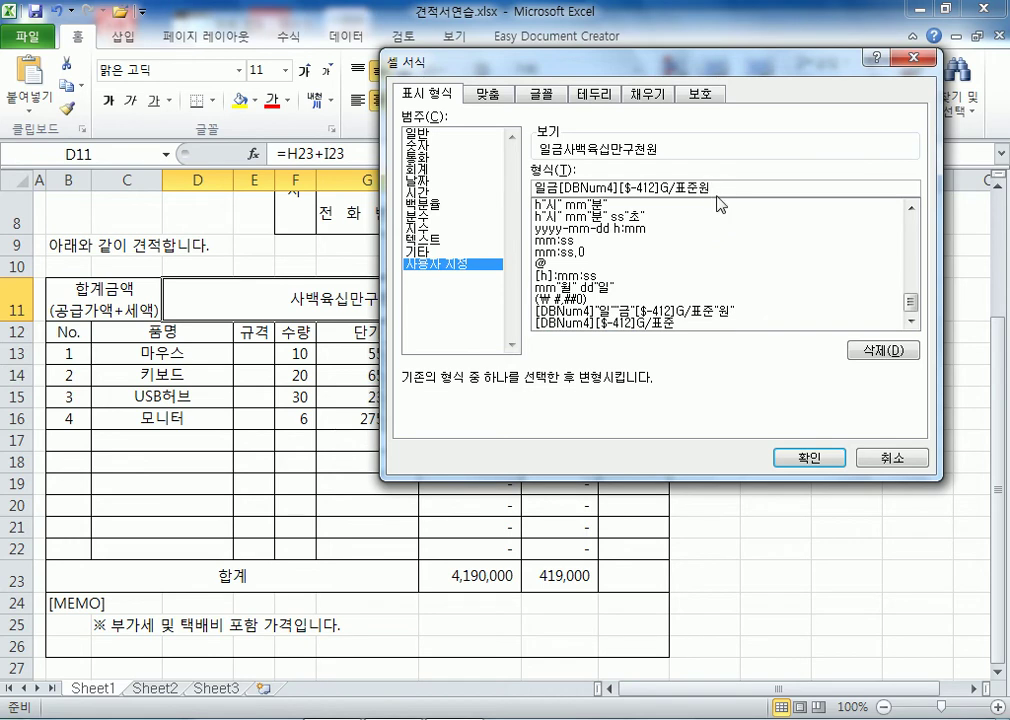
pyautogui.click(799, 464)
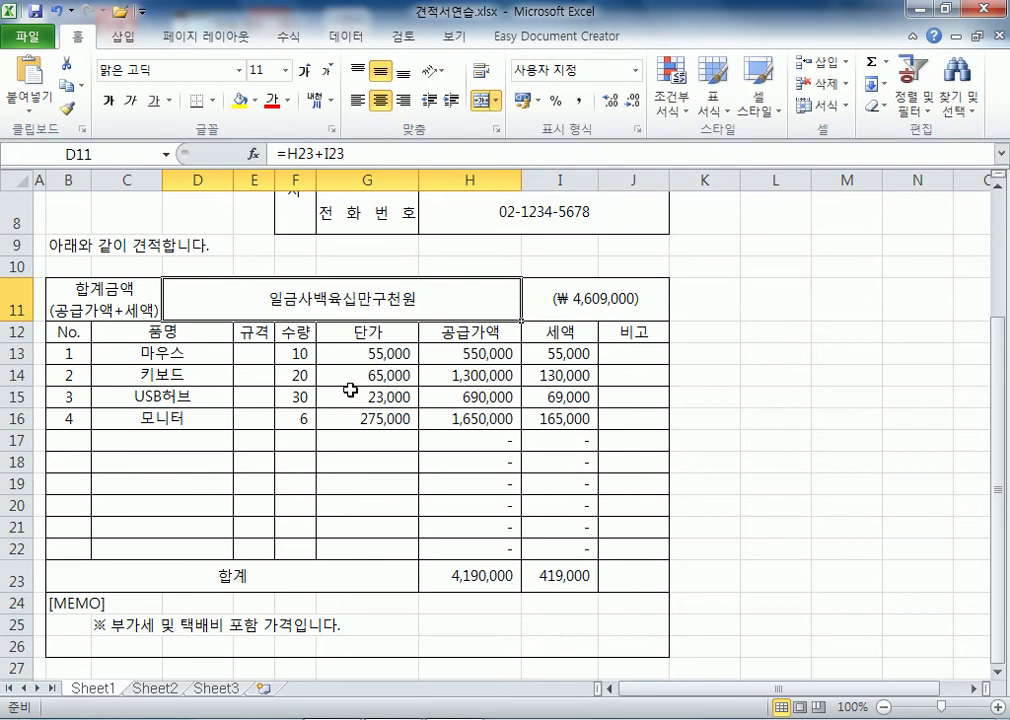
# Set the 모니터 quantity in F16 to 5 and check the 합계 row and both 합계금액 cells
pyautogui.click(303, 419)
pyautogui.write('5')
pyautogui.press('Return')
pyautogui.press('Up')
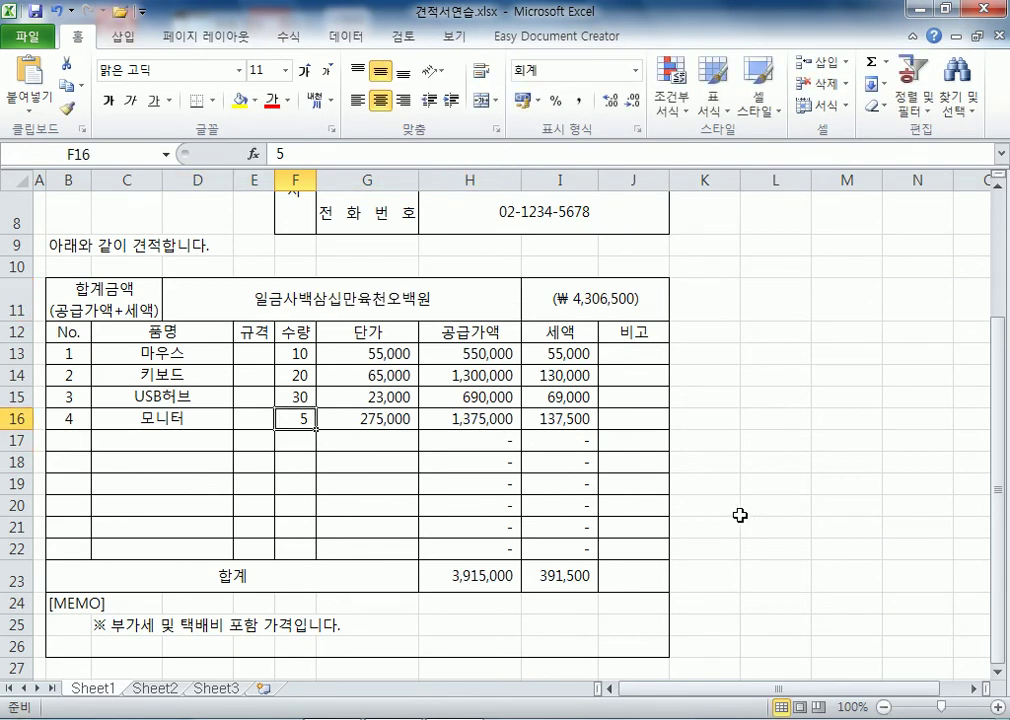
pyautogui.click(500, 577)
pyautogui.click(560, 577)
pyautogui.click(500, 484)
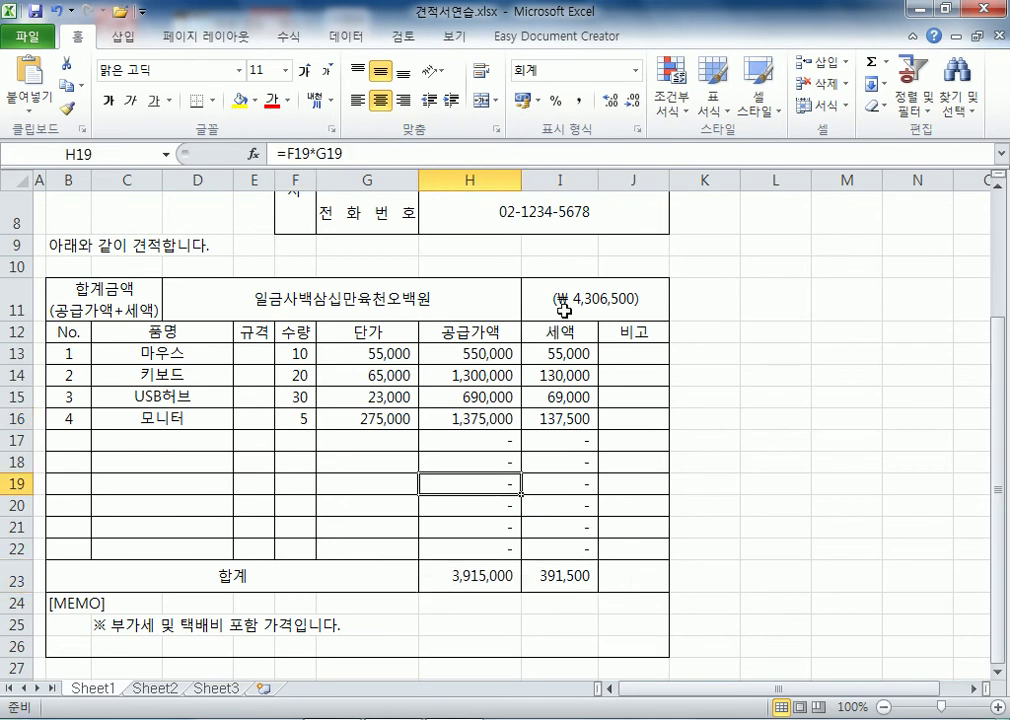
pyautogui.click(560, 300)
pyautogui.click(398, 316)
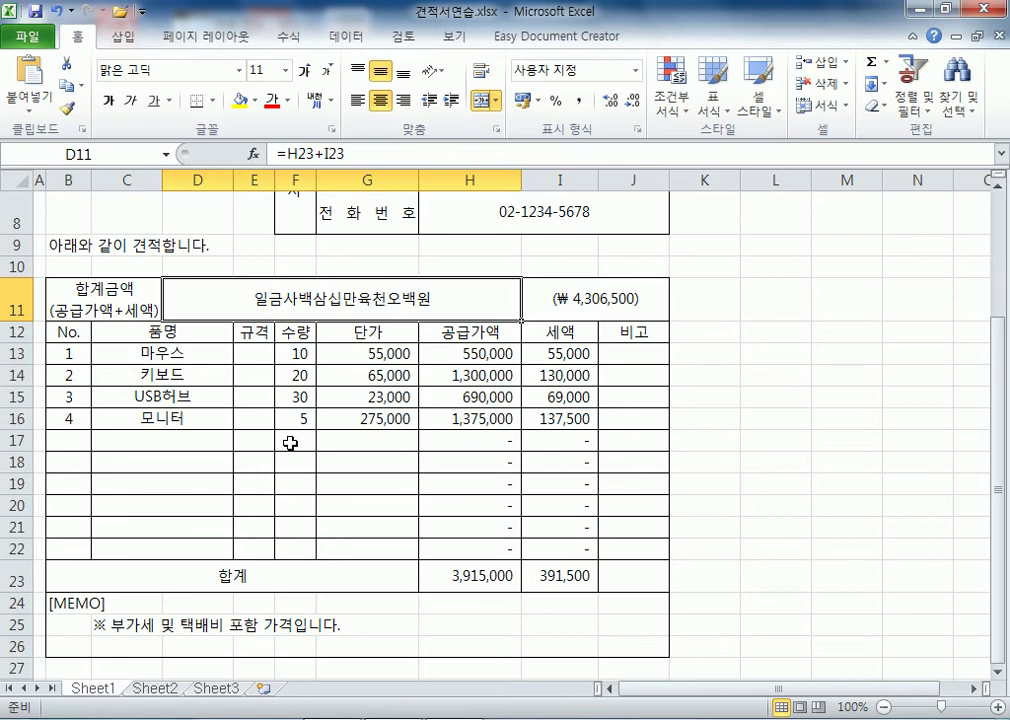
# Clear the item names in rows 13 to 16 along with their quantities and unit prices
pyautogui.moveTo(176, 353); pyautogui.dragTo(176, 417)
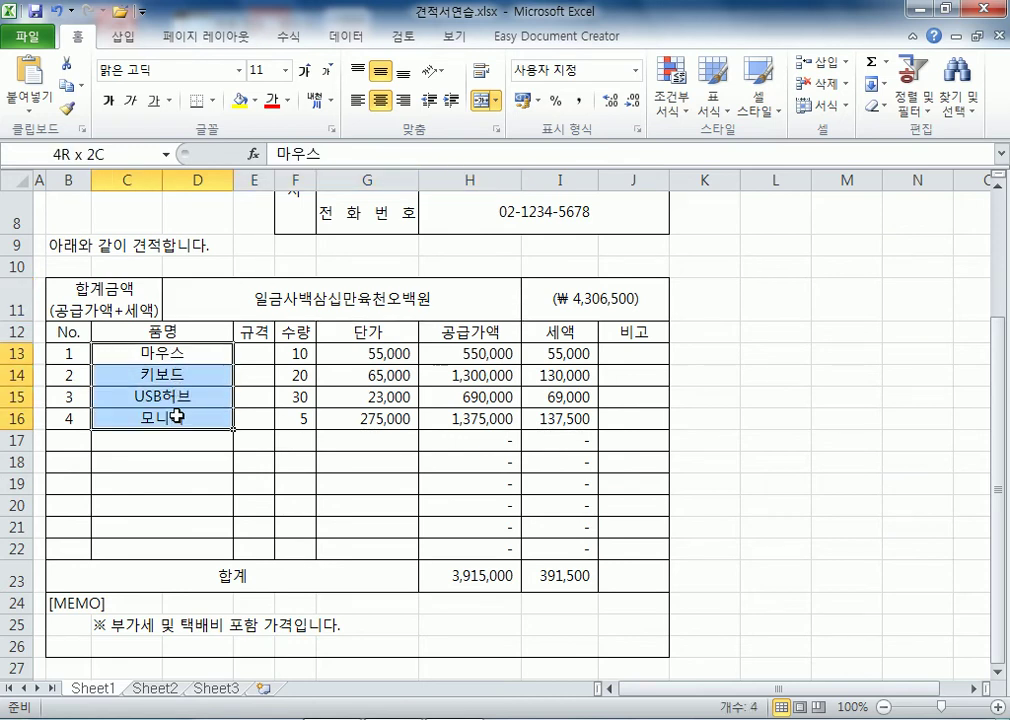
pyautogui.press('Delete')
pyautogui.moveTo(295, 354); pyautogui.dragTo(328, 420)
pyautogui.press('Delete')
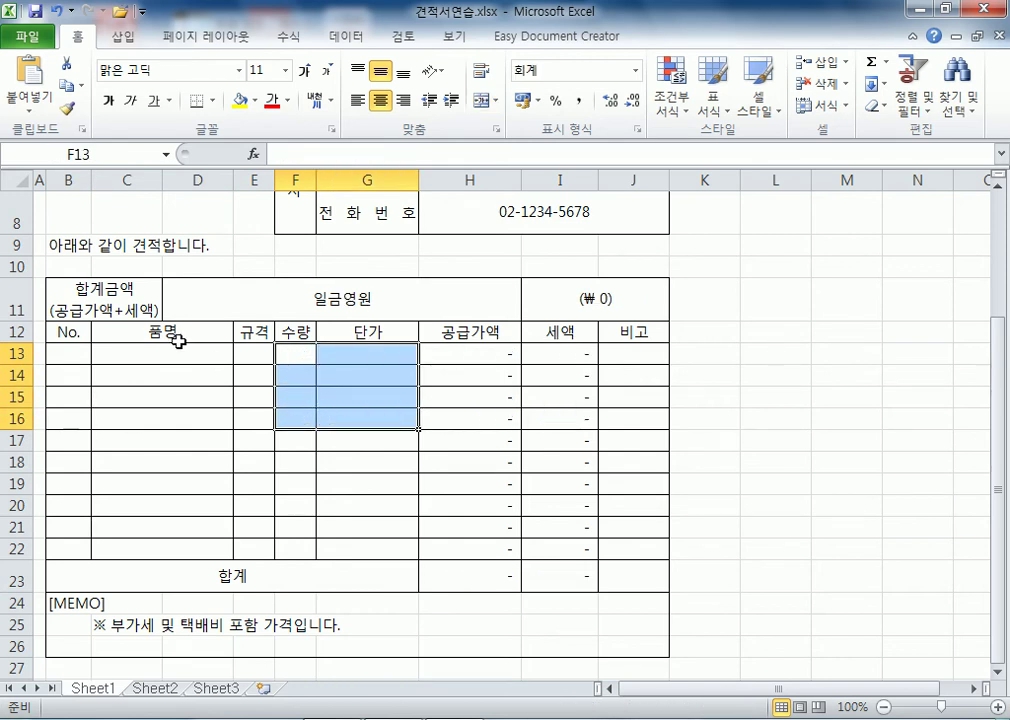
# Enter 키보드 as the item name in C13 with quantity 10 and unit price 55000
pyautogui.click(110, 350)
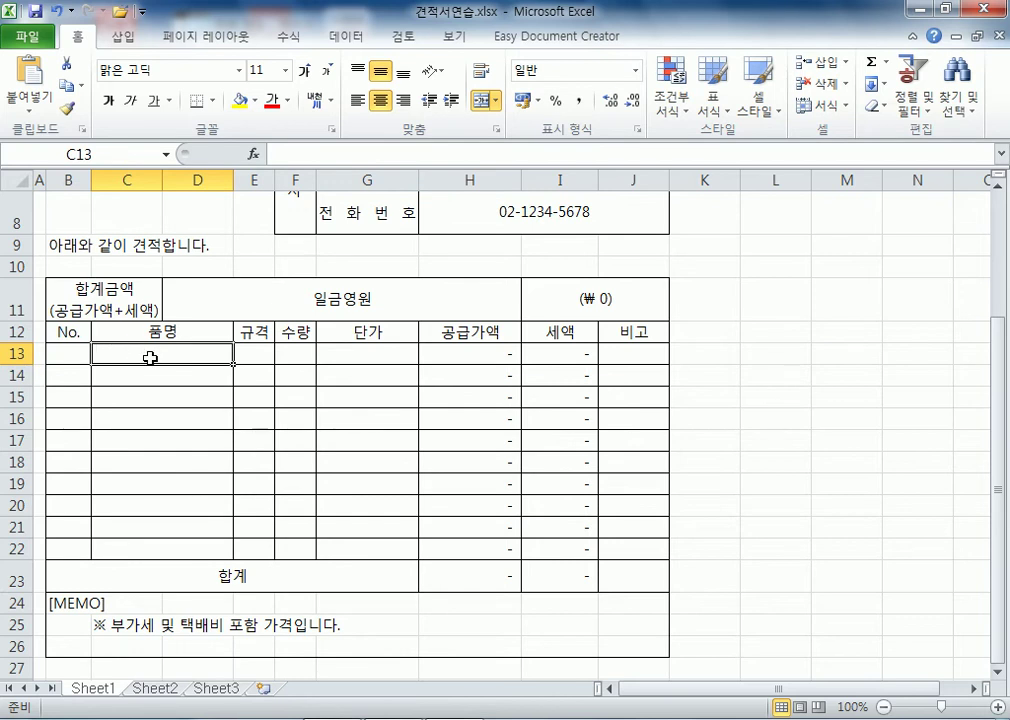
pyautogui.write('키보드')
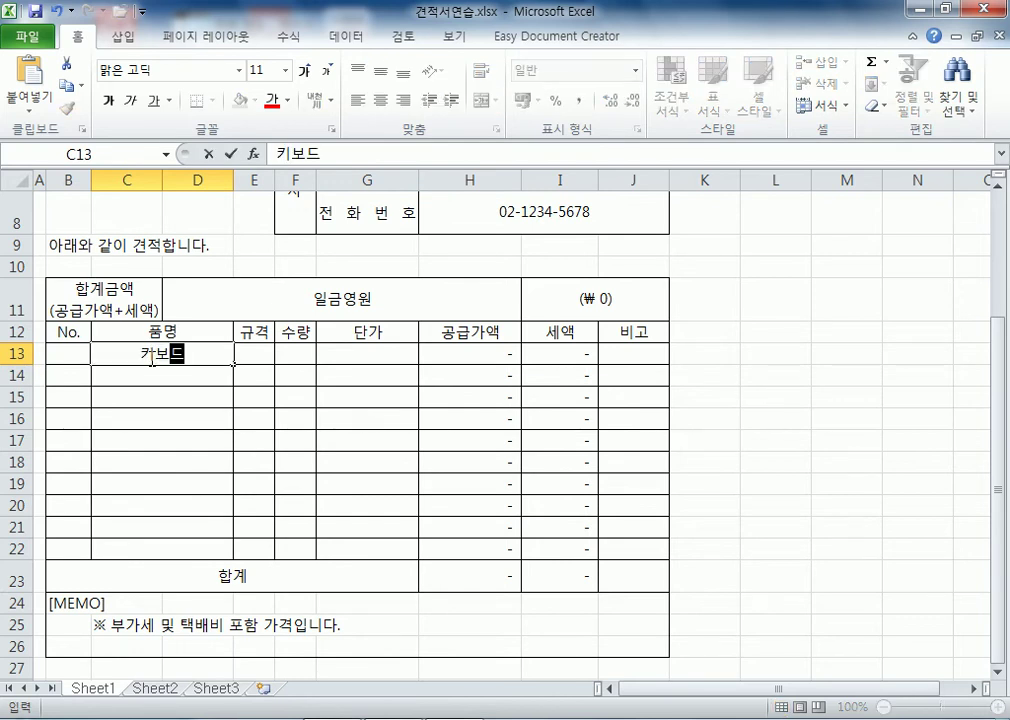
pyautogui.press('Tab')
pyautogui.press('Tab')
pyautogui.write('10')
pyautogui.press('Tab')
pyautogui.write('55000')
pyautogui.press('Return')
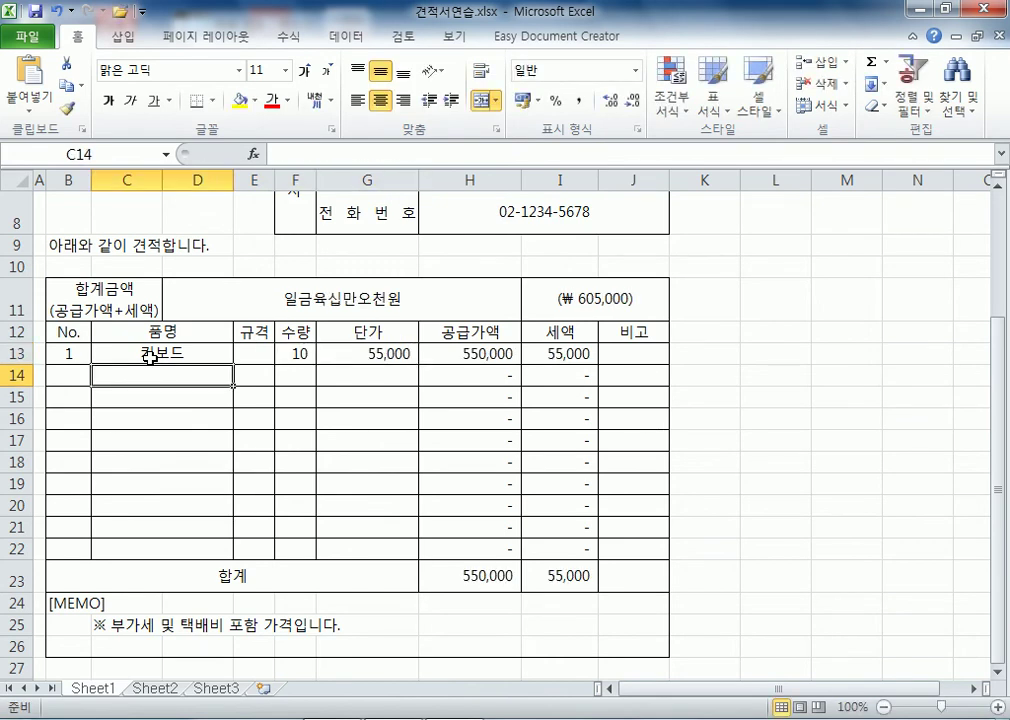
# Enter 마우스 as the second item in row 14 with quantity 20 and unit price 65000
pyautogui.write('마우스')
pyautogui.press('Tab')
pyautogui.press('Tab')
pyautogui.write('20')
pyautogui.press('Tab')
pyautogui.write('65000')
pyautogui.press('Return')
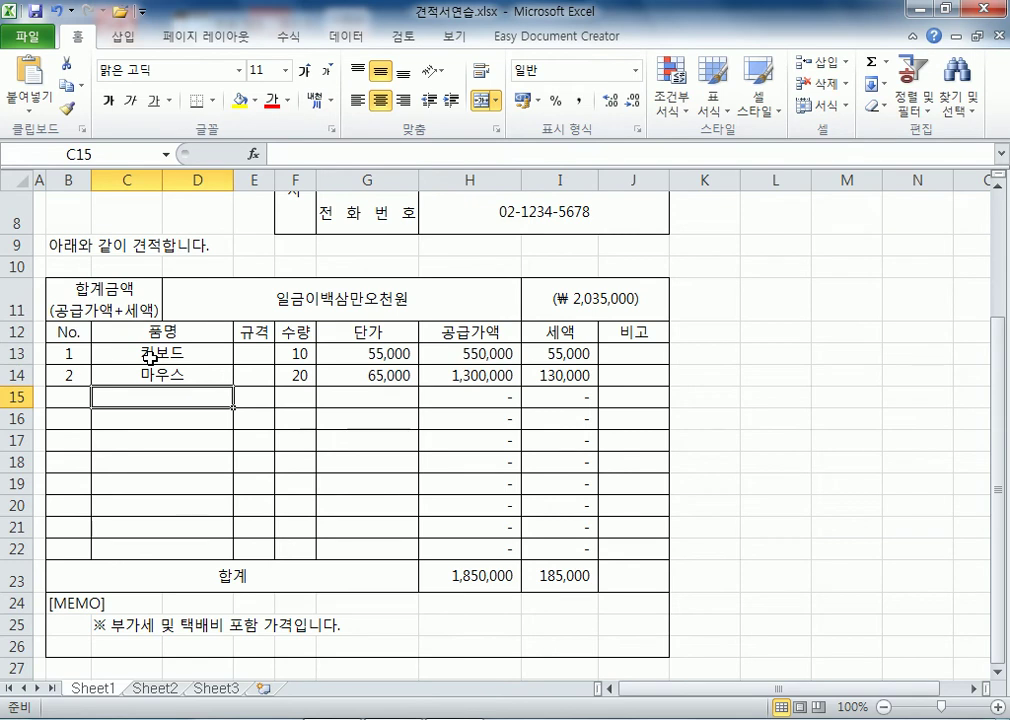
# Enter USB허브 as the third item in row 15 with quantity 30 and unit price 27500
pyautogui.write('USB허브')
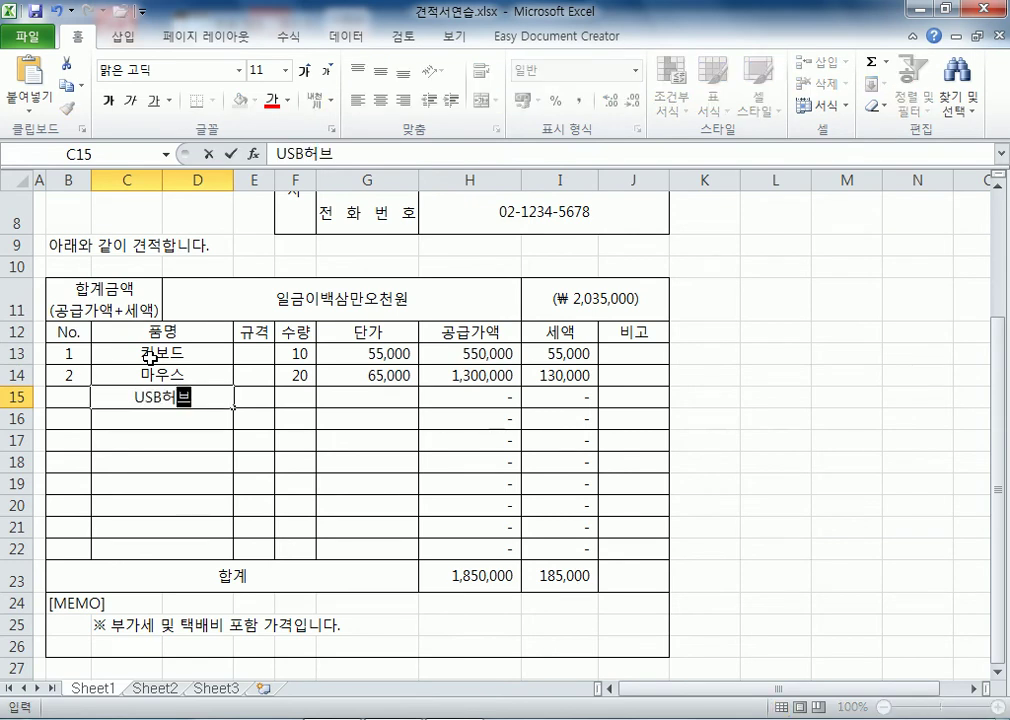
pyautogui.press('Tab')
pyautogui.press('Tab')
pyautogui.write('30')
pyautogui.press('Tab')
pyautogui.write('27500')
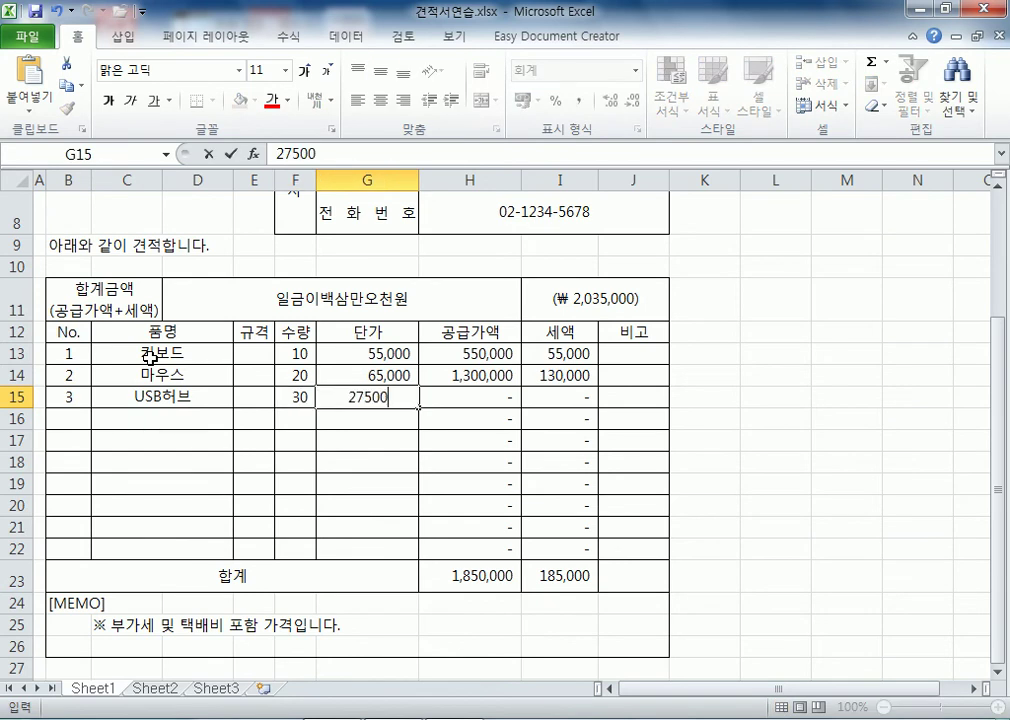
pyautogui.press('Return')
# Enter 모니터 as the fourth item in row 16 with quantity 5 and unit price 275,000
pyautogui.write('모니터')
pyautogui.press('Tab')
pyautogui.press('Tab')
pyautogui.write('5')
pyautogui.press('Tab')
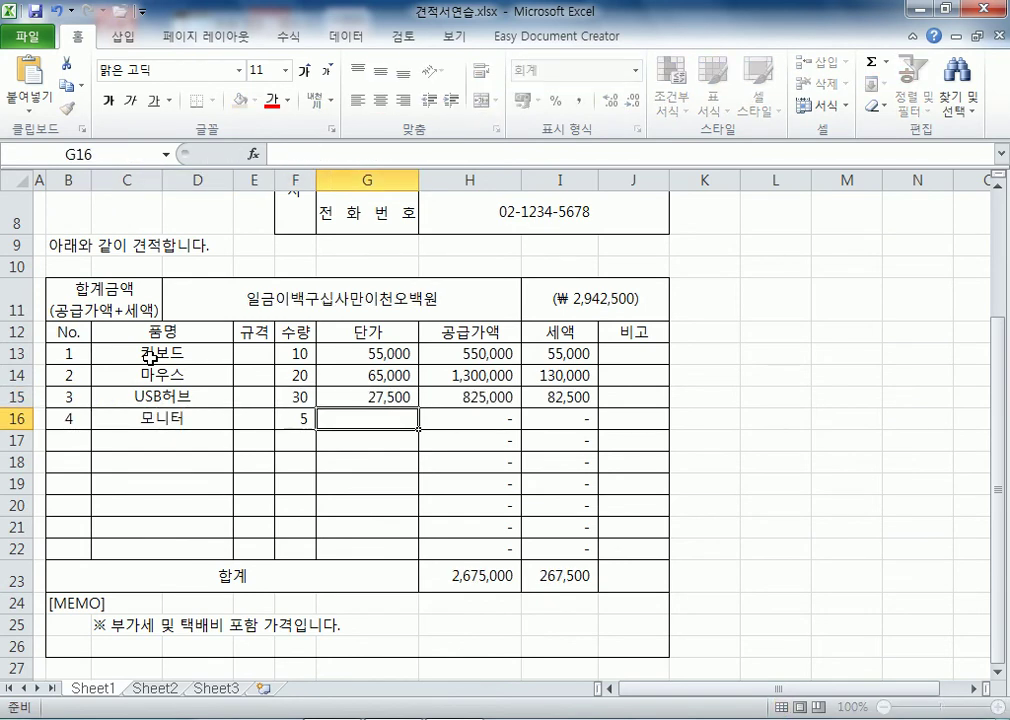
pyautogui.write('275,000')
pyautogui.press('Return')
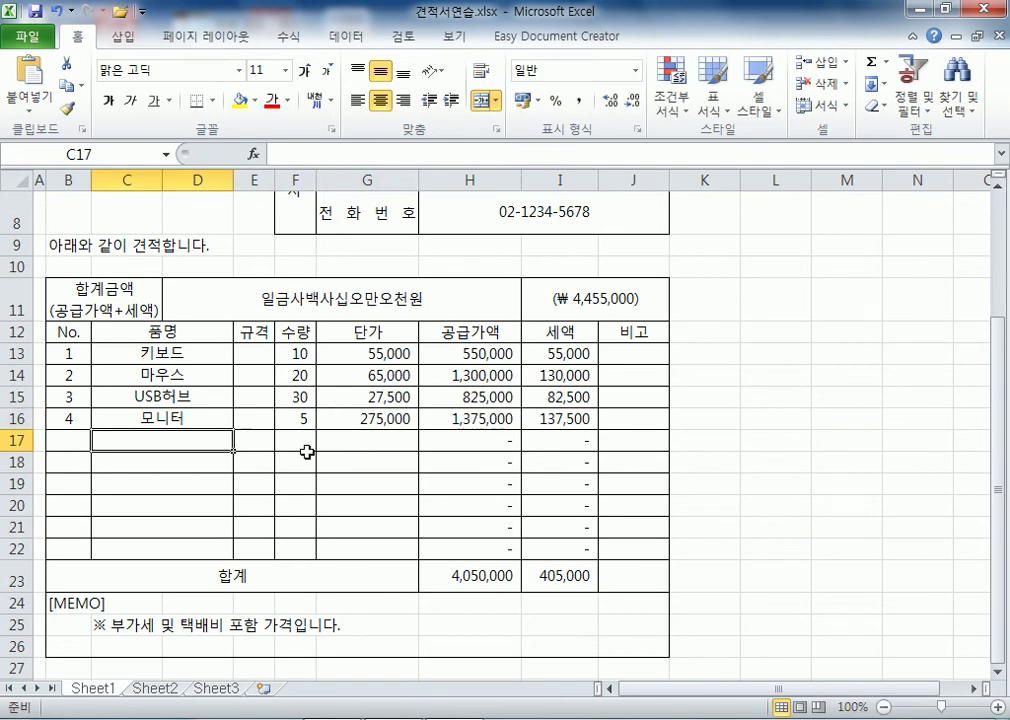
# Check the 공급가액 and 세액 columns, their 합계 cells in row 23, and both 합계금액 cells in row 11
pyautogui.moveTo(457, 354); pyautogui.dragTo(455, 527)
pyautogui.moveTo(562, 354); pyautogui.dragTo(551, 483)
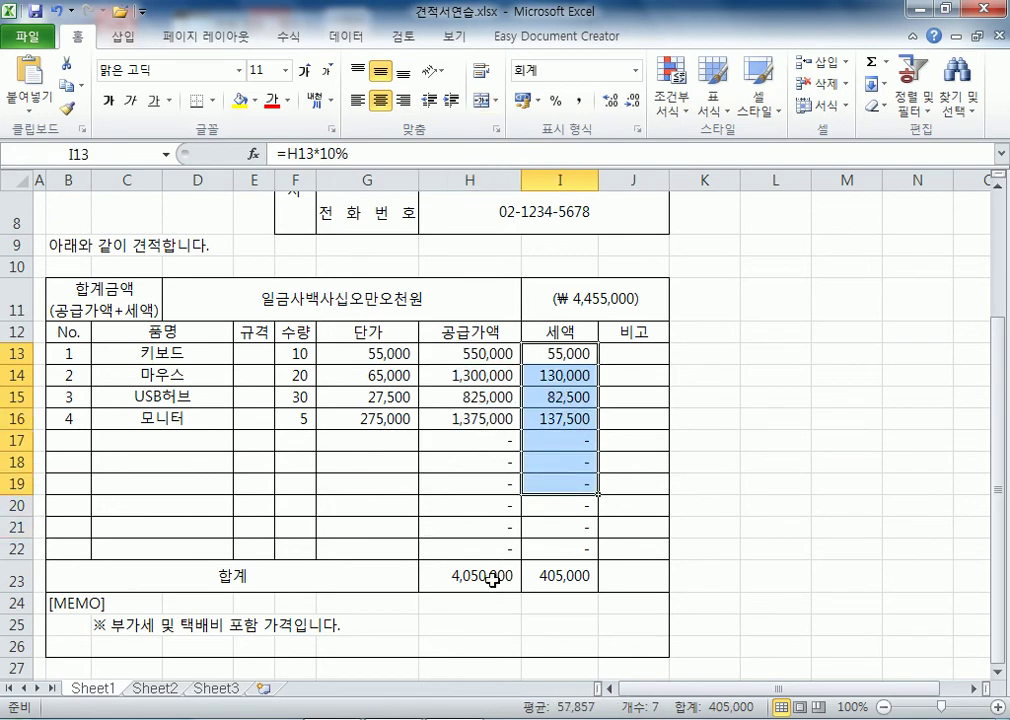
pyautogui.click(458, 578)
pyautogui.click(568, 575)
pyautogui.click(495, 578)
pyautogui.click(550, 575)
pyautogui.click(492, 576)
pyautogui.click(569, 296)
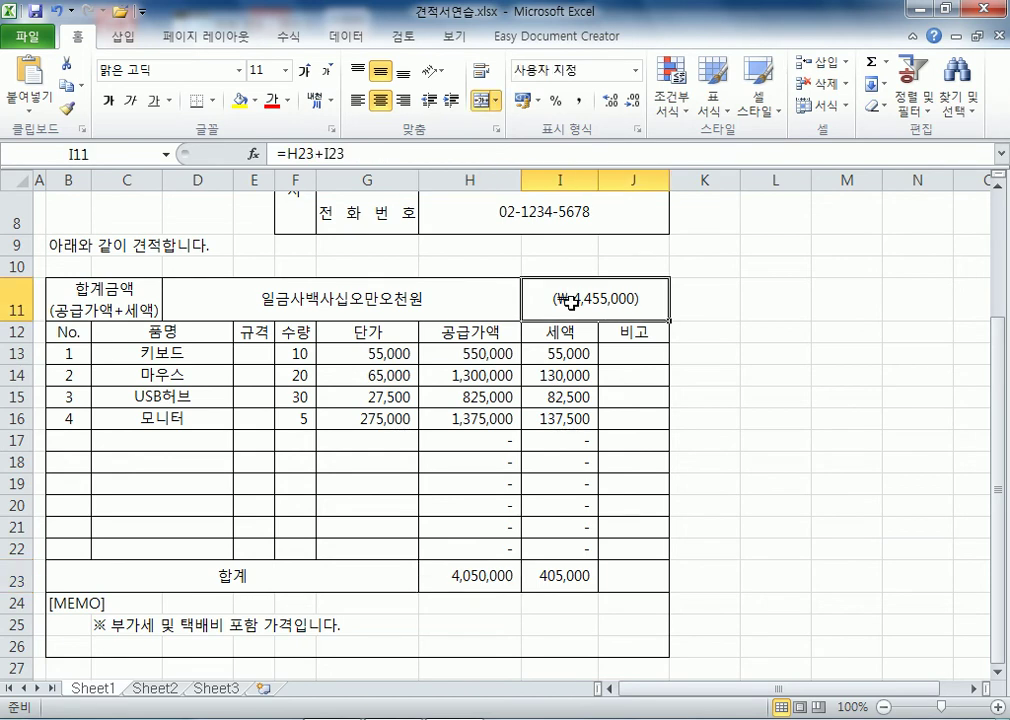
pyautogui.click(405, 298)
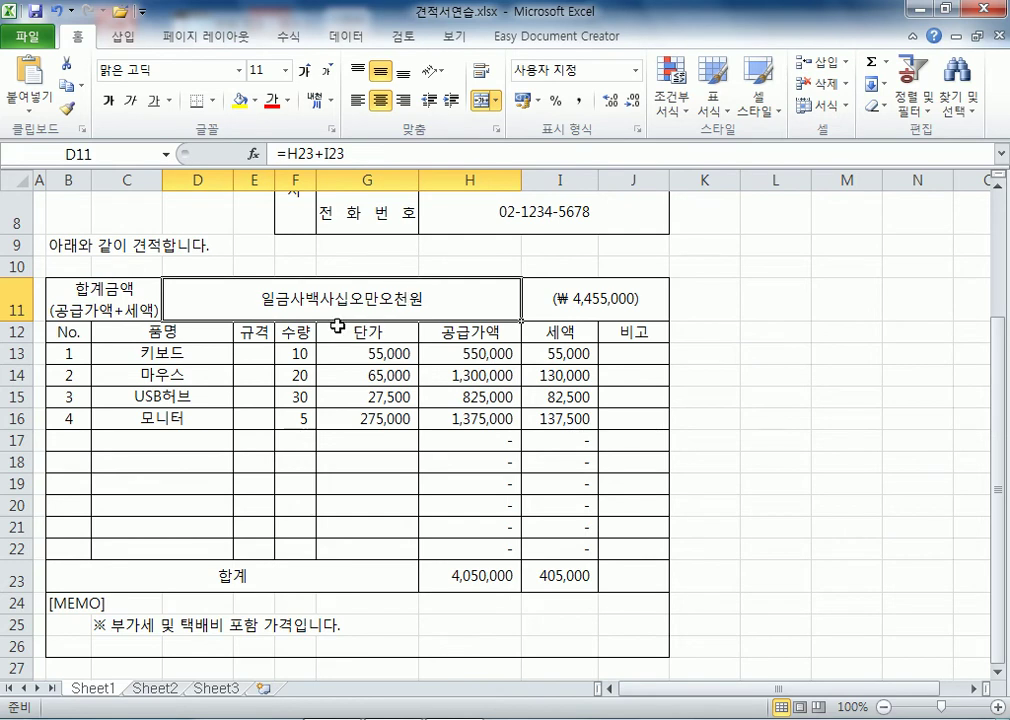
# Review the whole quotation form from the number and title in the header down to the memo section
pyautogui.click(124, 246)
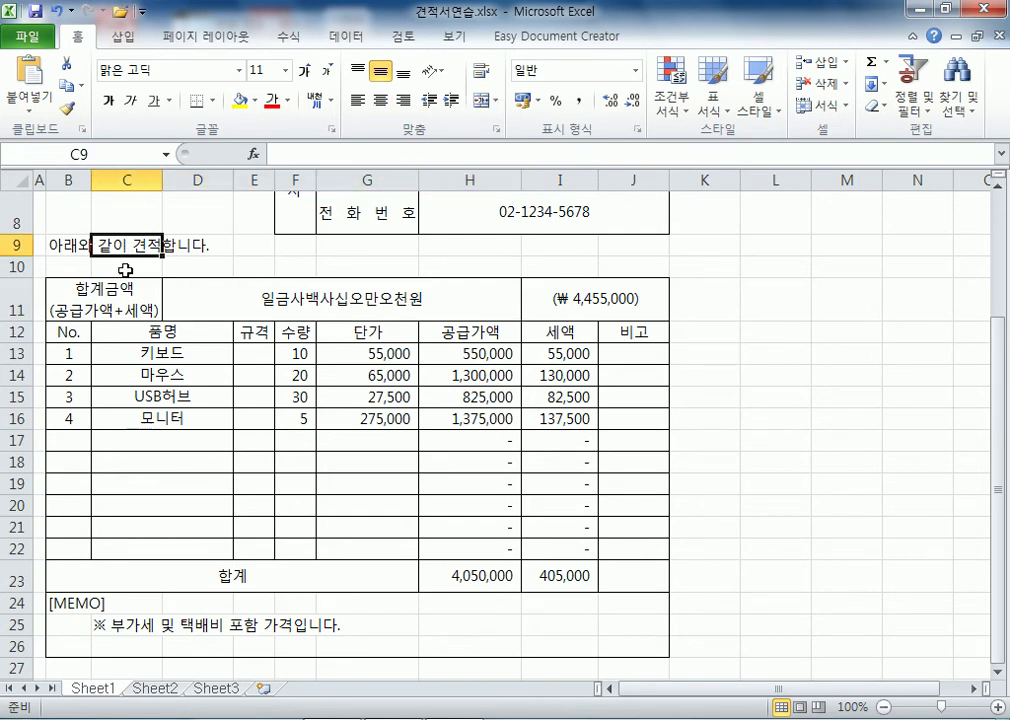
pyautogui.scroll(3, 124, 265)
pyautogui.click(48, 201)
pyautogui.click(39, 200)
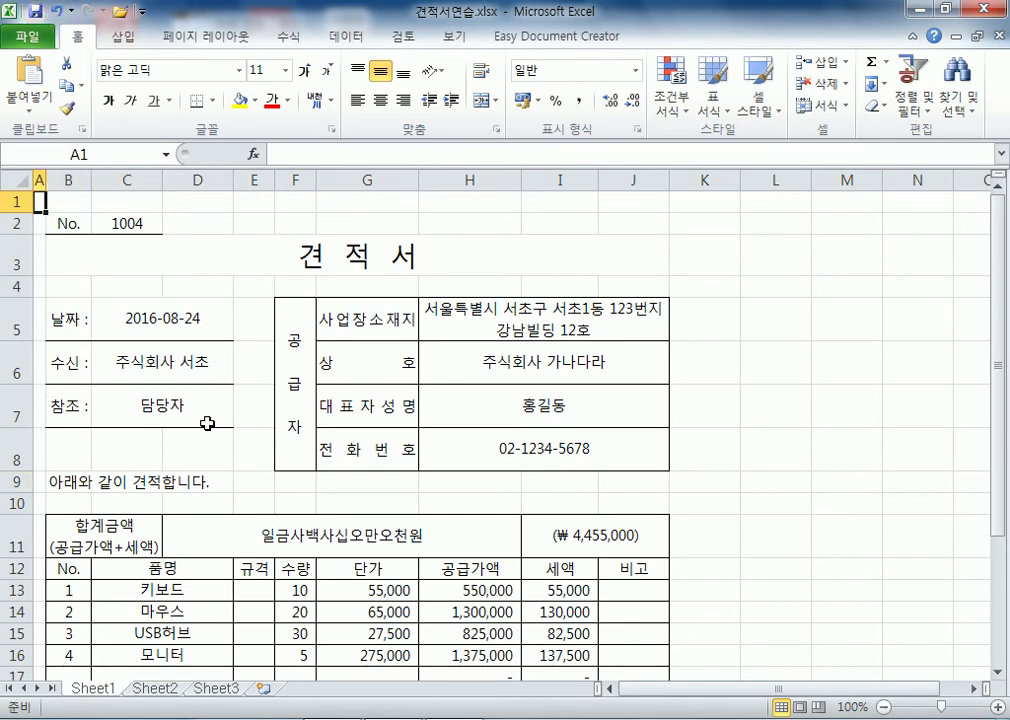
pyautogui.scroll(-4, 170, 451)
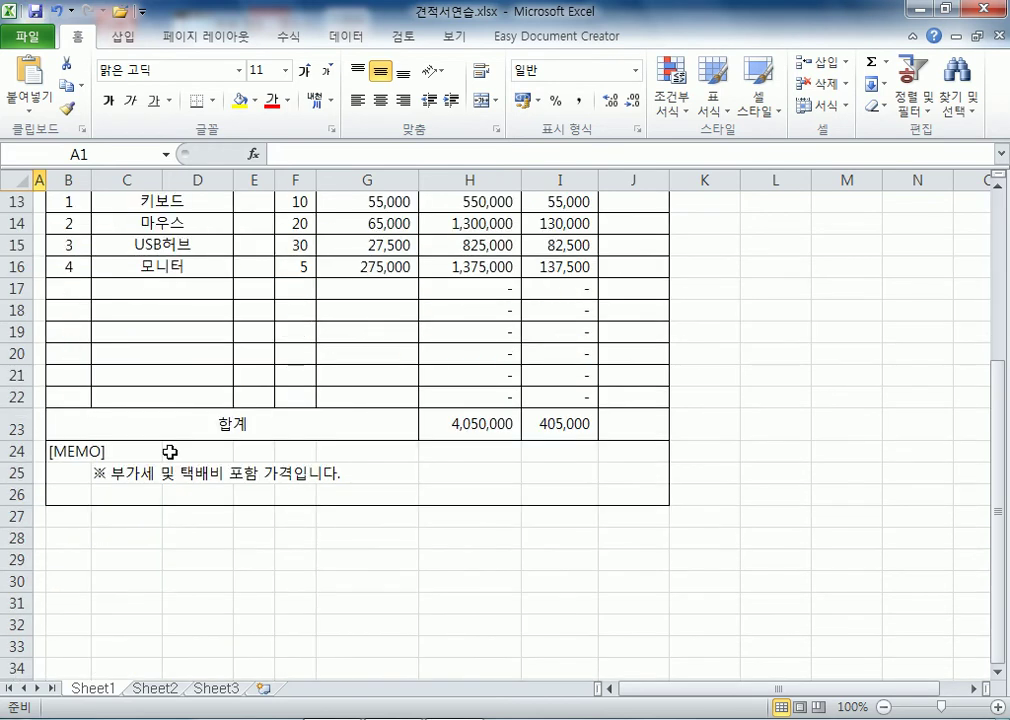
pyautogui.scroll(4, 170, 451)
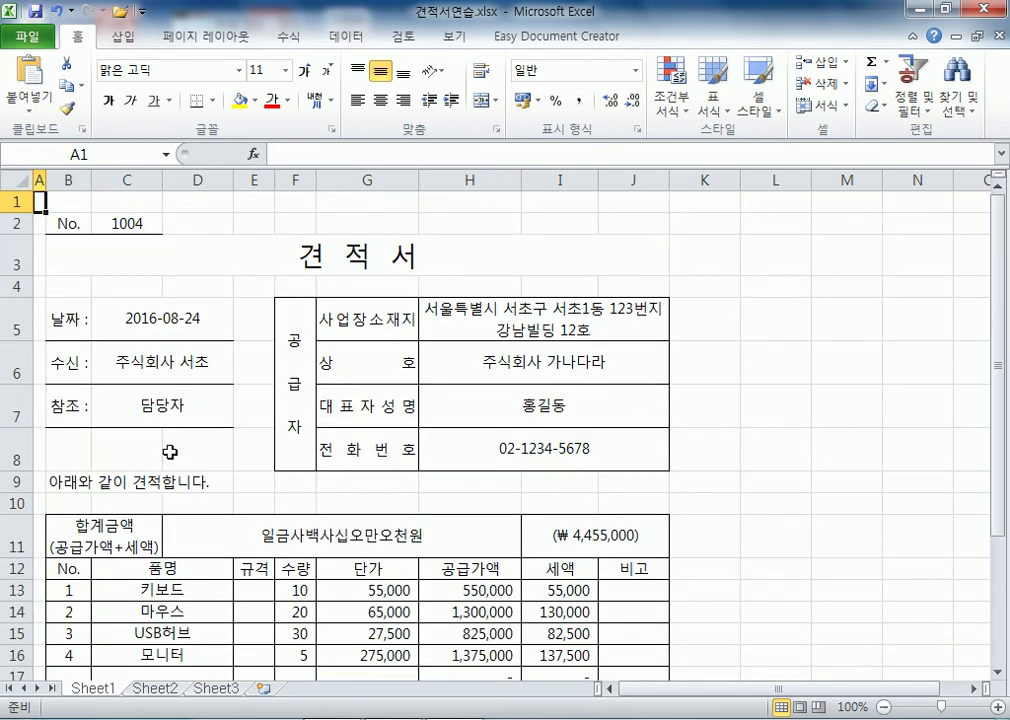
pyautogui.scroll(-4, 170, 451)
pyautogui.scroll(3, 170, 451)
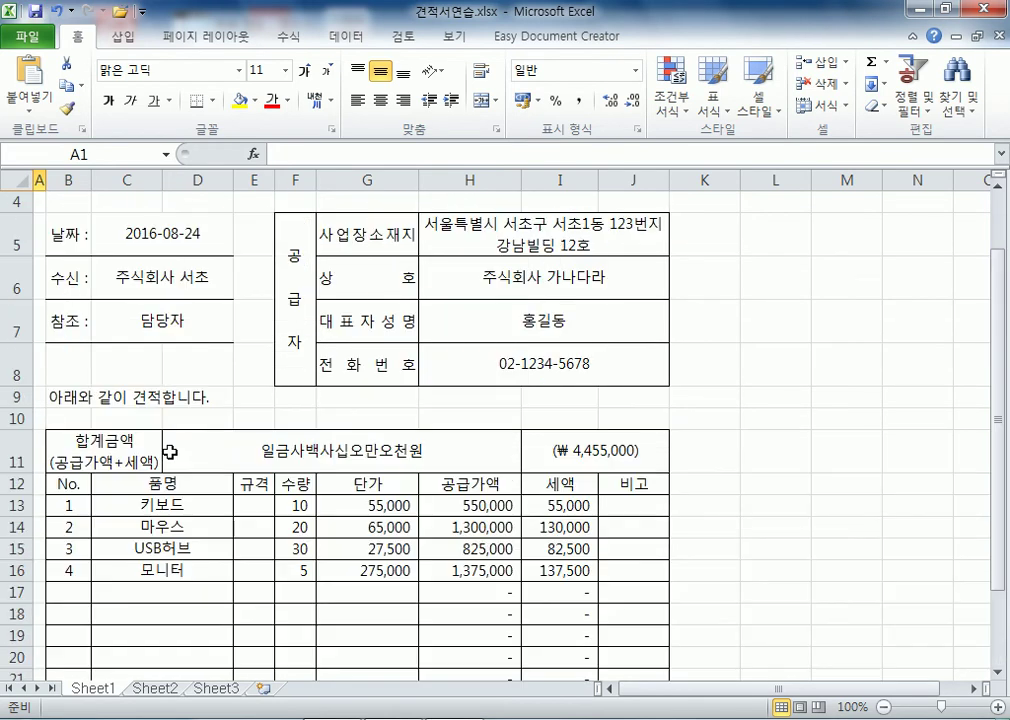
pyautogui.scroll(1, 170, 451)
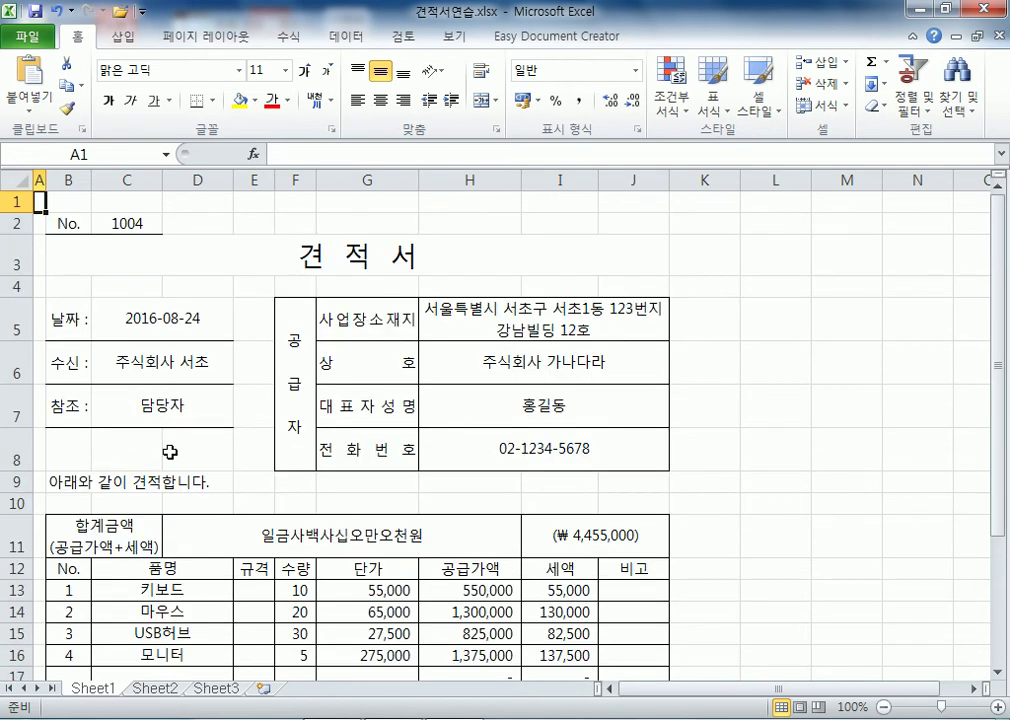
pyautogui.scroll(-4, 250, 400)
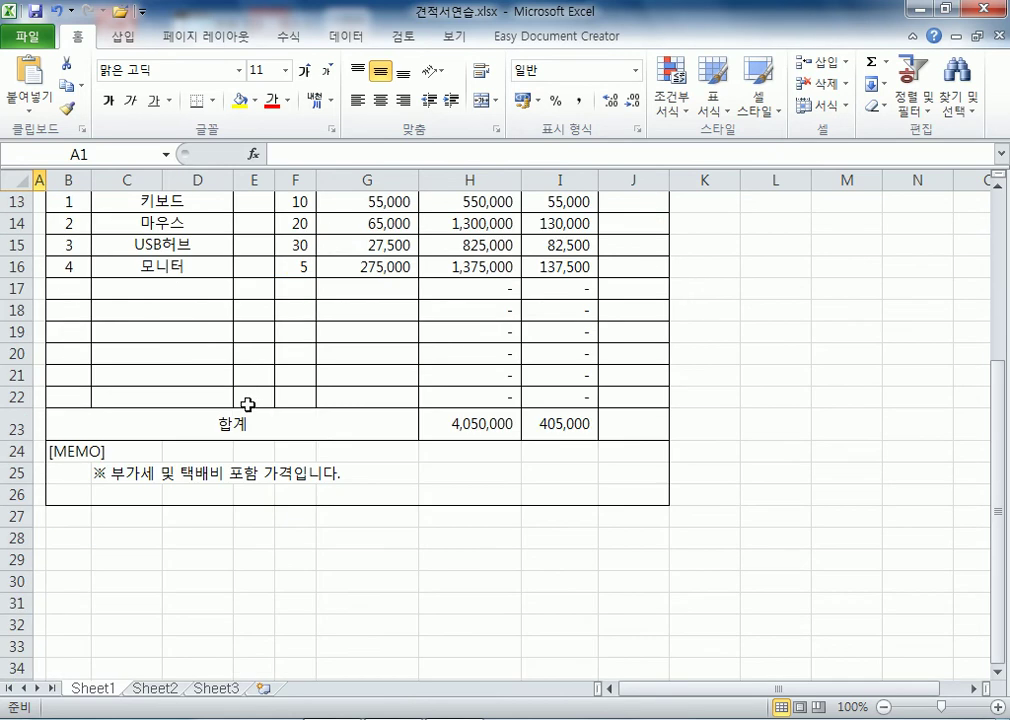
pyautogui.scroll(-2, 247, 404)
pyautogui.scroll(4, 247, 404)
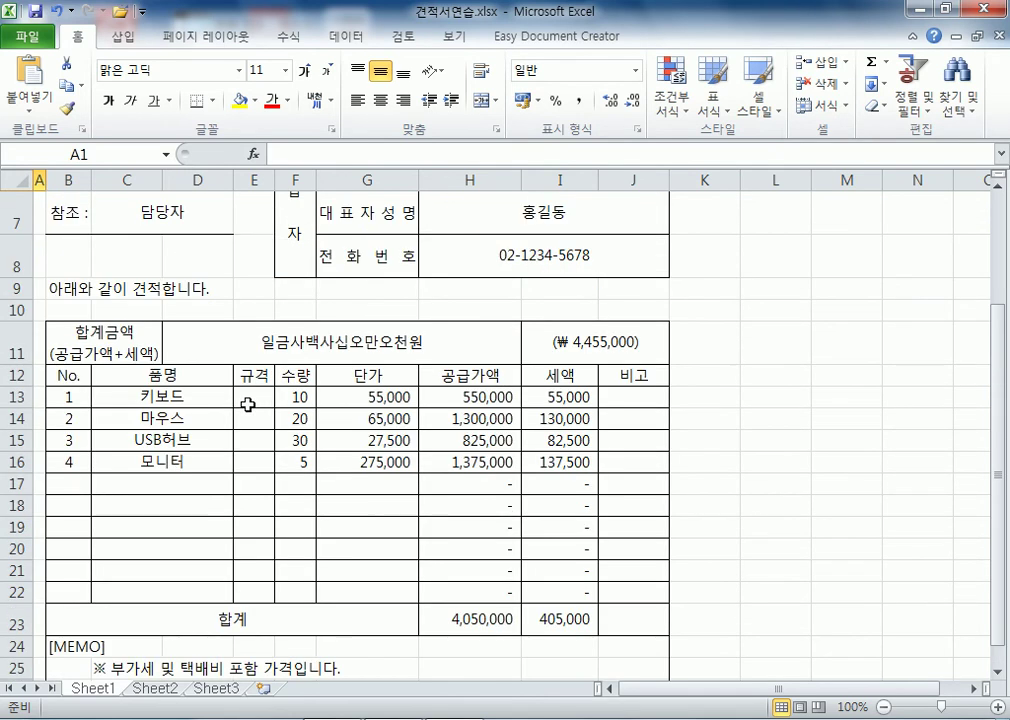
# Preview the quotation's printed page and return to the sheet
pyautogui.click(32, 42)
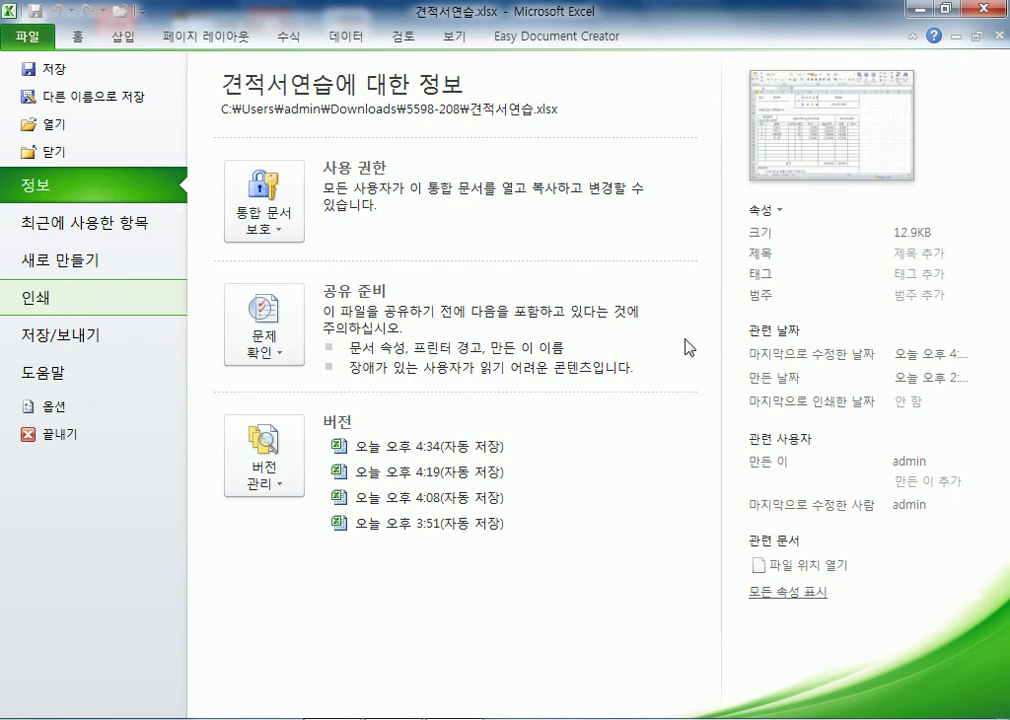
pyautogui.hotkey('ctrl', 'p')
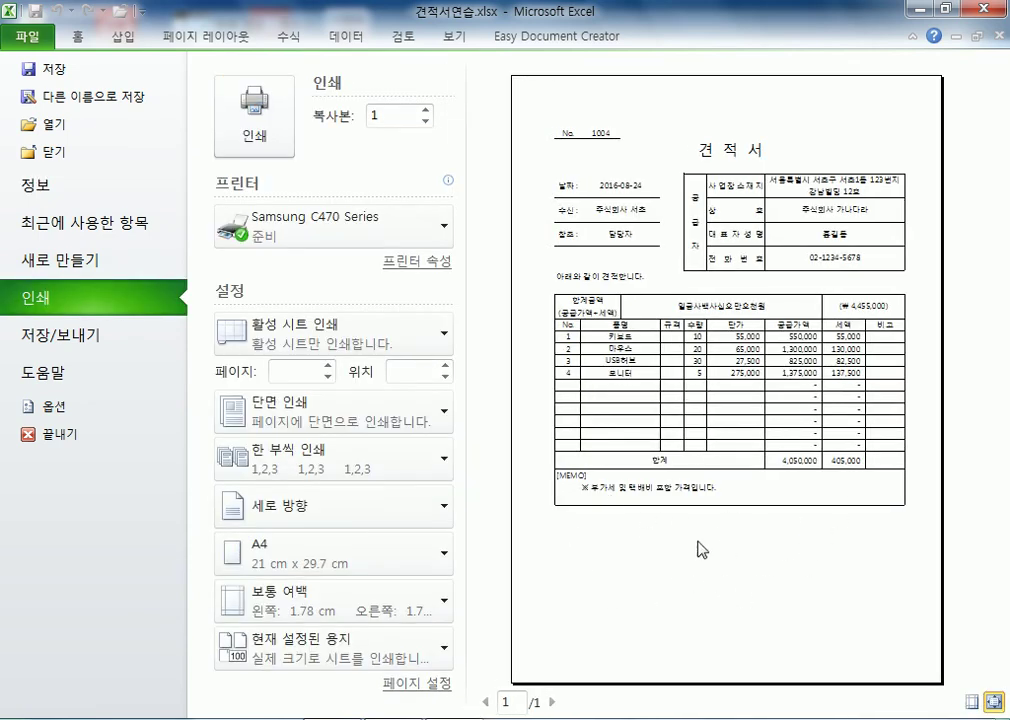
pyautogui.press('Escape')
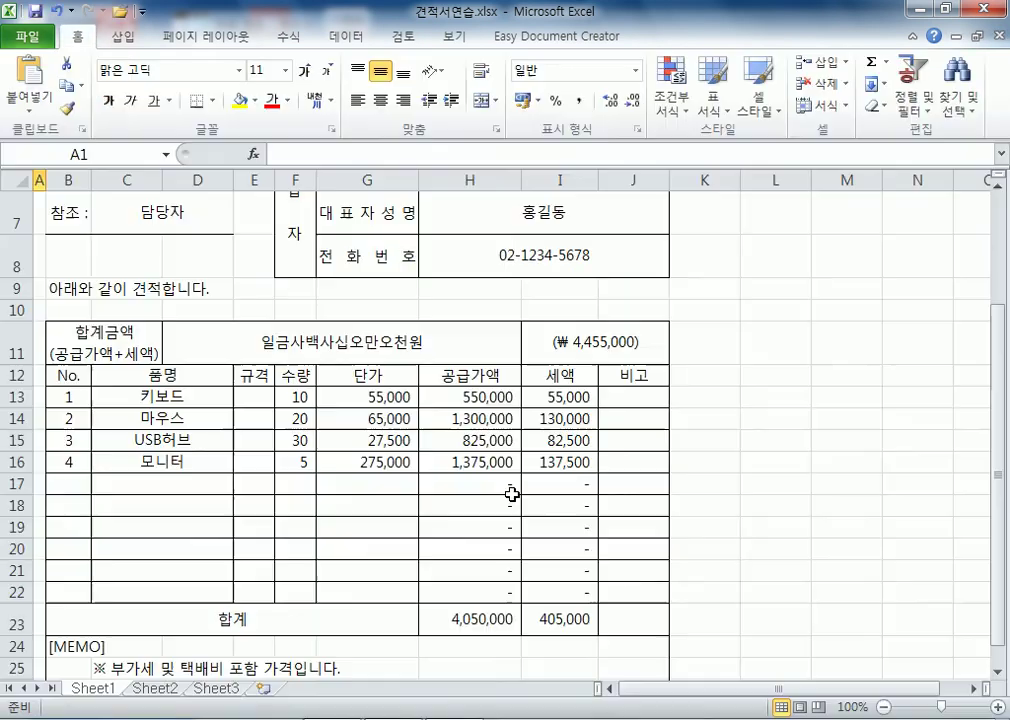
# Try a taller row height for rows 12 to 22, check the page break, and undo the height change
pyautogui.scroll(-1, 53, 426)
pyautogui.click(16, 288)
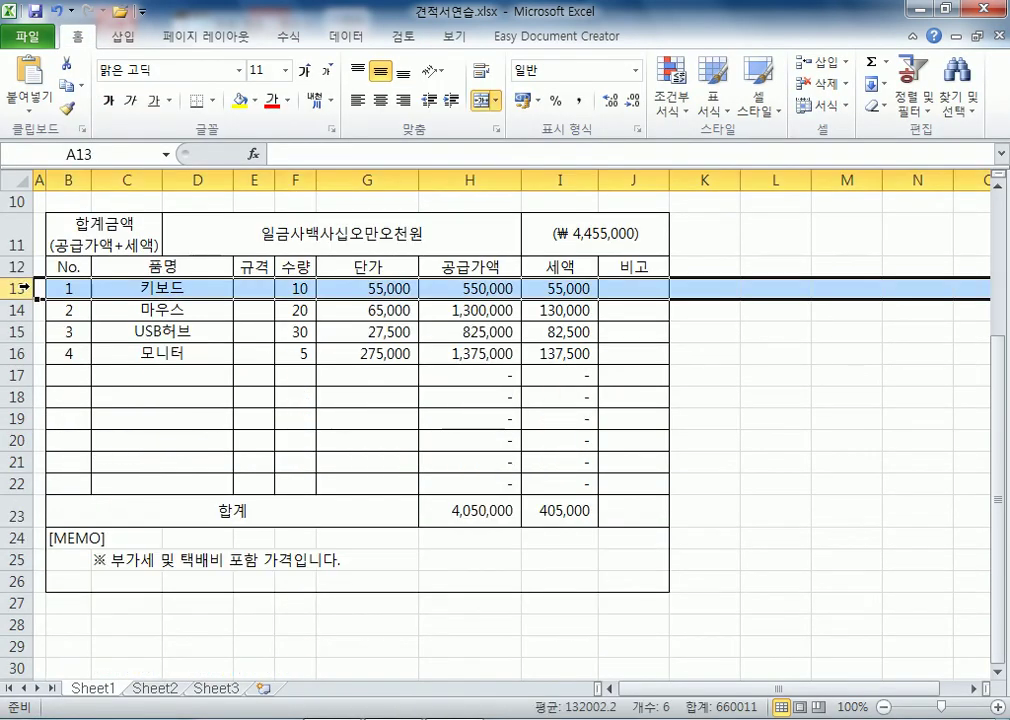
pyautogui.moveTo(16, 266); pyautogui.dragTo(20, 483)
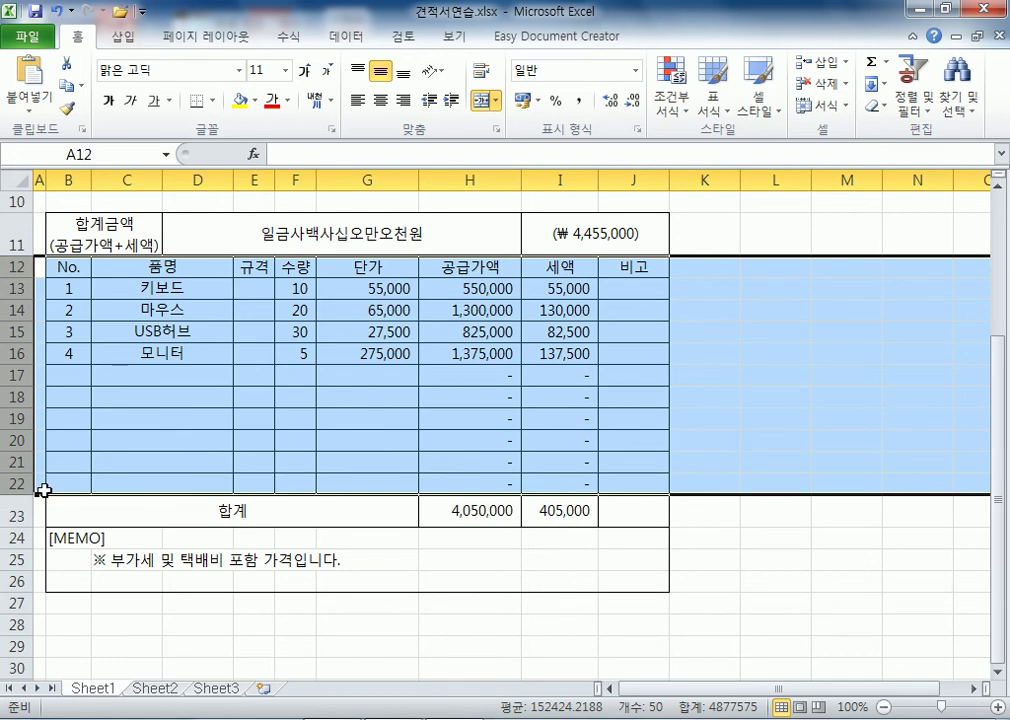
pyautogui.moveTo(18, 283); pyautogui.dragTo(18, 292)
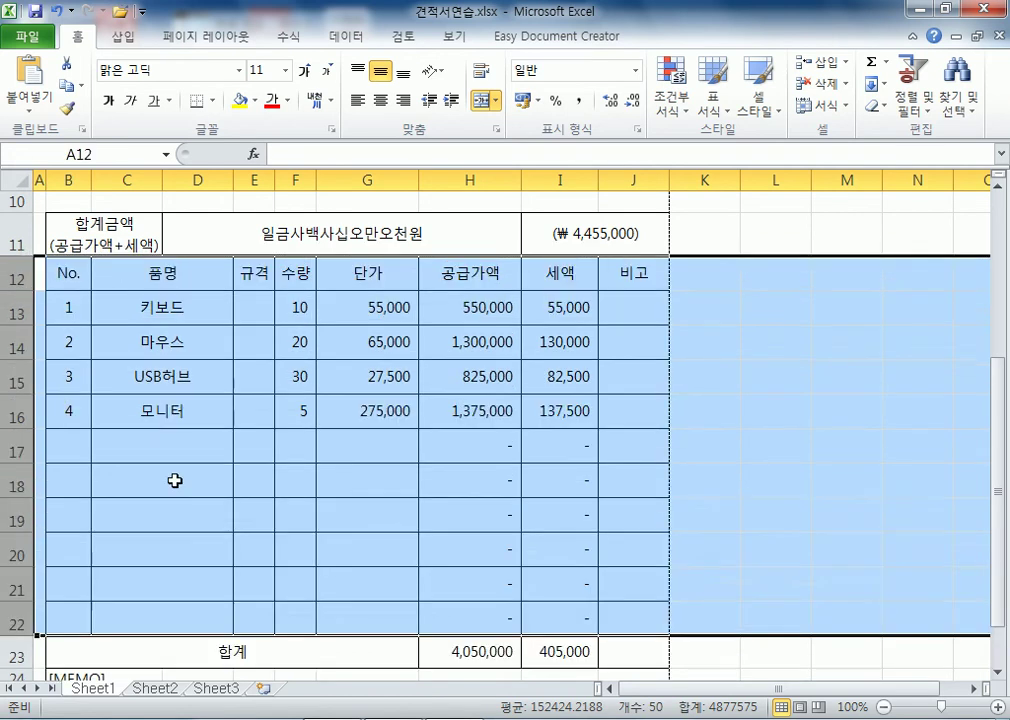
pyautogui.scroll(-4, 311, 537)
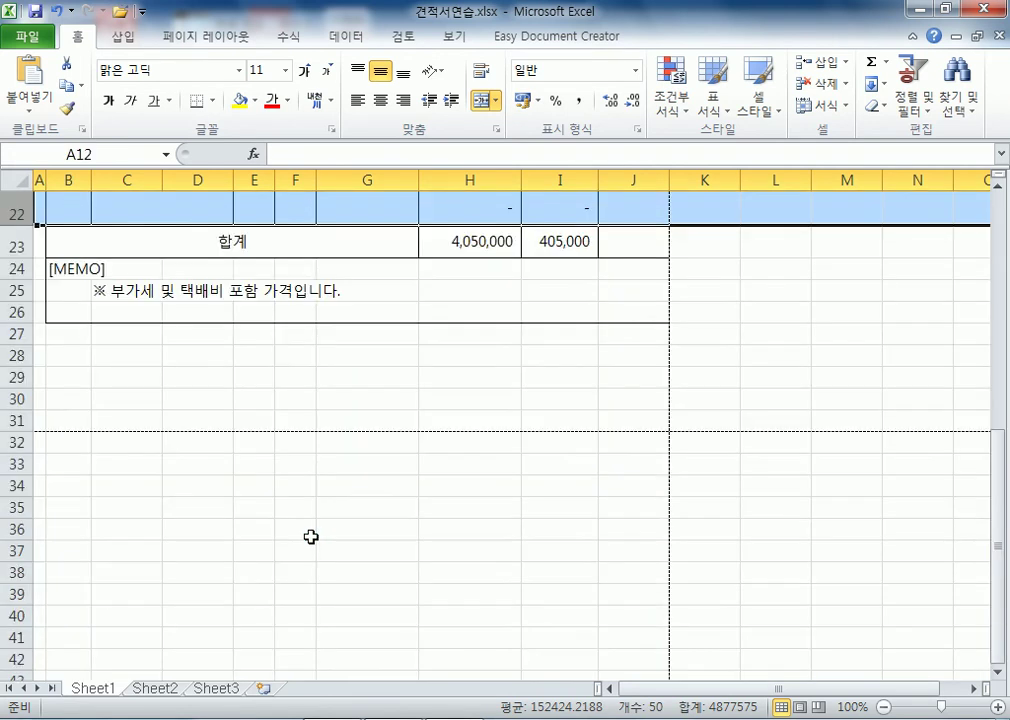
pyautogui.scroll(4, 311, 537)
pyautogui.hotkey('ctrl', 'z')
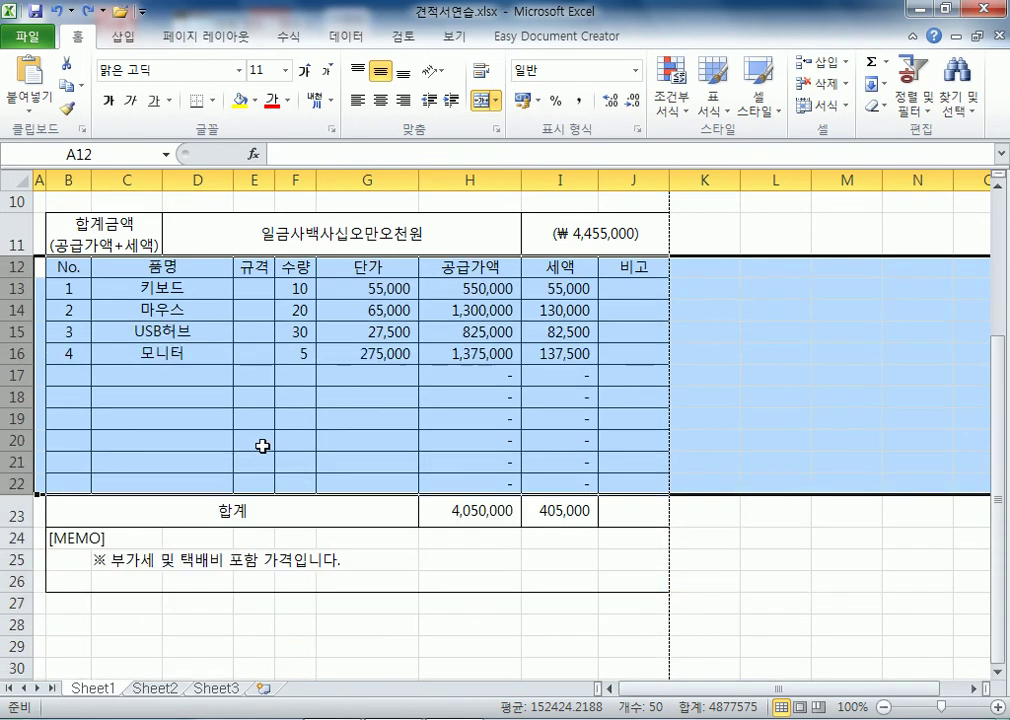
# Try inserting five blank rows above row 17 in the item table, and undo the insertion
pyautogui.click(68, 397)
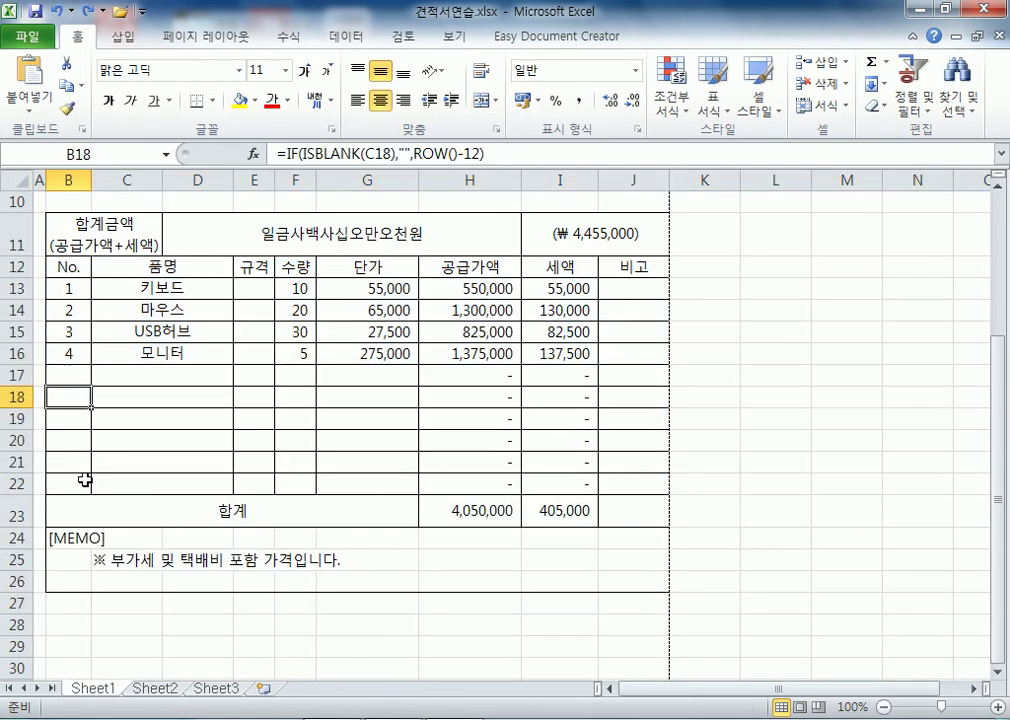
pyautogui.moveTo(14, 397); pyautogui.dragTo(8, 450)
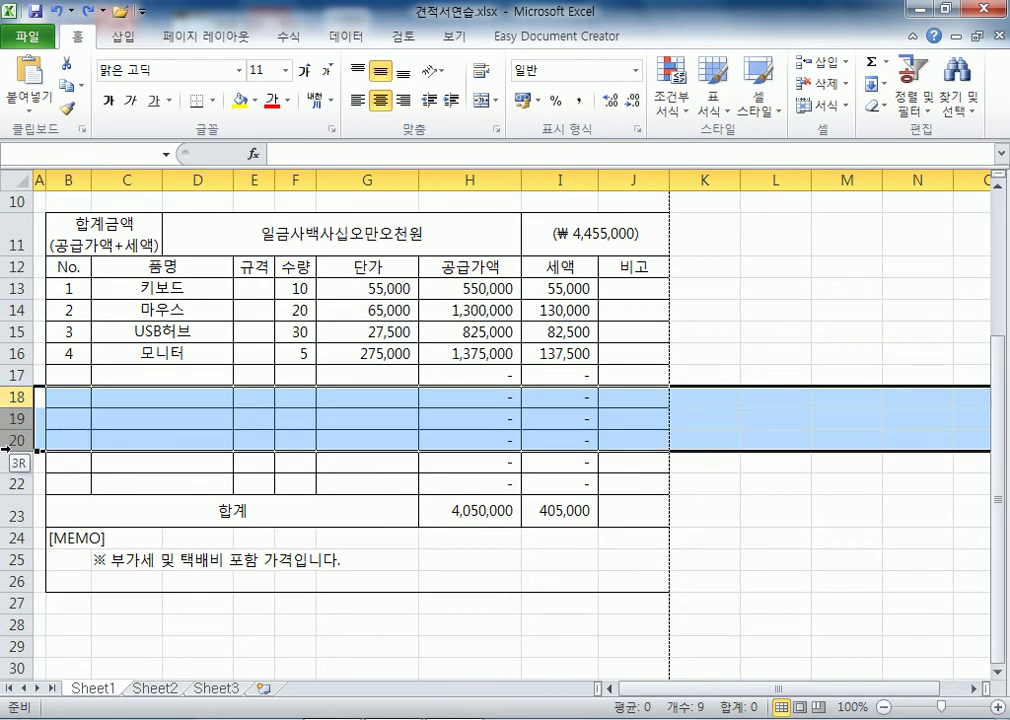
pyautogui.moveTo(6, 449); pyautogui.dragTo(10, 472)
pyautogui.click(10, 396)
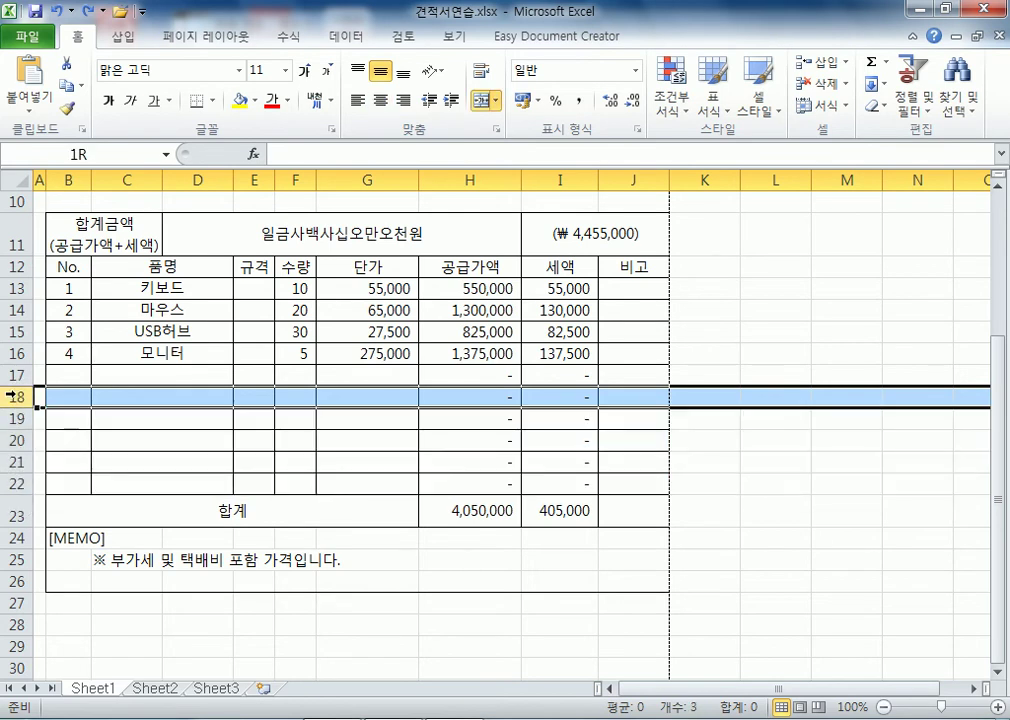
pyautogui.moveTo(10, 375); pyautogui.dragTo(10, 461)
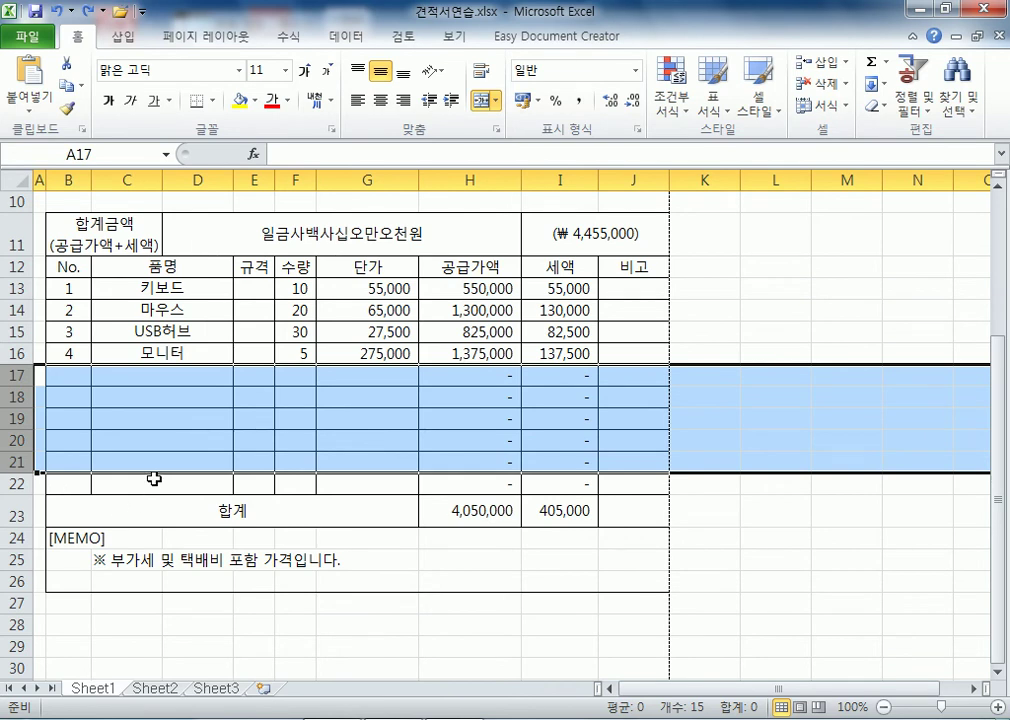
pyautogui.rightClick(14, 375)
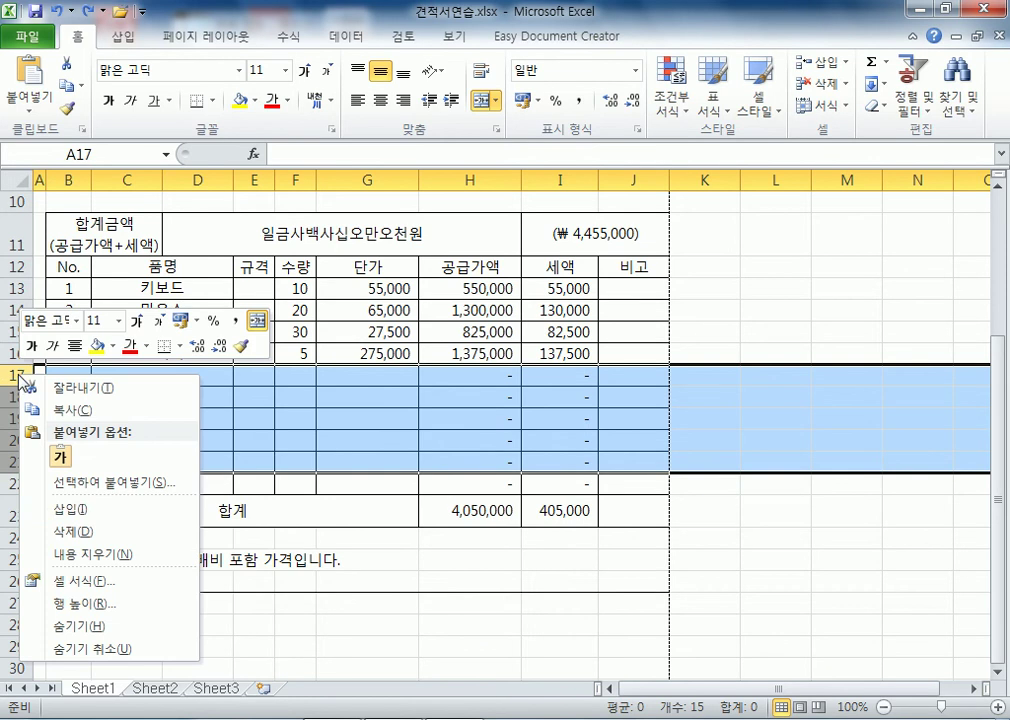
pyautogui.click(64, 510)
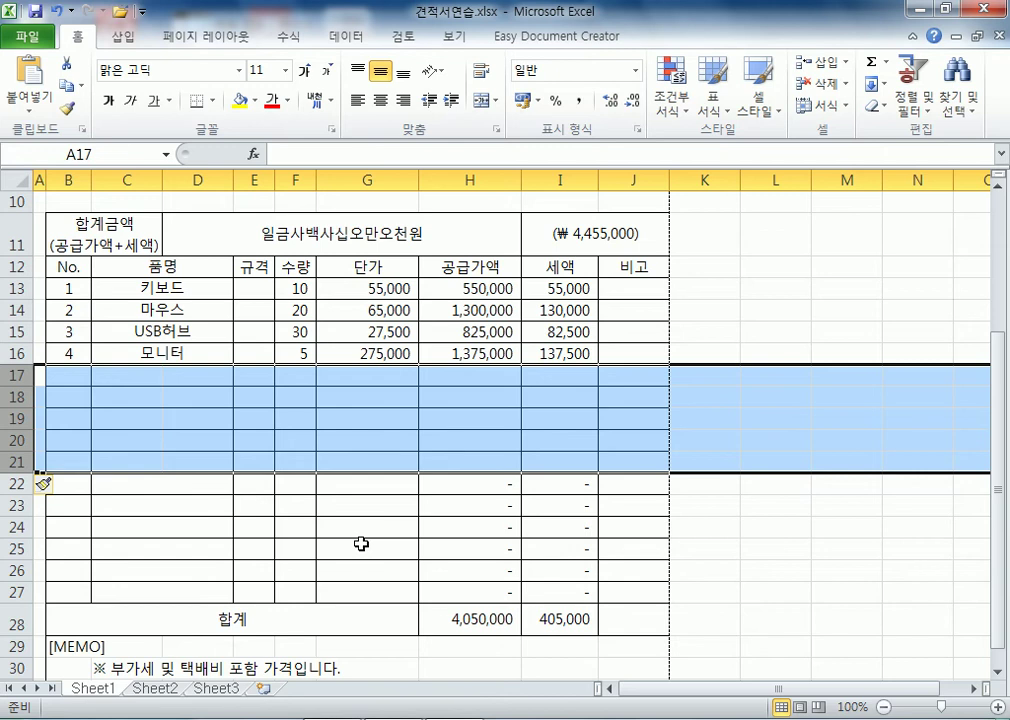
pyautogui.hotkey('ctrl', 'z')
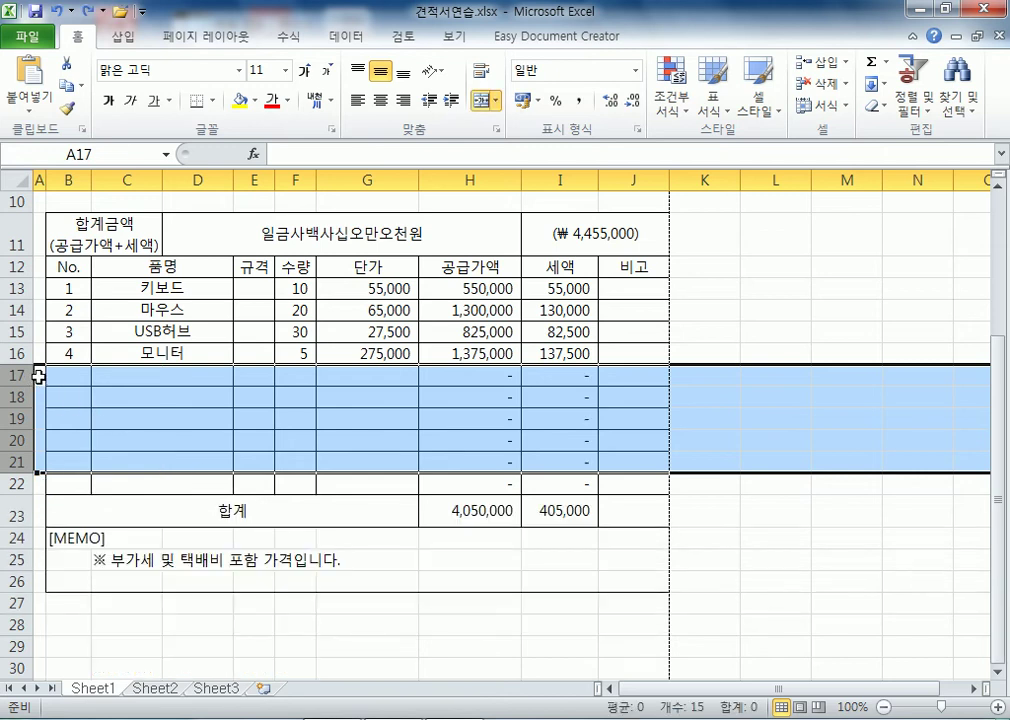
pyautogui.click(22, 375)
pyautogui.click(99, 375)
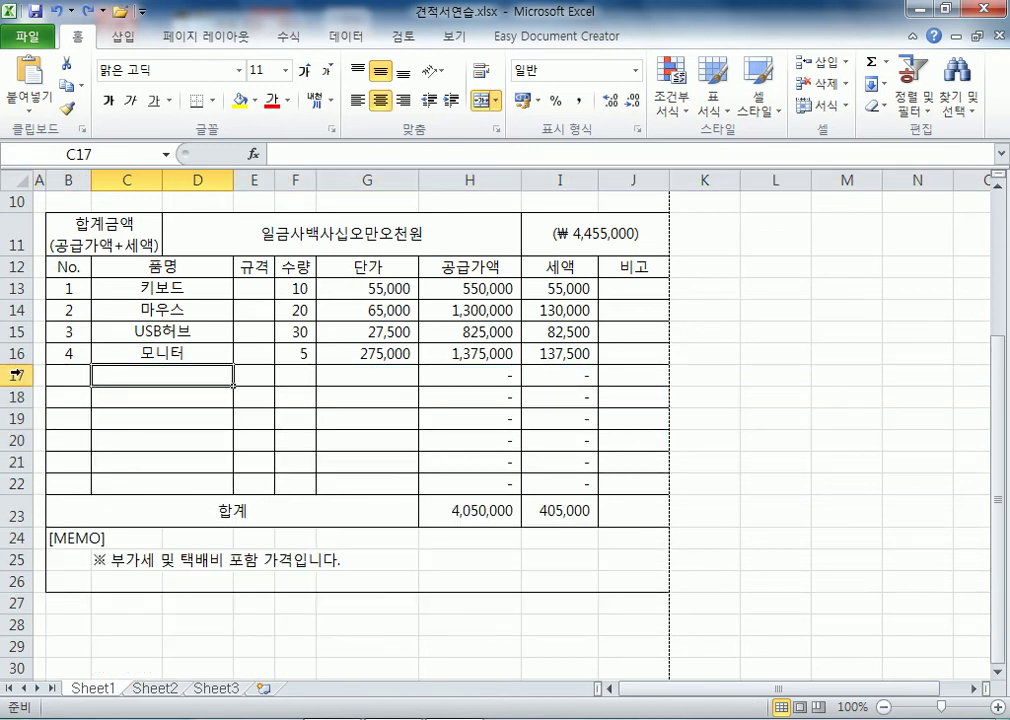
# Insert five blank rows above row 17 in the item table
pyautogui.click(17, 375)
pyautogui.moveTo(17, 375); pyautogui.dragTo(189, 458)
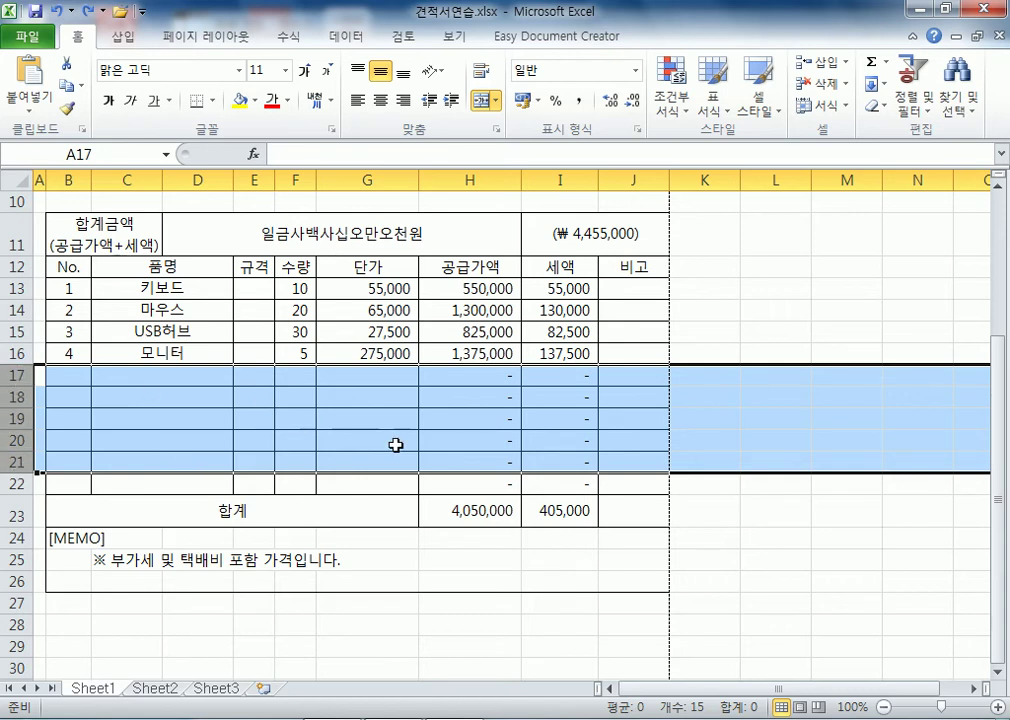
pyautogui.rightClick(387, 415)
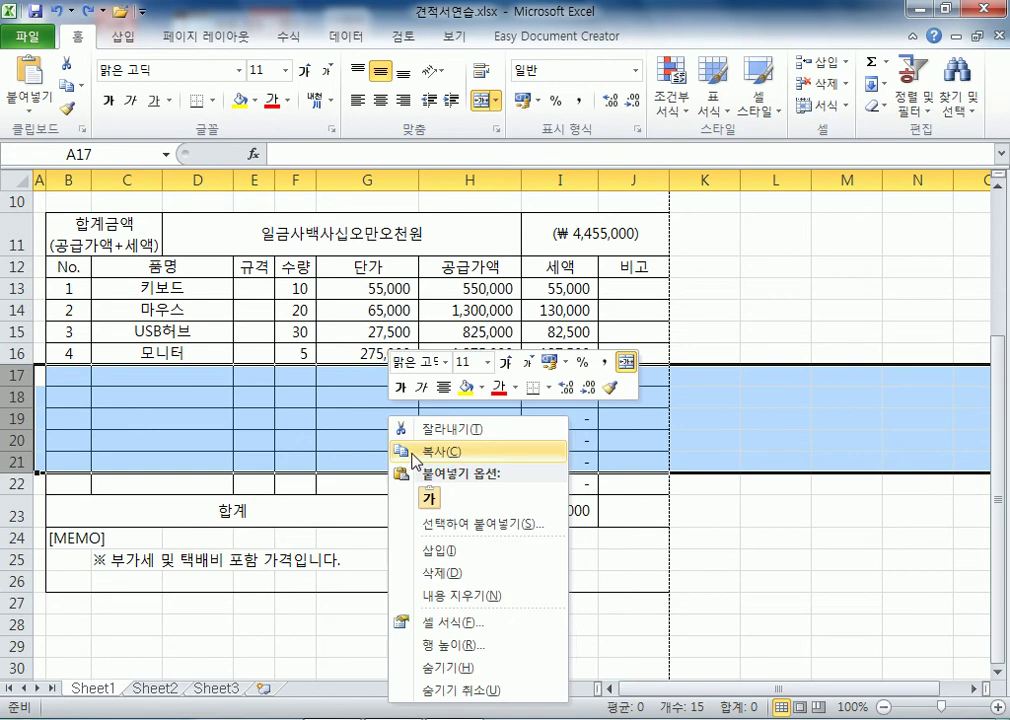
pyautogui.rightClick(15, 375)
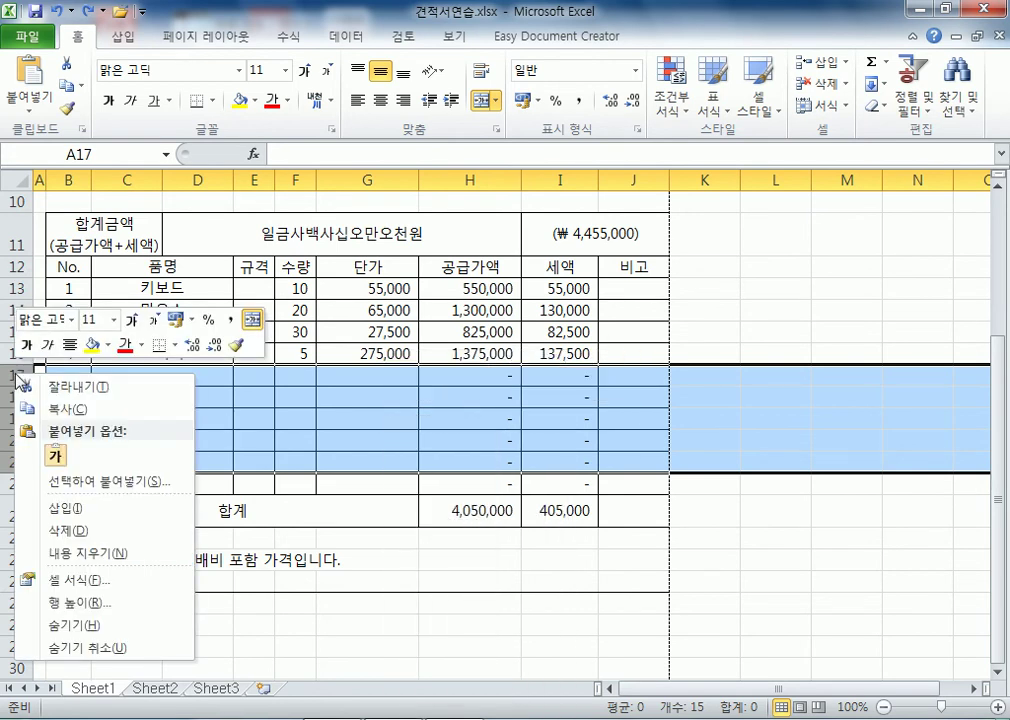
pyautogui.rightClick(467, 409)
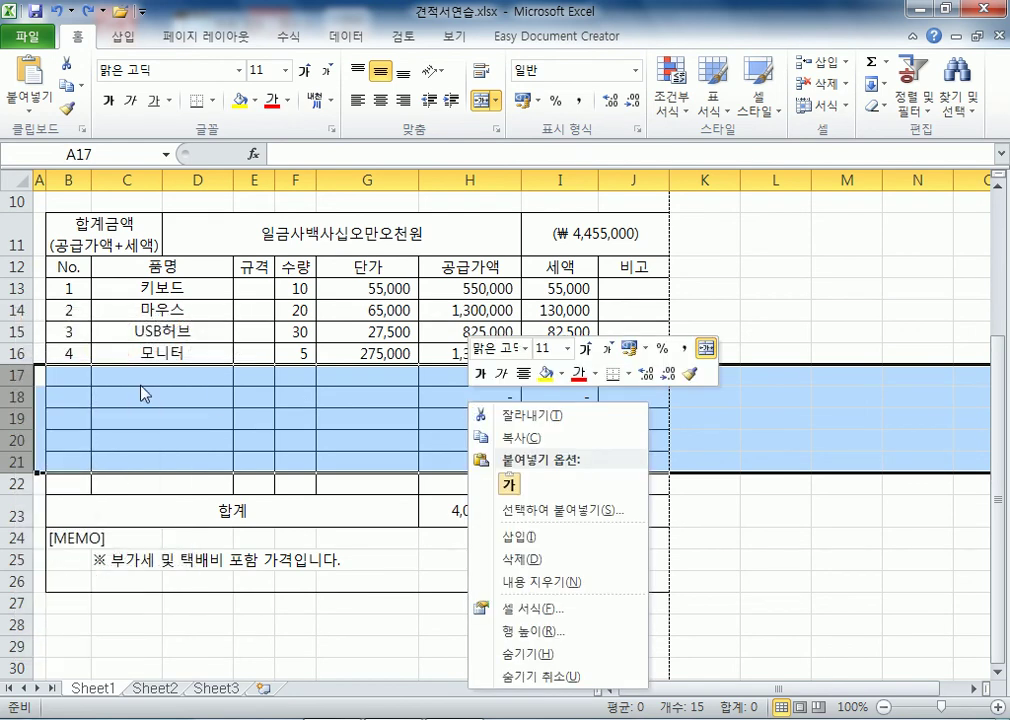
pyautogui.click(10, 374)
pyautogui.moveTo(12, 375); pyautogui.dragTo(16, 462)
pyautogui.rightClick(8, 377)
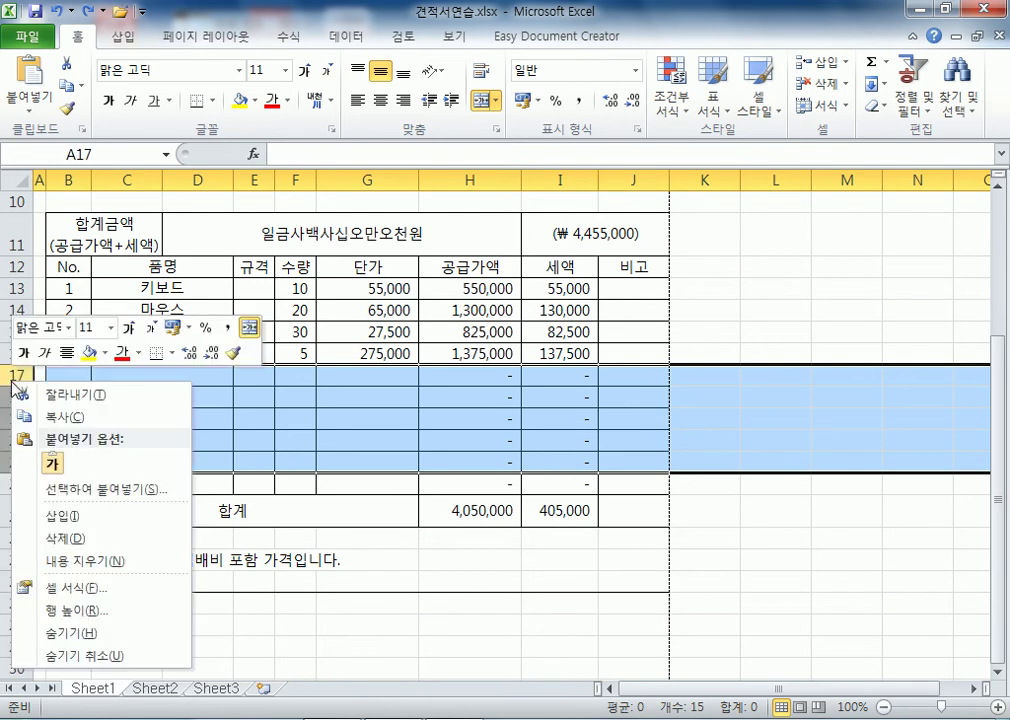
pyautogui.click(78, 515)
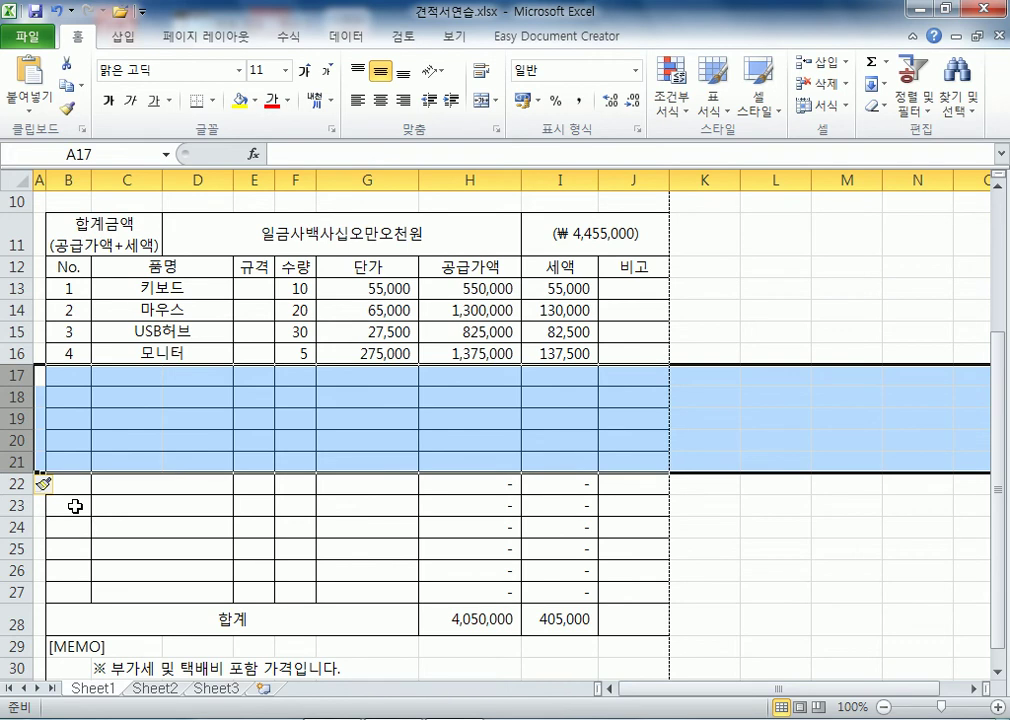
# Compare the product name, quantity, unit price and supply amount cells of inserted rows 17 to 21 with the existing rows below
pyautogui.click(140, 486)
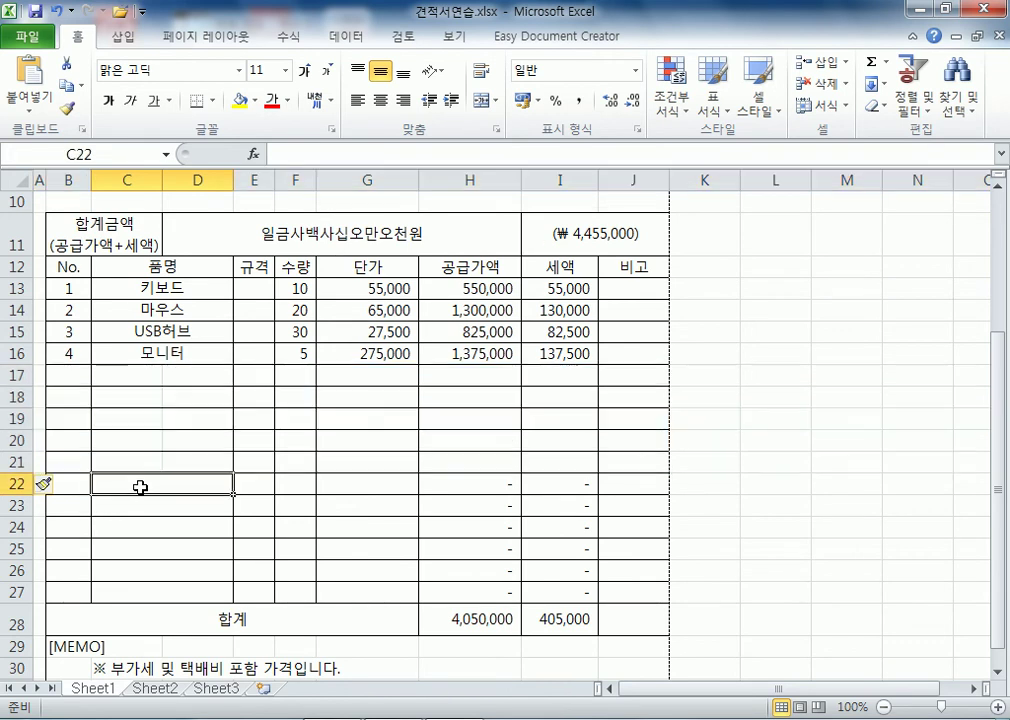
pyautogui.click(142, 376)
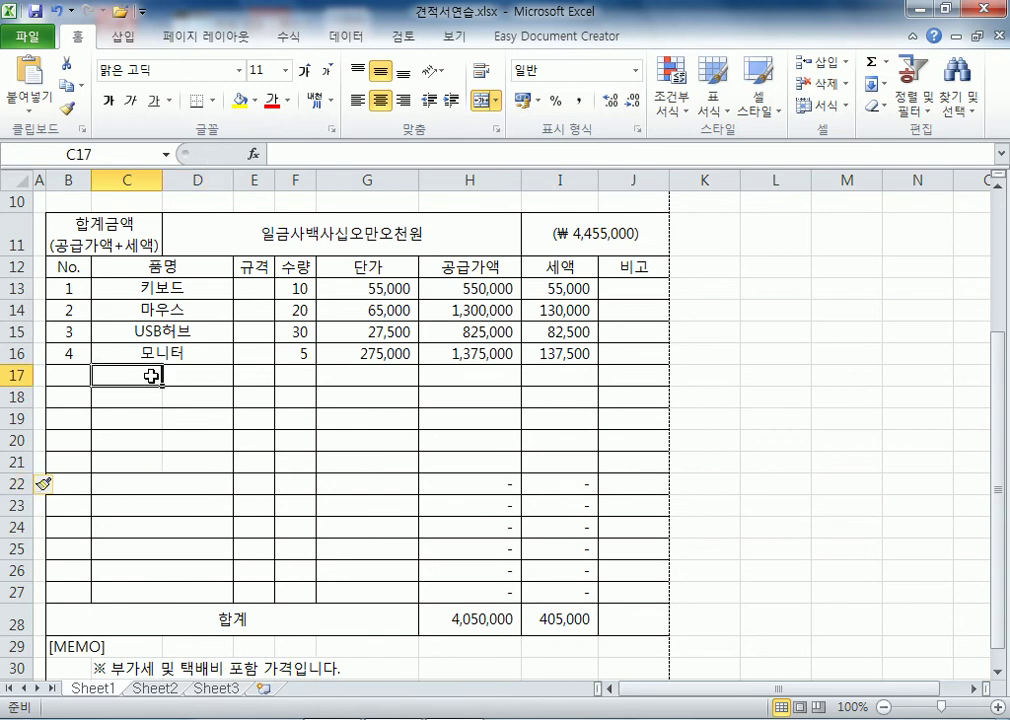
pyautogui.moveTo(140, 395); pyautogui.dragTo(198, 465)
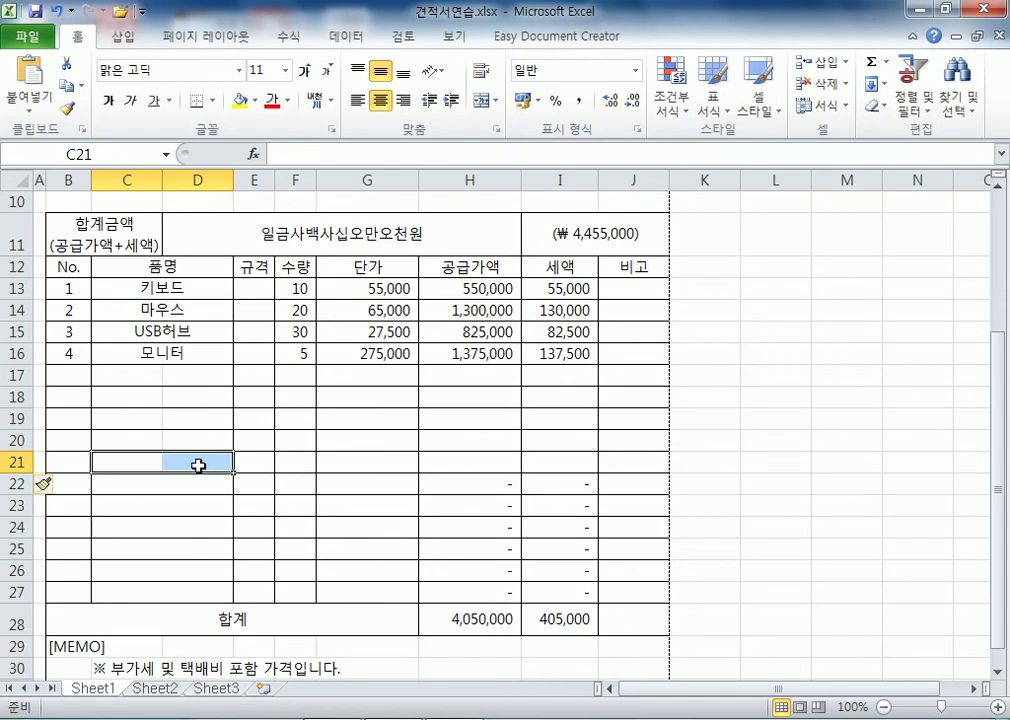
pyautogui.click(294, 445)
pyautogui.click(289, 399)
pyautogui.click(288, 358)
pyautogui.click(334, 372)
pyautogui.press('Left')
pyautogui.click(487, 422)
pyautogui.click(475, 377)
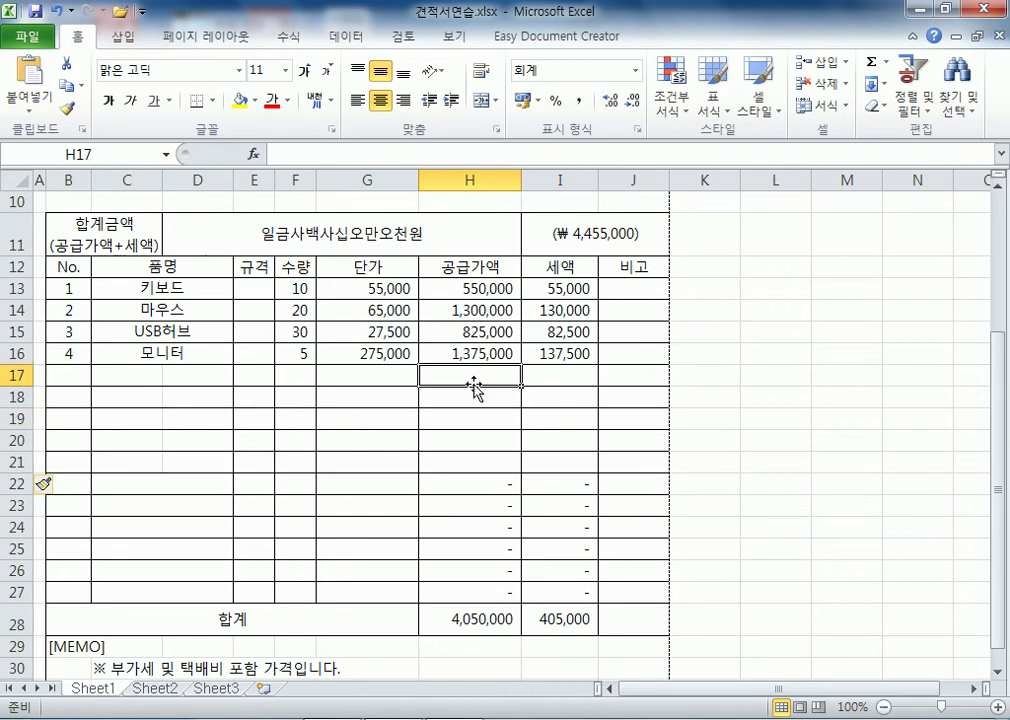
pyautogui.click(491, 398)
pyautogui.click(486, 440)
pyautogui.click(483, 481)
pyautogui.click(383, 506)
pyautogui.click(424, 528)
pyautogui.click(160, 505)
pyautogui.click(465, 548)
pyautogui.click(176, 513)
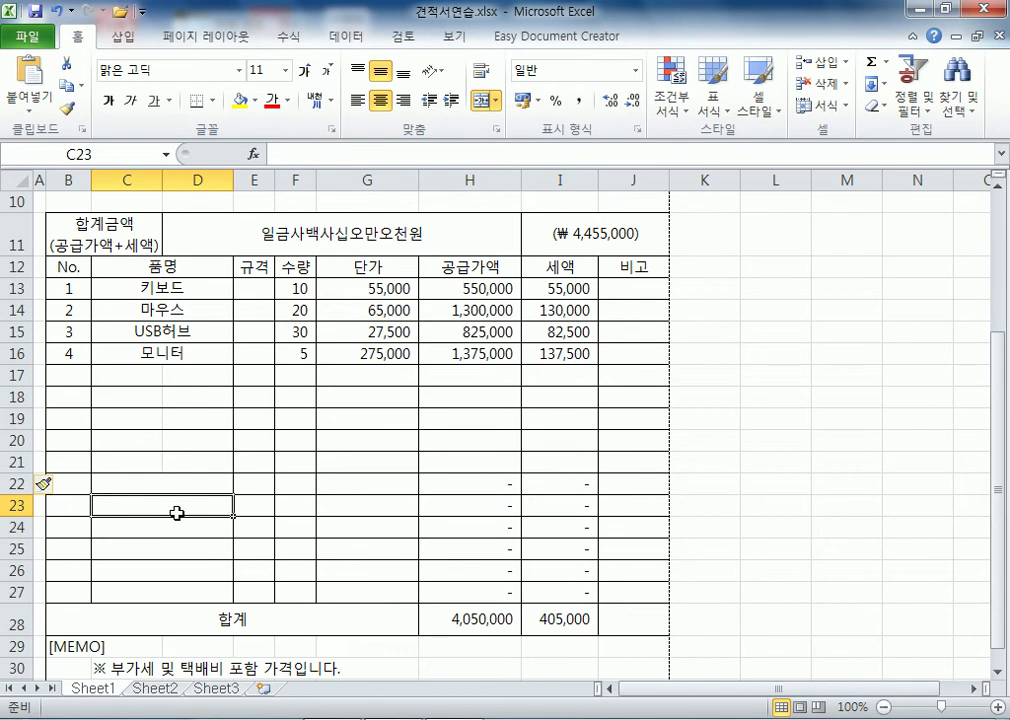
# Try filling the numbering formula from B16 down to row 27 and the H16:I16 formulas down to row 23, and undo both fills
pyautogui.click(76, 350)
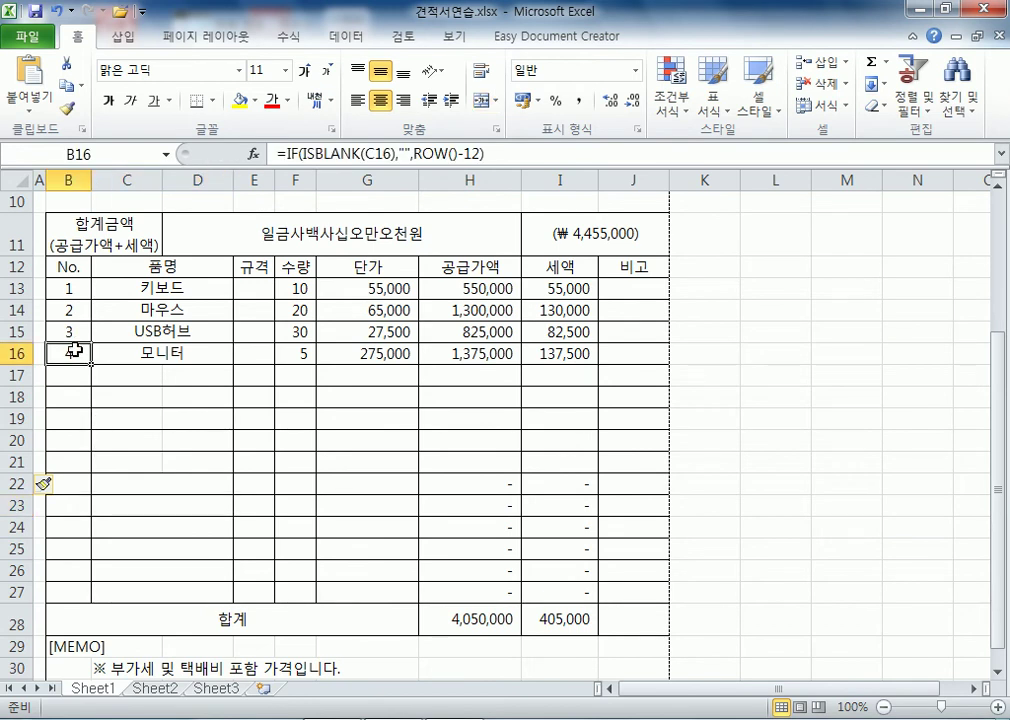
pyautogui.click(79, 375)
pyautogui.click(79, 396)
pyautogui.click(79, 417)
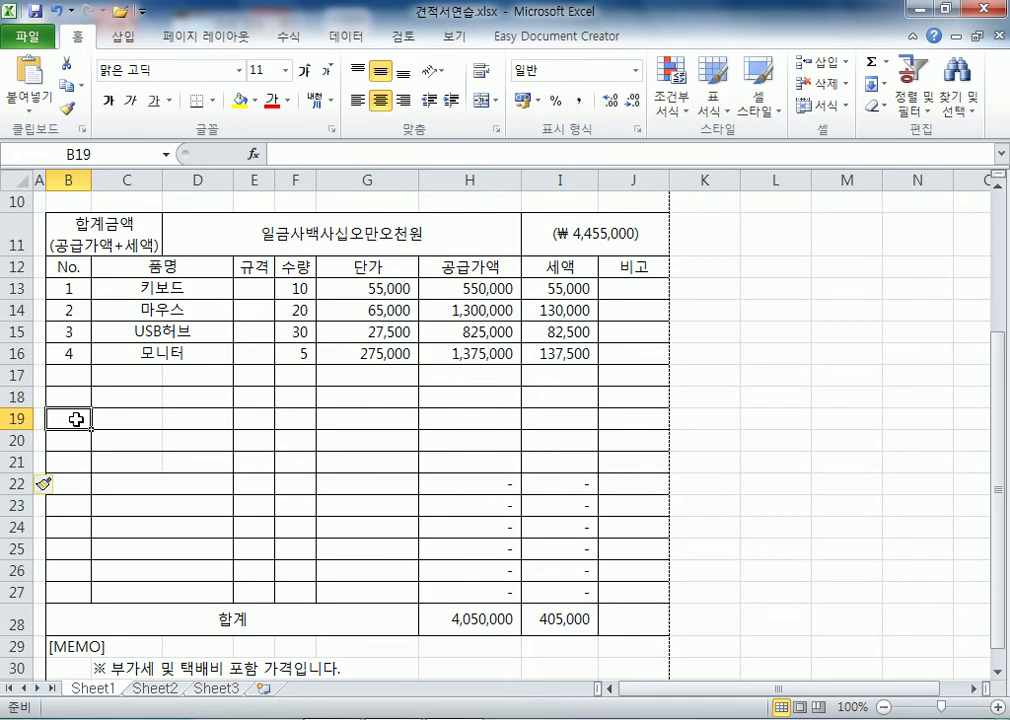
pyautogui.click(74, 350)
pyautogui.moveTo(90, 365); pyautogui.dragTo(97, 598)
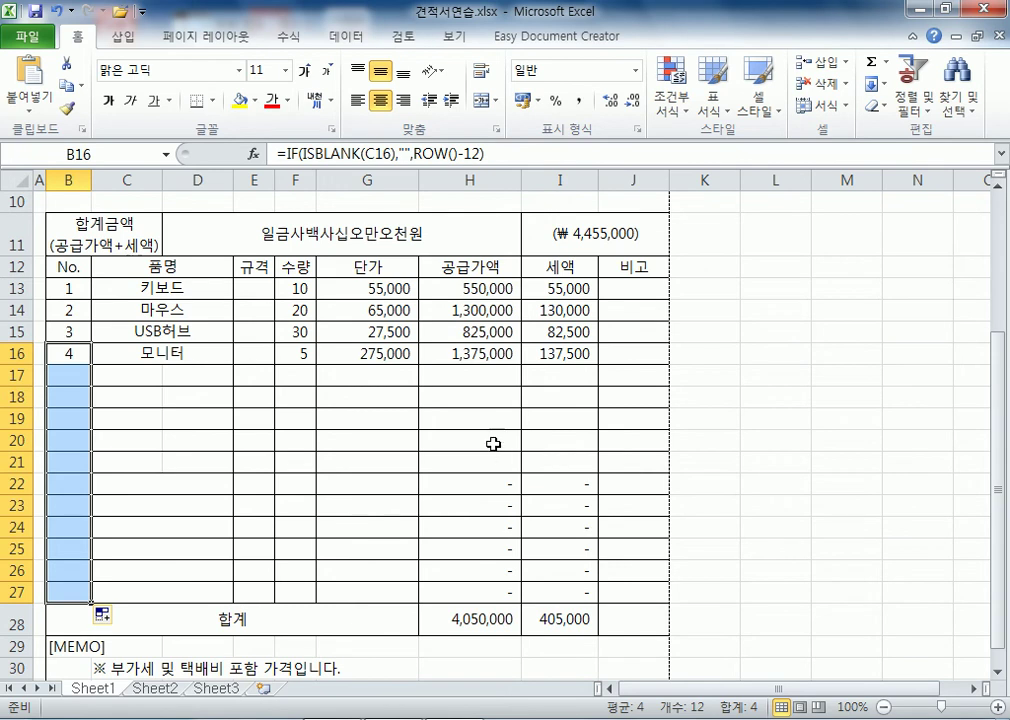
pyautogui.moveTo(470, 356); pyautogui.dragTo(600, 512)
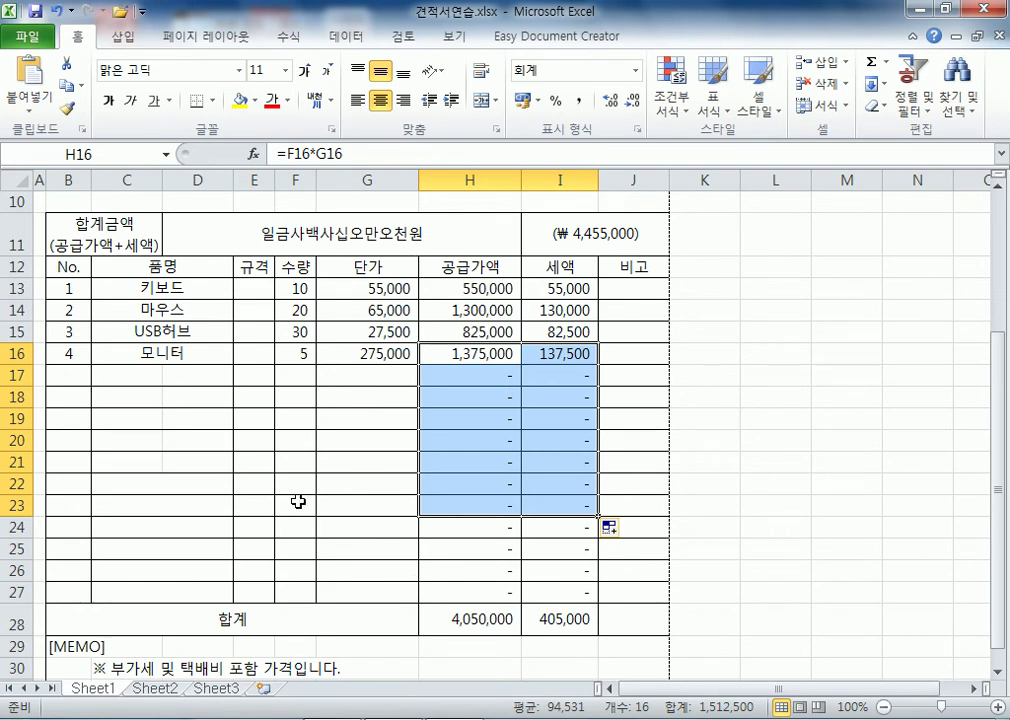
pyautogui.hotkey('ctrl', 'z')
pyautogui.hotkey('ctrl', 'z')
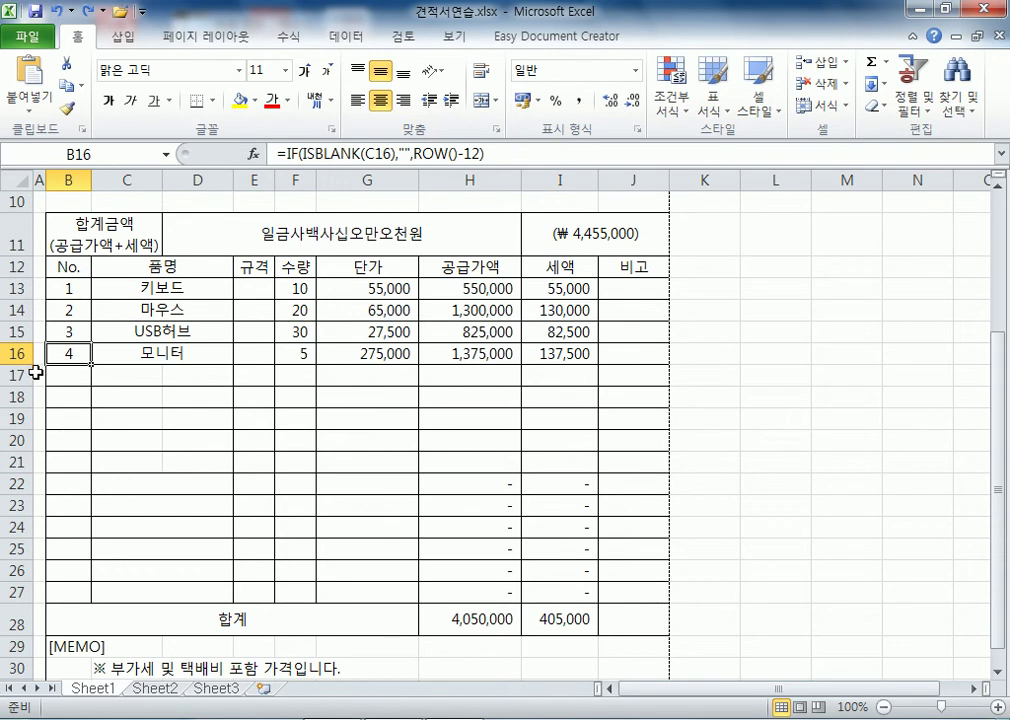
# Check the No. cells of inserted rows 17 to 21 and whether C17 and D17 are merged for the product name
pyautogui.click(67, 374)
pyautogui.click(69, 395)
pyautogui.click(70, 417)
pyautogui.click(72, 439)
pyautogui.click(74, 460)
pyautogui.moveTo(18, 375); pyautogui.dragTo(45, 435)
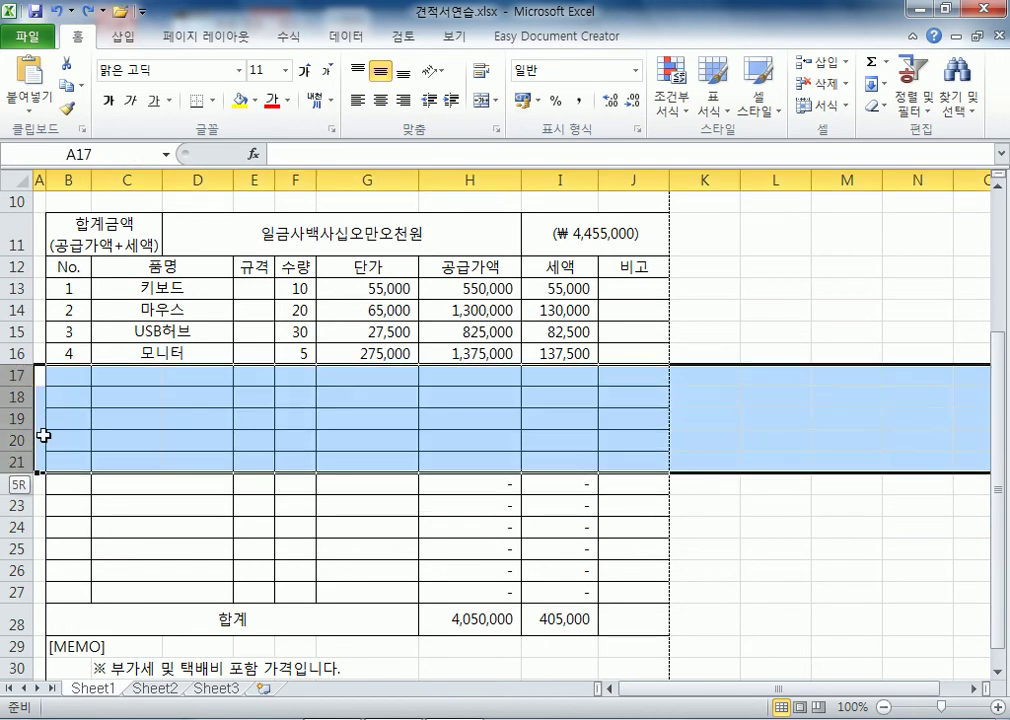
pyautogui.click(79, 374)
pyautogui.press('Right')
pyautogui.press('Right')
pyautogui.press('Left')
pyautogui.press('Right')
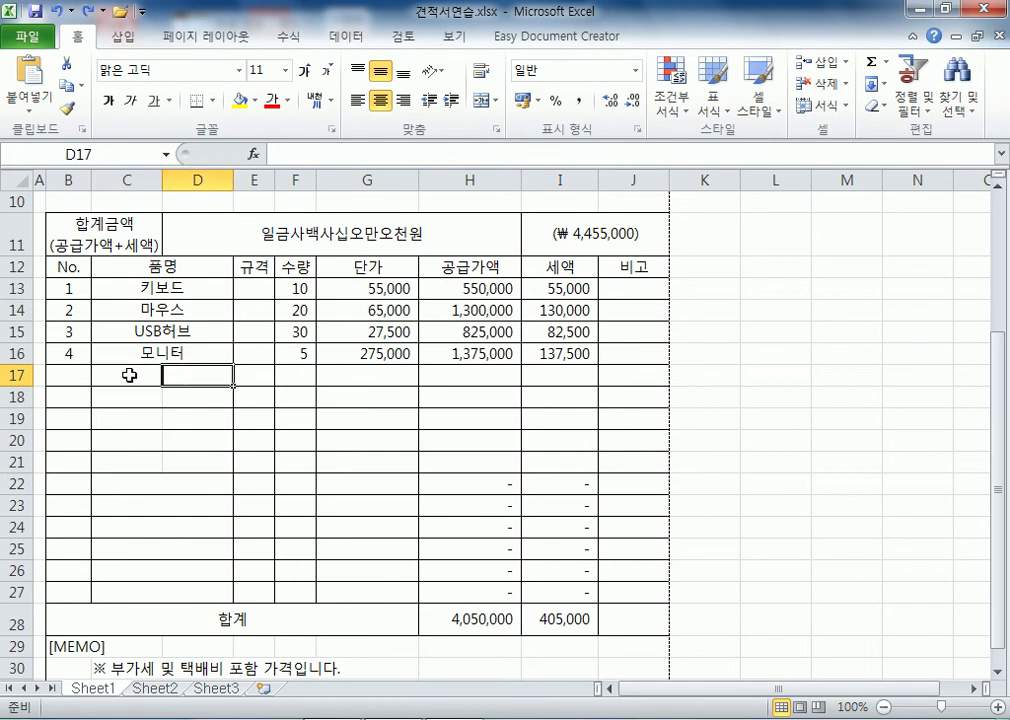
pyautogui.press('Left')
pyautogui.press('Right')
pyautogui.press('Left')
pyautogui.press('Right')
pyautogui.moveTo(147, 382); pyautogui.dragTo(196, 380)
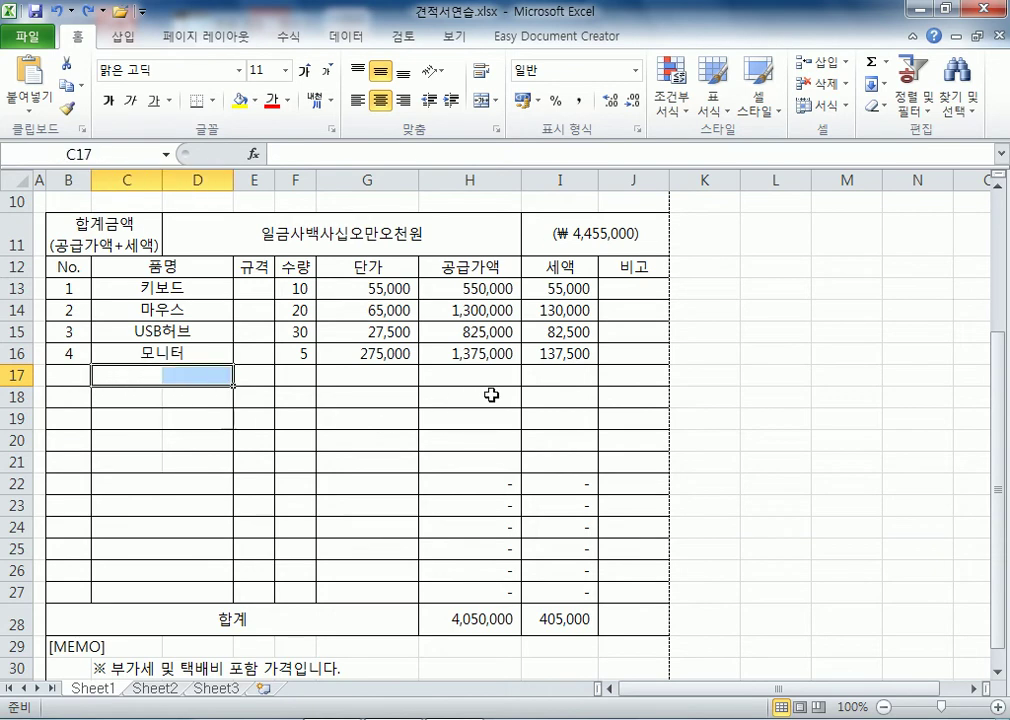
# Fill the supply amount and tax formulas from H16:I16 down to row 21
pyautogui.click(485, 487)
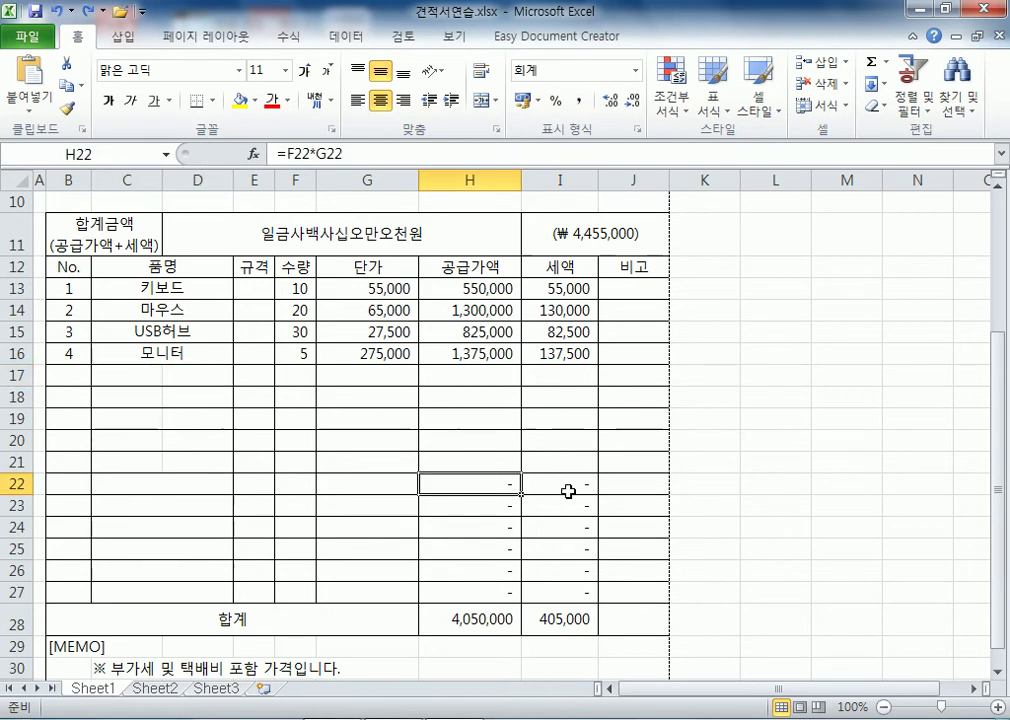
pyautogui.click(468, 380)
pyautogui.click(550, 375)
pyautogui.click(452, 375)
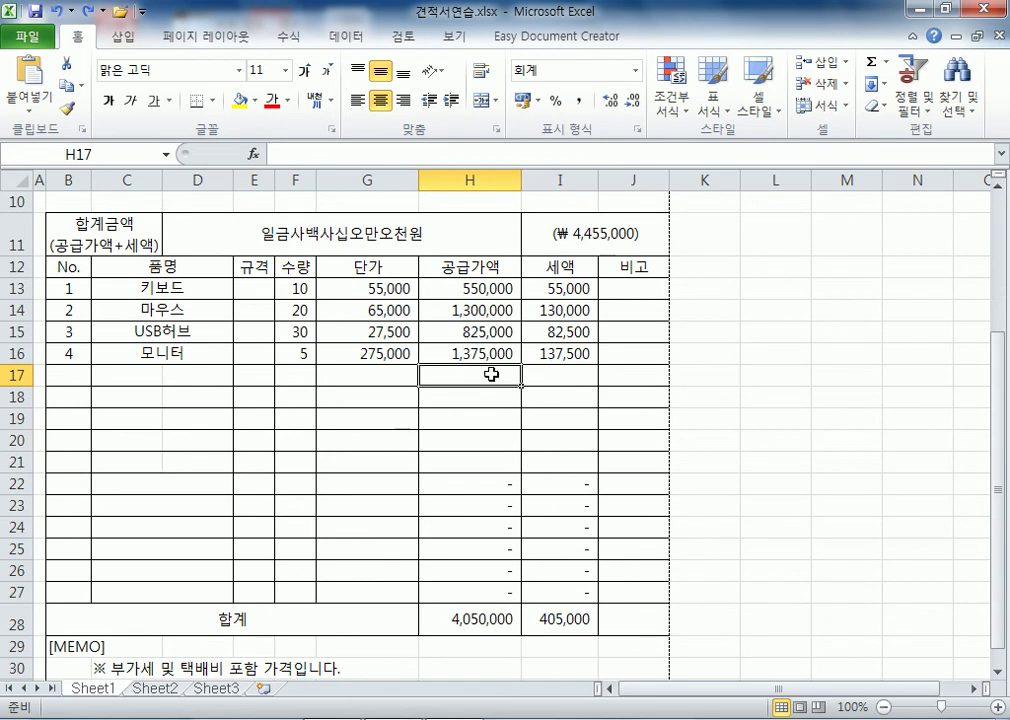
pyautogui.moveTo(478, 350); pyautogui.dragTo(546, 348)
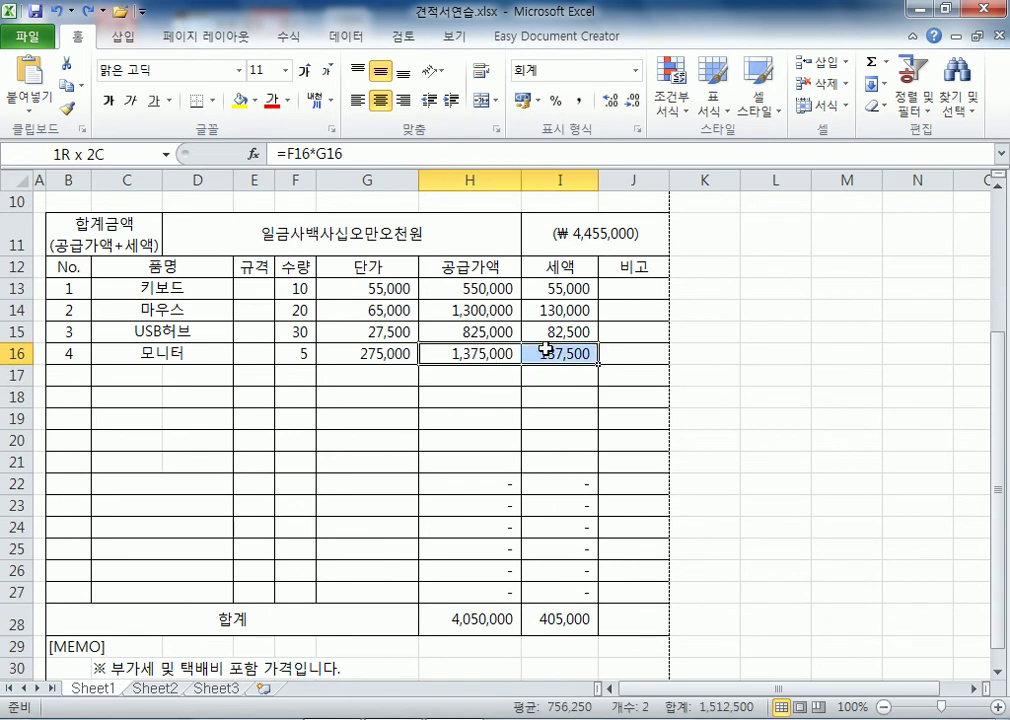
pyautogui.moveTo(598, 362); pyautogui.dragTo(600, 480)
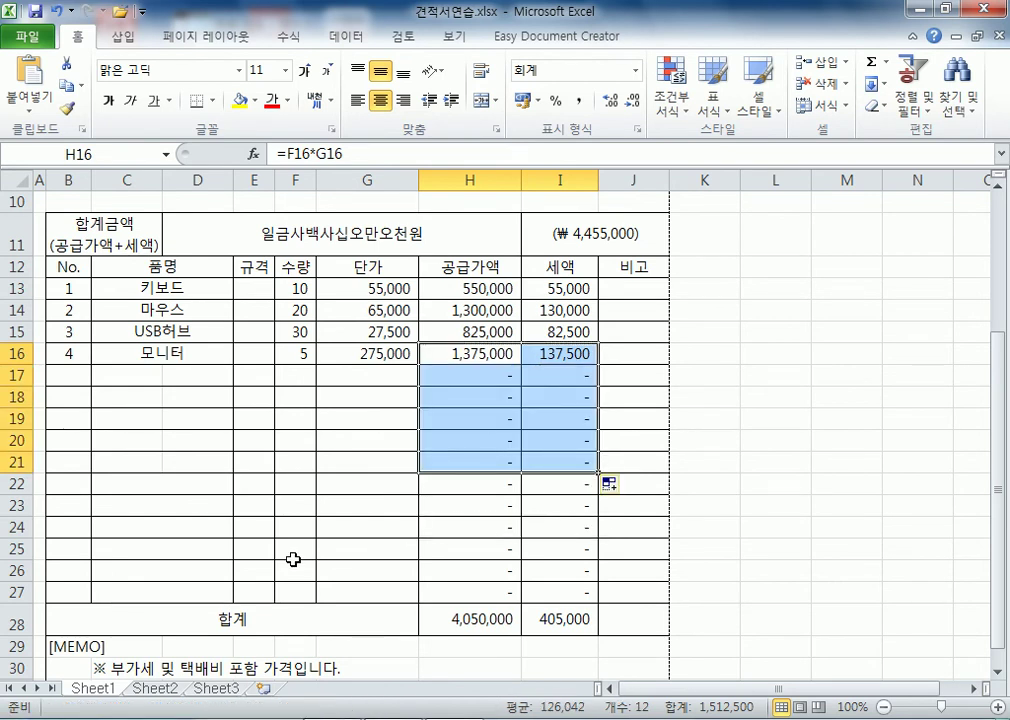
# Fill the automatic numbering formula from B16 down to row 24
pyautogui.click(70, 353)
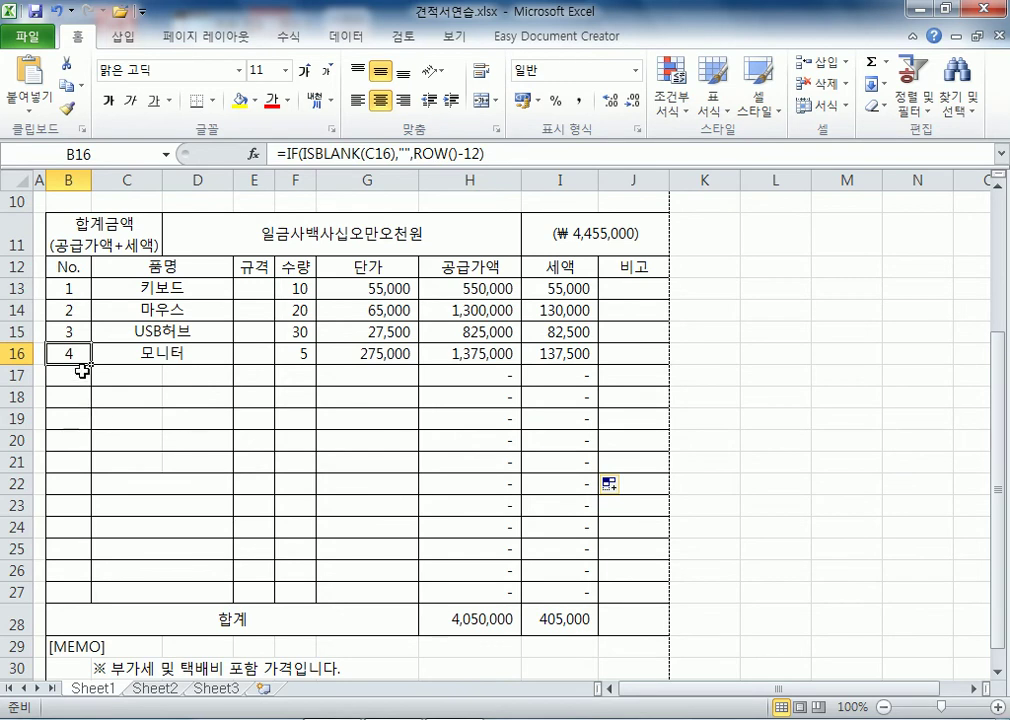
pyautogui.moveTo(91, 366); pyautogui.dragTo(95, 546)
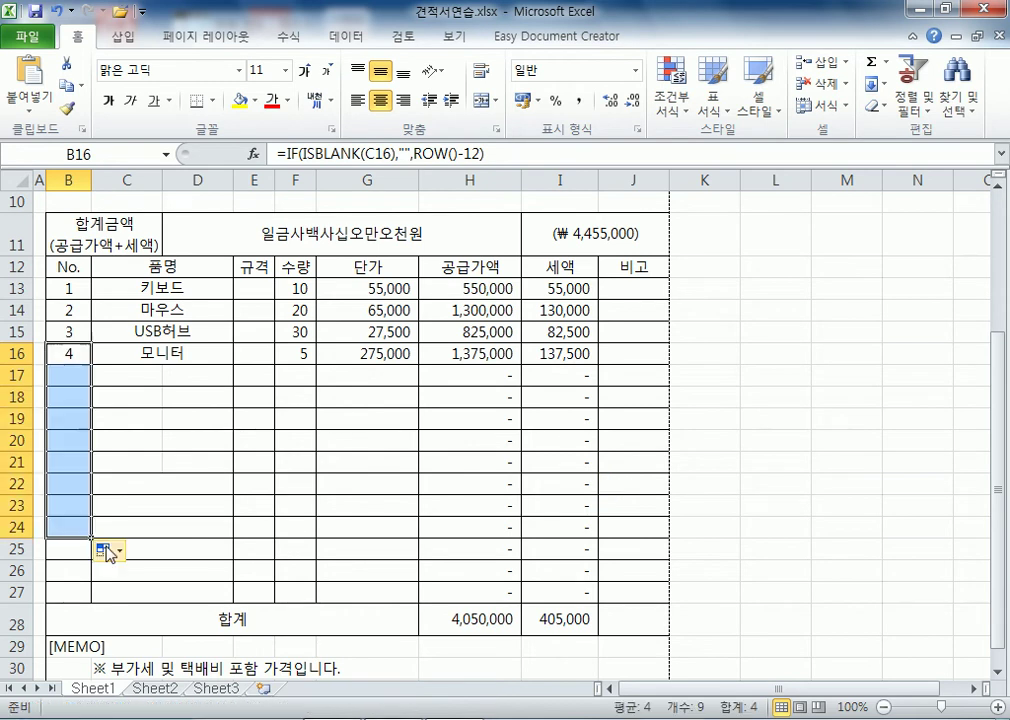
pyautogui.click(237, 504)
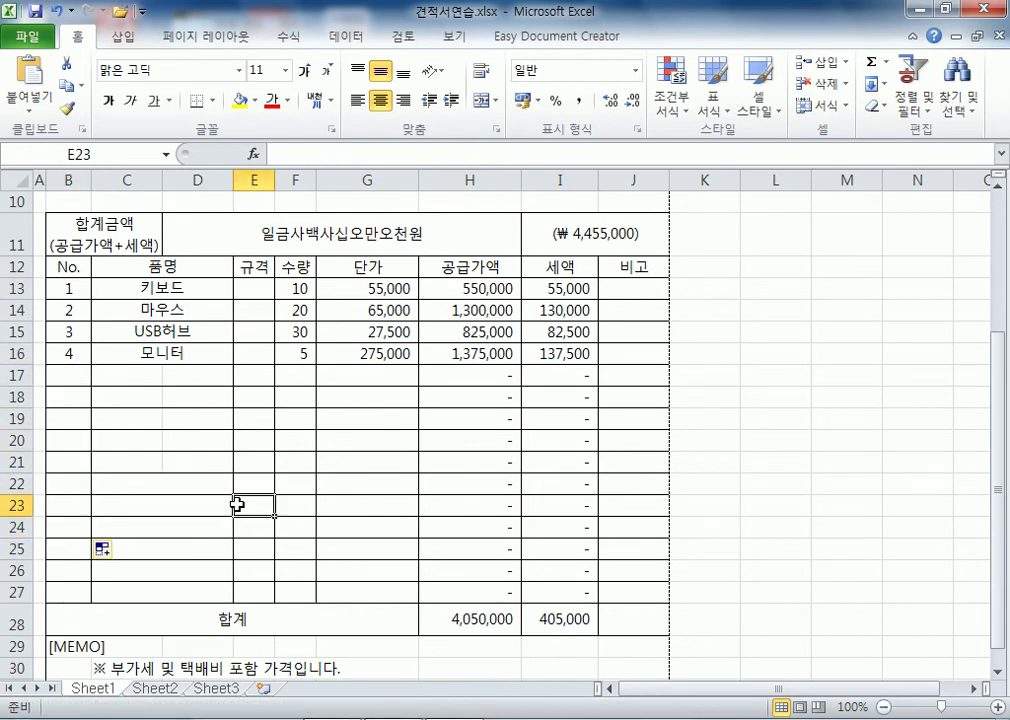
# Compare the merging and formatting of the product name, quantity and unit price cells in row 17 with row 16
pyautogui.moveTo(127, 380); pyautogui.dragTo(200, 377)
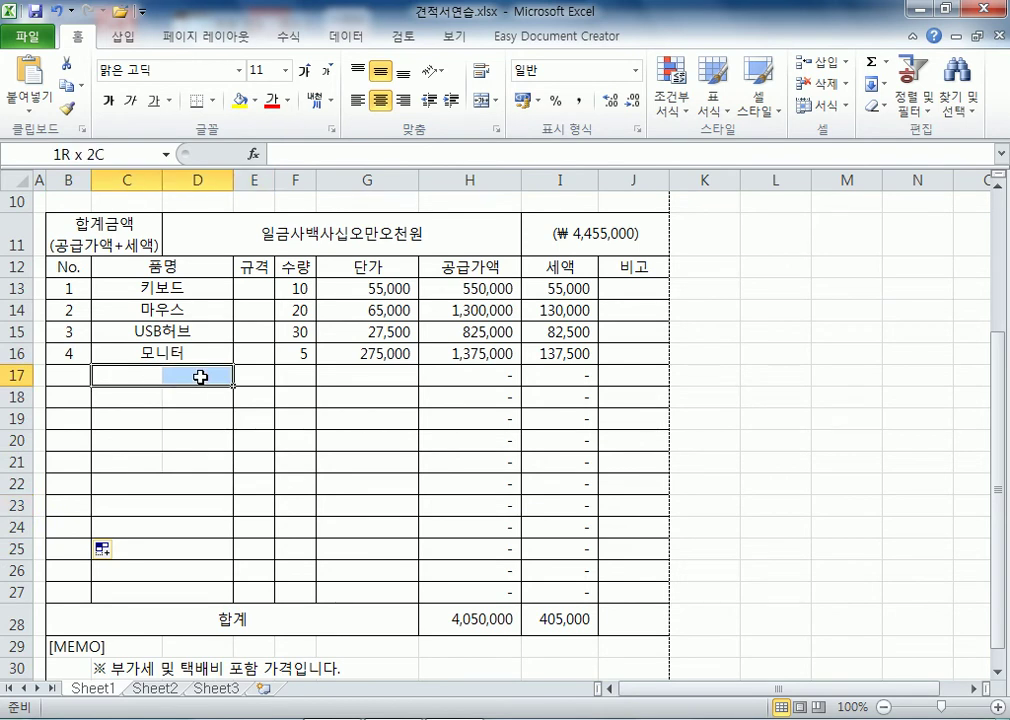
pyautogui.moveTo(200, 376); pyautogui.dragTo(200, 376)
pyautogui.click(290, 354)
pyautogui.click(283, 375)
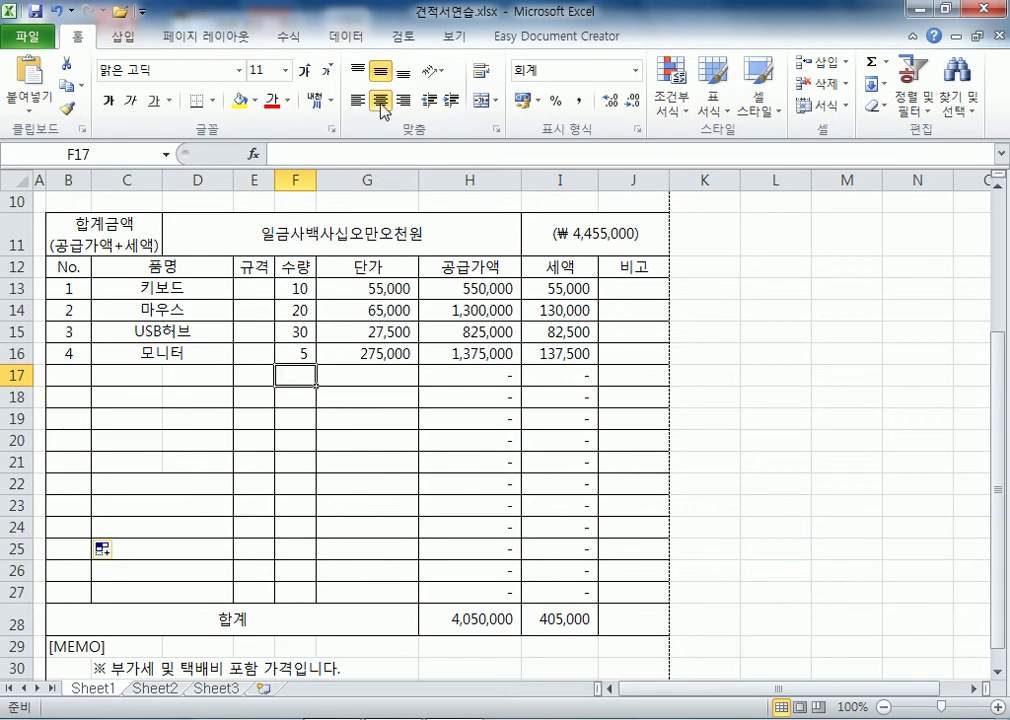
pyautogui.click(286, 354)
pyautogui.click(298, 378)
pyautogui.click(388, 372)
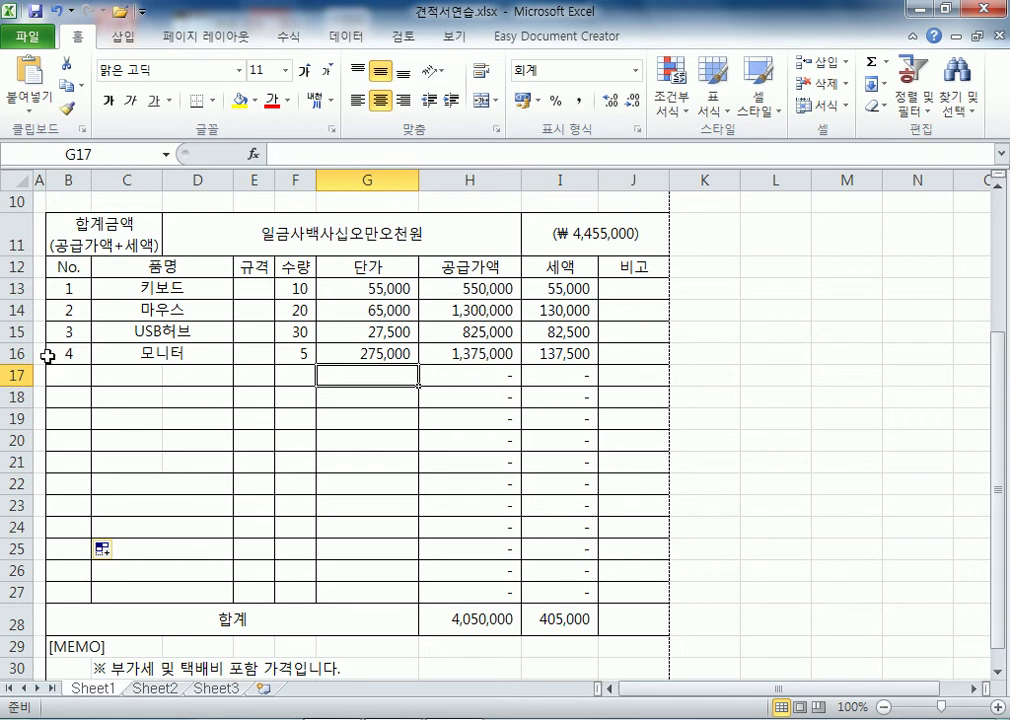
# Copy the formatting of row 15 onto rows 17 to 22 with Format Painter
pyautogui.click(14, 354)
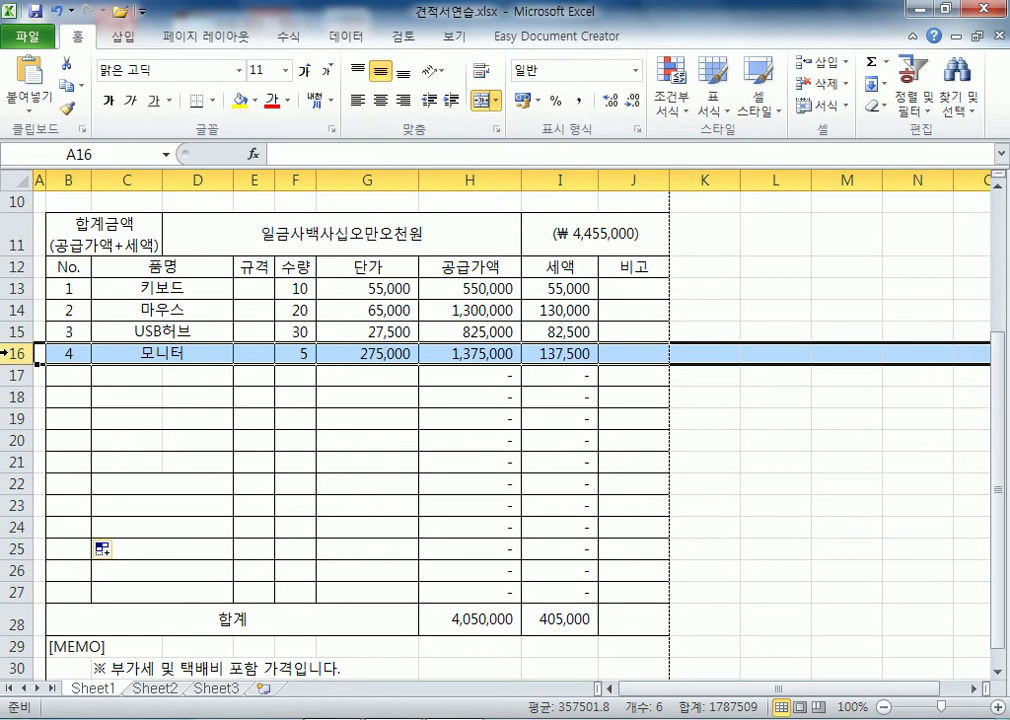
pyautogui.click(66, 108)
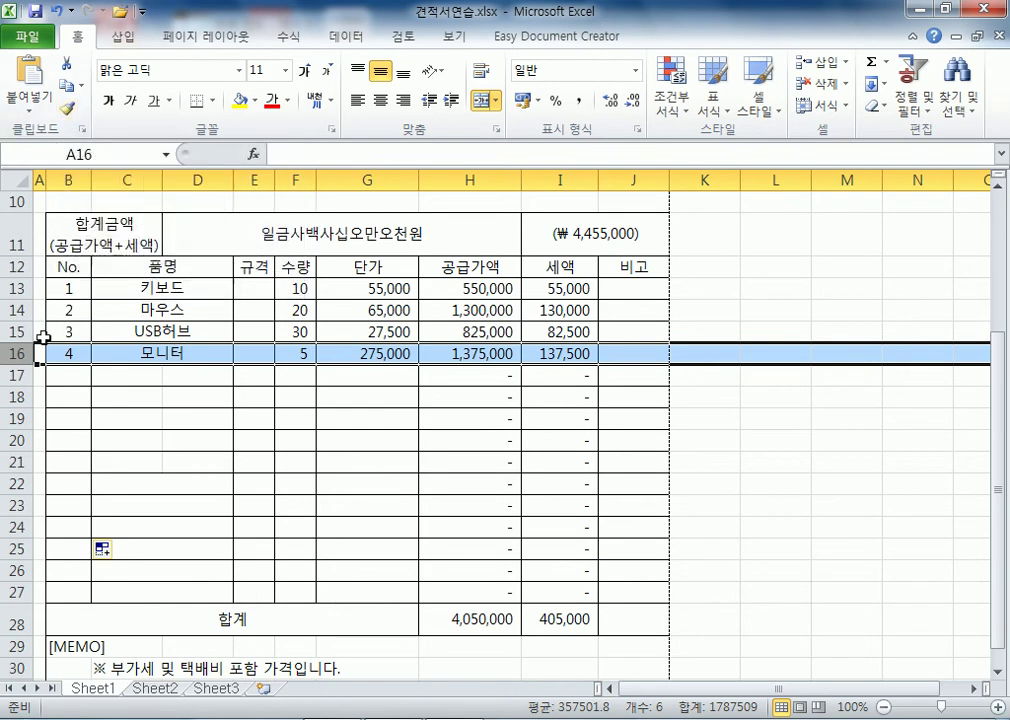
pyautogui.click(16, 288)
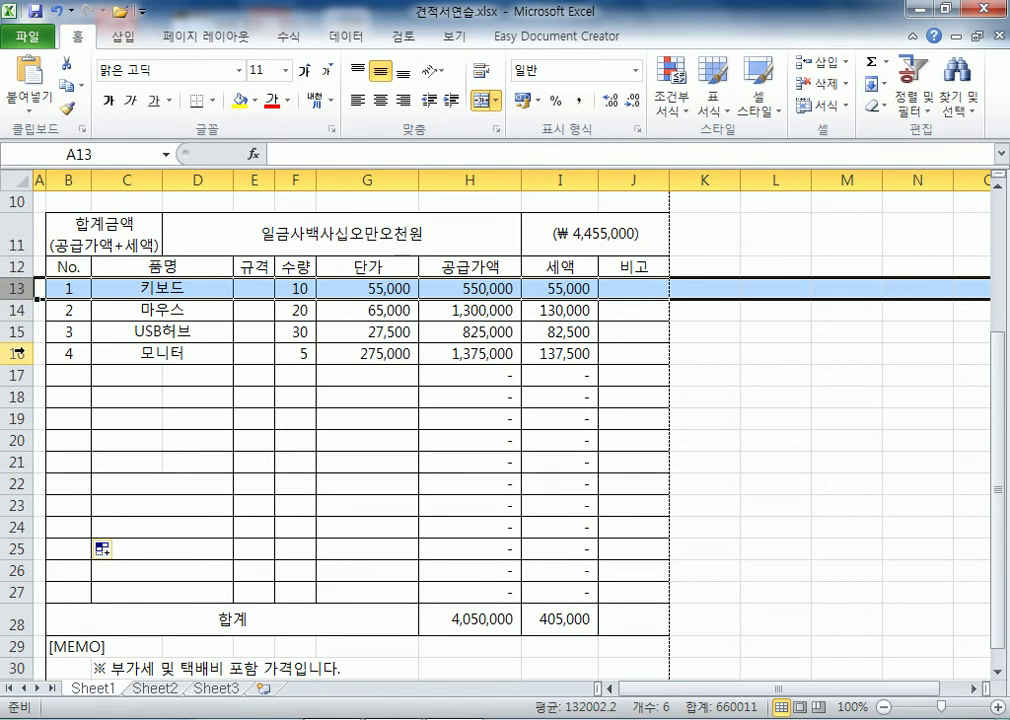
pyautogui.click(16, 331)
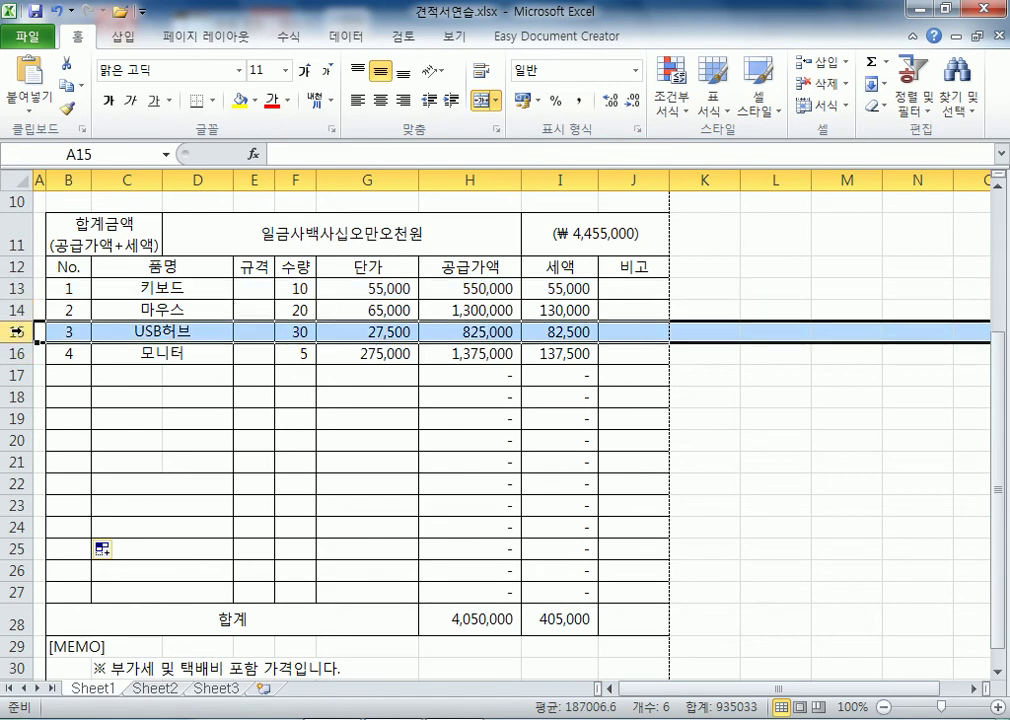
pyautogui.click(67, 110)
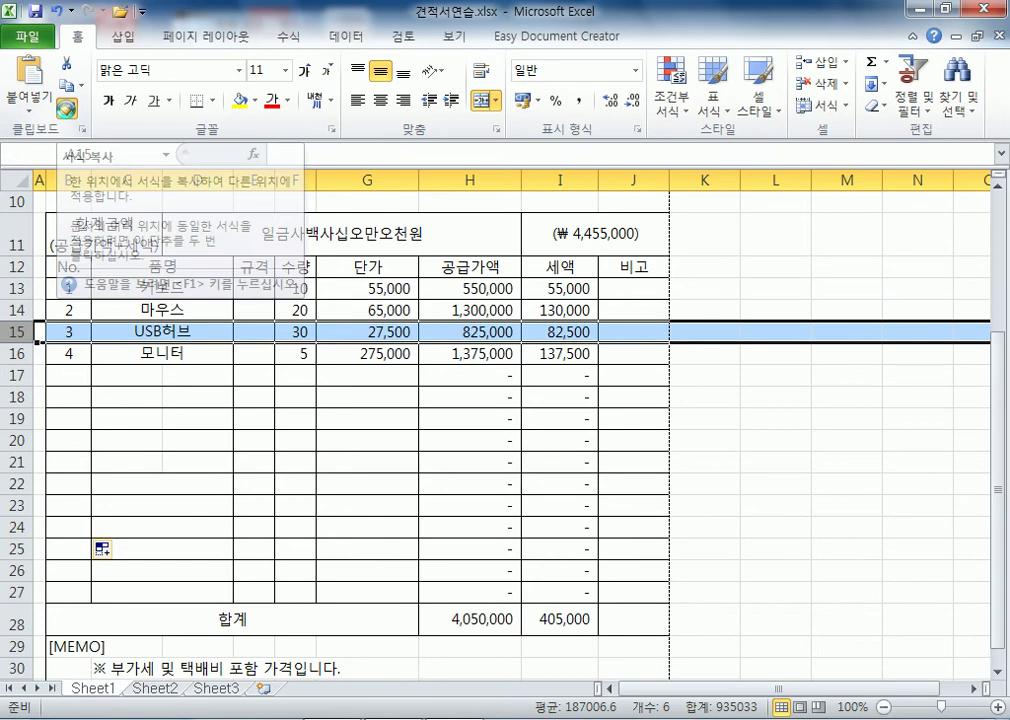
pyautogui.click(17, 375)
pyautogui.moveTo(17, 375); pyautogui.dragTo(18, 483)
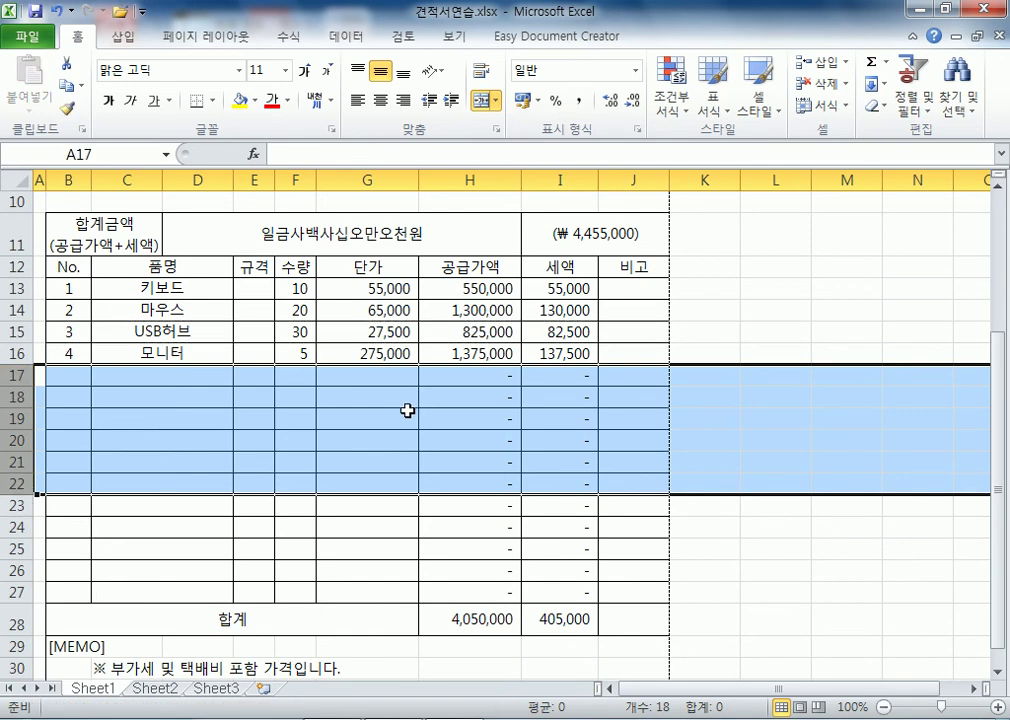
# Delete rows 18 to 22 from the quotation's item table
pyautogui.click(339, 398)
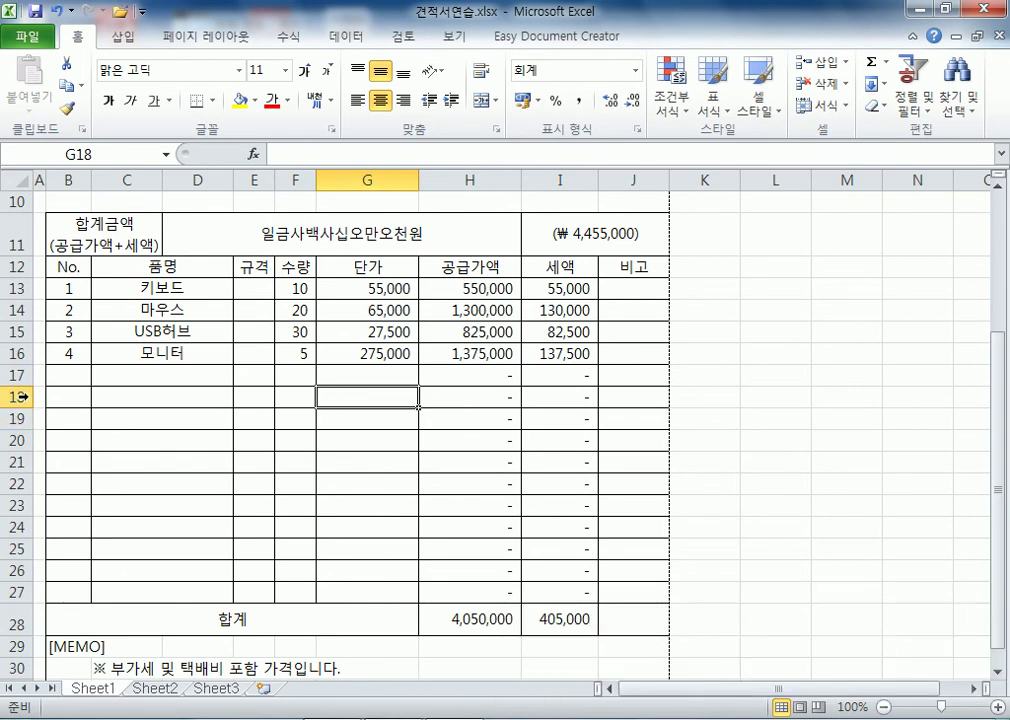
pyautogui.moveTo(20, 397); pyautogui.dragTo(13, 482)
pyautogui.rightClick(13, 482)
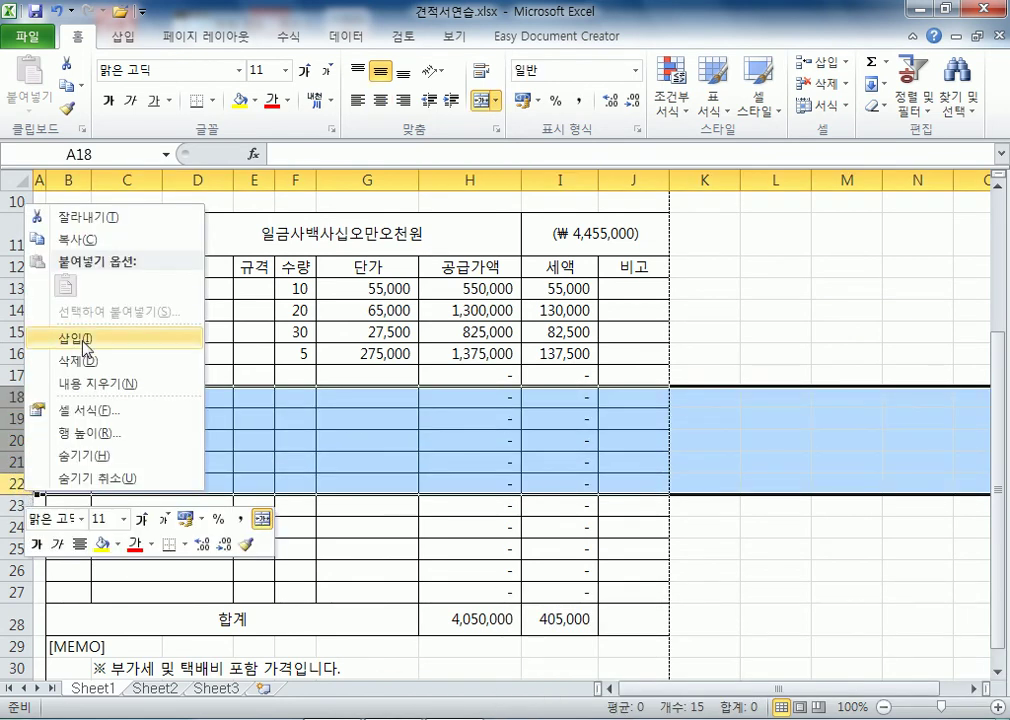
pyautogui.click(87, 362)
pyautogui.click(106, 421)
# Try inserting five blank rows above row 17 twice, undoing each insertion
pyautogui.moveTo(17, 375); pyautogui.dragTo(18, 460)
pyautogui.rightClick(22, 463)
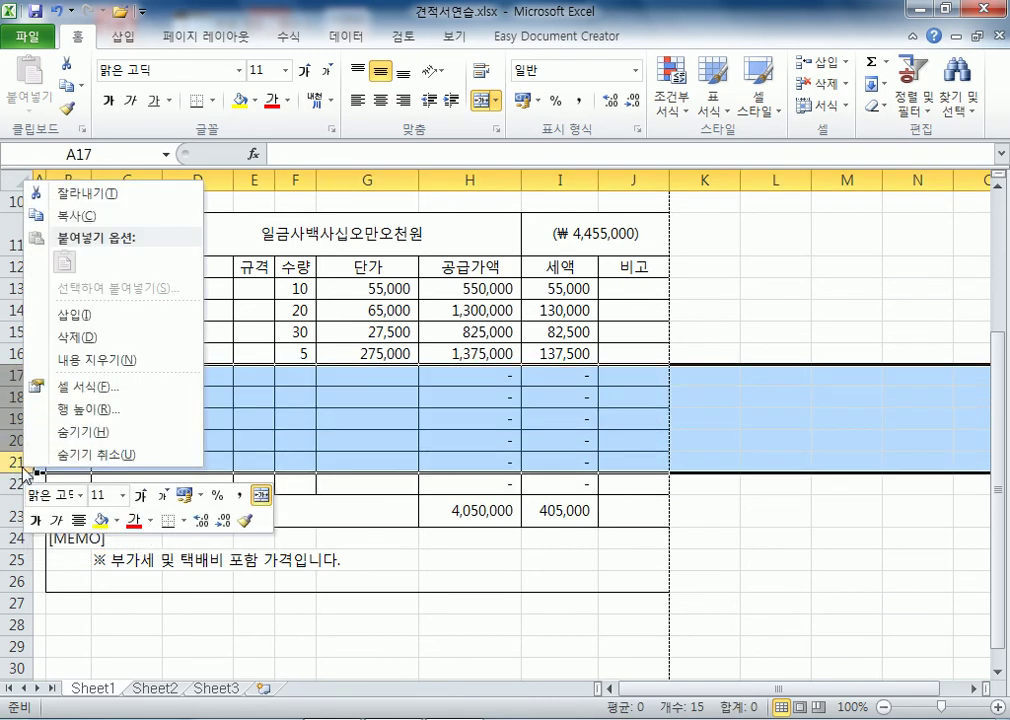
pyautogui.click(75, 314)
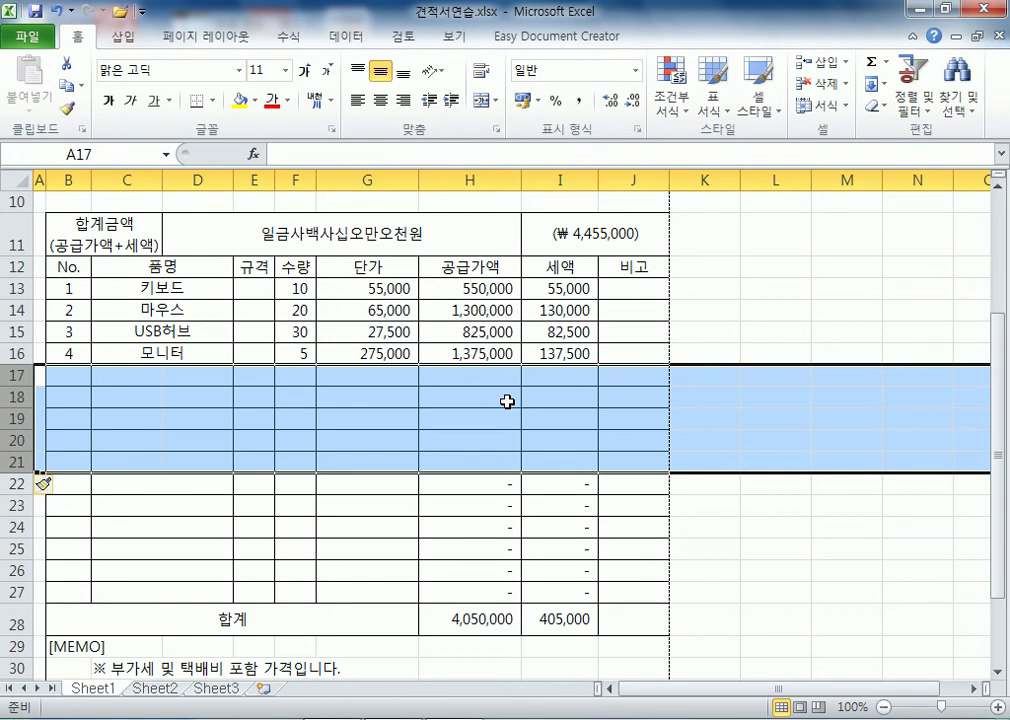
pyautogui.hotkey('ctrl', 'z')
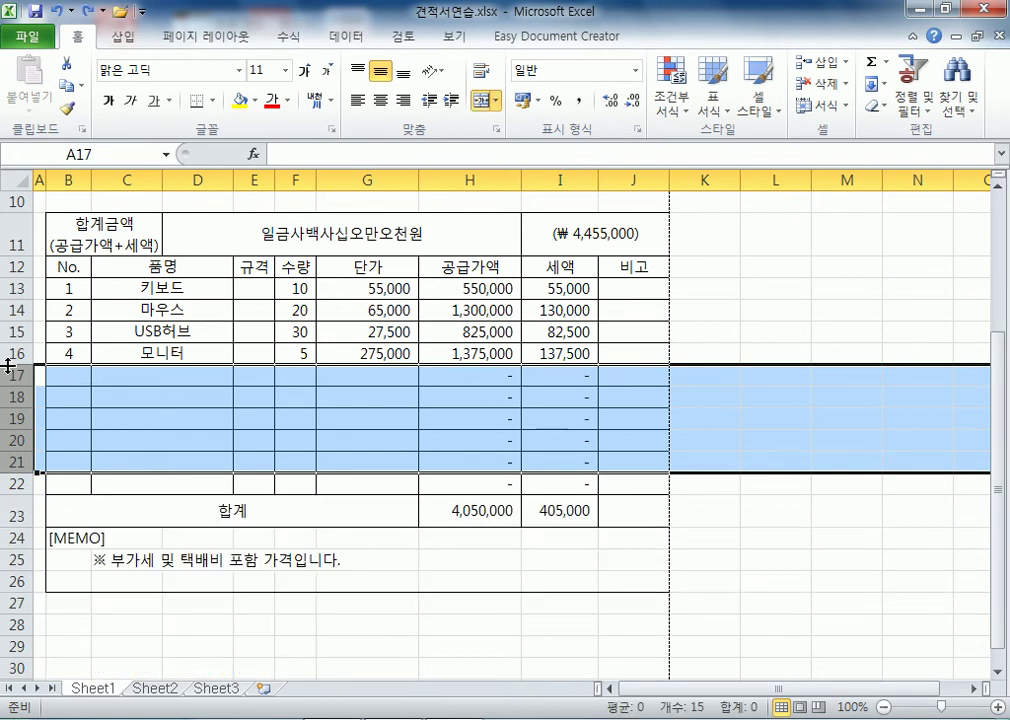
pyautogui.rightClick(16, 460)
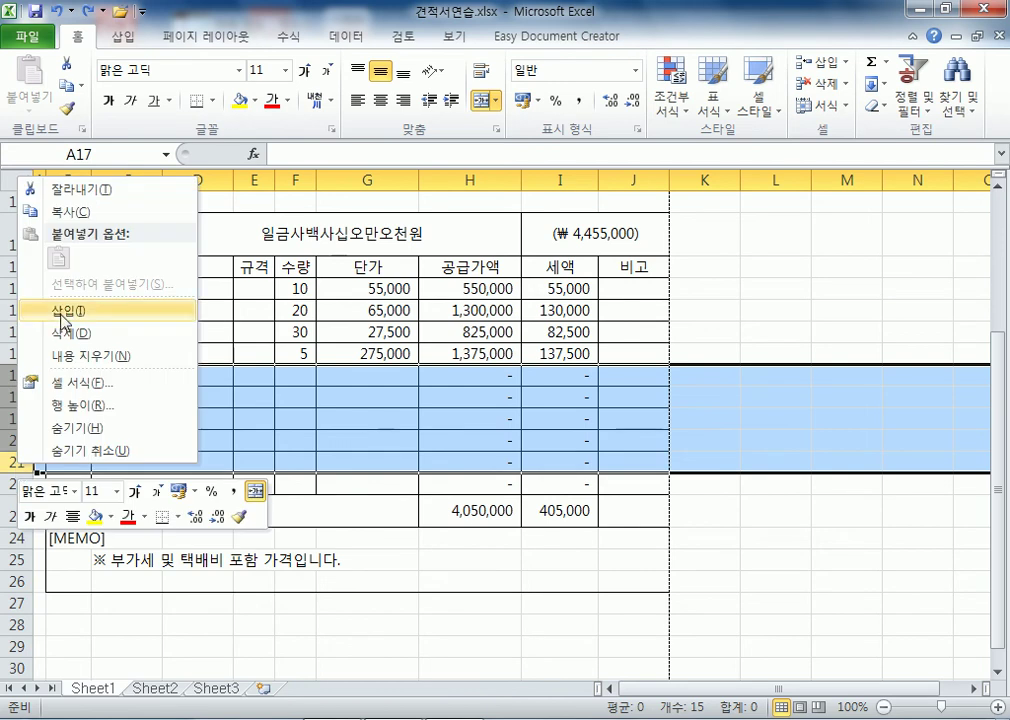
pyautogui.click(68, 311)
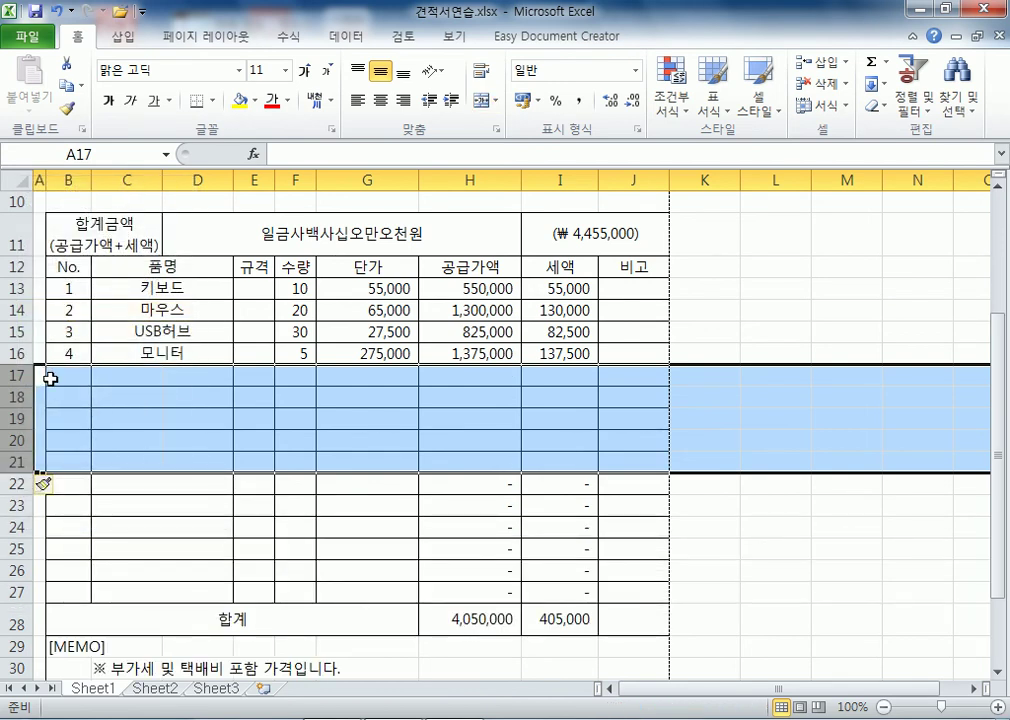
pyautogui.hotkey('ctrl', 'z')
# Copy rows 17 to 21 and insert the copied rows above row 17, ending copy mode
pyautogui.rightClick(16, 374)
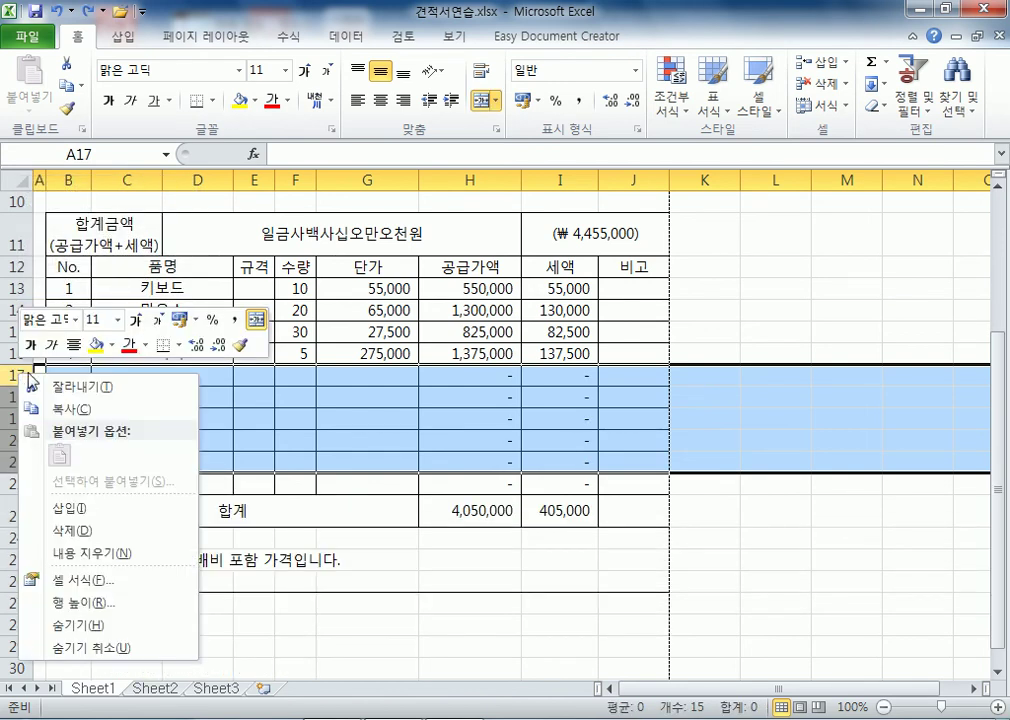
pyautogui.click(69, 410)
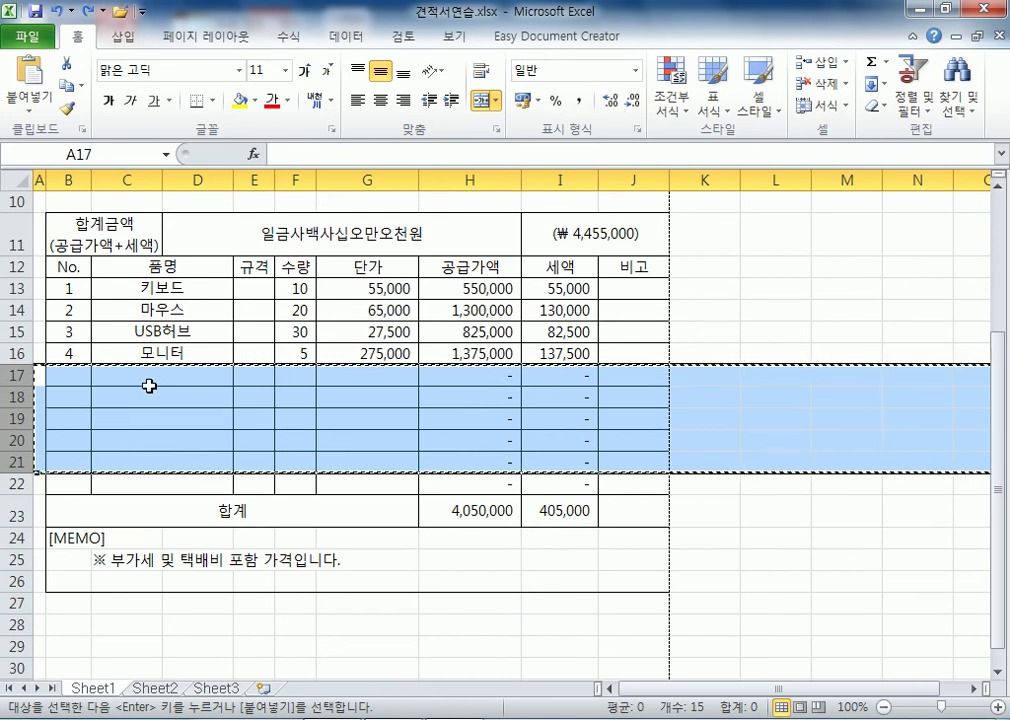
pyautogui.rightClick(20, 377)
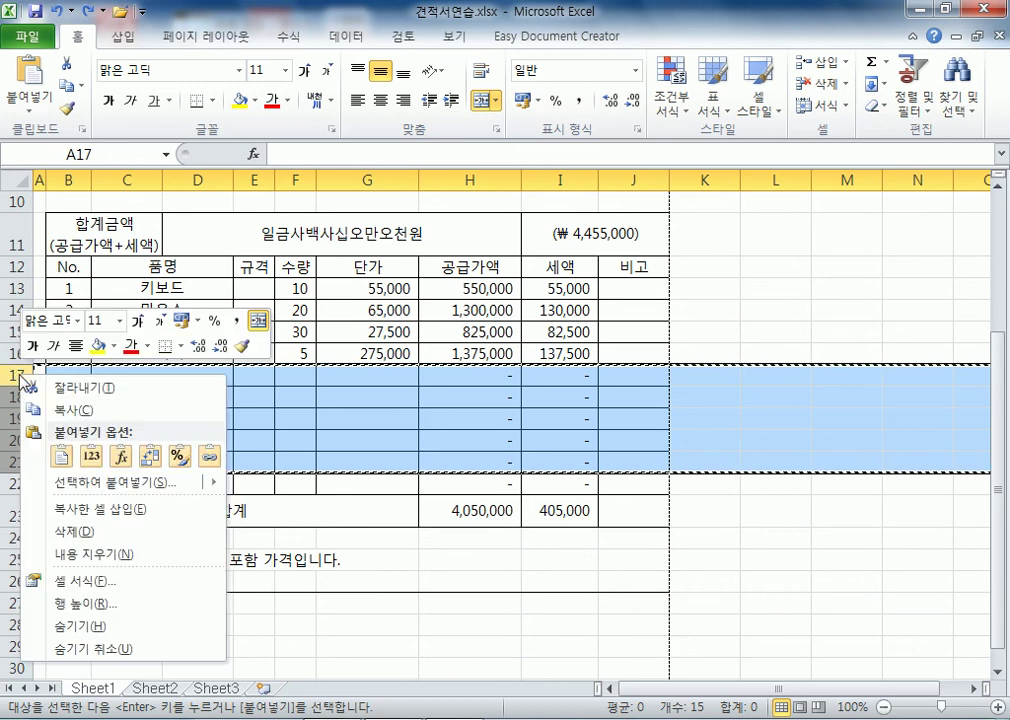
pyautogui.click(82, 512)
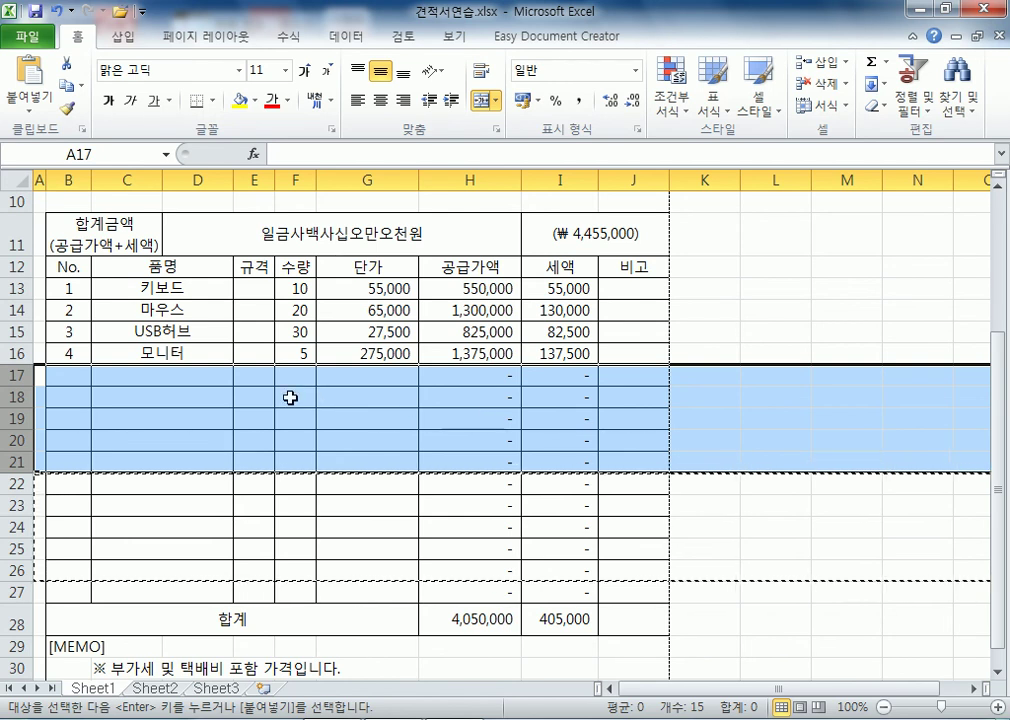
pyautogui.click(89, 445)
pyautogui.press('Escape')
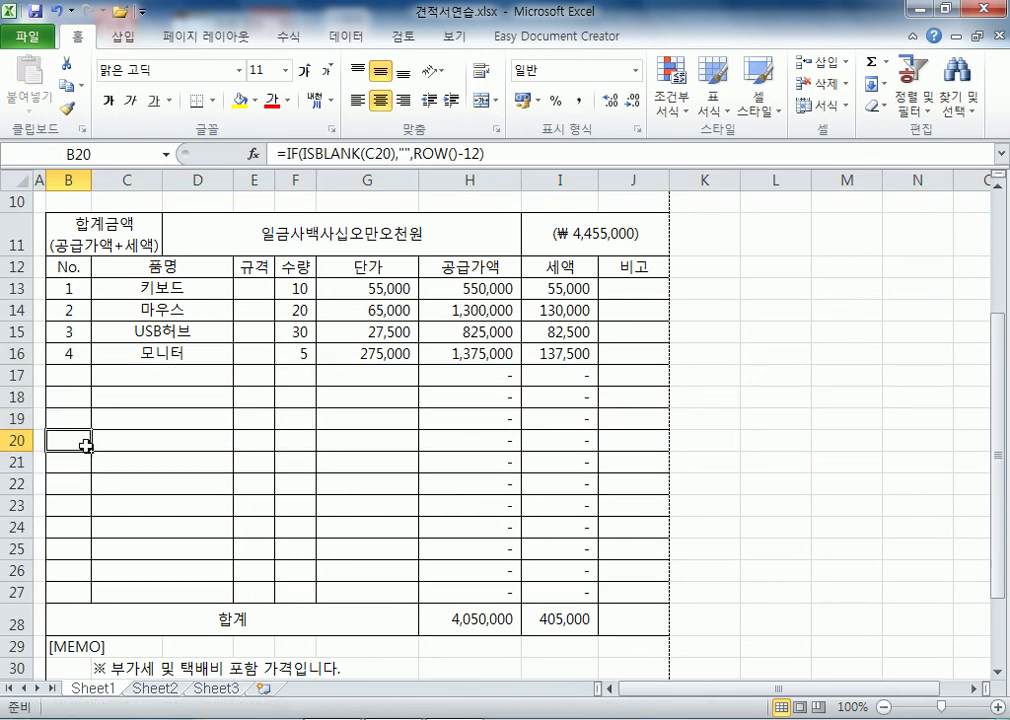
# Copy rows 18 to 22 and try to insert the copied rows above row 20
pyautogui.moveTo(18, 397); pyautogui.dragTo(14, 478)
pyautogui.rightClick(16, 398)
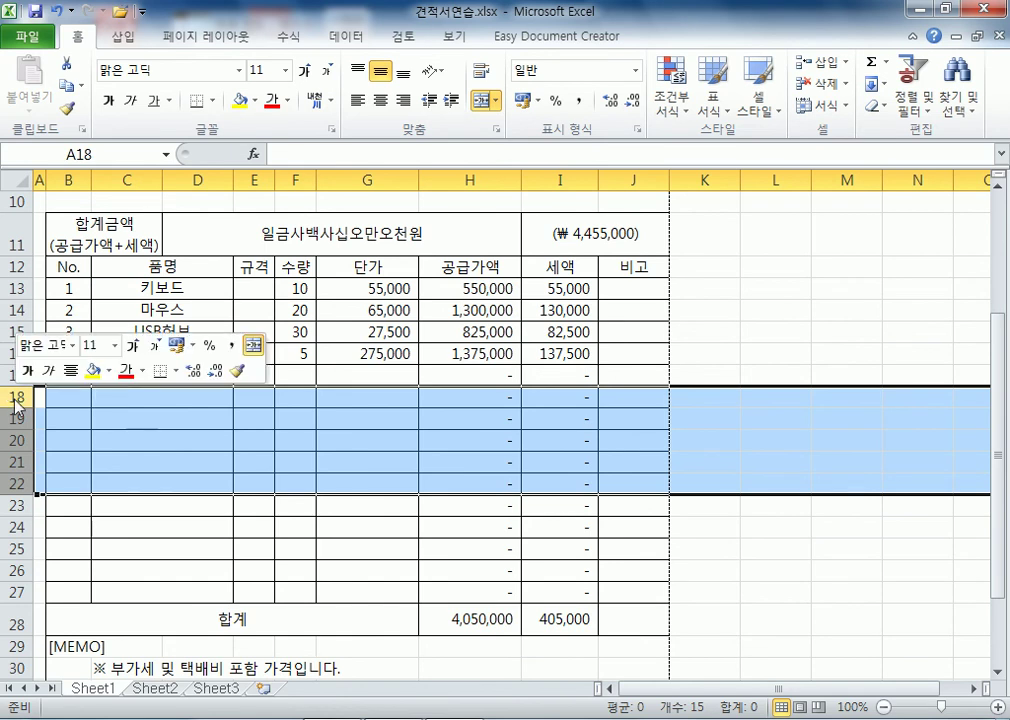
pyautogui.click(58, 437)
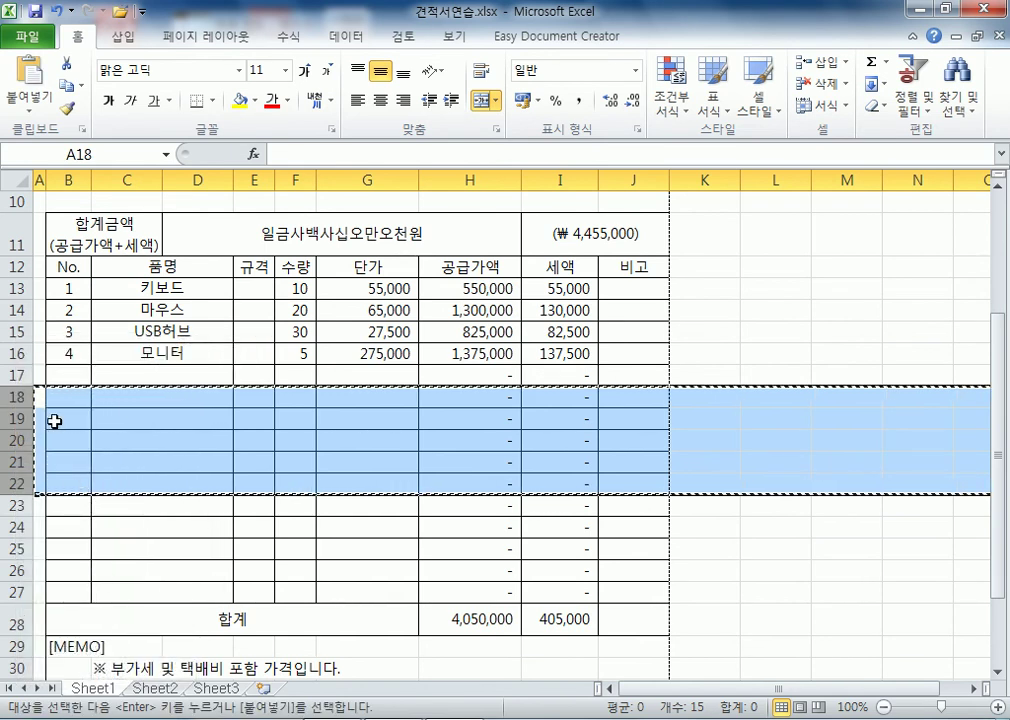
pyautogui.click(16, 442)
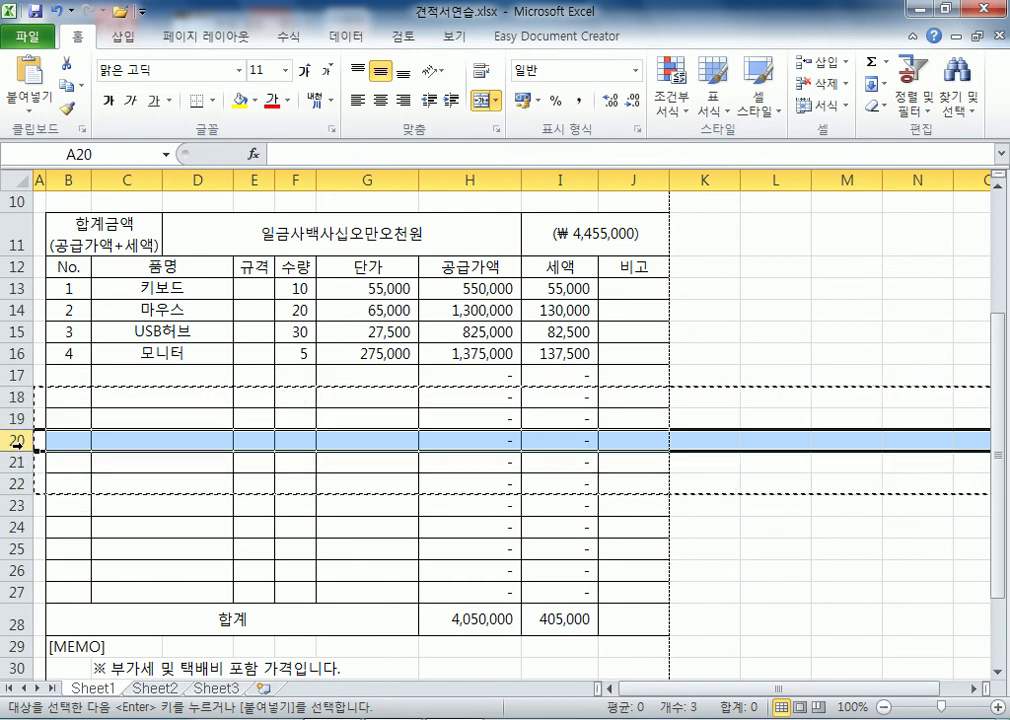
pyautogui.rightClick(16, 442)
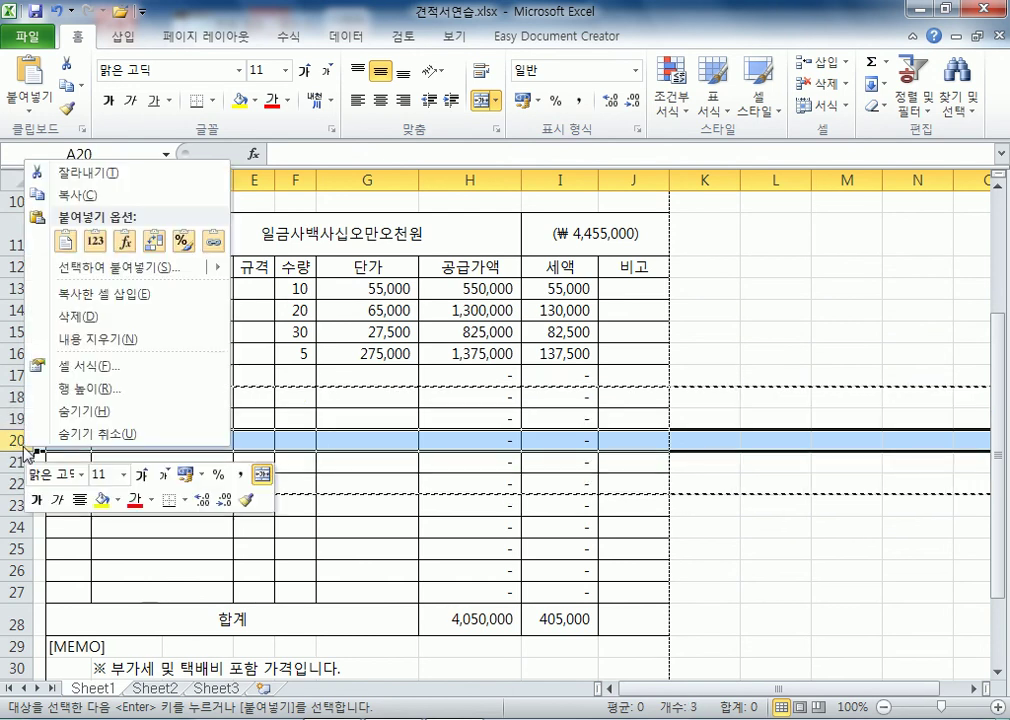
pyautogui.click(95, 295)
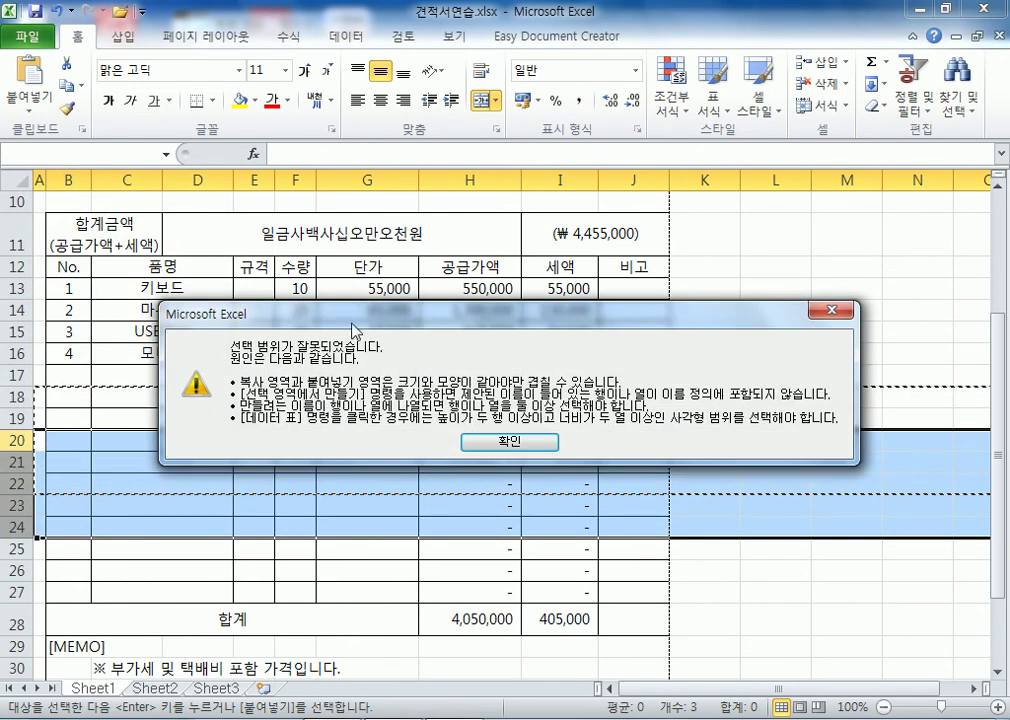
pyautogui.click(500, 440)
# Insert the copied rows above row 23, review the extended item table and end copy mode
pyautogui.click(18, 506)
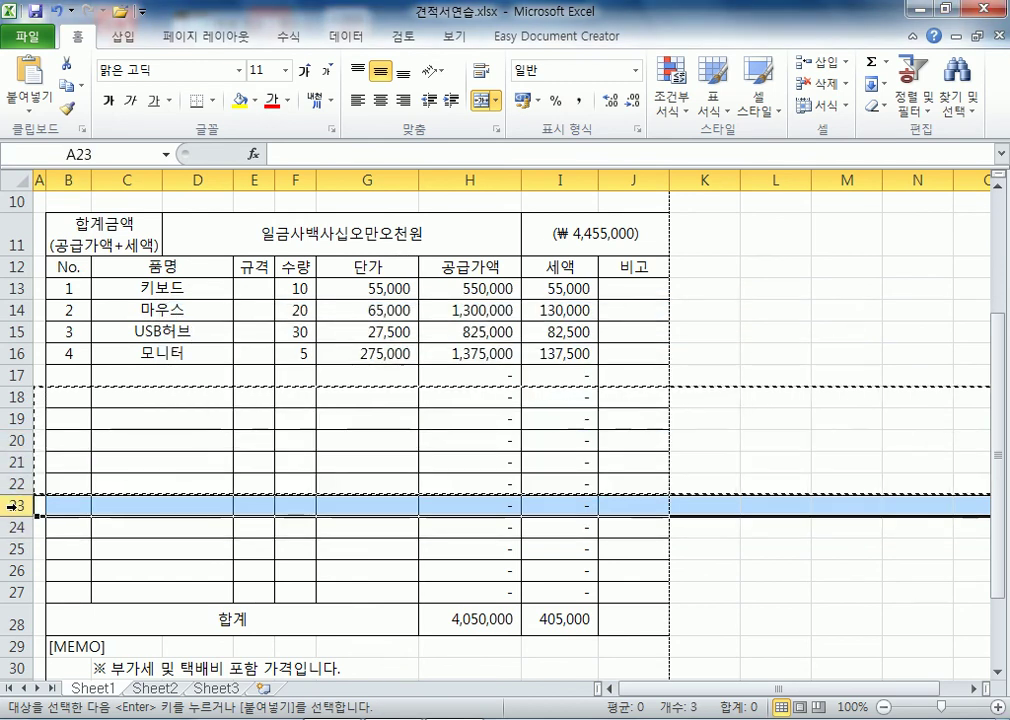
pyautogui.rightClick(18, 506)
pyautogui.click(78, 356)
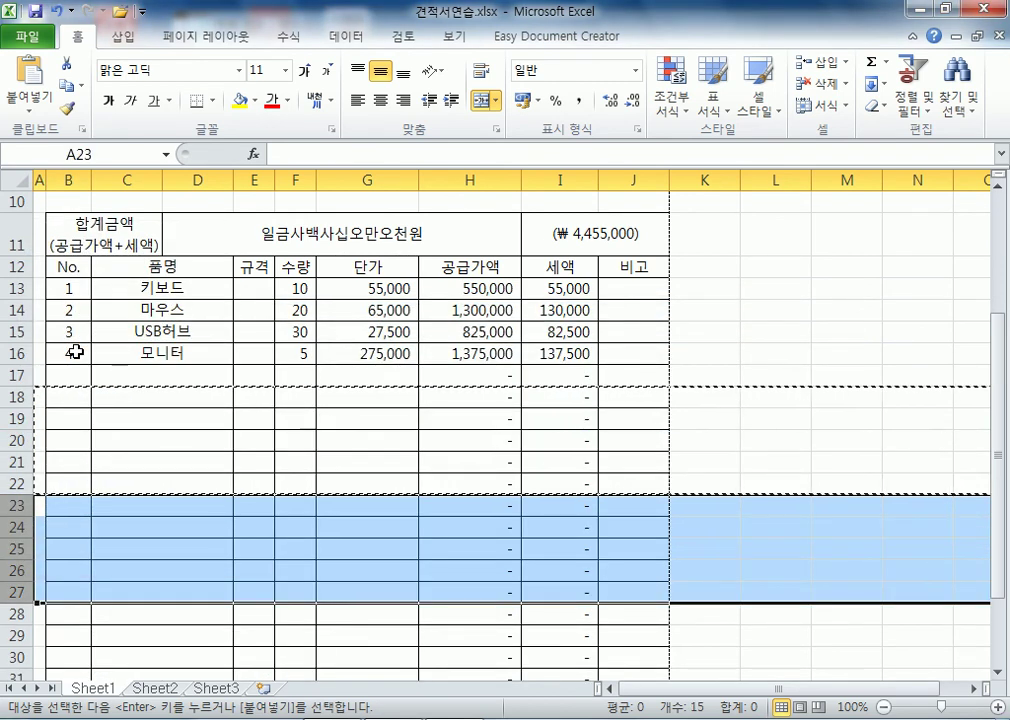
pyautogui.scroll(-3, 214, 462)
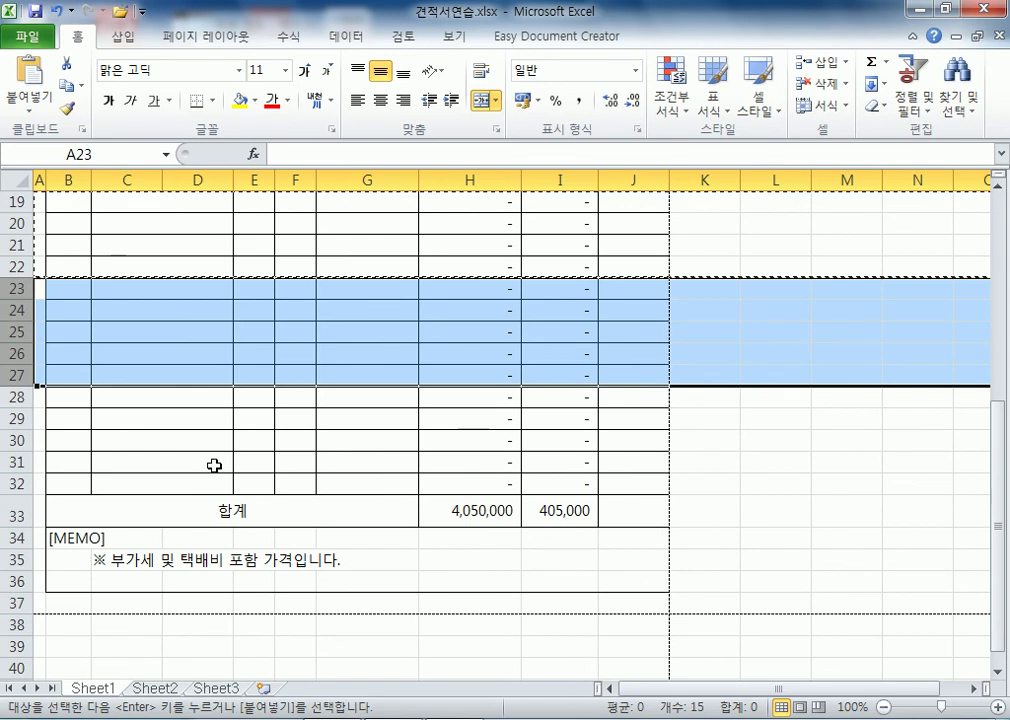
pyautogui.scroll(4, 211, 472)
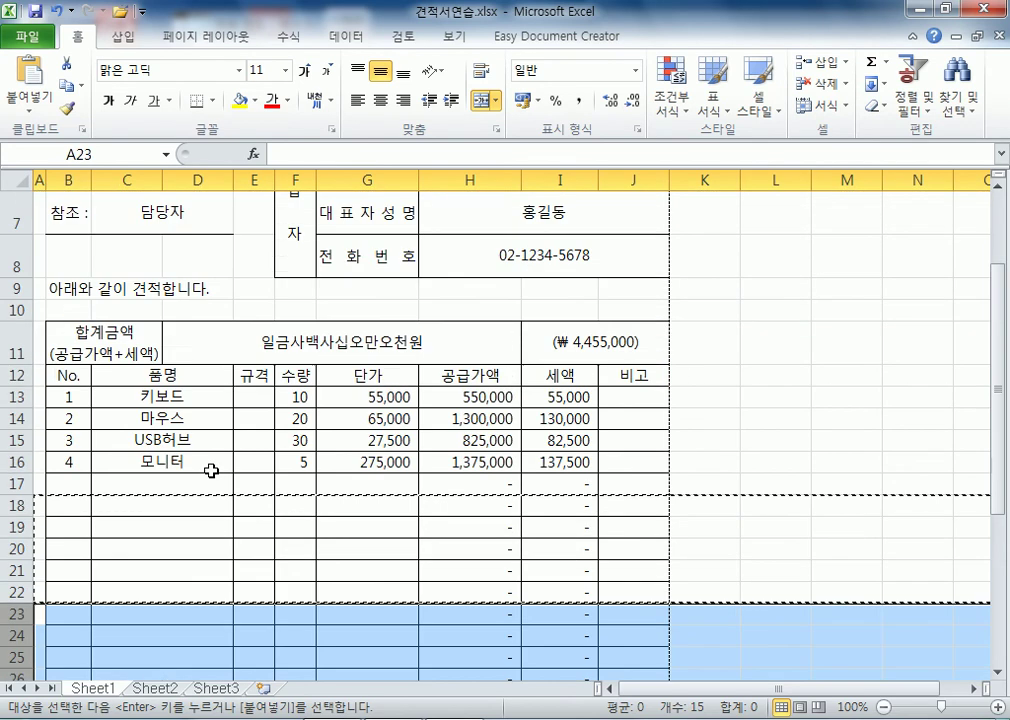
pyautogui.click(129, 508)
pyautogui.scroll(-6, 129, 508)
pyautogui.scroll(6, 129, 508)
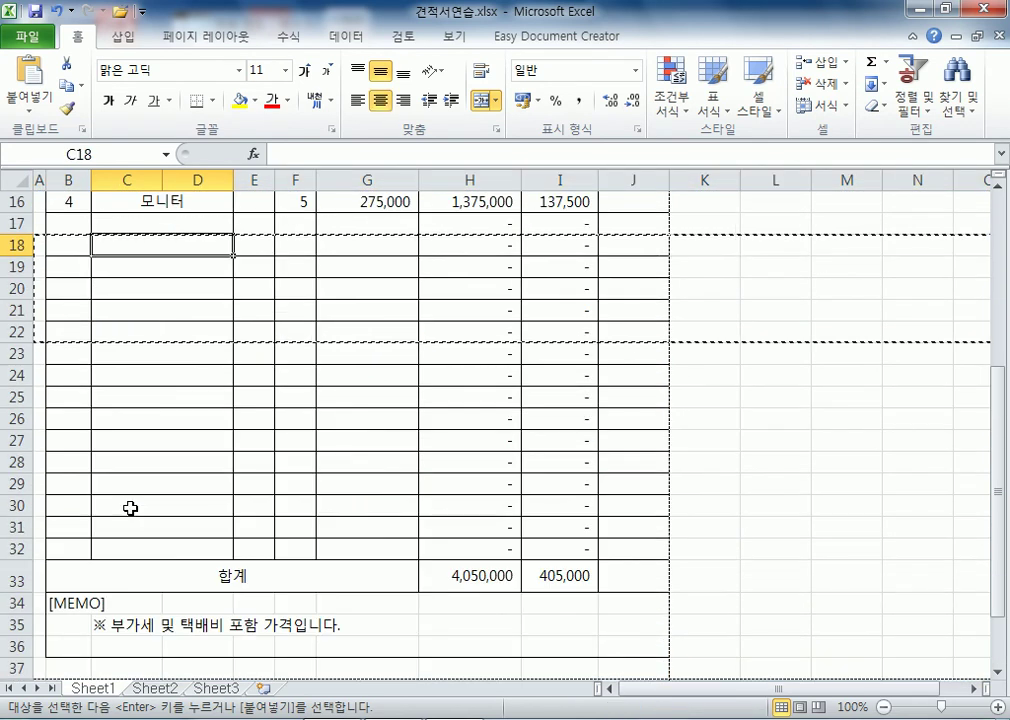
pyautogui.scroll(-3, 124, 507)
pyautogui.scroll(2, 63, 403)
pyautogui.press('Escape')
# Test the automatic numbering by entering "ds" as the product name in C32, and undo the entry
pyautogui.scroll(-4, 116, 463)
pyautogui.click(137, 412)
pyautogui.write('ds')
pyautogui.moveTo(90, 376); pyautogui.dragTo(125, 376)
pyautogui.click(130, 417)
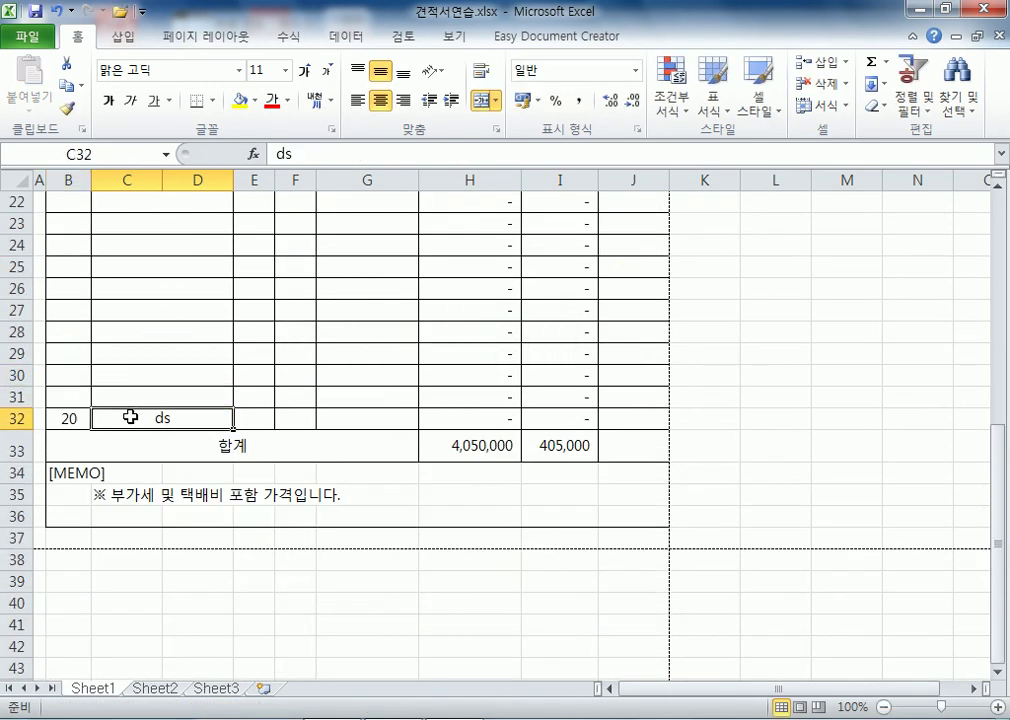
pyautogui.hotkey('ctrl', 'z')
# Delete the surplus rows 20 to 24 from the item table
pyautogui.scroll(4, 131, 417)
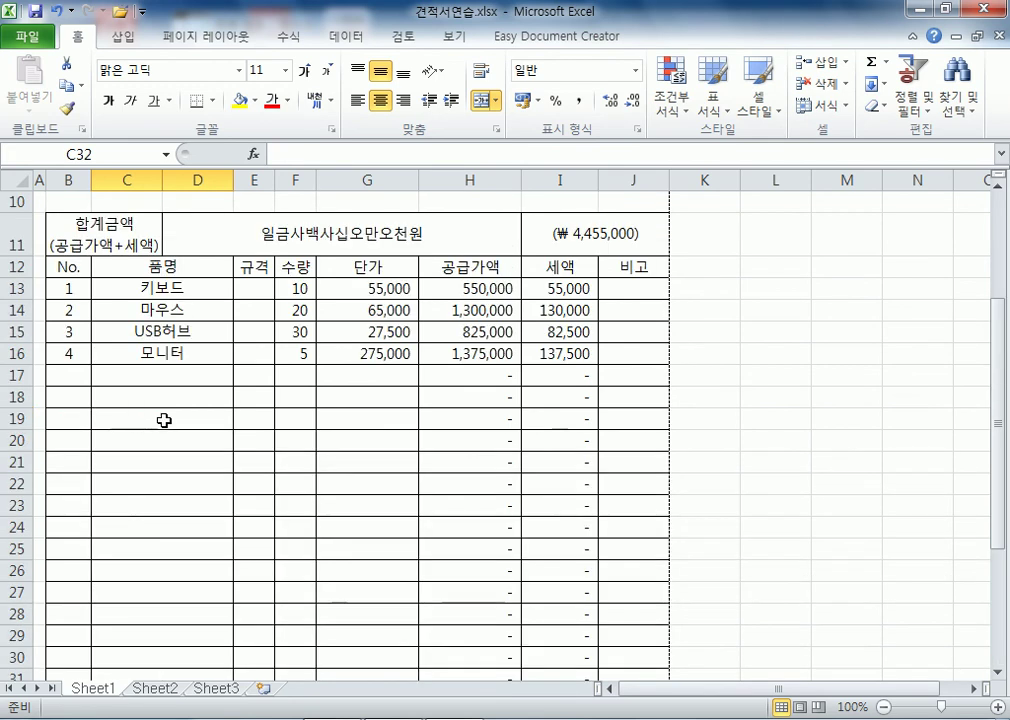
pyautogui.scroll(-3, 150, 425)
pyautogui.scroll(2, 98, 484)
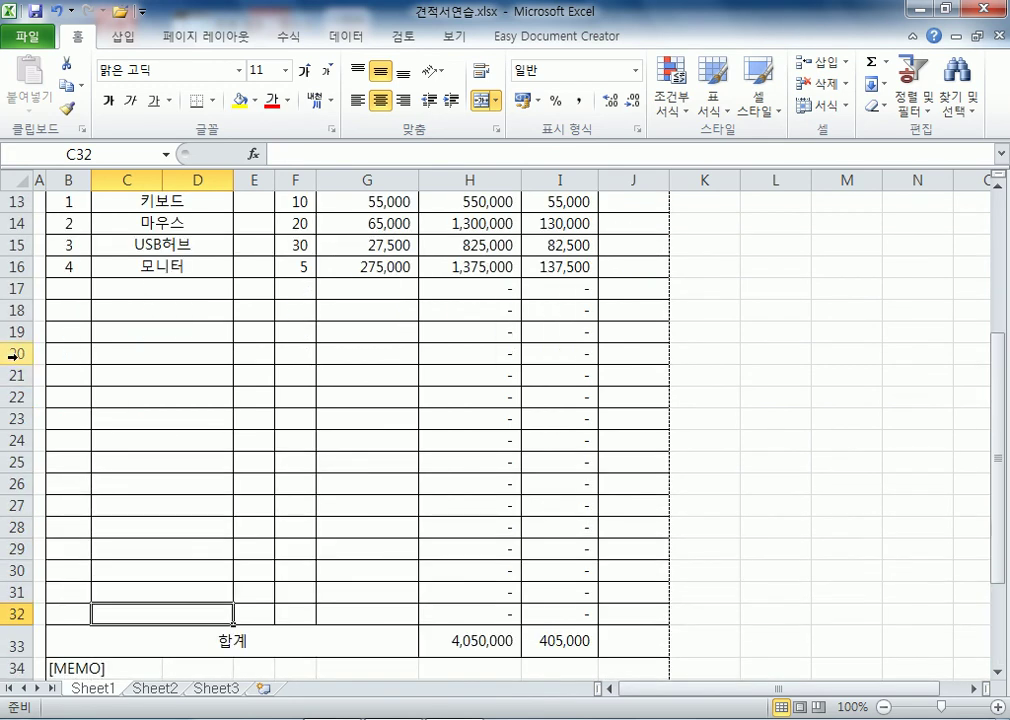
pyautogui.moveTo(16, 354); pyautogui.dragTo(16, 440)
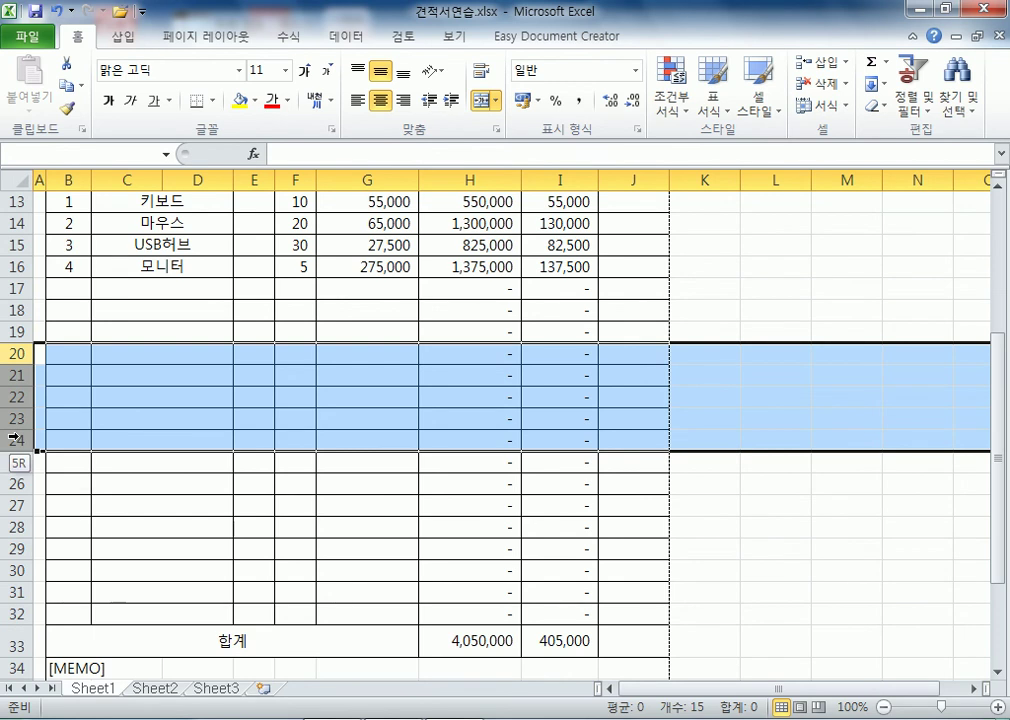
pyautogui.rightClick(16, 352)
pyautogui.click(142, 509)
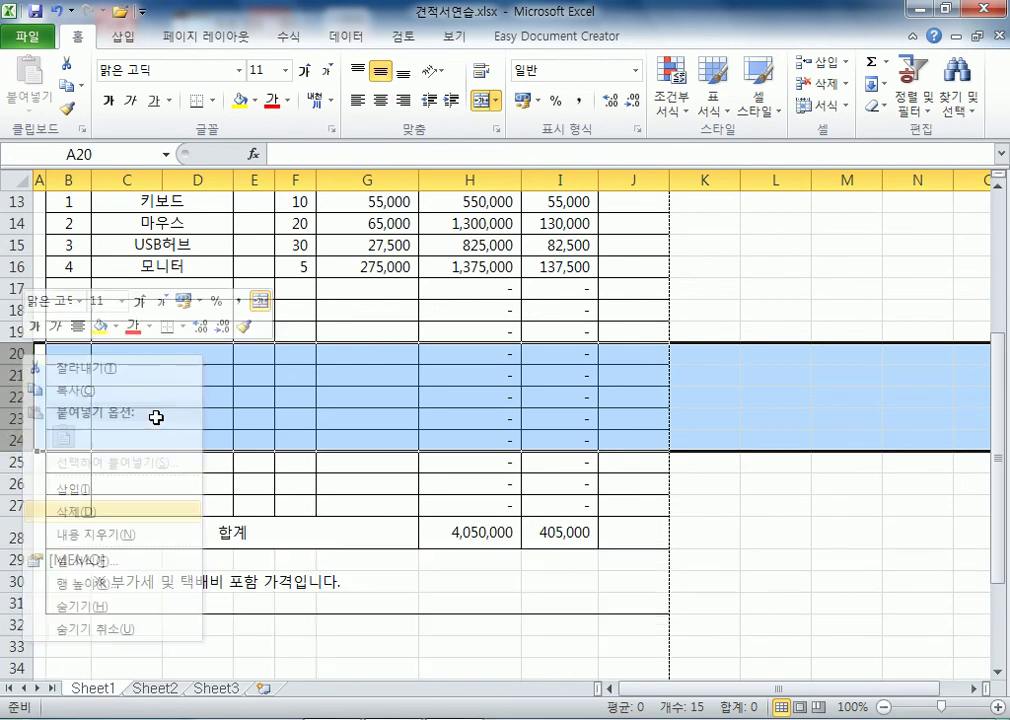
pyautogui.click(158, 376)
# Enter "sdf" as a test product name in C27 and clear the cell again
pyautogui.click(158, 500)
pyautogui.write('sdf')
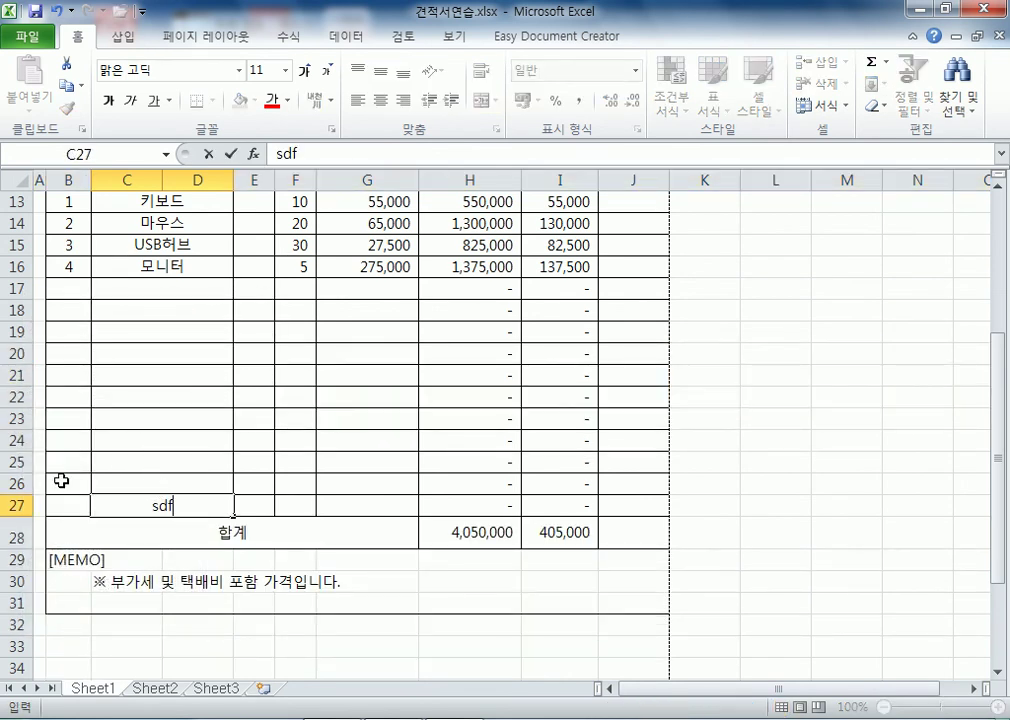
pyautogui.click(63, 481)
pyautogui.click(133, 503)
pyautogui.press('Delete')
# Return to the start of the quotation form and select cell A1
pyautogui.scroll(3, 140, 482)
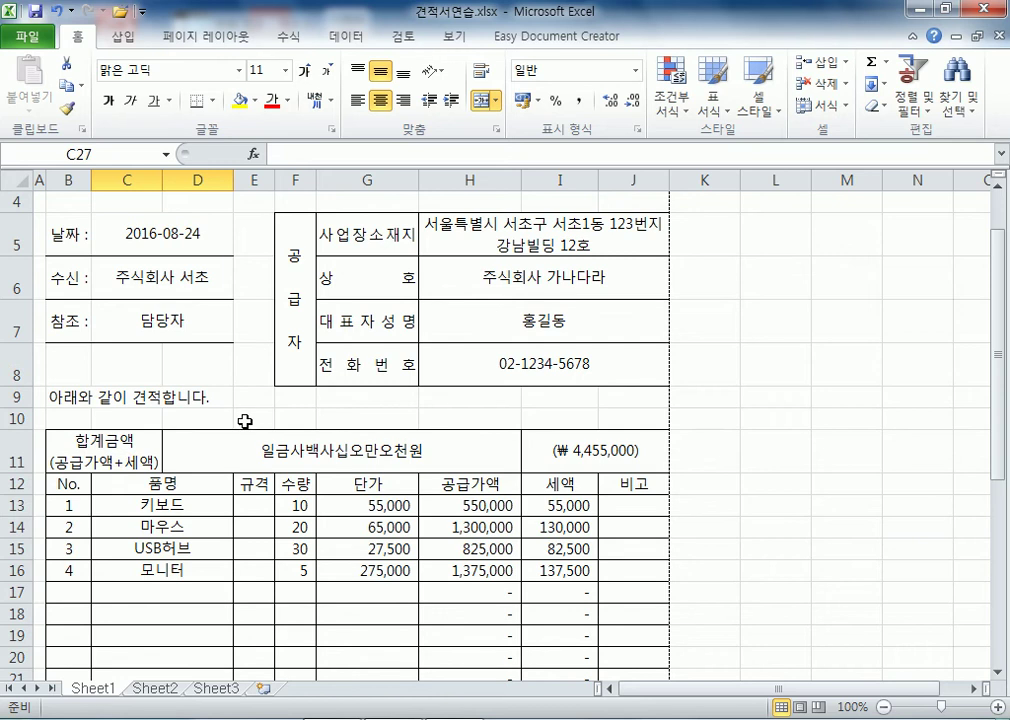
pyautogui.scroll(1, 115, 336)
pyautogui.click(38, 201)
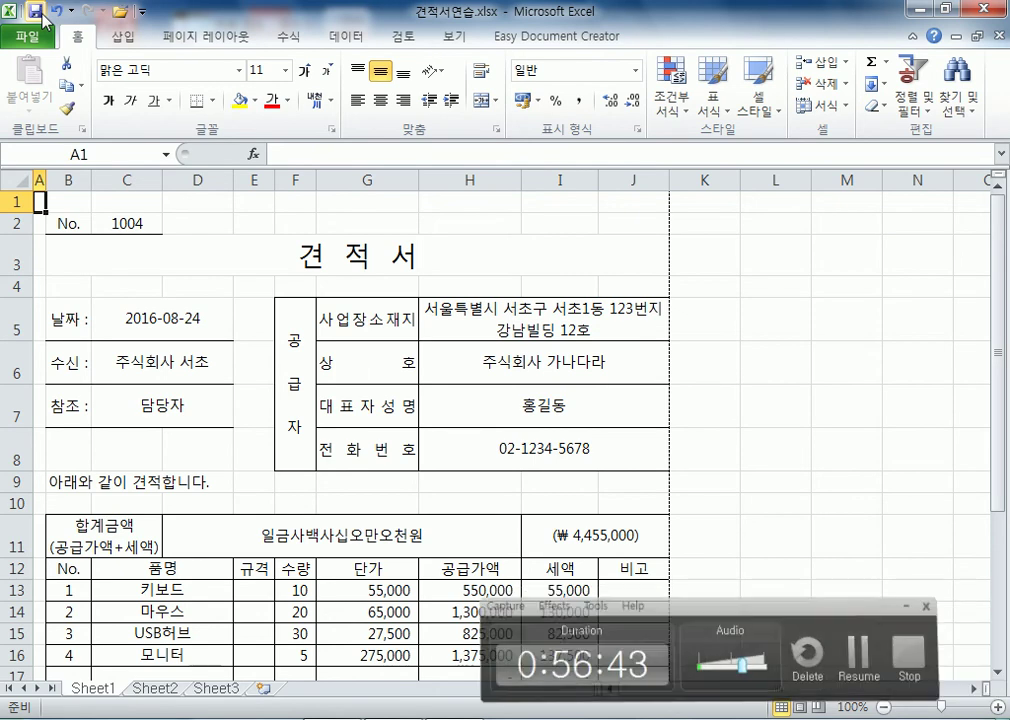
# Examine the quotation's print preview, switching the page zoom in and out and toggling the margin guides
pyautogui.click(30, 37)
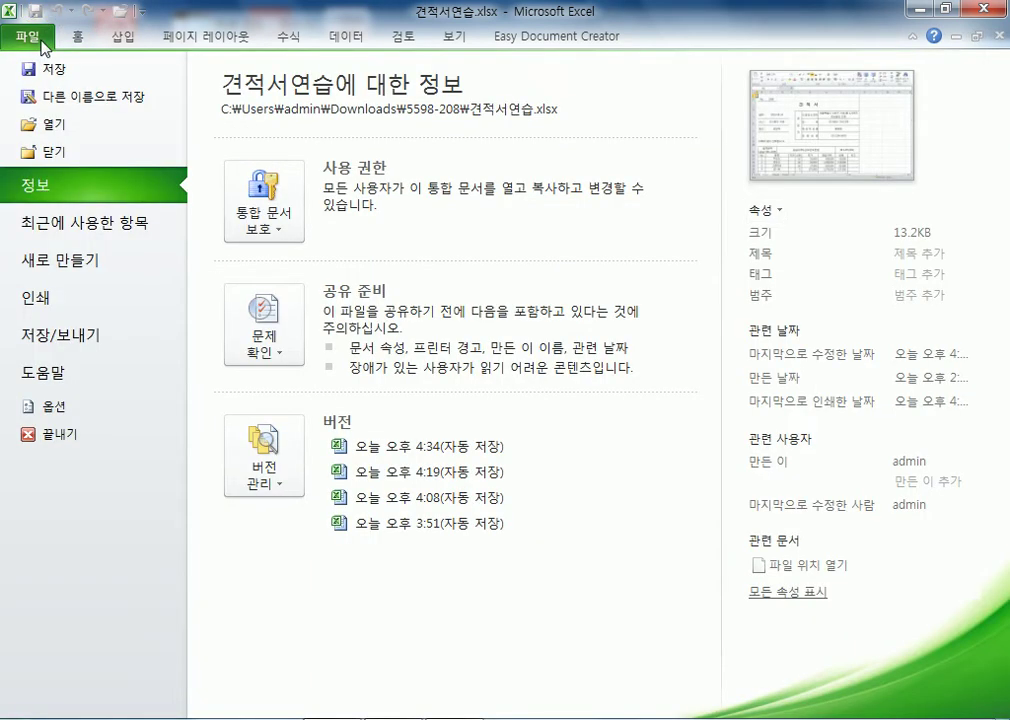
pyautogui.click(47, 298)
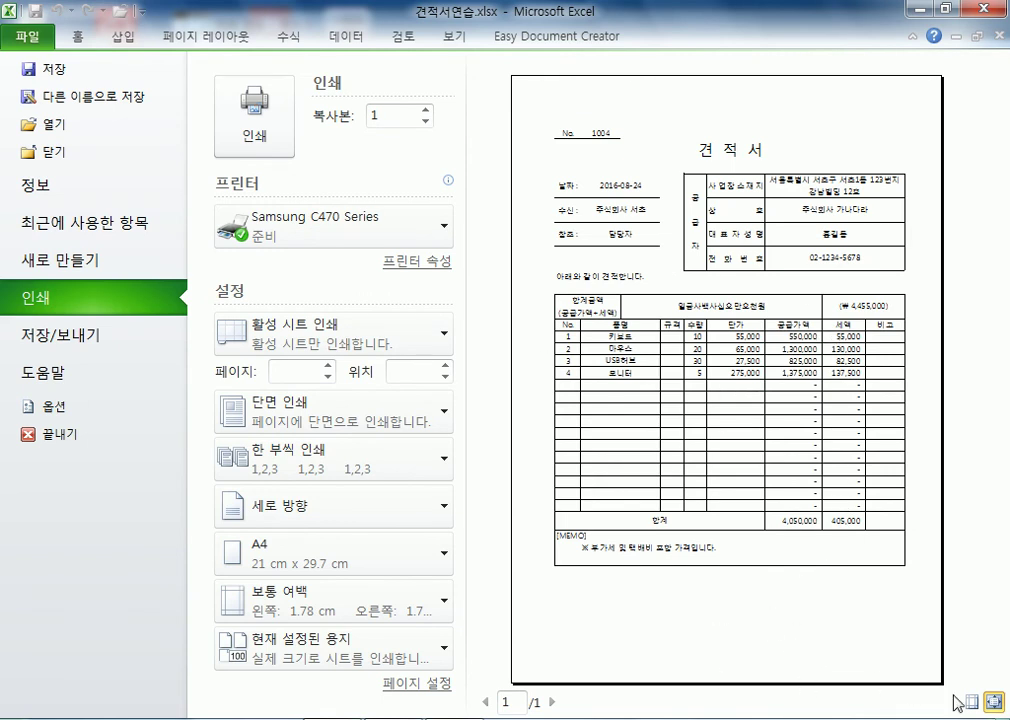
pyautogui.click(994, 701)
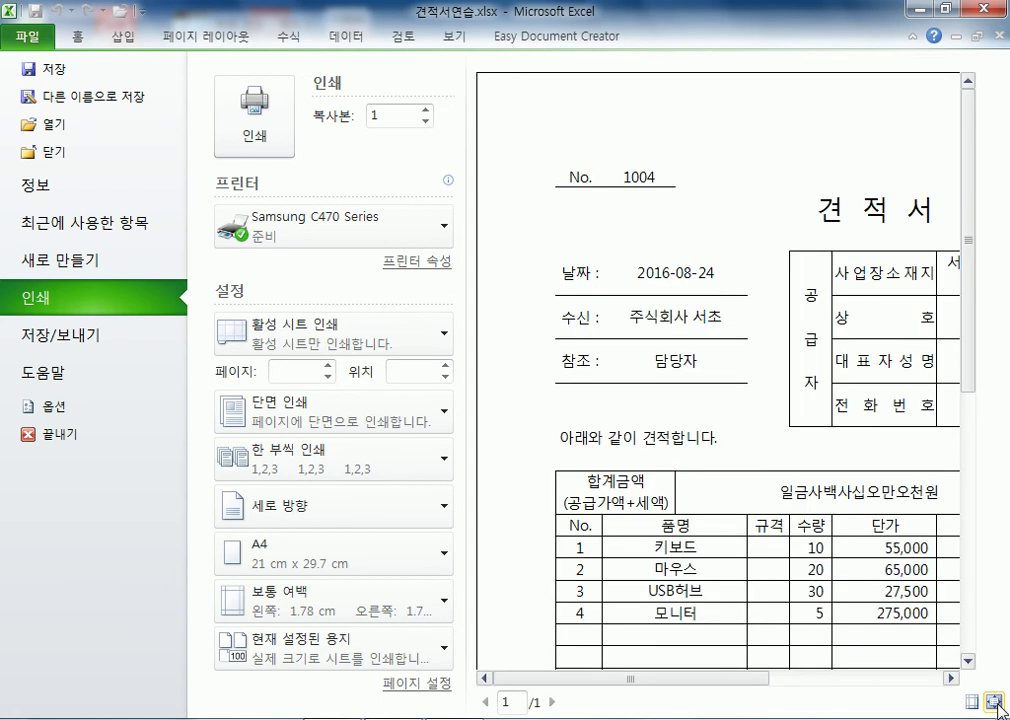
pyautogui.click(994, 701)
pyautogui.click(976, 707)
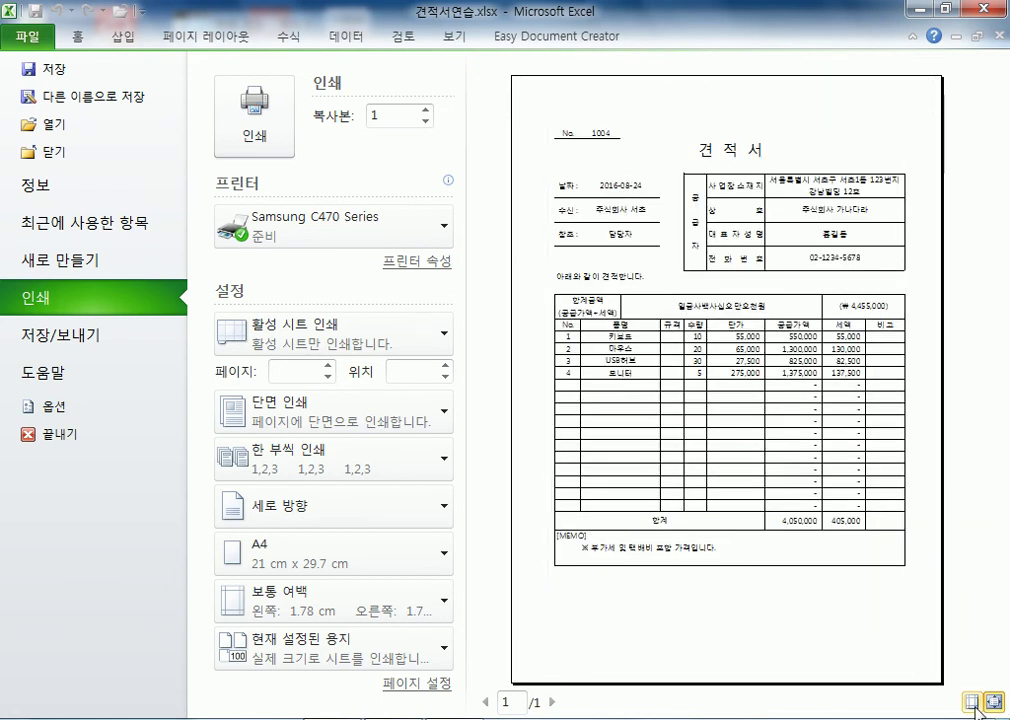
pyautogui.click(977, 707)
pyautogui.click(977, 707)
pyautogui.click(977, 707)
pyautogui.click(990, 705)
pyautogui.click(990, 705)
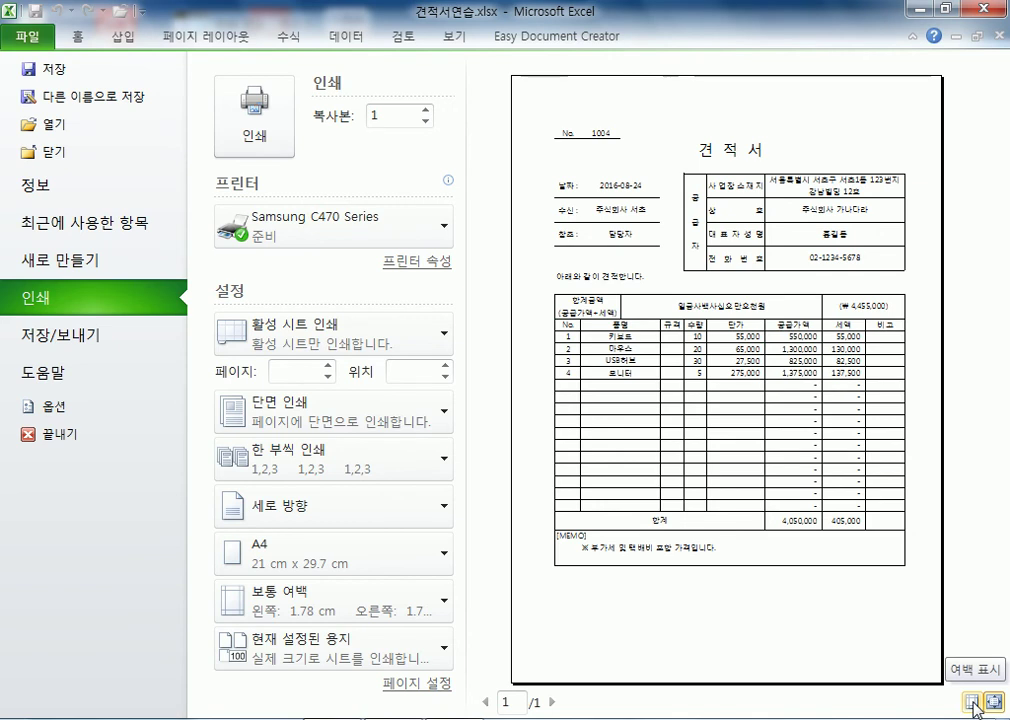
# Use the preview's margin guides to reduce the right page margin to about 1.4 cm and widen columns C and D, checking page 2
pyautogui.click(971, 702)
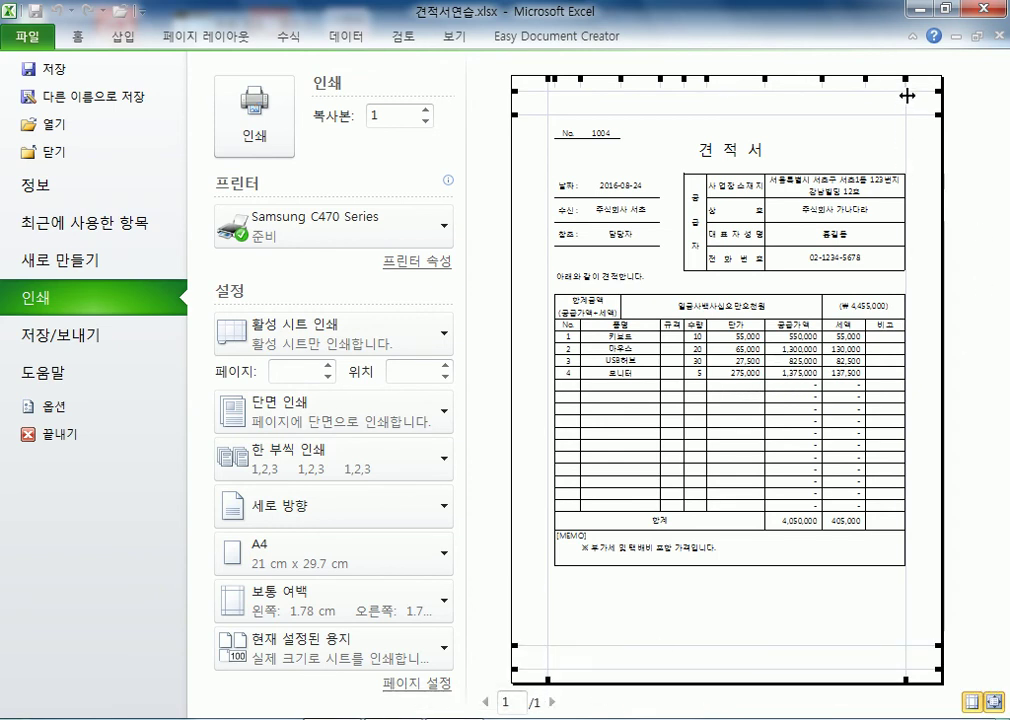
pyautogui.moveTo(906, 83); pyautogui.dragTo(918, 83)
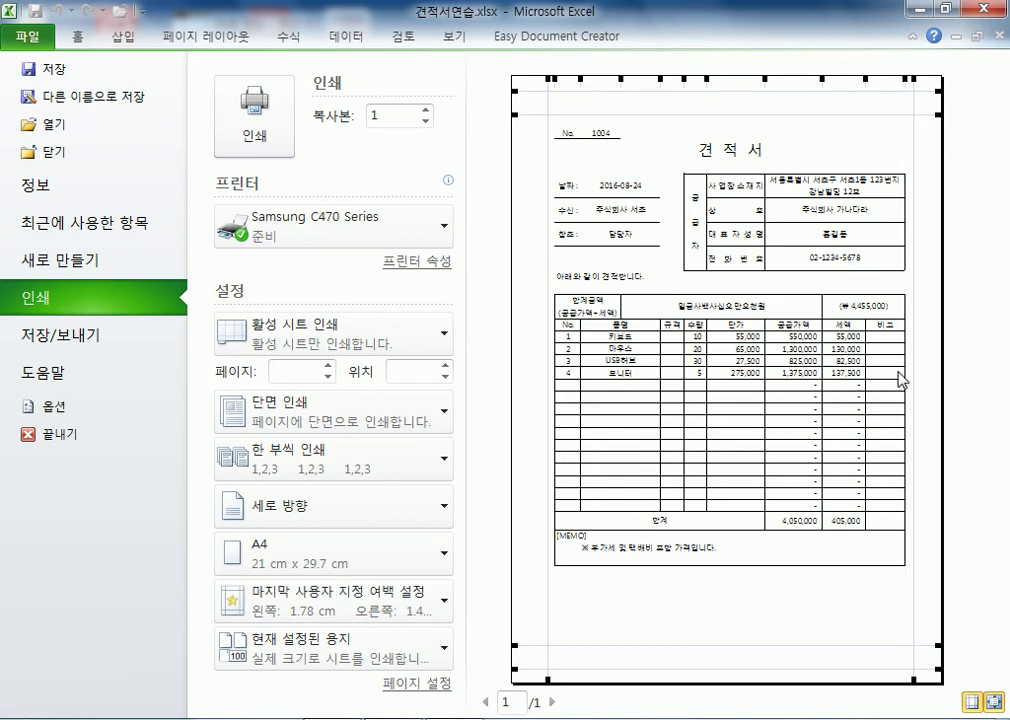
pyautogui.moveTo(657, 80); pyautogui.dragTo(627, 80)
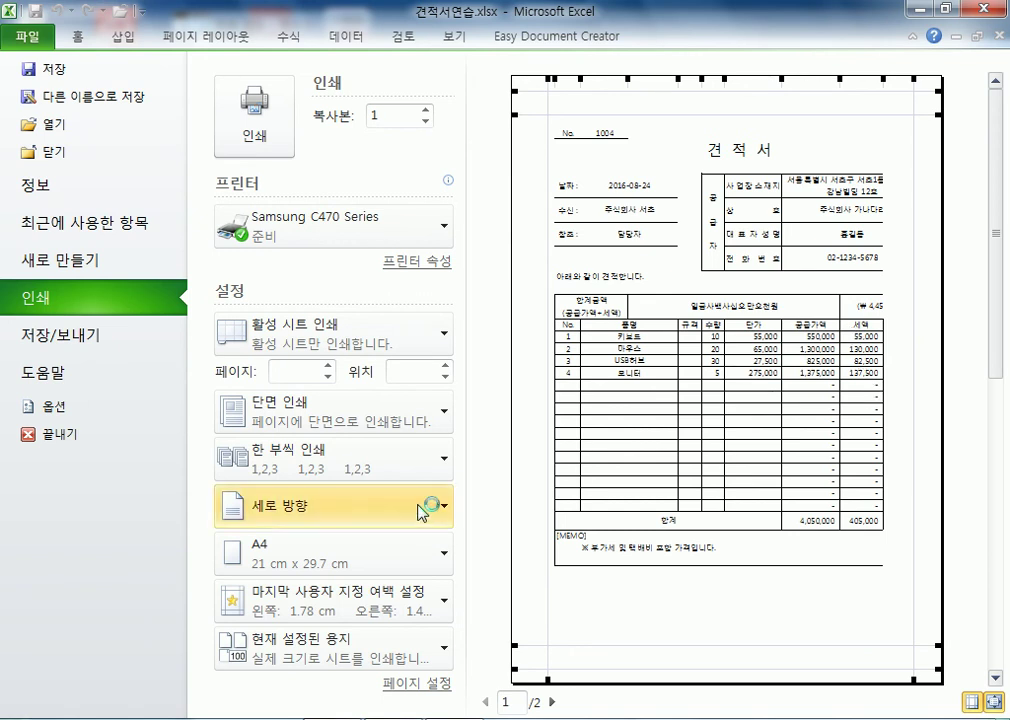
pyautogui.click(553, 704)
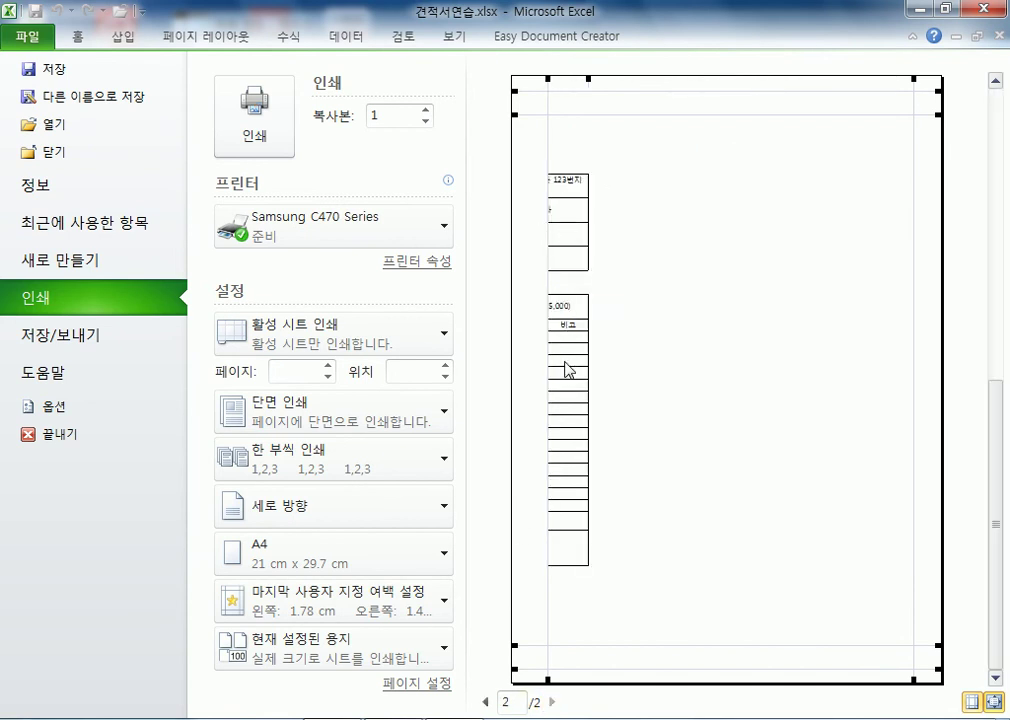
# Return to the worksheet and examine the page break lines around the quotation form, including the area beyond column I
pyautogui.press('Escape')
pyautogui.scroll(-9, 450, 410)
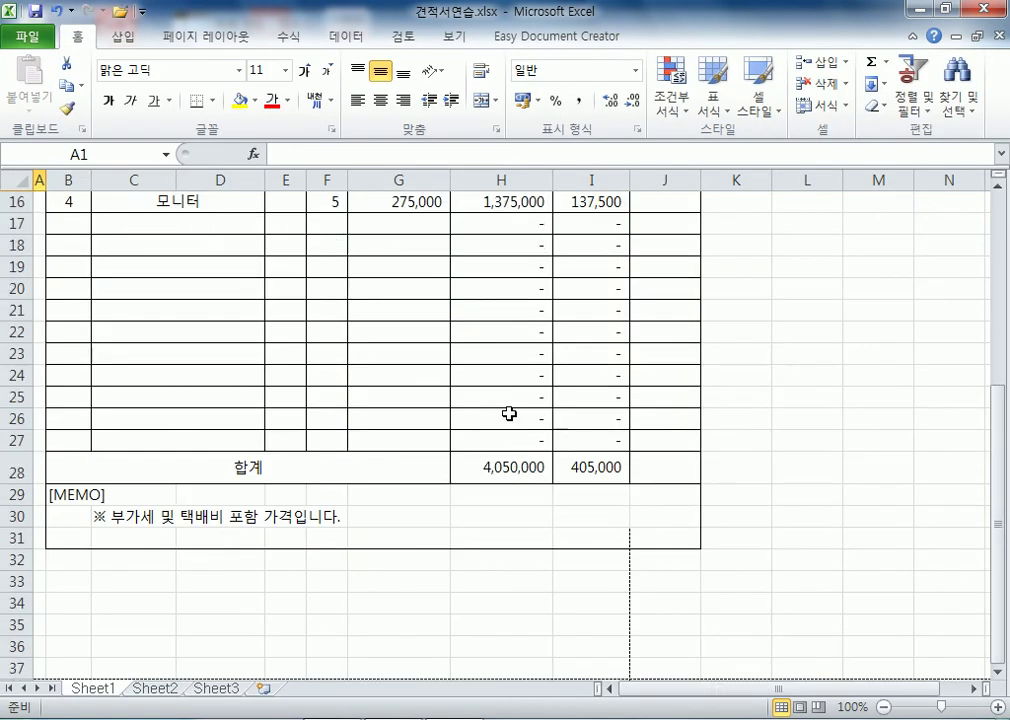
pyautogui.scroll(1, 624, 461)
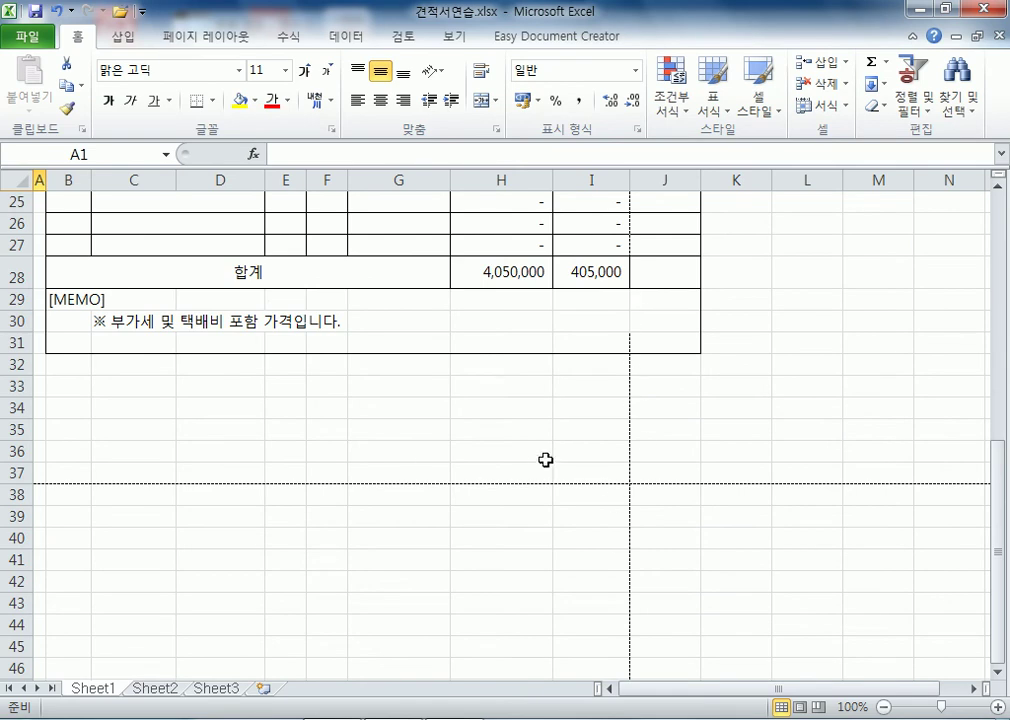
pyautogui.moveTo(606, 474); pyautogui.dragTo(150, 222)
pyautogui.moveTo(688, 537); pyautogui.dragTo(944, 243)
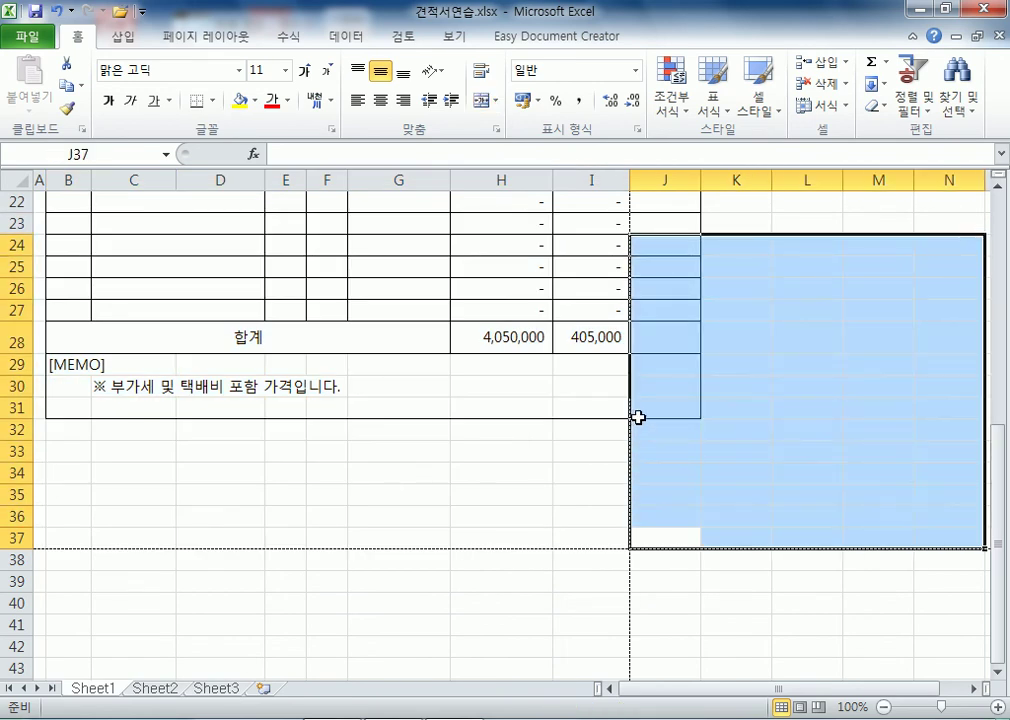
pyautogui.scroll(6, 661, 486)
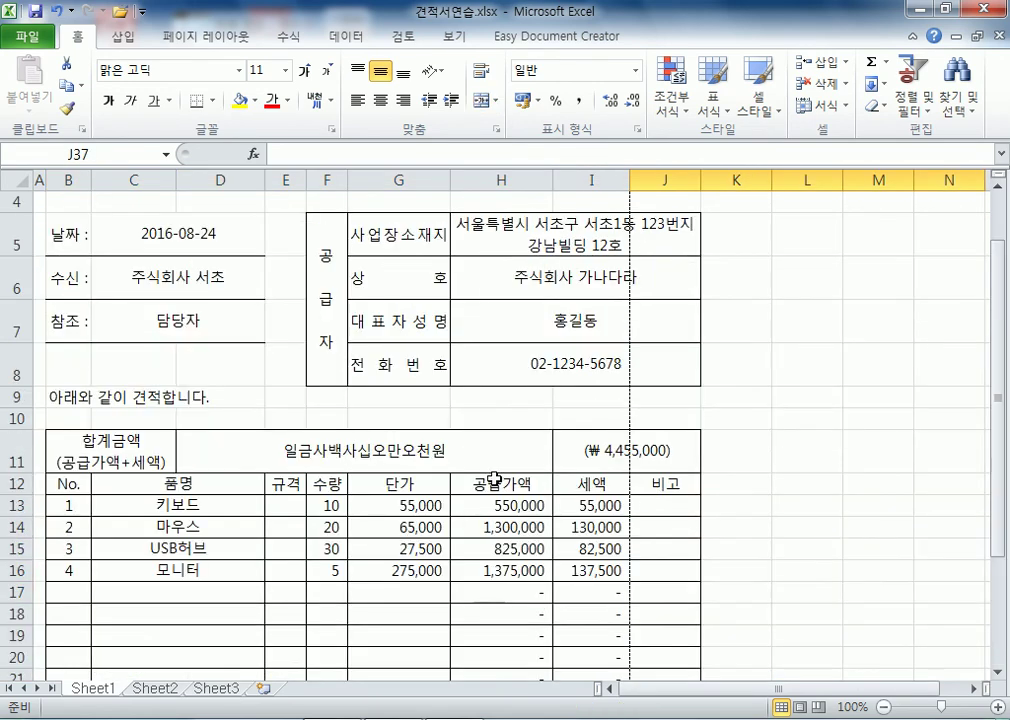
pyautogui.scroll(-3, 649, 421)
# Enter the test text asfd as the item name in cell C27 to try the numbering, and clear it again
pyautogui.click(70, 290)
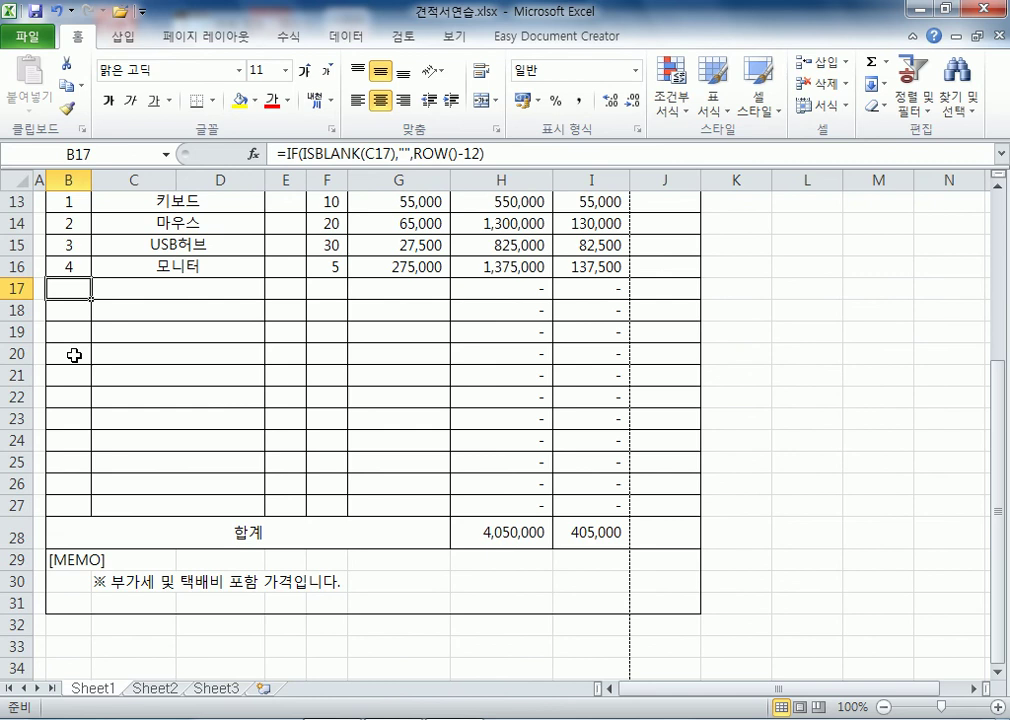
pyautogui.click(119, 509)
pyautogui.write('asfd')
pyautogui.click(187, 476)
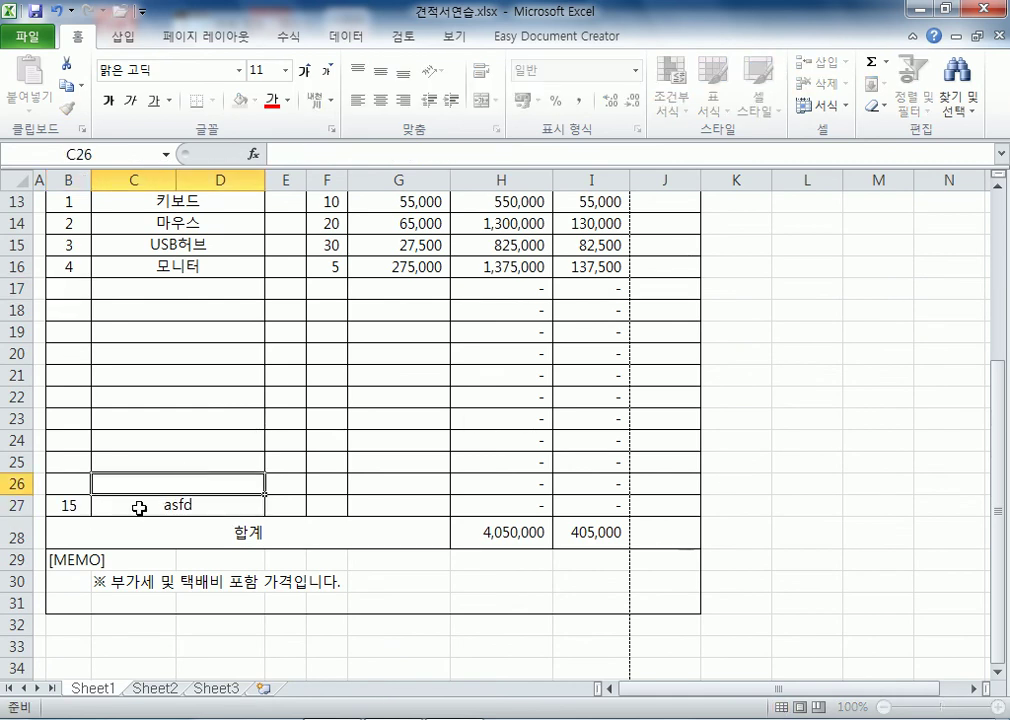
pyautogui.click(152, 504)
pyautogui.press('Delete')
pyautogui.scroll(-3, 160, 505)
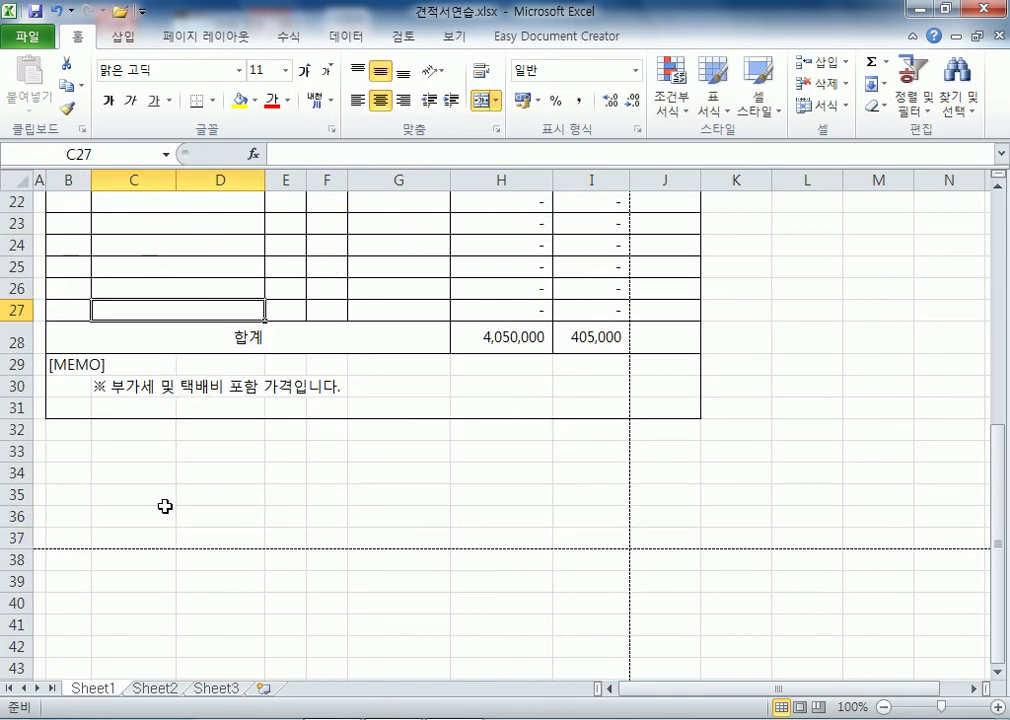
# Resize column C so the full 합계금액 (공급가액+세액) heading in row 11 fits in its cell
pyautogui.moveTo(70, 452); pyautogui.dragTo(428, 508)
pyautogui.scroll(7, 609, 451)
pyautogui.scroll(-2, 625, 438)
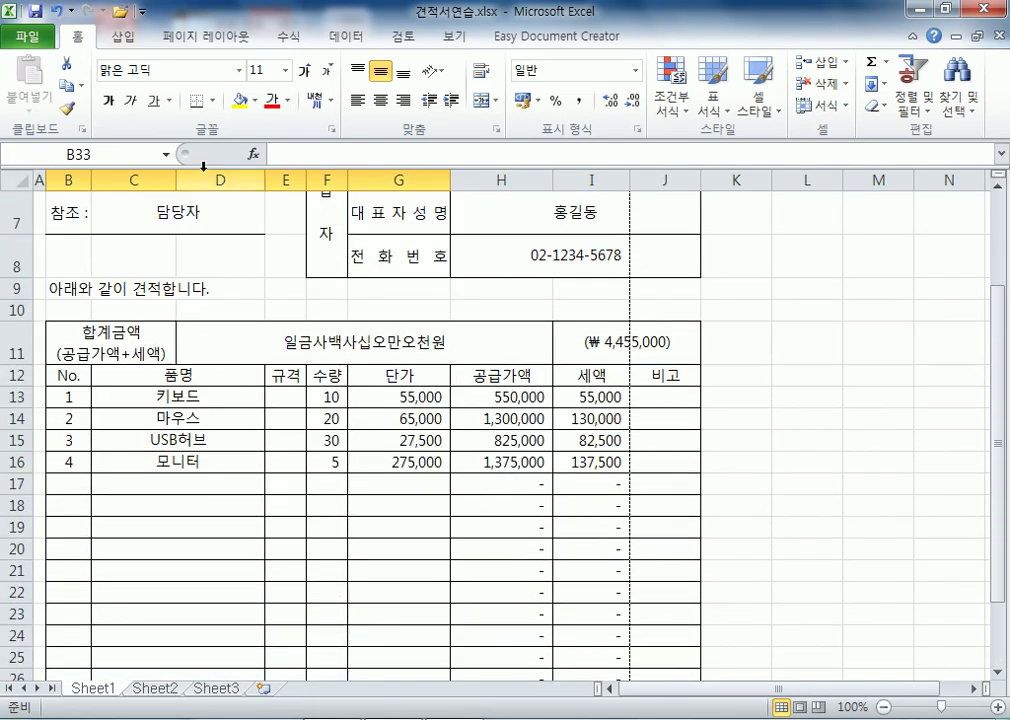
pyautogui.moveTo(176, 180); pyautogui.dragTo(143, 180)
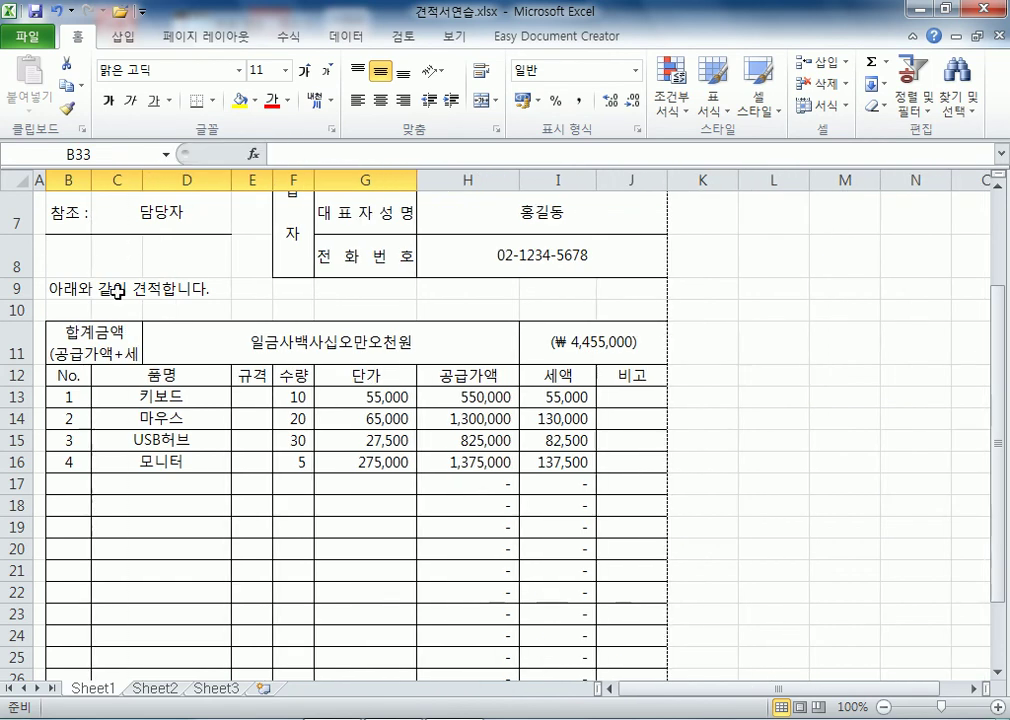
pyautogui.click(97, 334)
pyautogui.doubleClick(143, 181)
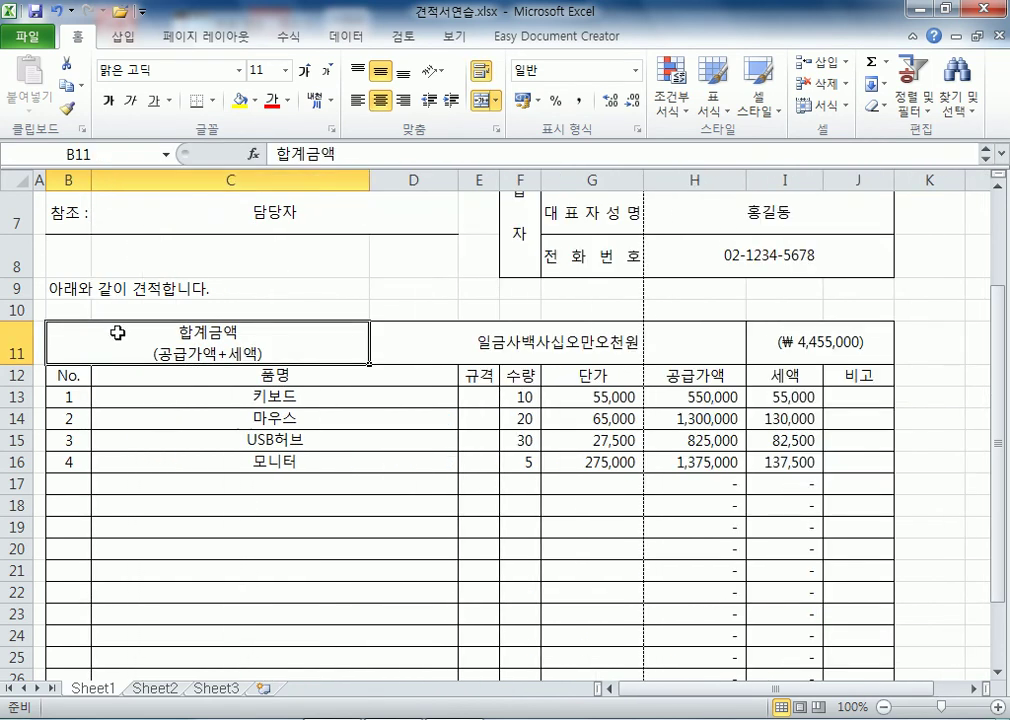
pyautogui.moveTo(368, 181); pyautogui.dragTo(176, 169)
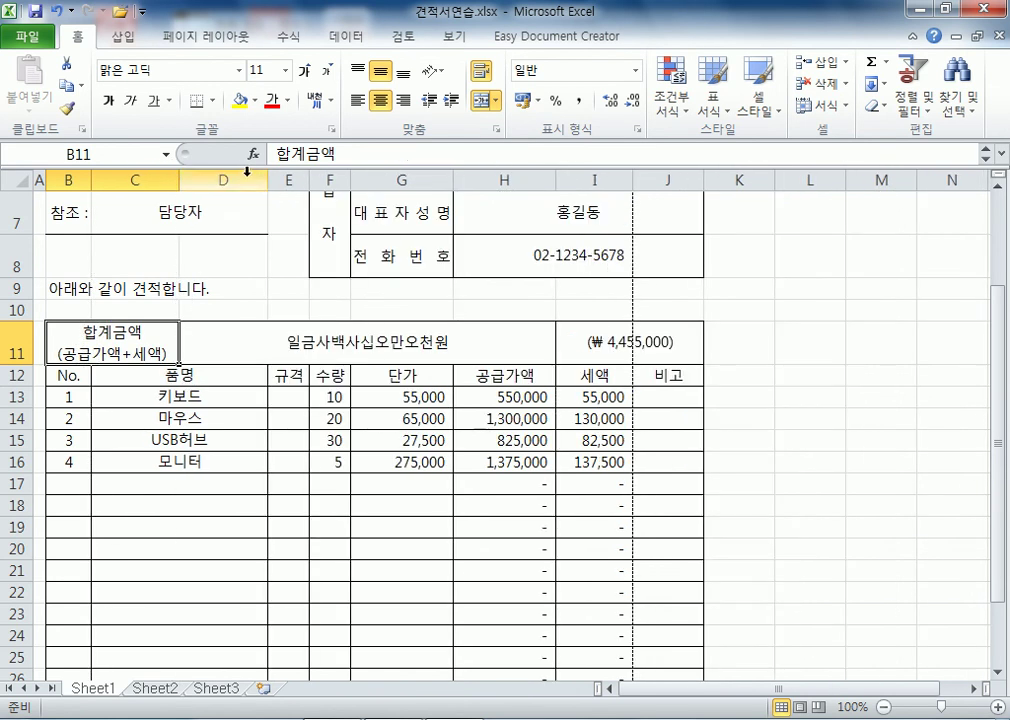
pyautogui.moveTo(266, 183)
pyautogui.mouseDown()
pyautogui.moveTo(241, 183)
pyautogui.moveTo(267, 178)
pyautogui.mouseUp()
# Narrow column D just enough to bring the 비고 column J inside the first page's print boundary
pyautogui.click(661, 176)
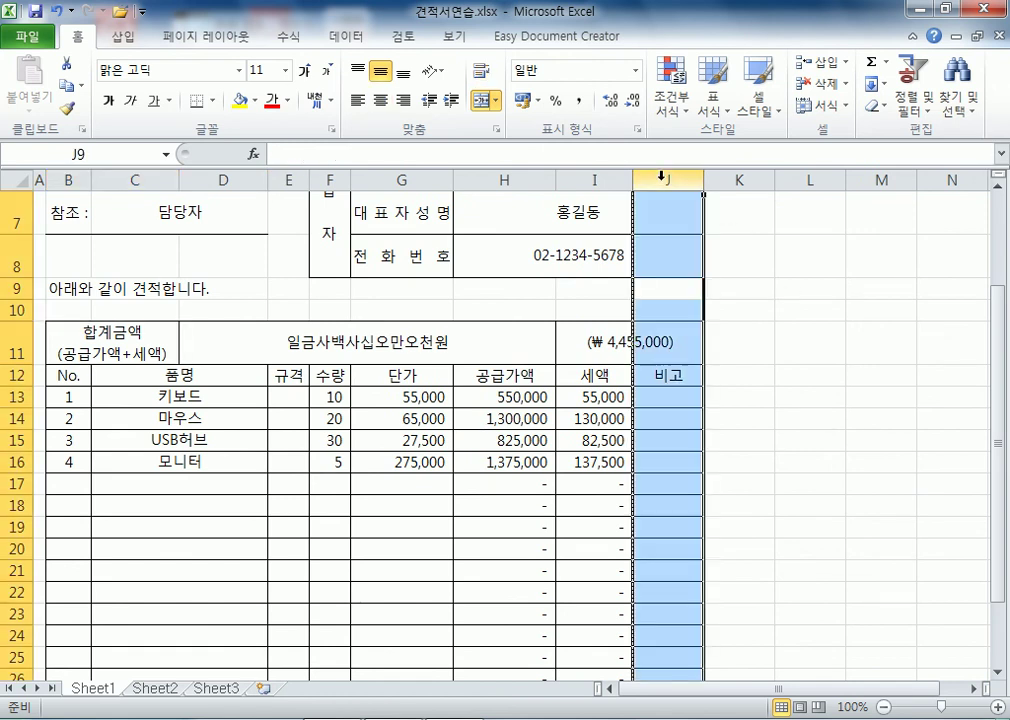
pyautogui.click(838, 462)
pyautogui.scroll(-4, 620, 503)
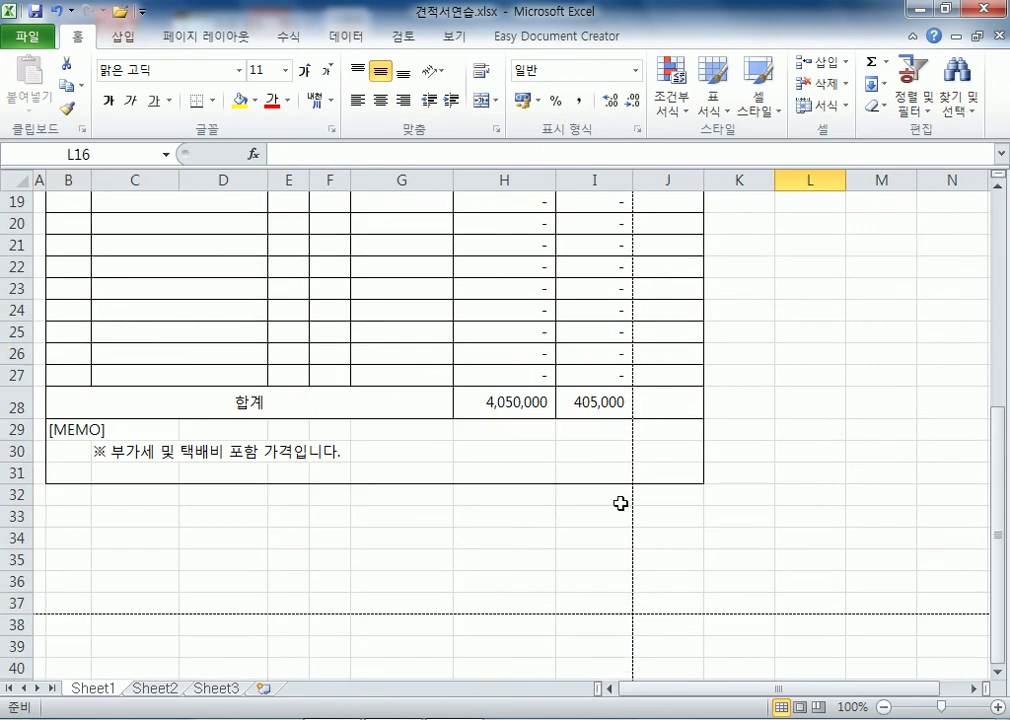
pyautogui.scroll(6, 345, 417)
pyautogui.scroll(-2, 205, 474)
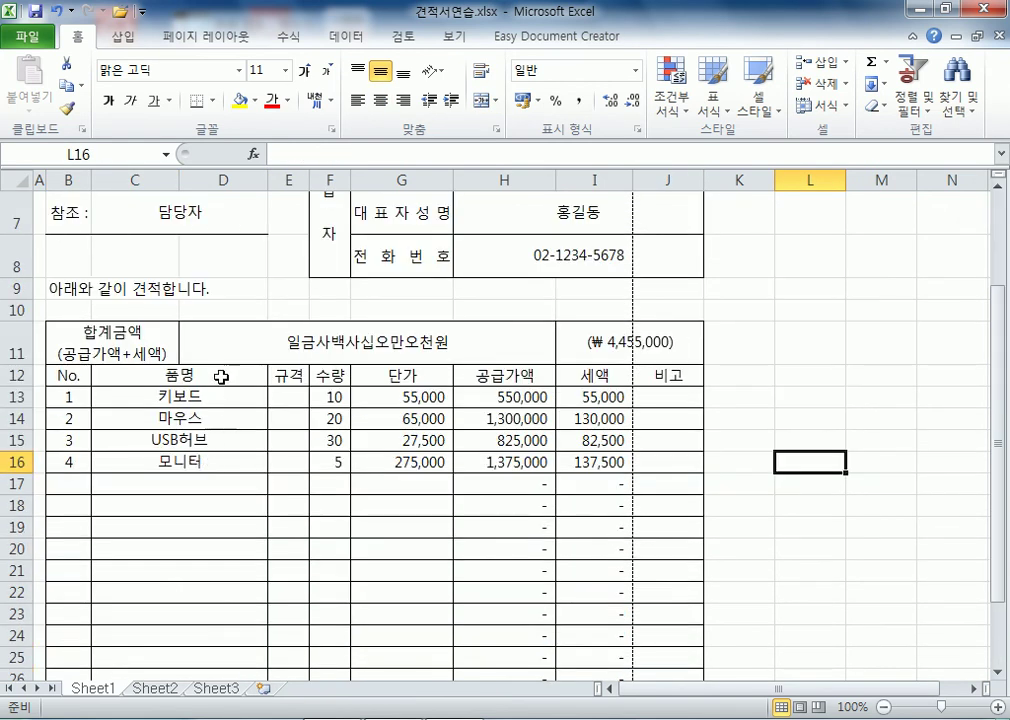
pyautogui.moveTo(267, 177); pyautogui.dragTo(239, 174)
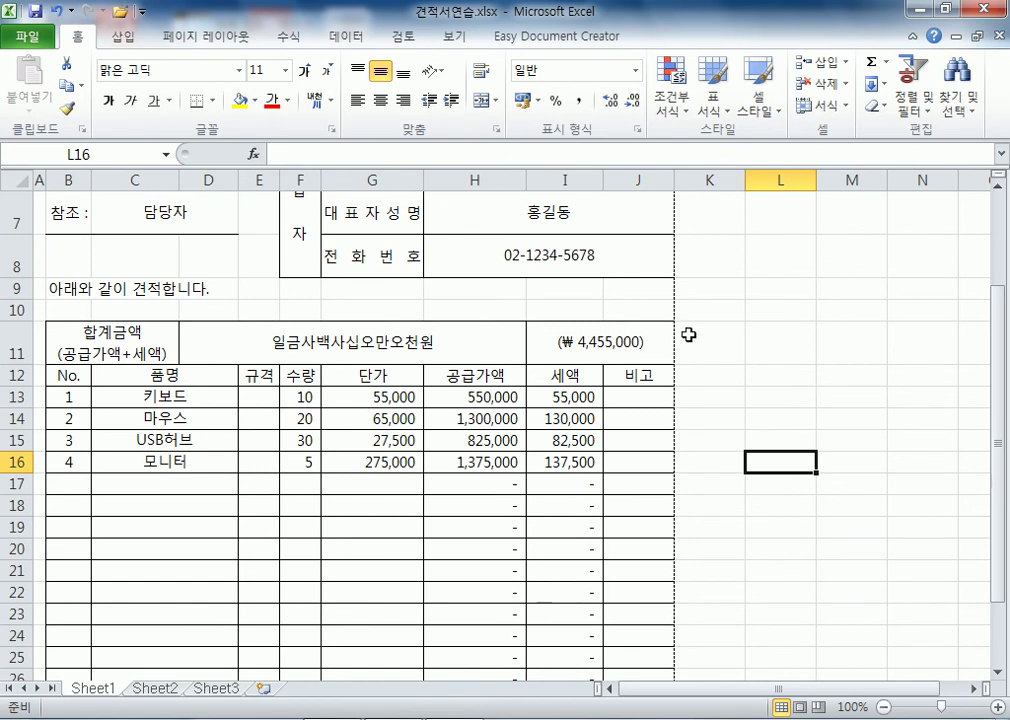
pyautogui.scroll(-3, 649, 507)
pyautogui.scroll(4, 649, 507)
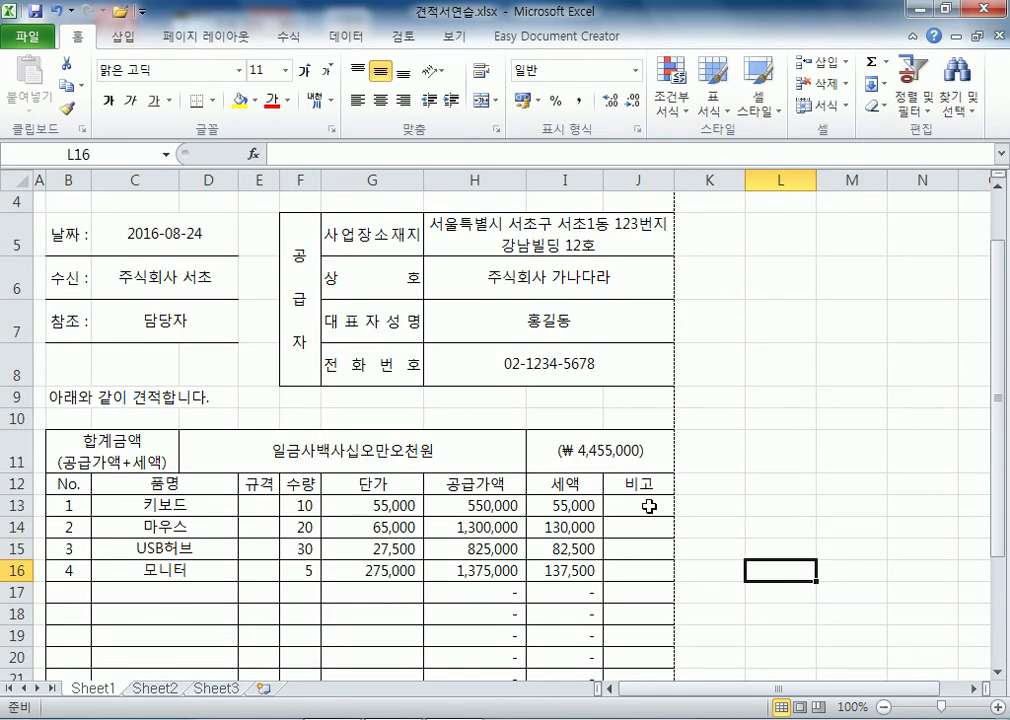
pyautogui.moveTo(238, 179); pyautogui.dragTo(243, 181)
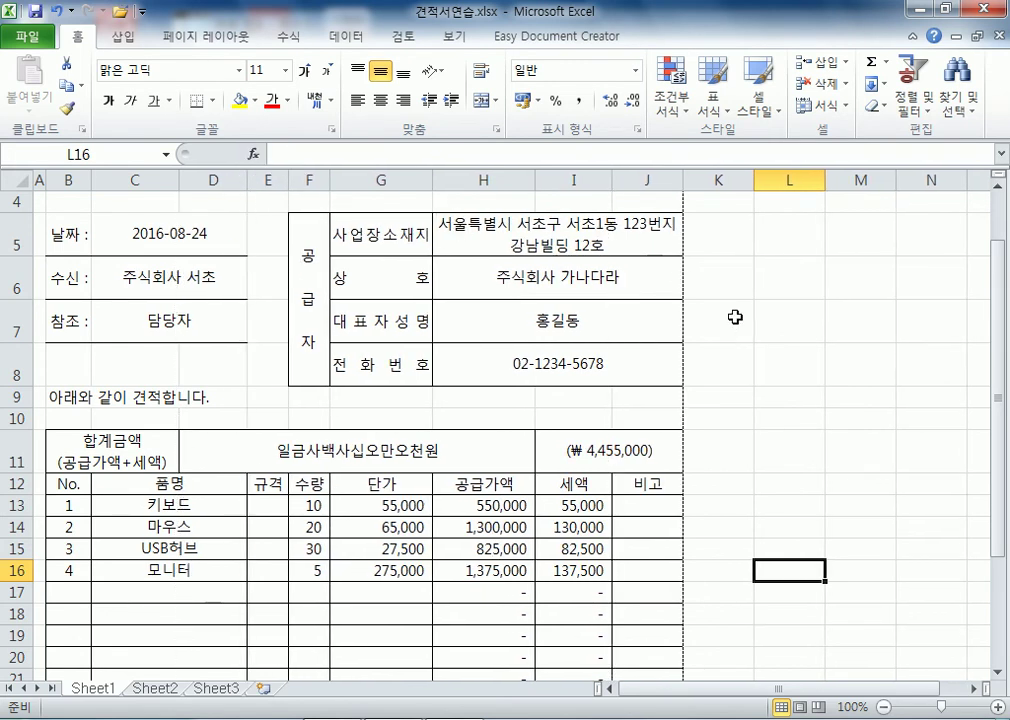
# Widen the 세액 column I slightly and narrow the 비고 column J to keep the form within the page boundary
pyautogui.click(574, 563)
pyautogui.click(397, 570)
pyautogui.click(458, 570)
pyautogui.click(581, 571)
pyautogui.moveTo(612, 179); pyautogui.dragTo(622, 180)
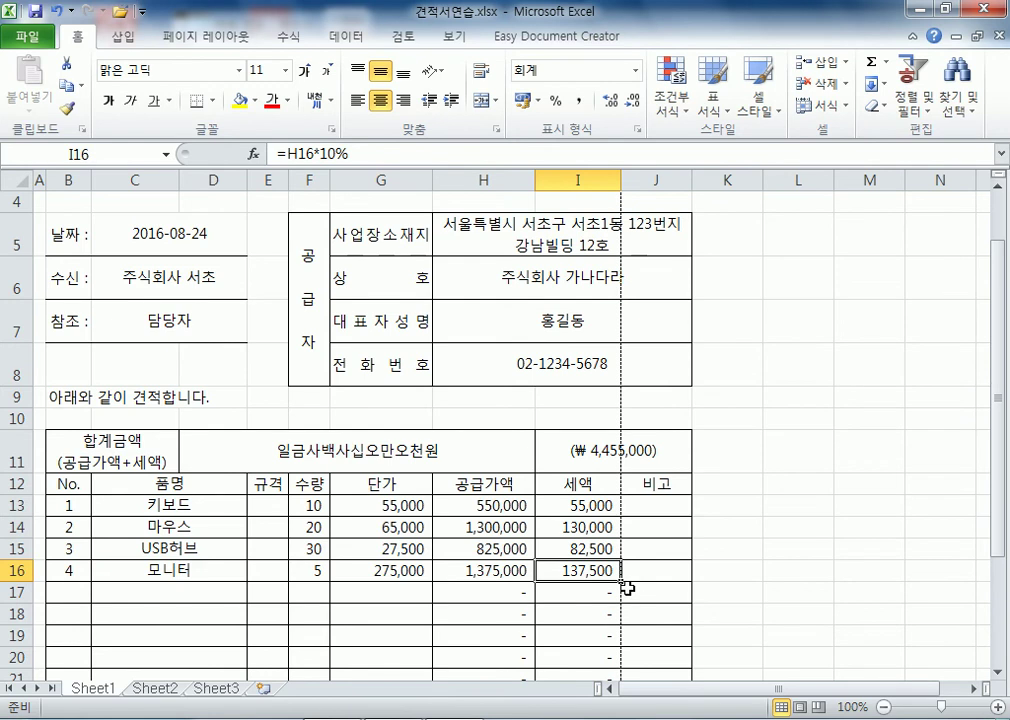
pyautogui.click(676, 576)
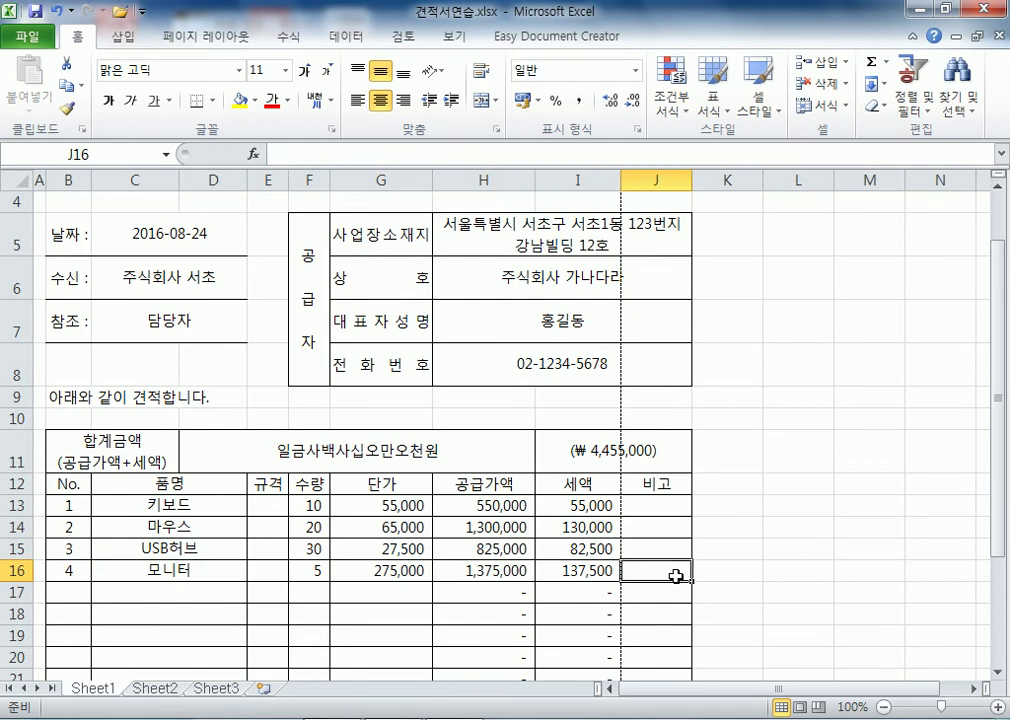
pyautogui.moveTo(691, 182); pyautogui.dragTo(676, 185)
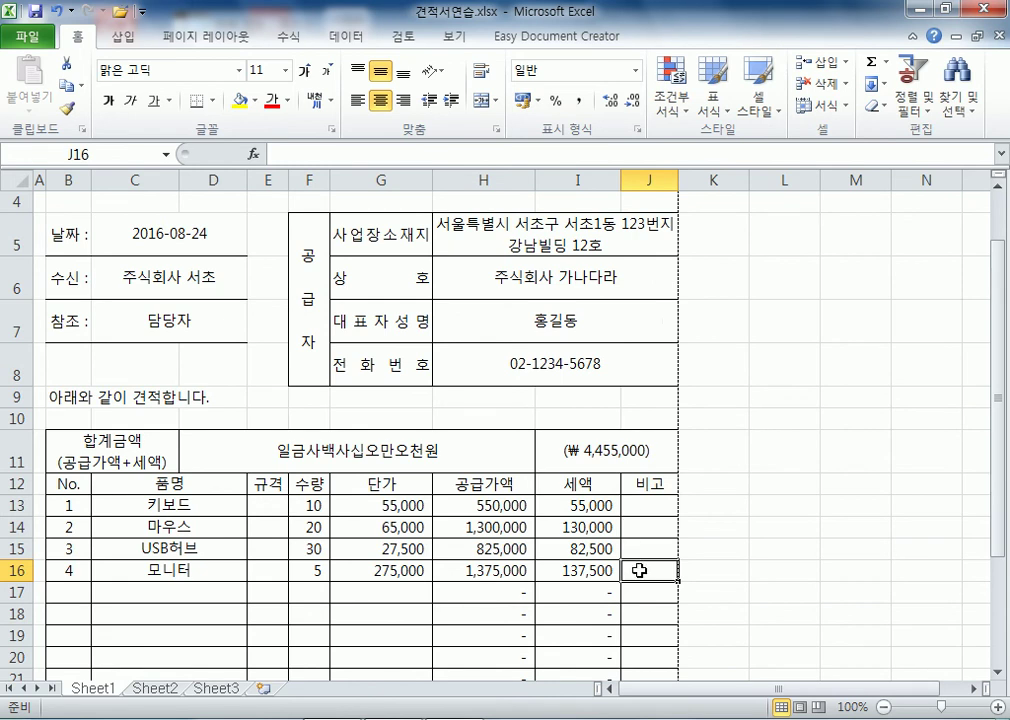
# Try widening column A to see its effect on the page break, and return it to its narrow width
pyautogui.click(40, 180)
pyautogui.moveTo(44, 181); pyautogui.dragTo(58, 181)
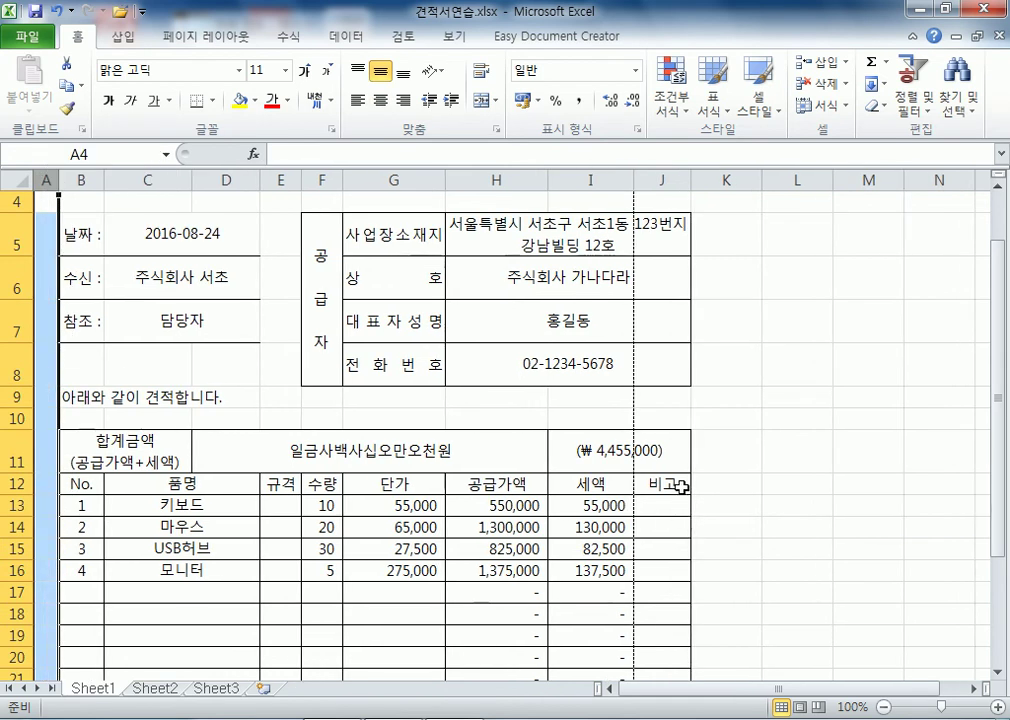
pyautogui.moveTo(56, 180); pyautogui.dragTo(44, 180)
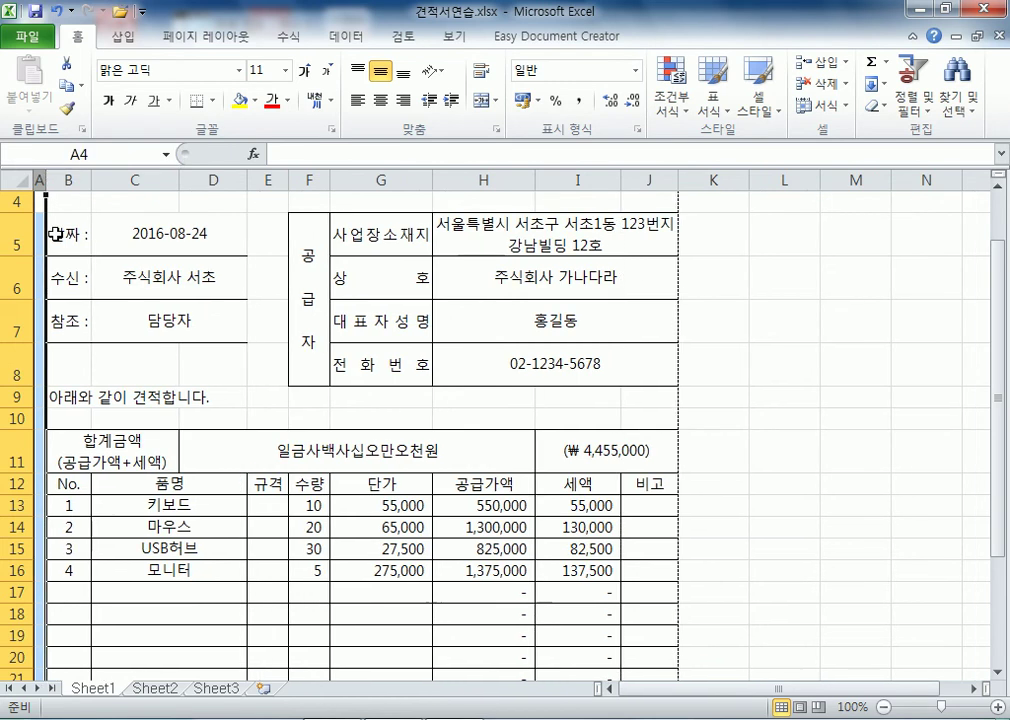
pyautogui.click(277, 379)
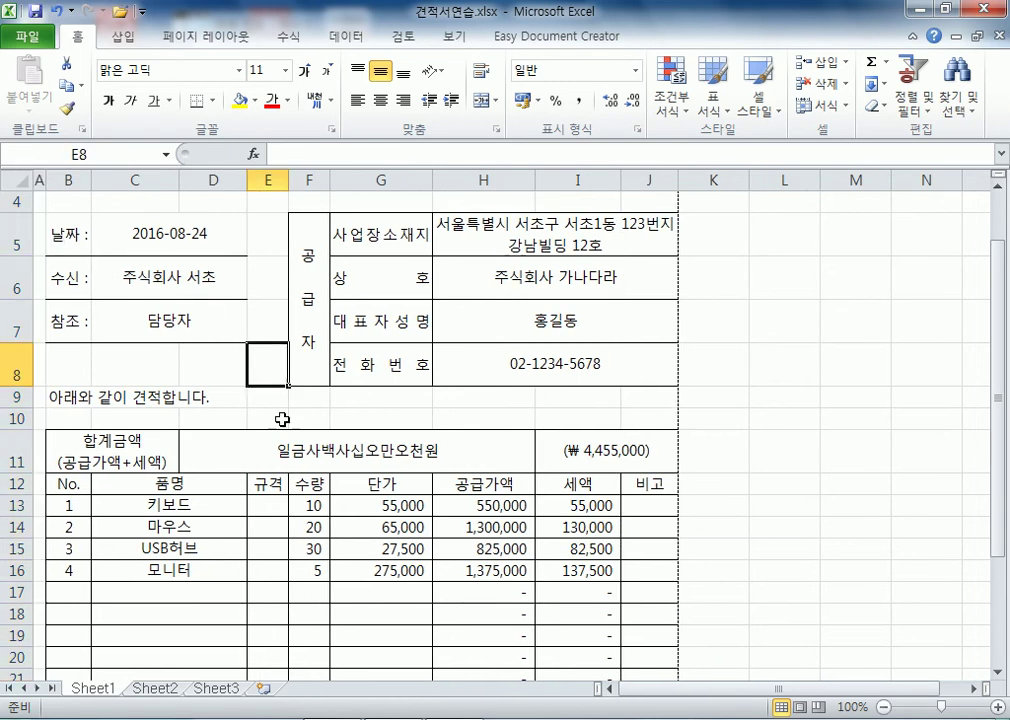
pyautogui.scroll(1, 278, 420)
pyautogui.click(16, 202)
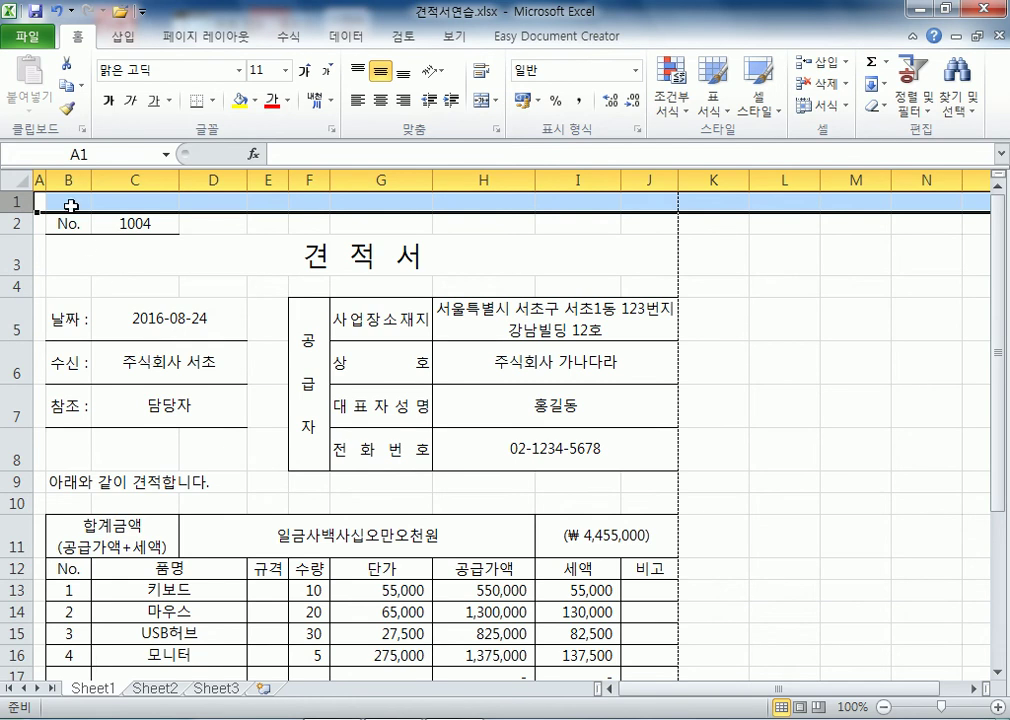
pyautogui.click(40, 180)
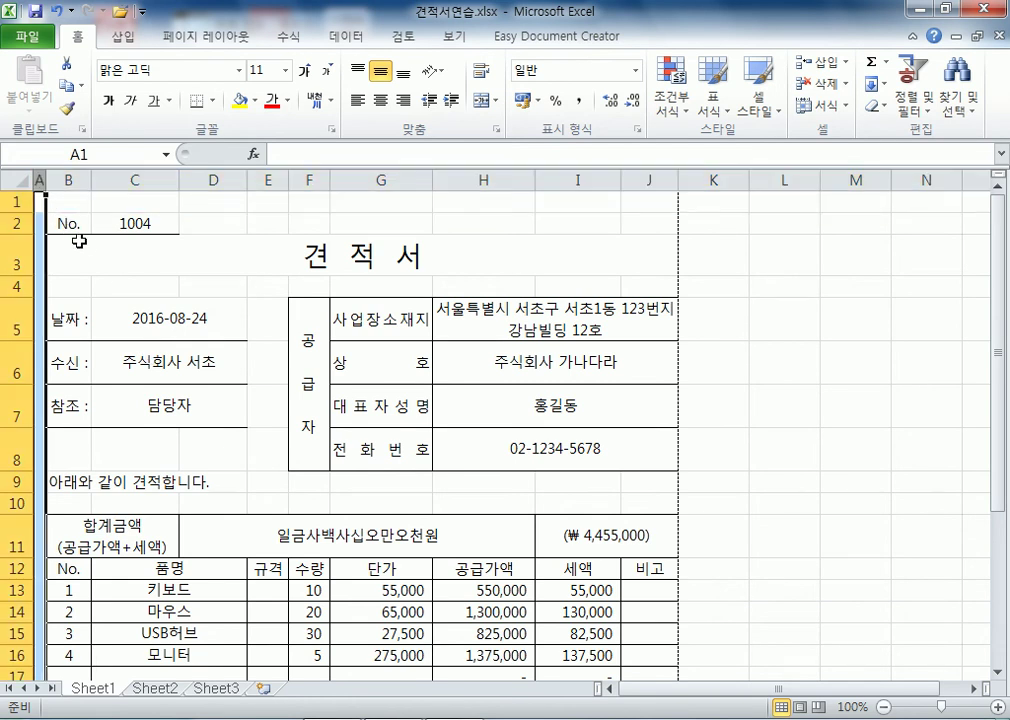
pyautogui.click(206, 289)
# Select the whole quotation form from B2 to J31 and check it against the page boundary
pyautogui.click(72, 224)
pyautogui.moveTo(72, 224); pyautogui.dragTo(601, 614)
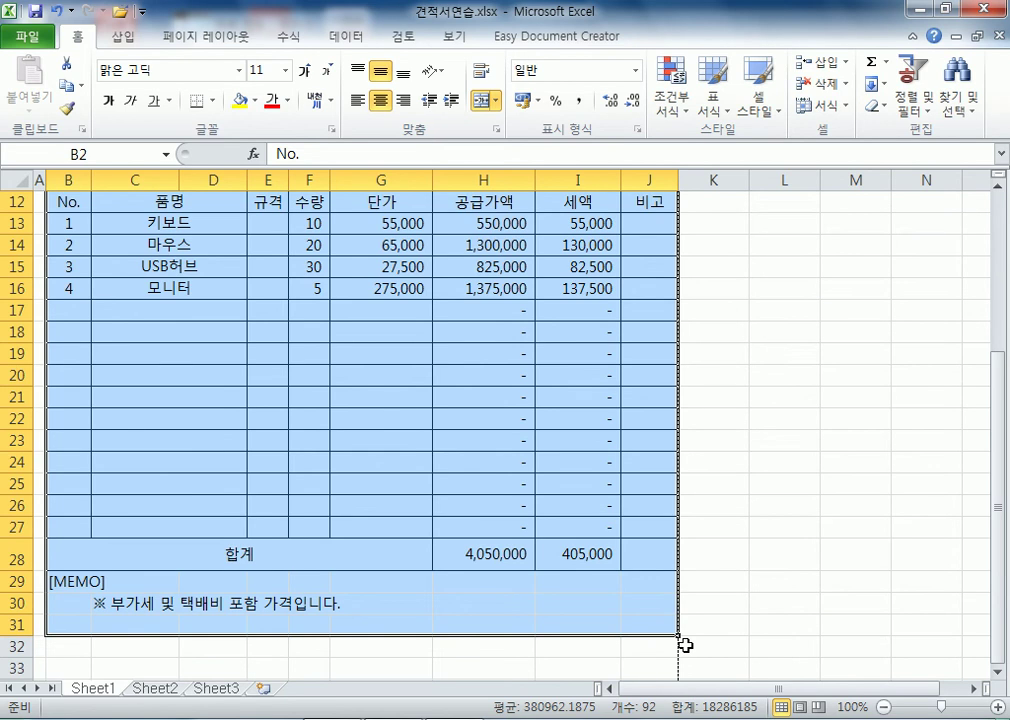
pyautogui.scroll(-2, 685, 645)
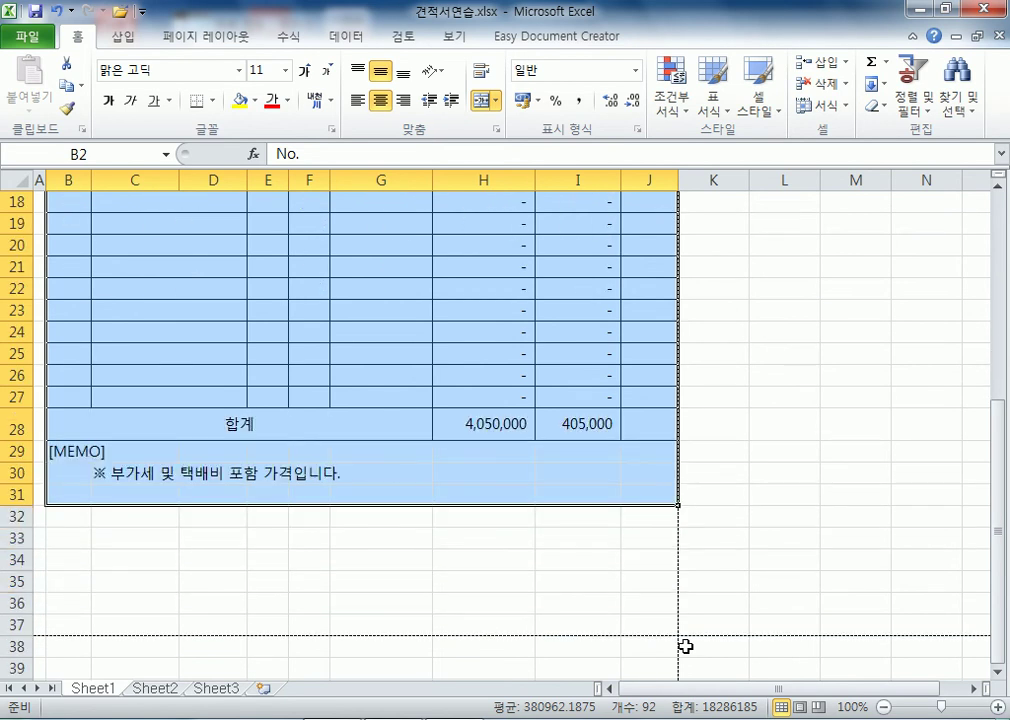
pyautogui.scroll(6, 685, 646)
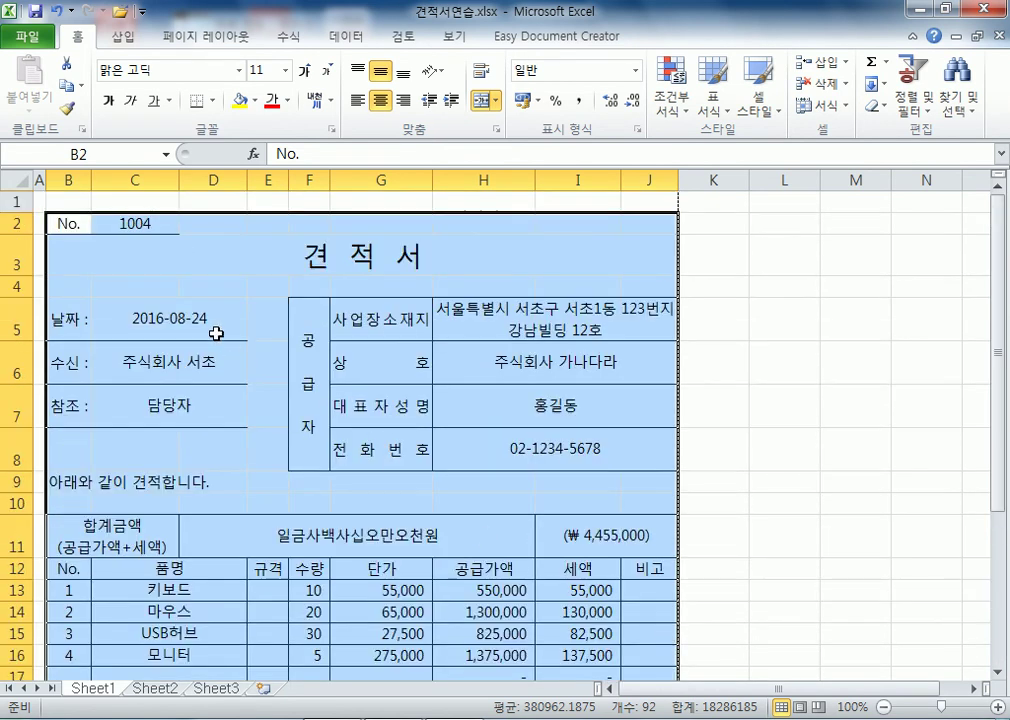
pyautogui.click(68, 221)
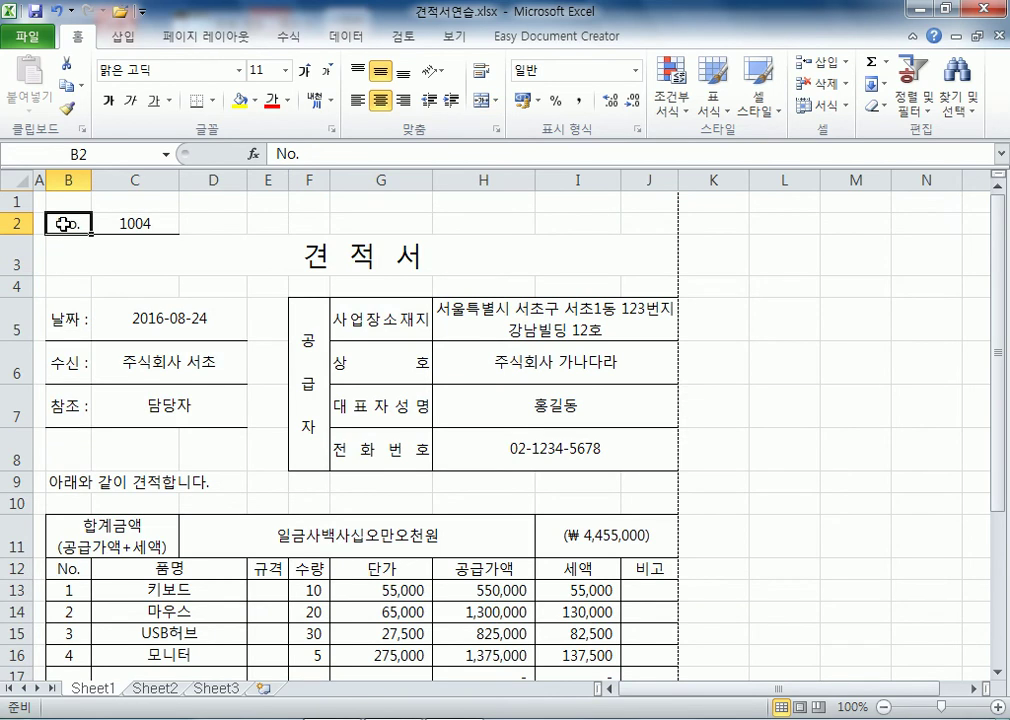
pyautogui.scroll(-7, 356, 372)
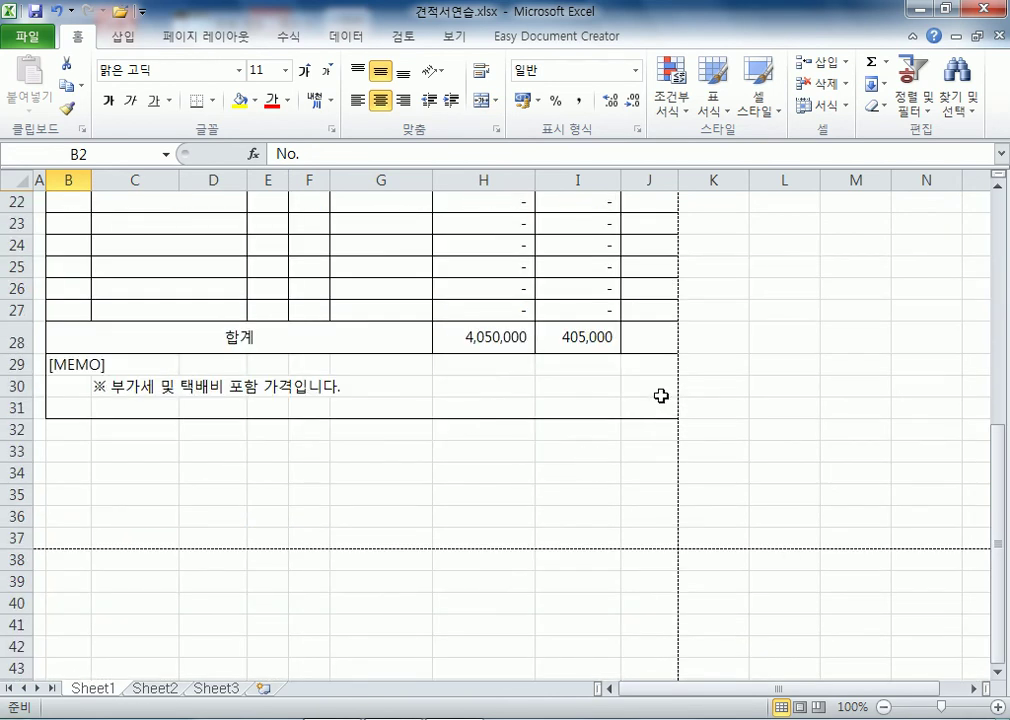
pyautogui.keyDown('shift'); pyautogui.click(652, 414); pyautogui.keyUp('shift')
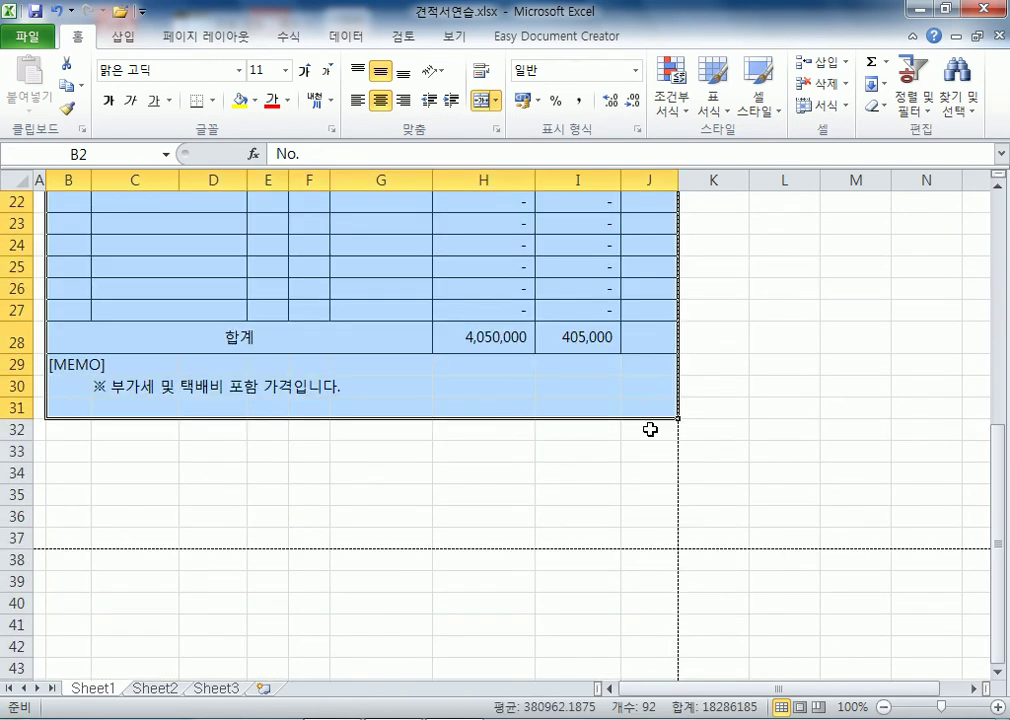
pyautogui.scroll(7, 624, 442)
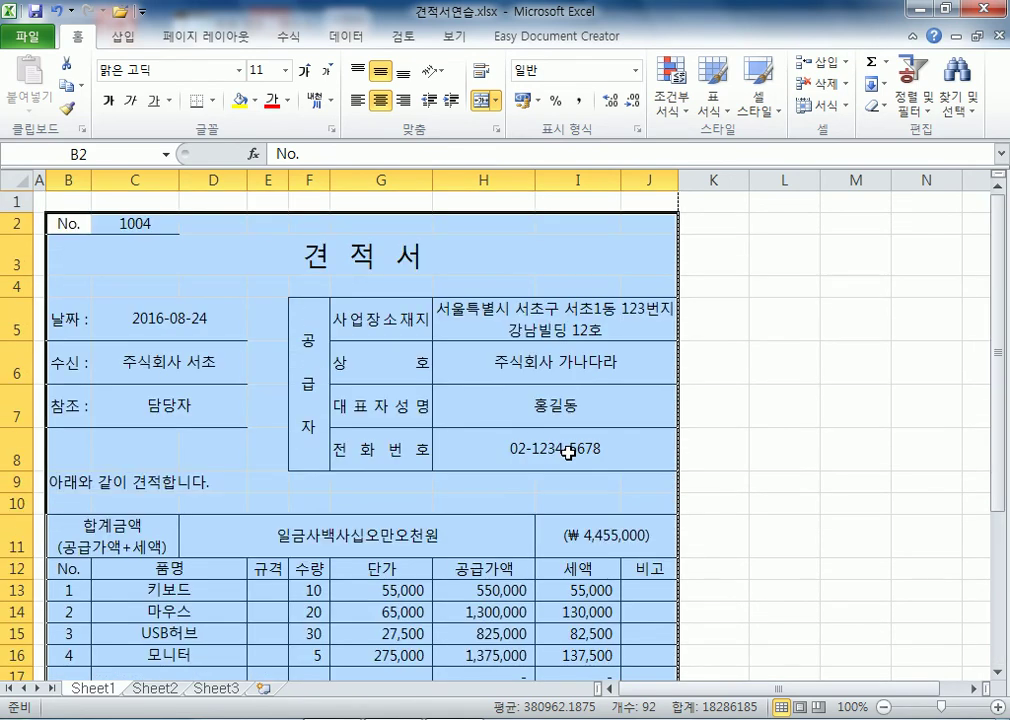
# Set the quotation form range B2:J31 as the print area
pyautogui.click(58, 222)
pyautogui.scroll(-5, 534, 374)
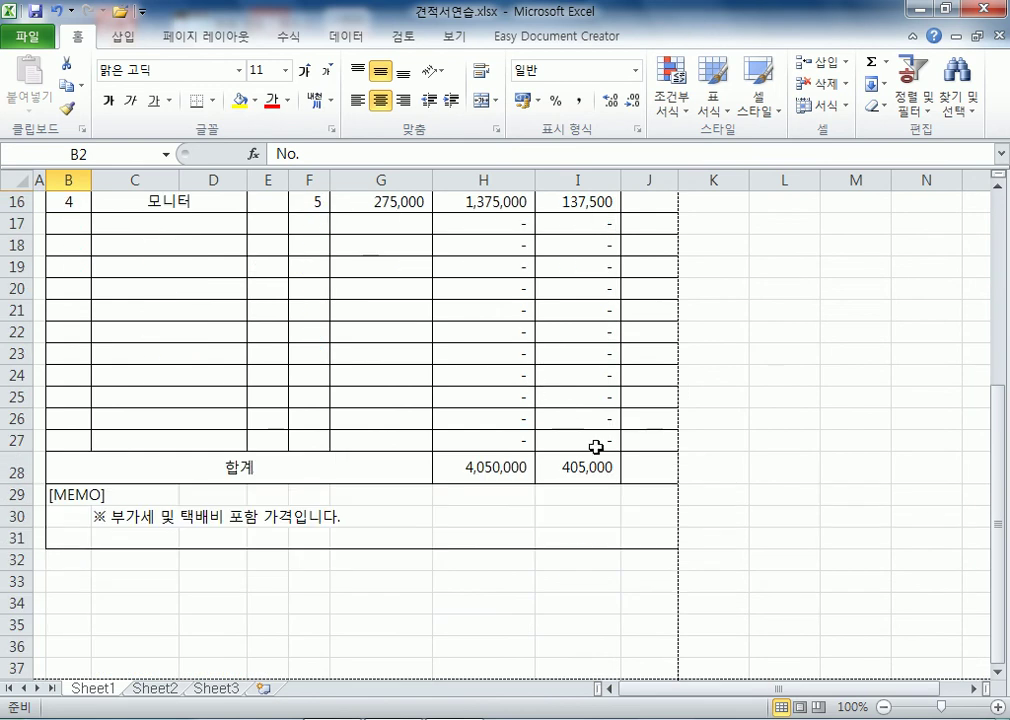
pyautogui.keyDown('shift'); pyautogui.click(647, 539); pyautogui.keyUp('shift')
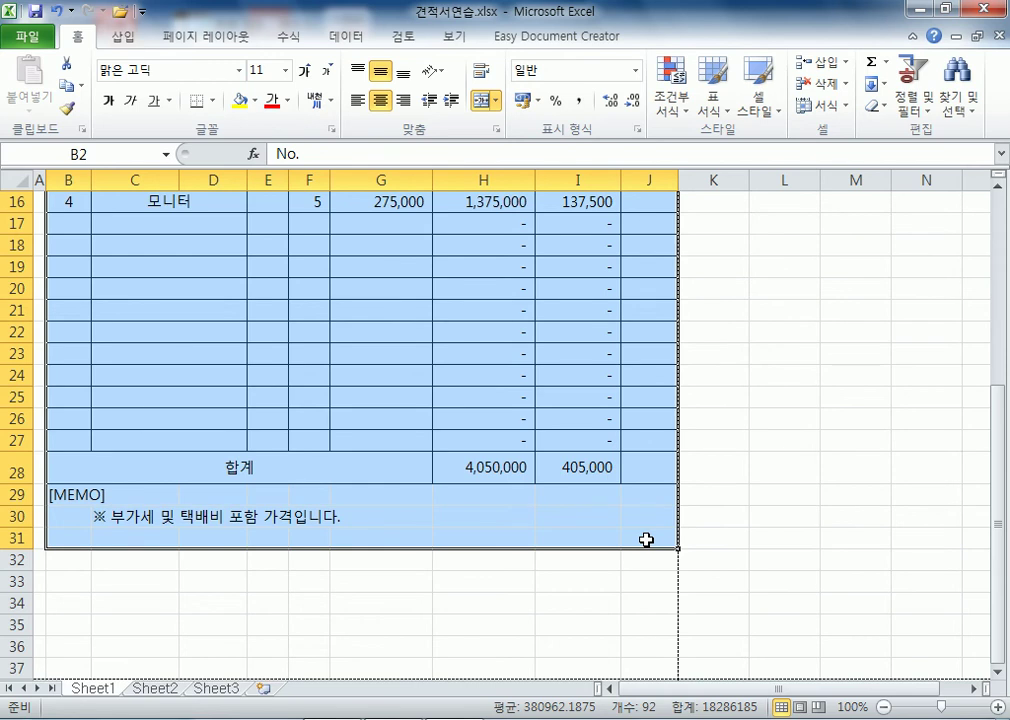
pyautogui.click(216, 43)
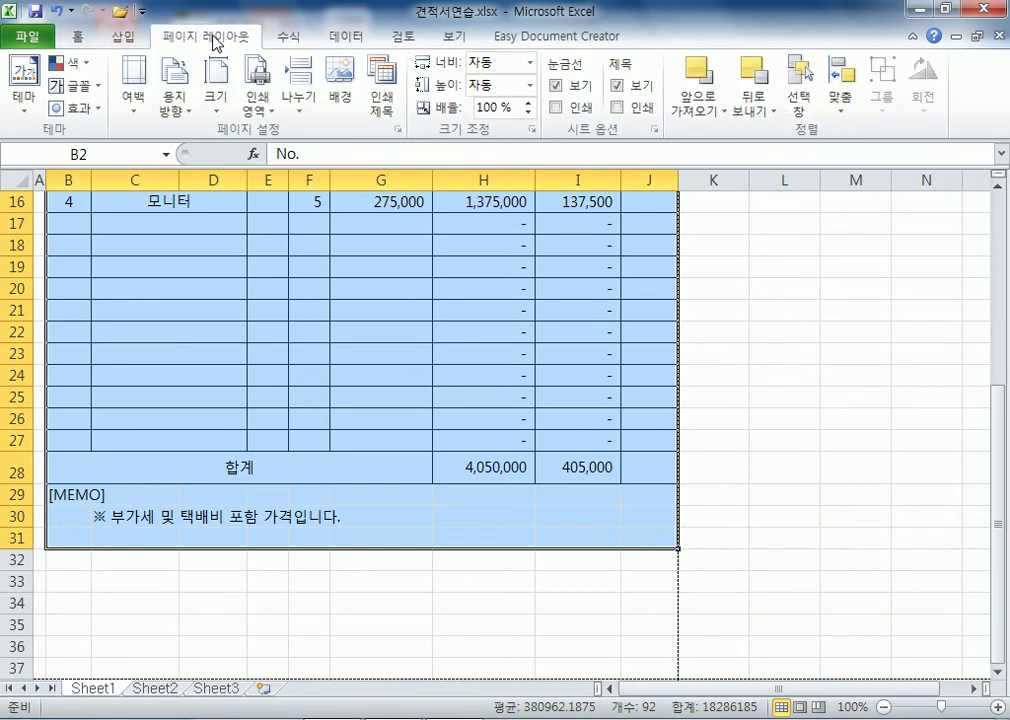
pyautogui.click(266, 113)
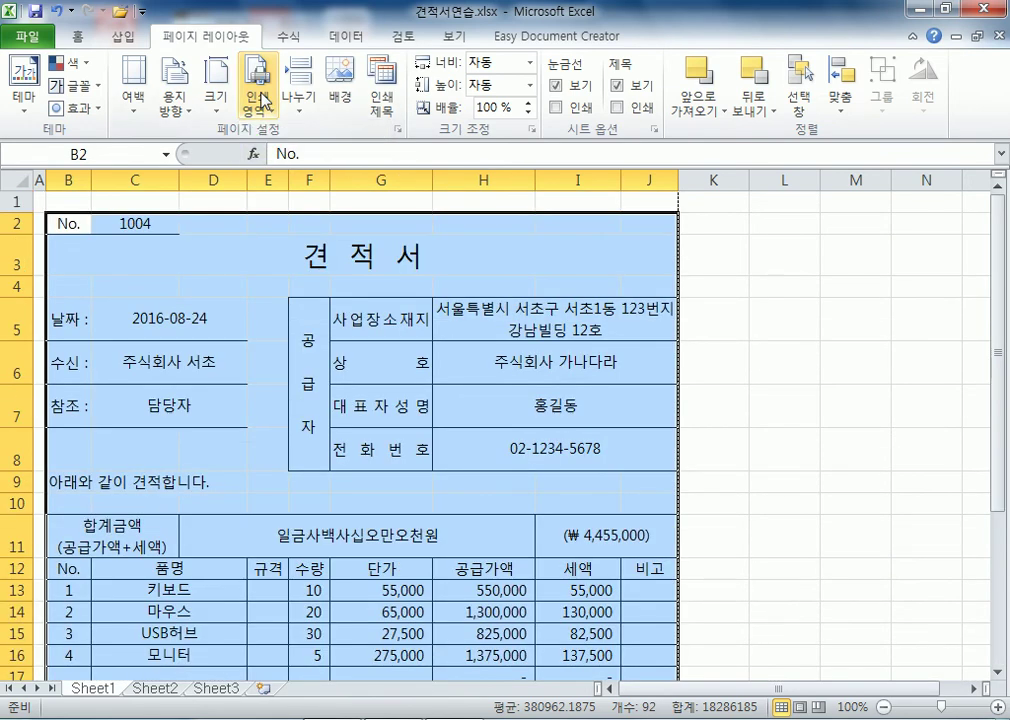
pyautogui.click(260, 100)
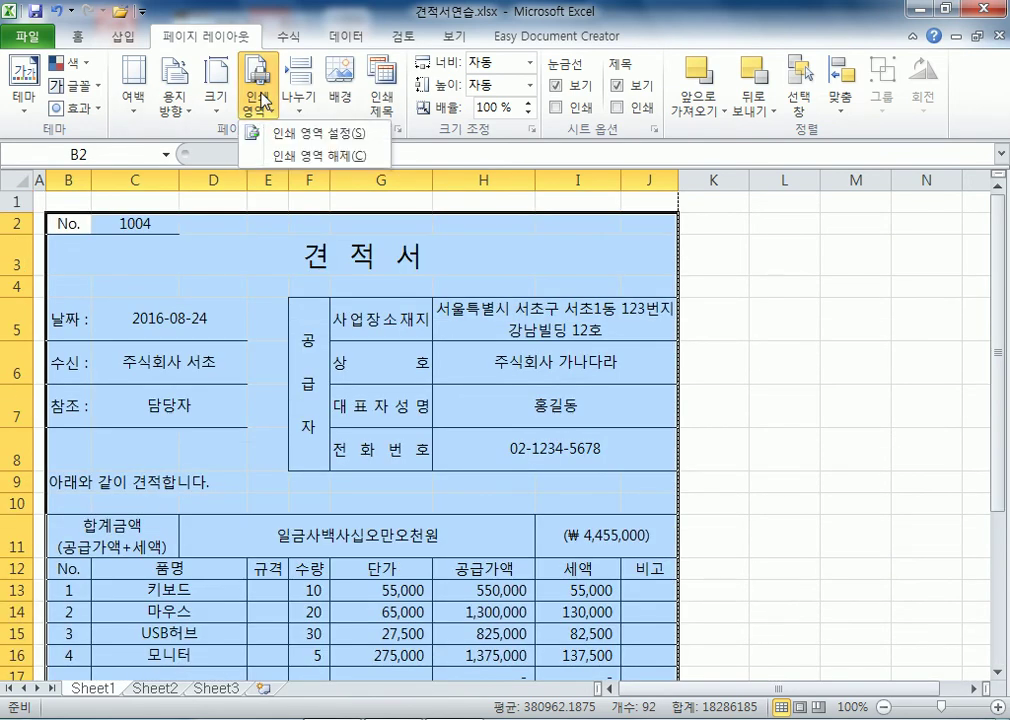
pyautogui.click(322, 133)
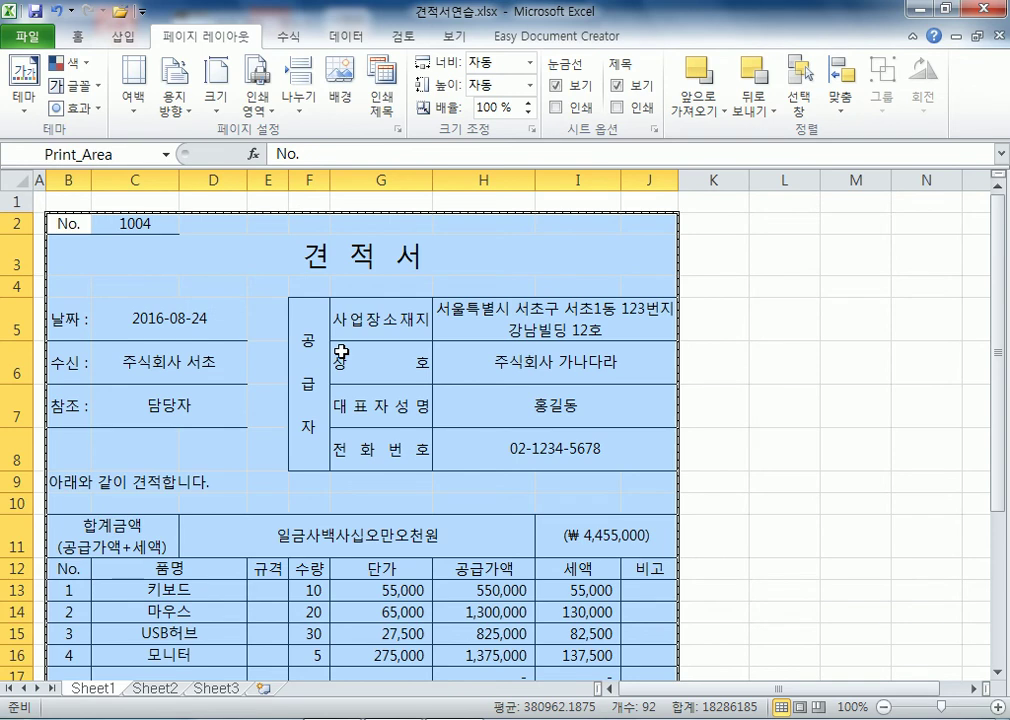
# Check the print preview of the quotation form and return to the worksheet
pyautogui.click(47, 44)
pyautogui.click(38, 296)
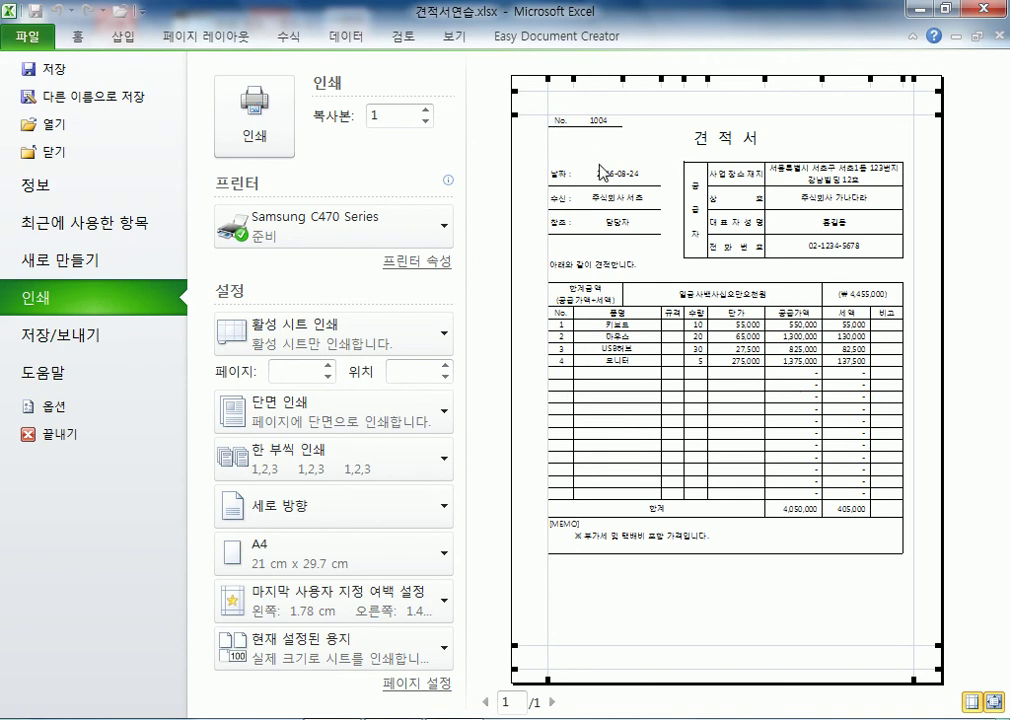
pyautogui.click(76, 37)
# Select the form from B2 to J31 again and clear the print area
pyautogui.click(72, 221)
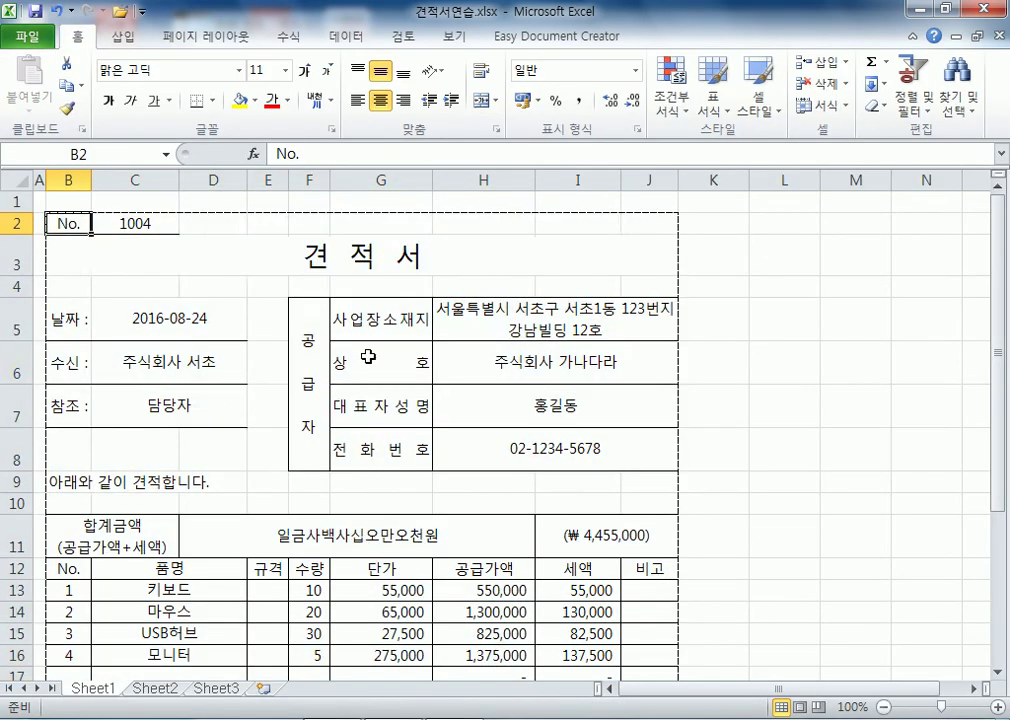
pyautogui.scroll(-5, 334, 316)
pyautogui.keyDown('shift'); pyautogui.click(647, 538); pyautogui.keyUp('shift')
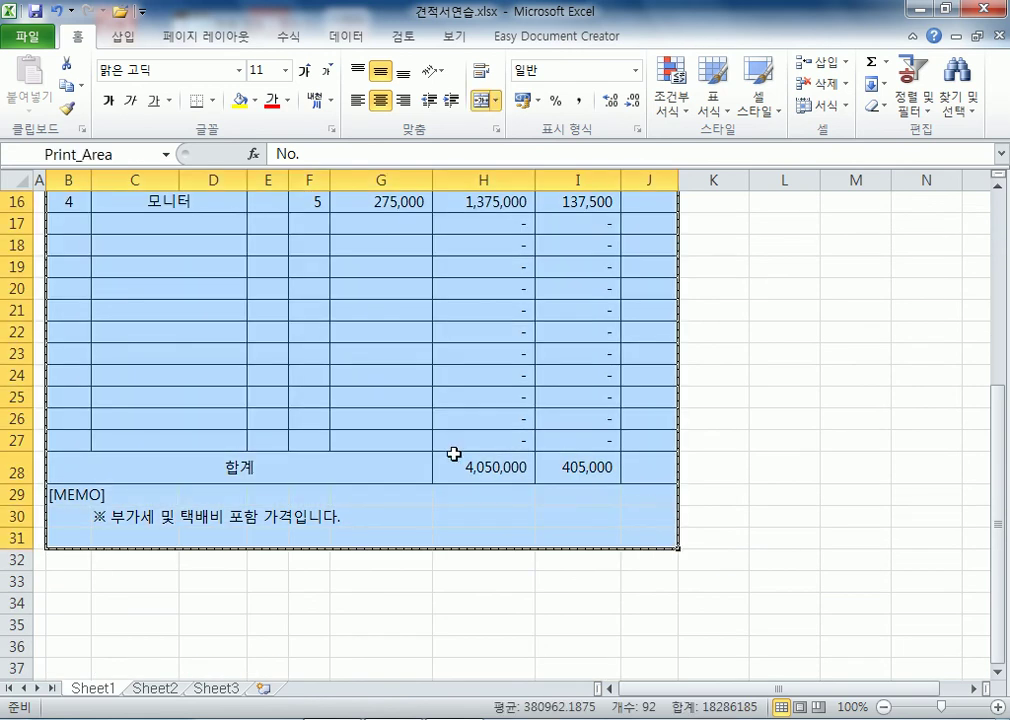
pyautogui.scroll(5, 388, 428)
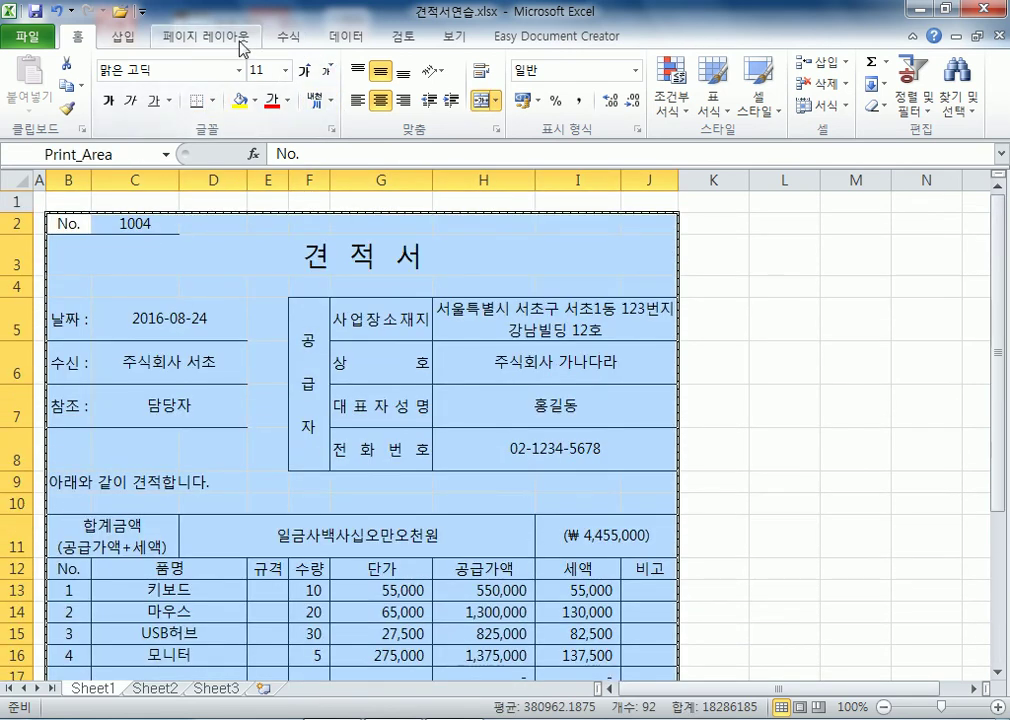
pyautogui.click(206, 37)
pyautogui.click(257, 92)
pyautogui.click(295, 157)
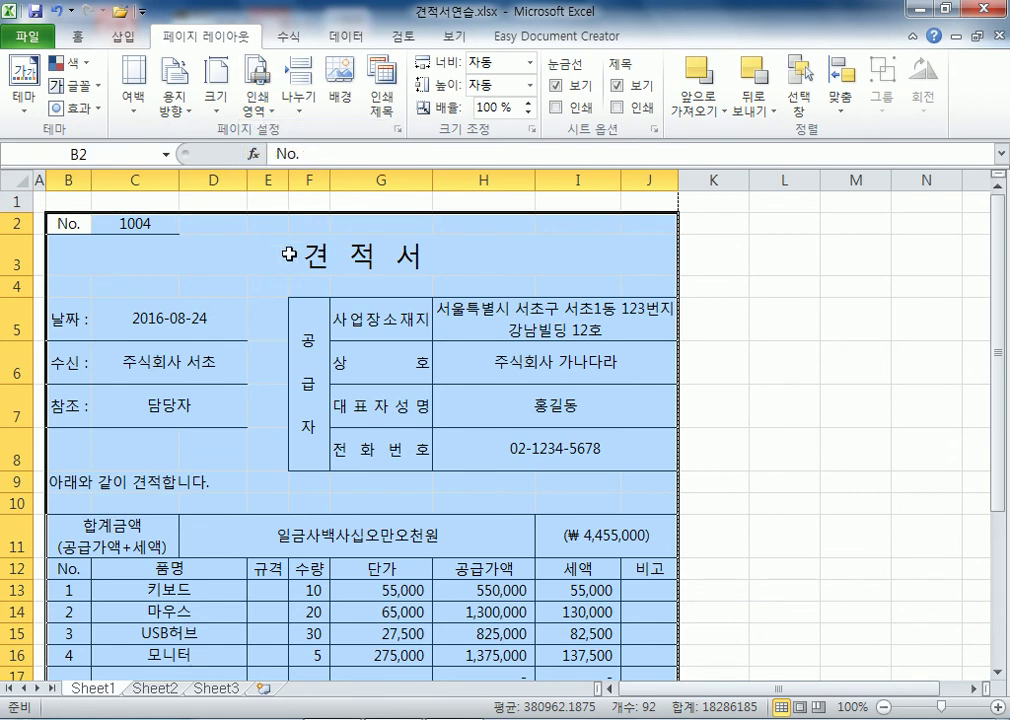
# Set the print area again to the selected form range B2:J31
pyautogui.scroll(-2, 289, 254)
pyautogui.scroll(2, 252, 320)
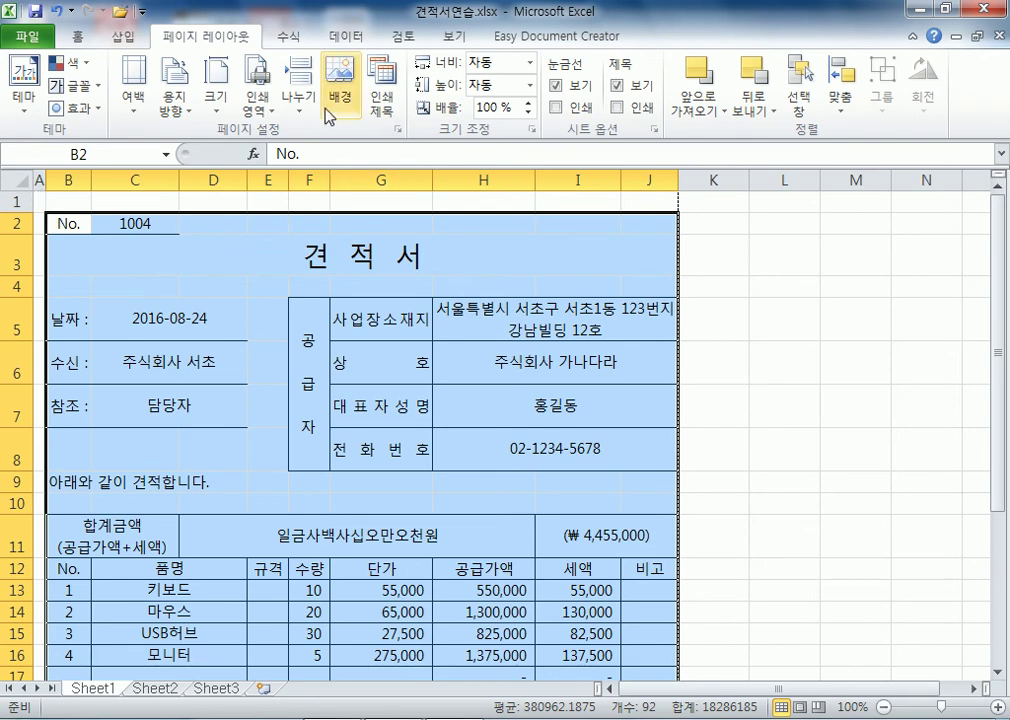
pyautogui.click(252, 110)
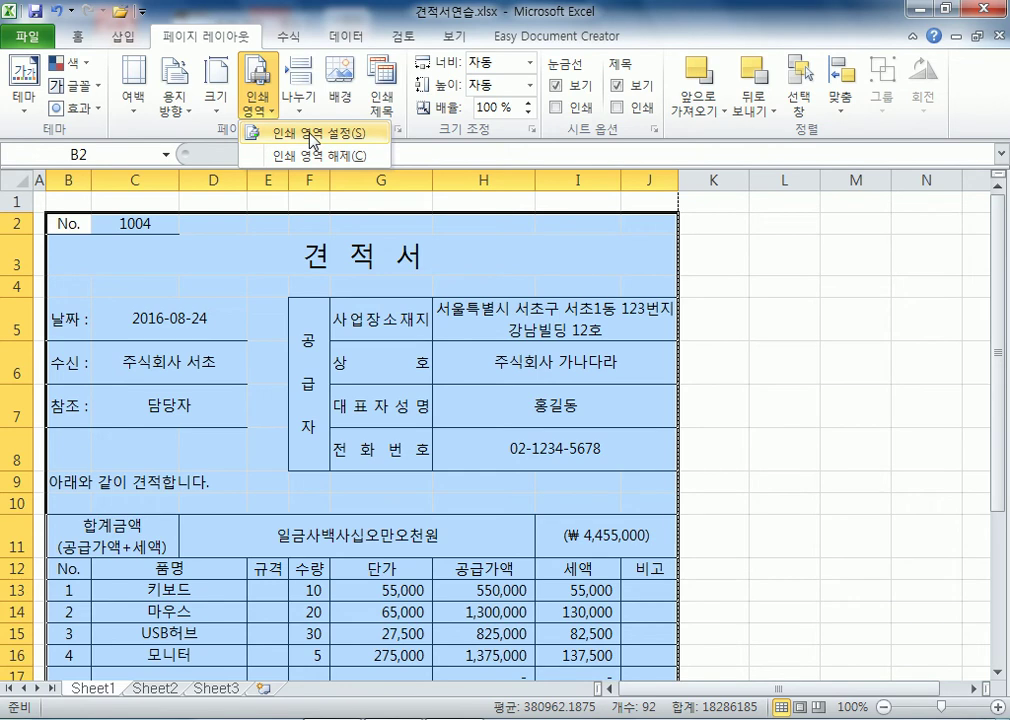
pyautogui.click(313, 135)
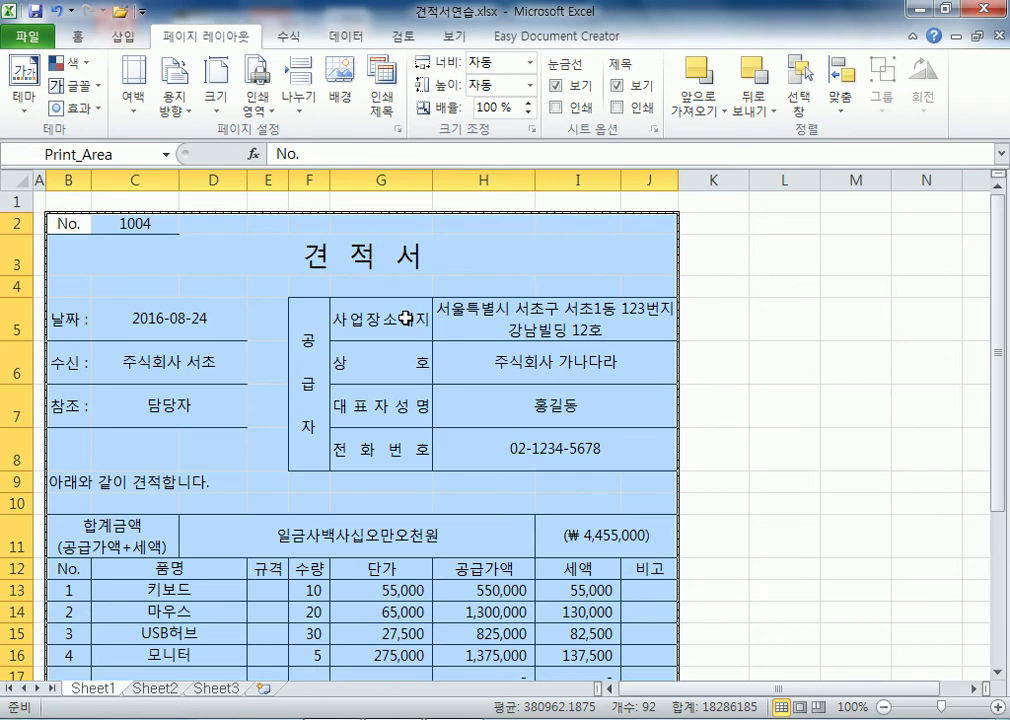
# Open the print preview, enlarge the page and return to full-page view, then switch the margin guides off and on
pyautogui.click(28, 37)
pyautogui.click(40, 297)
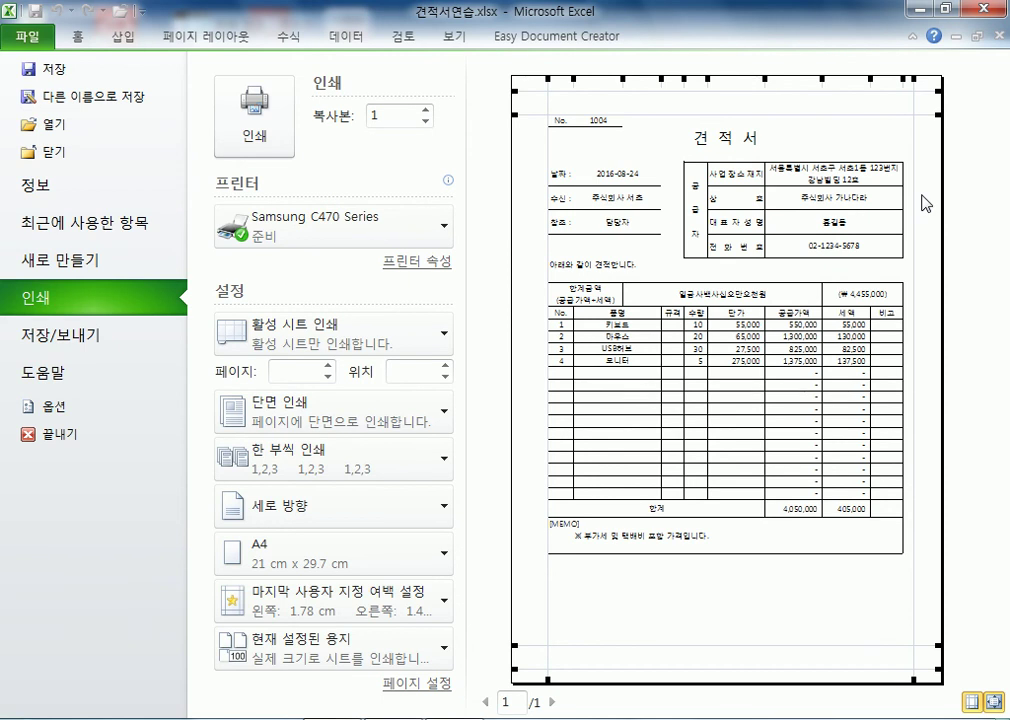
pyautogui.click(996, 703)
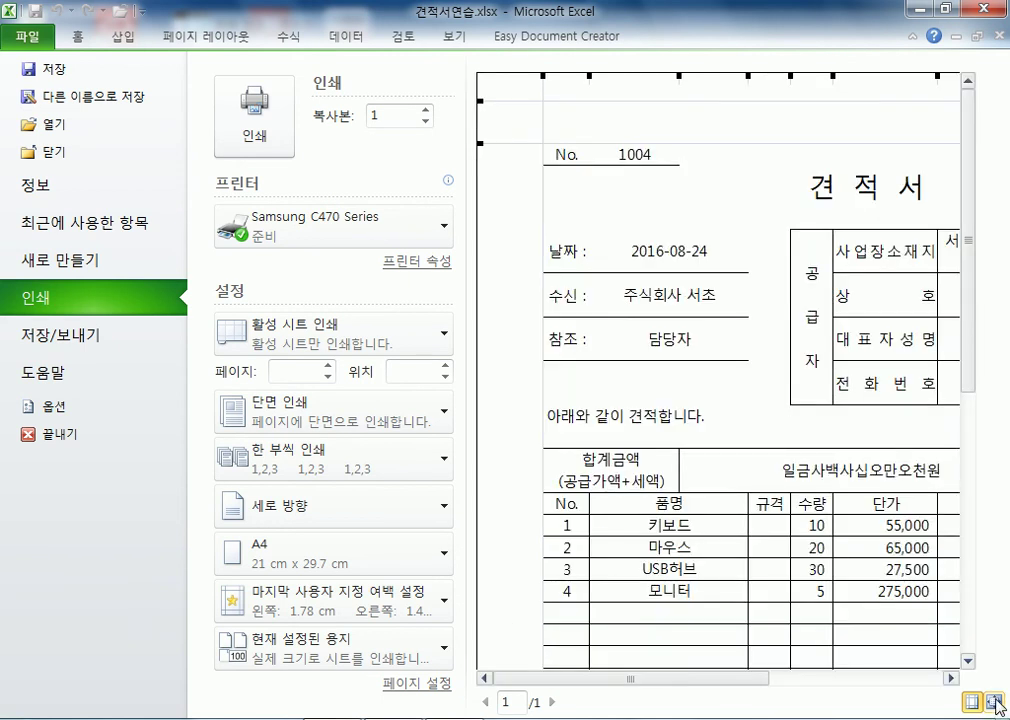
pyautogui.click(996, 703)
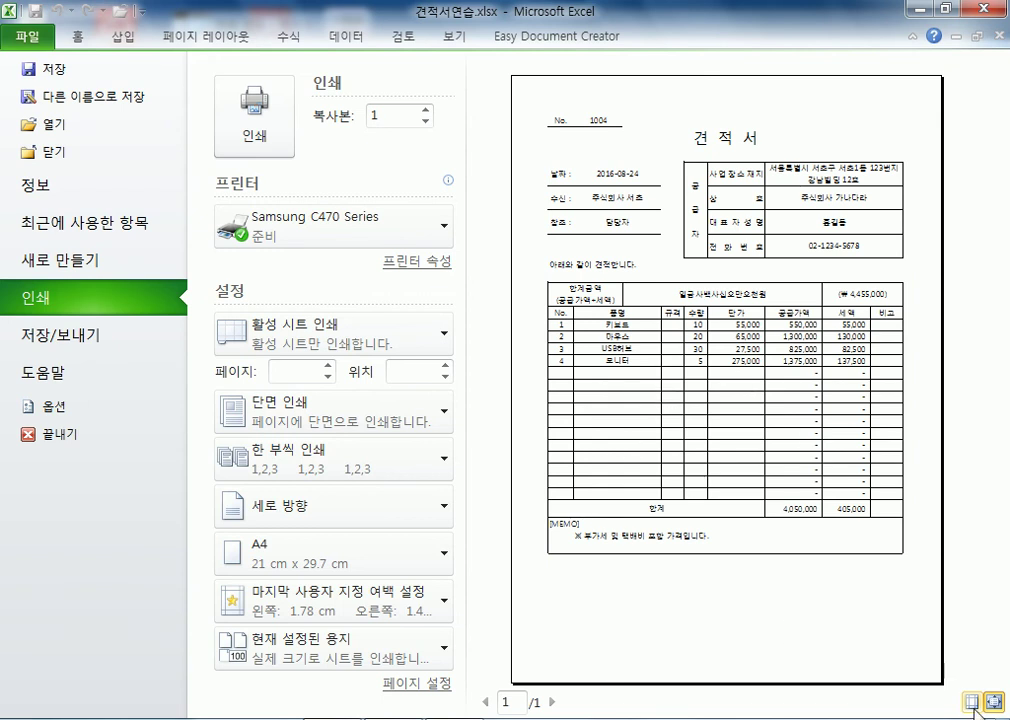
pyautogui.click(971, 702)
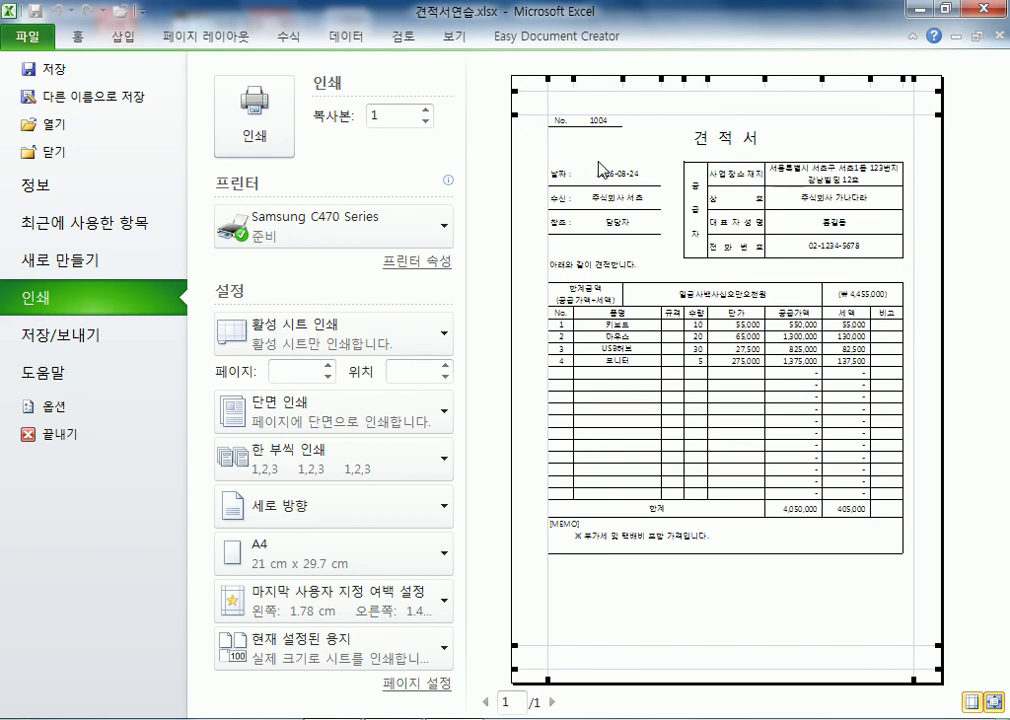
# Set the page margins to 1 cm left, 1 cm right and 3 cm at the top in the page setup
pyautogui.click(417, 686)
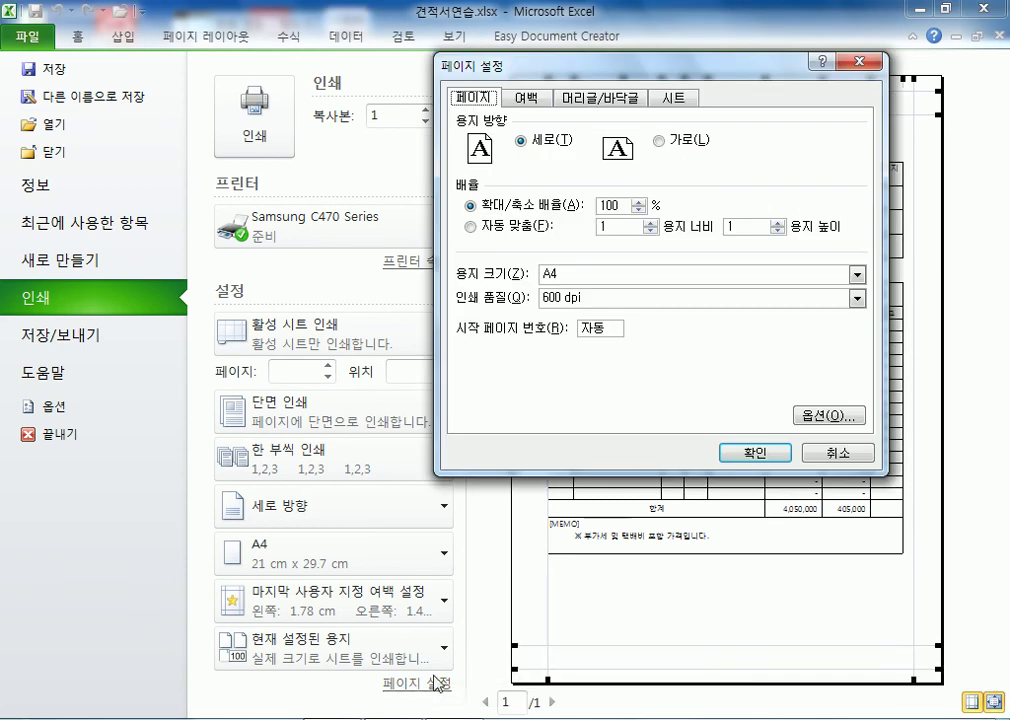
pyautogui.click(845, 462)
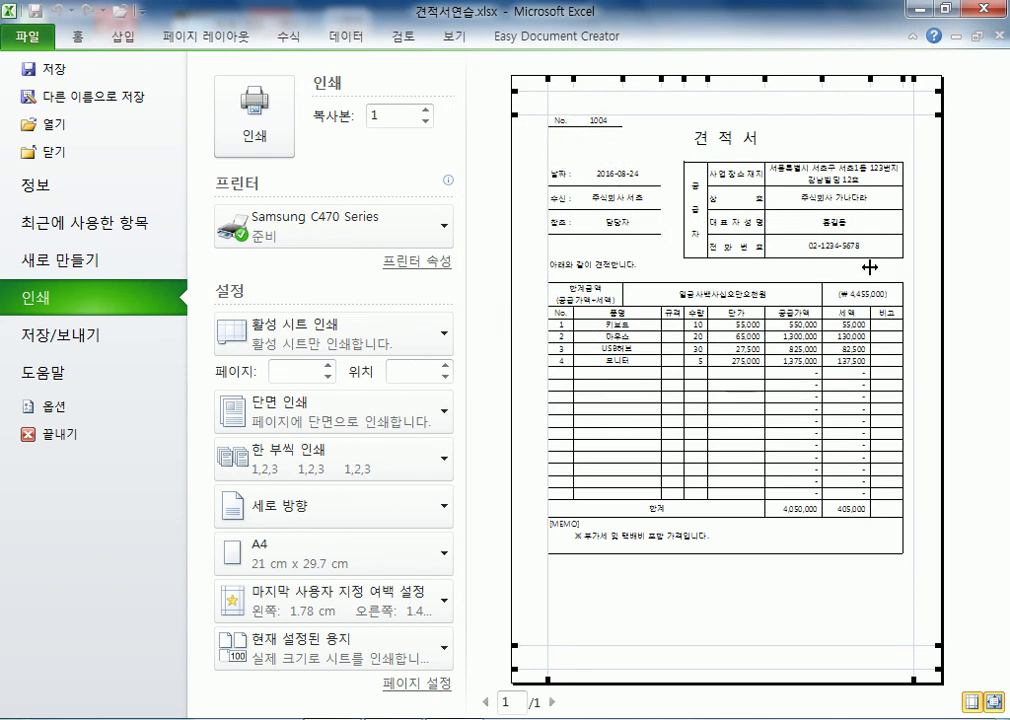
pyautogui.click(398, 684)
pyautogui.click(524, 100)
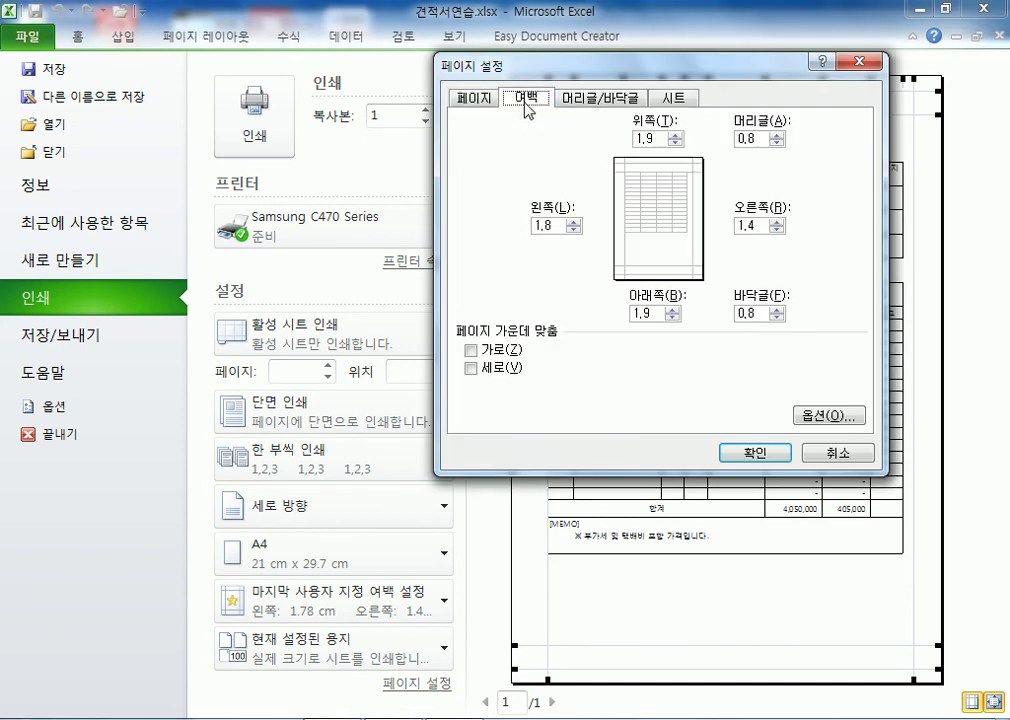
pyautogui.doubleClick(560, 226)
pyautogui.write('1')
pyautogui.doubleClick(740, 226)
pyautogui.write('1')
pyautogui.doubleClick(650, 139)
pyautogui.write('3')
pyautogui.click(738, 452)
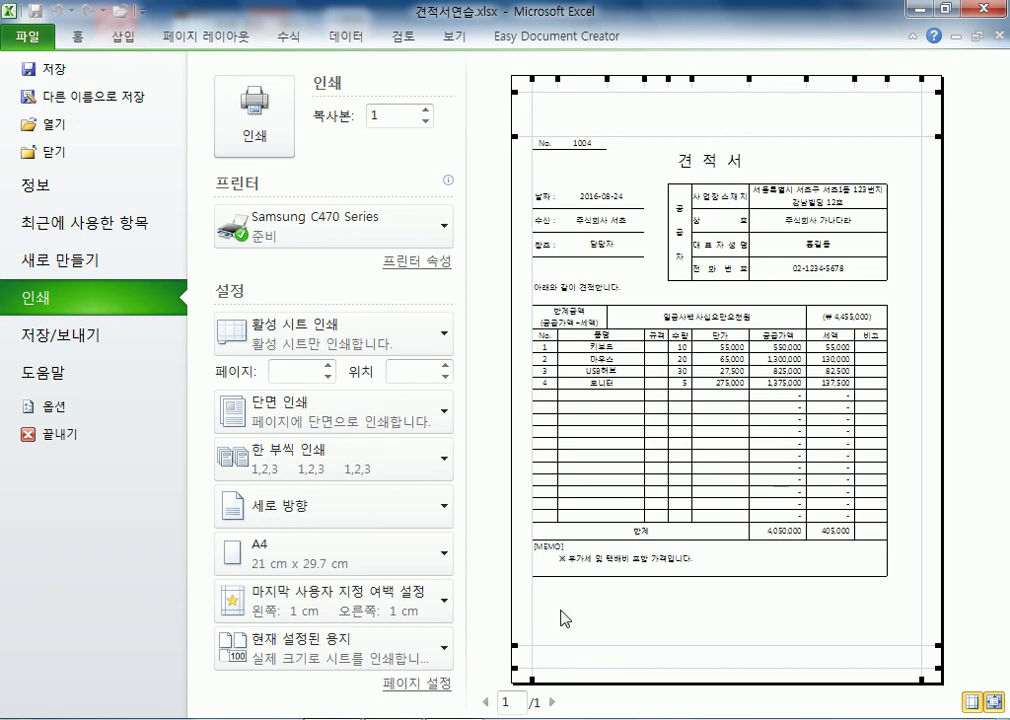
# Turn on both horizontal and vertical page centering in the page setup and apply it to the form
pyautogui.click(415, 684)
pyautogui.click(524, 98)
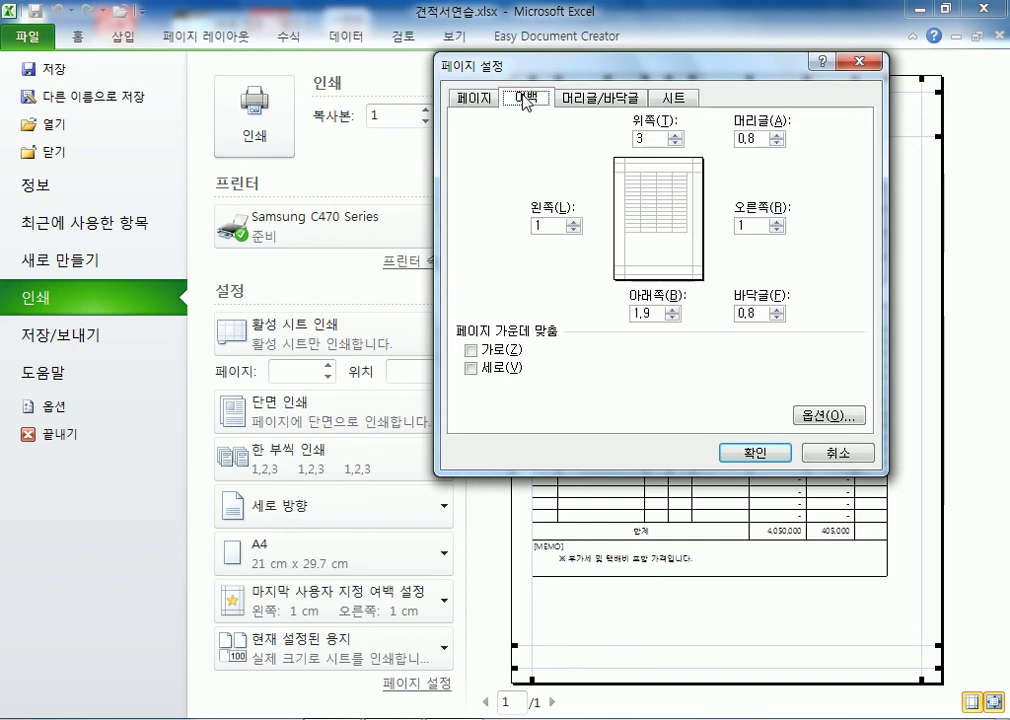
pyautogui.click(511, 352)
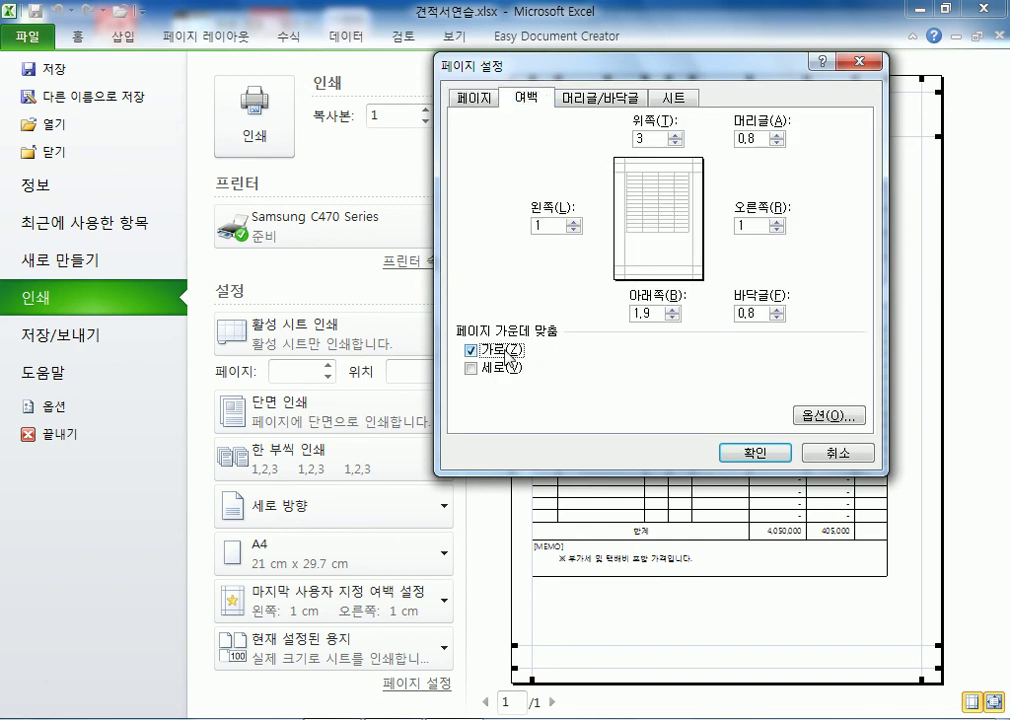
pyautogui.moveTo(591, 66); pyautogui.dragTo(232, 74)
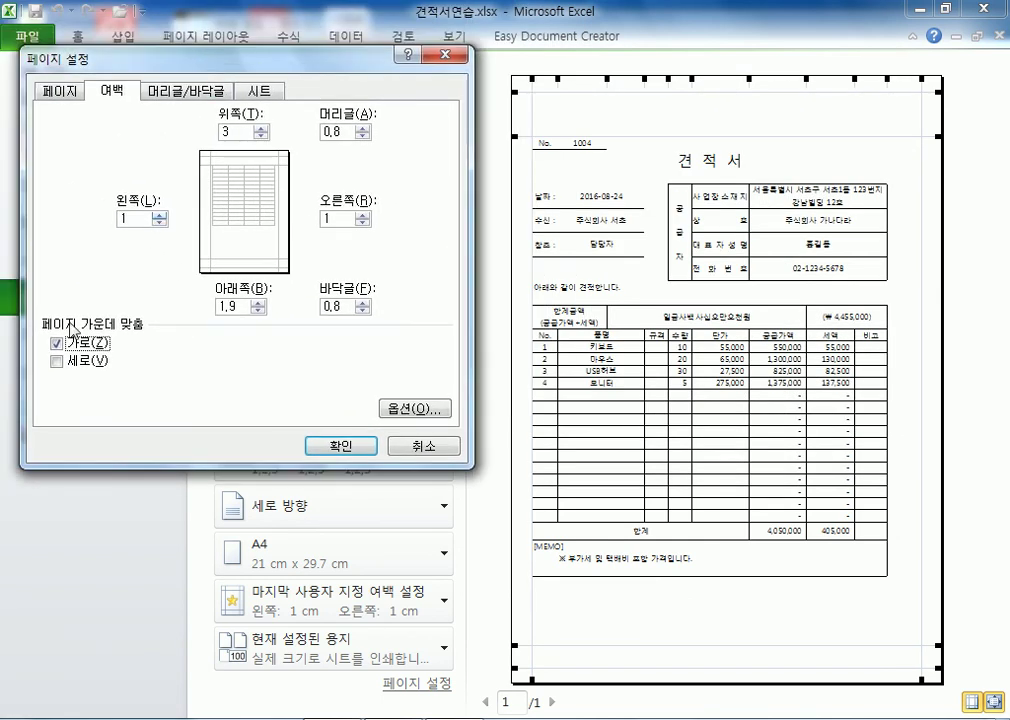
pyautogui.click(72, 362)
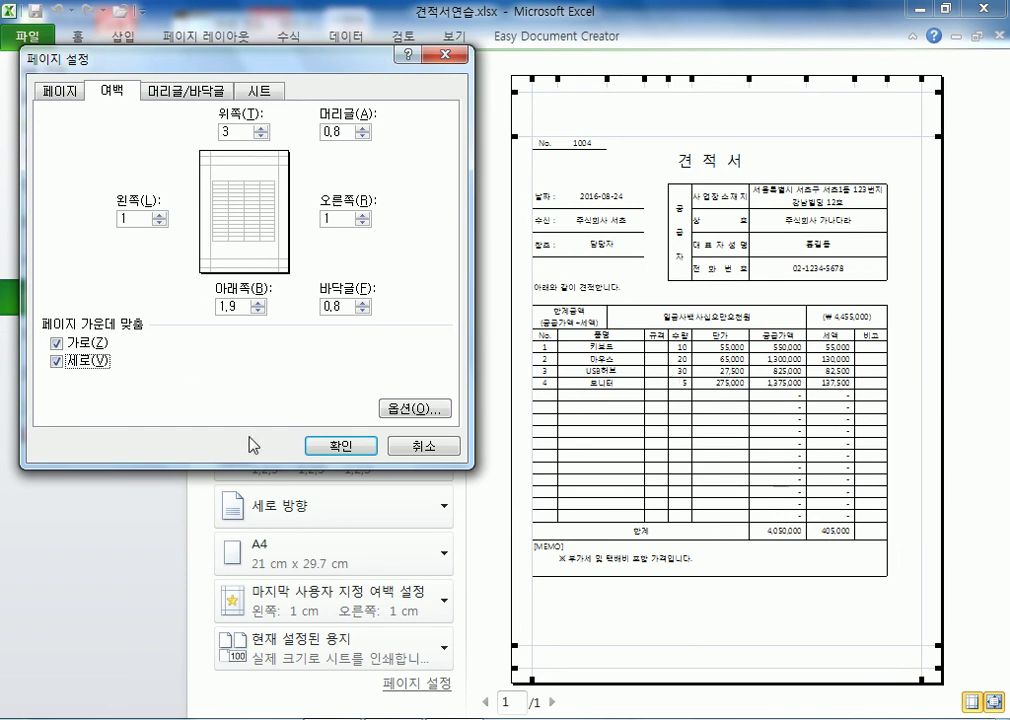
pyautogui.click(340, 446)
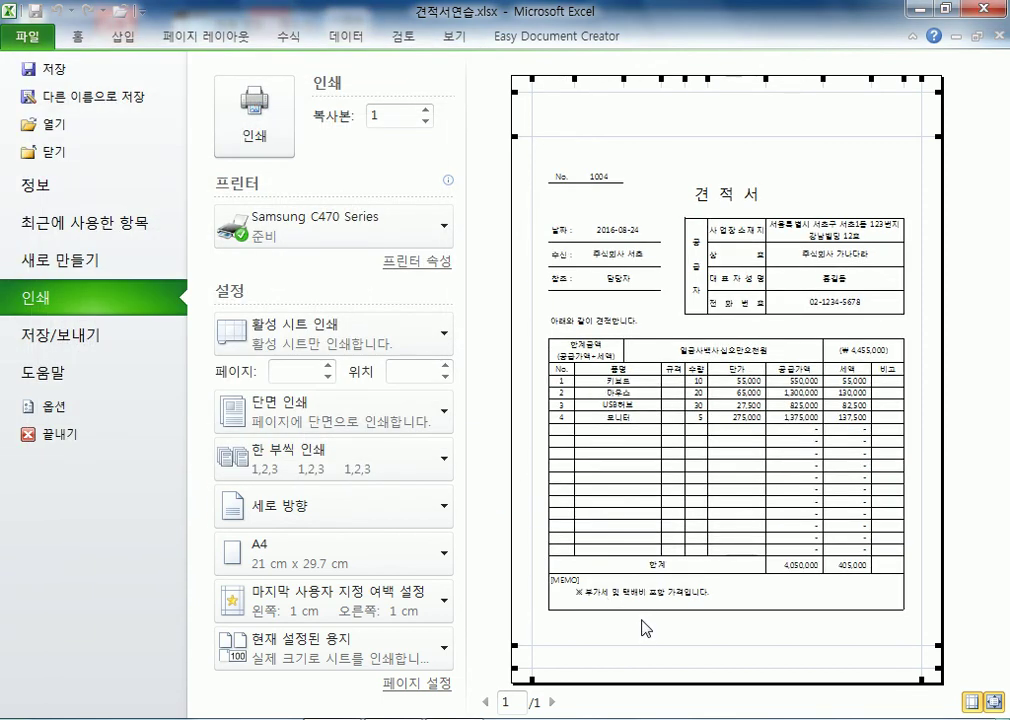
# Turn off vertical page centering in the page setup, keeping horizontal centering and the 3 cm top margin
pyautogui.click(436, 688)
pyautogui.click(105, 88)
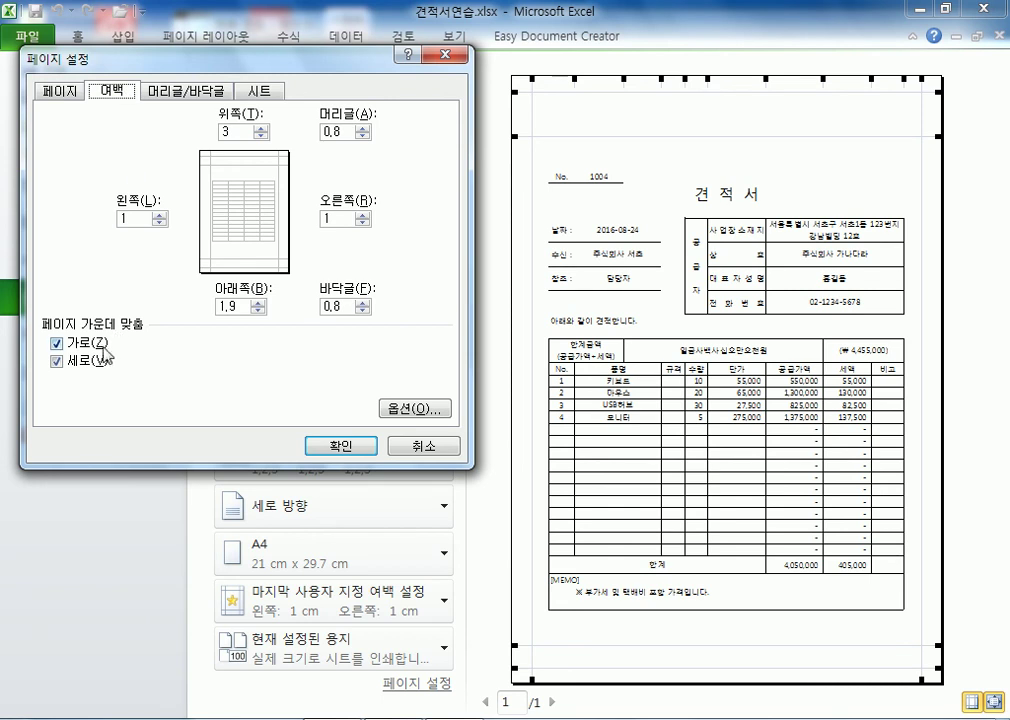
pyautogui.click(77, 363)
pyautogui.moveTo(239, 132); pyautogui.dragTo(202, 131)
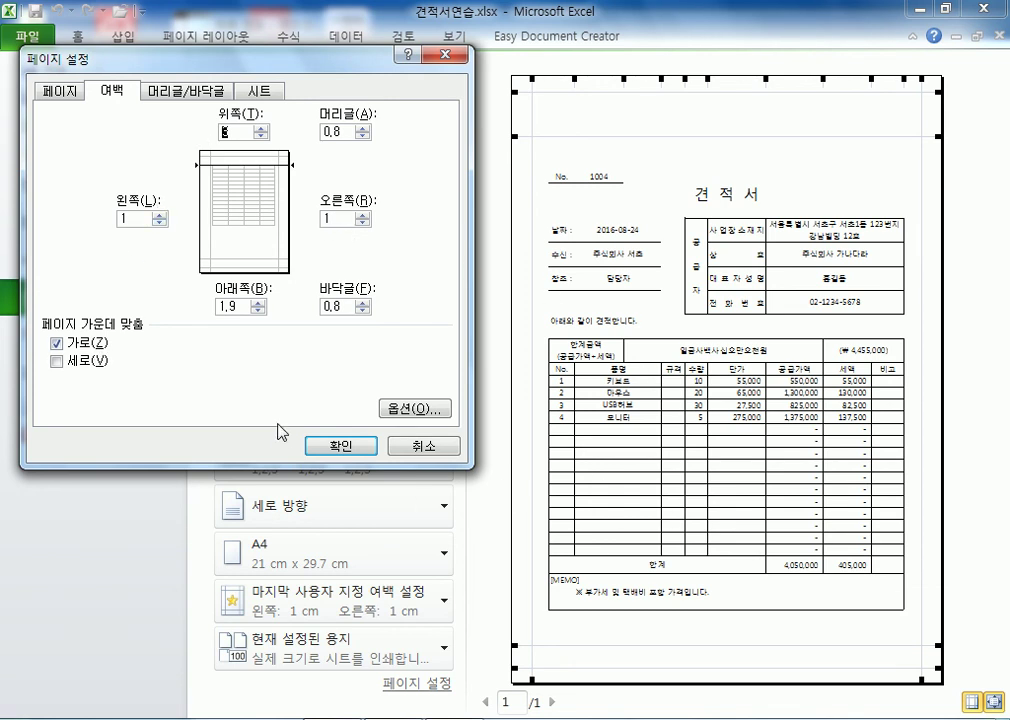
pyautogui.click(336, 445)
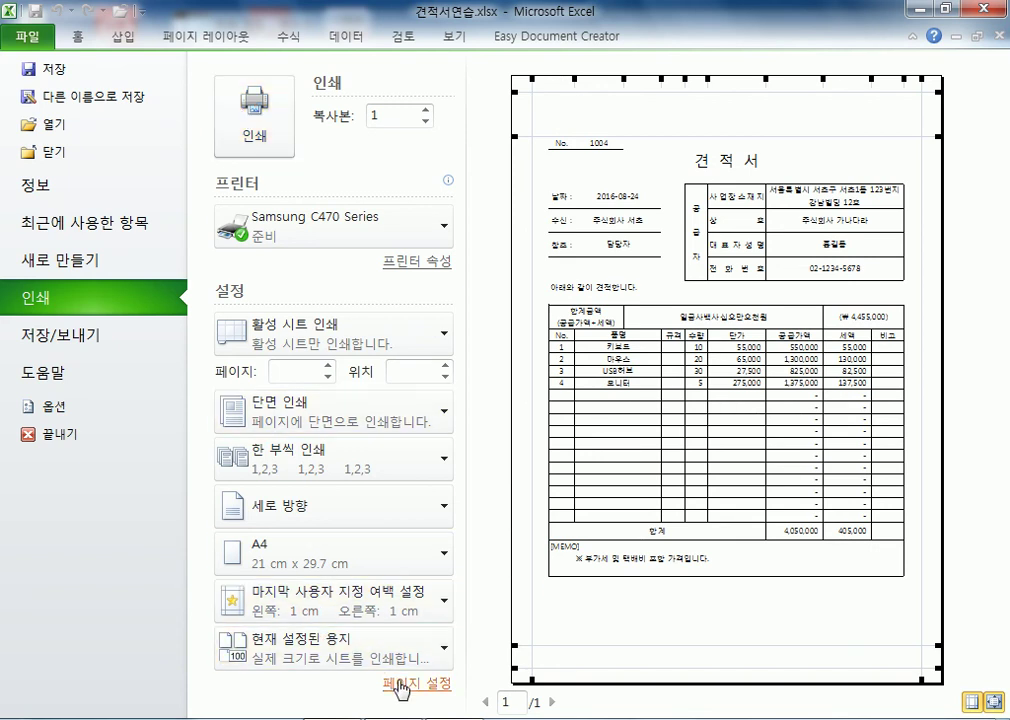
# Set the left and right page margins to 0 cm and turn off horizontal page centering
pyautogui.click(111, 92)
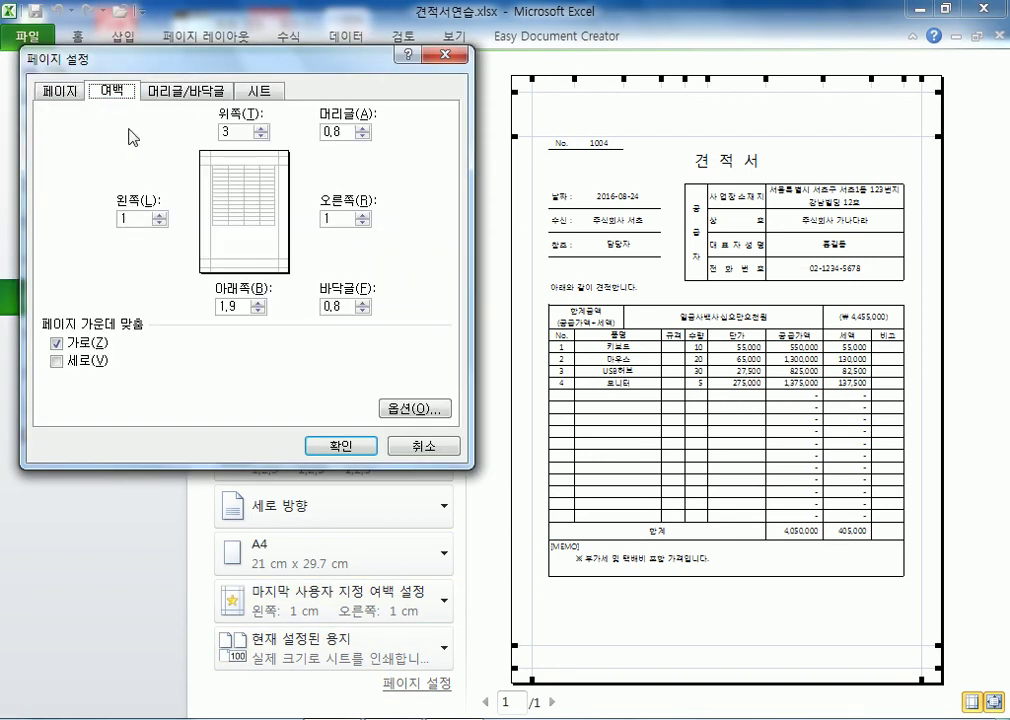
pyautogui.moveTo(150, 219); pyautogui.dragTo(82, 224)
pyautogui.write('0')
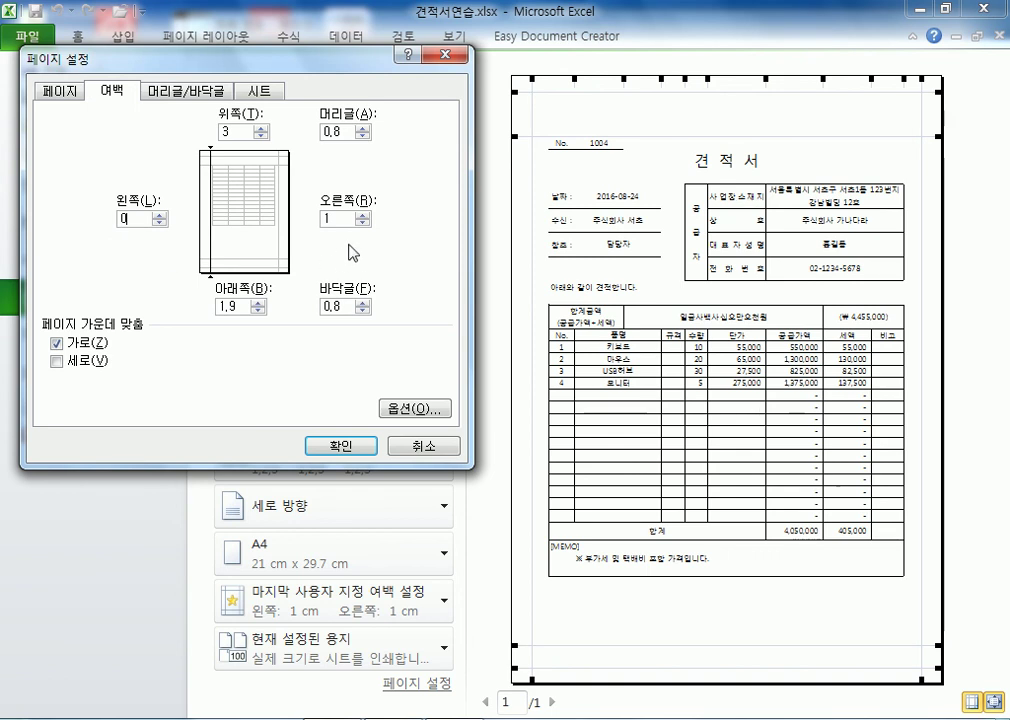
pyautogui.doubleClick(330, 219)
pyautogui.write('0')
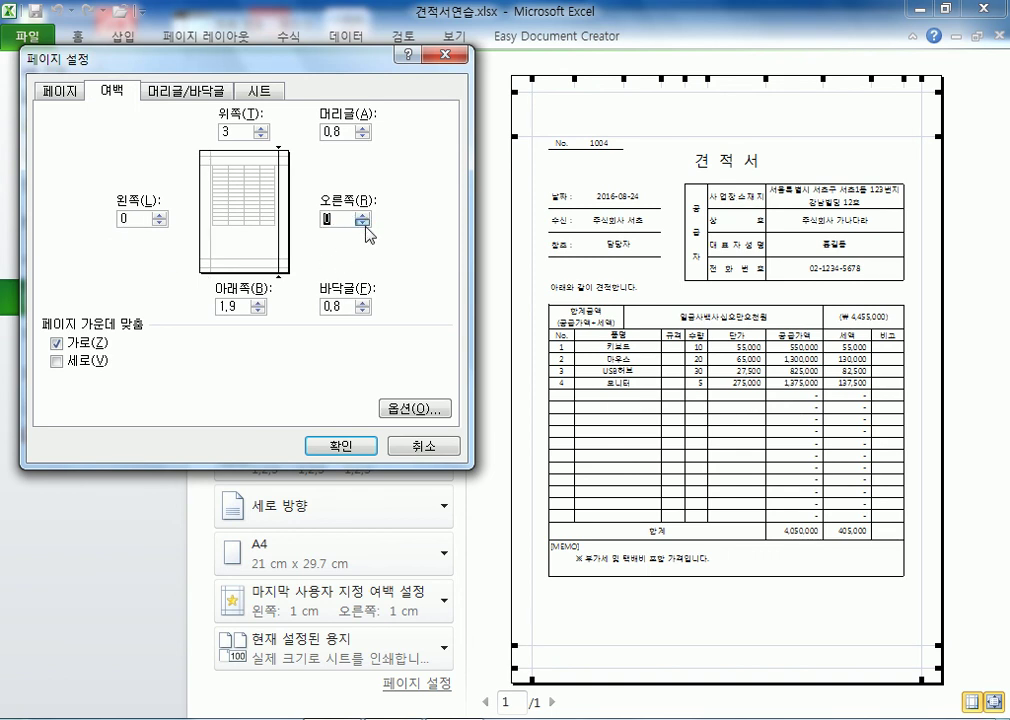
pyautogui.click(100, 343)
pyautogui.click(332, 447)
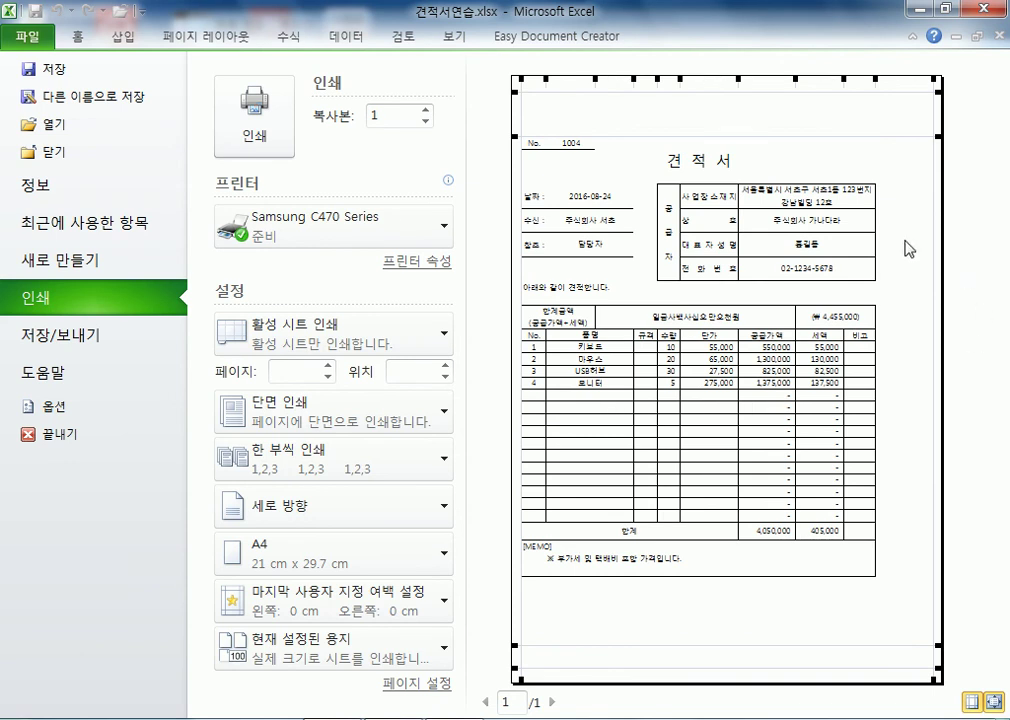
# Turn on horizontal page centering and set the left and right margins to 0.5 cm in the page setup
pyautogui.click(403, 685)
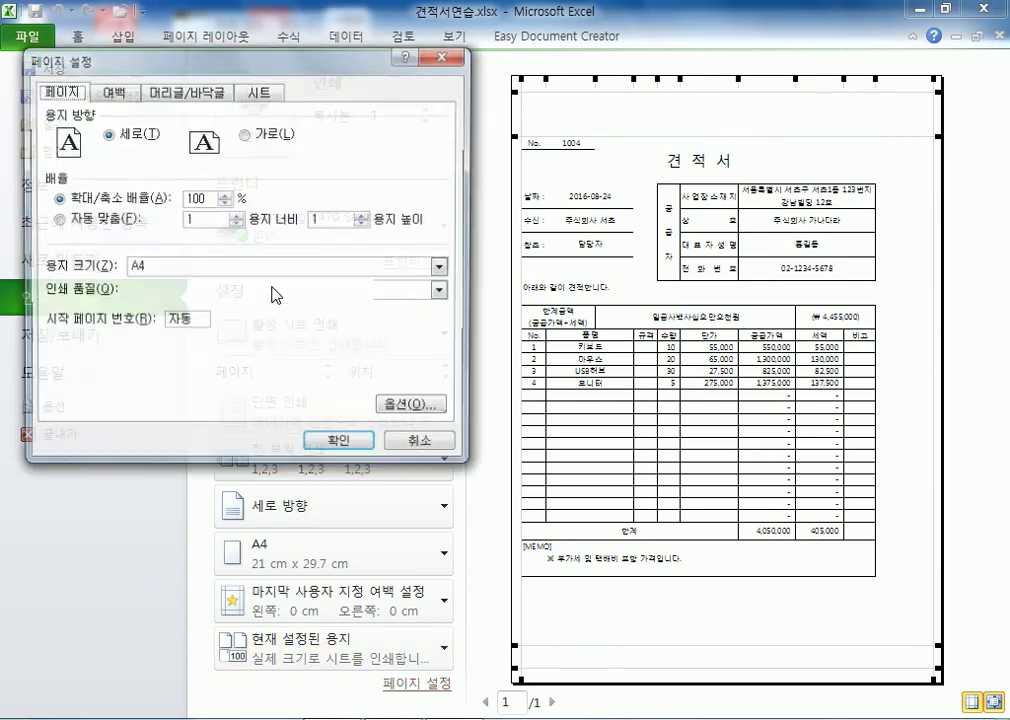
pyautogui.click(110, 92)
pyautogui.click(57, 342)
pyautogui.click(135, 218)
pyautogui.press('BackSpace')
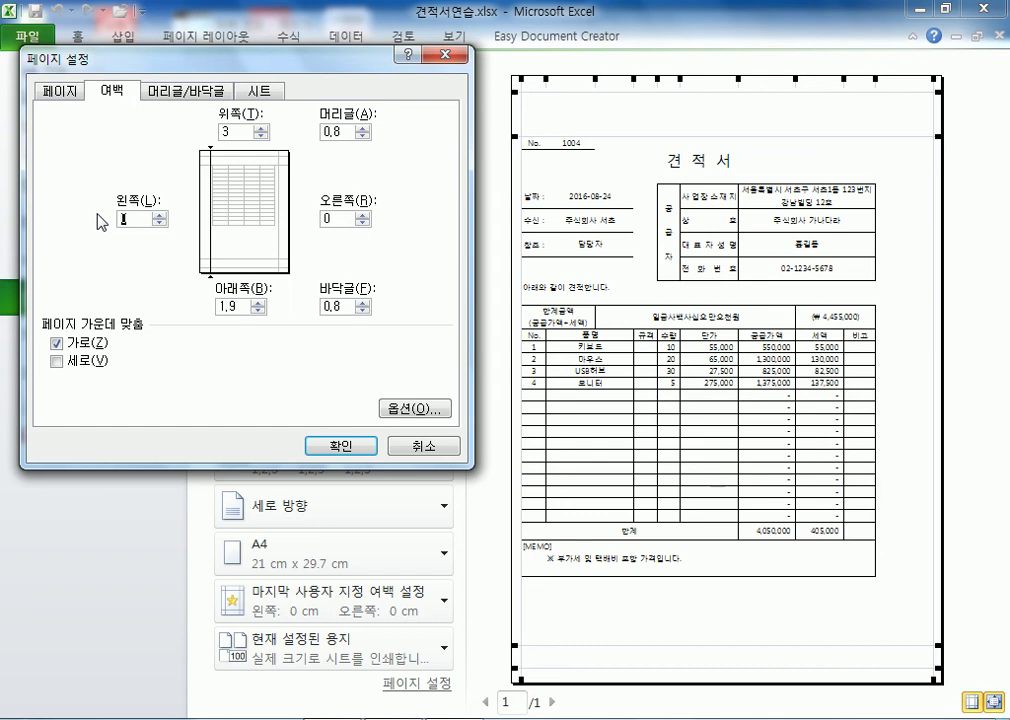
pyautogui.click(160, 214)
pyautogui.click(362, 213)
pyautogui.click(333, 449)
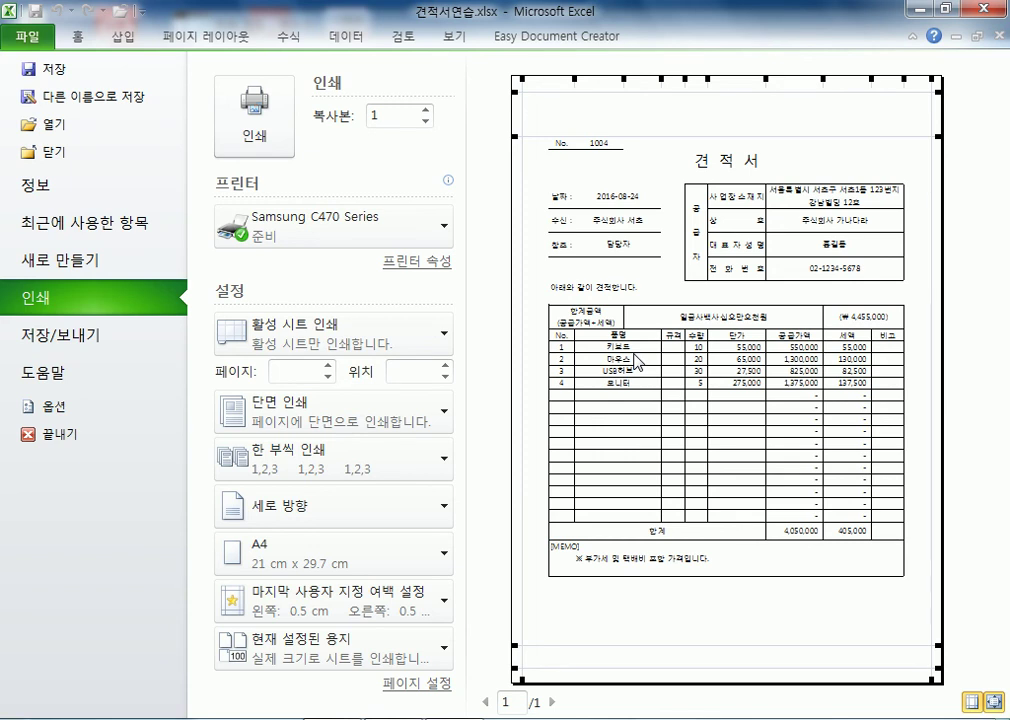
# Return to the sheet and widen columns I, J, E and F of the form, with column I at about 13.25
pyautogui.press('Escape')
pyautogui.click(358, 257)
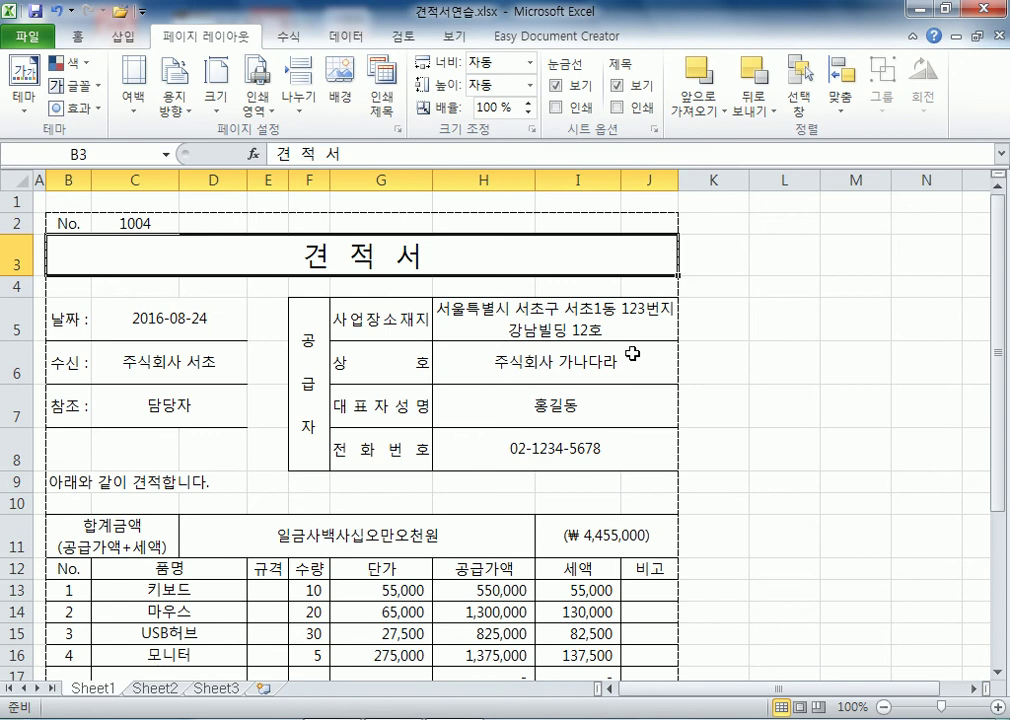
pyautogui.moveTo(620, 183); pyautogui.dragTo(645, 183)
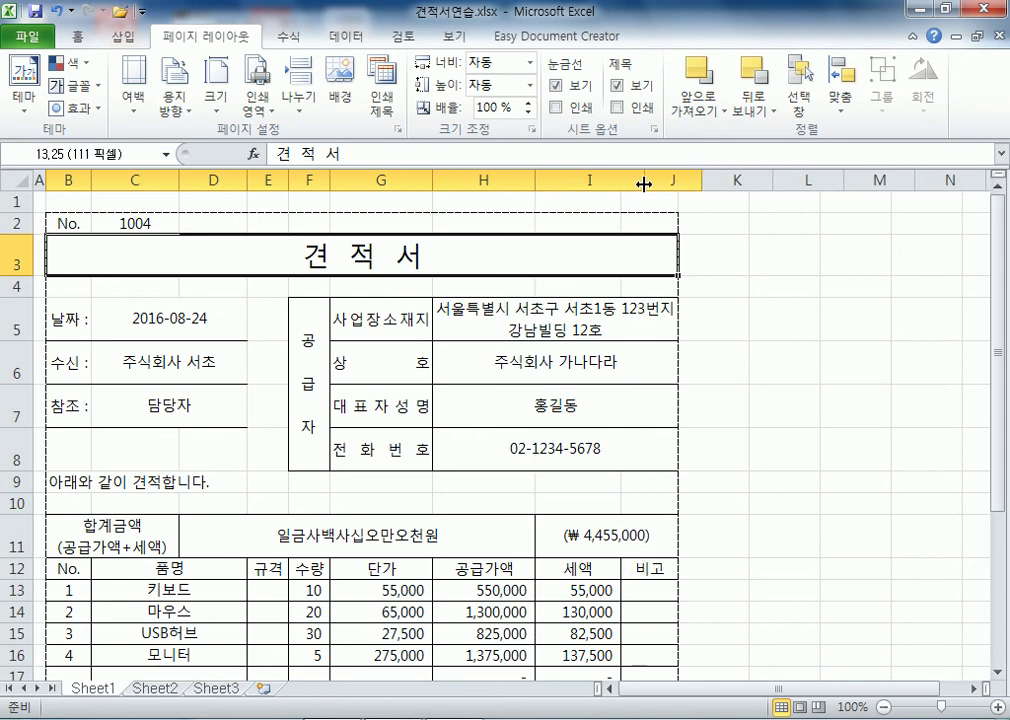
pyautogui.moveTo(717, 183); pyautogui.dragTo(736, 180)
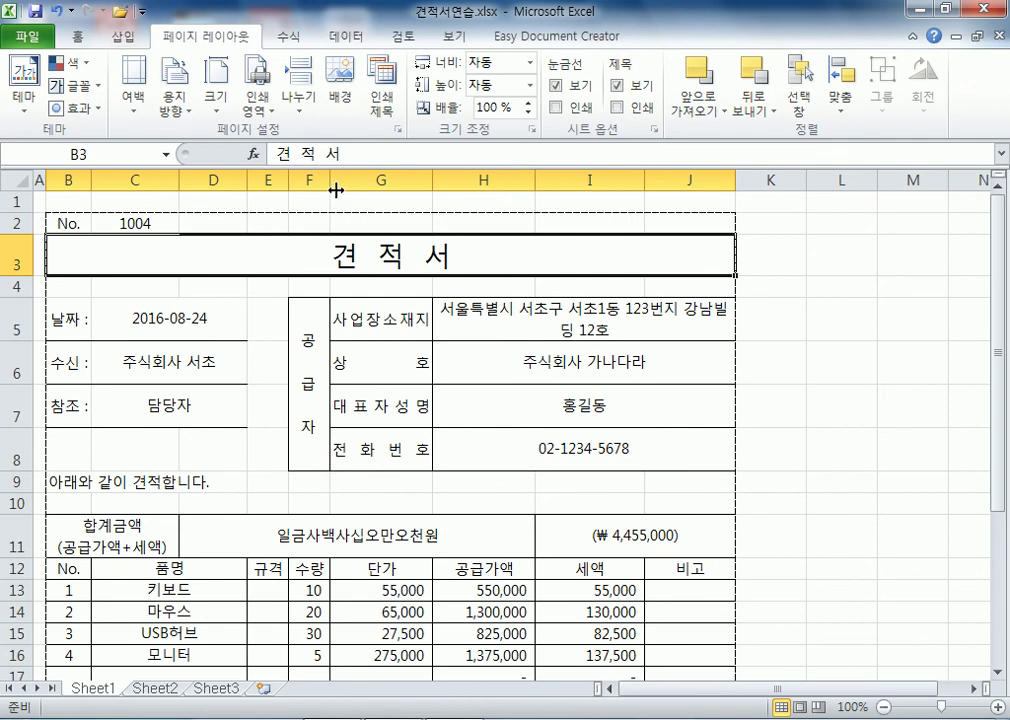
pyautogui.moveTo(330, 183); pyautogui.dragTo(309, 181)
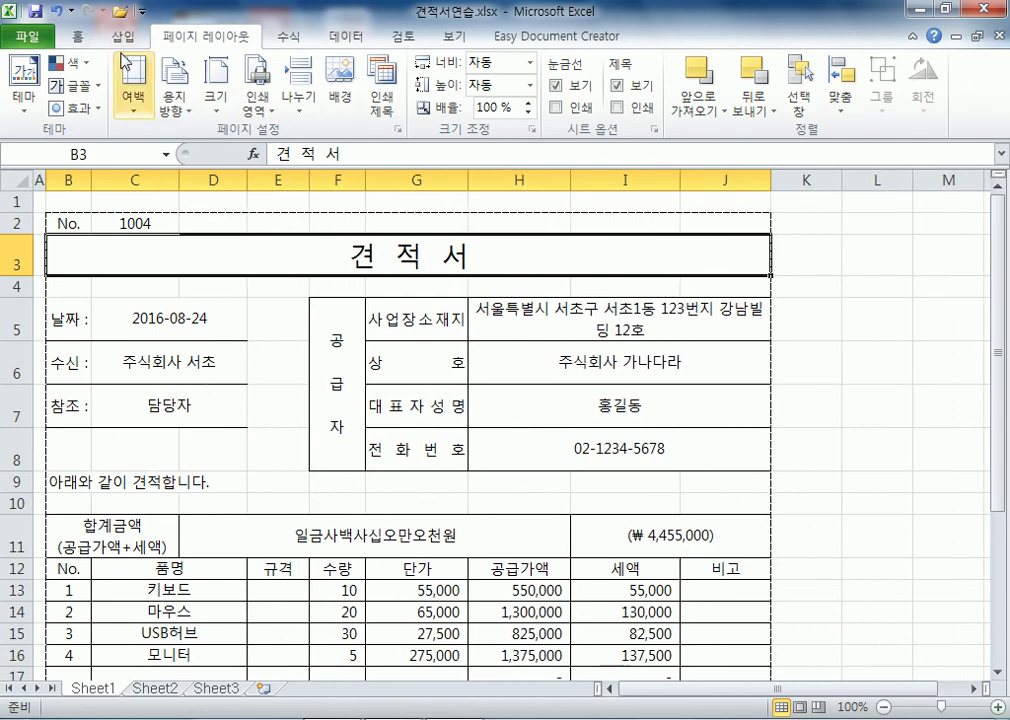
# Open the print preview and set the left and right page margins to 1 cm in the page setup
pyautogui.click(27, 36)
pyautogui.click(38, 300)
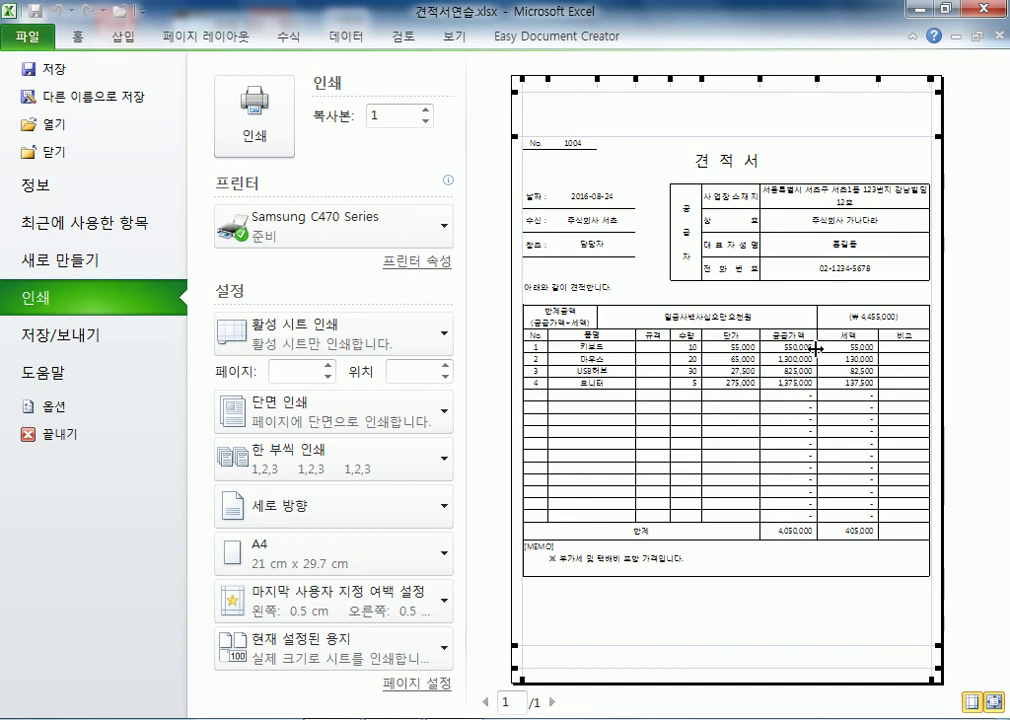
pyautogui.click(395, 700)
pyautogui.click(110, 90)
pyautogui.doubleClick(135, 218)
pyautogui.write('1')
pyautogui.doubleClick(345, 218)
pyautogui.write('1')
pyautogui.click(341, 446)
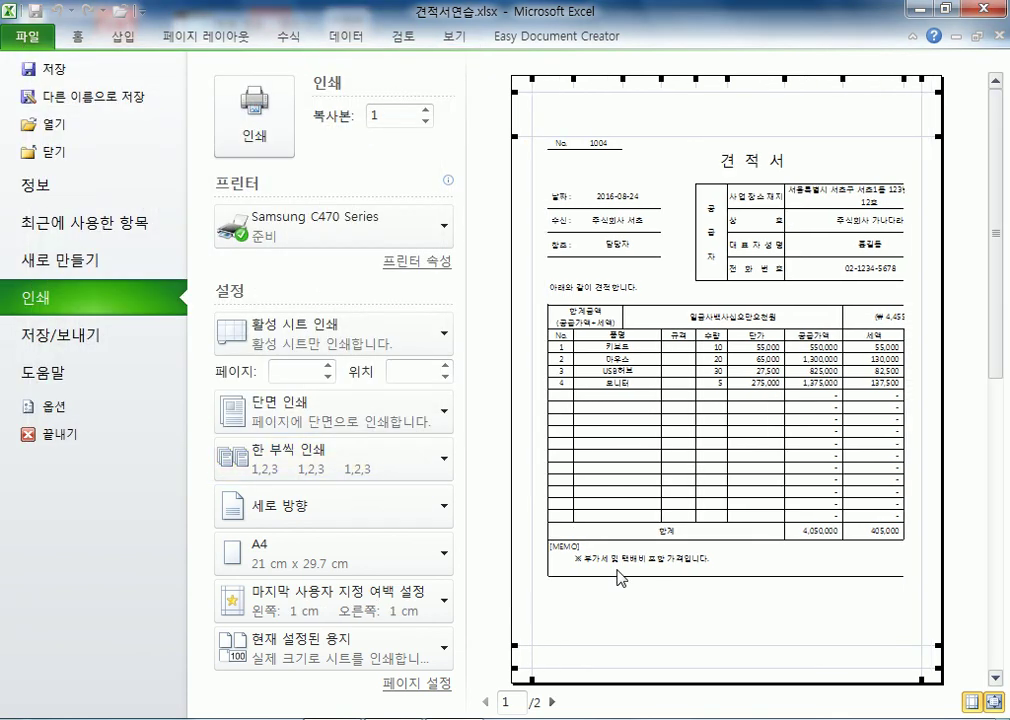
# Page forward and back through the print preview to examine where the form is split
pyautogui.scroll(-1, 834, 419)
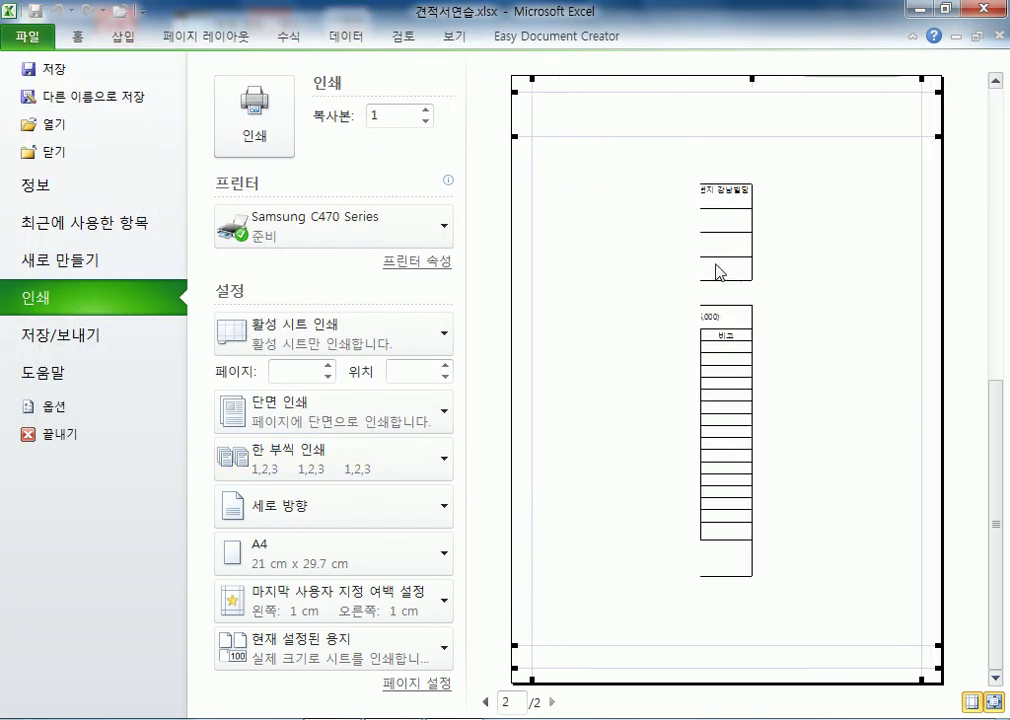
pyautogui.scroll(1, 716, 272)
pyautogui.scroll(-1, 716, 272)
# Return to the sheet, check the page break line and slightly narrow columns E and F of the form
pyautogui.press('Escape')
pyautogui.scroll(-3, 280, 400)
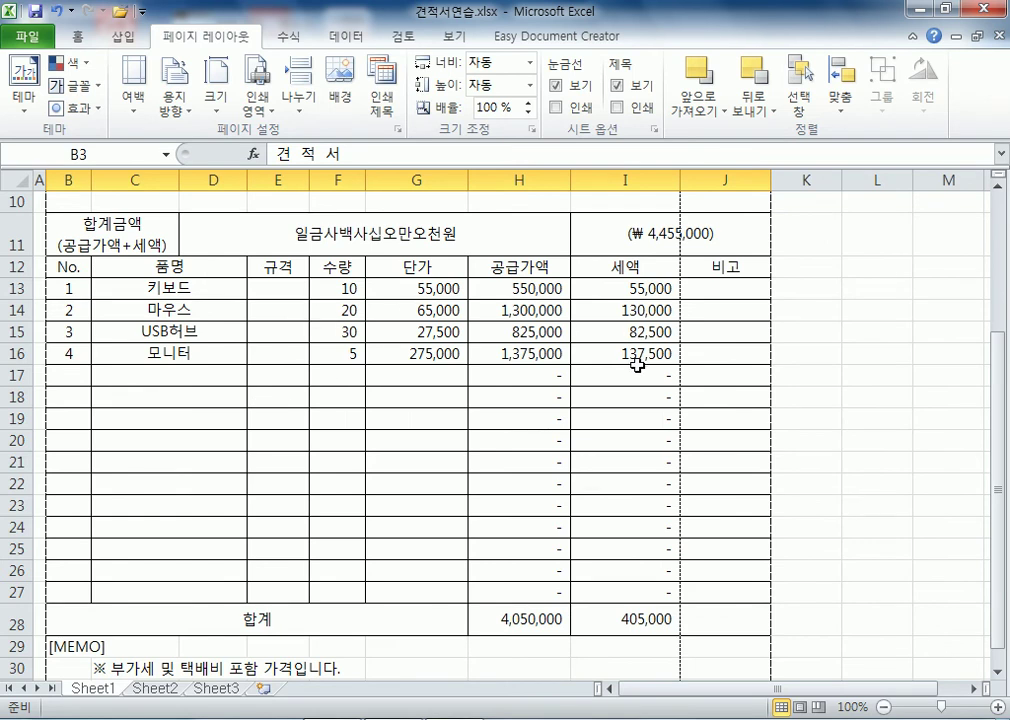
pyautogui.scroll(2, 625, 416)
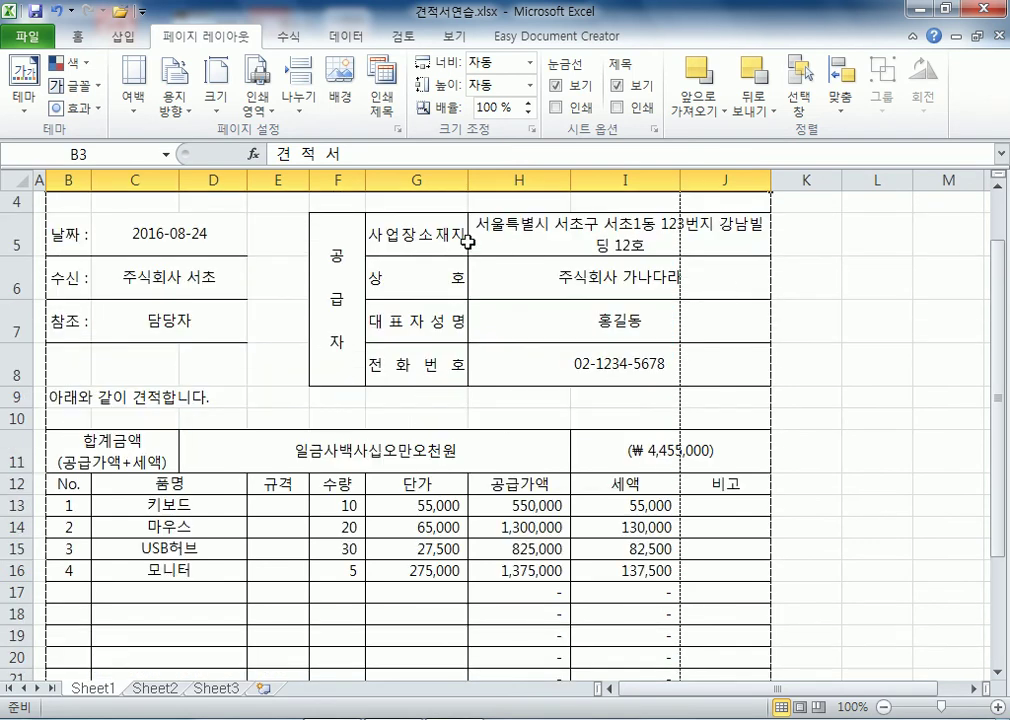
pyautogui.moveTo(309, 180); pyautogui.dragTo(345, 181)
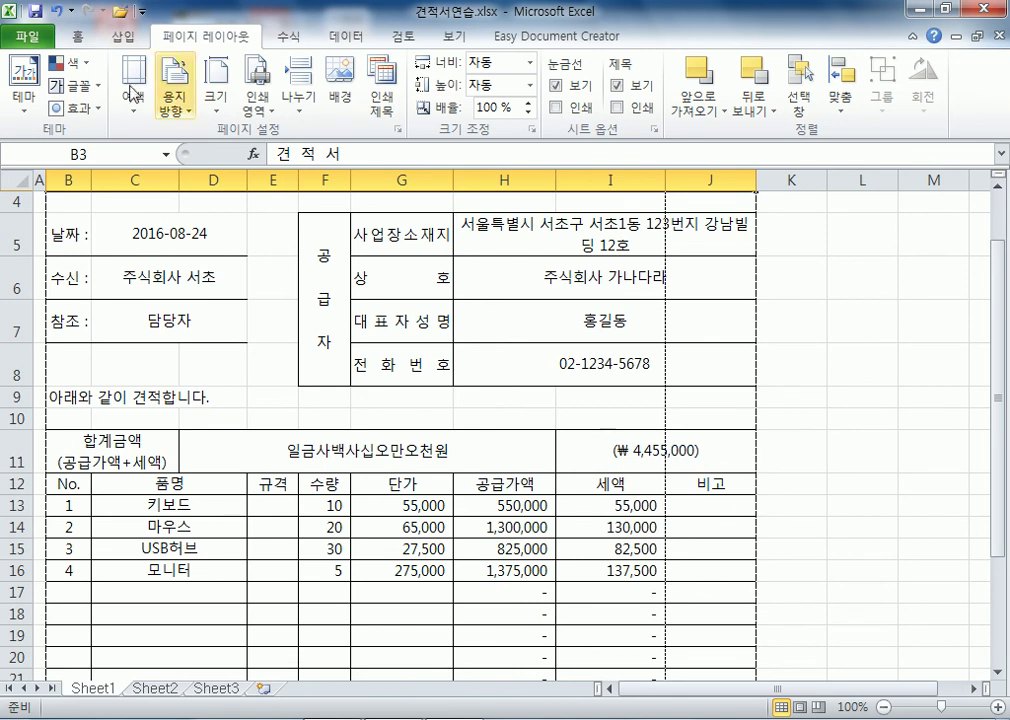
# Reopen the print preview and check whether the narrowed form still runs over onto another page
pyautogui.click(28, 36)
pyautogui.click(70, 305)
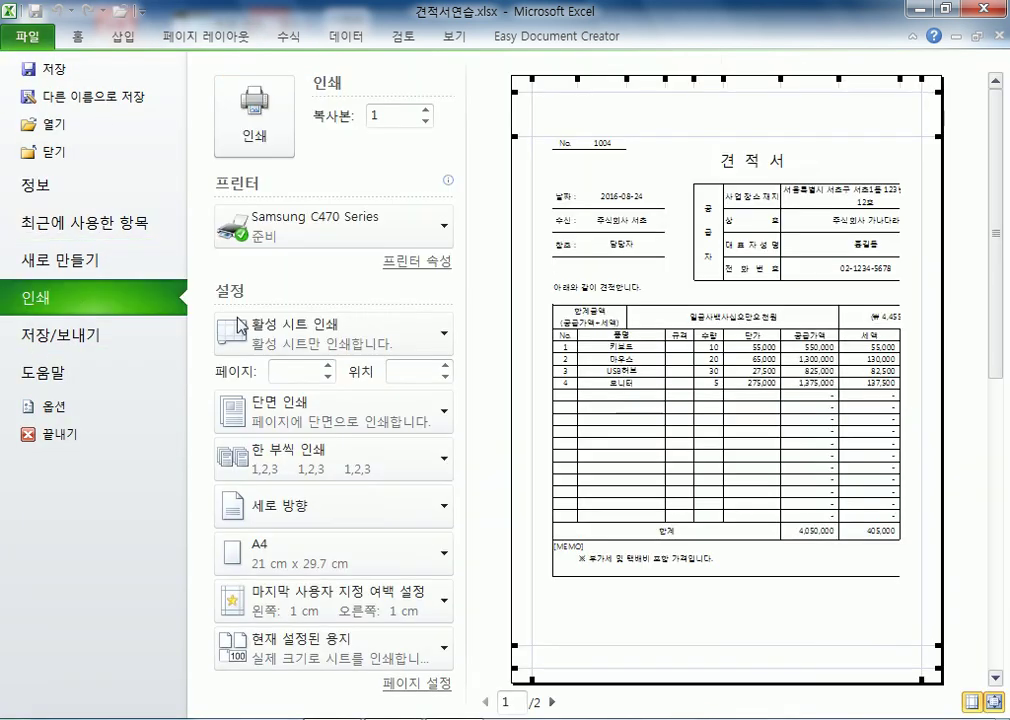
pyautogui.scroll(-1, 677, 571)
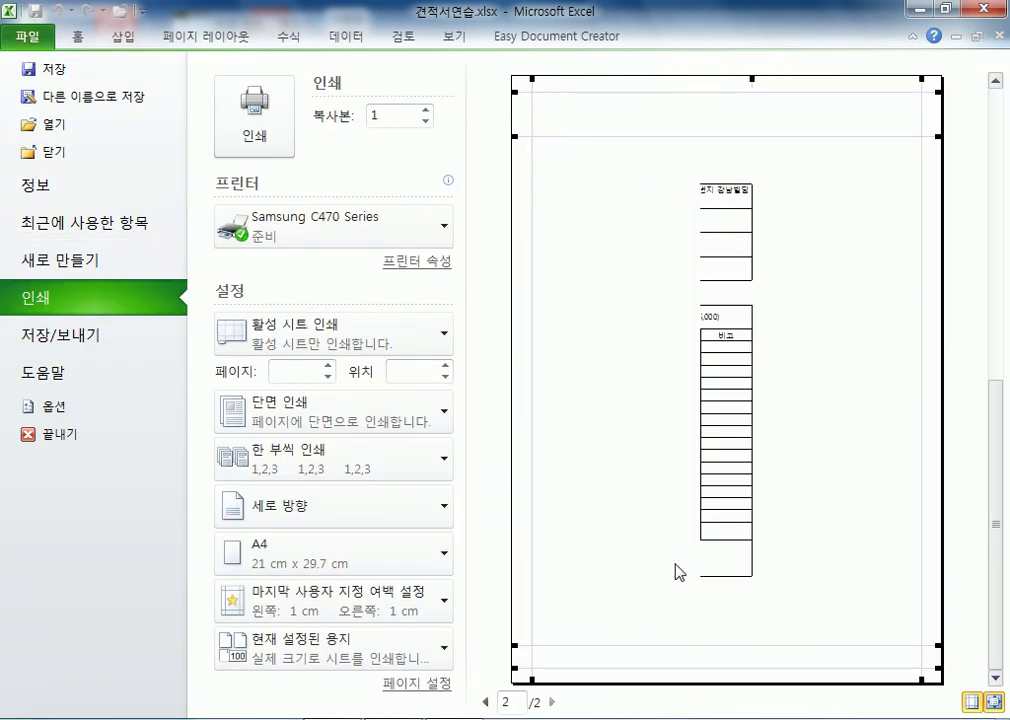
pyautogui.scroll(1, 680, 572)
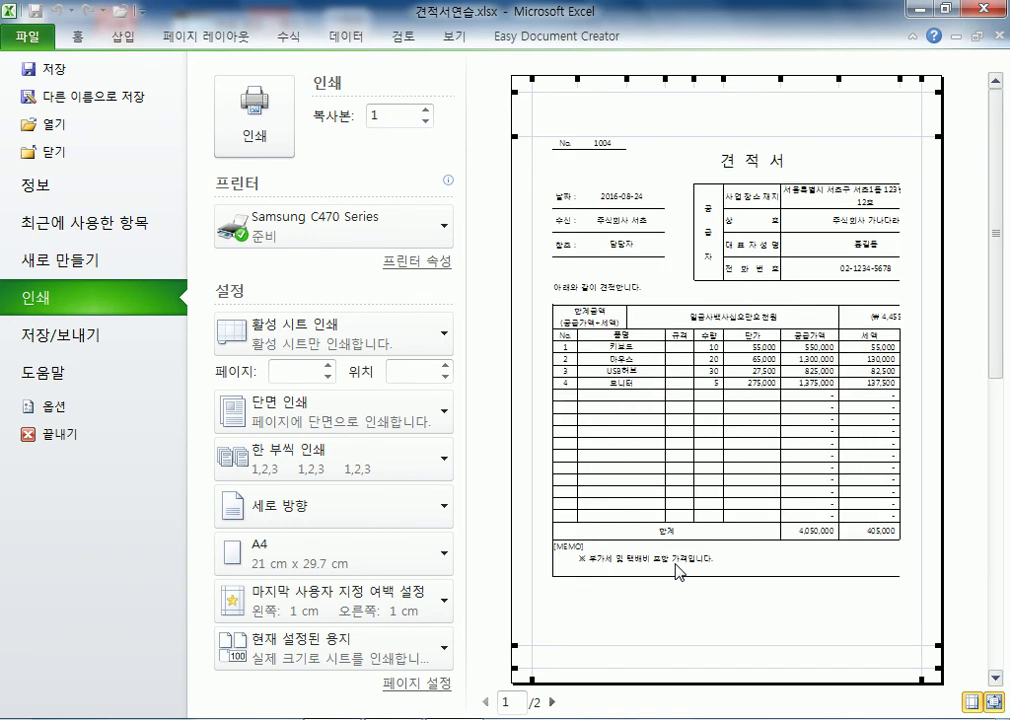
# Set the print scaling in the page setup to fit automatically to 1 page wide by 1 page tall
pyautogui.click(417, 684)
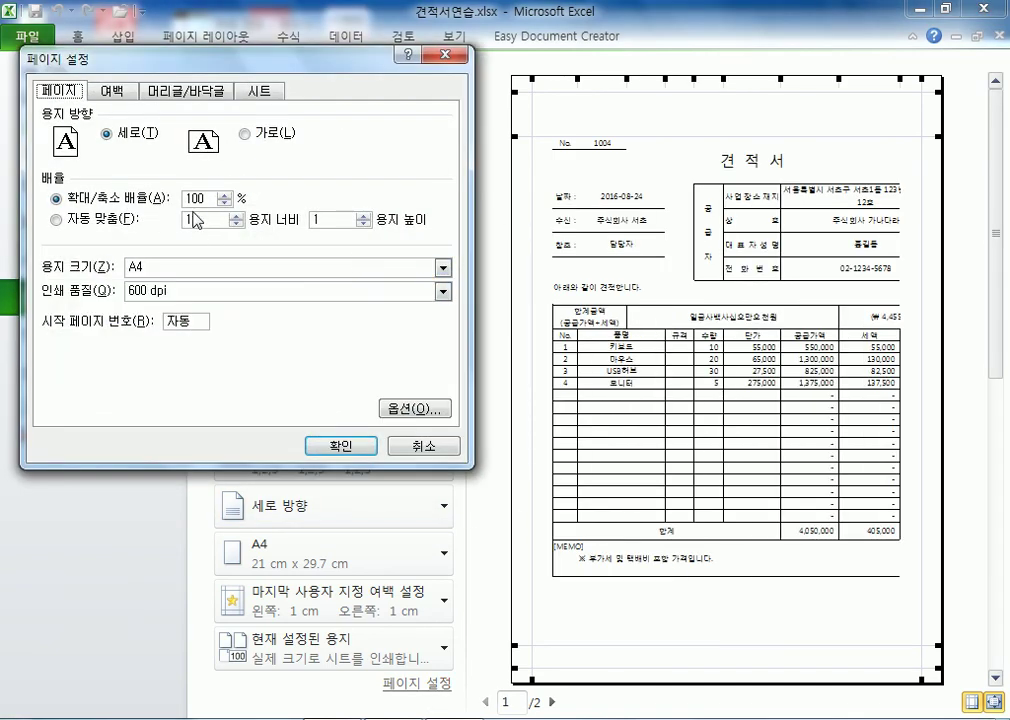
pyautogui.click(128, 219)
pyautogui.click(90, 198)
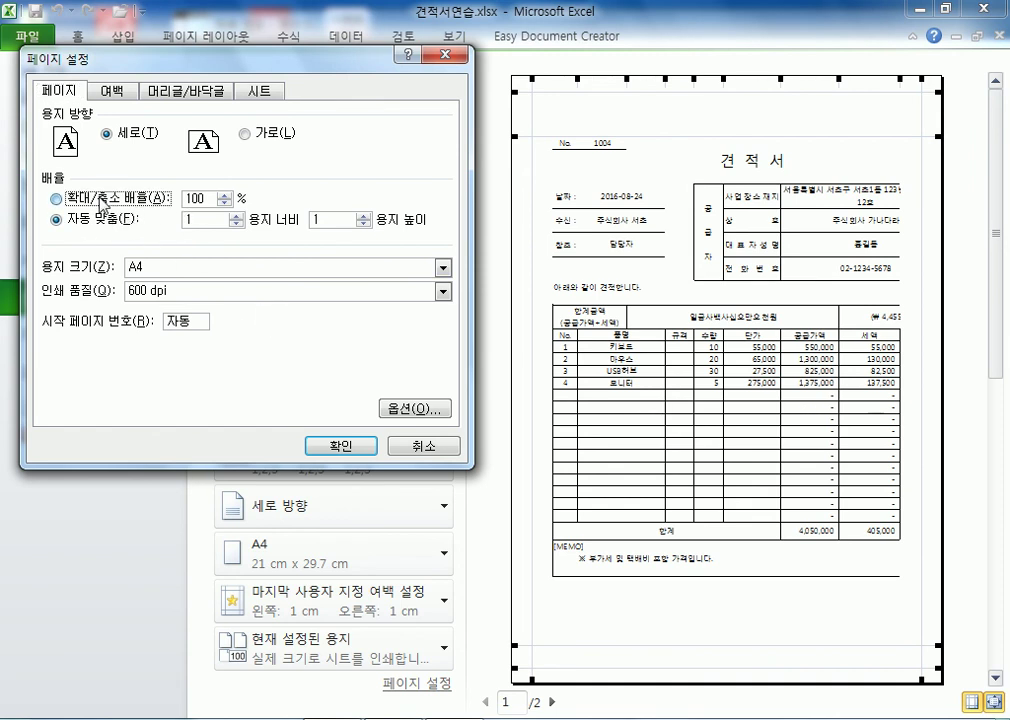
pyautogui.click(96, 220)
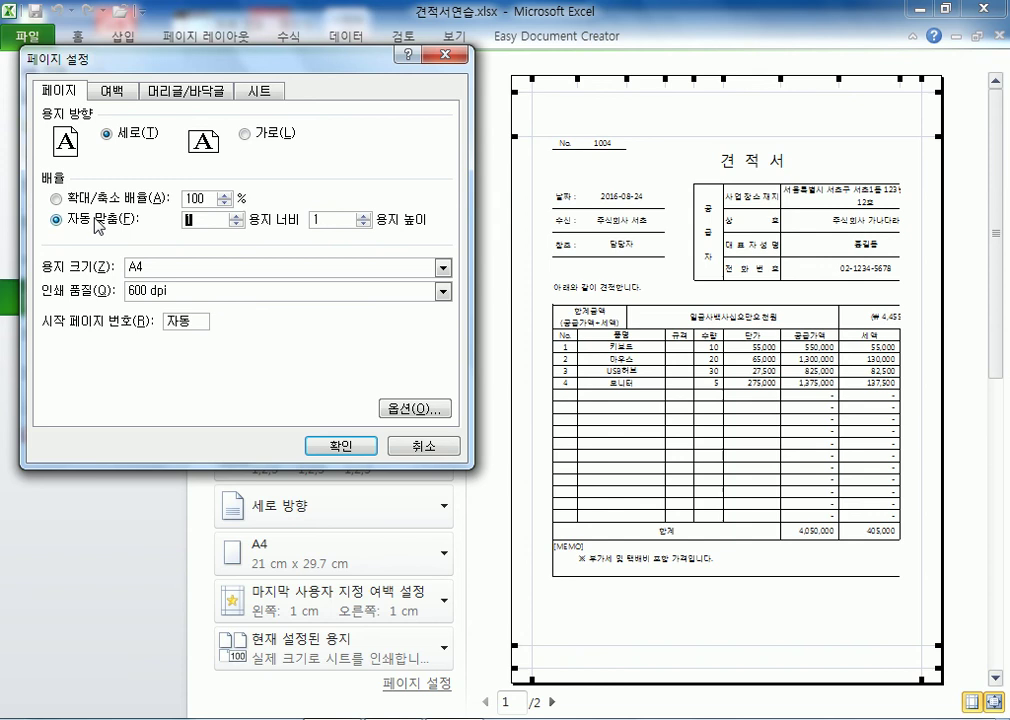
pyautogui.click(350, 446)
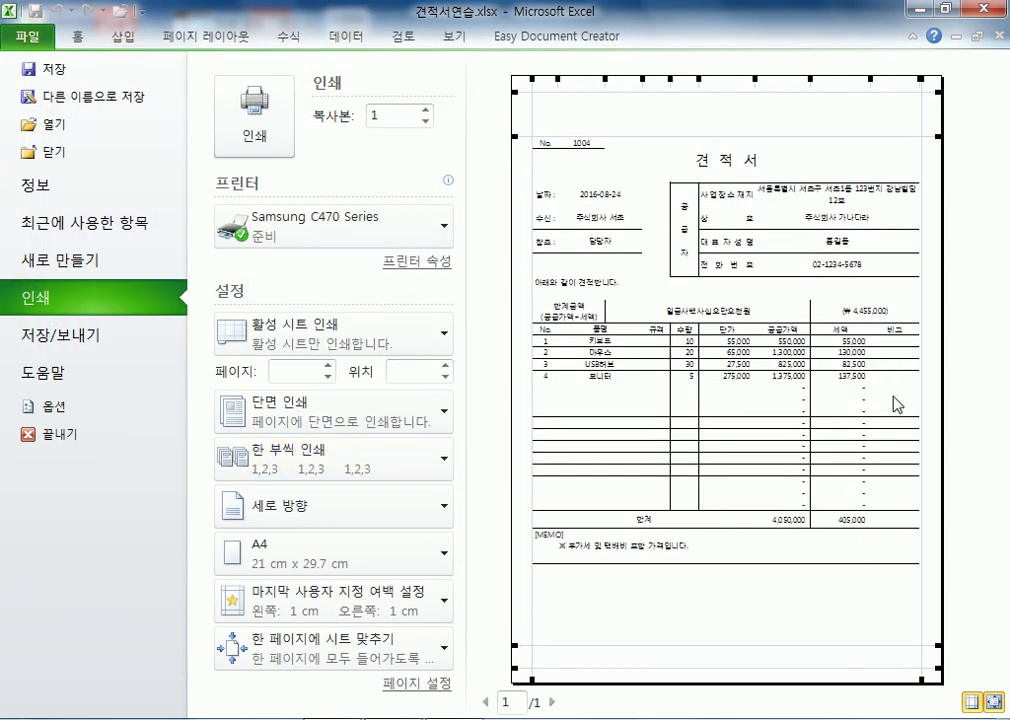
# Enlarge the print preview, examine the form's border lines up to the last column and return to full-page view
pyautogui.click(993, 703)
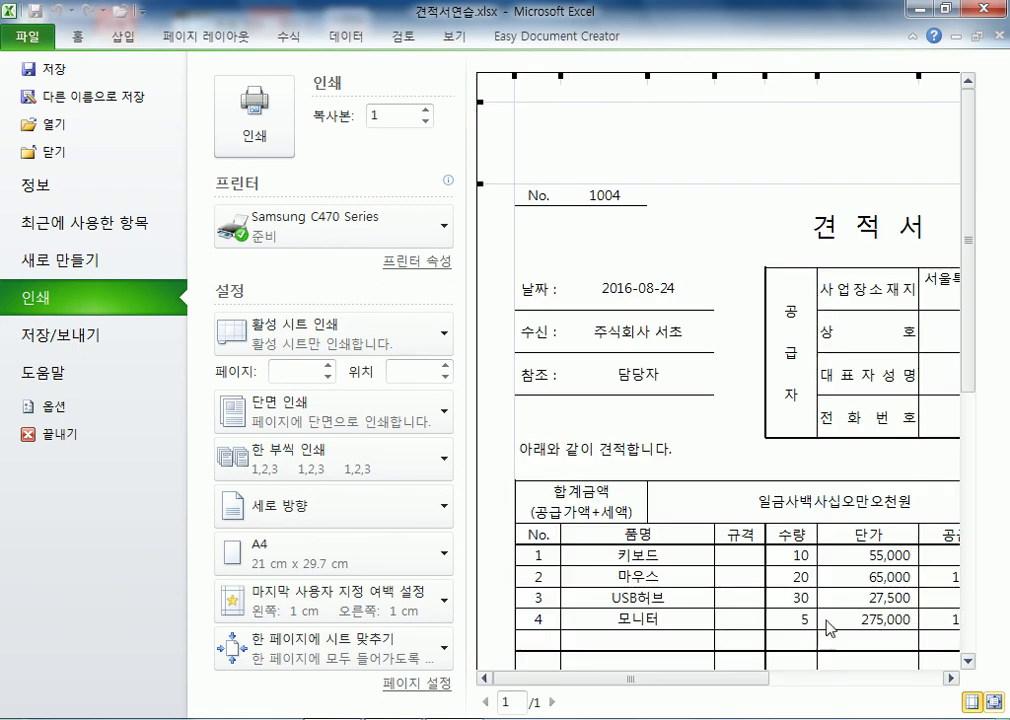
pyautogui.moveTo(932, 688); pyautogui.dragTo(942, 676)
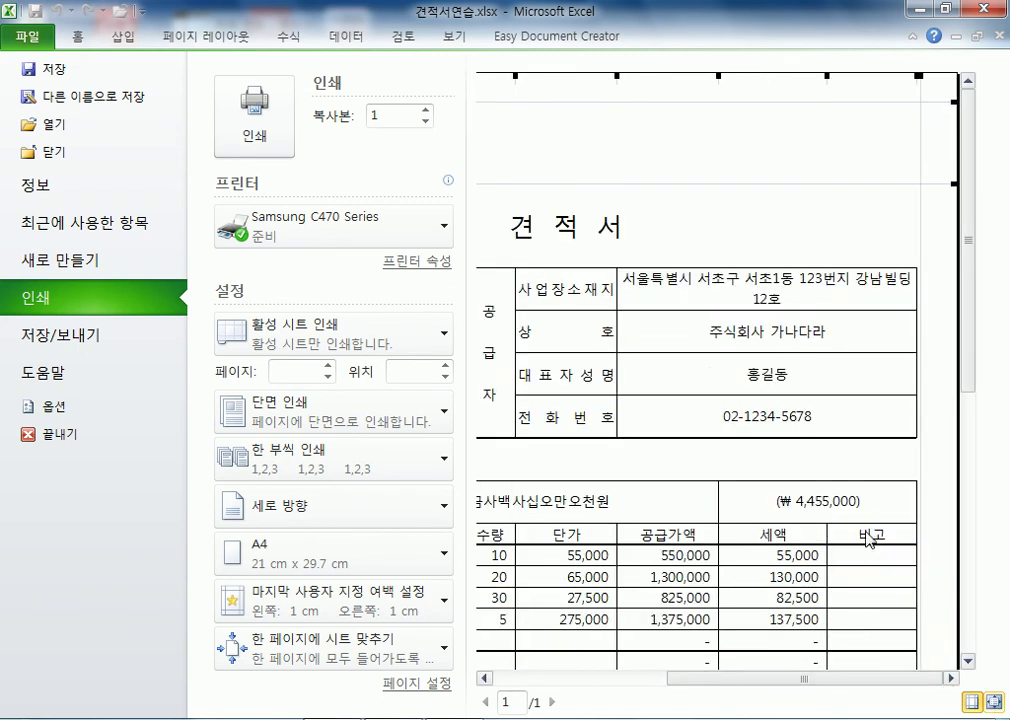
pyautogui.click(993, 703)
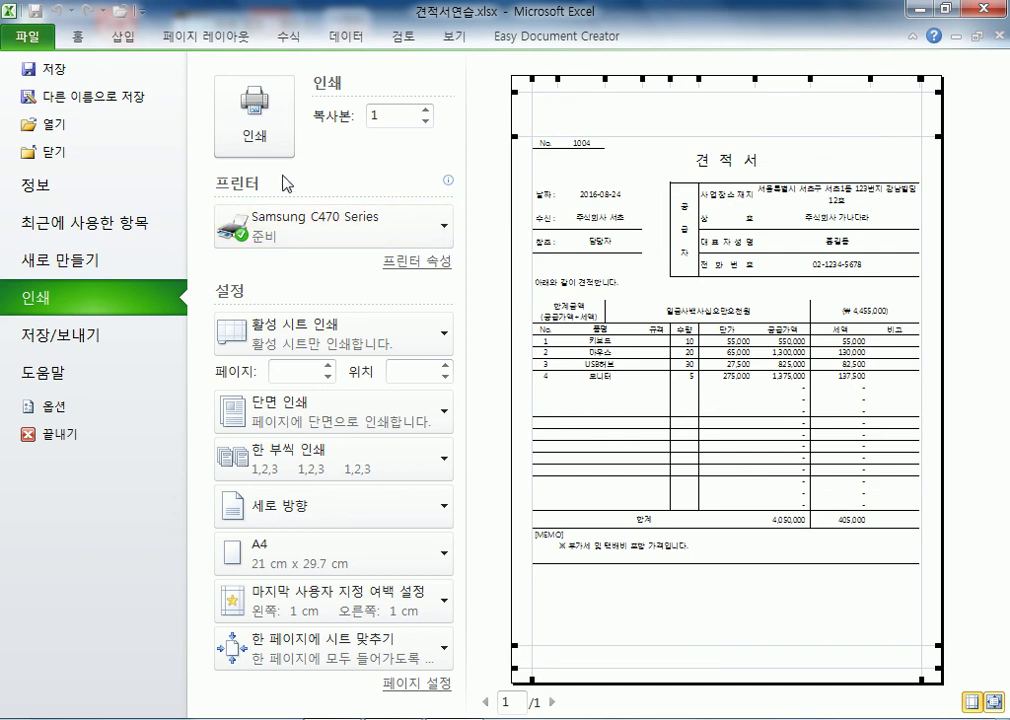
# Review the scaling options in the page setup, close it without changes and return to the sheet
pyautogui.click(415, 683)
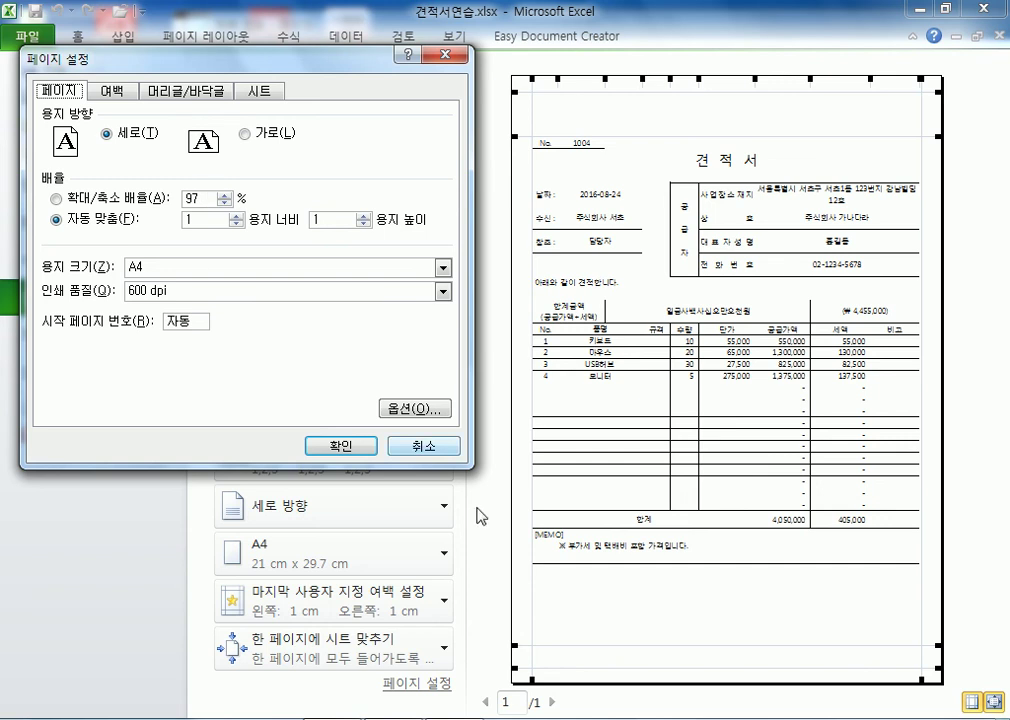
pyautogui.click(421, 447)
pyautogui.press('Escape')
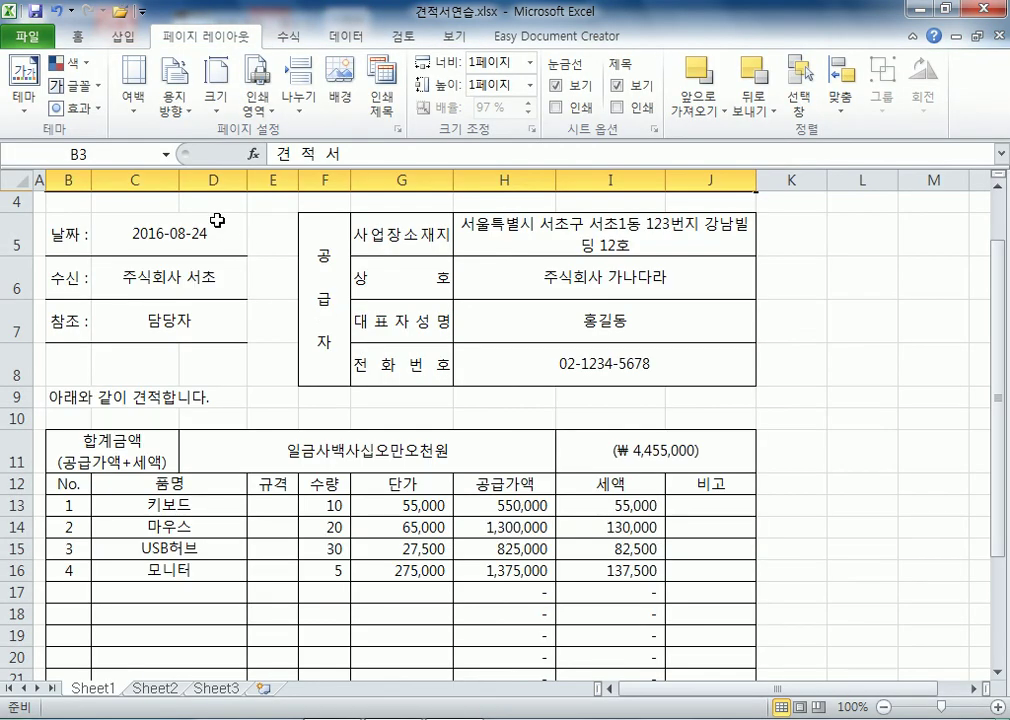
pyautogui.click(19, 179)
pyautogui.click(78, 36)
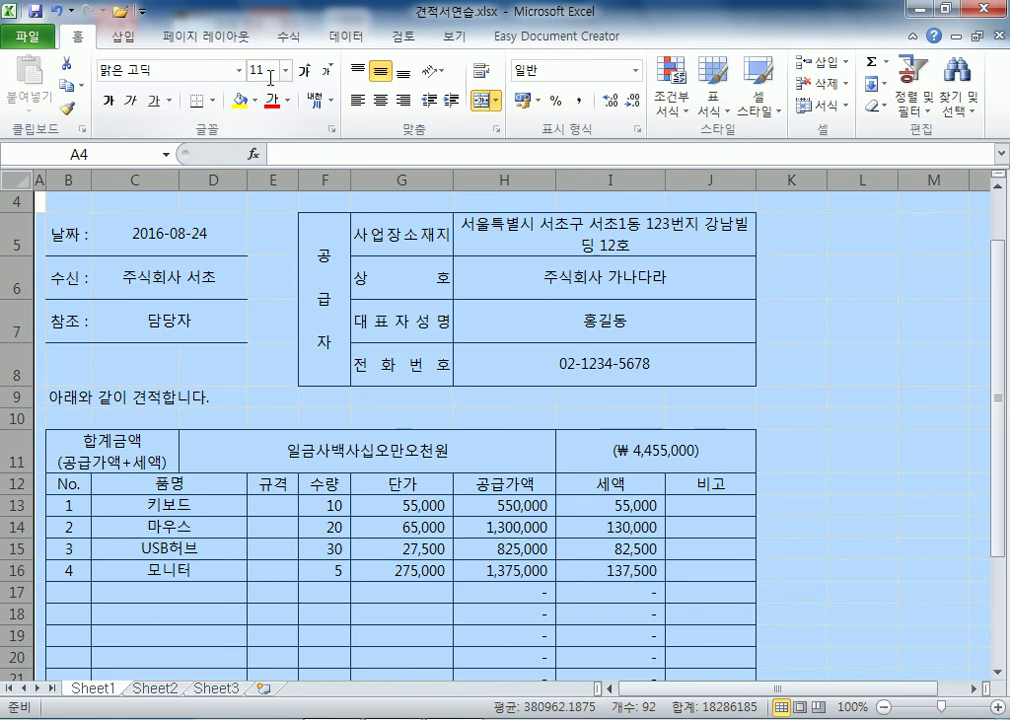
pyautogui.click(180, 321)
# Reopen the print preview, examine the form enlarged and return to the full-page view
pyautogui.click(28, 36)
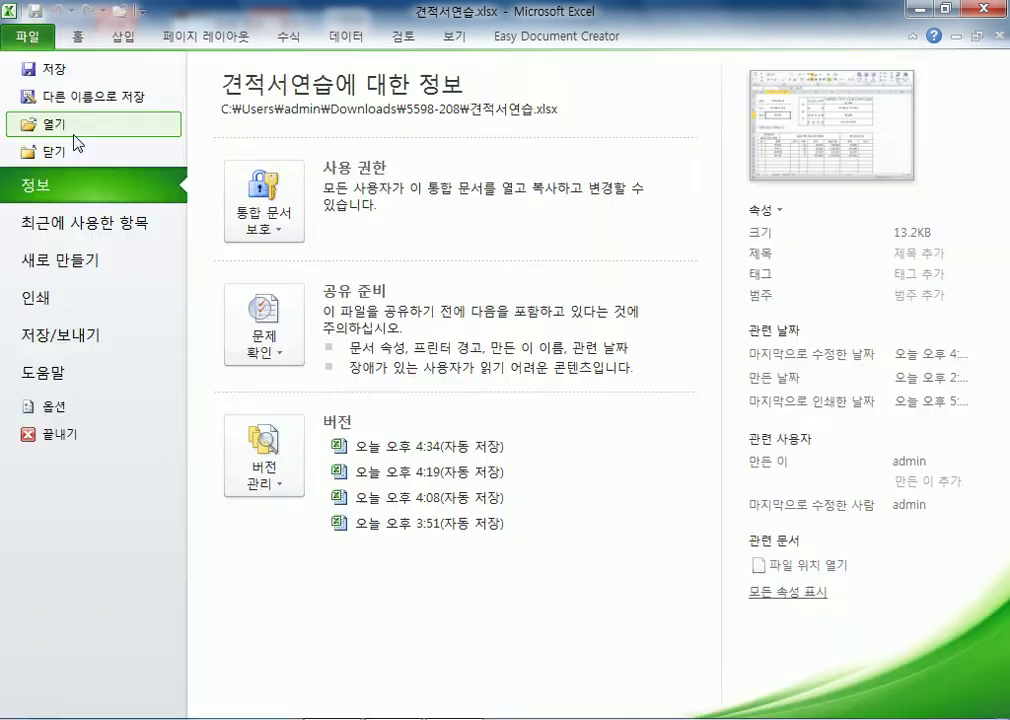
pyautogui.click(63, 301)
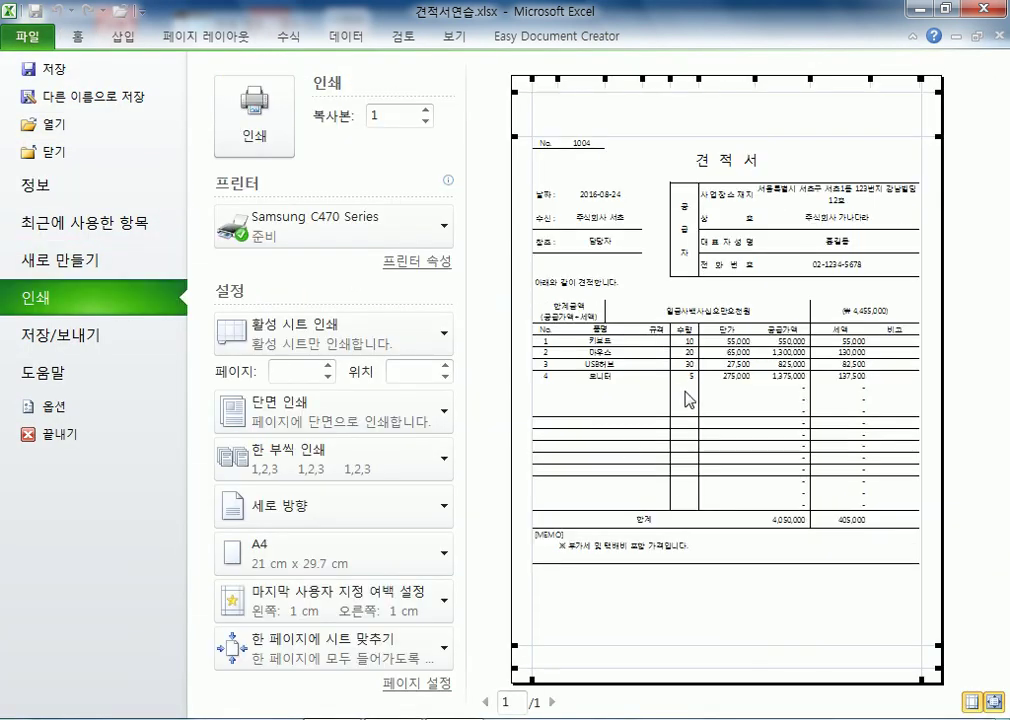
pyautogui.click(994, 703)
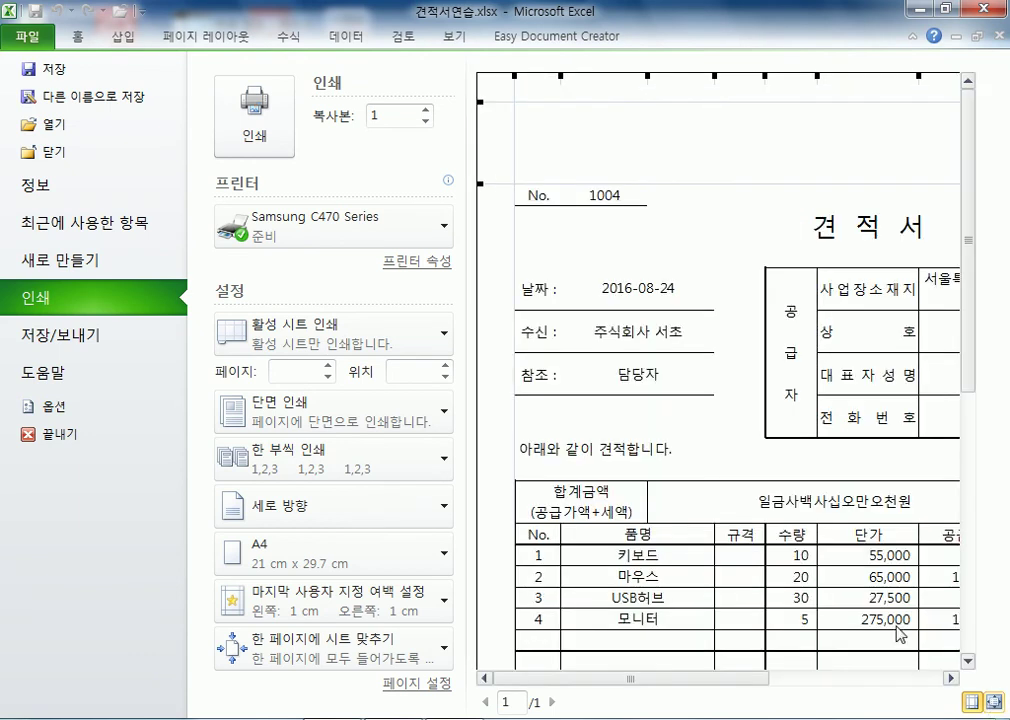
pyautogui.click(994, 703)
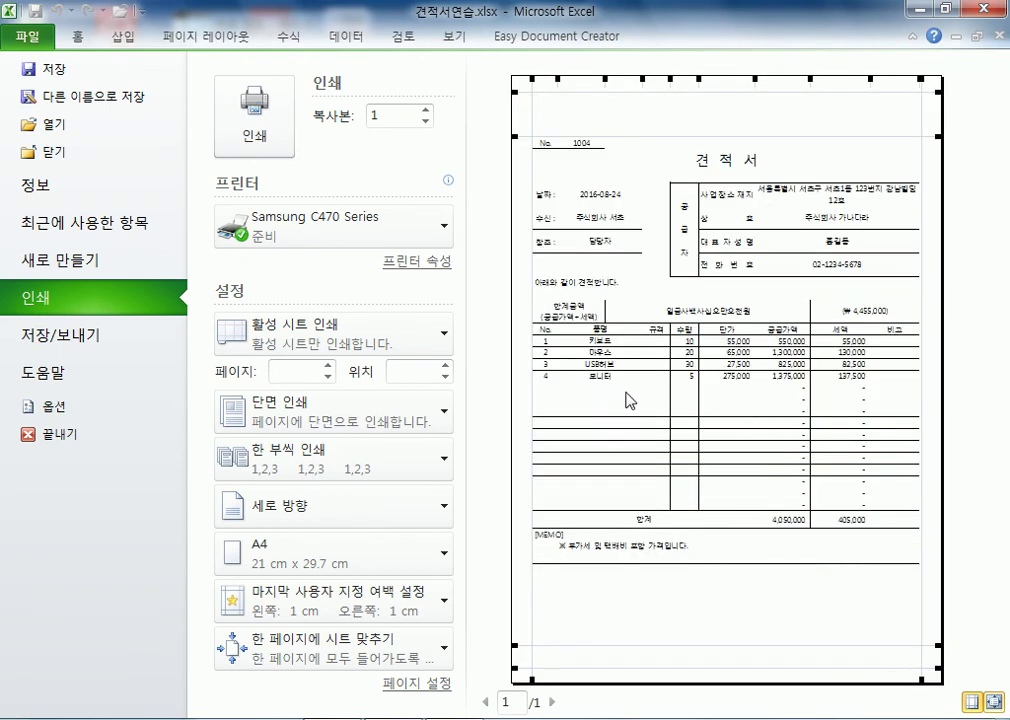
# Try a fixed print scaling of 100% in the page setup, but apply automatic fitting to 1 by 1 page
pyautogui.click(405, 684)
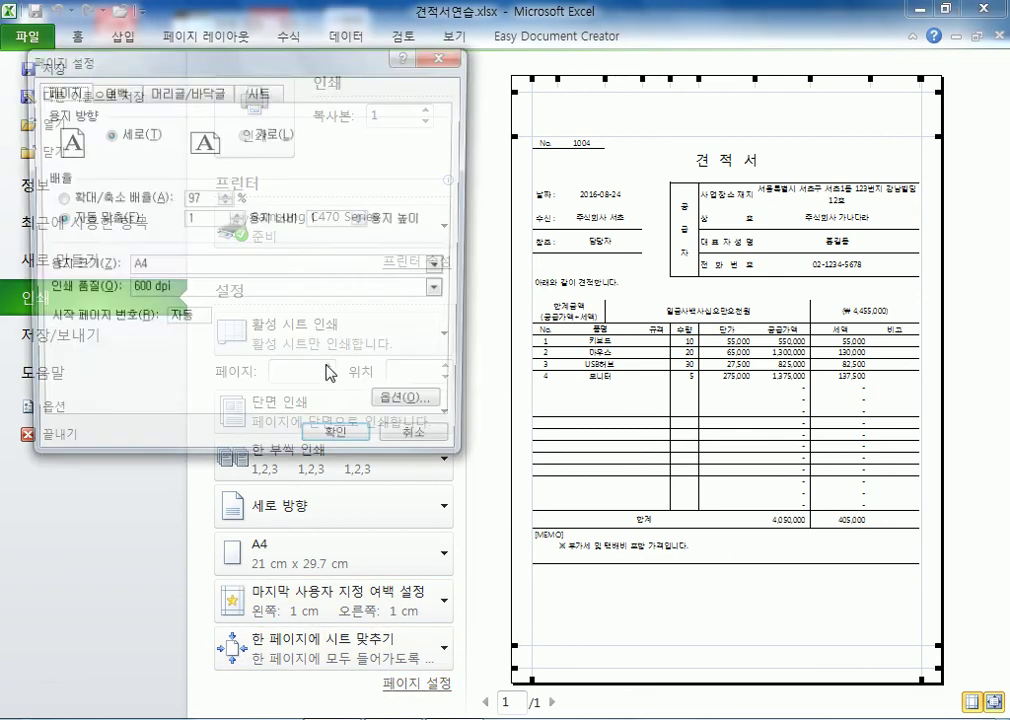
pyautogui.click(57, 198)
pyautogui.doubleClick(200, 198)
pyautogui.click(227, 196)
pyautogui.click(227, 196)
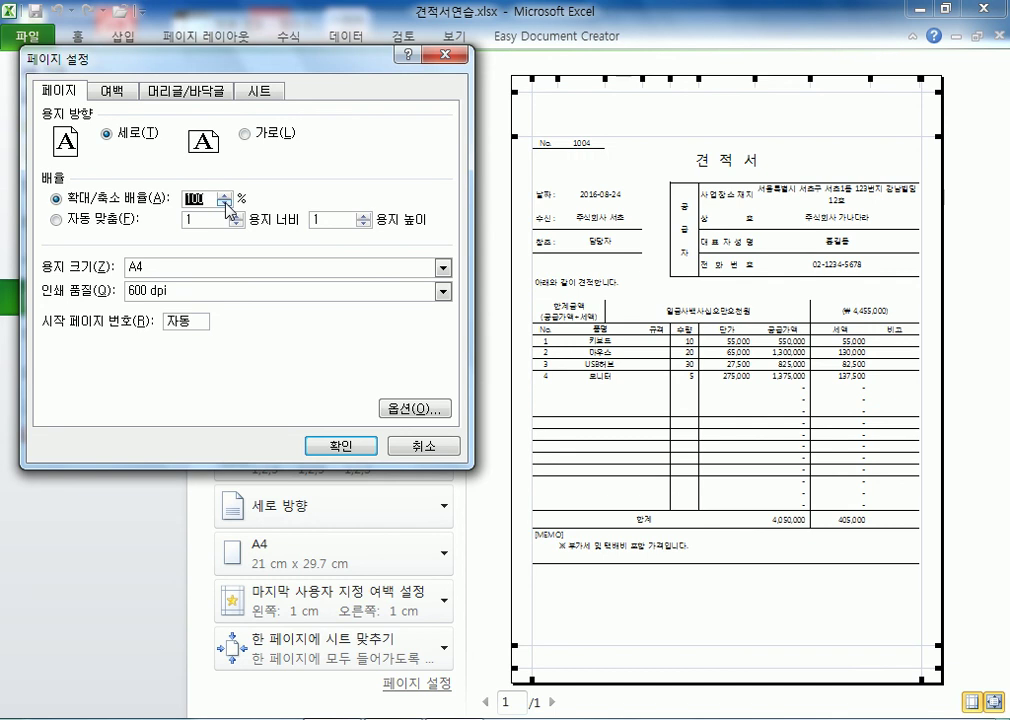
pyautogui.click(123, 219)
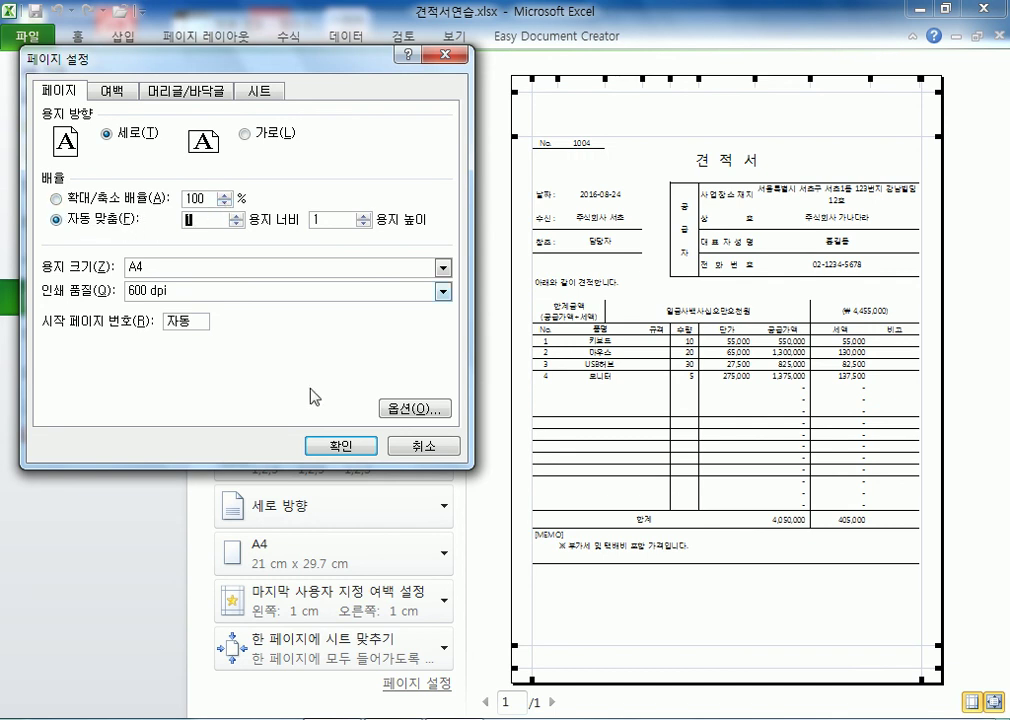
pyautogui.click(342, 446)
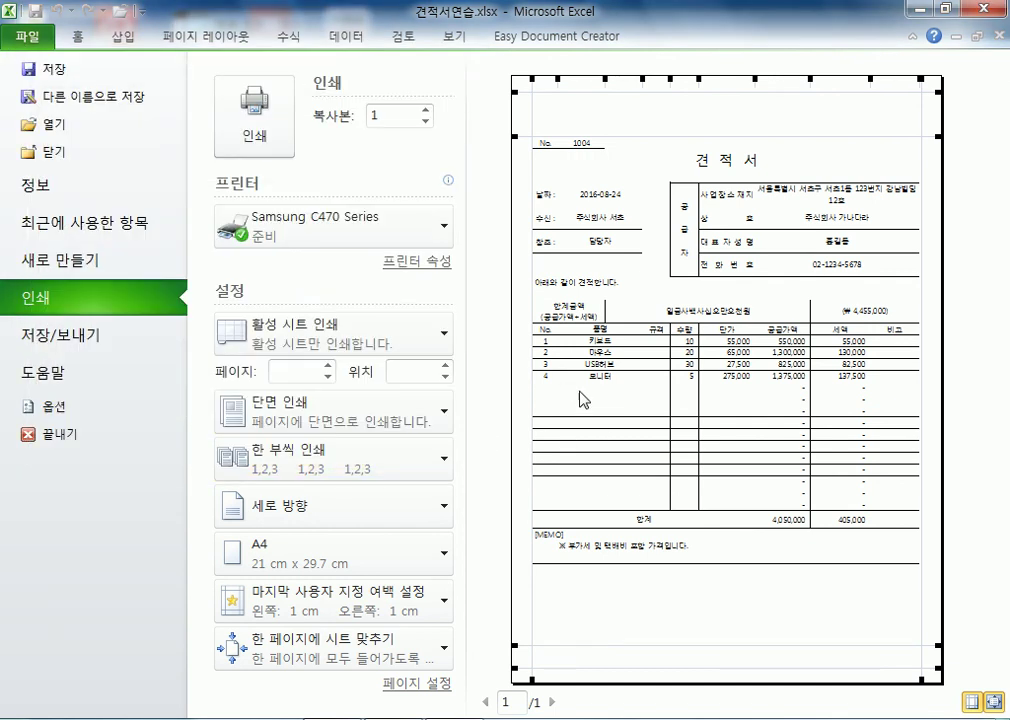
# Set the print scaling in the page setup to a fixed 100% of normal size
pyautogui.click(410, 685)
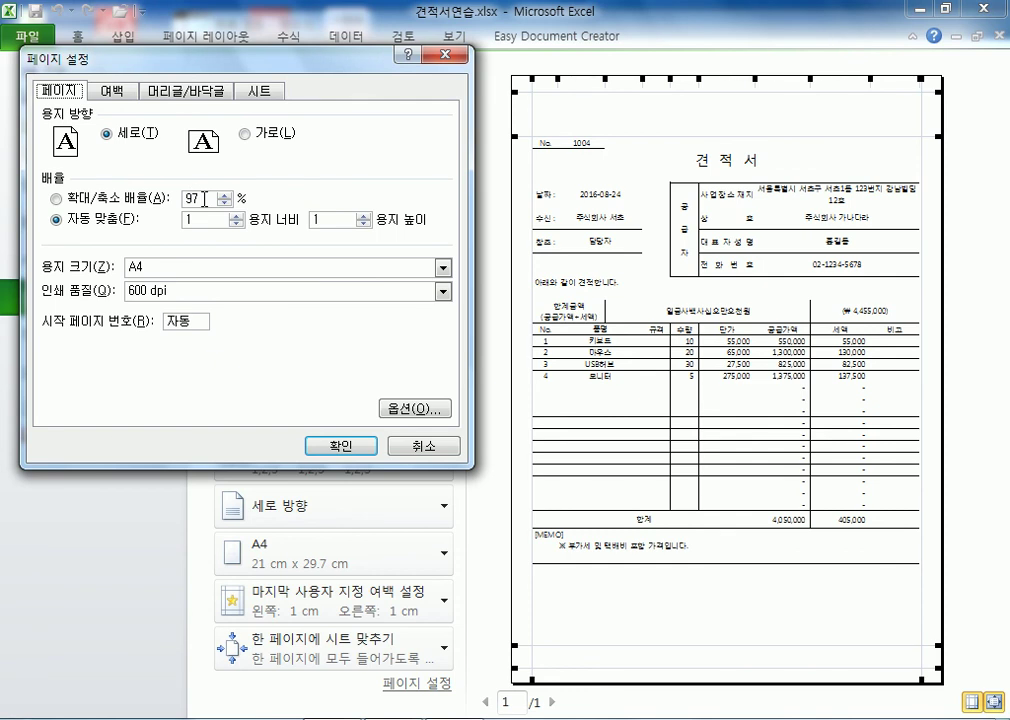
pyautogui.click(135, 198)
pyautogui.click(225, 195)
pyautogui.click(225, 195)
pyautogui.click(225, 195)
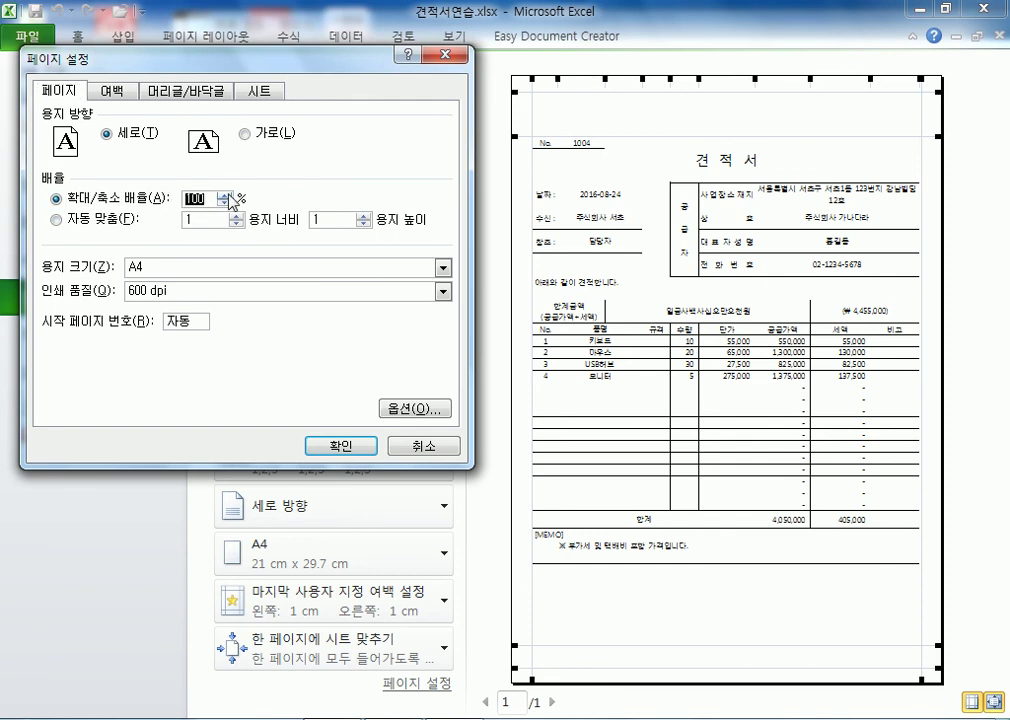
pyautogui.click(336, 445)
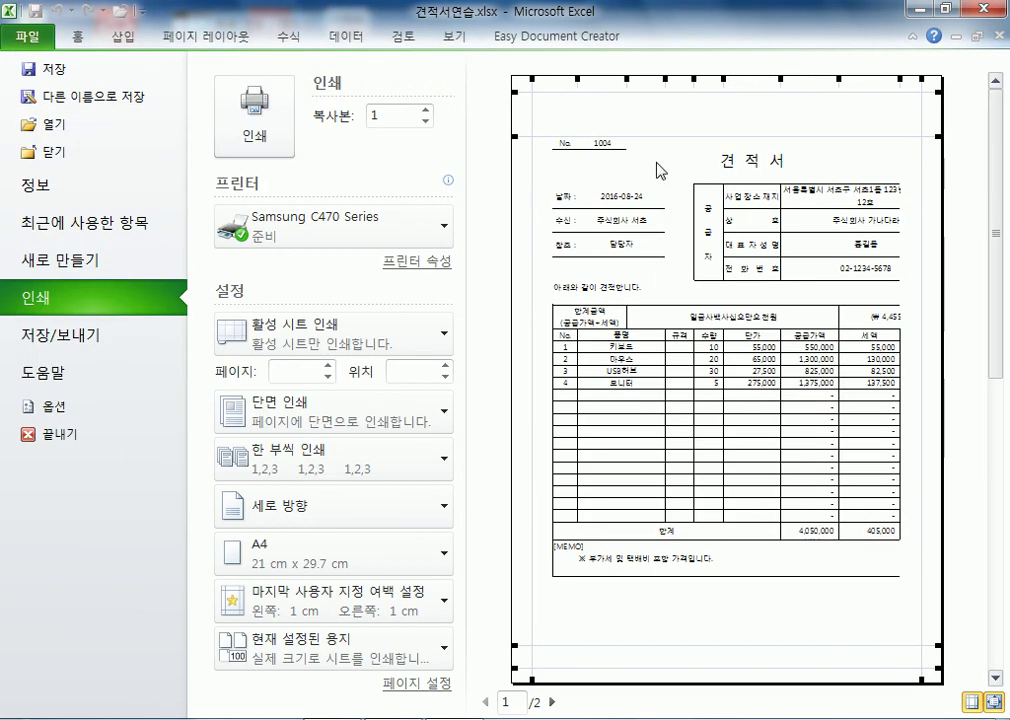
# Narrow columns E and F of the form on the sheet and check the result in the print preview
pyautogui.press('Escape')
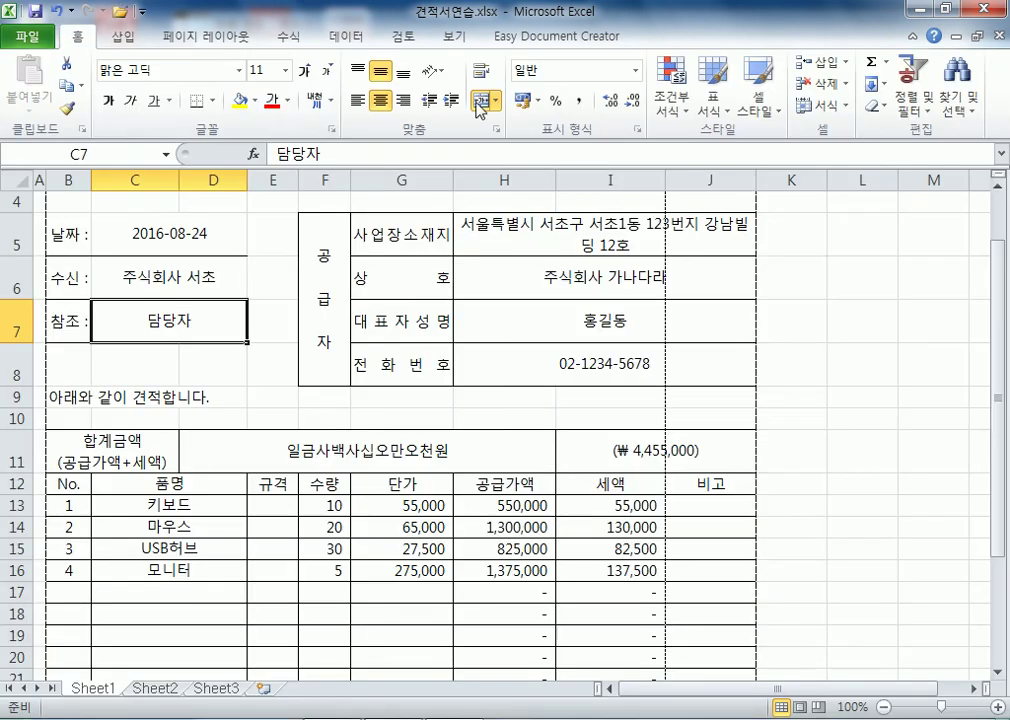
pyautogui.moveTo(297, 188); pyautogui.dragTo(330, 188)
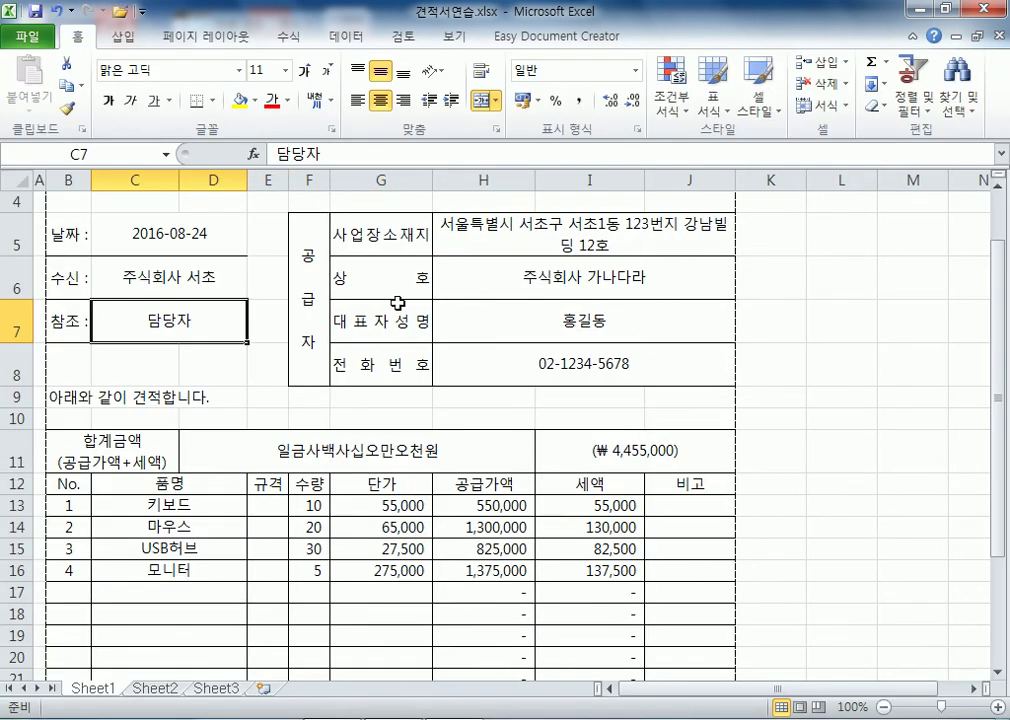
pyautogui.click(28, 36)
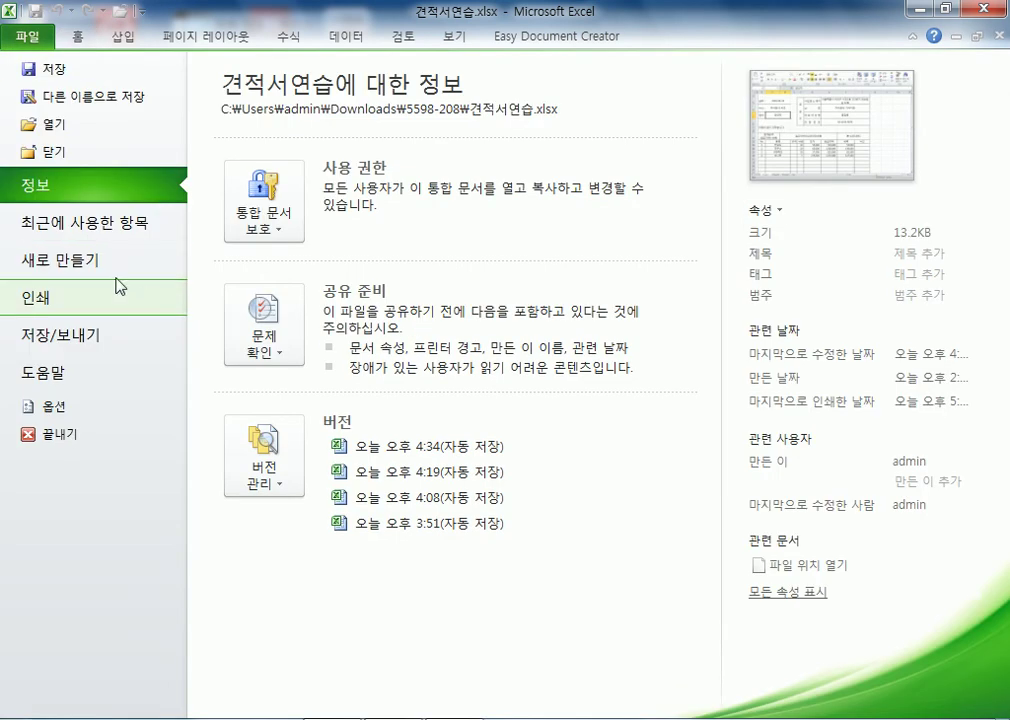
pyautogui.click(22, 300)
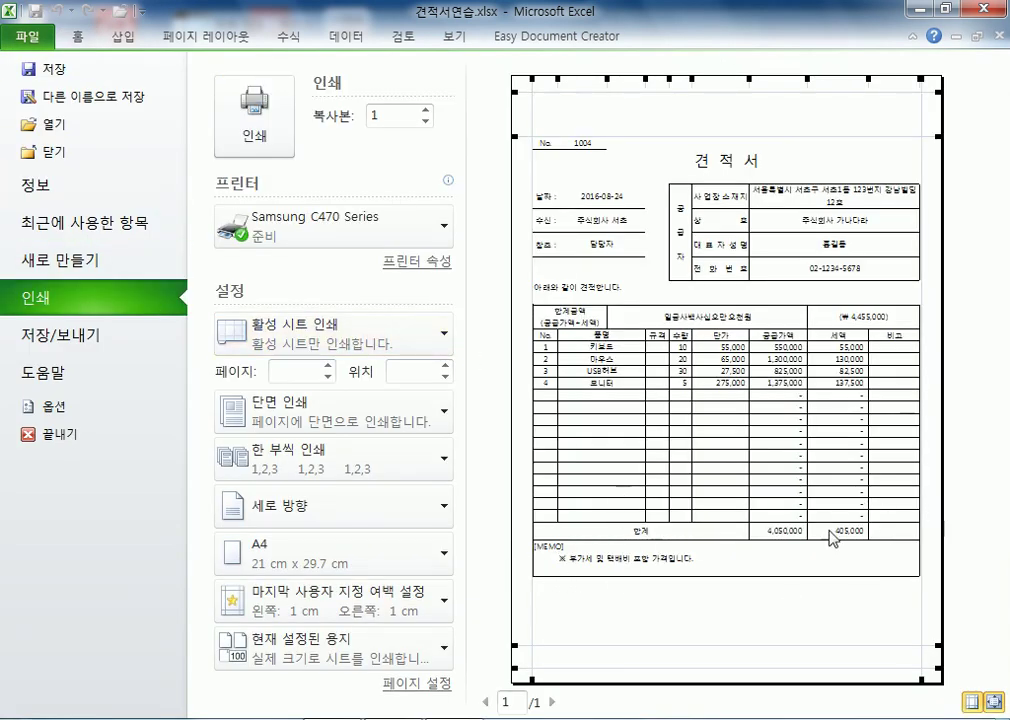
# Return to the sheet, narrow the 비고 column (J) and reopen the print preview
pyautogui.press('Escape')
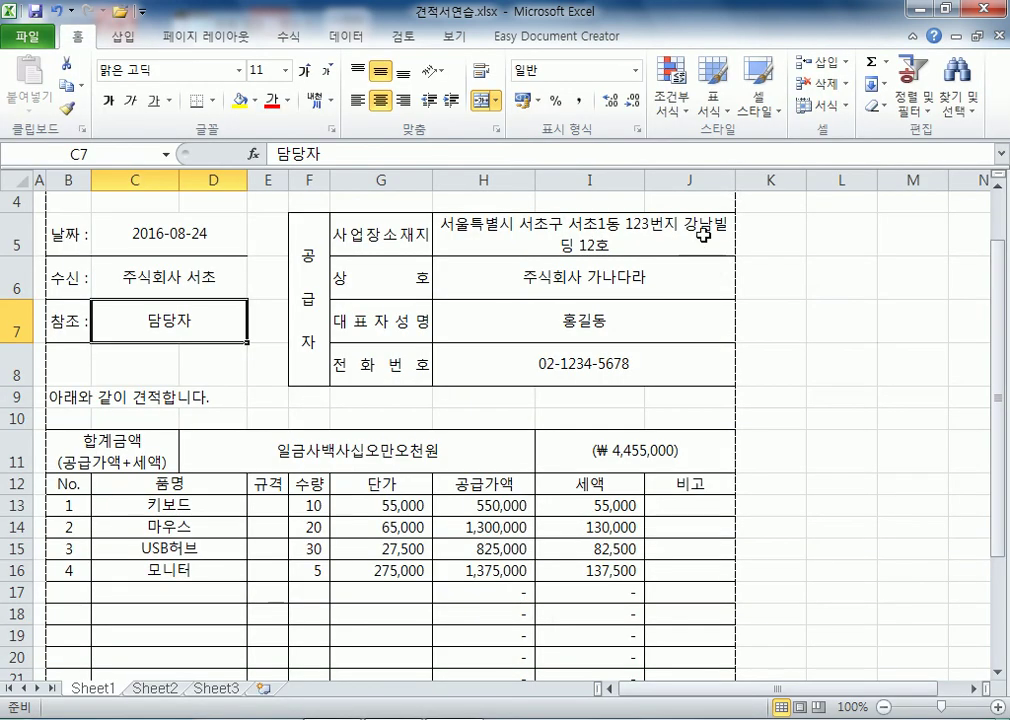
pyautogui.click(16, 36)
pyautogui.click(42, 302)
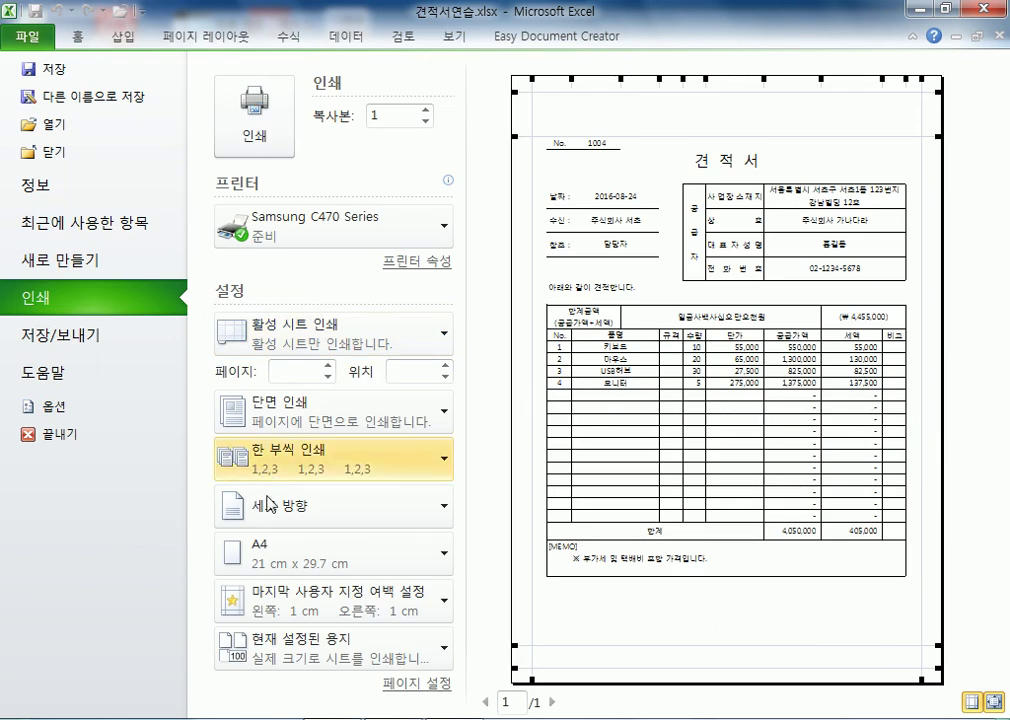
# Set the left and right page margins to 0.5 cm and hide the margin guides in the preview
pyautogui.click(417, 683)
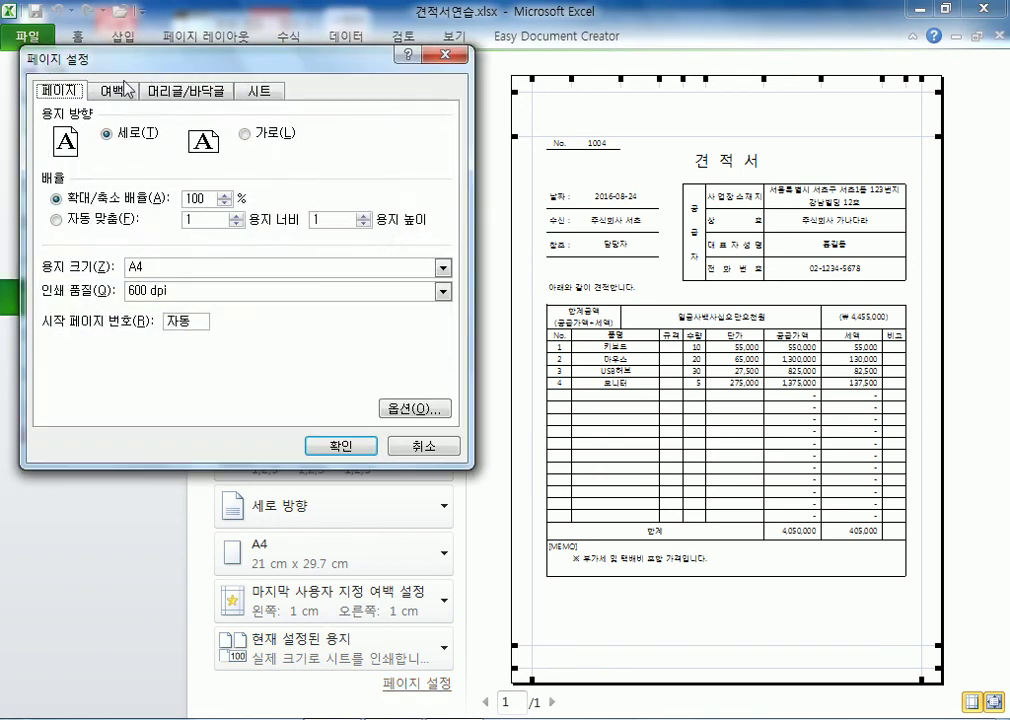
pyautogui.click(111, 90)
pyautogui.click(160, 222)
pyautogui.click(361, 223)
pyautogui.click(335, 448)
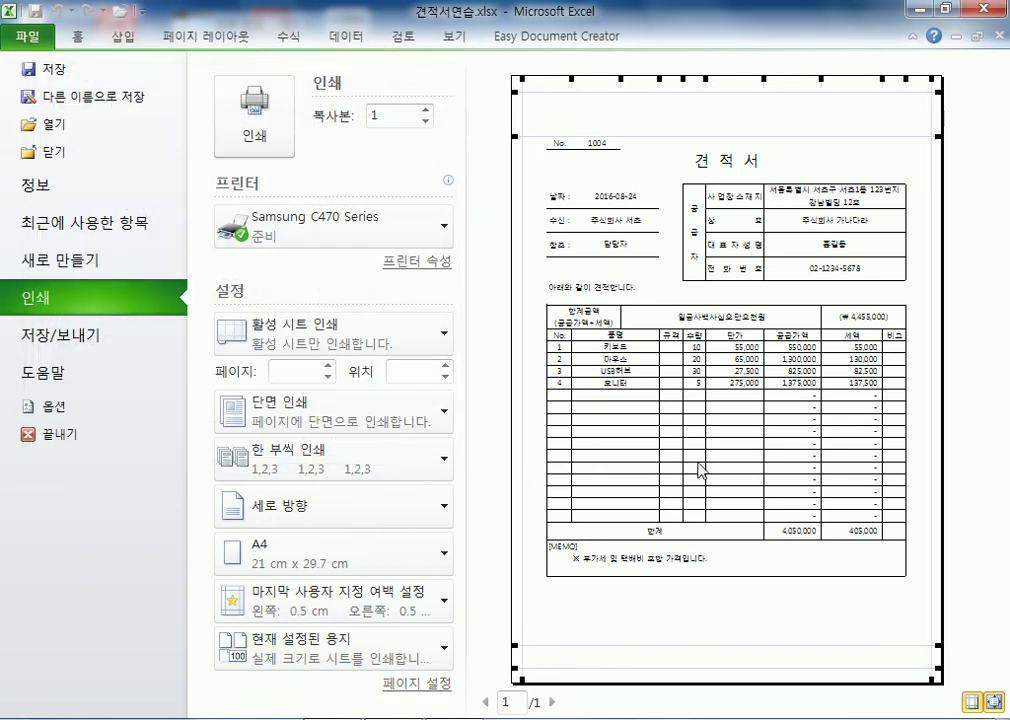
pyautogui.click(970, 701)
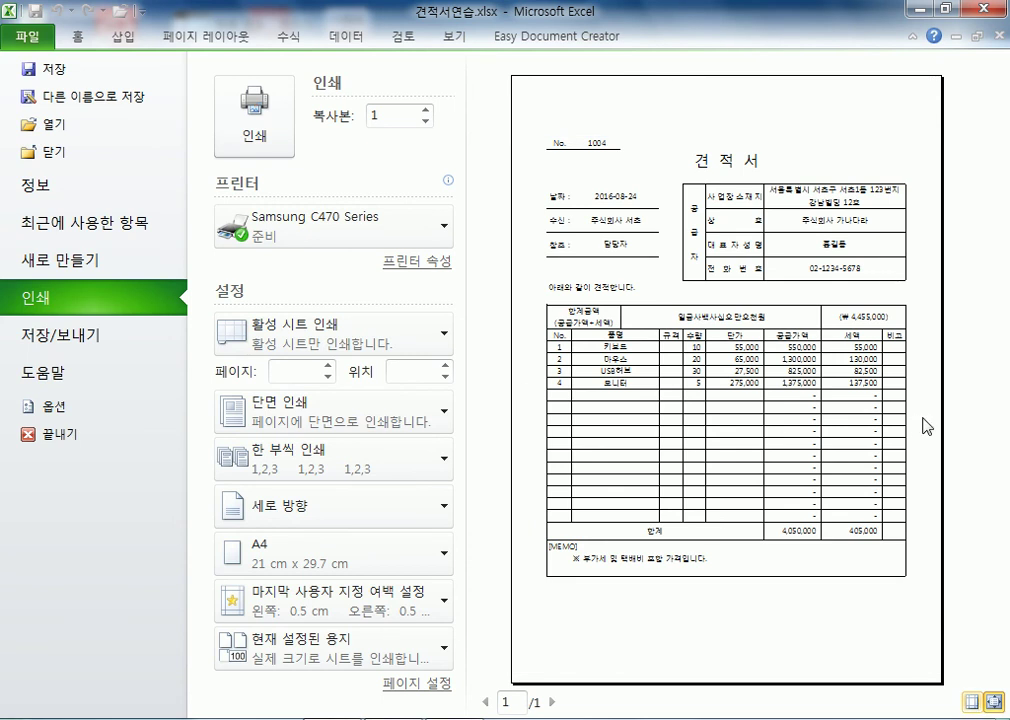
# Turn off horizontal centering on the page to compare how the form is positioned
pyautogui.click(420, 684)
pyautogui.click(112, 91)
pyautogui.click(100, 342)
pyautogui.click(334, 448)
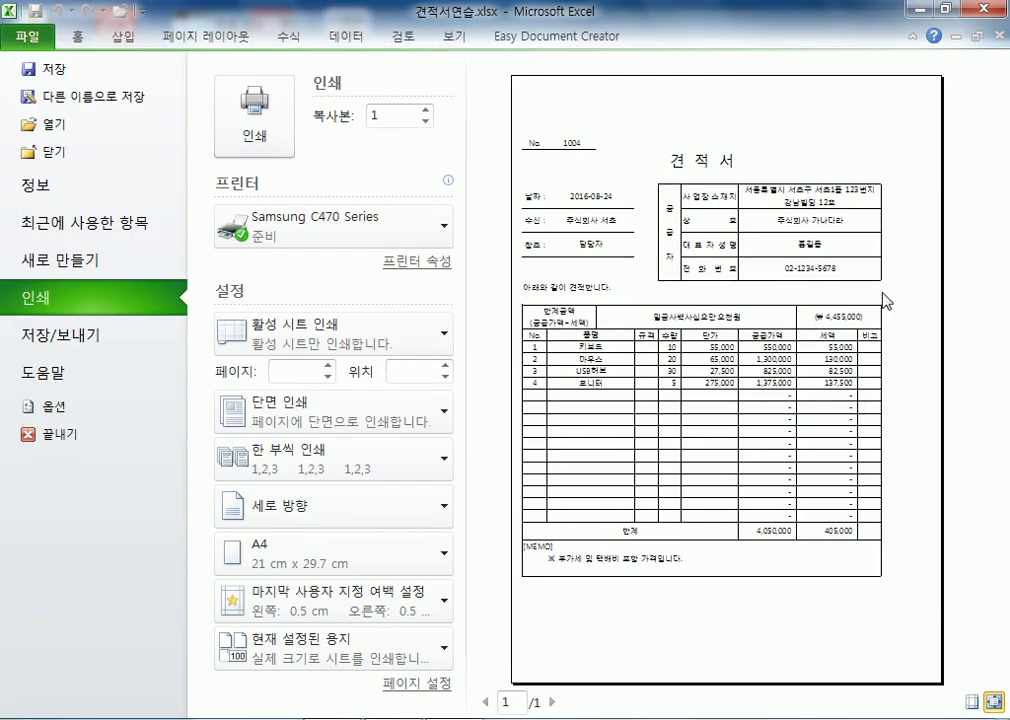
# Set the print scaling to fit automatically to 1 page wide by 1 page tall
pyautogui.click(410, 686)
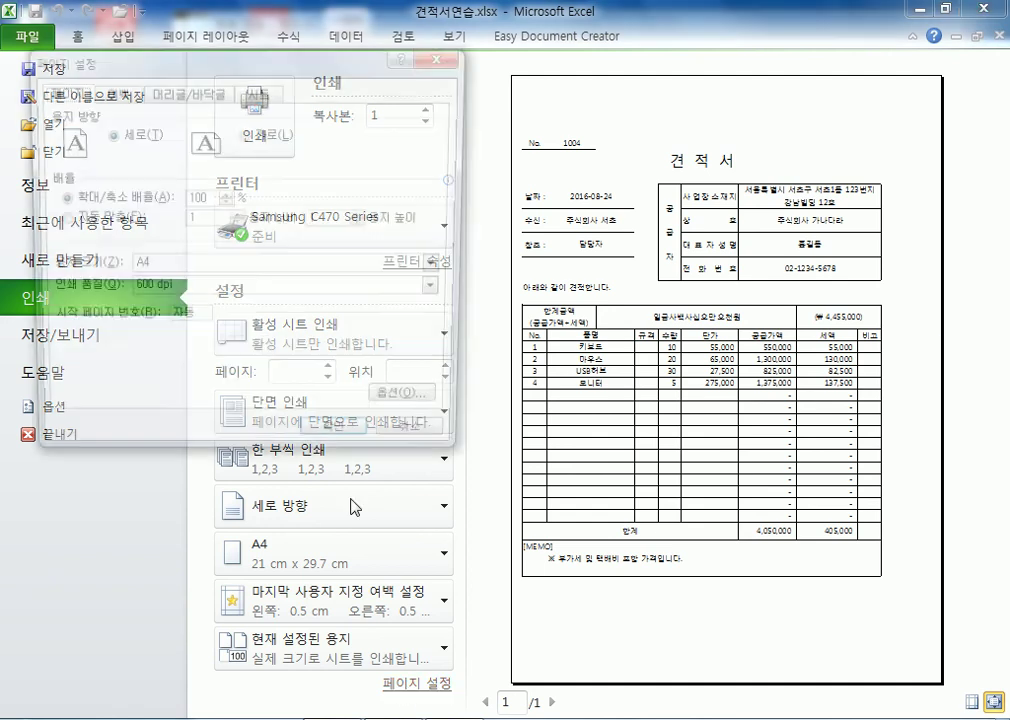
pyautogui.click(108, 220)
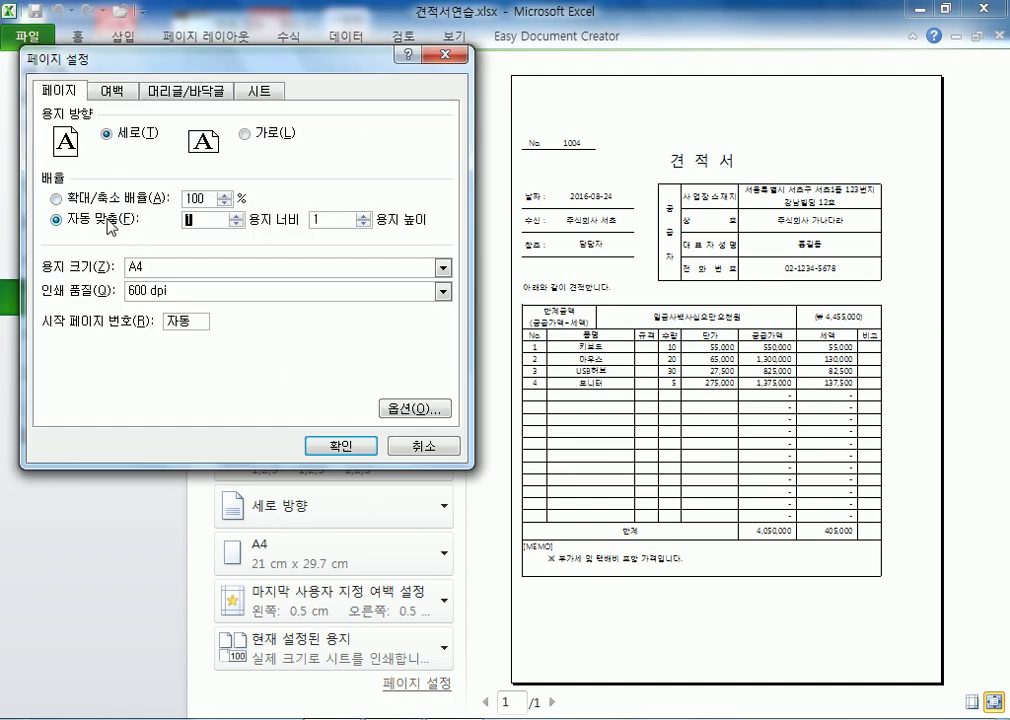
pyautogui.click(331, 444)
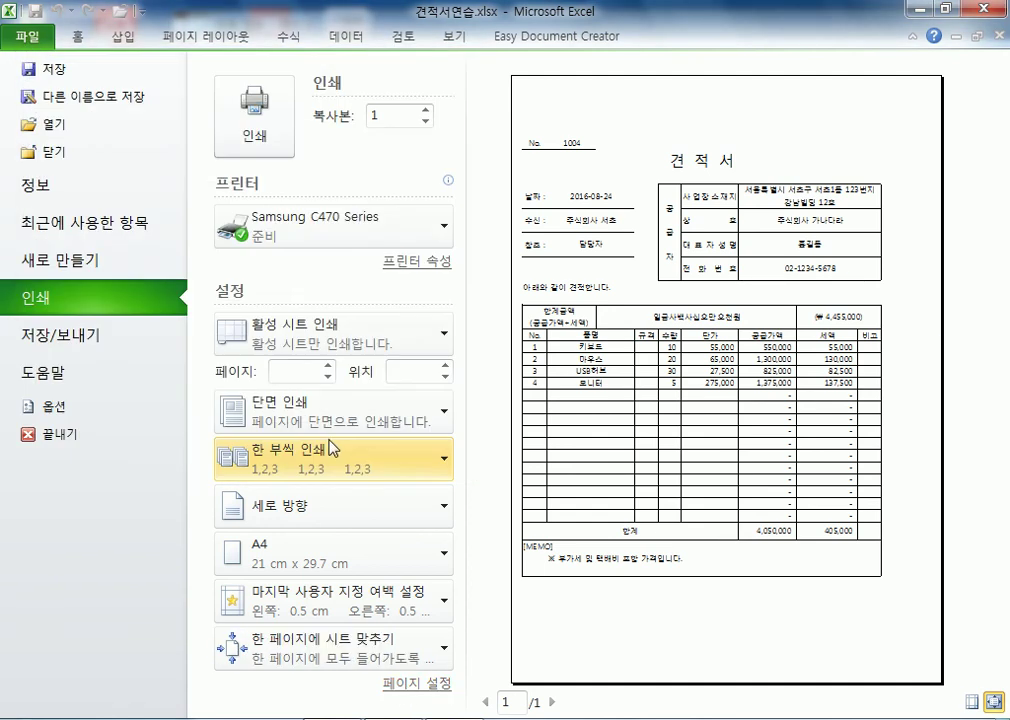
# Set the print scaling to a fixed 105% and examine the enlarged form in the print preview
pyautogui.click(415, 684)
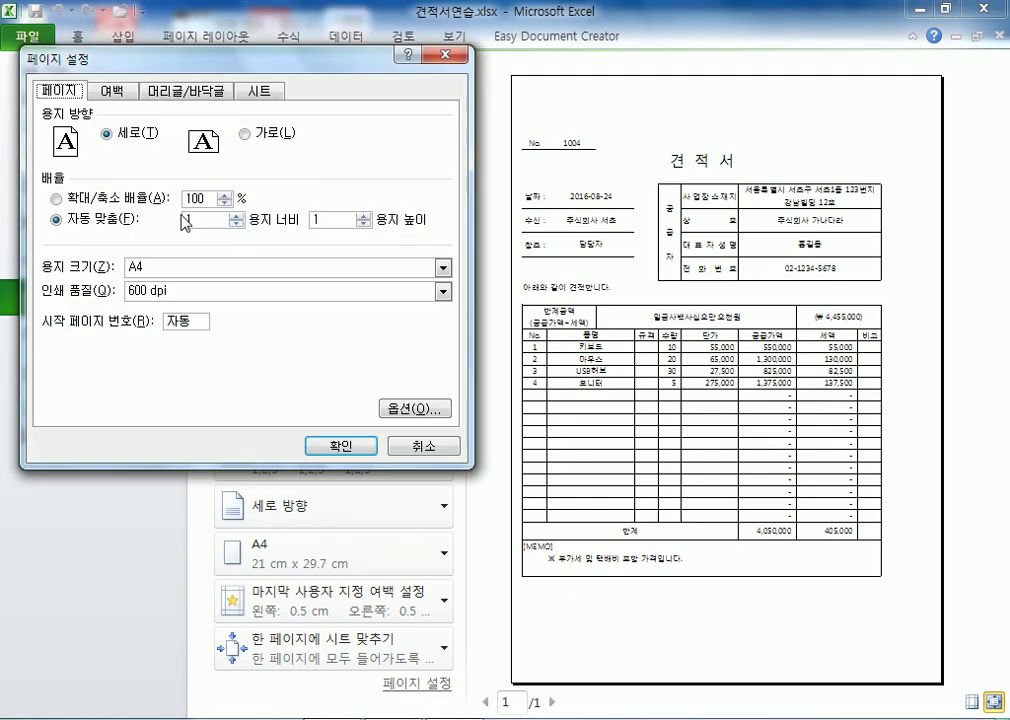
pyautogui.click(225, 196)
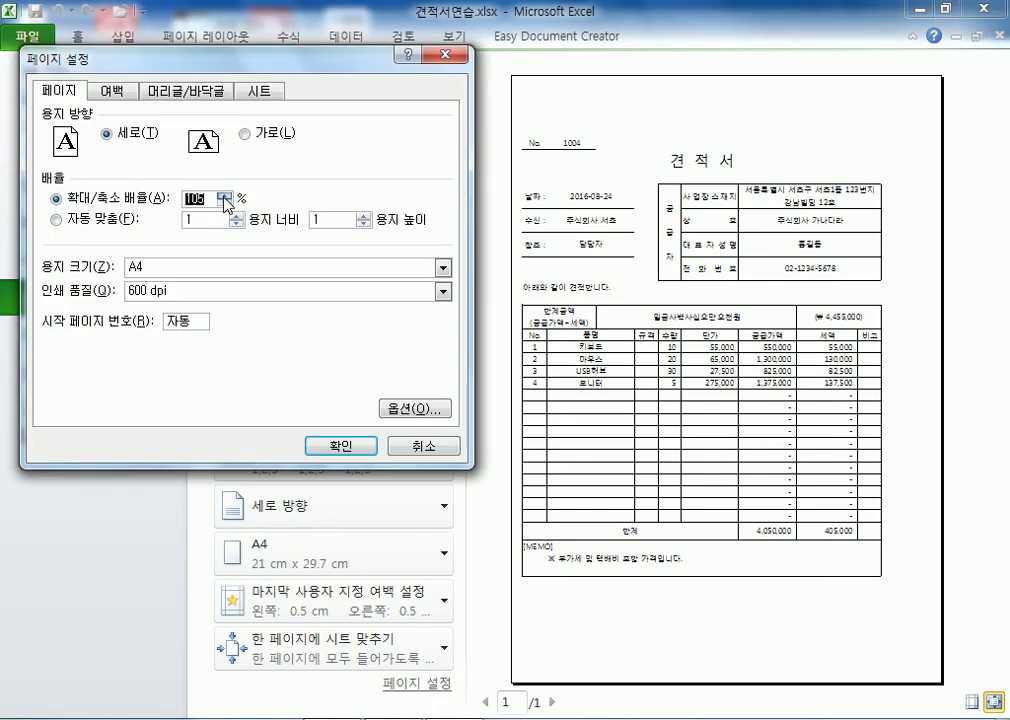
pyautogui.click(225, 197)
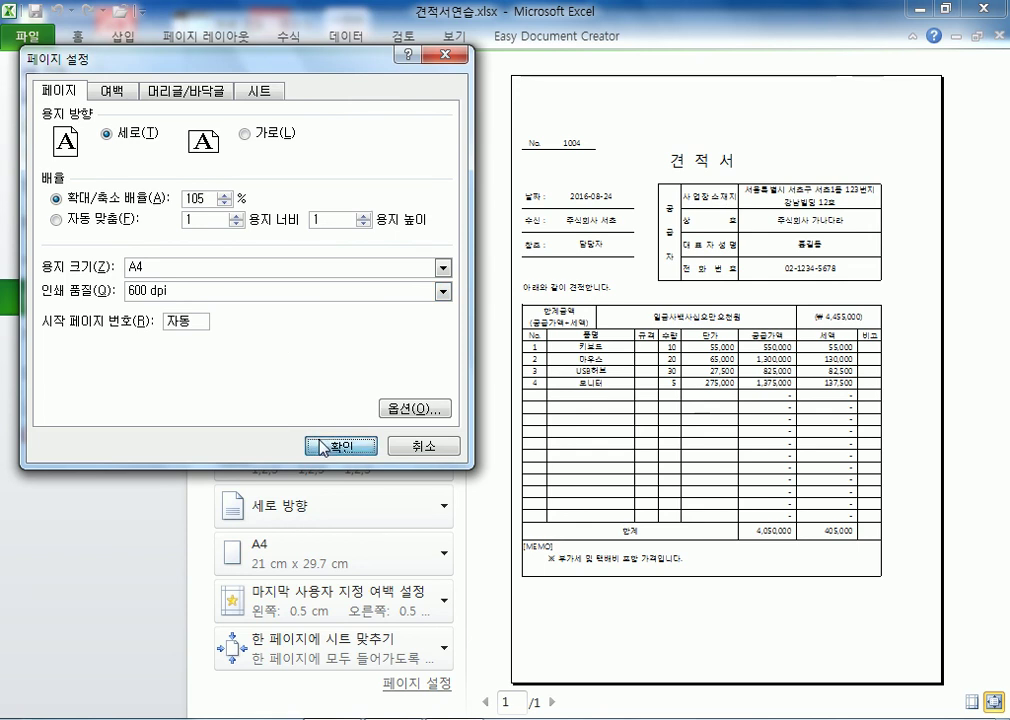
pyautogui.click(365, 445)
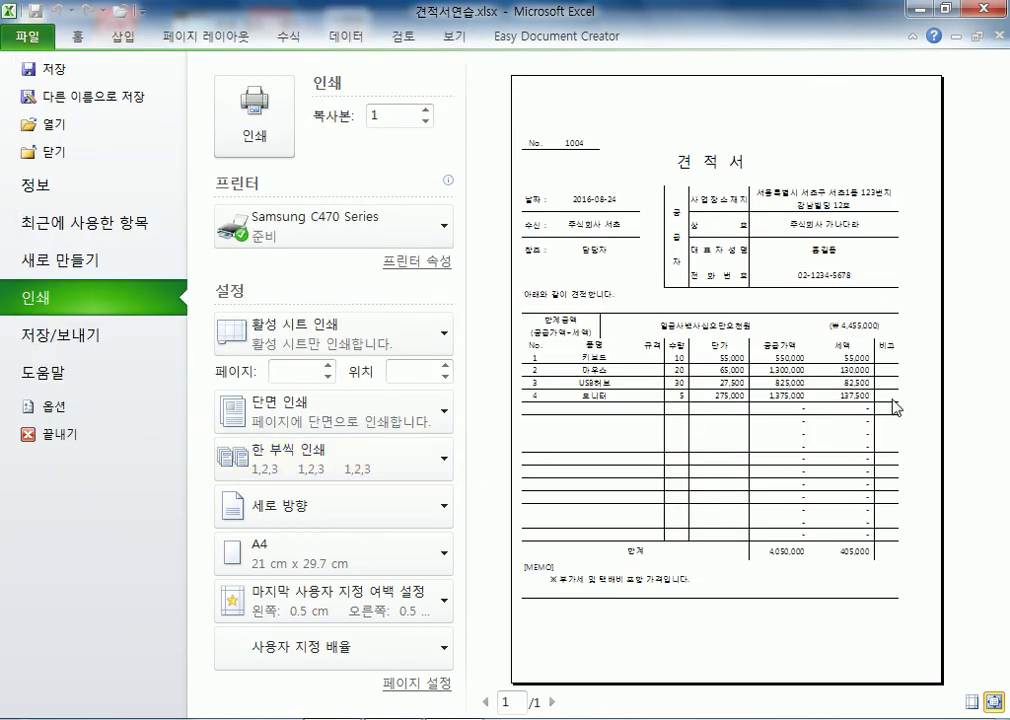
pyautogui.click(993, 703)
pyautogui.click(993, 703)
# Set the print scaling back to 100% in the page setup
pyautogui.click(417, 683)
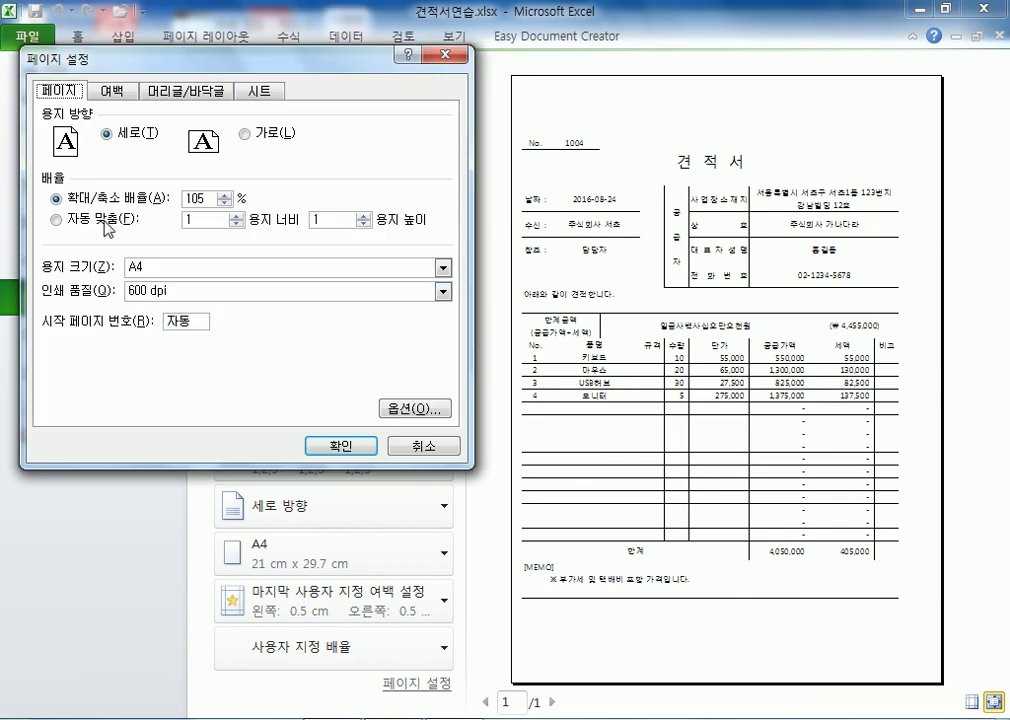
pyautogui.doubleClick(205, 199)
pyautogui.write('100')
pyautogui.click(340, 445)
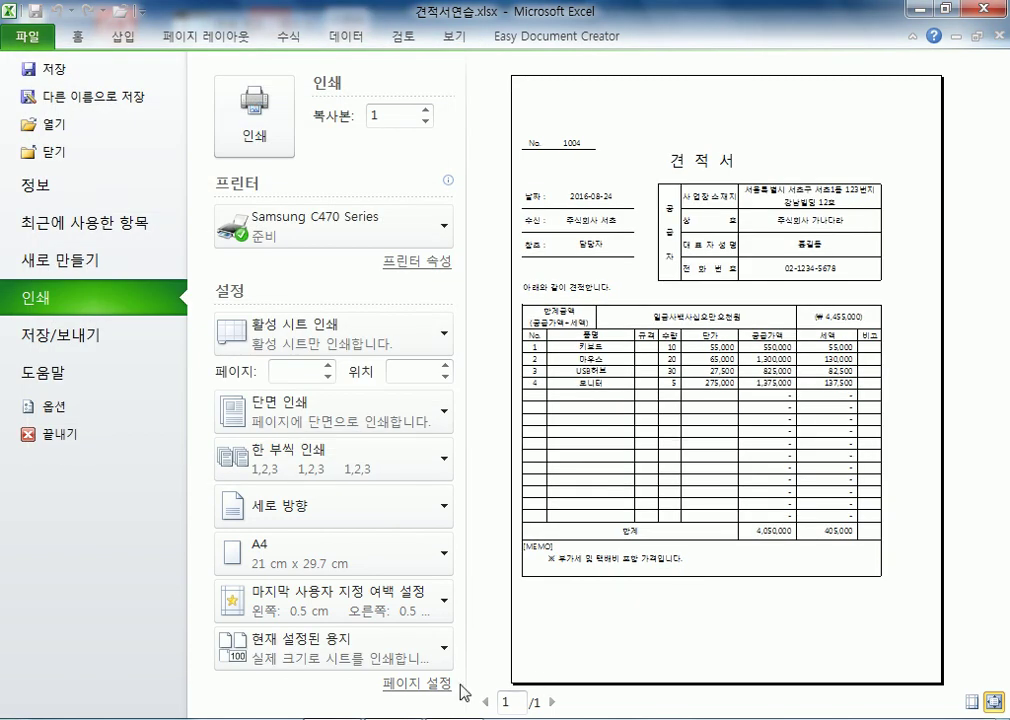
# Center the form horizontally on the page again and show the margin guides in the print preview
pyautogui.click(417, 683)
pyautogui.click(101, 87)
pyautogui.click(97, 348)
pyautogui.click(338, 445)
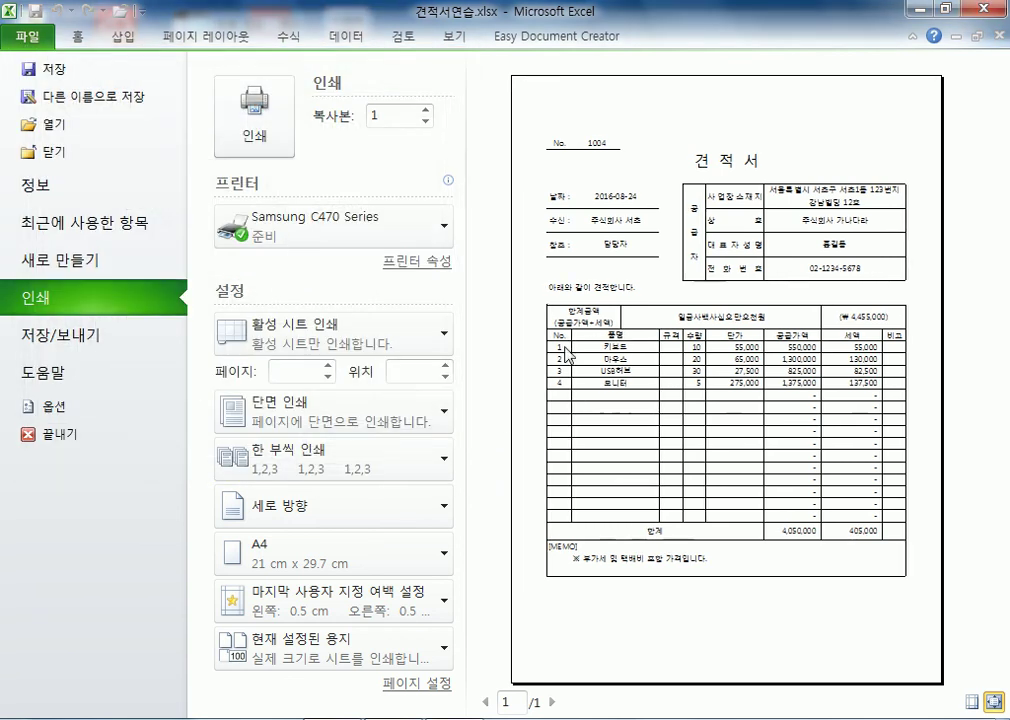
pyautogui.click(972, 701)
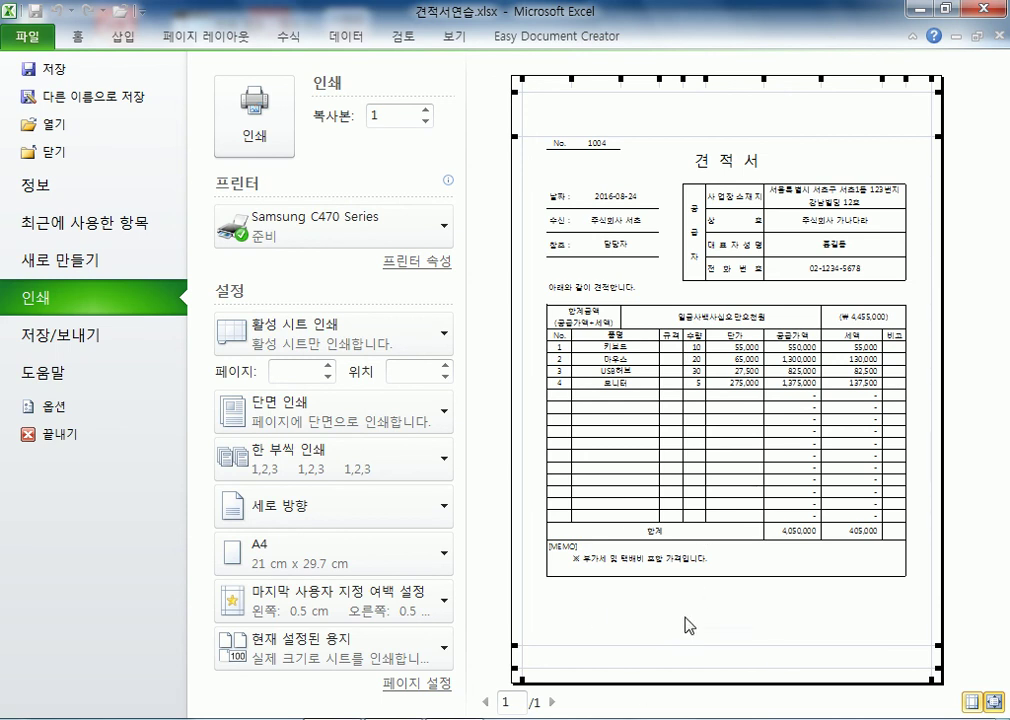
# Try a slightly taller height for the quotation table's rows 12 through 27, check the form's lower end, and undo the change
pyautogui.press('Escape')
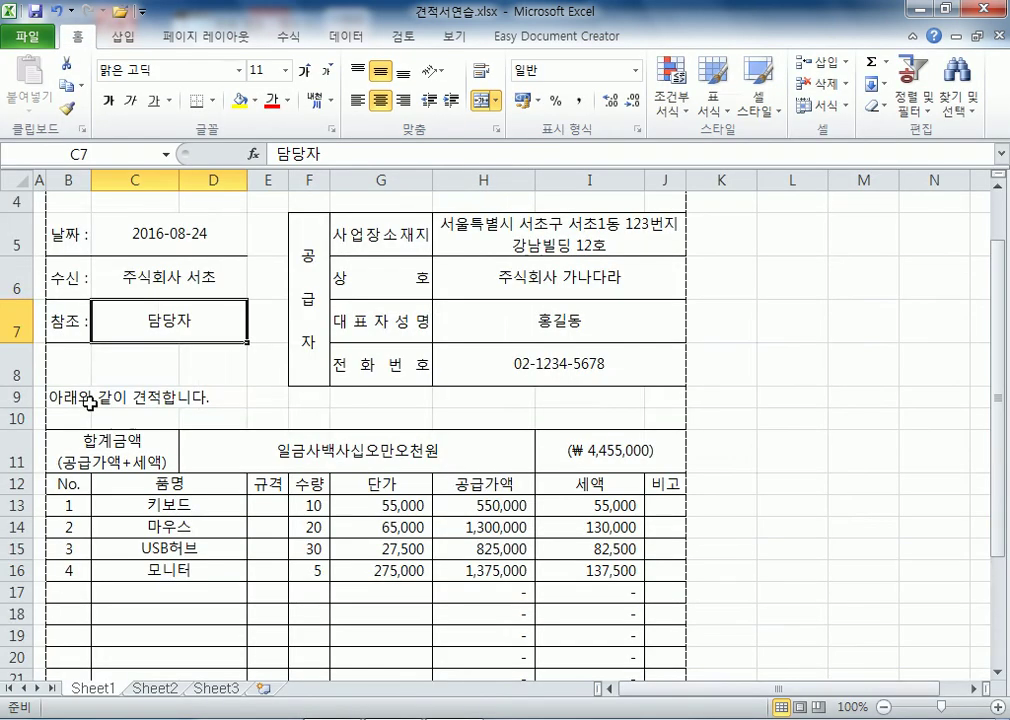
pyautogui.scroll(-2, 45, 406)
pyautogui.moveTo(20, 267); pyautogui.dragTo(20, 592)
pyautogui.scroll(-1, 202, 486)
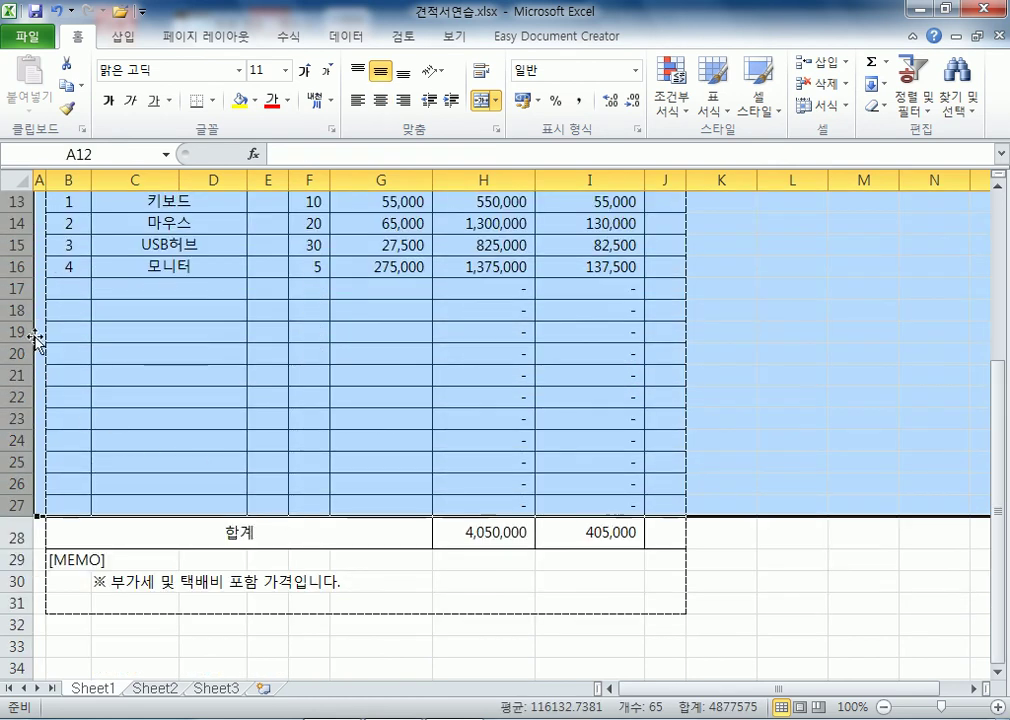
pyautogui.moveTo(27, 299); pyautogui.dragTo(27, 305)
pyautogui.scroll(-3, 92, 352)
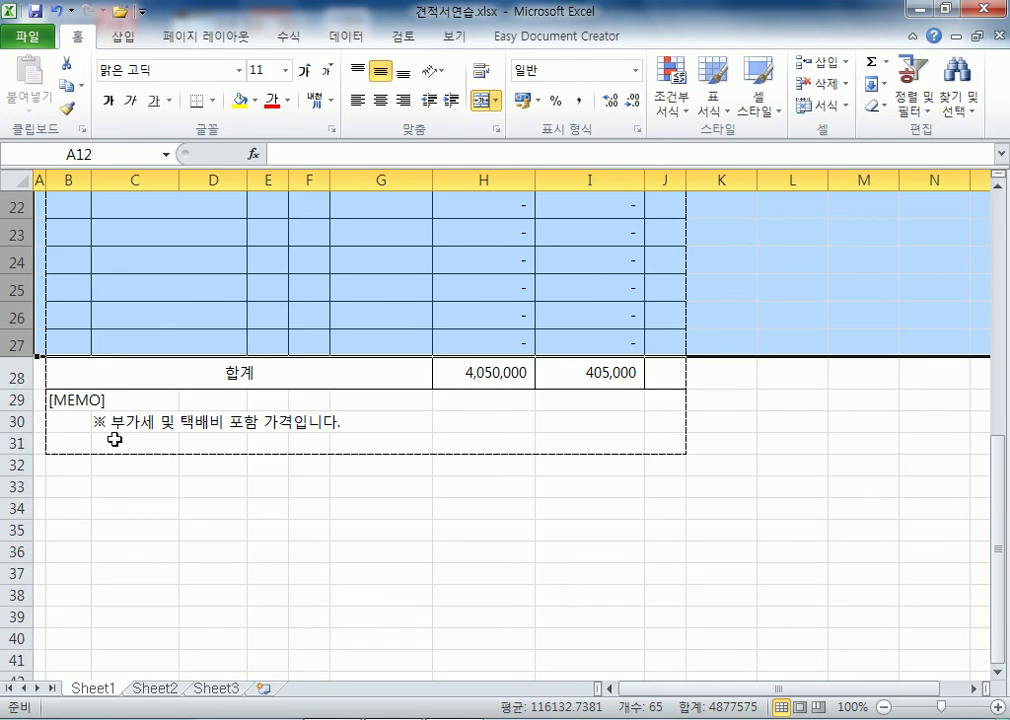
pyautogui.scroll(4, 79, 365)
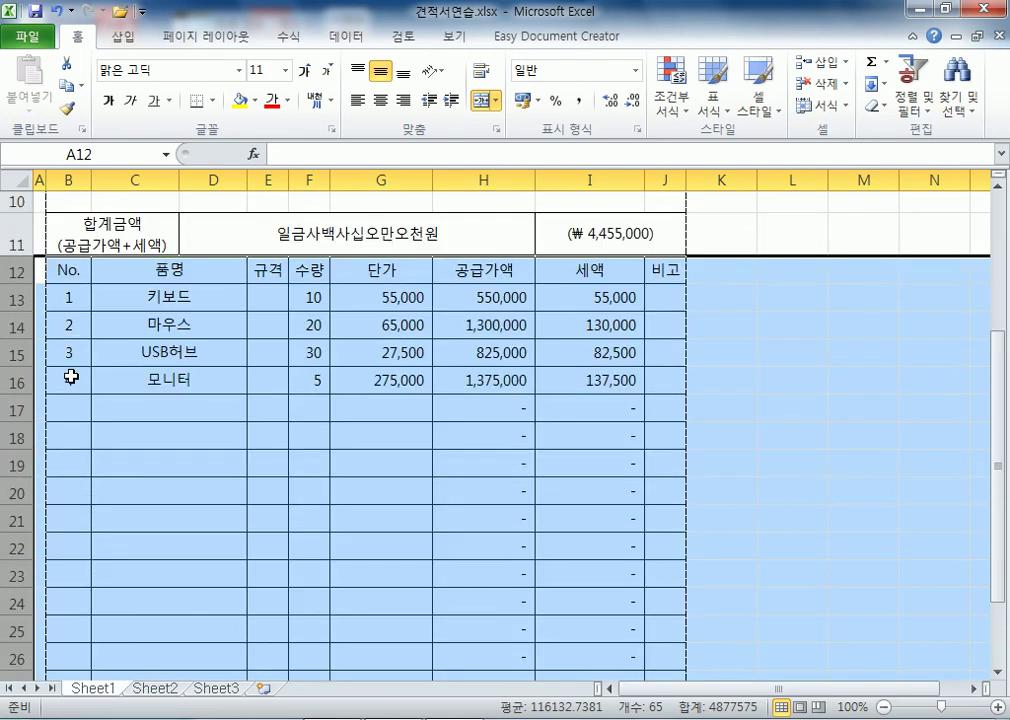
pyautogui.hotkey('ctrl', 'z')
# Try a much taller height for rows 12 through 27 and undo it
pyautogui.moveTo(18, 277); pyautogui.dragTo(18, 298)
pyautogui.scroll(-5, 99, 468)
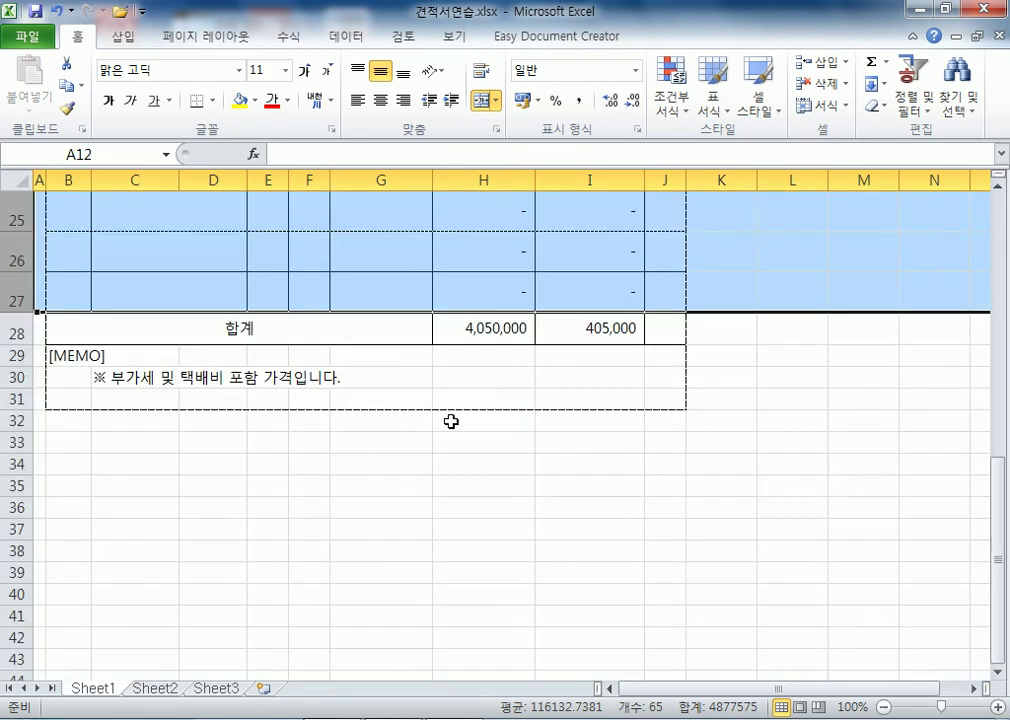
pyautogui.hotkey('ctrl', 'z')
pyautogui.scroll(1, 39, 277)
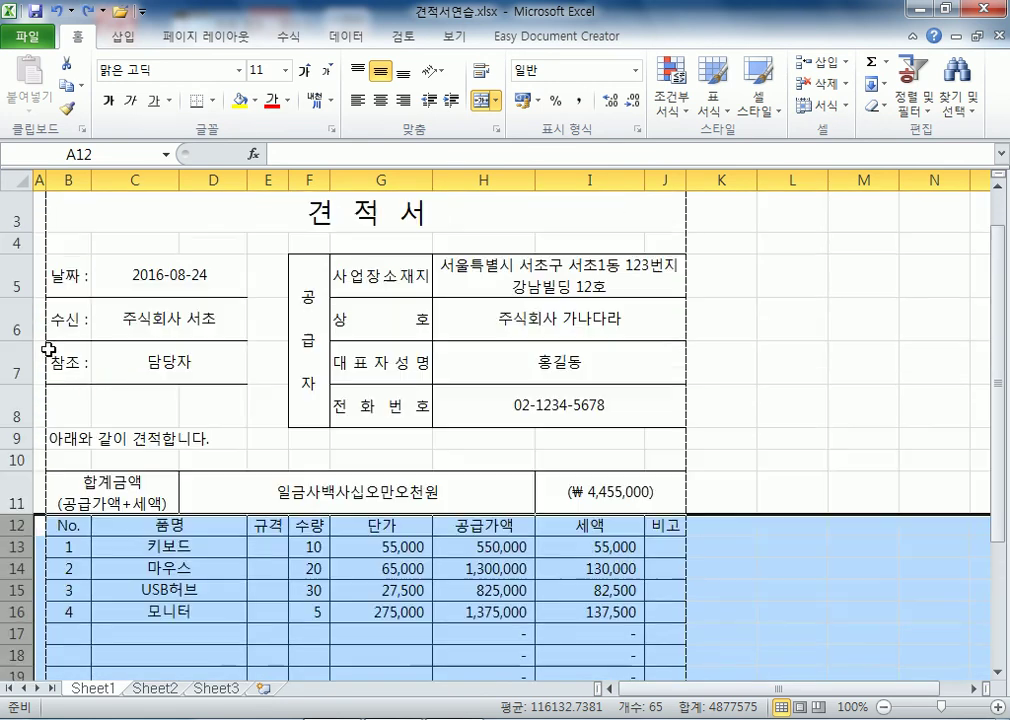
# Make rows 12 through 27 slightly and equally taller, and check the form's fit on the page in the print preview
pyautogui.moveTo(24, 537); pyautogui.dragTo(24, 543)
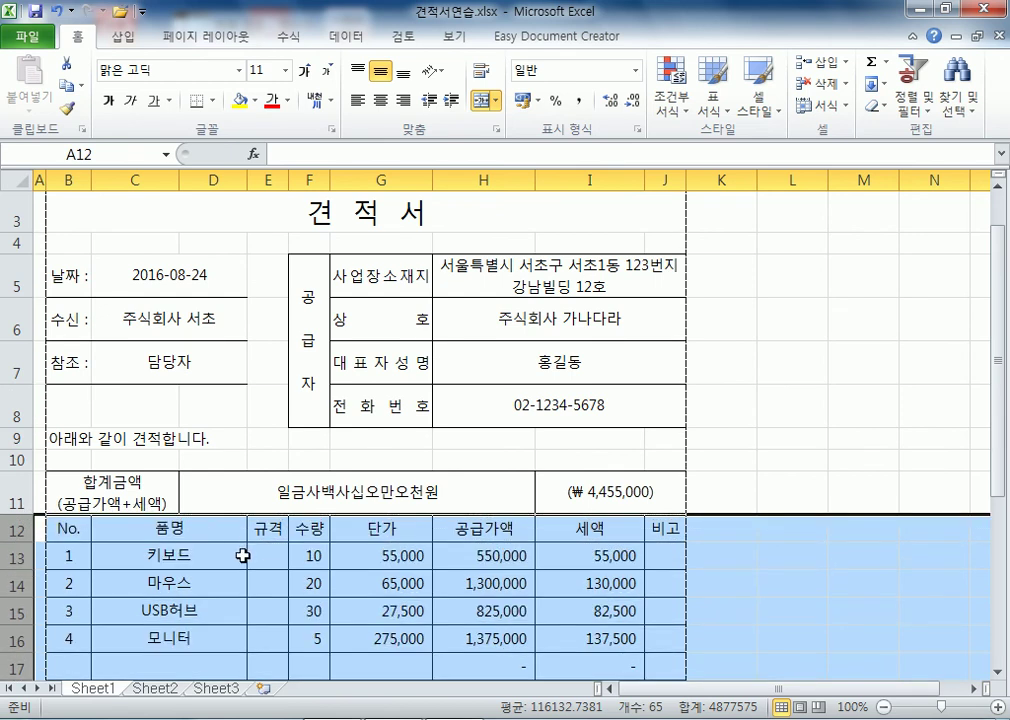
pyautogui.scroll(-4, 243, 556)
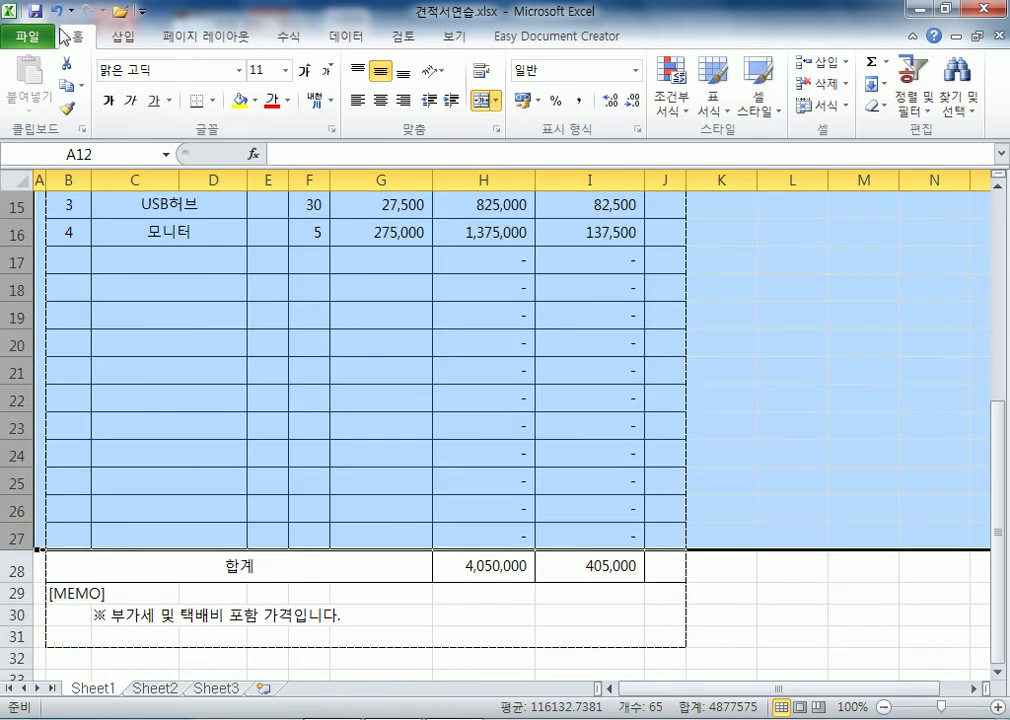
pyautogui.click(25, 36)
pyautogui.click(60, 297)
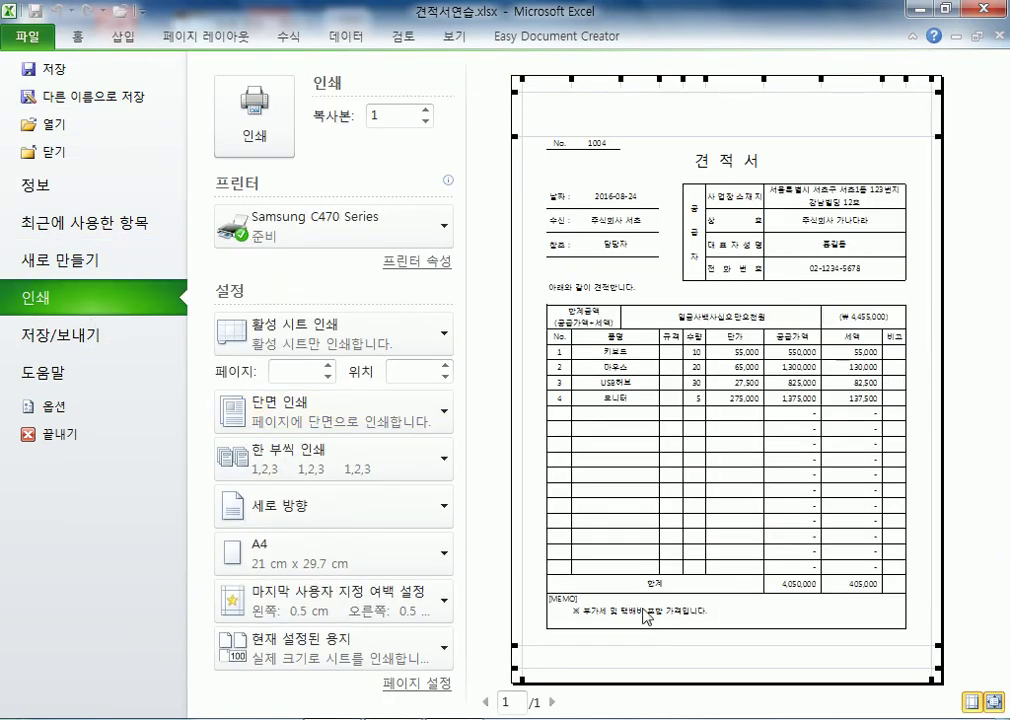
pyautogui.press('Escape')
pyautogui.click(128, 367)
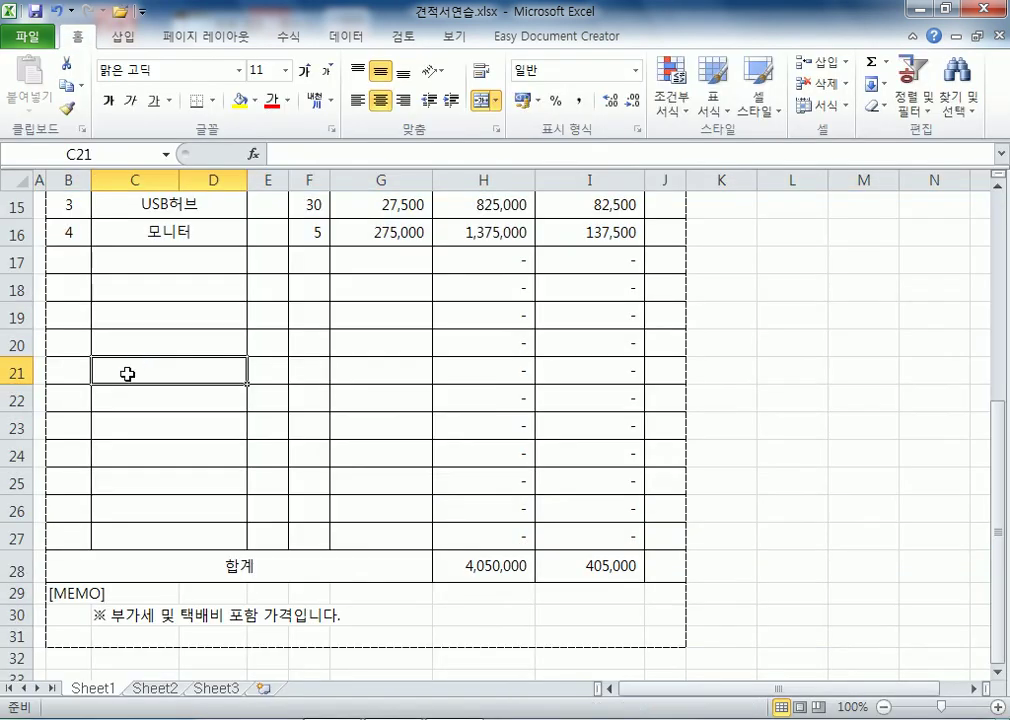
pyautogui.scroll(5, 169, 421)
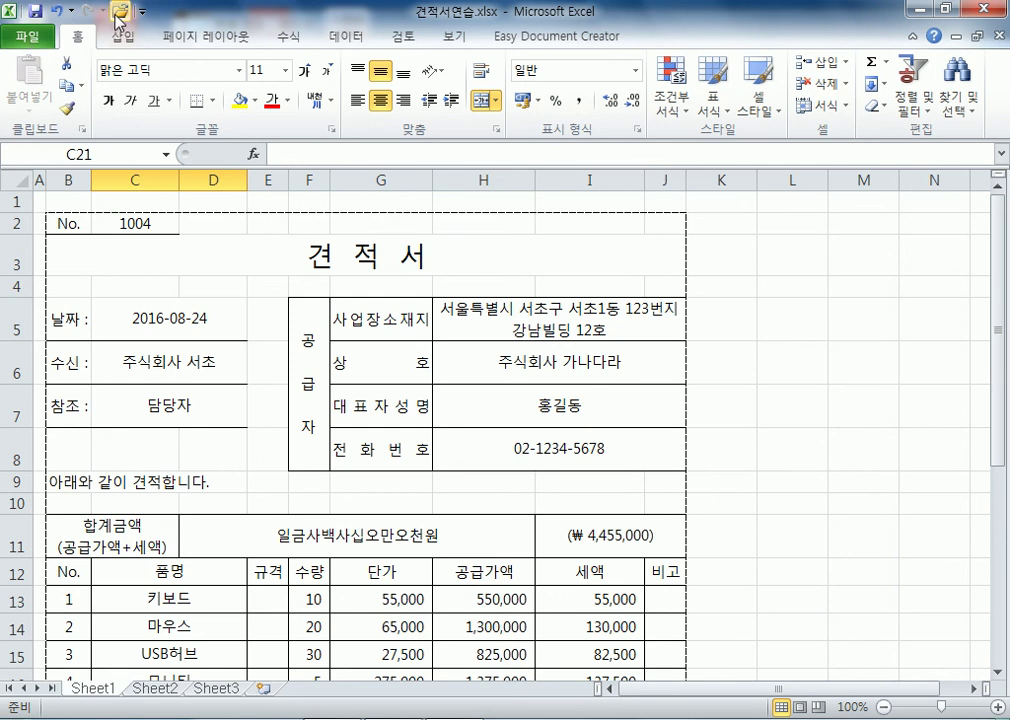
# Open 년매출현황2.xls from the Part06 folder inside 5598-208 and enable editing for the workbook
pyautogui.click(115, 12)
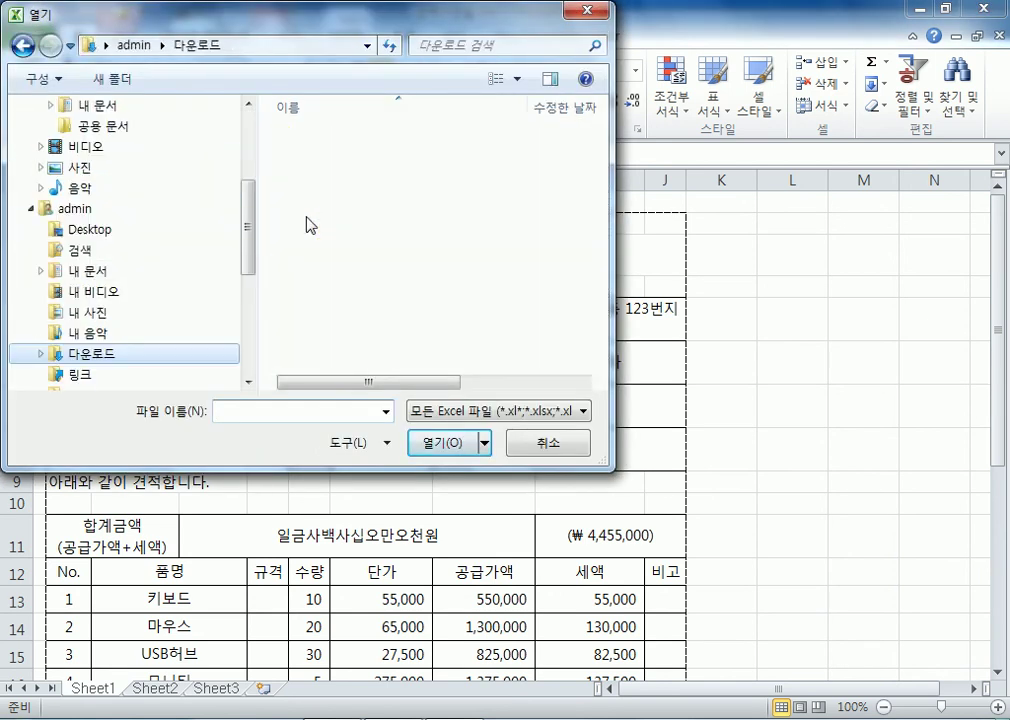
pyautogui.doubleClick(320, 133)
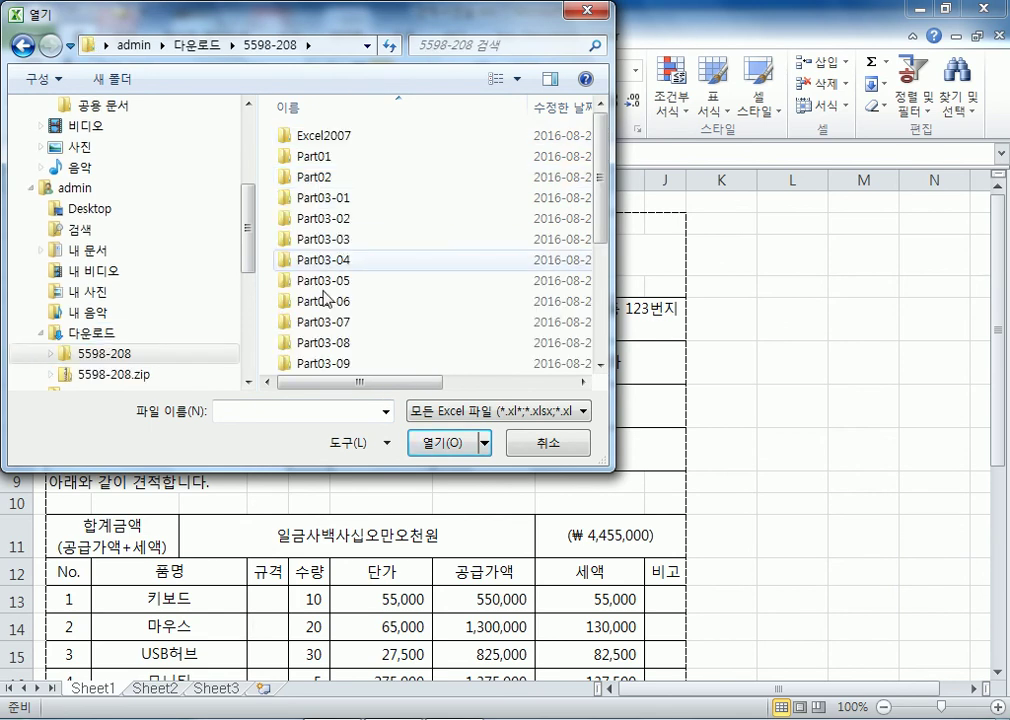
pyautogui.scroll(-4, 323, 300)
pyautogui.doubleClick(322, 321)
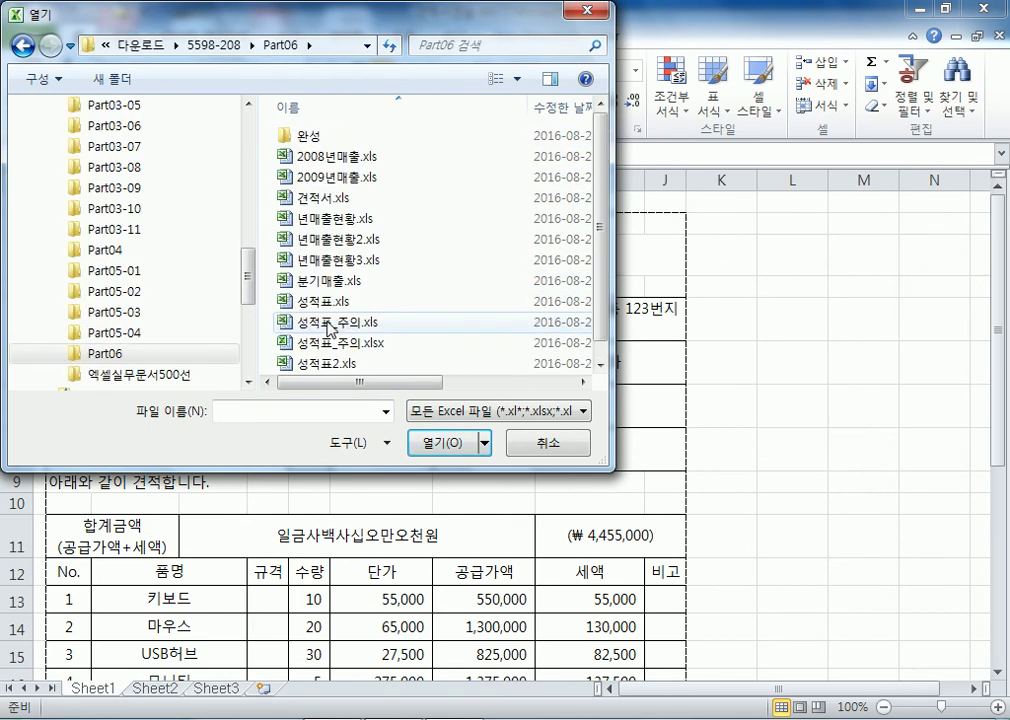
pyautogui.scroll(-1, 336, 328)
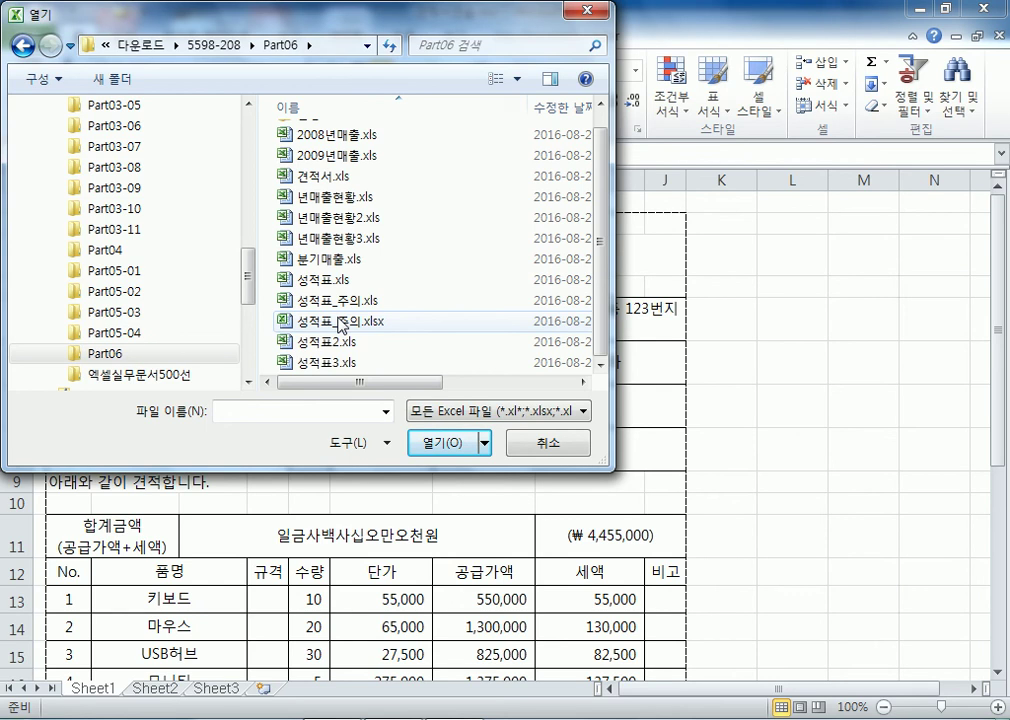
pyautogui.click(343, 220)
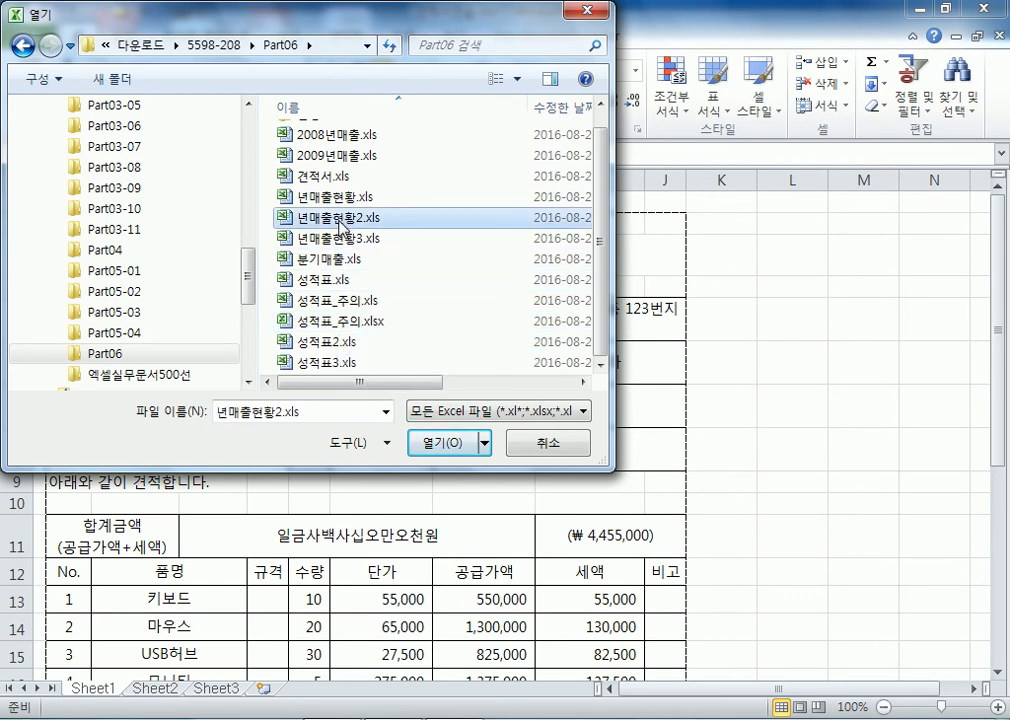
pyautogui.scroll(1, 341, 226)
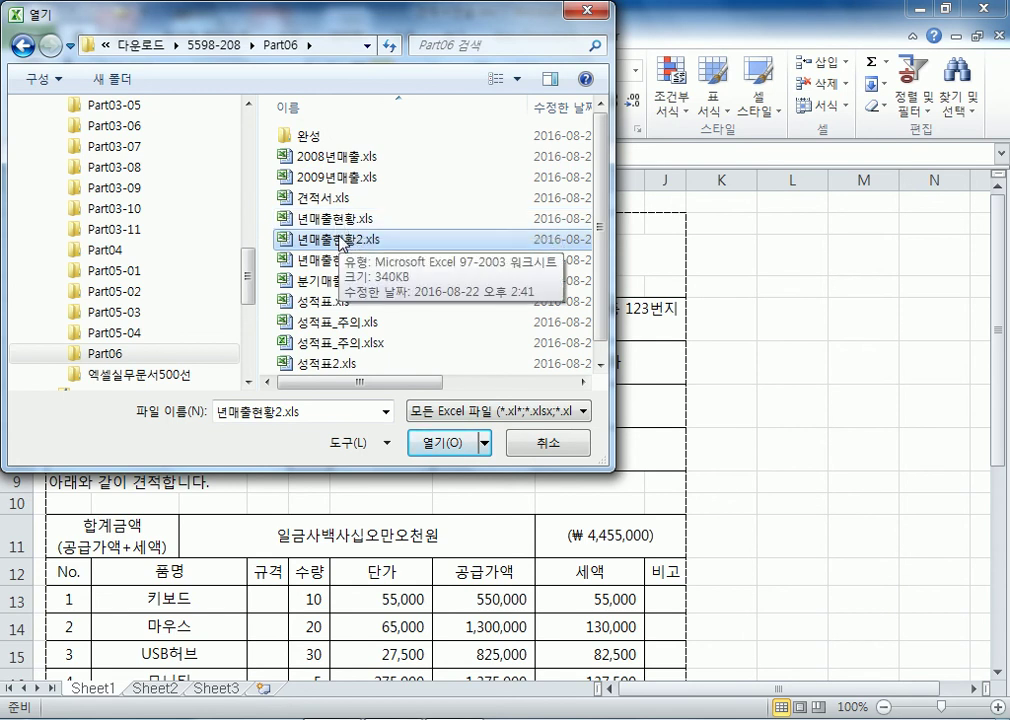
pyautogui.doubleClick(342, 245)
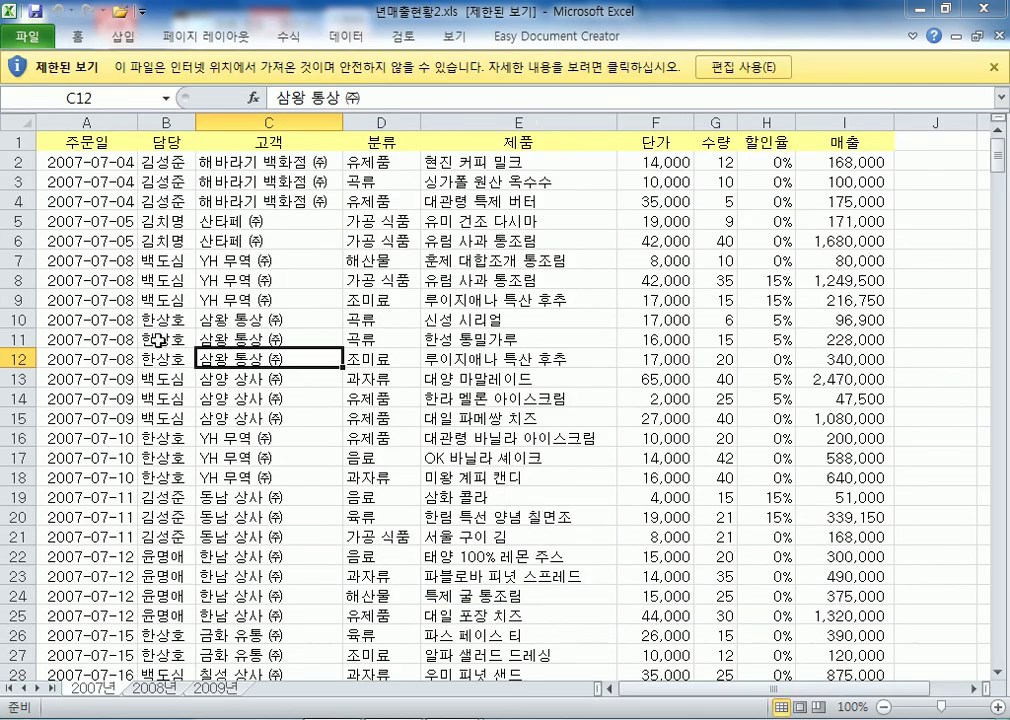
pyautogui.click(764, 68)
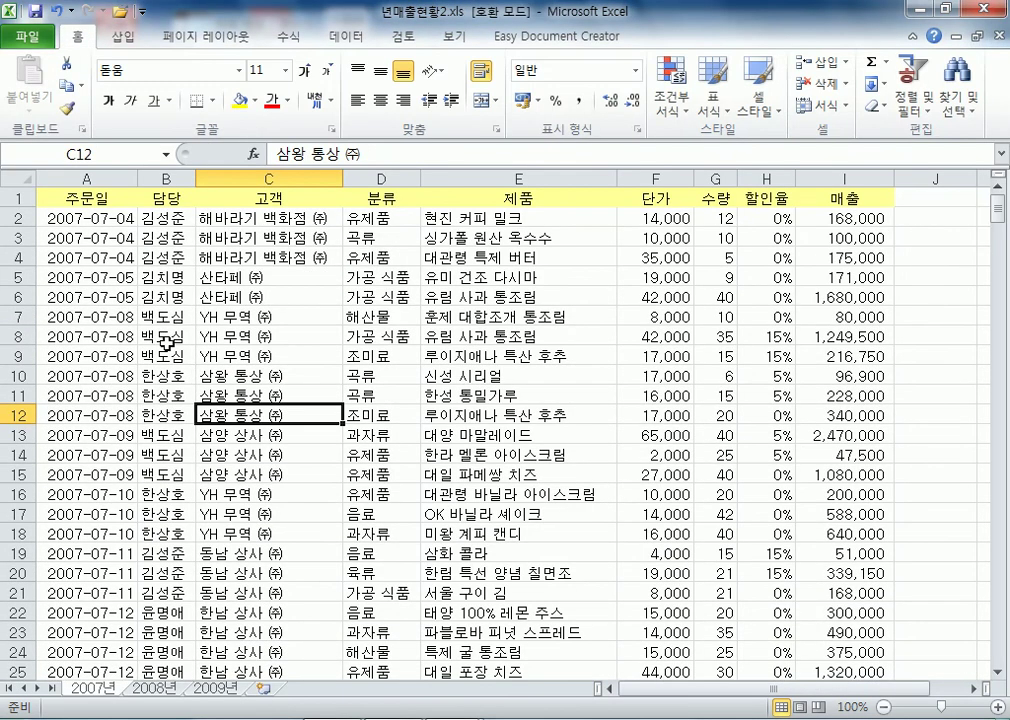
# Look through the sales records on the 2007년 sheet down to the last row and return to the first row
pyautogui.click(150, 353)
pyautogui.scroll(-10, 152, 365)
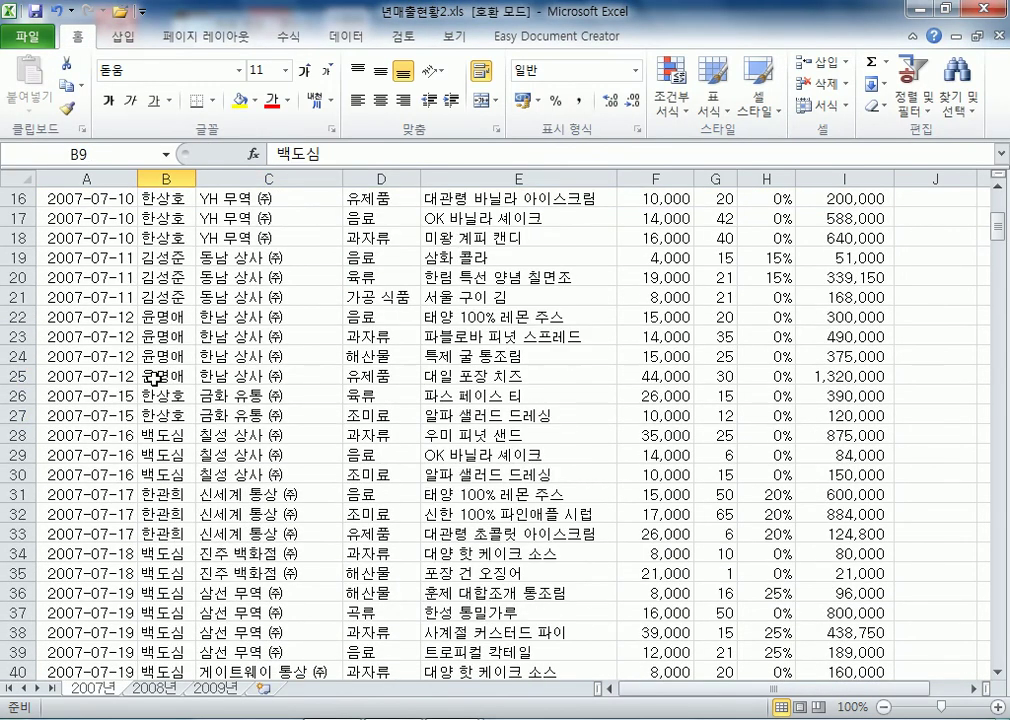
pyautogui.scroll(-20, 152, 377)
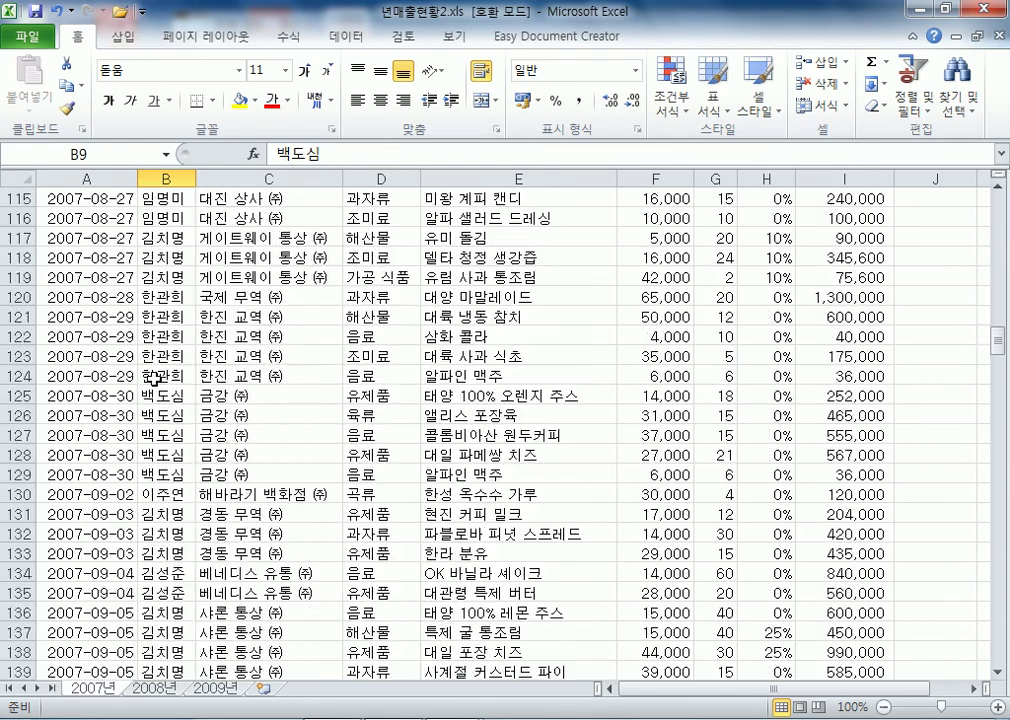
pyautogui.scroll(-20, 152, 380)
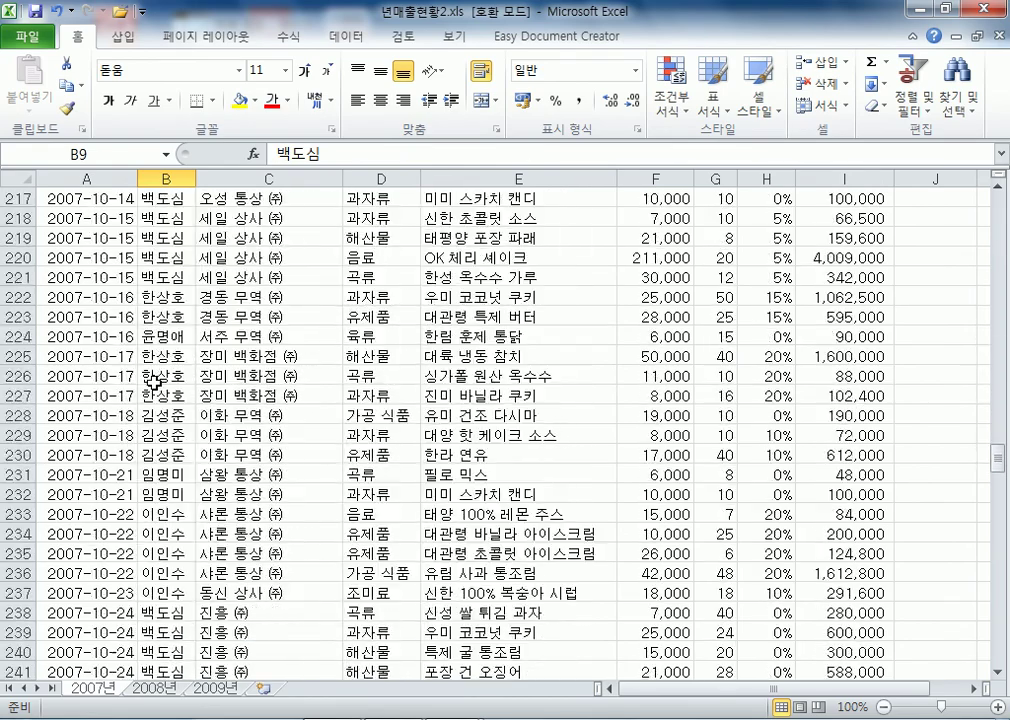
pyautogui.scroll(-20, 152, 381)
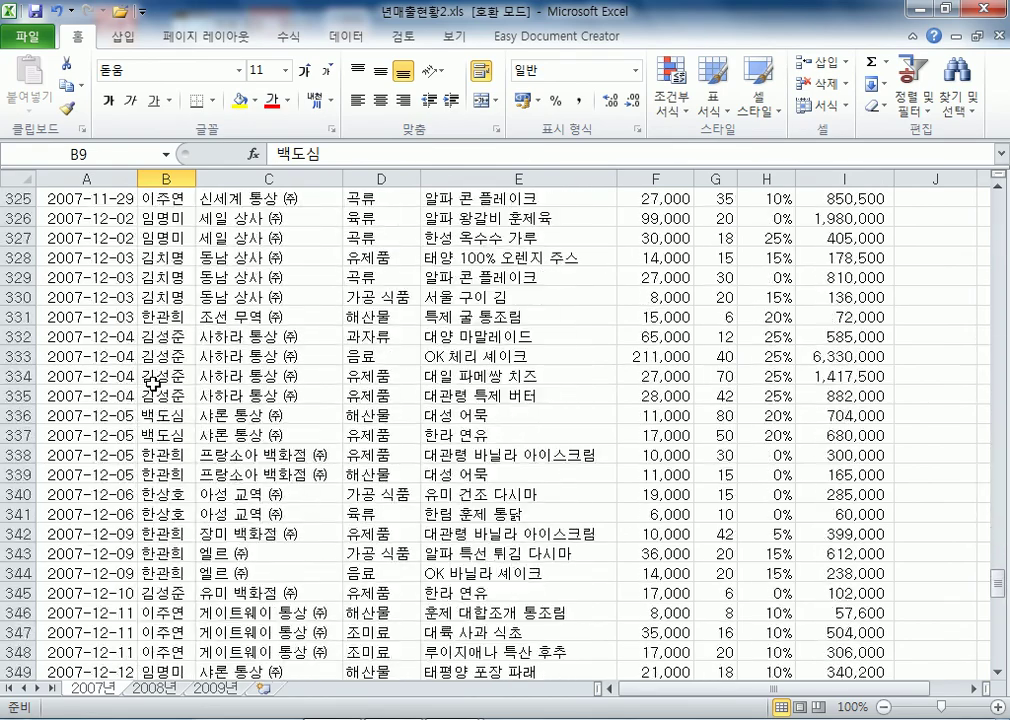
pyautogui.scroll(-18, 152, 383)
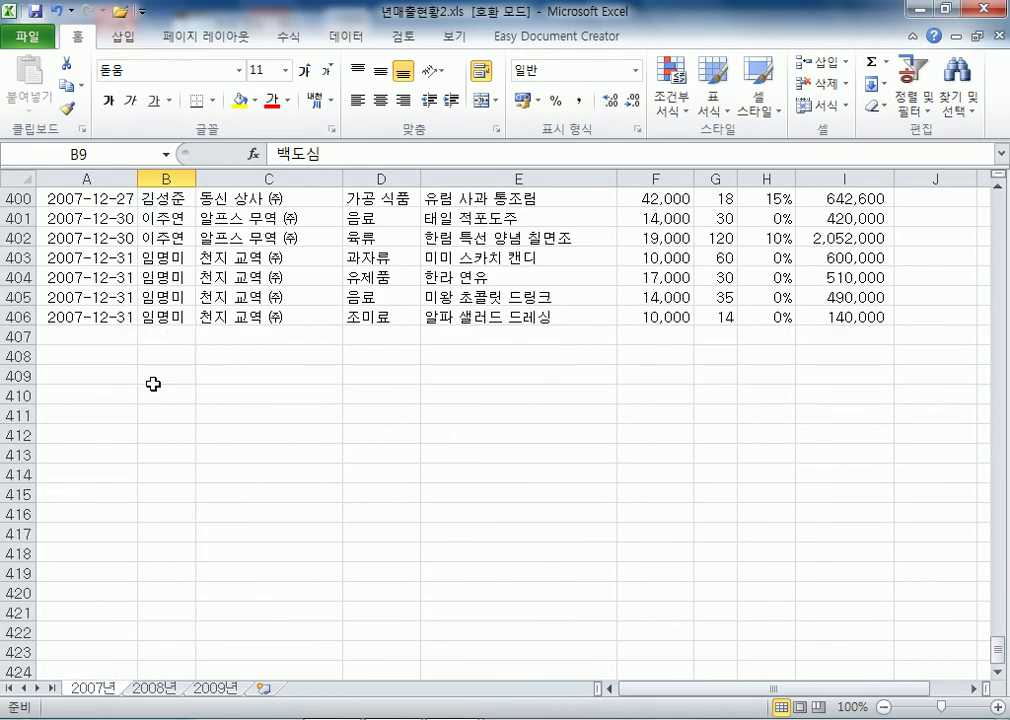
pyautogui.scroll(20, 152, 384)
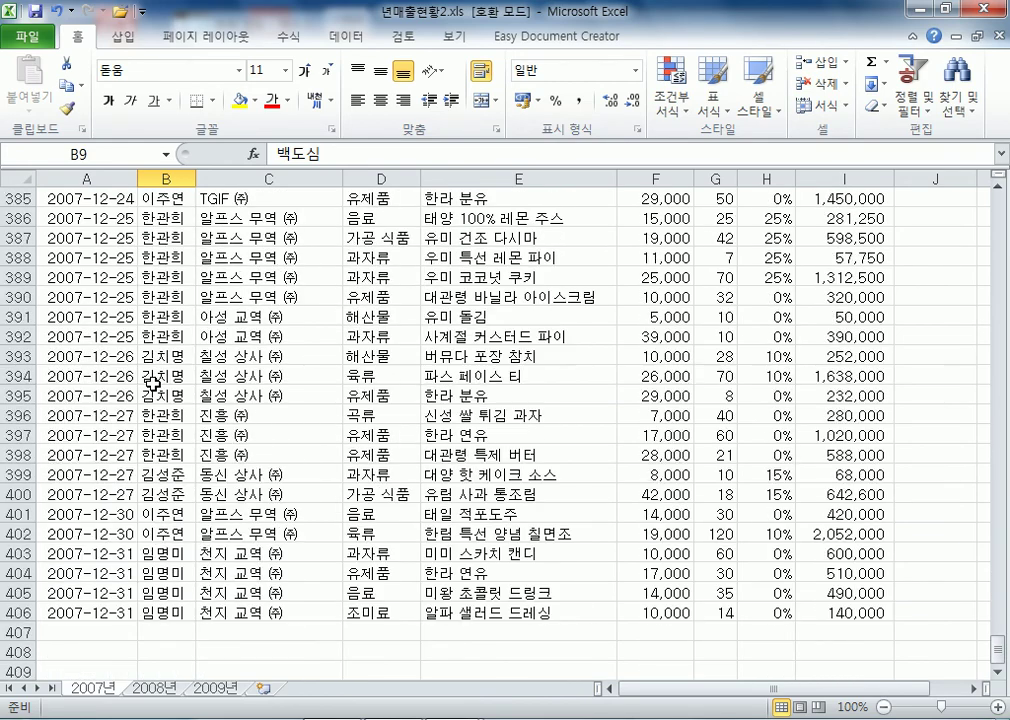
pyautogui.scroll(20, 152, 383)
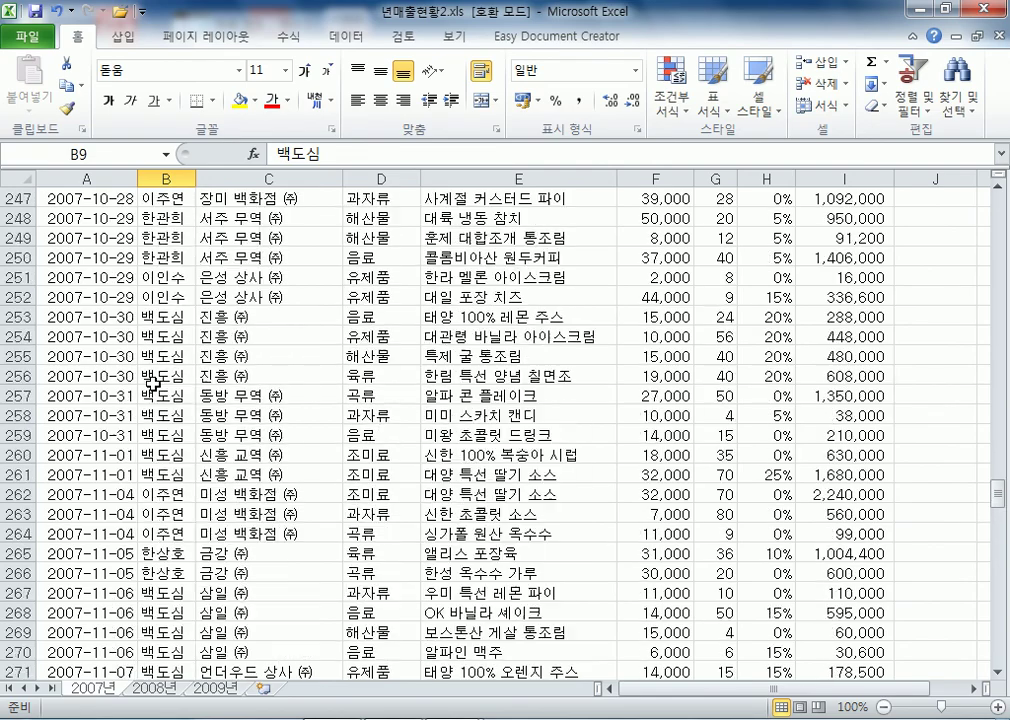
pyautogui.moveTo(997, 410); pyautogui.dragTo(1000, 216)
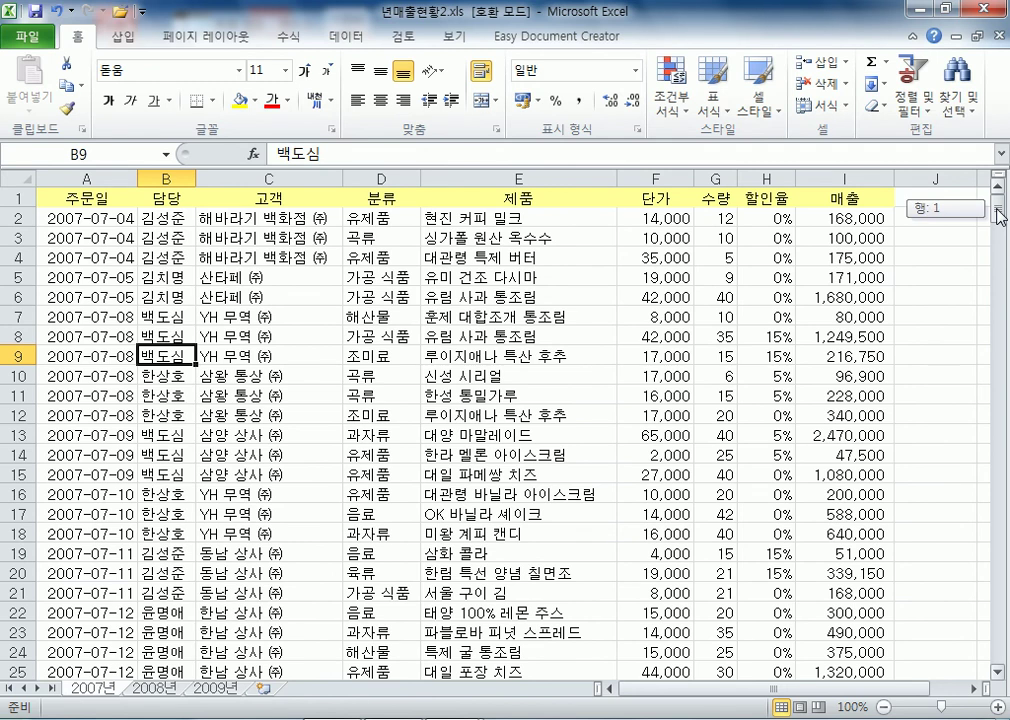
pyautogui.moveTo(1000, 216); pyautogui.dragTo(1000, 216)
# Show the print preview of the 2007년 sheet and page forward to page 13 to examine how the table is divided
pyautogui.click(30, 36)
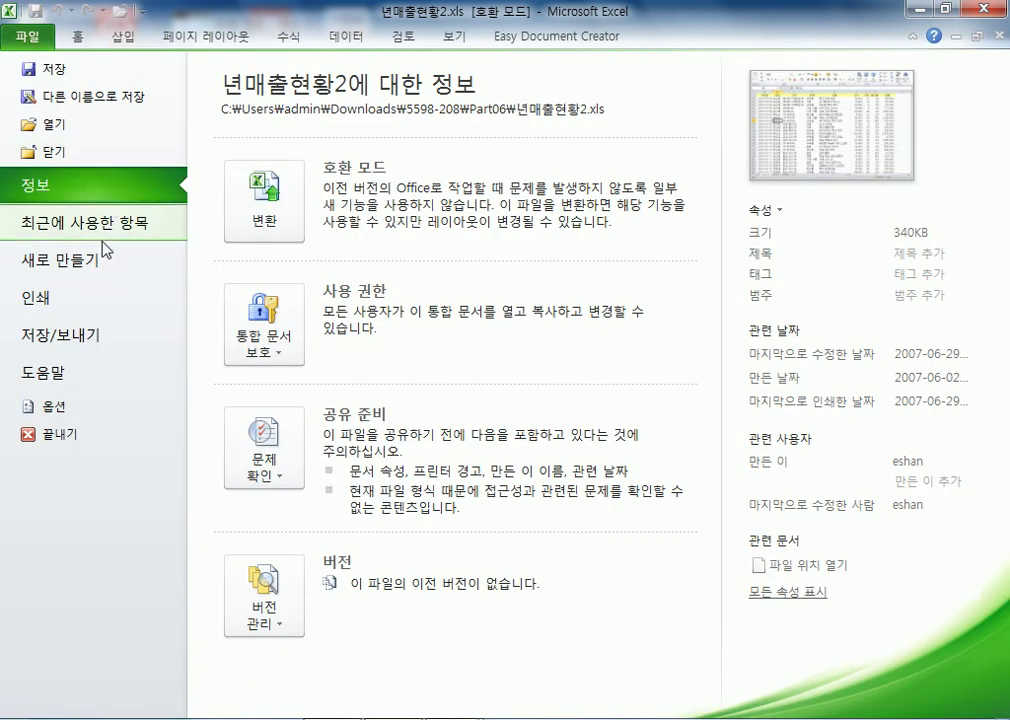
pyautogui.click(175, 297)
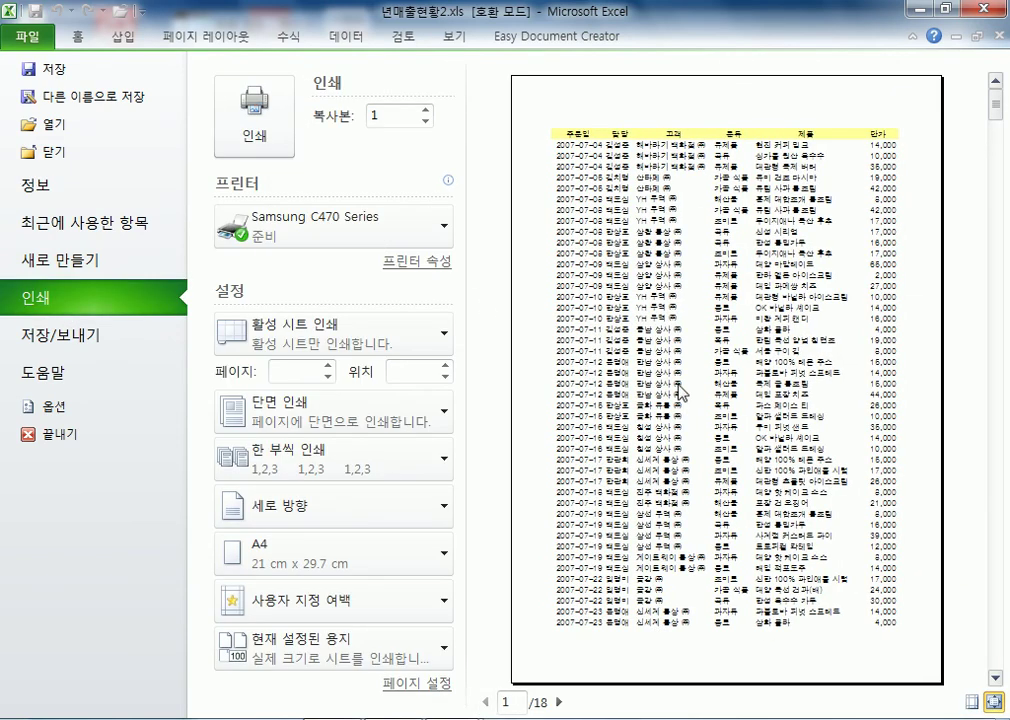
pyautogui.click(560, 703)
pyautogui.click(560, 703)
pyautogui.click(560, 703)
pyautogui.click(560, 703)
pyautogui.scroll(-2, 670, 380)
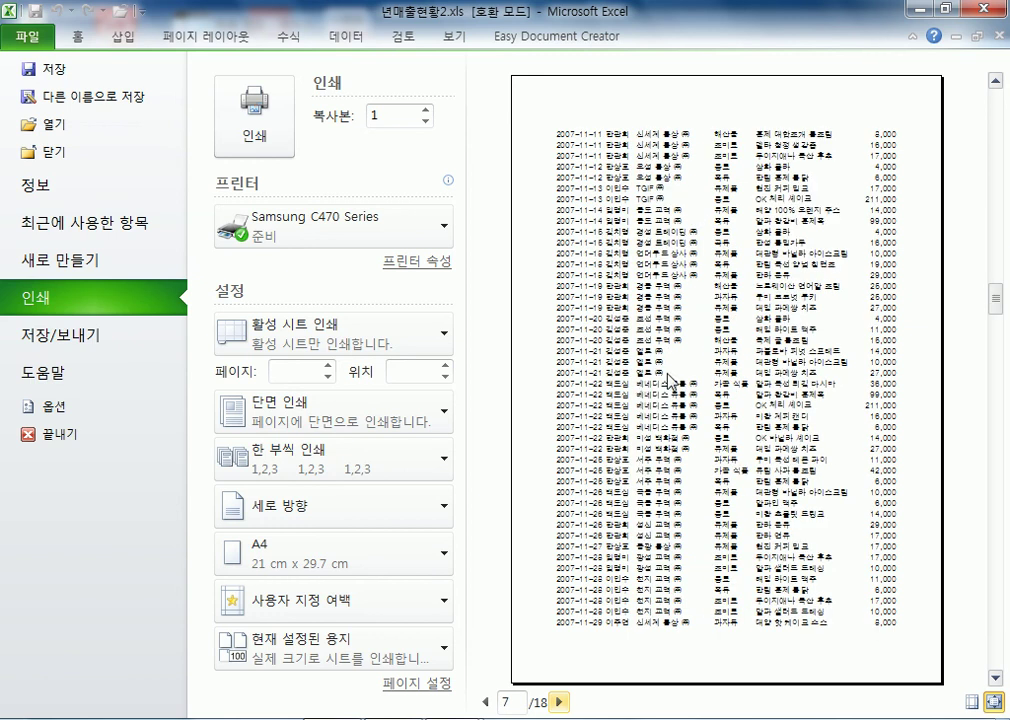
pyautogui.scroll(-6, 660, 252)
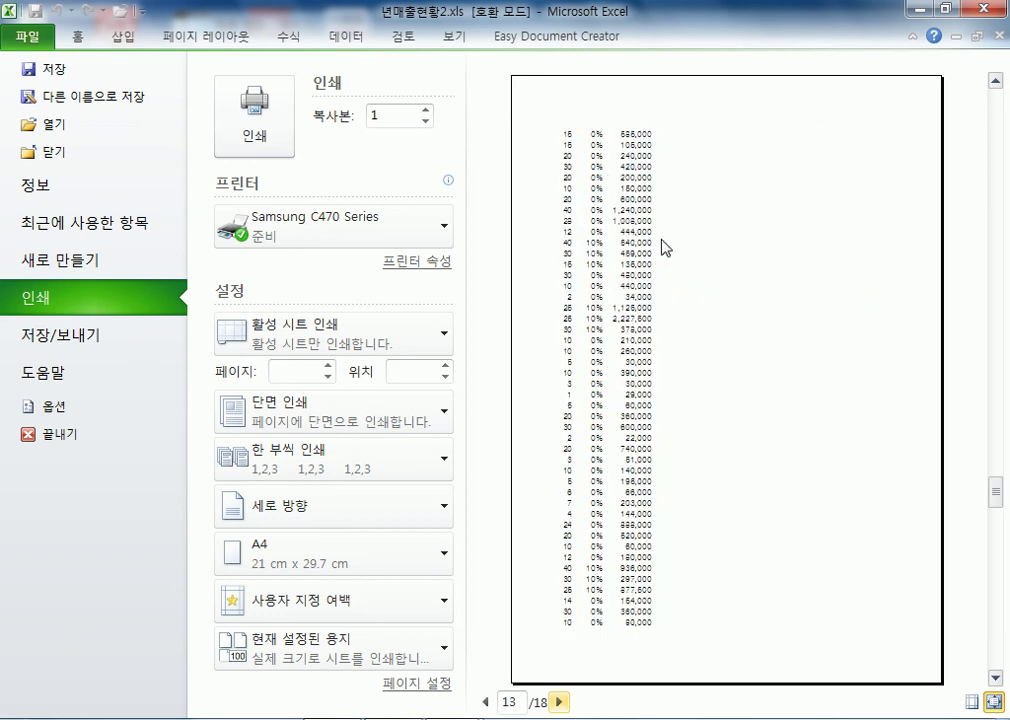
# Compare the preview pages holding the date-to-unit-price columns with those holding the quantity, discount and sales columns, between pages 8 and 17
pyautogui.scroll(3, 662, 241)
pyautogui.scroll(1, 662, 241)
pyautogui.scroll(-1, 662, 241)
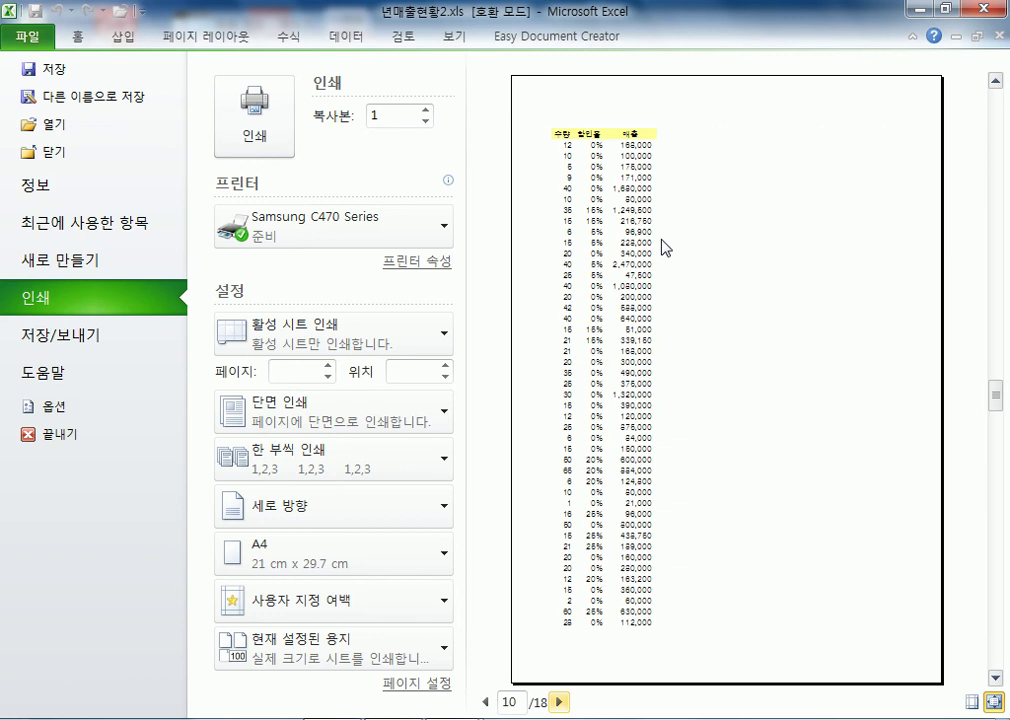
pyautogui.scroll(2, 662, 247)
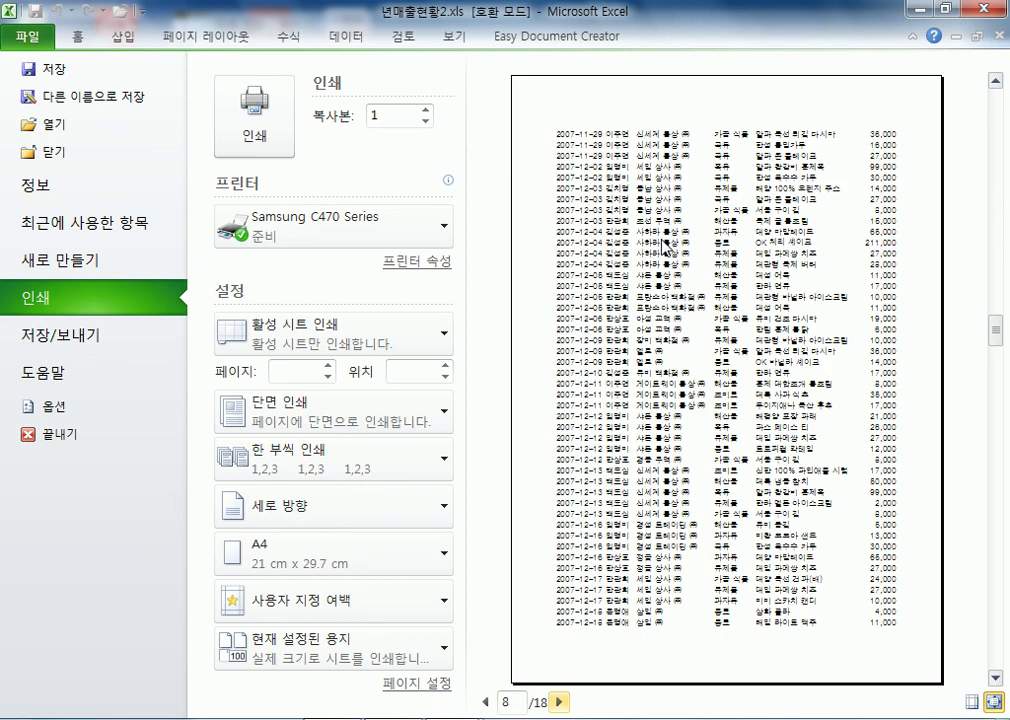
pyautogui.scroll(-3, 660, 250)
pyautogui.scroll(-1, 646, 259)
pyautogui.scroll(-5, 646, 259)
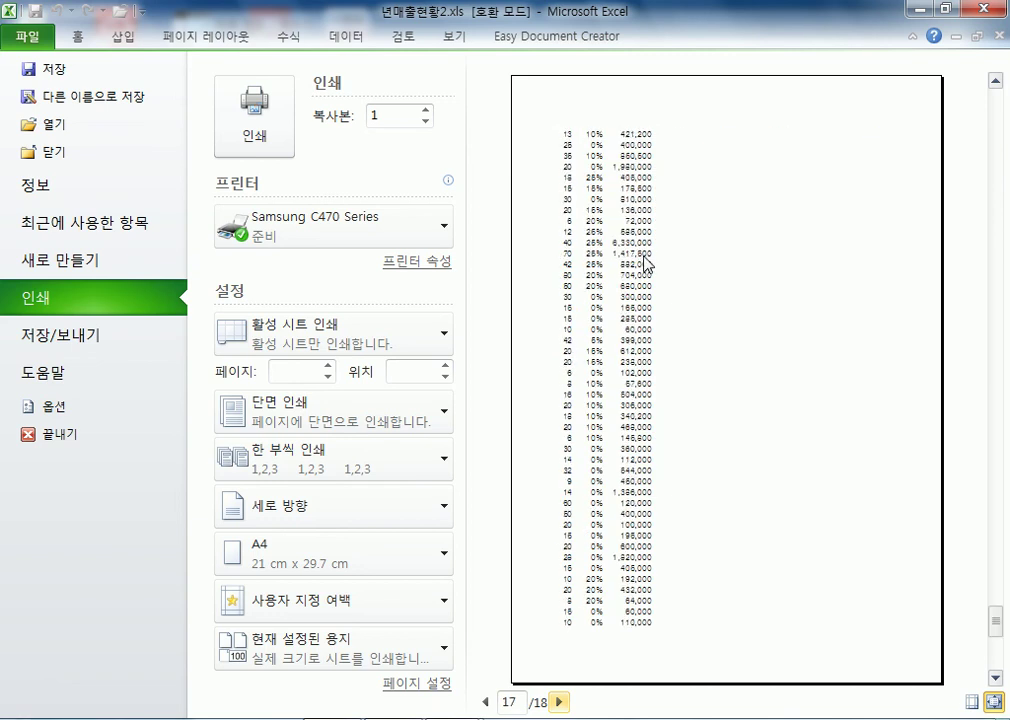
pyautogui.scroll(4, 646, 259)
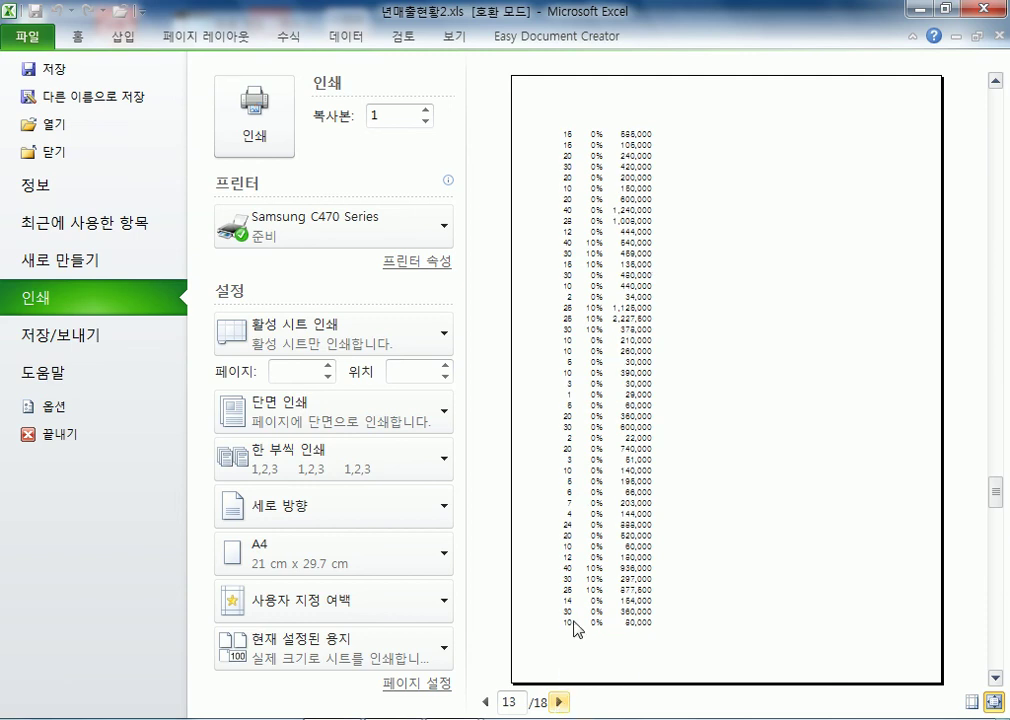
# Show the margin guides in the print preview, check pages 1 to 5 and return to the 2007년 worksheet
pyautogui.scroll(8, 574, 628)
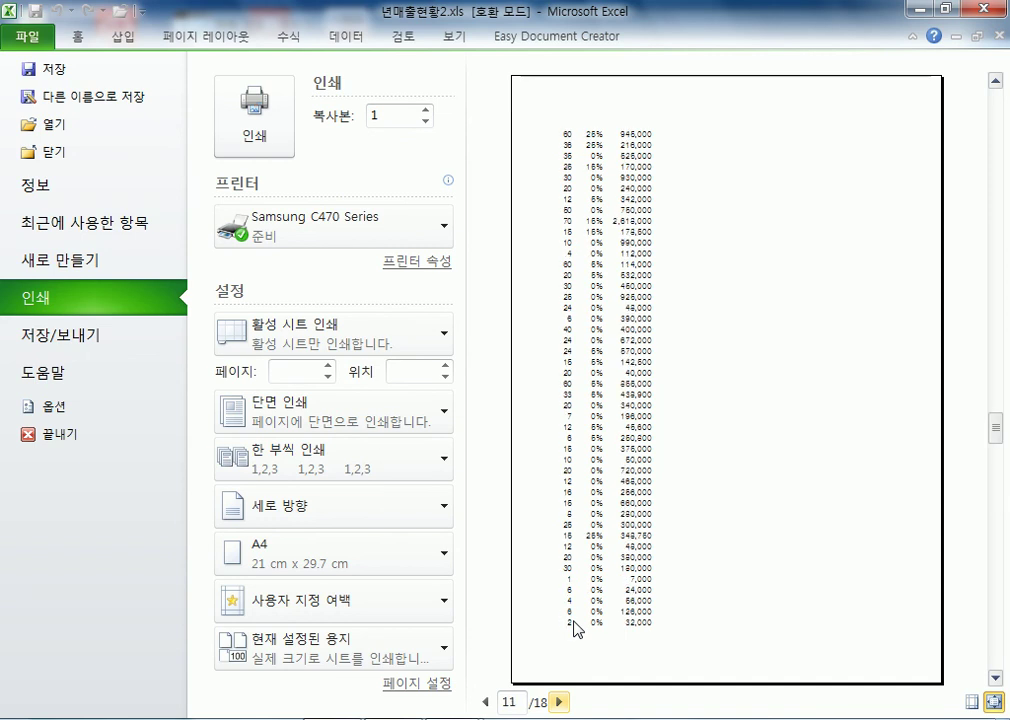
pyautogui.scroll(4, 574, 628)
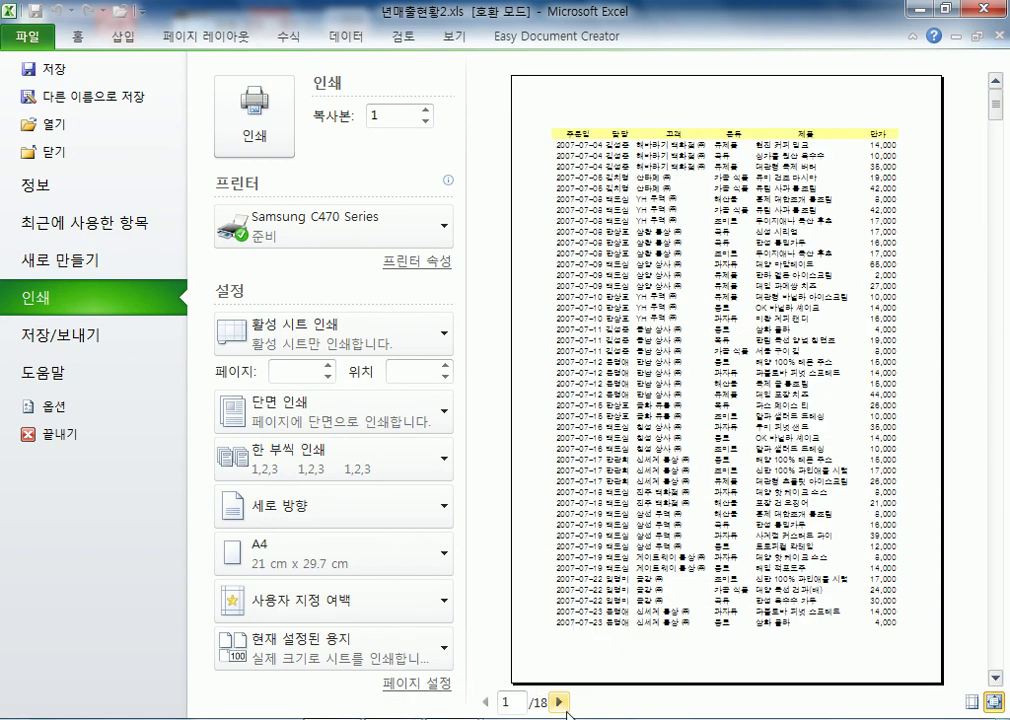
pyautogui.click(975, 703)
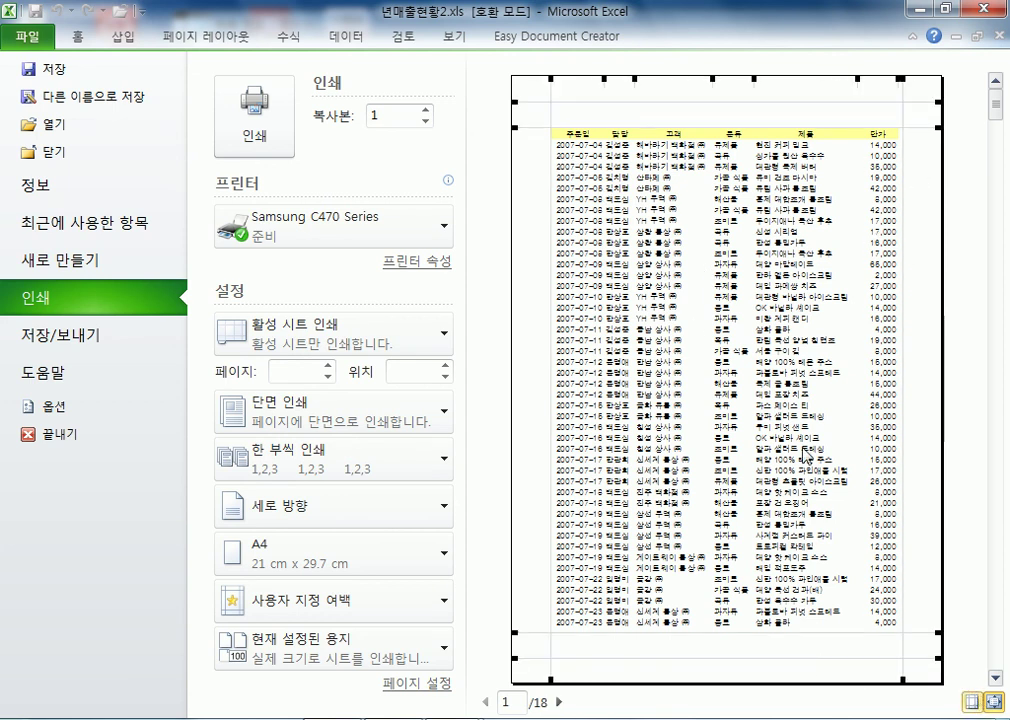
pyautogui.scroll(-2, 770, 478)
pyautogui.scroll(-2, 751, 480)
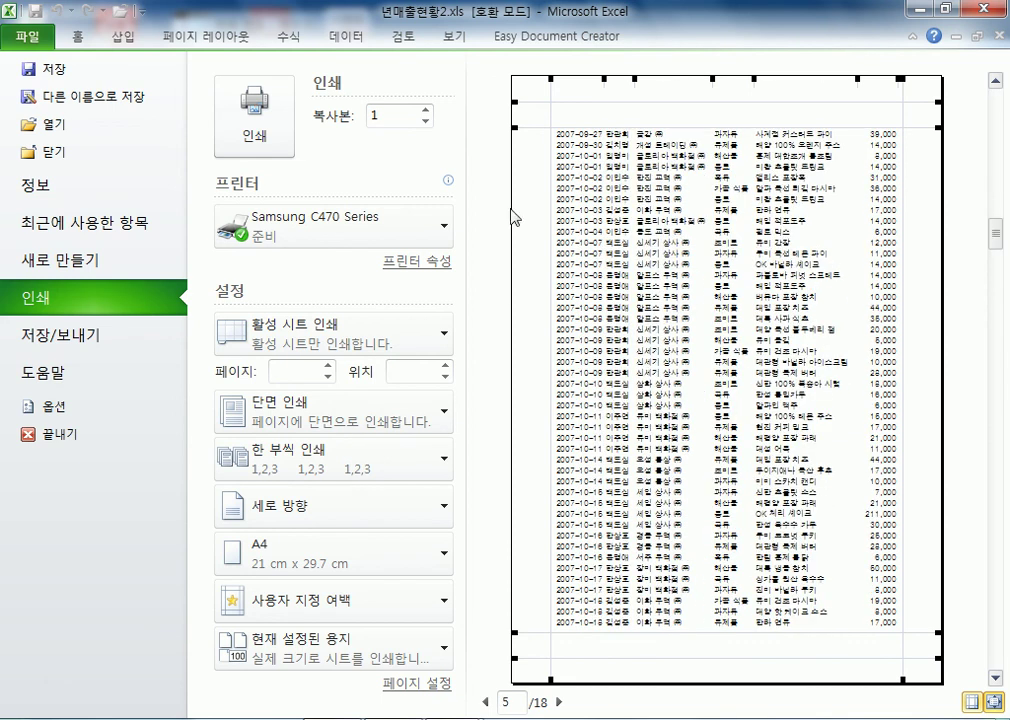
pyautogui.click(80, 38)
pyautogui.click(162, 217)
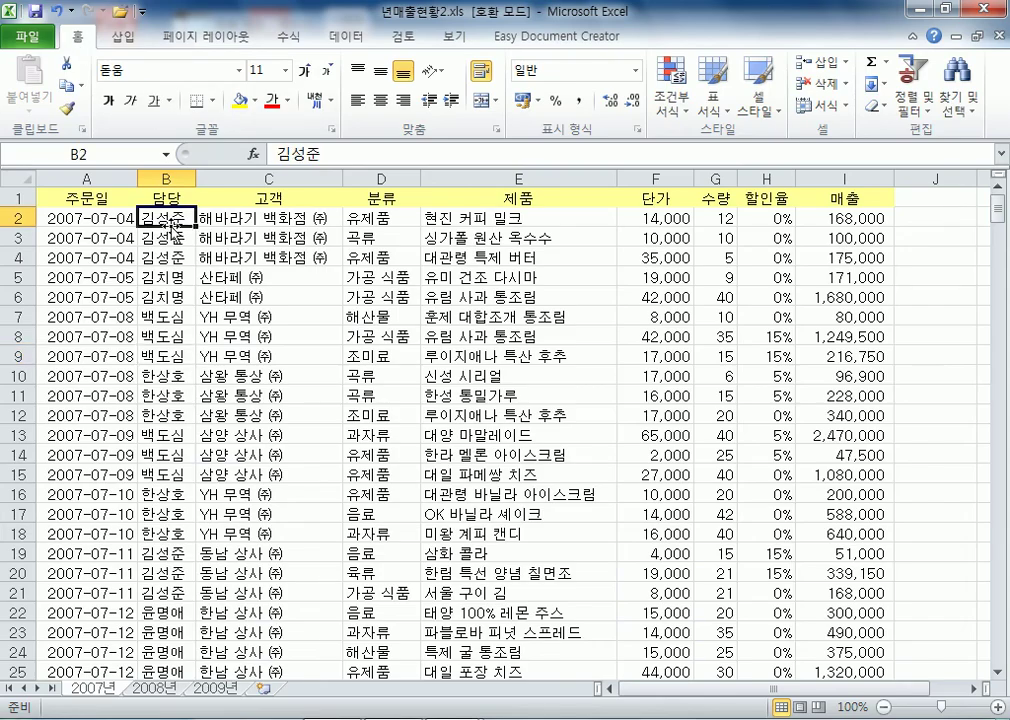
# Try selecting every cell of the 2007년 sheet and clear the selection
pyautogui.click(165, 297)
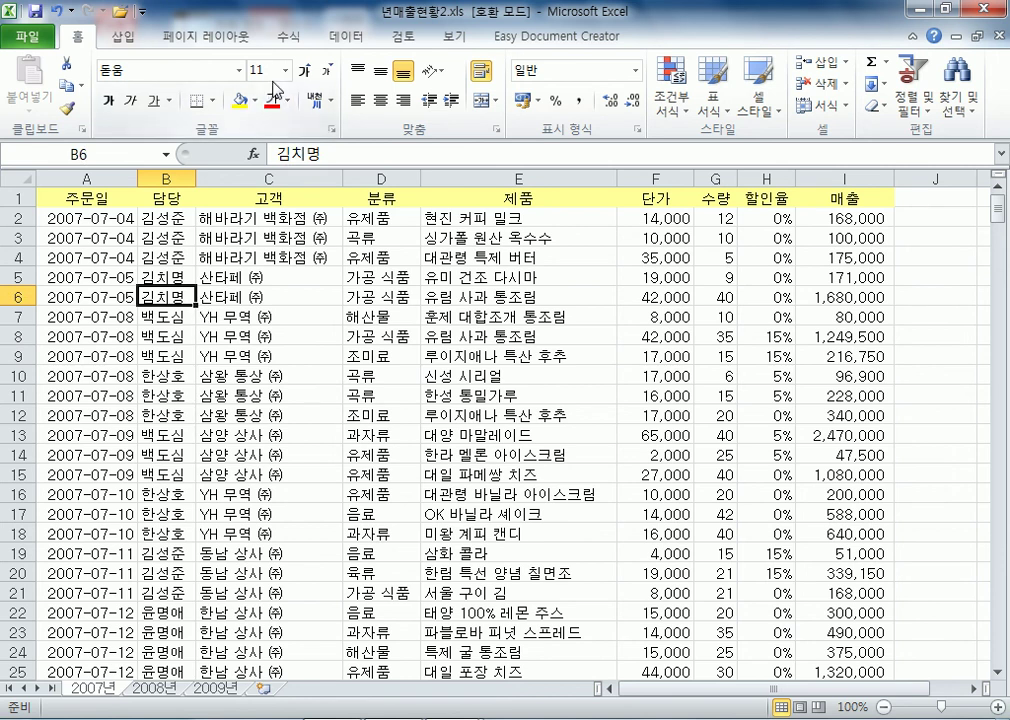
pyautogui.click(18, 178)
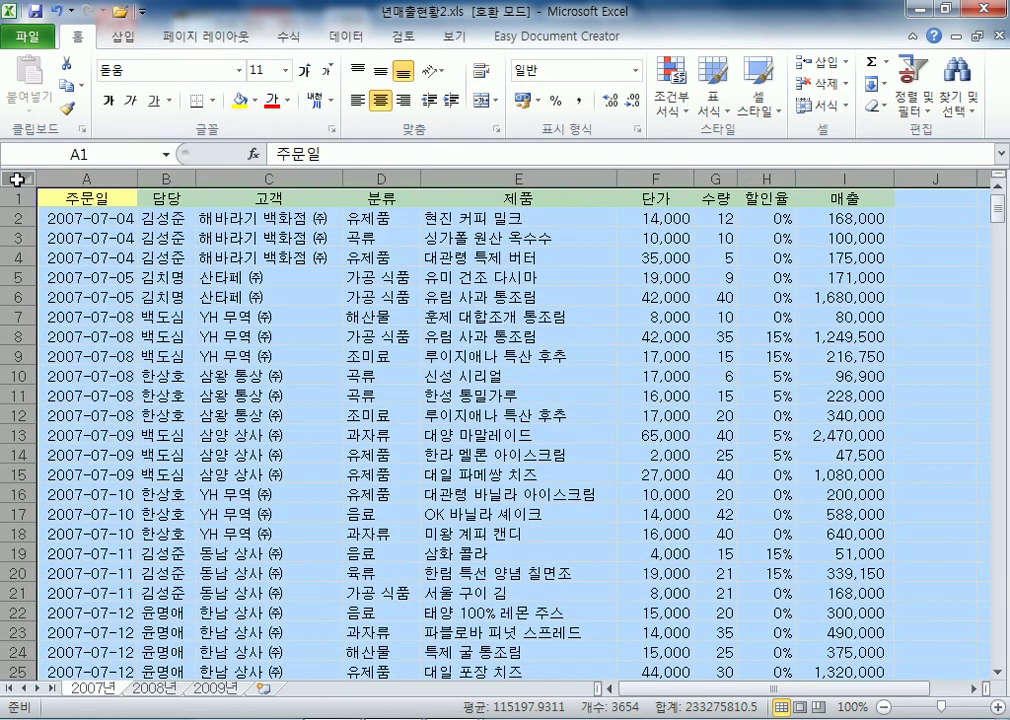
pyautogui.click(108, 258)
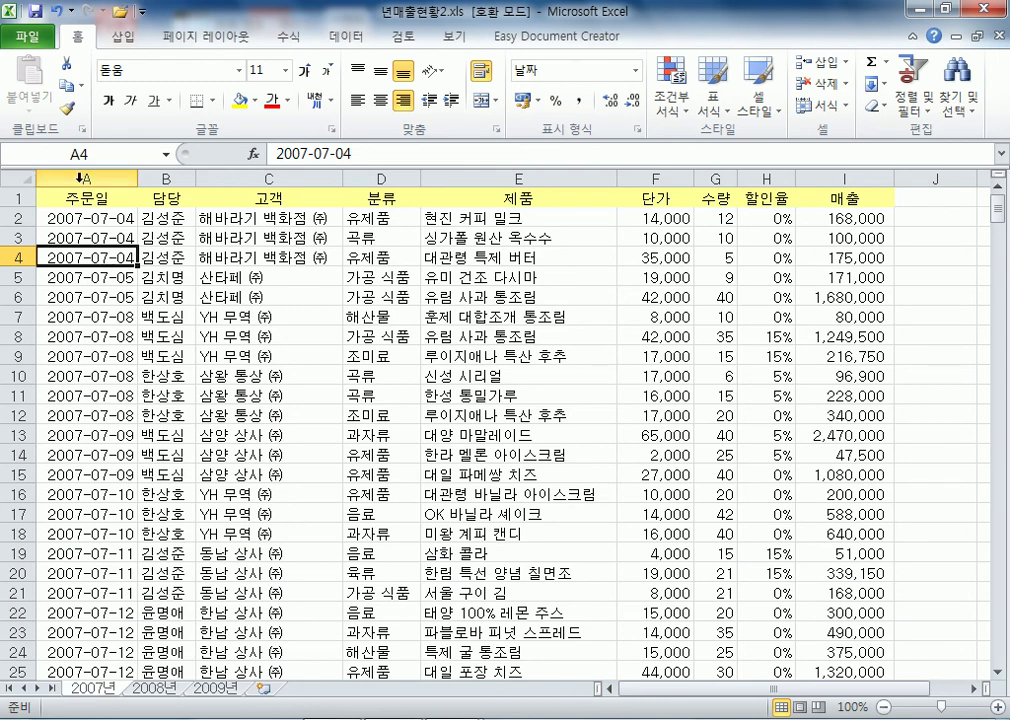
pyautogui.click(60, 180)
pyautogui.press('Down')
pyautogui.press('Down')
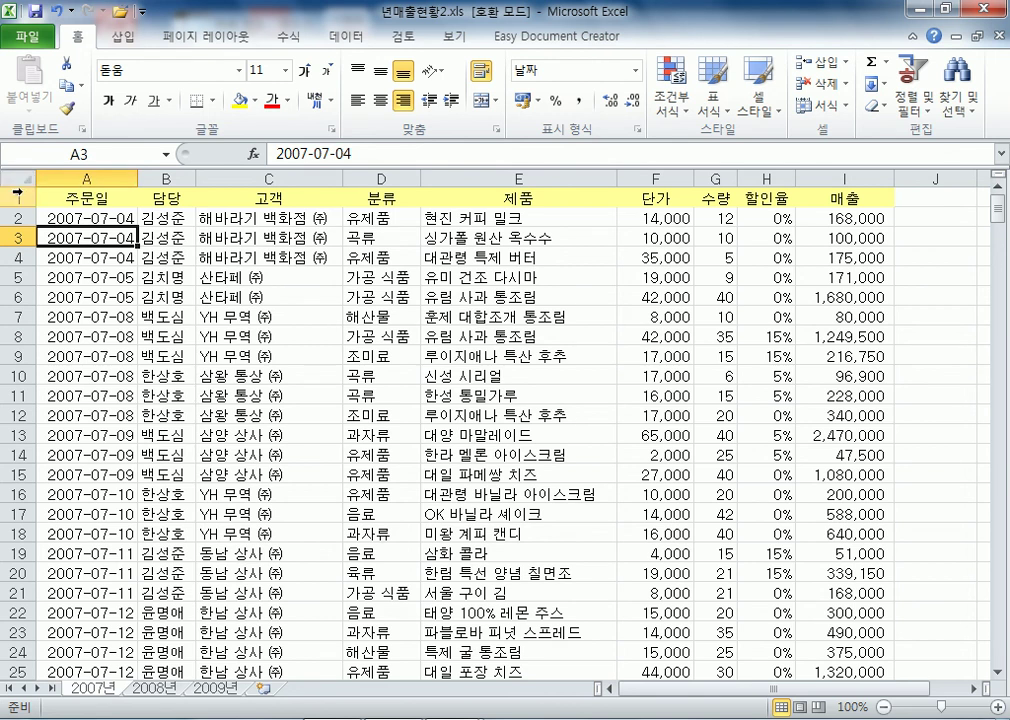
pyautogui.click(22, 181)
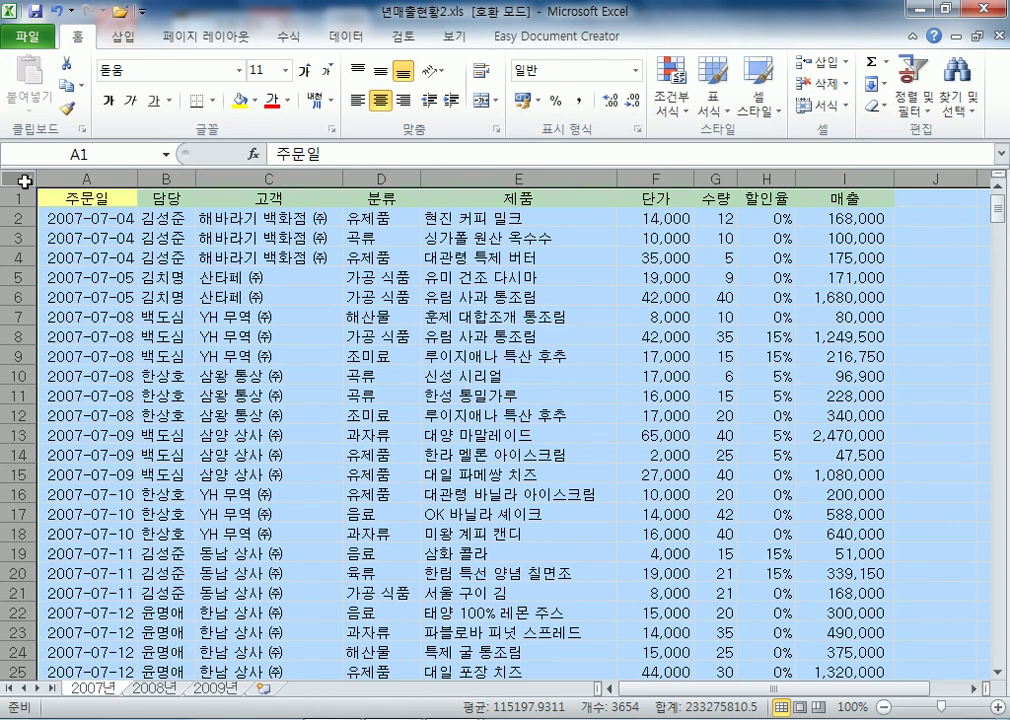
pyautogui.click(166, 297)
# Select only the sales table, starting from a cell inside the data, and check the extent of the selected area
pyautogui.scroll(-8, 189, 340)
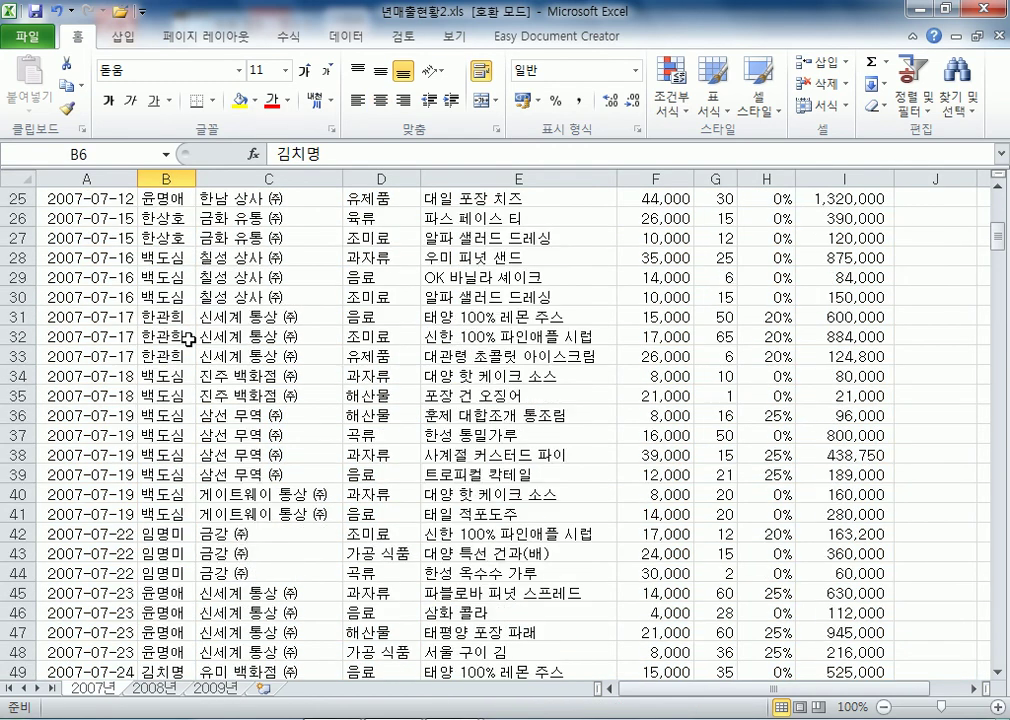
pyautogui.moveTo(160, 257); pyautogui.dragTo(500, 435)
pyautogui.click(296, 397)
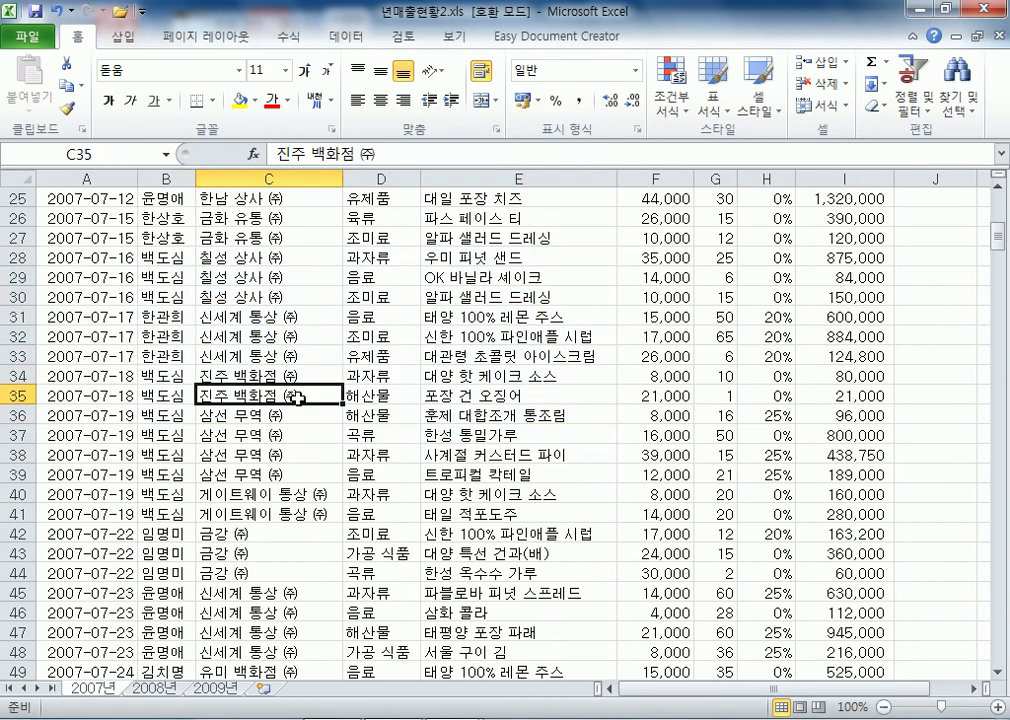
pyautogui.hotkey('ctrl', 'a')
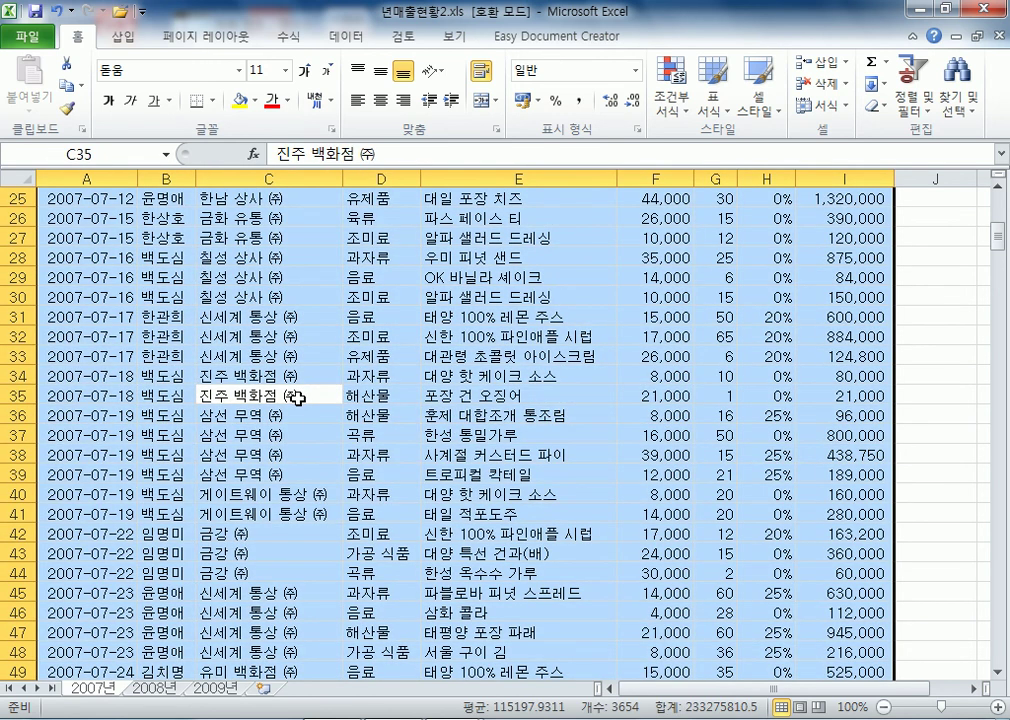
pyautogui.scroll(8, 298, 398)
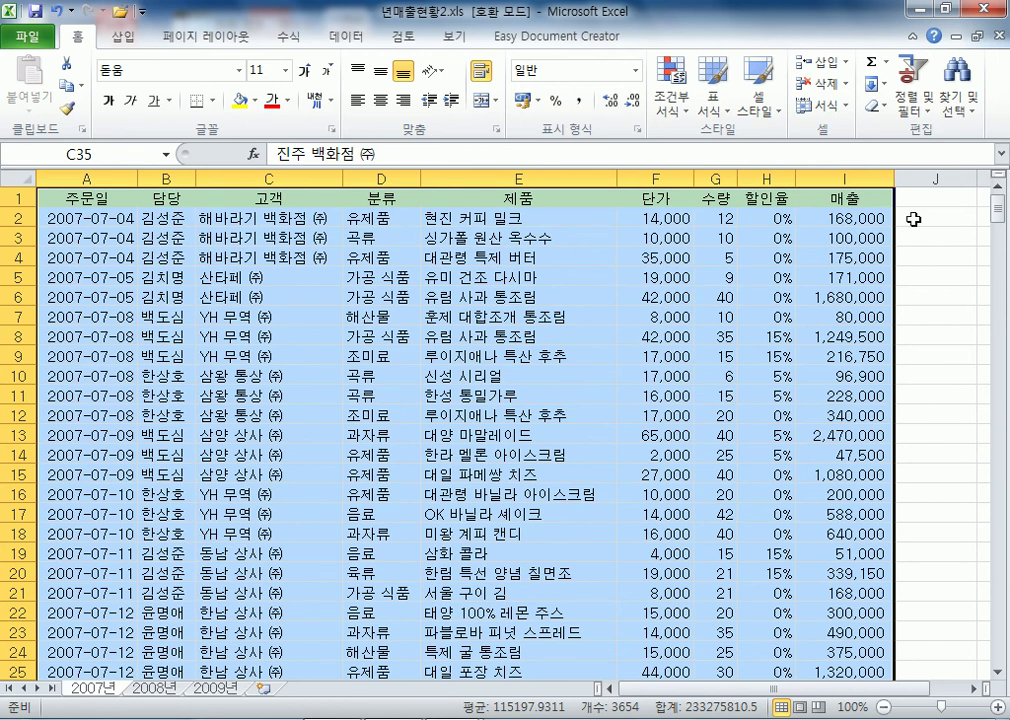
# Format all cells of the 2007년 sheet in 맑은 고딕 at size 10, aligned to the vertical middle
pyautogui.click(24, 179)
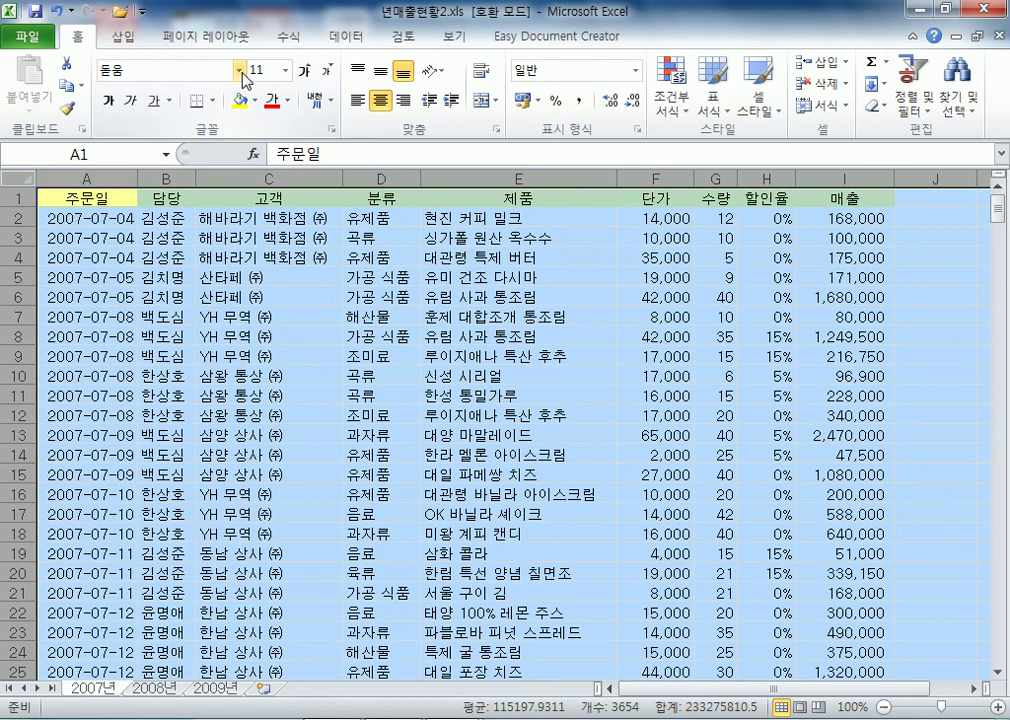
pyautogui.click(241, 72)
pyautogui.scroll(-1, 183, 410)
pyautogui.scroll(-1, 172, 470)
pyautogui.click(170, 471)
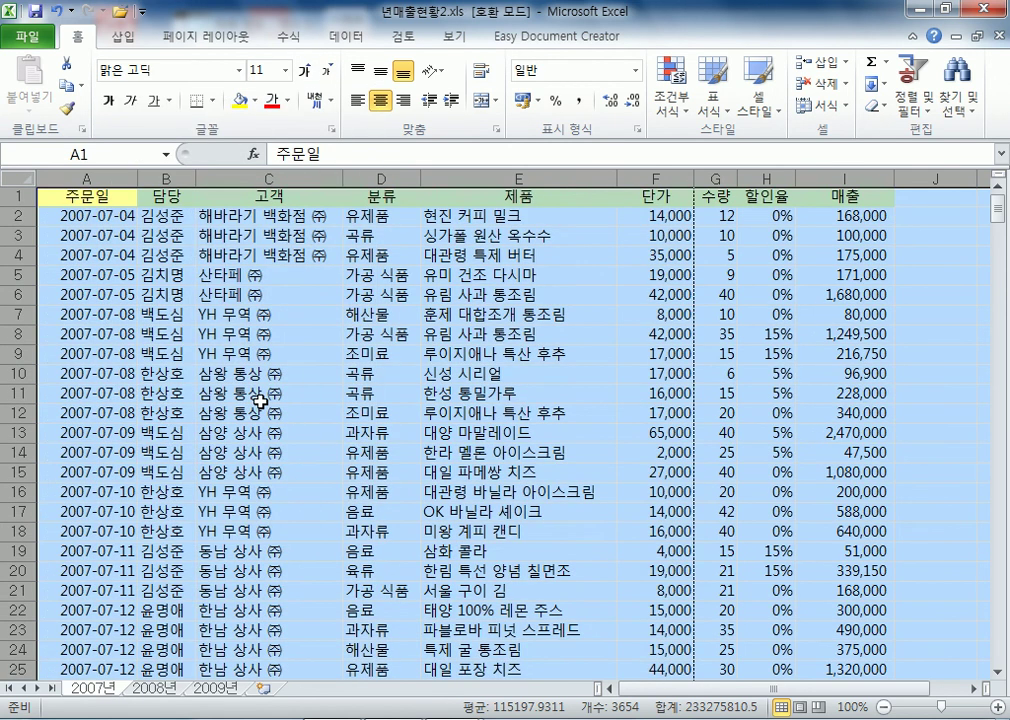
pyautogui.click(285, 70)
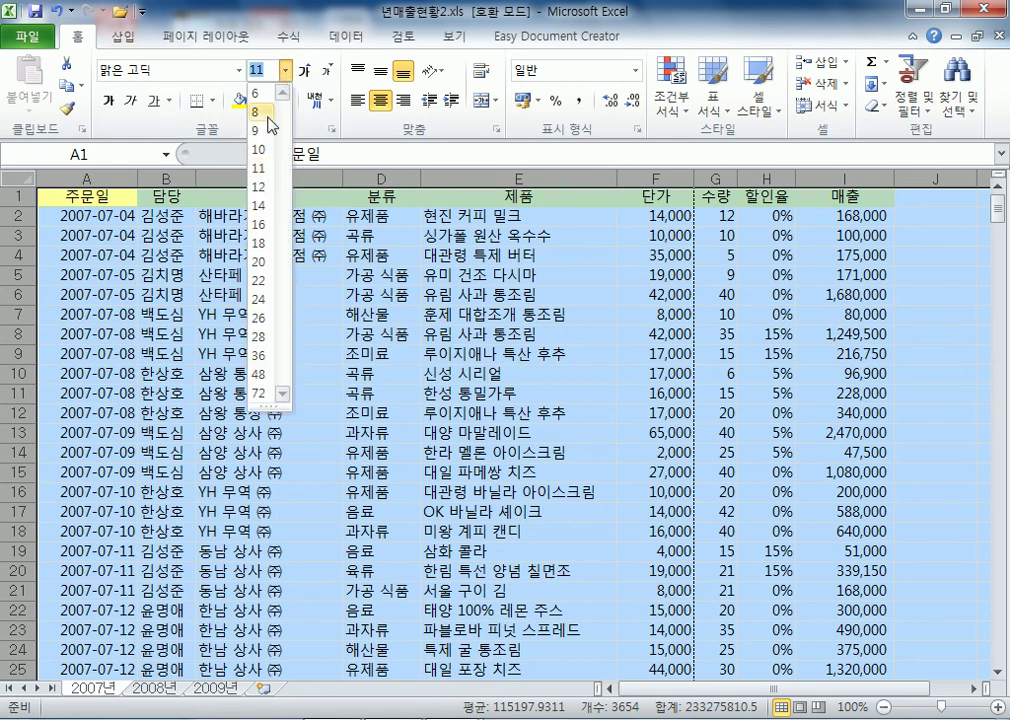
pyautogui.click(262, 149)
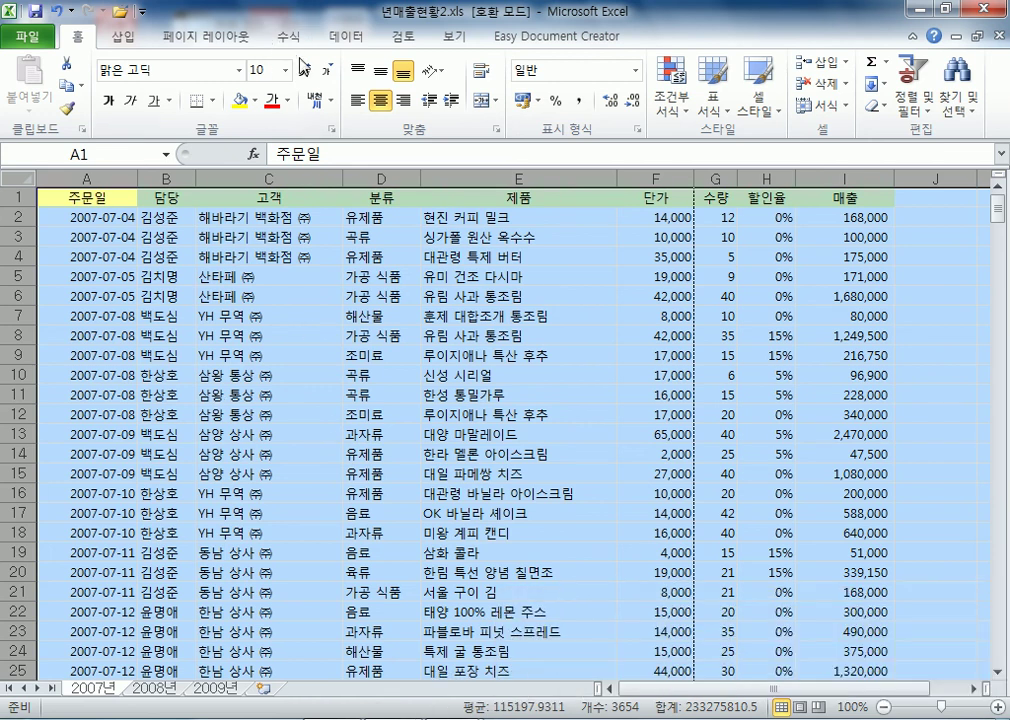
pyautogui.click(199, 76)
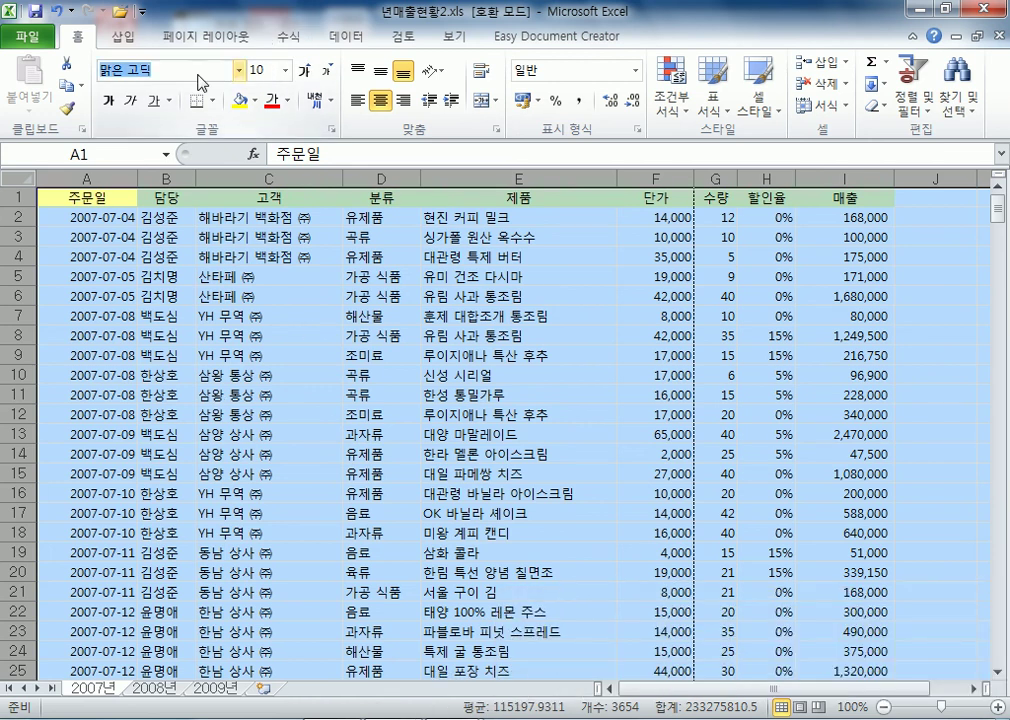
pyautogui.click(303, 71)
pyautogui.click(327, 74)
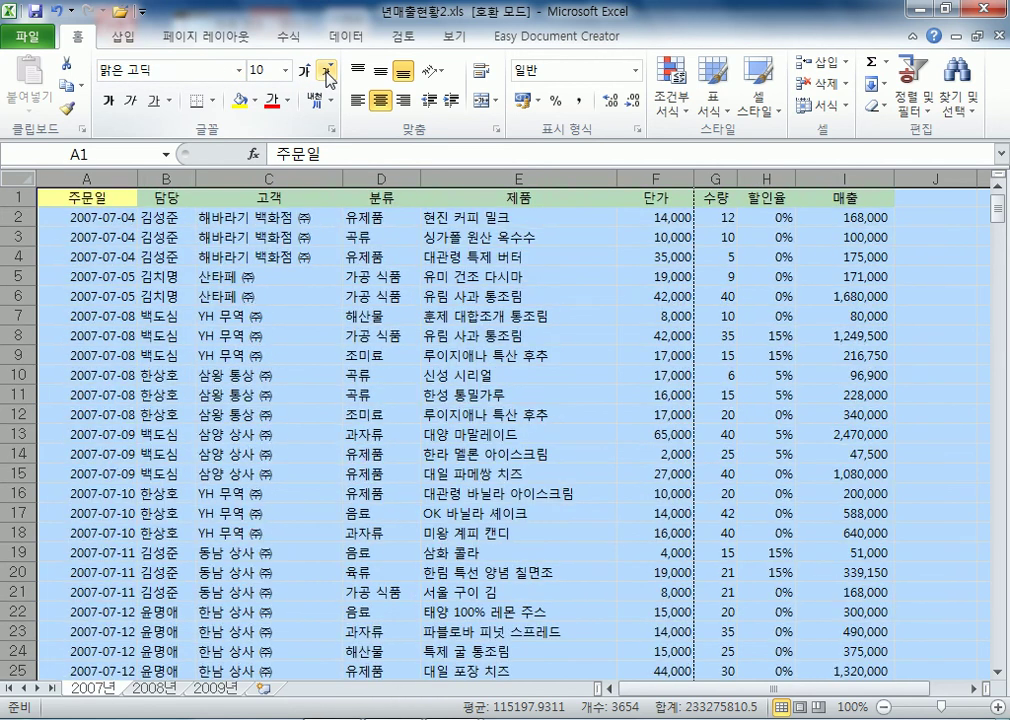
pyautogui.click(381, 72)
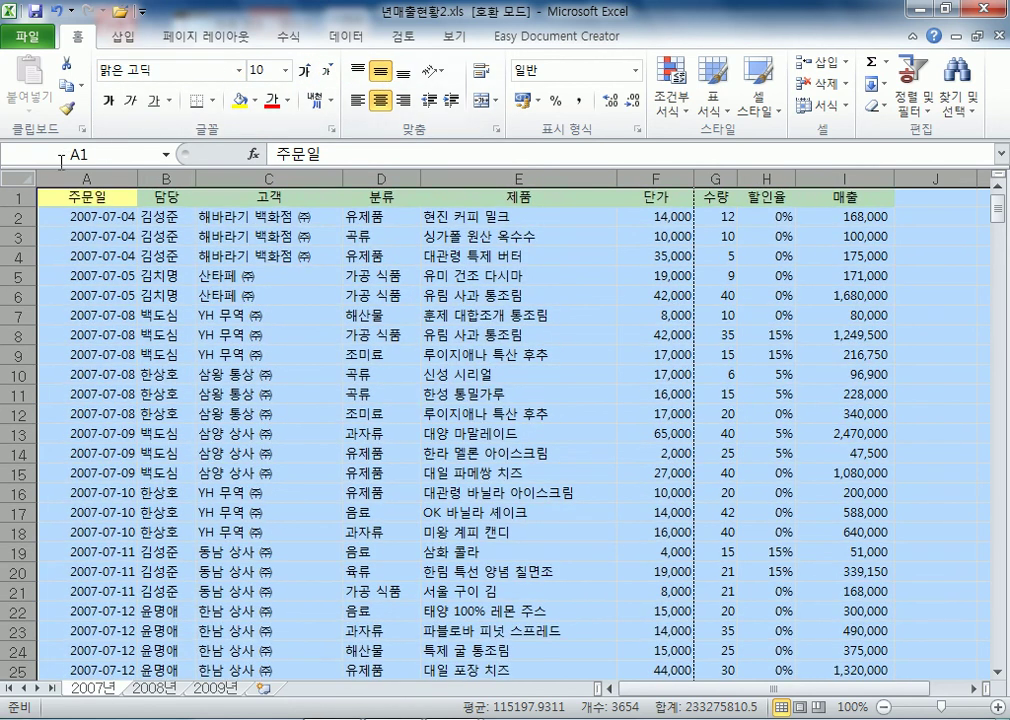
# Autofit all column widths and row heights of the 2007년 sheet to their contents
pyautogui.doubleClick(137, 177)
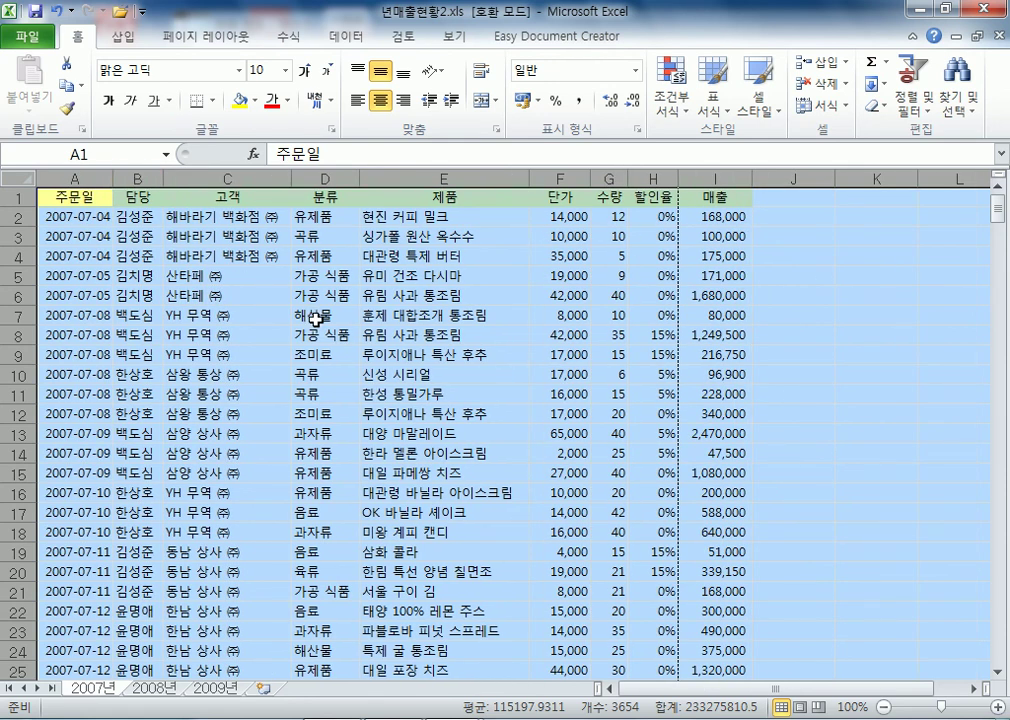
pyautogui.doubleClick(22, 226)
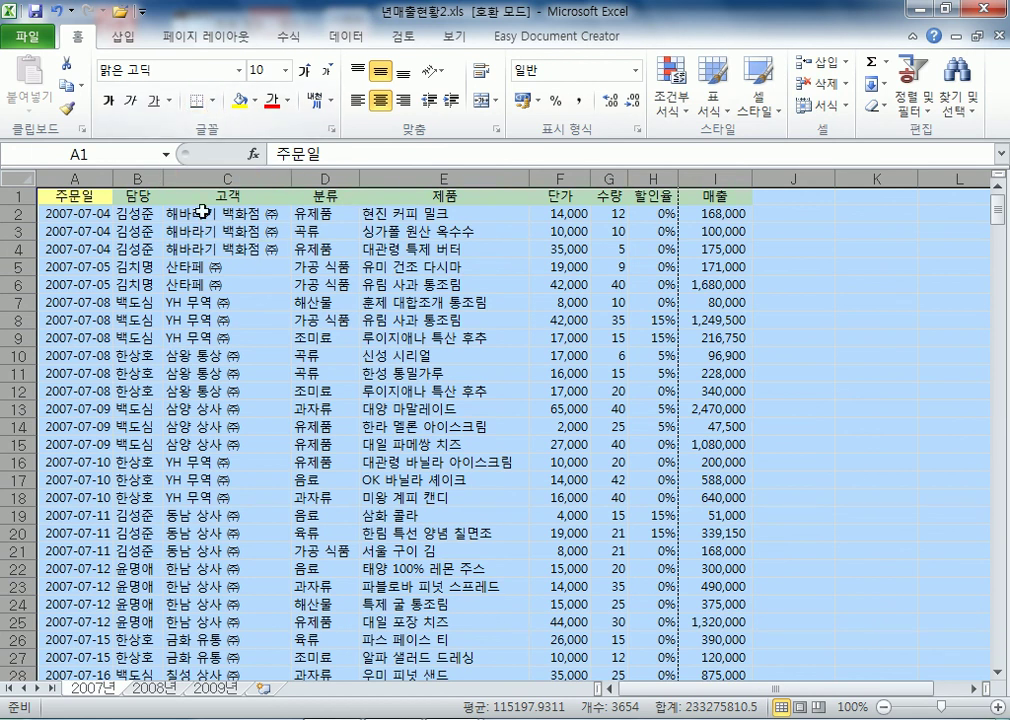
pyautogui.click(170, 212)
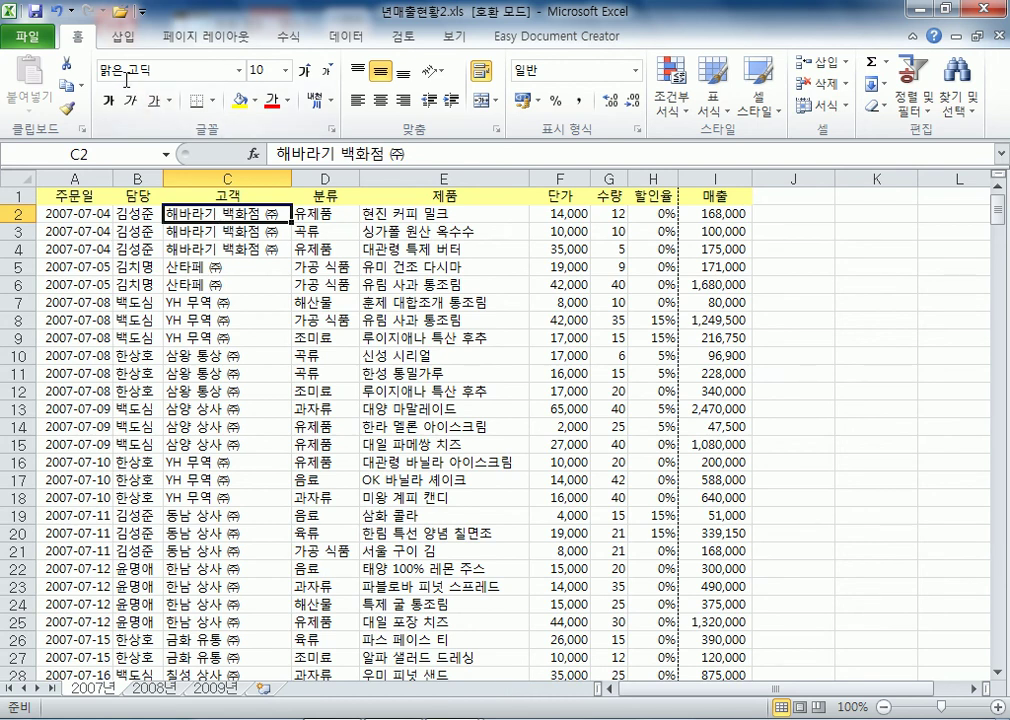
# Show the print preview of the 2007년 sheet and set the top page margin to 1.5 cm
pyautogui.click(30, 36)
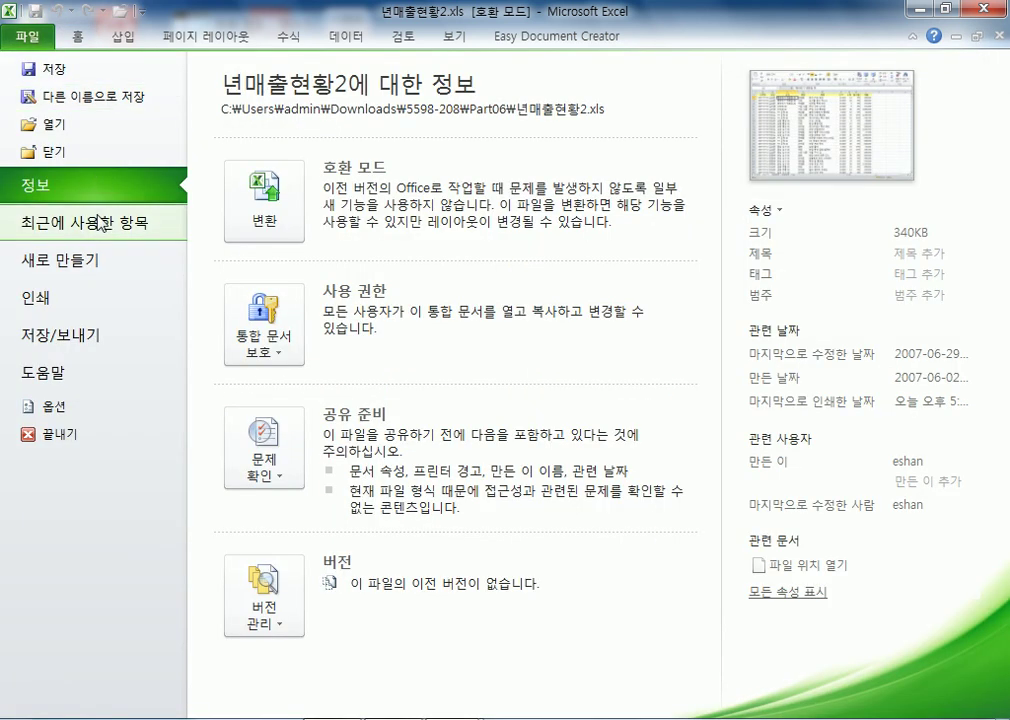
pyautogui.click(162, 308)
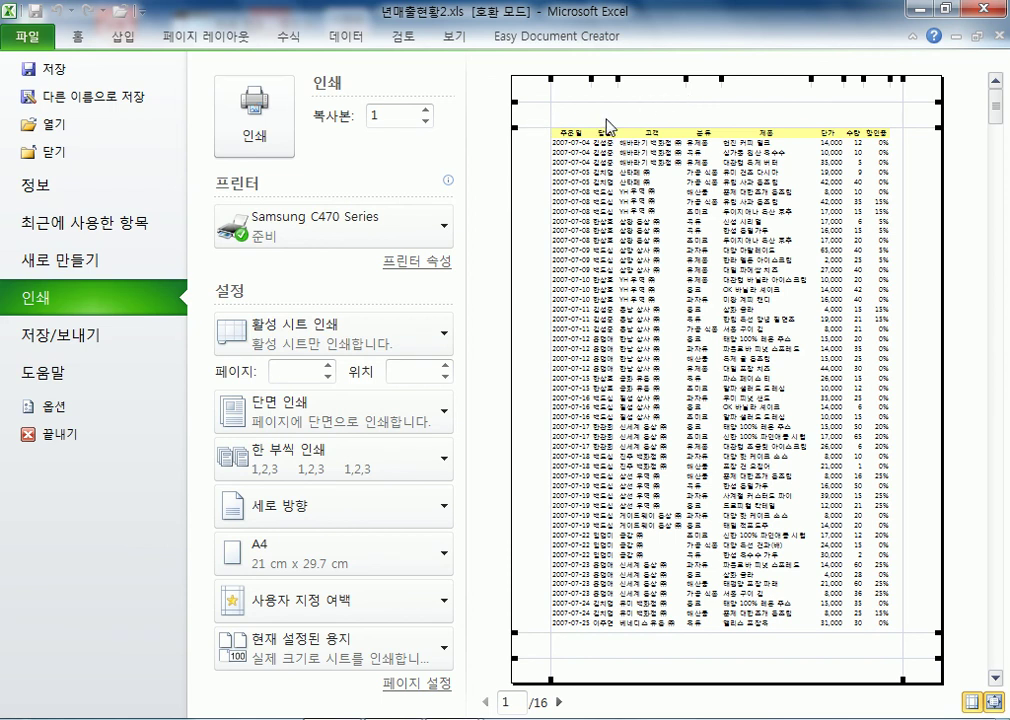
pyautogui.click(425, 686)
pyautogui.click(93, 92)
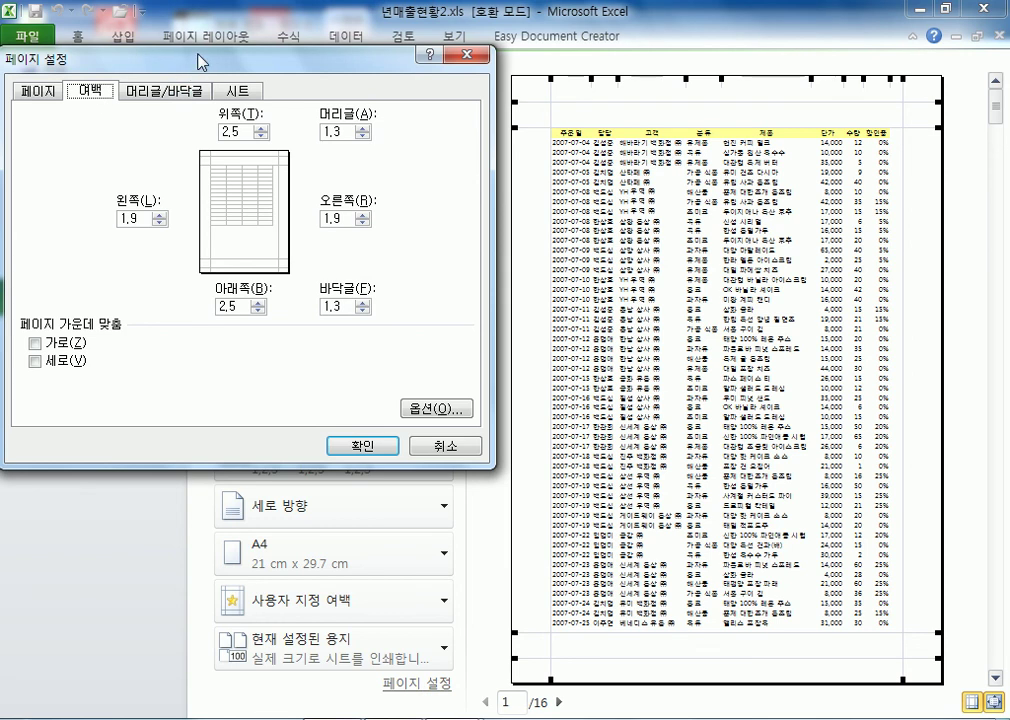
pyautogui.moveTo(199, 58); pyautogui.dragTo(316, 18)
pyautogui.doubleClick(352, 92)
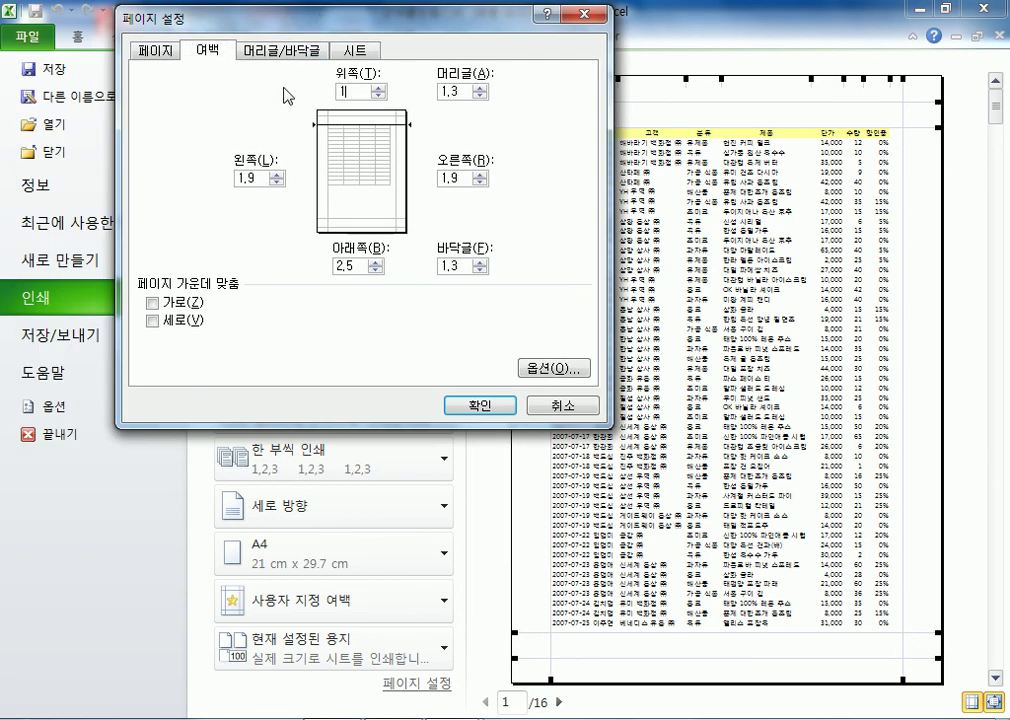
pyautogui.write('1,5')
# Set the left, right and bottom page margins to 1 cm
pyautogui.click(277, 182)
pyautogui.click(277, 182)
pyautogui.click(277, 182)
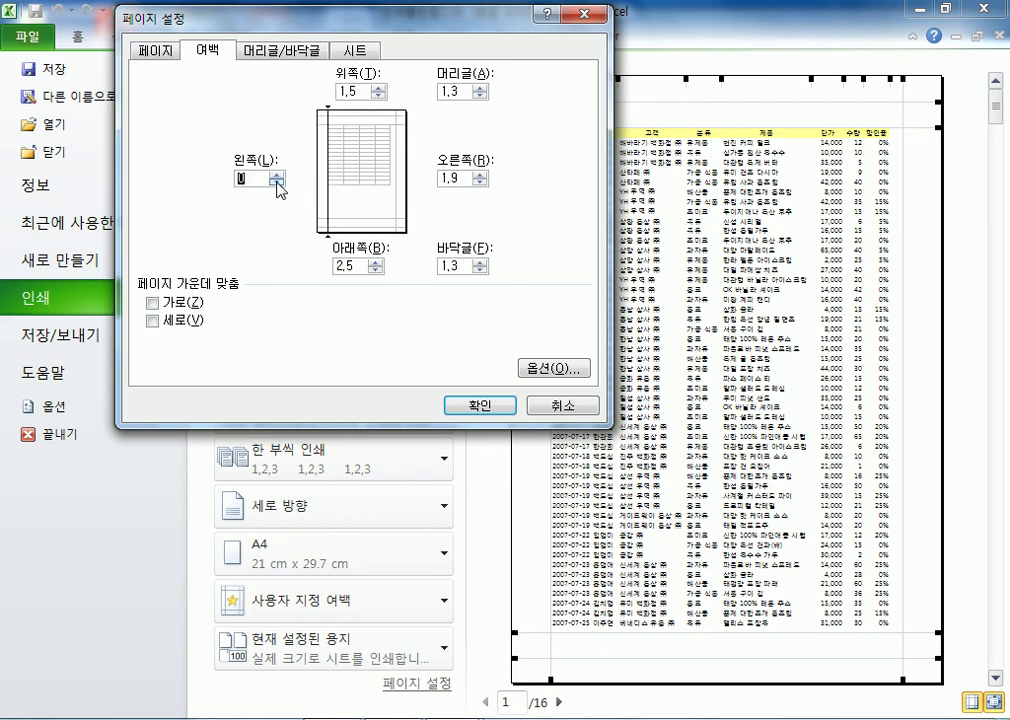
pyautogui.press('BackSpace')
pyautogui.write('1')
pyautogui.press('Tab')
pyautogui.write('1')
pyautogui.press('Tab')
pyautogui.write('1')
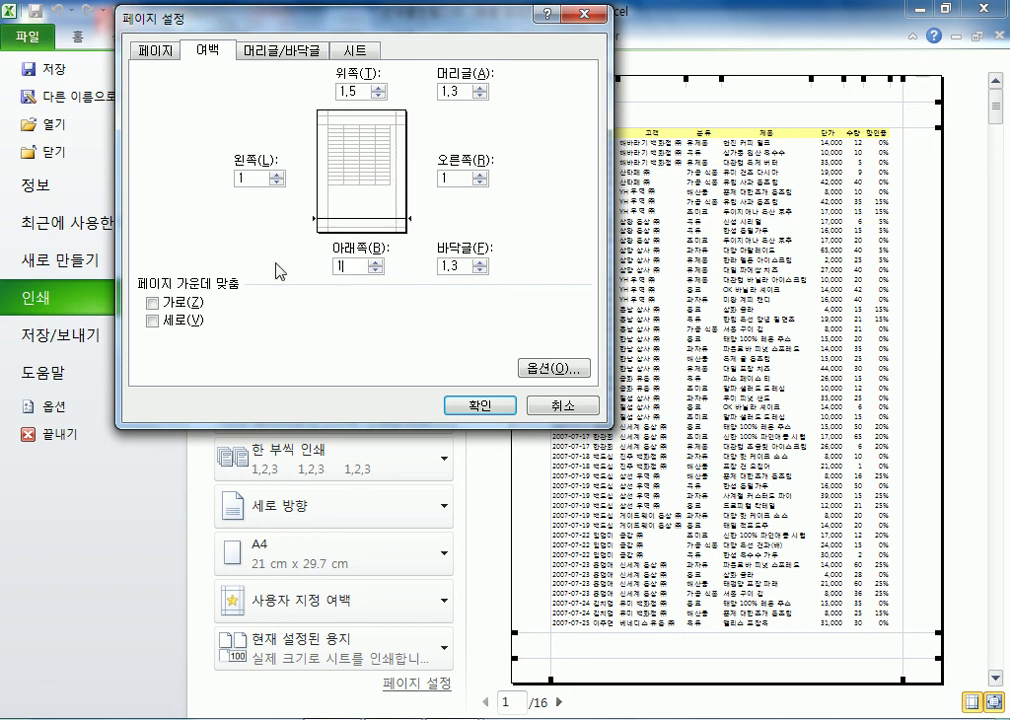
# Set the footer and header margins to 0
pyautogui.press('Tab')
pyautogui.write('0')
pyautogui.press('Tab')
pyautogui.write('0')
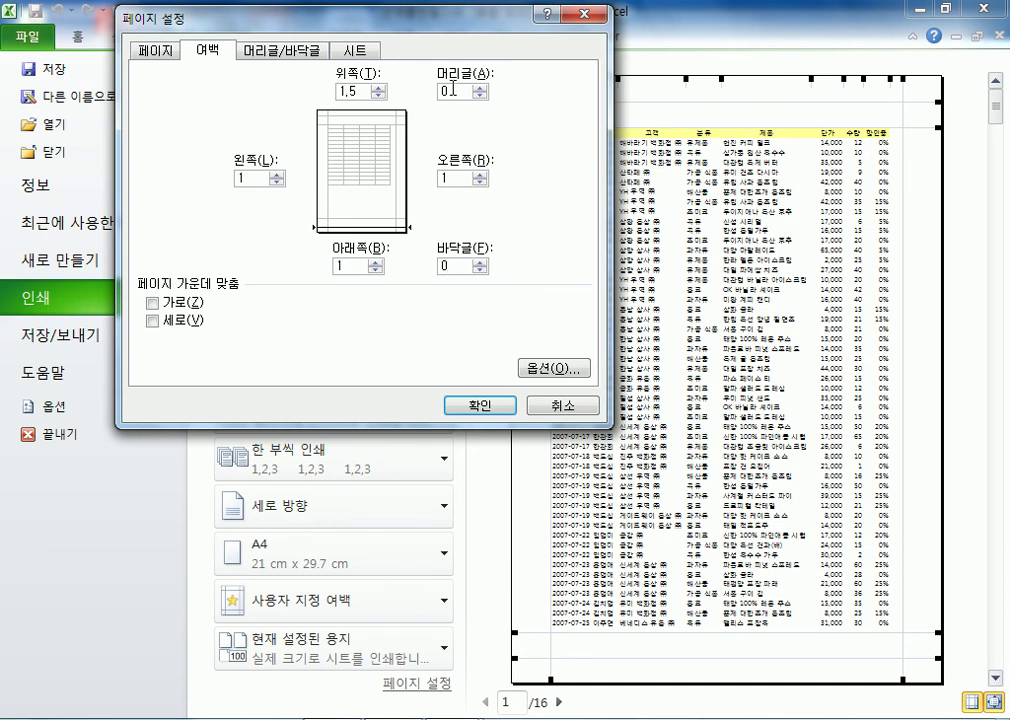
# Set the header and footer margins to 1 cm, centre the table horizontally on the page and apply the page setup
pyautogui.doubleClick(453, 90)
pyautogui.write('1')
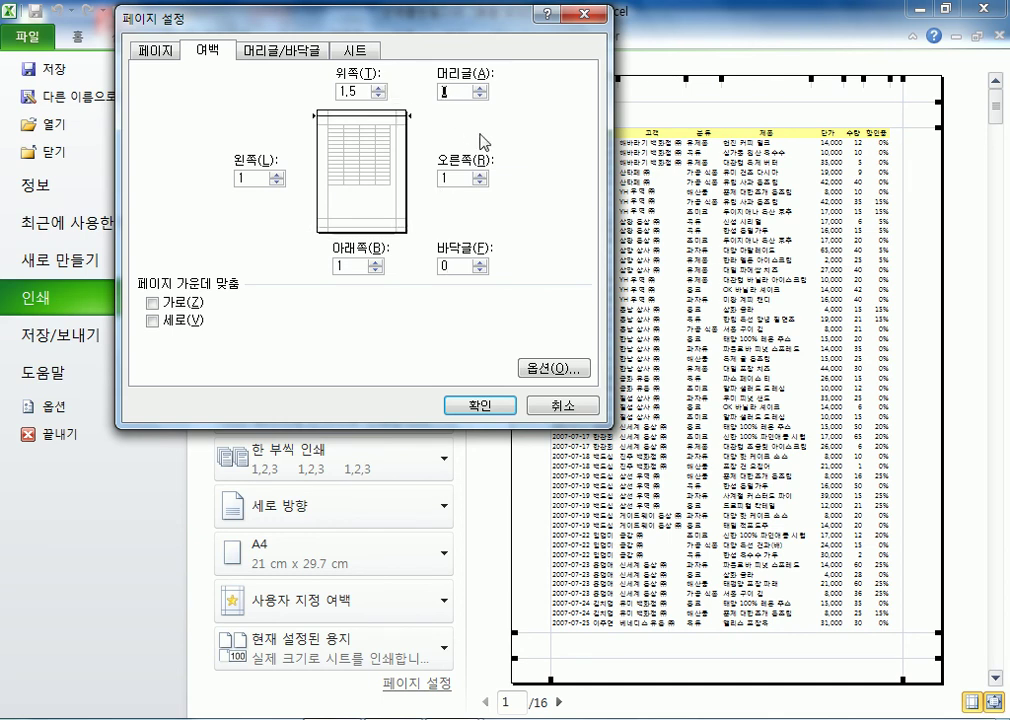
pyautogui.doubleClick(457, 269)
pyautogui.write('1')
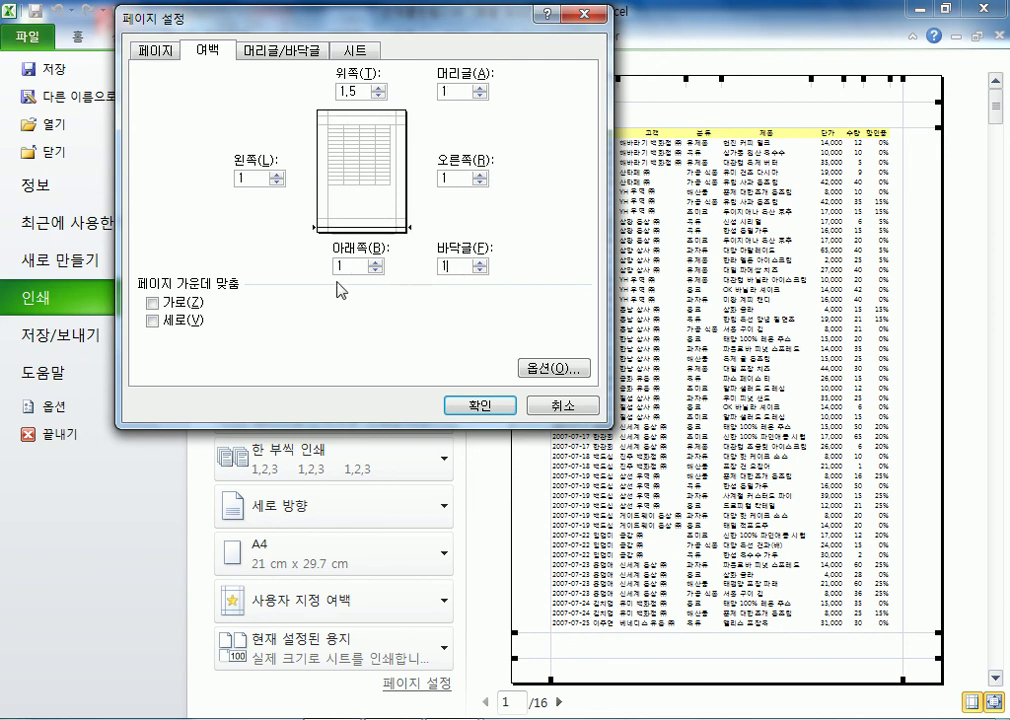
pyautogui.click(182, 305)
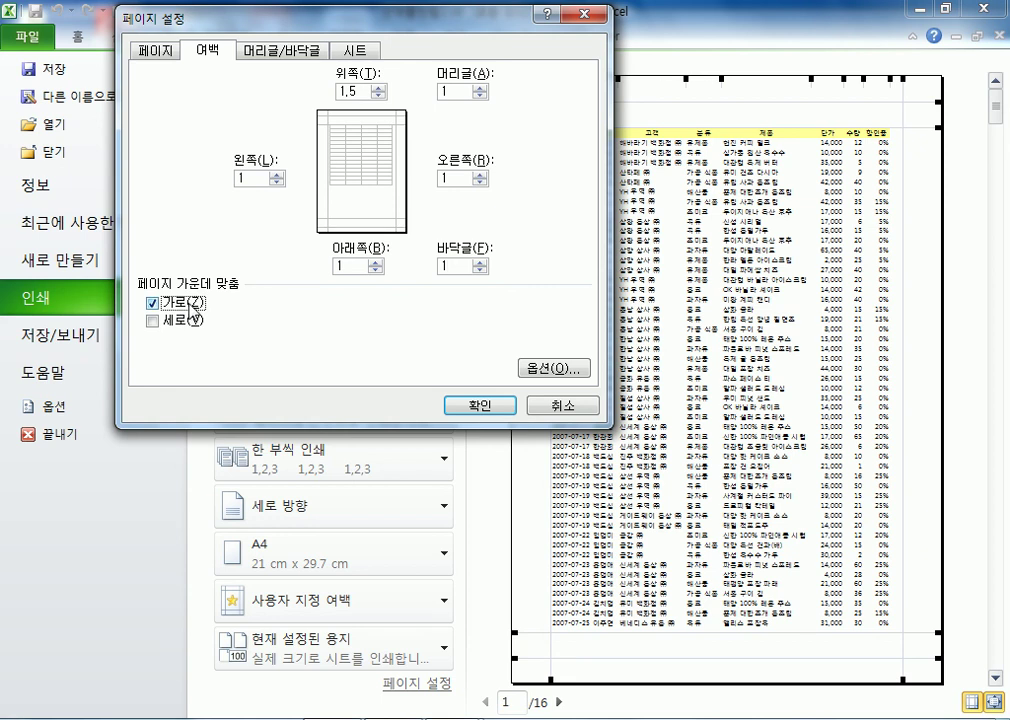
pyautogui.click(460, 405)
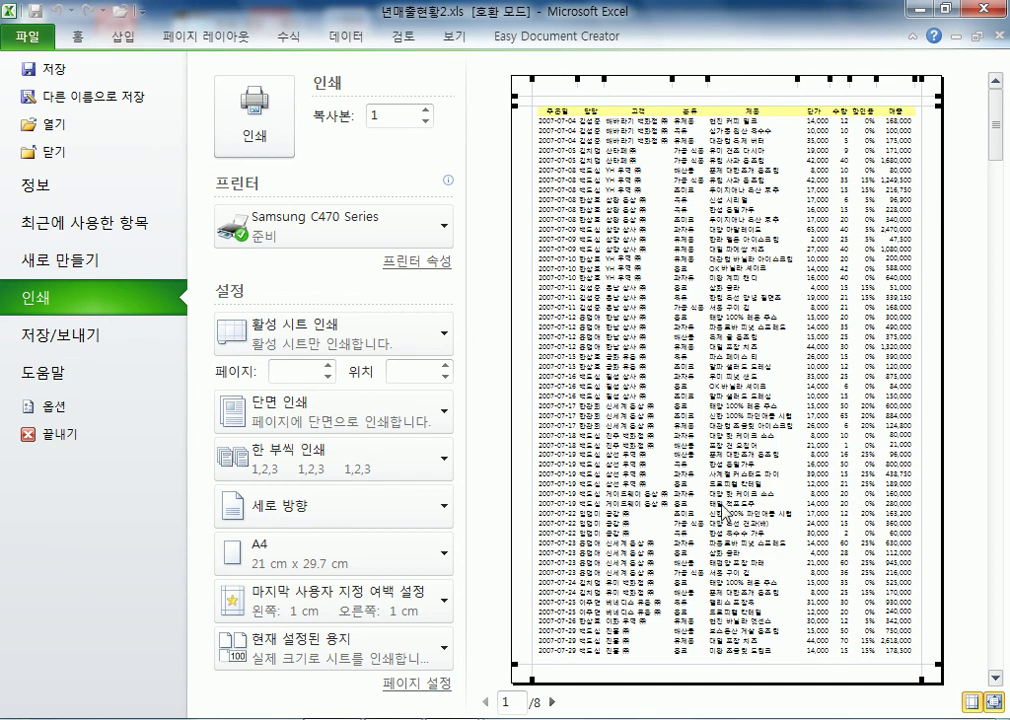
# Page through the print preview of the 2007년 sheet to check which pages carry the column headings, and return to the sheet
pyautogui.scroll(-1, 717, 498)
pyautogui.scroll(-1, 717, 498)
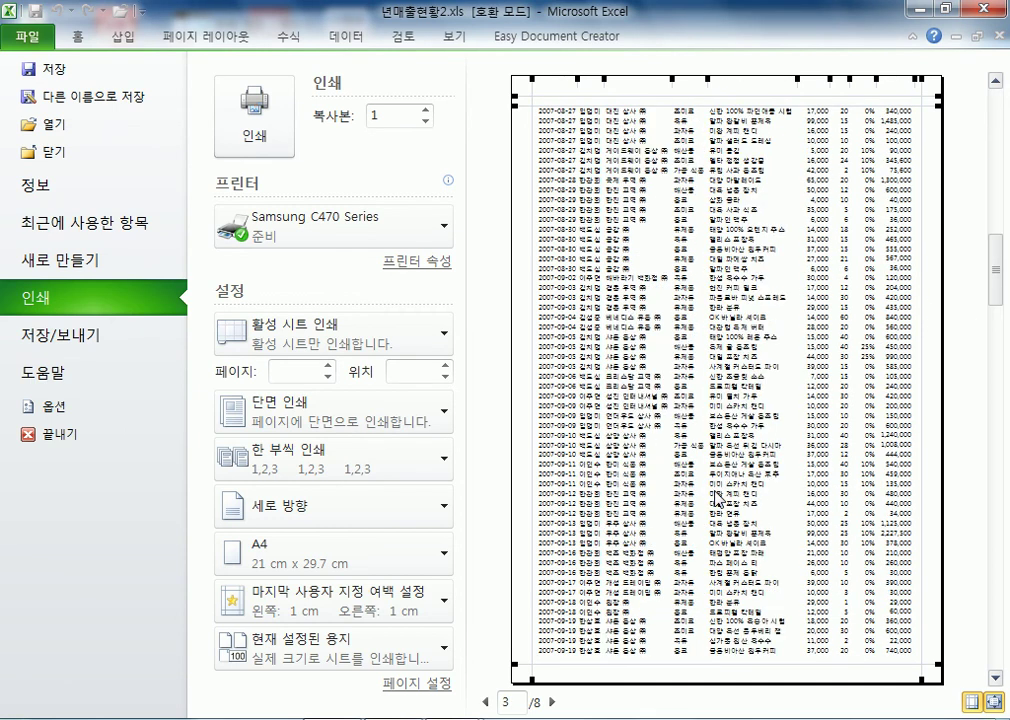
pyautogui.scroll(-5, 717, 498)
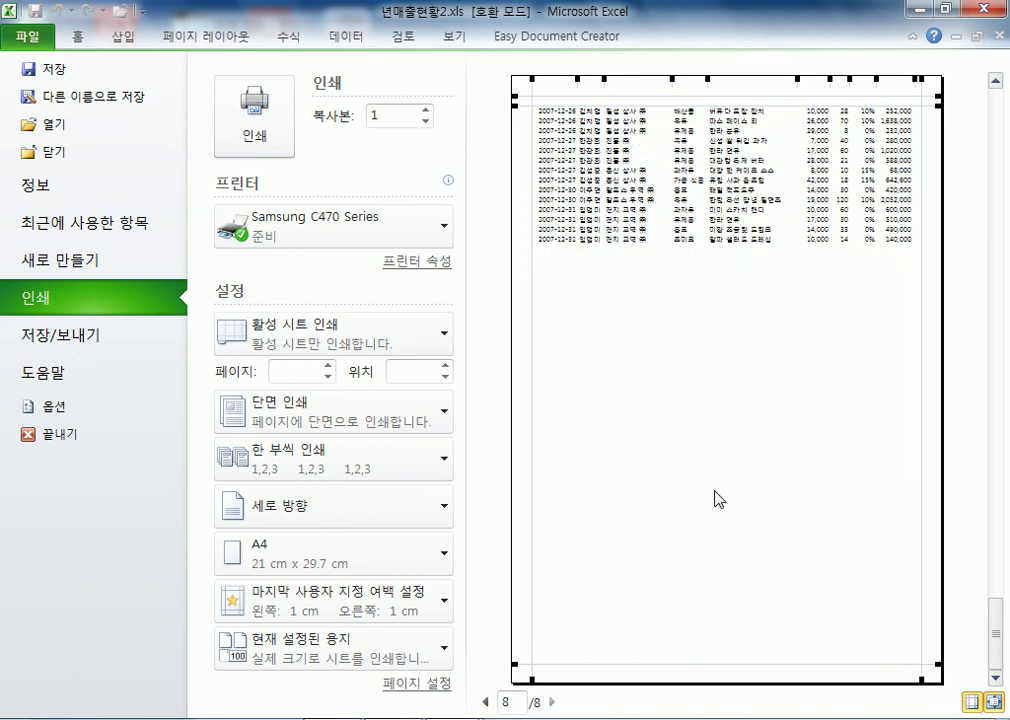
pyautogui.scroll(7, 717, 498)
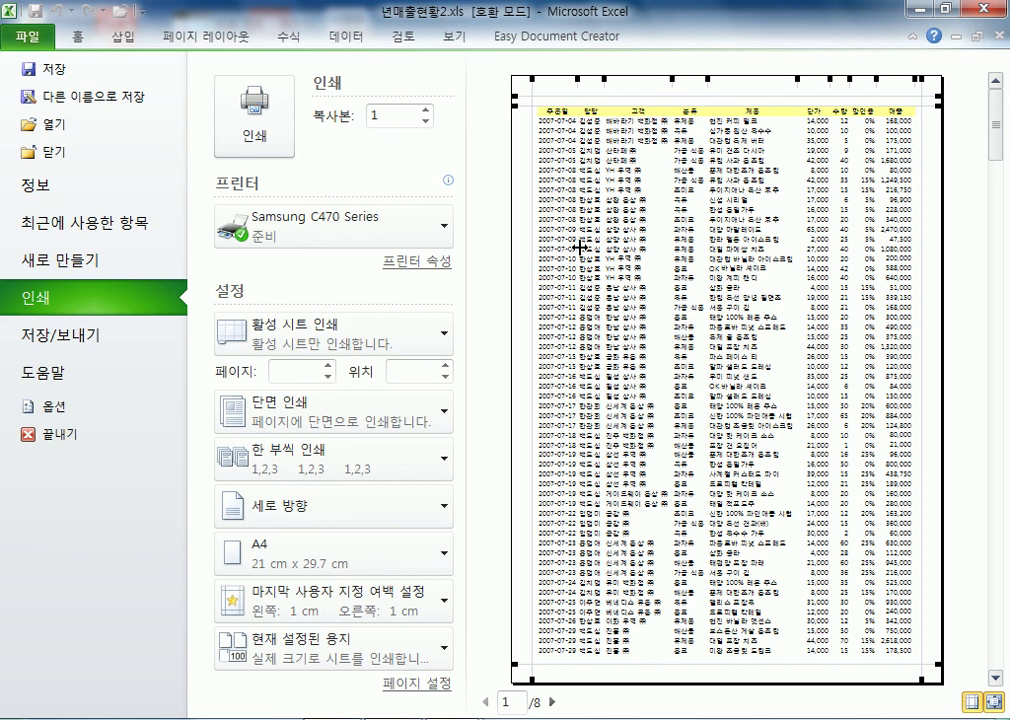
pyautogui.scroll(-1, 585, 252)
pyautogui.scroll(1, 585, 252)
pyautogui.click(724, 207)
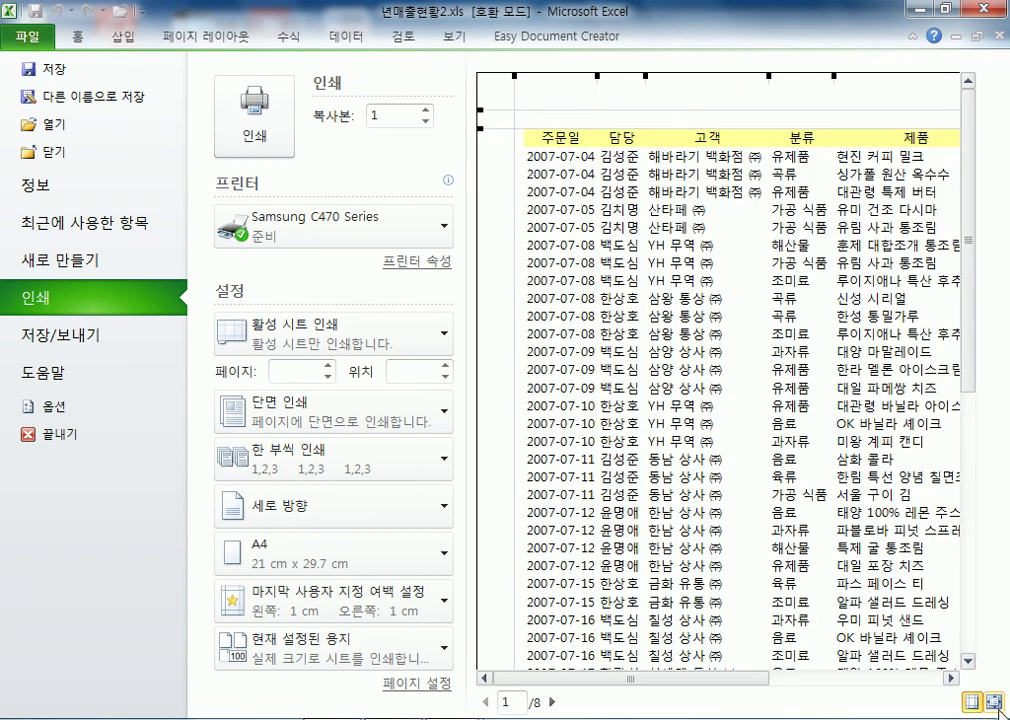
pyautogui.click(705, 394)
pyautogui.scroll(-2, 706, 403)
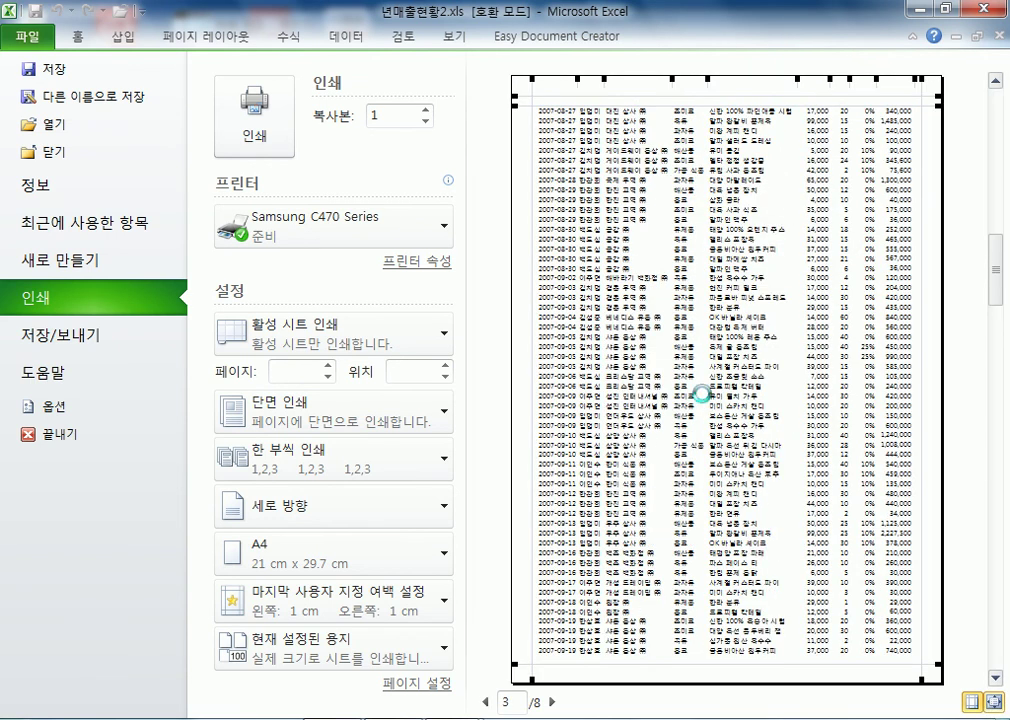
pyautogui.scroll(-2, 708, 402)
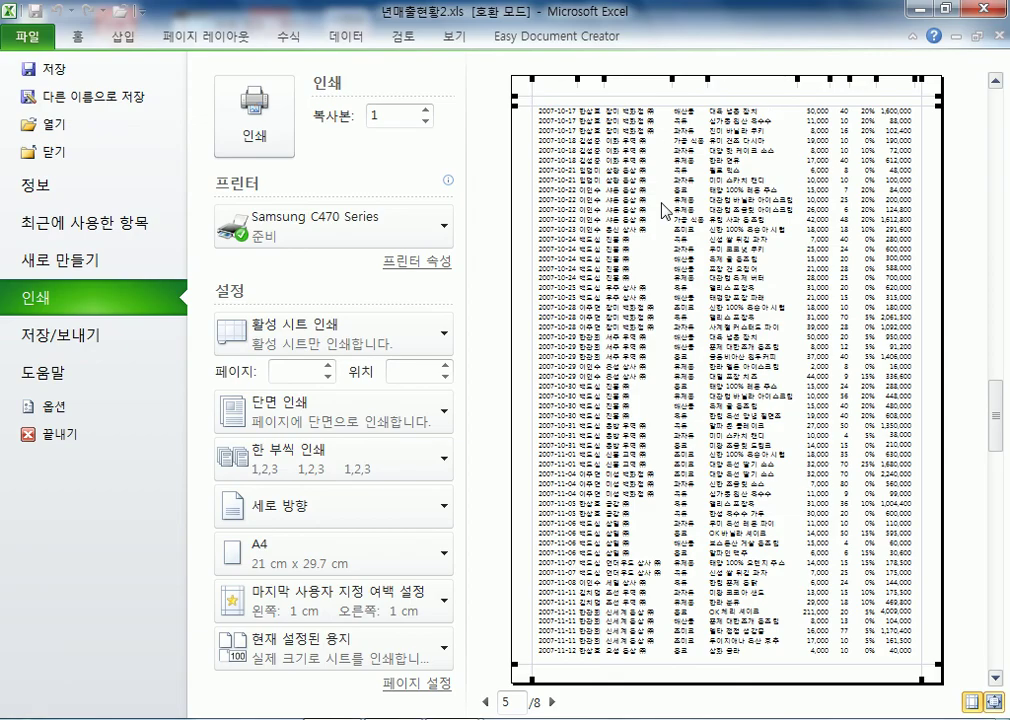
pyautogui.press('Escape')
pyautogui.click(18, 195)
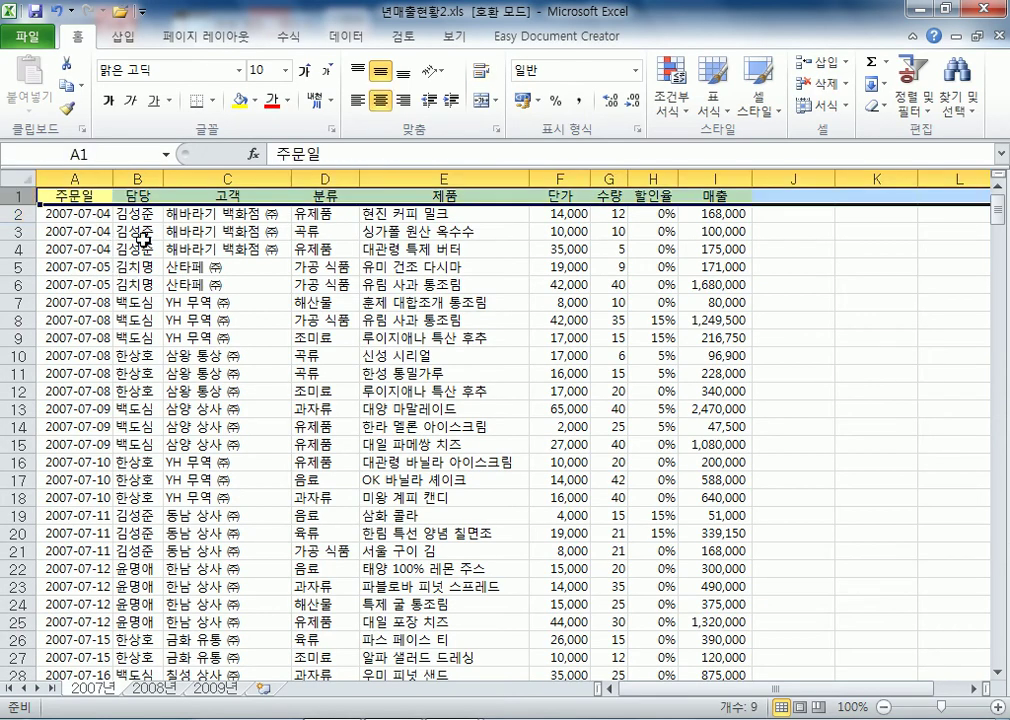
pyautogui.click(175, 213)
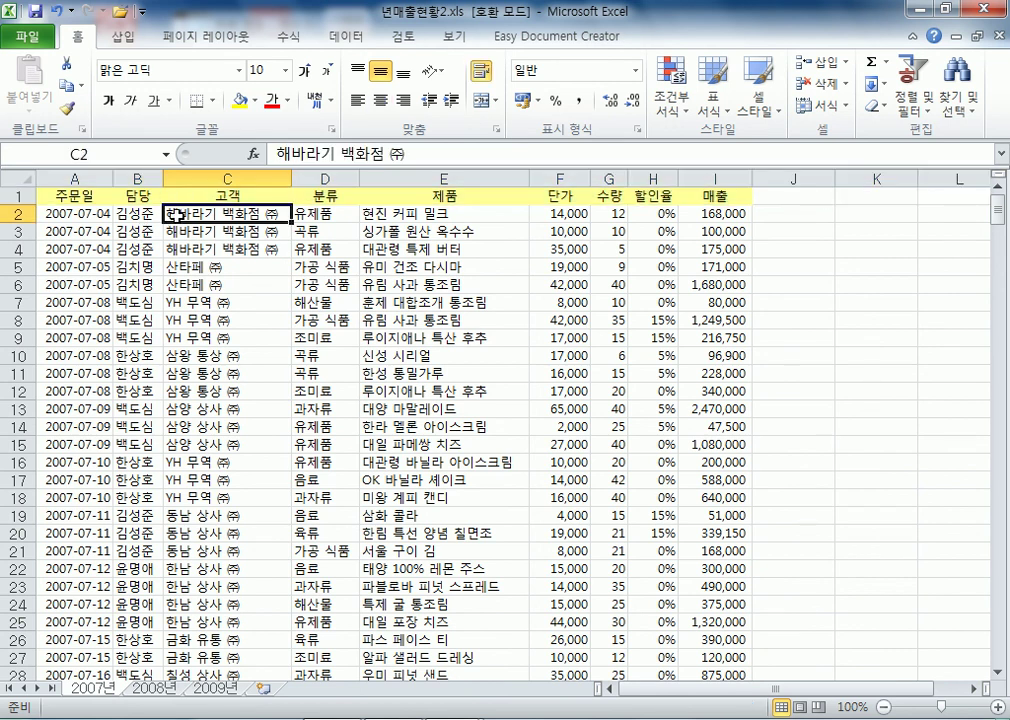
pyautogui.click(20, 196)
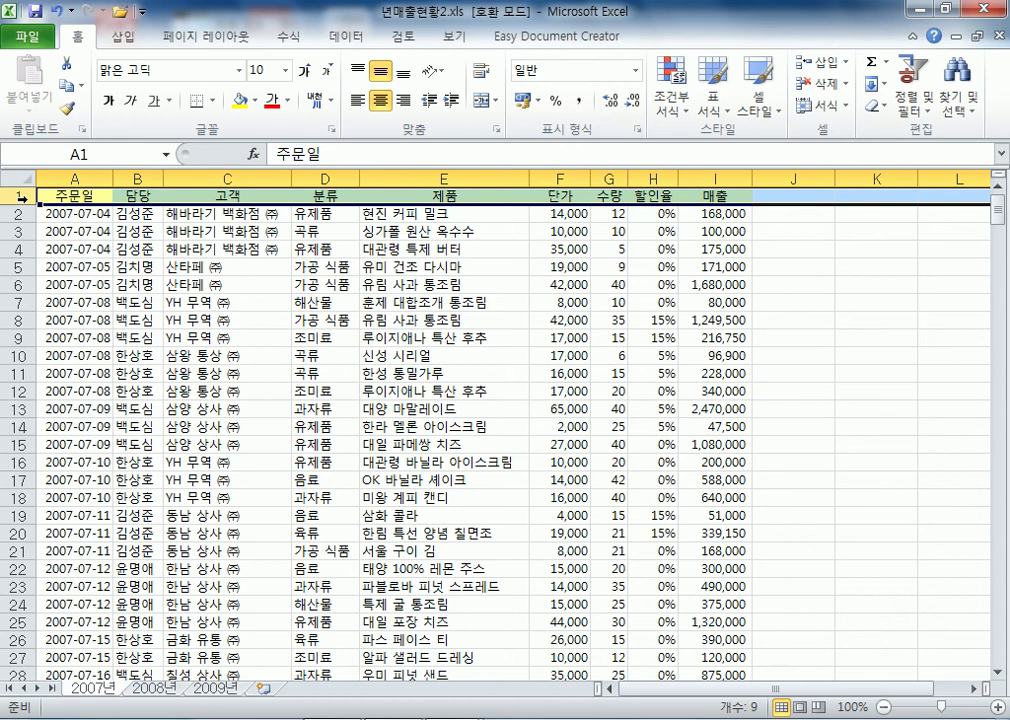
pyautogui.click(220, 231)
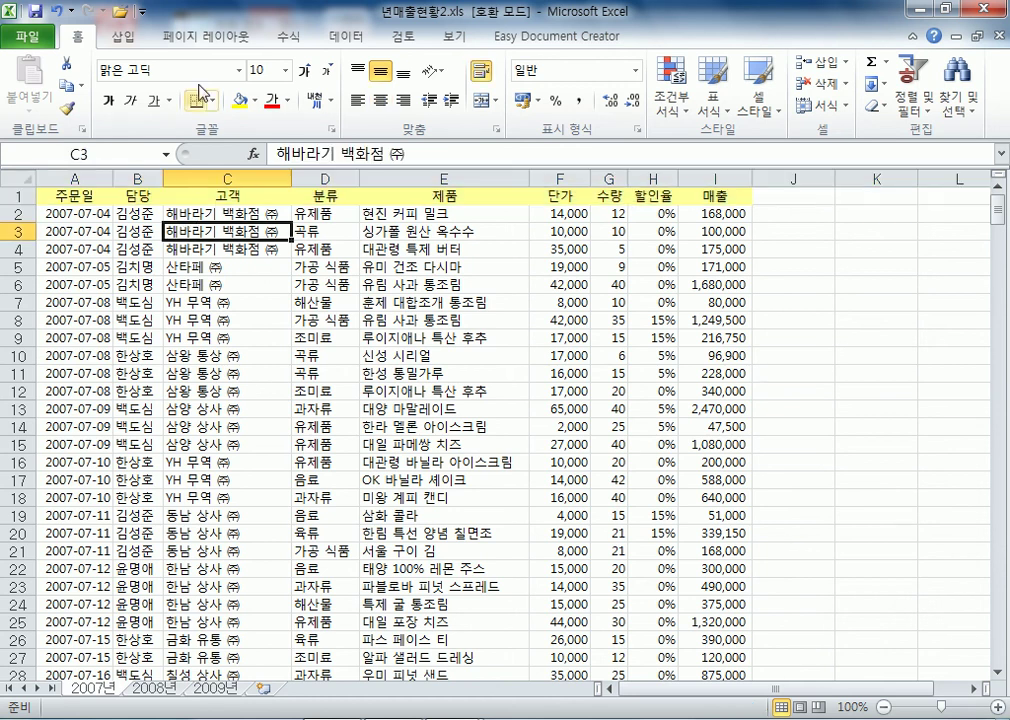
# Open the page setup and review its page, margin, header/footer and sheet settings
pyautogui.click(220, 38)
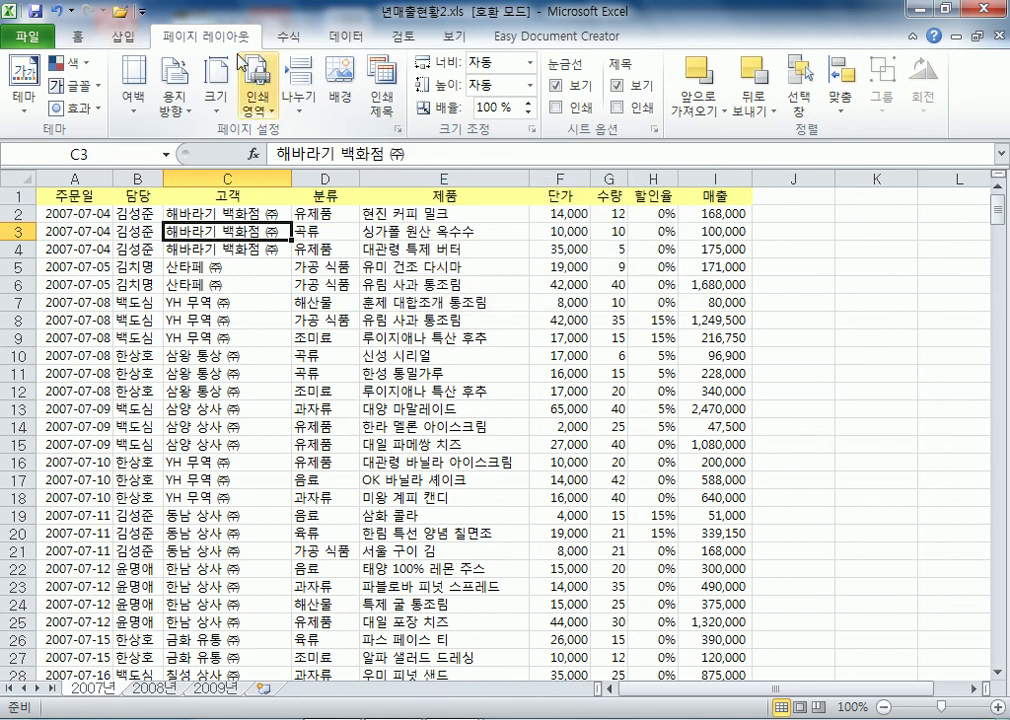
pyautogui.click(399, 137)
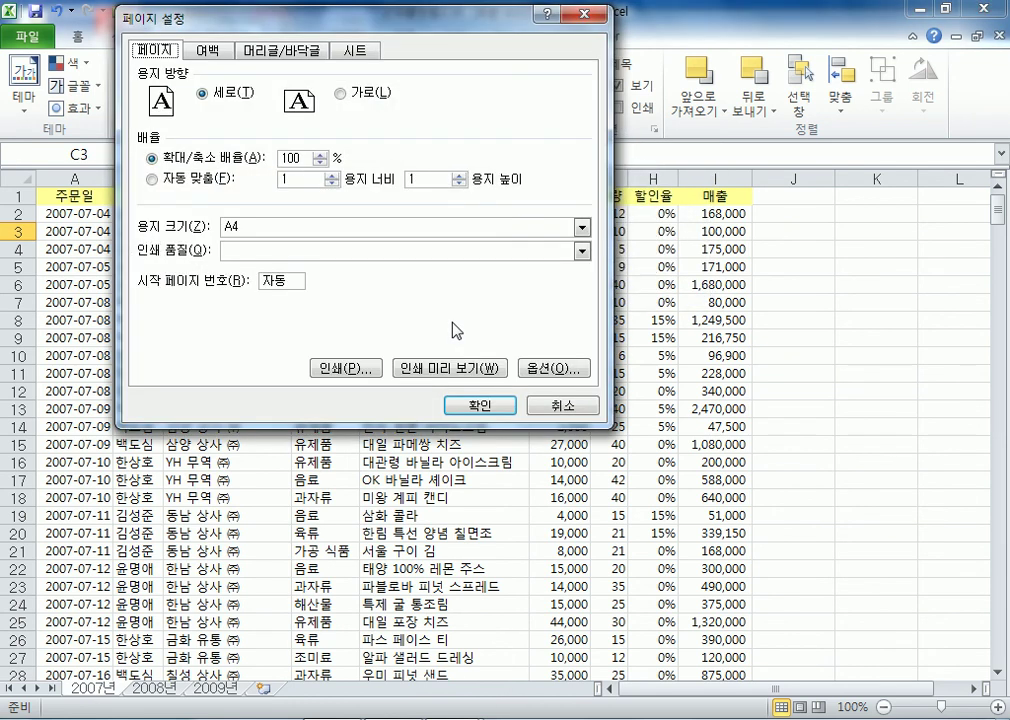
pyautogui.moveTo(179, 24); pyautogui.dragTo(343, 79)
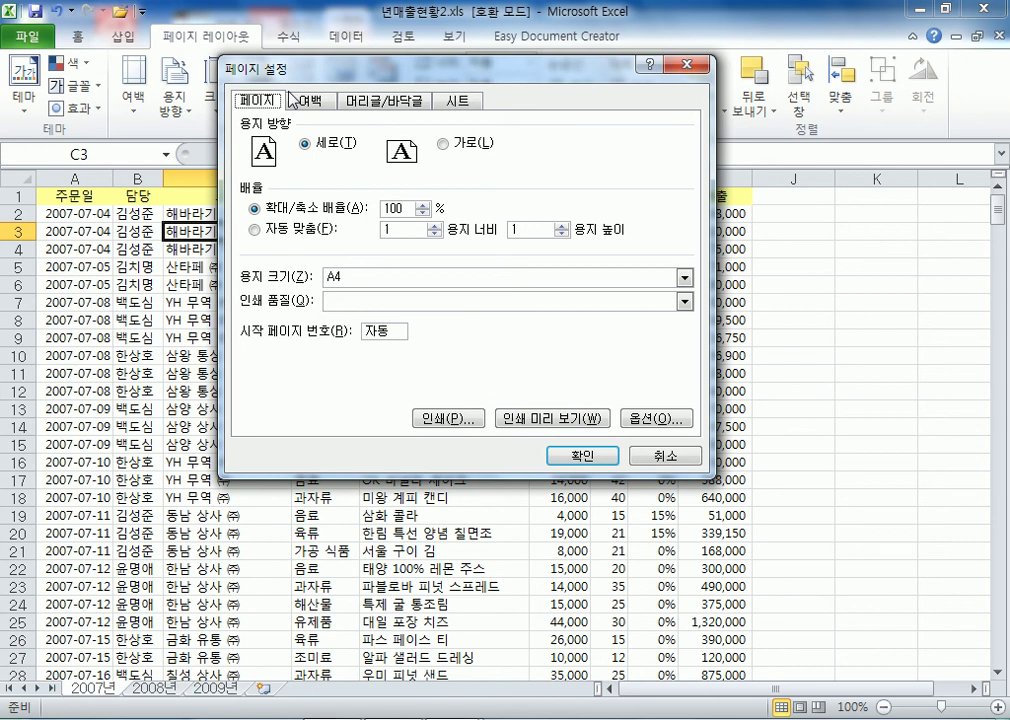
pyautogui.click(453, 102)
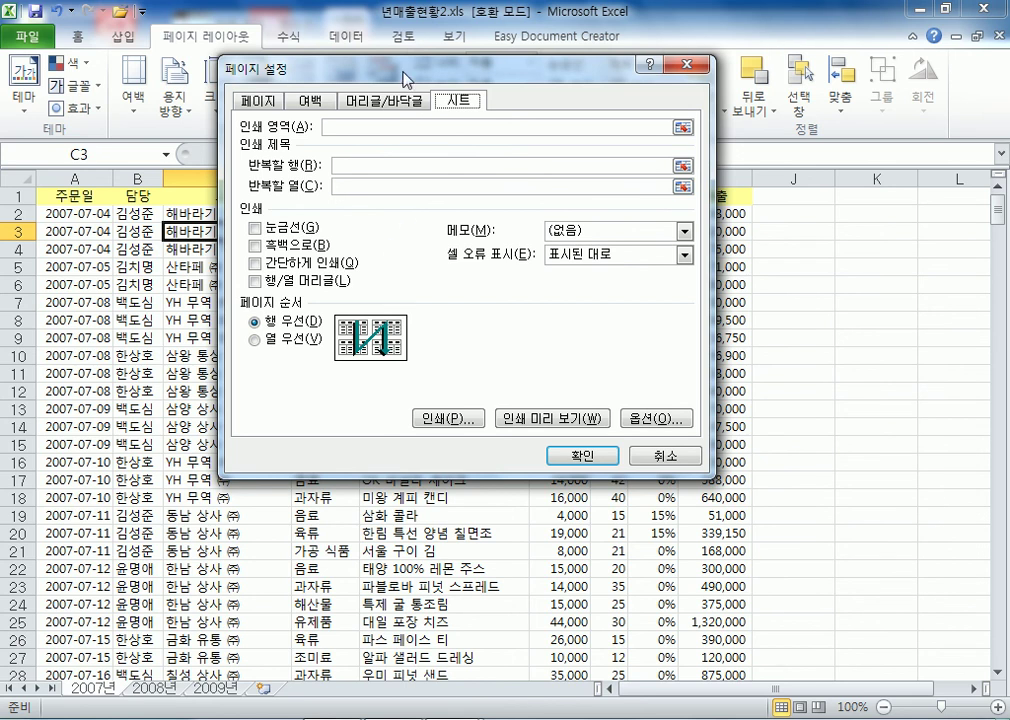
pyautogui.moveTo(318, 63); pyautogui.dragTo(371, 97)
pyautogui.click(305, 136)
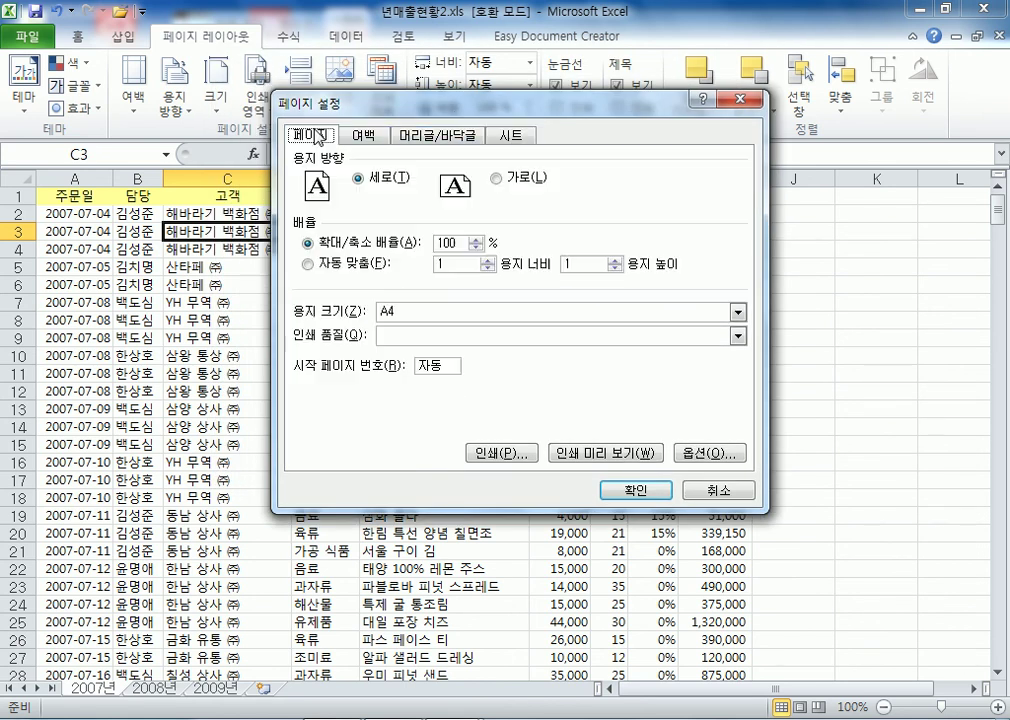
pyautogui.click(357, 140)
pyautogui.click(417, 140)
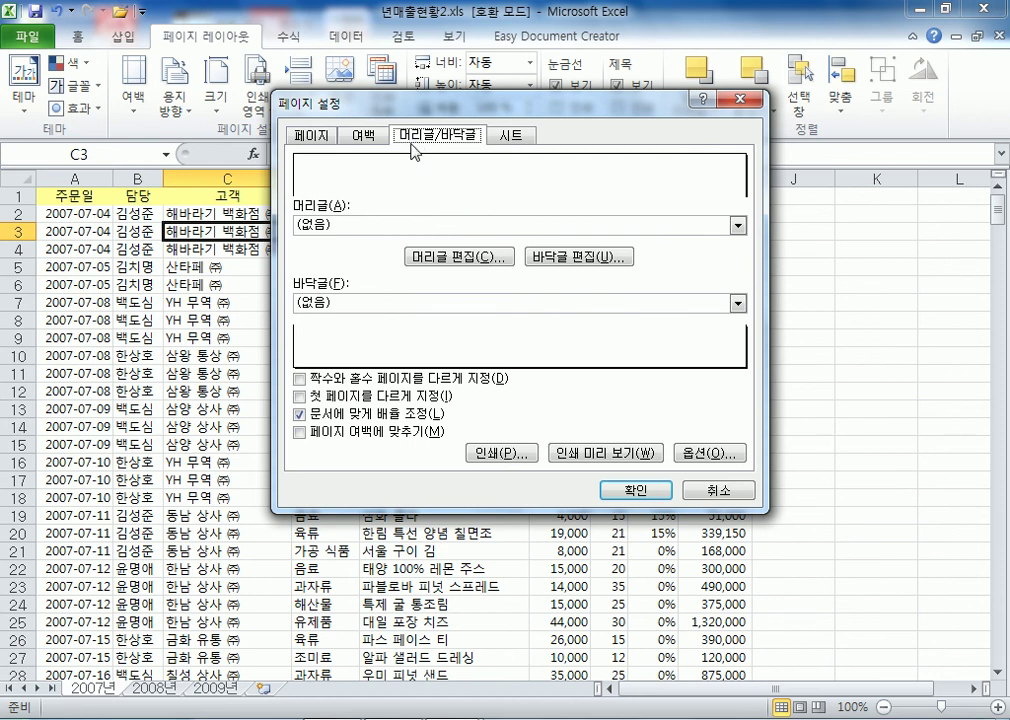
pyautogui.click(505, 138)
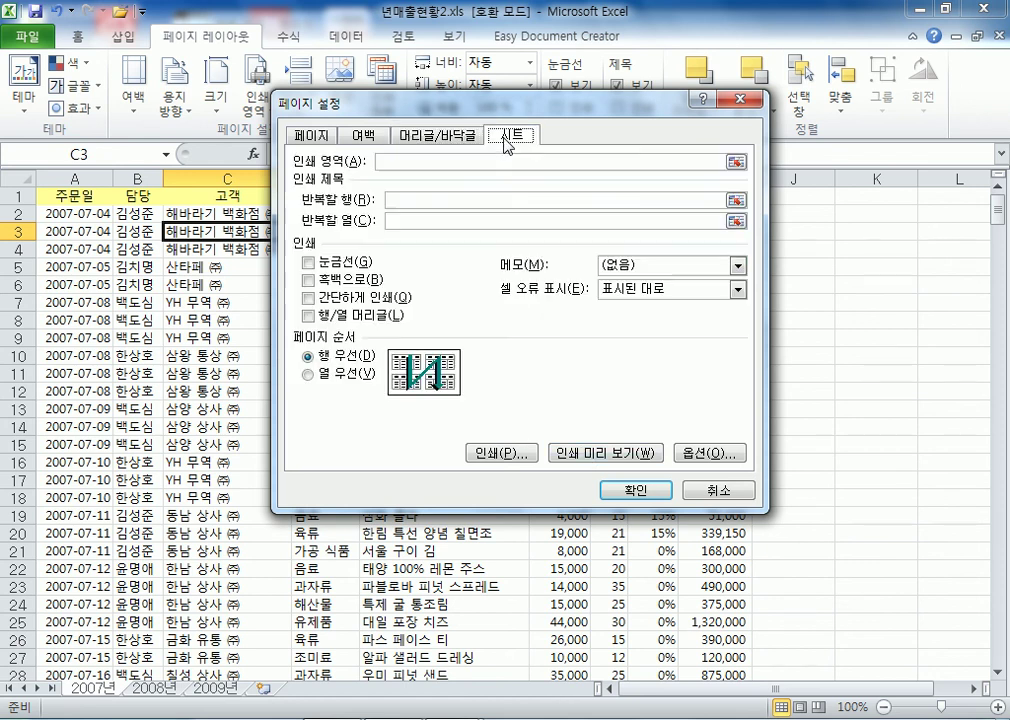
# Examine the print title settings in the page setup reached from the print preview, and return to the sheet without applying anything
pyautogui.click(594, 454)
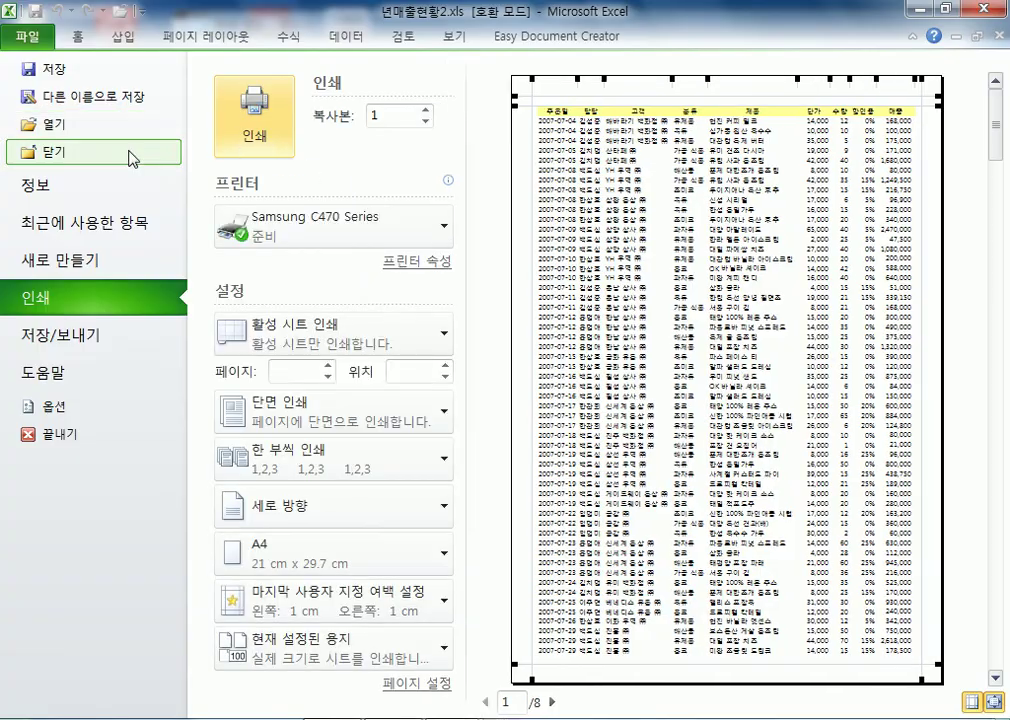
pyautogui.click(401, 682)
pyautogui.click(512, 135)
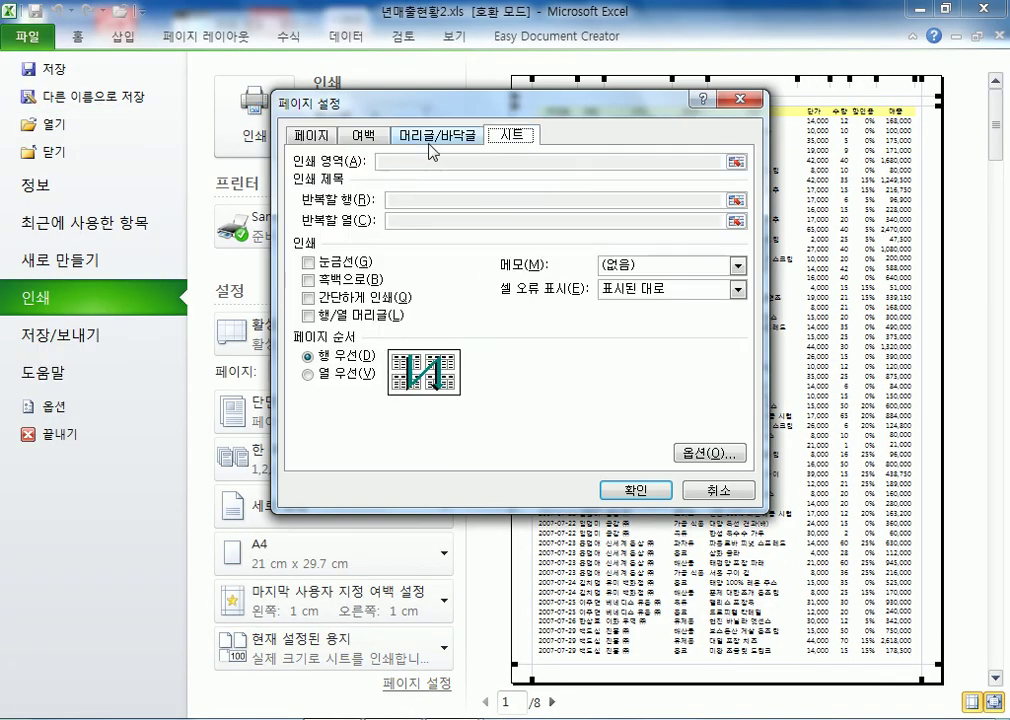
pyautogui.click(689, 495)
pyautogui.press('Escape')
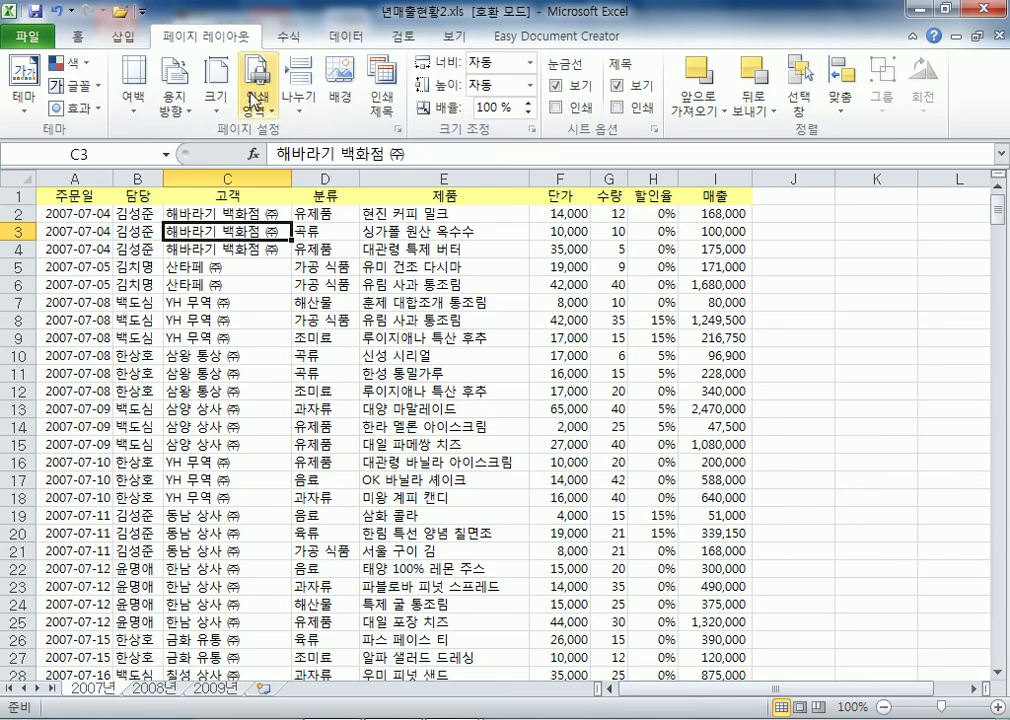
# Set row 1 ($1:$1) as the row to repeat on every printed page and apply the page setup
pyautogui.click(399, 131)
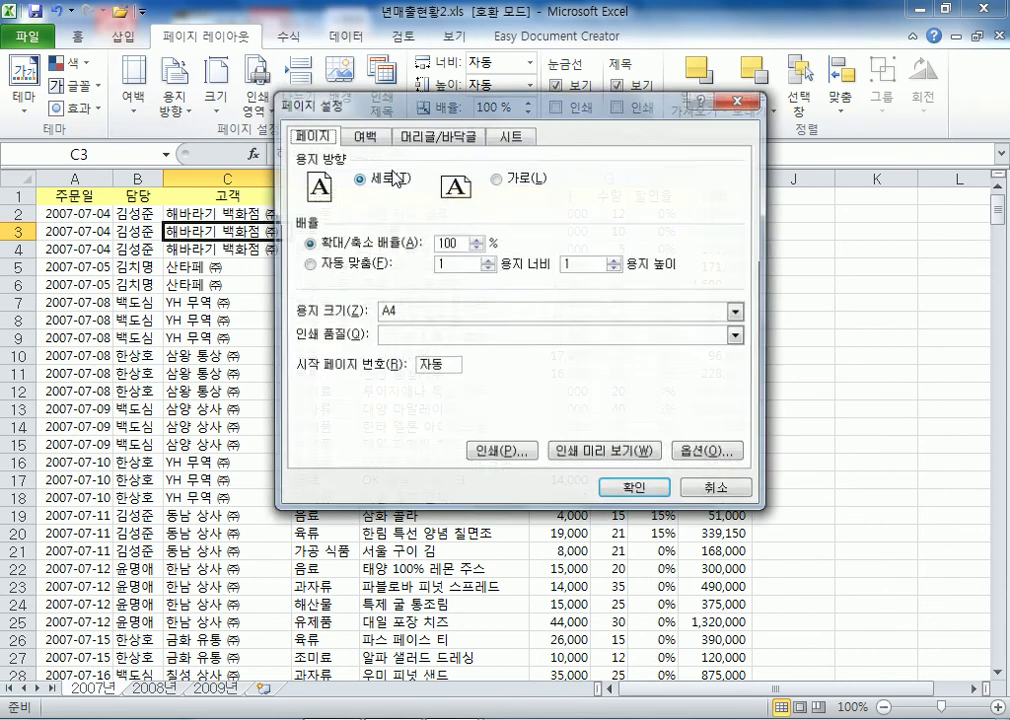
pyautogui.click(513, 140)
pyautogui.click(402, 199)
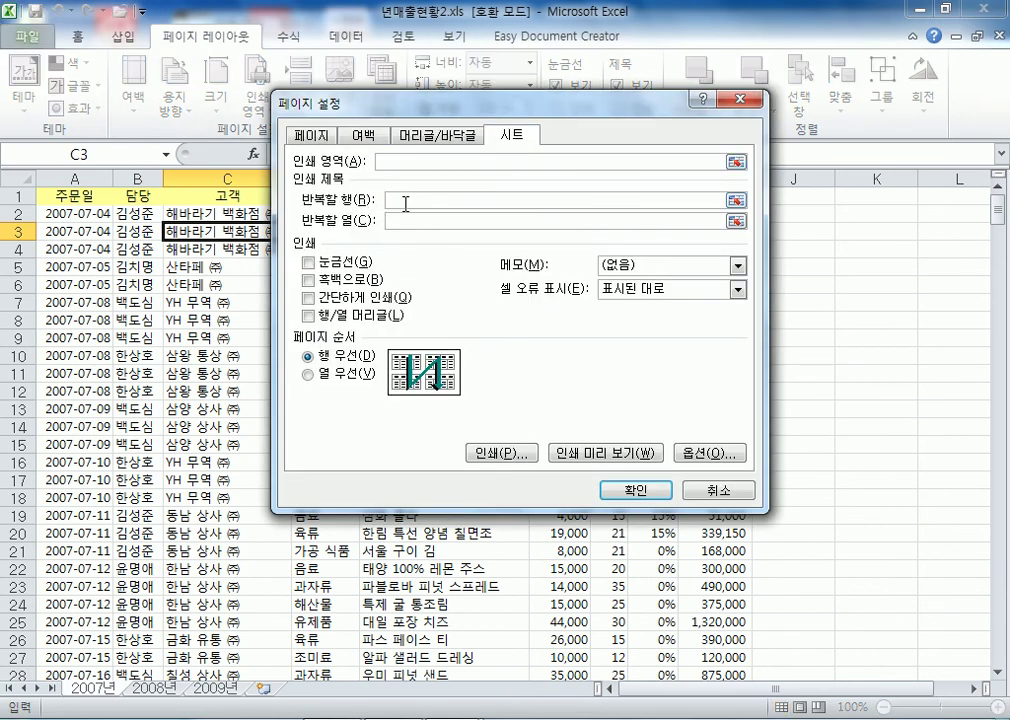
pyautogui.moveTo(408, 104); pyautogui.dragTo(437, 176)
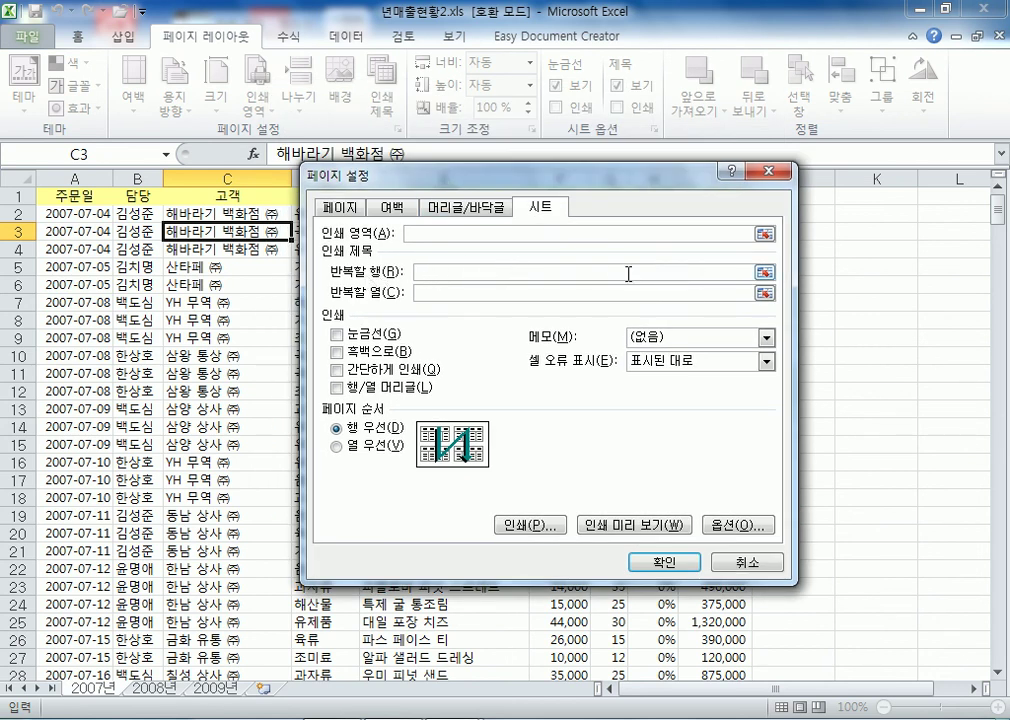
pyautogui.click(15, 195)
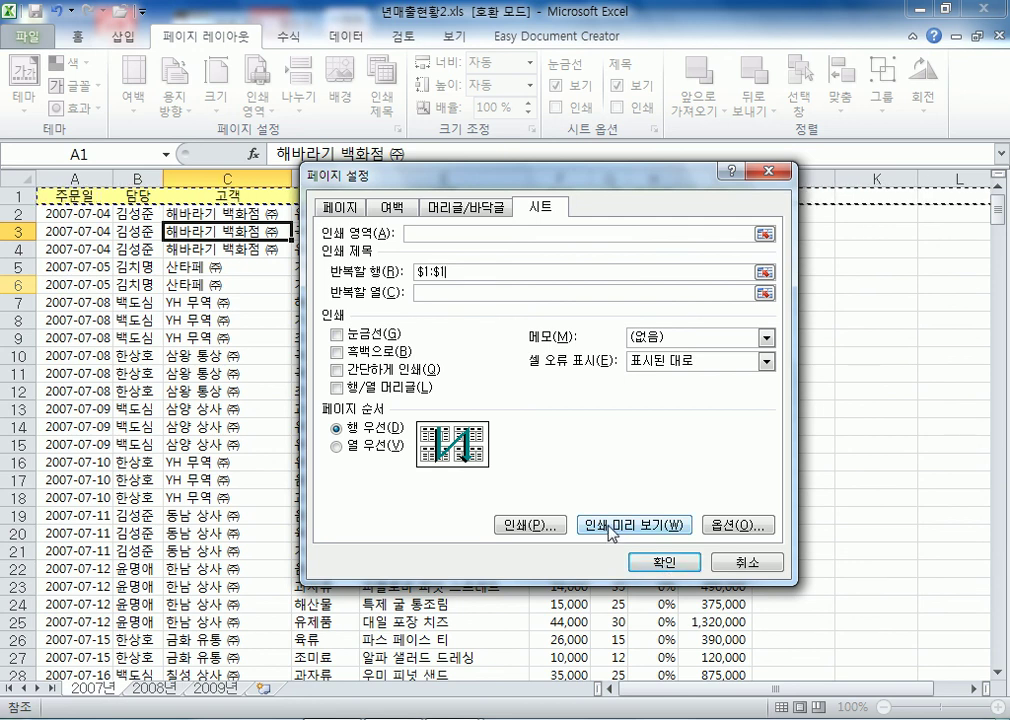
pyautogui.click(678, 563)
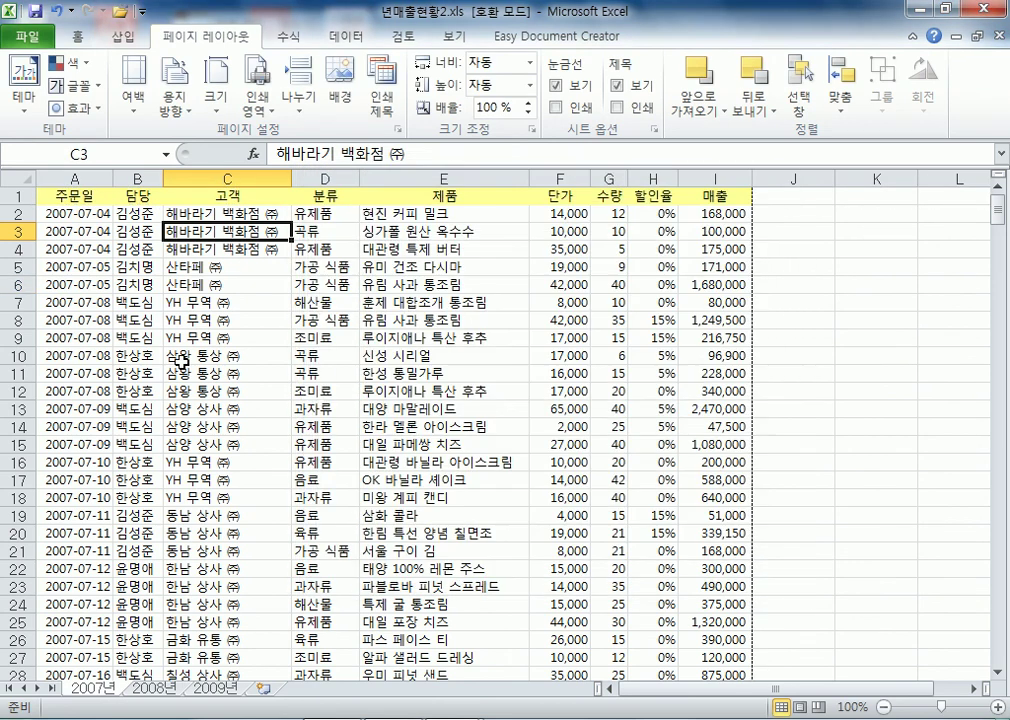
# Page through the print preview to check the heading row on each page, and return to the sheet
pyautogui.click(28, 38)
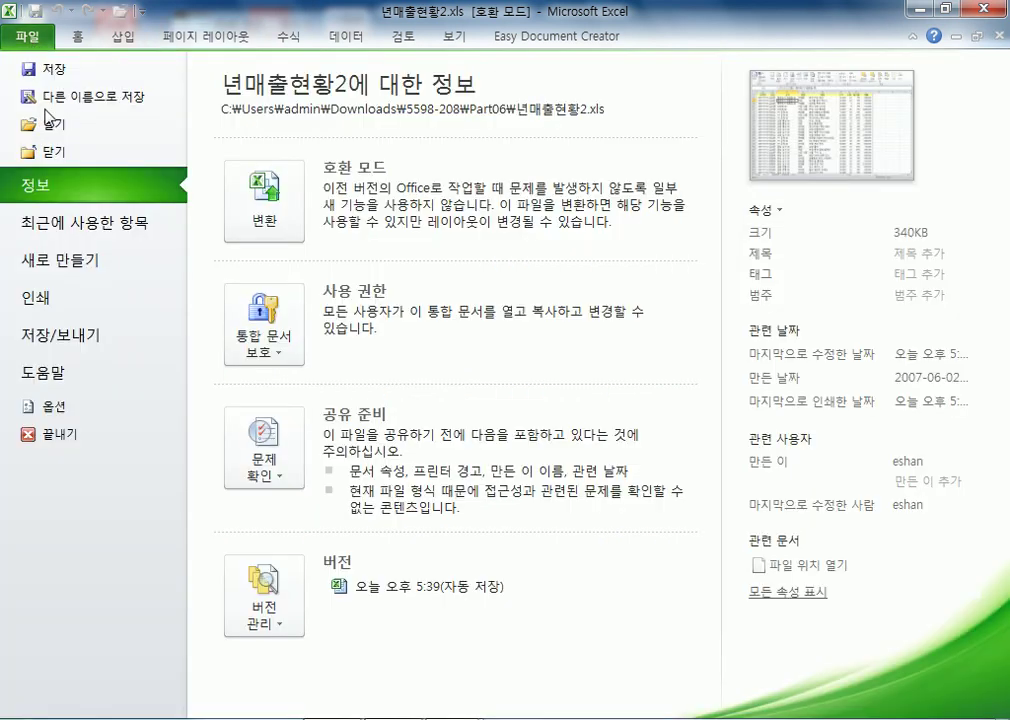
pyautogui.click(50, 296)
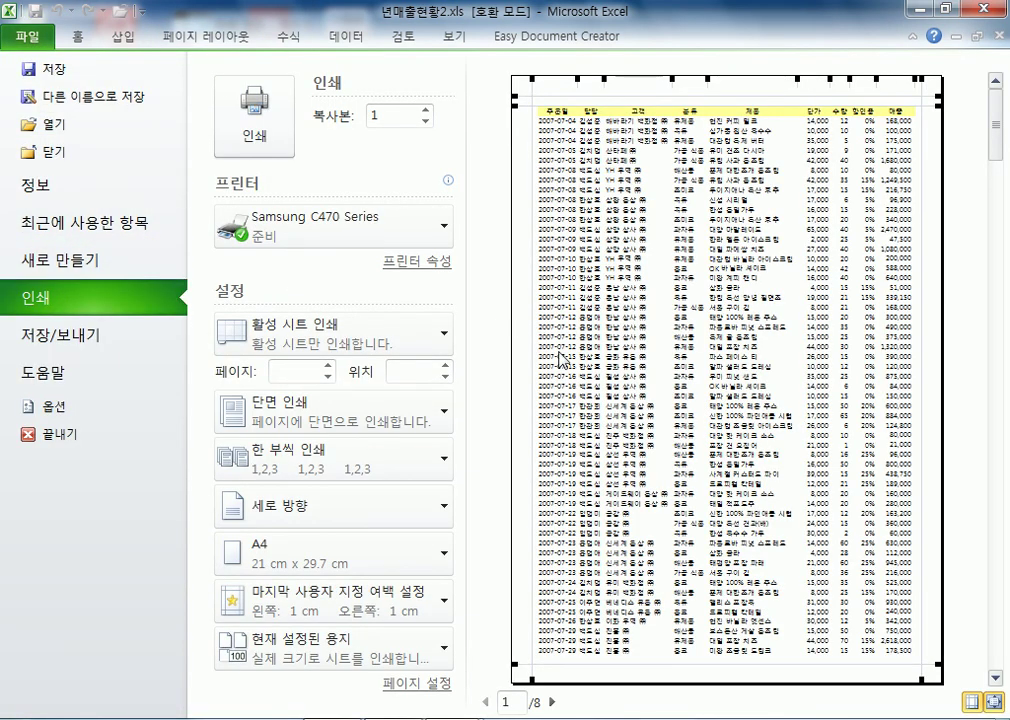
pyautogui.scroll(-1, 648, 218)
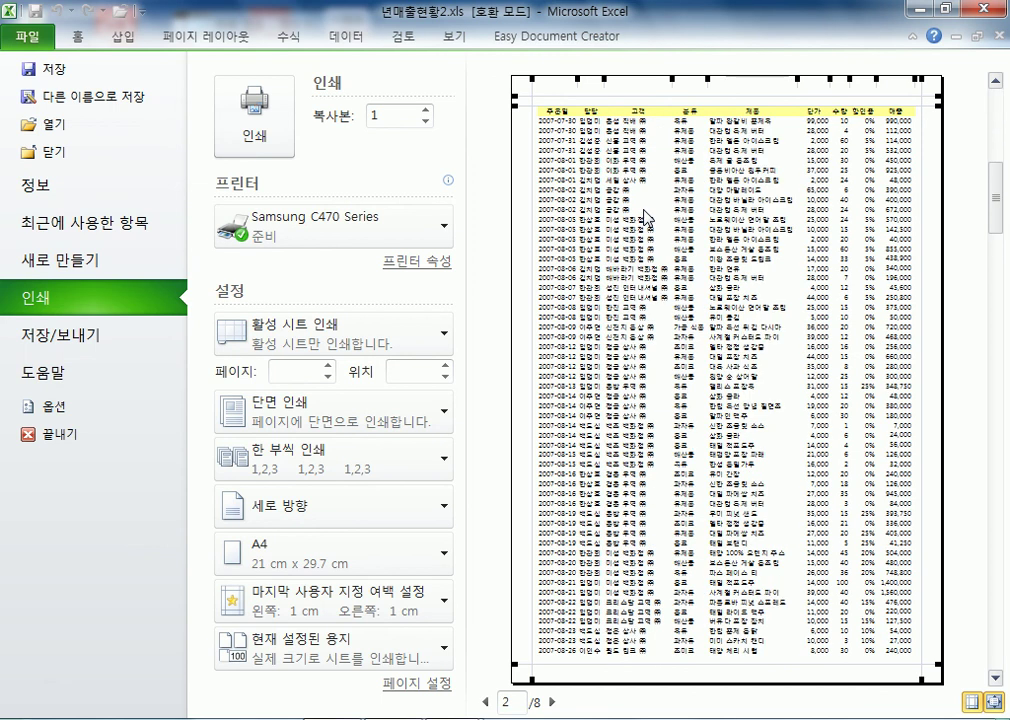
pyautogui.scroll(-3, 648, 218)
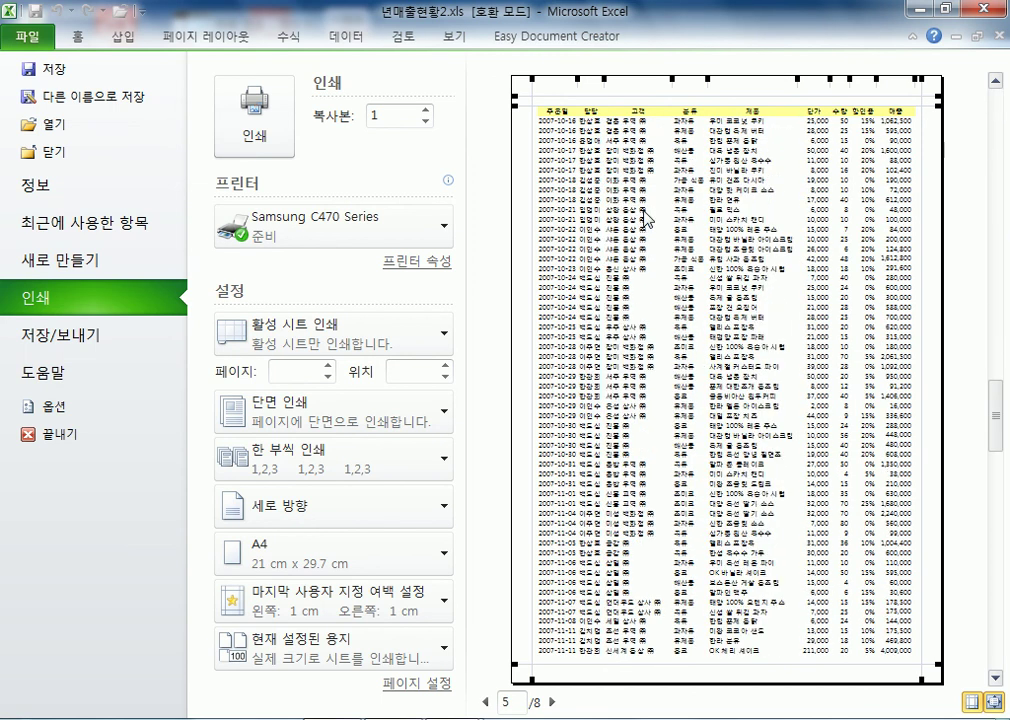
pyautogui.scroll(-3, 648, 218)
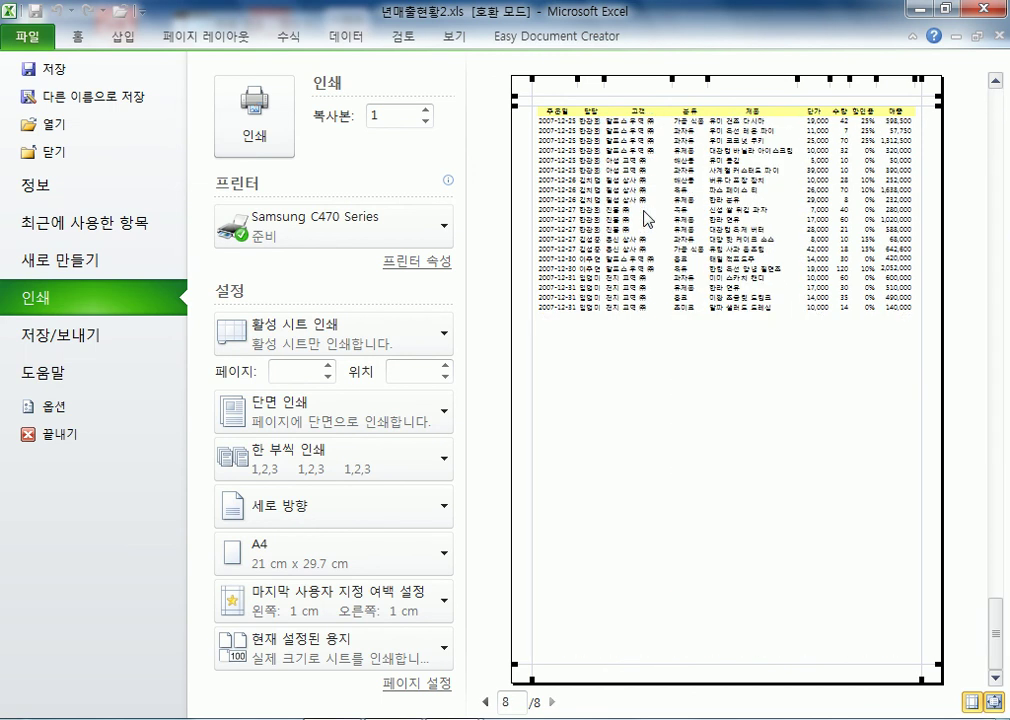
pyautogui.scroll(2, 638, 203)
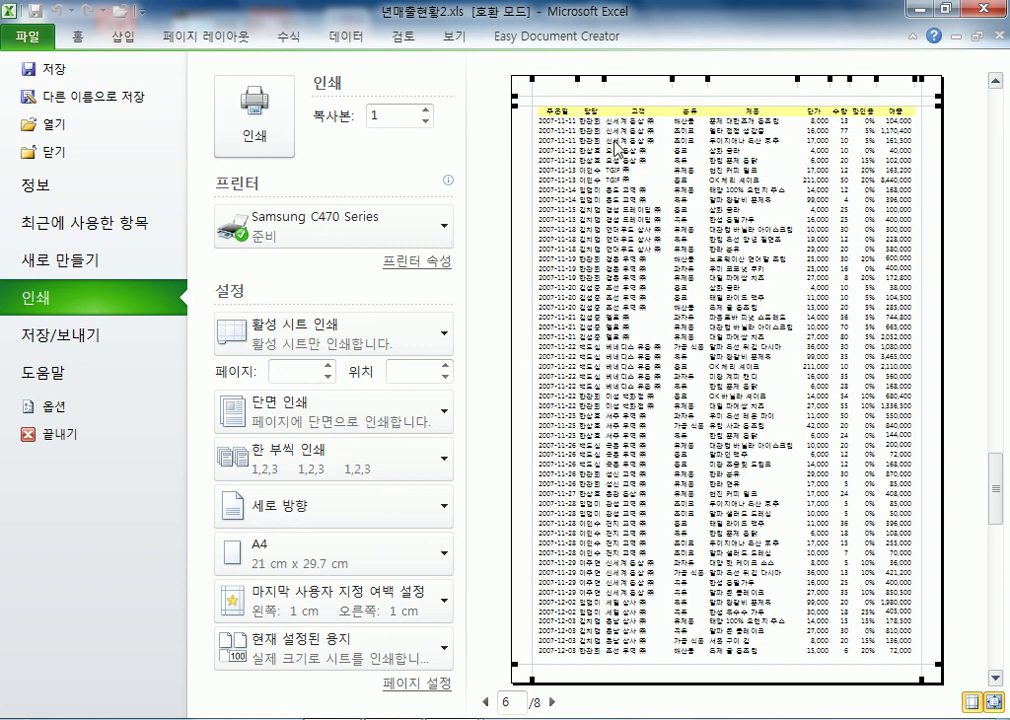
pyautogui.scroll(5, 637, 266)
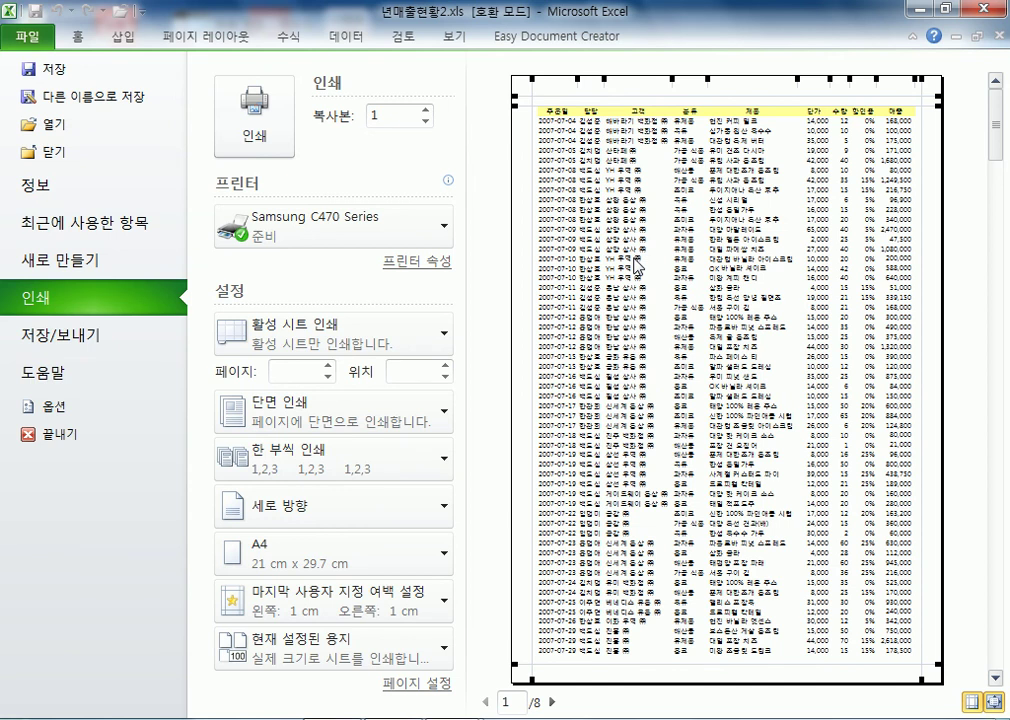
pyautogui.click(70, 38)
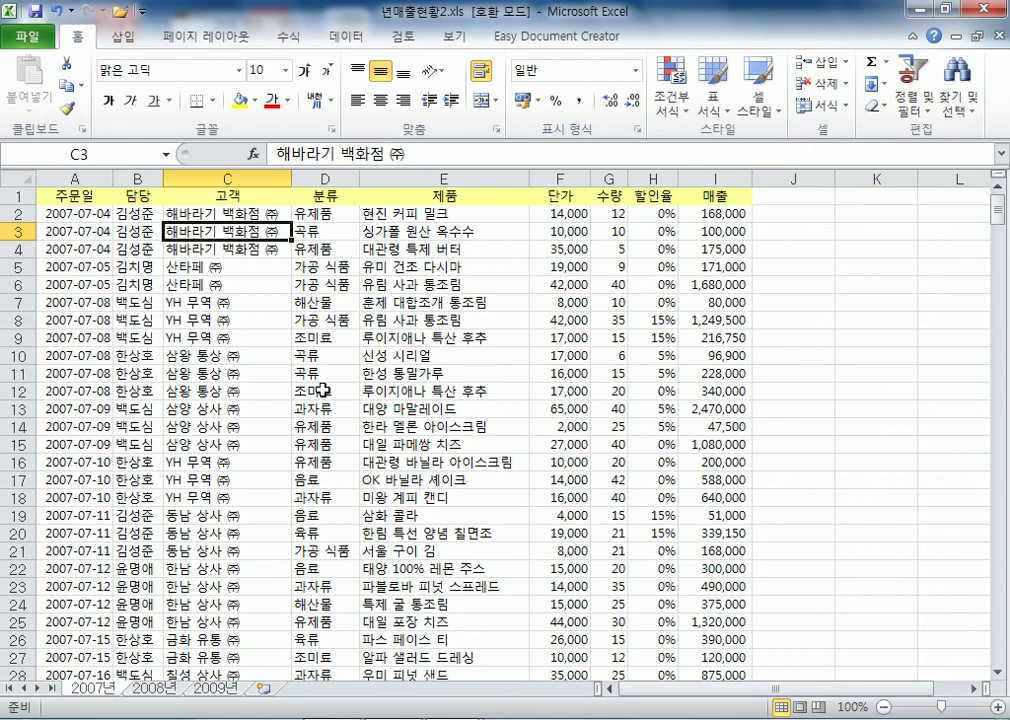
pyautogui.scroll(-6, 325, 390)
pyautogui.scroll(6, 325, 390)
pyautogui.click(232, 357)
pyautogui.scroll(-7, 232, 357)
pyautogui.scroll(7, 232, 357)
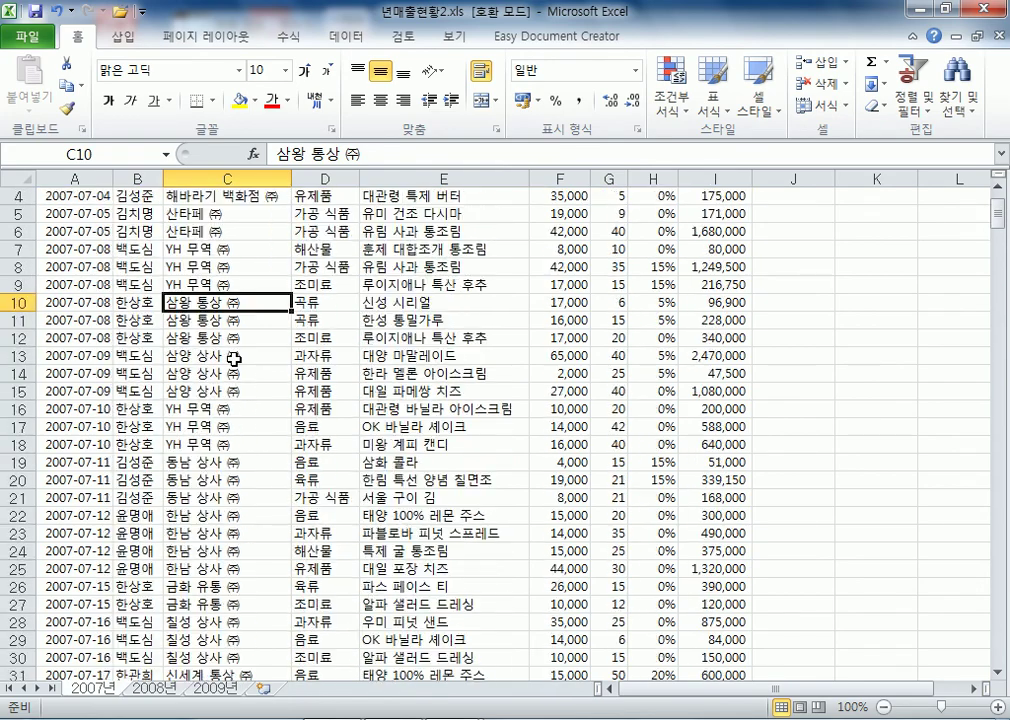
pyautogui.scroll(-6, 232, 360)
pyautogui.scroll(6, 250, 360)
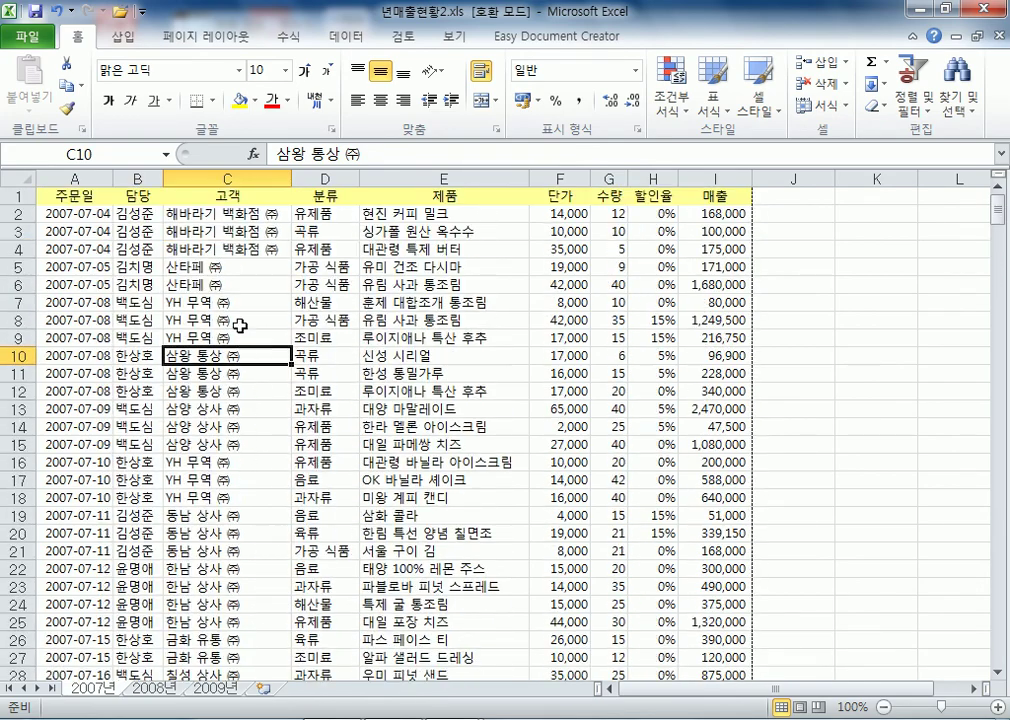
pyautogui.click(213, 218)
pyautogui.scroll(-5, 234, 350)
pyautogui.scroll(5, 236, 362)
pyautogui.scroll(-7, 236, 358)
pyautogui.scroll(7, 236, 358)
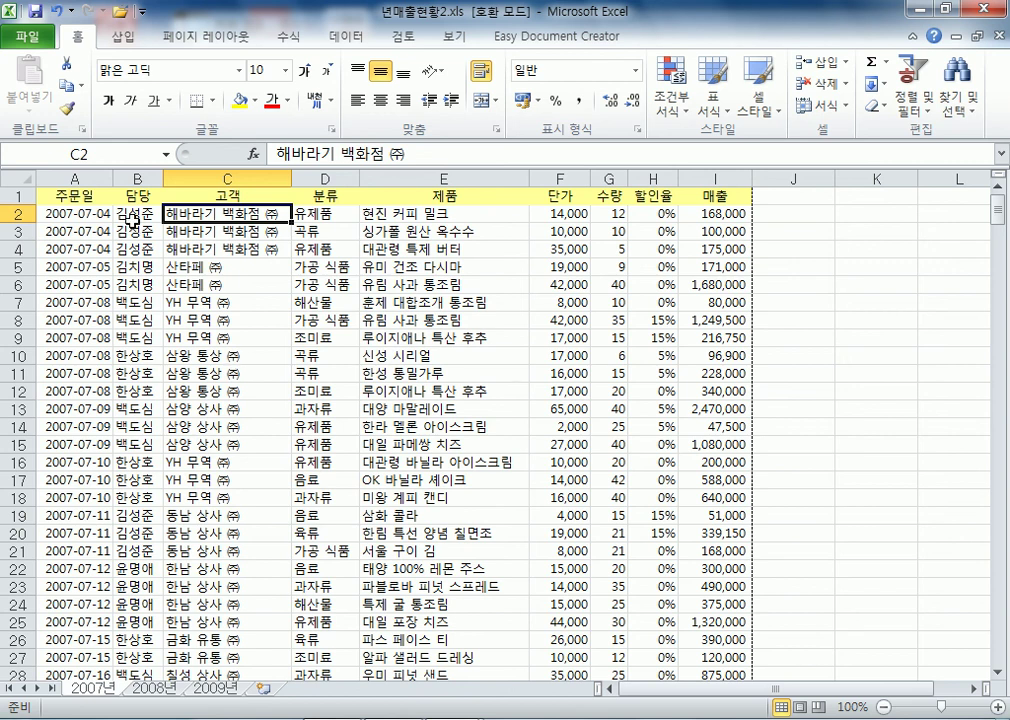
pyautogui.moveTo(76, 178); pyautogui.dragTo(123, 172)
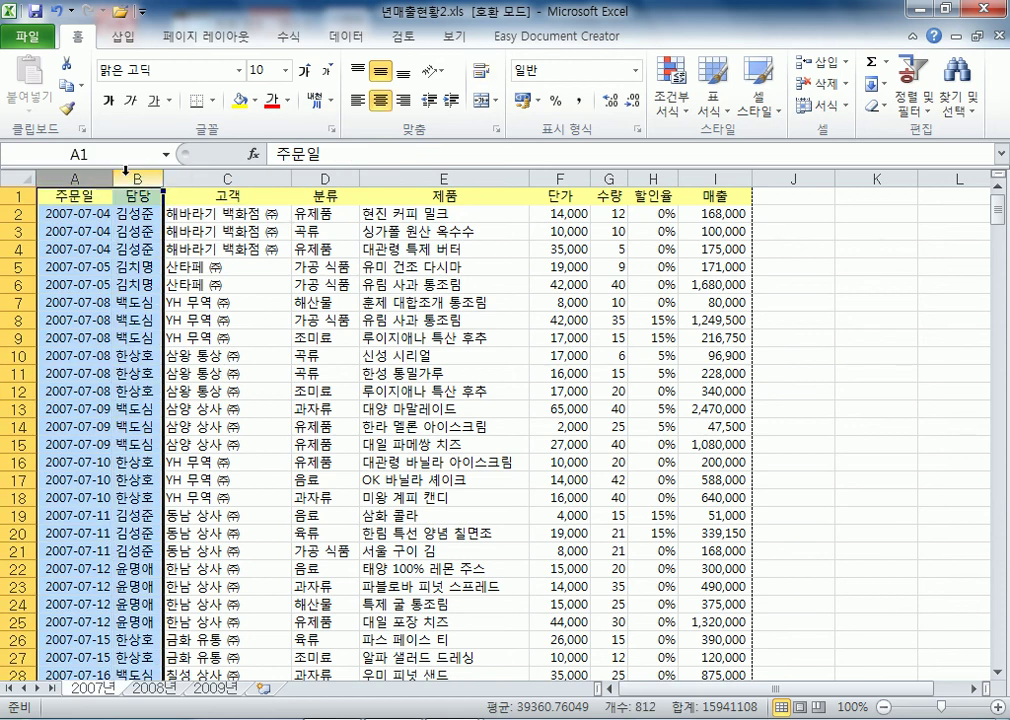
pyautogui.click(18, 194)
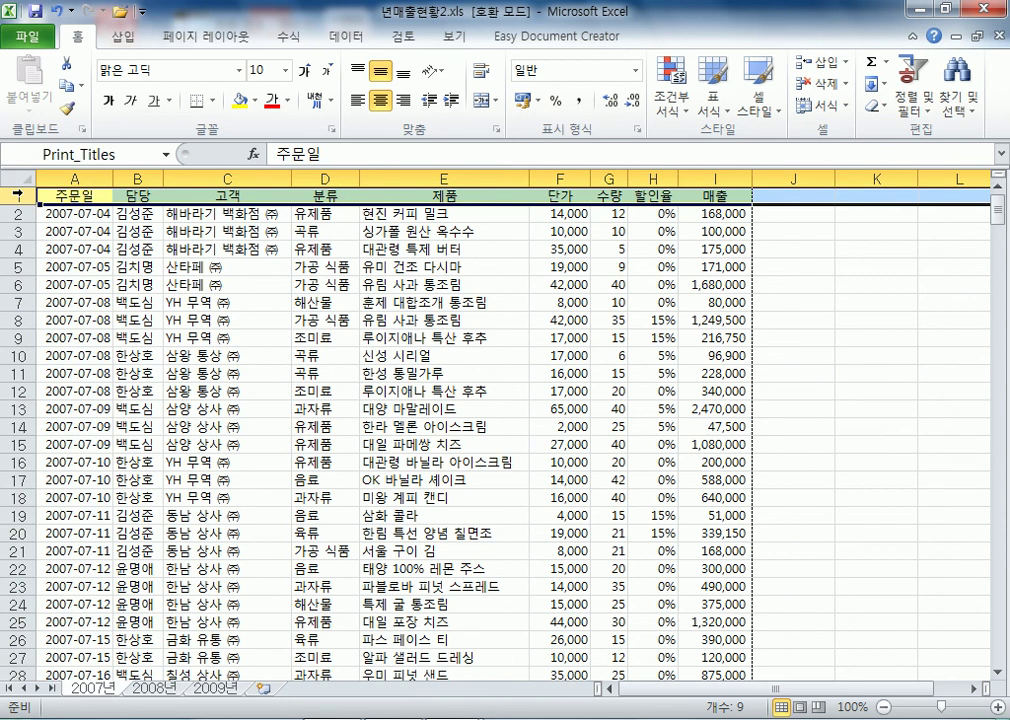
# Freeze the panes at cell C2 to keep row 1 and columns A and B in view, and check them along the list
pyautogui.click(201, 213)
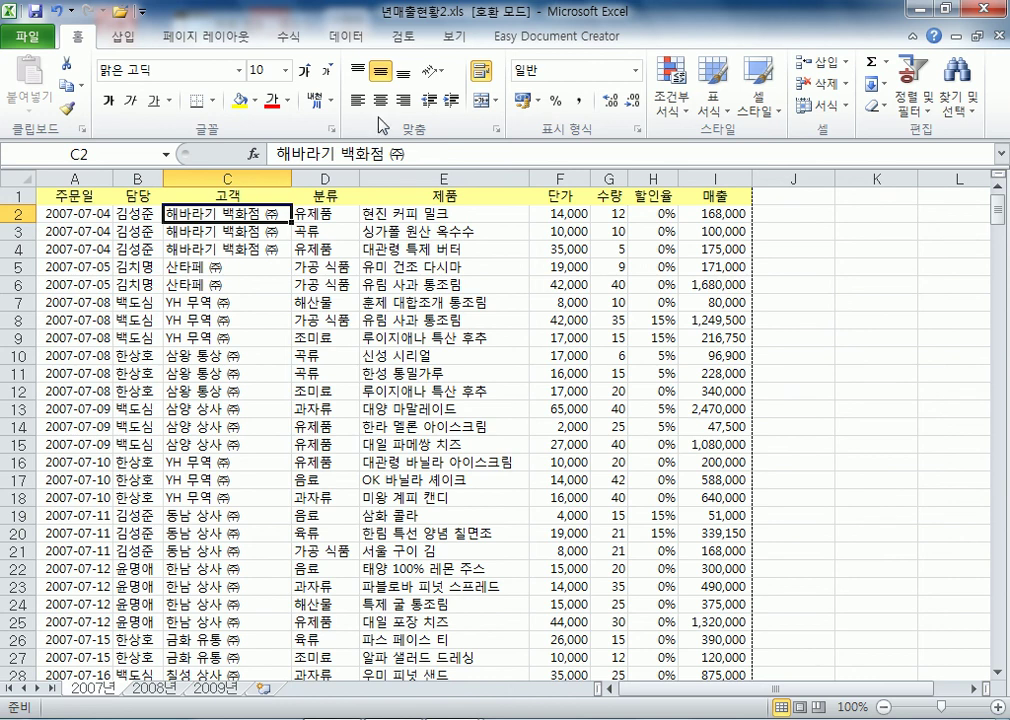
pyautogui.click(457, 38)
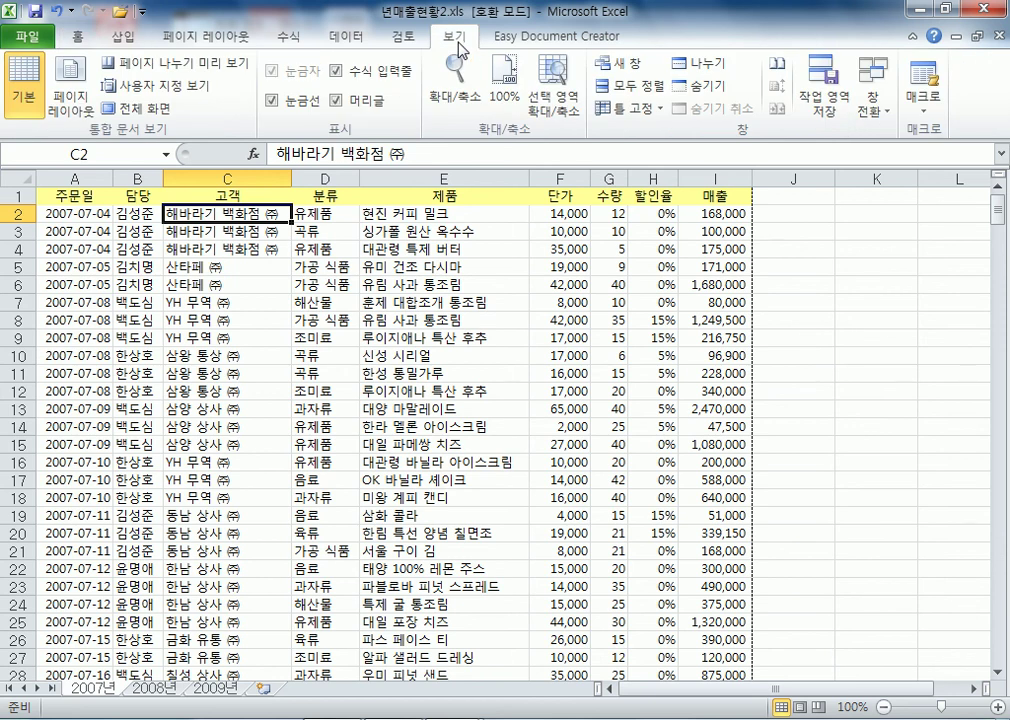
pyautogui.click(632, 117)
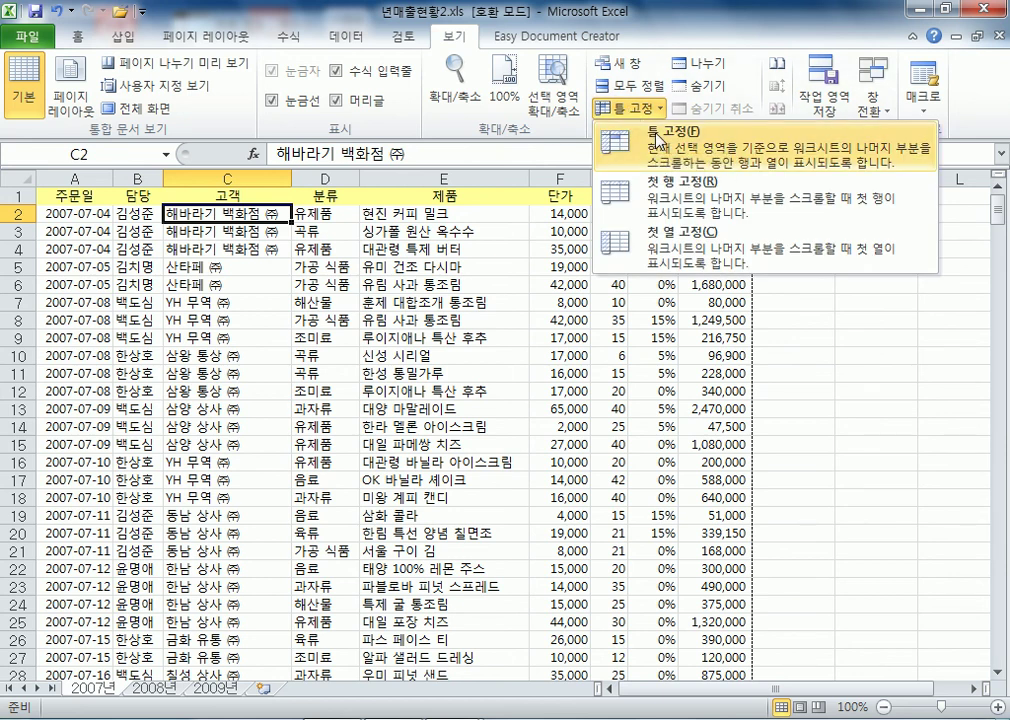
pyautogui.click(660, 138)
pyautogui.scroll(-19, 258, 418)
pyautogui.scroll(-20, 256, 424)
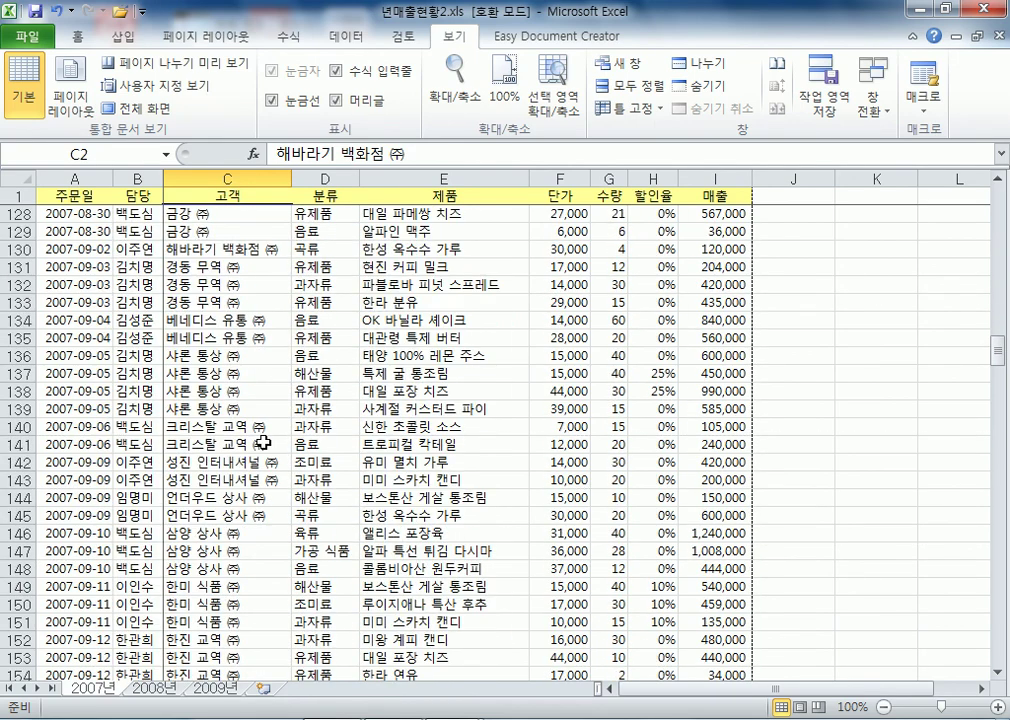
pyautogui.scroll(19, 263, 442)
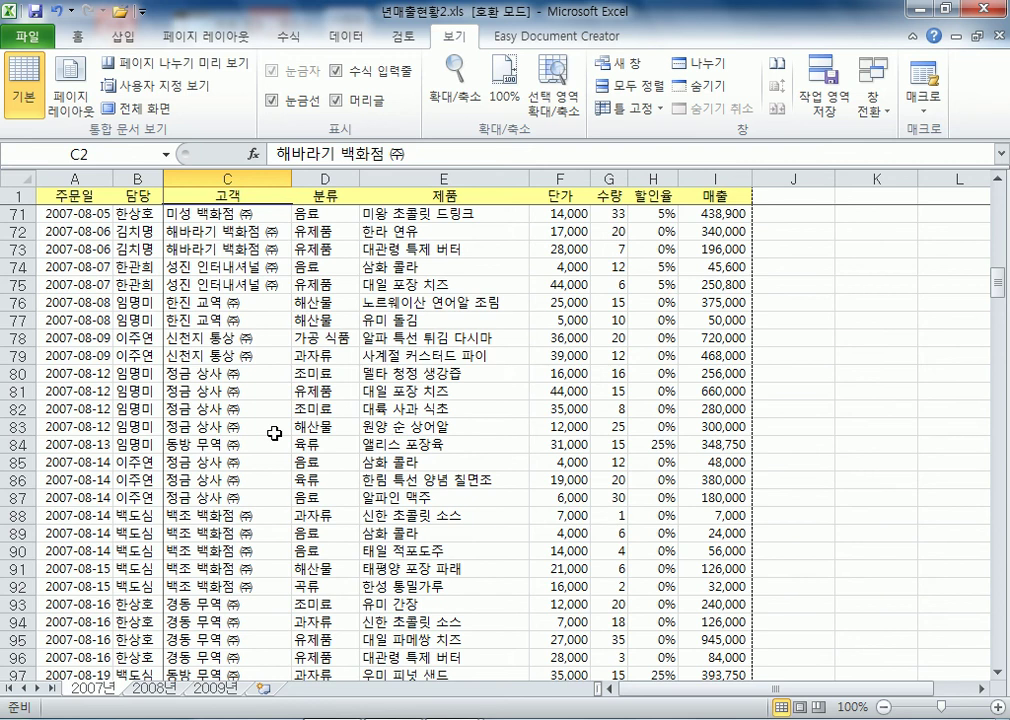
pyautogui.scroll(20, 274, 433)
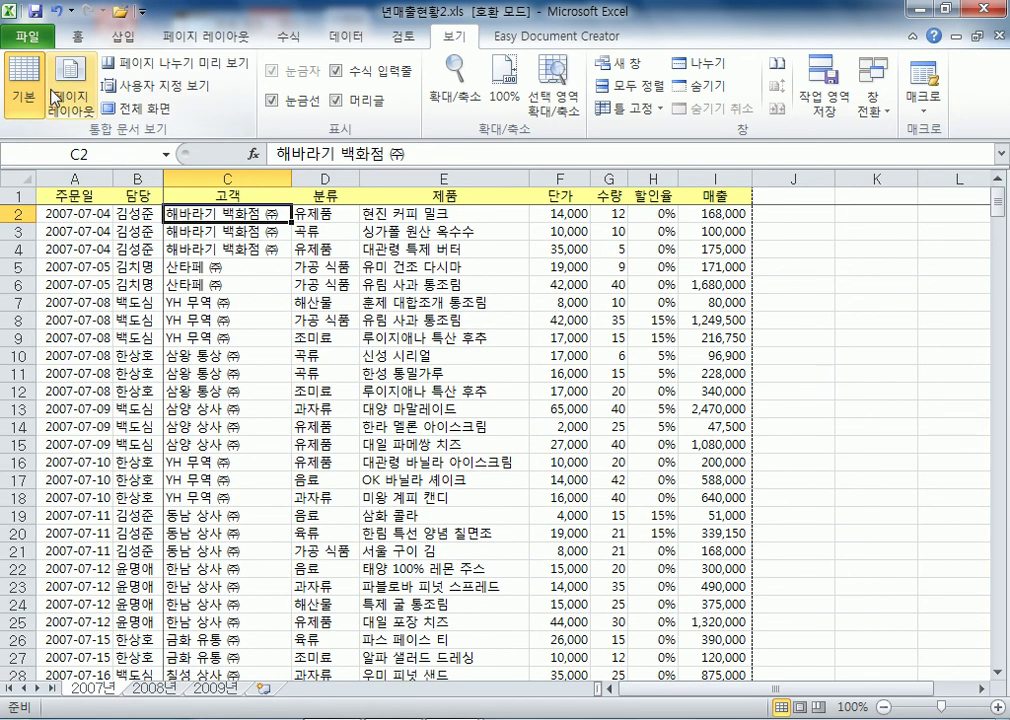
# Review the row set to repeat in the page setup's sheet settings, and close them without applying anything
pyautogui.click(210, 37)
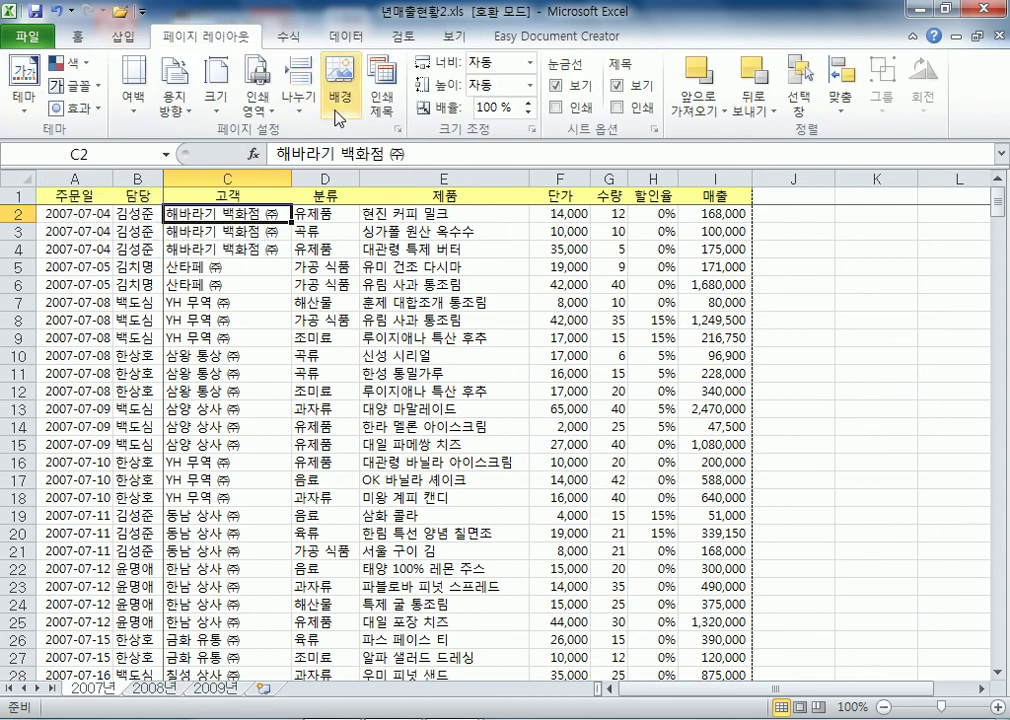
pyautogui.click(396, 131)
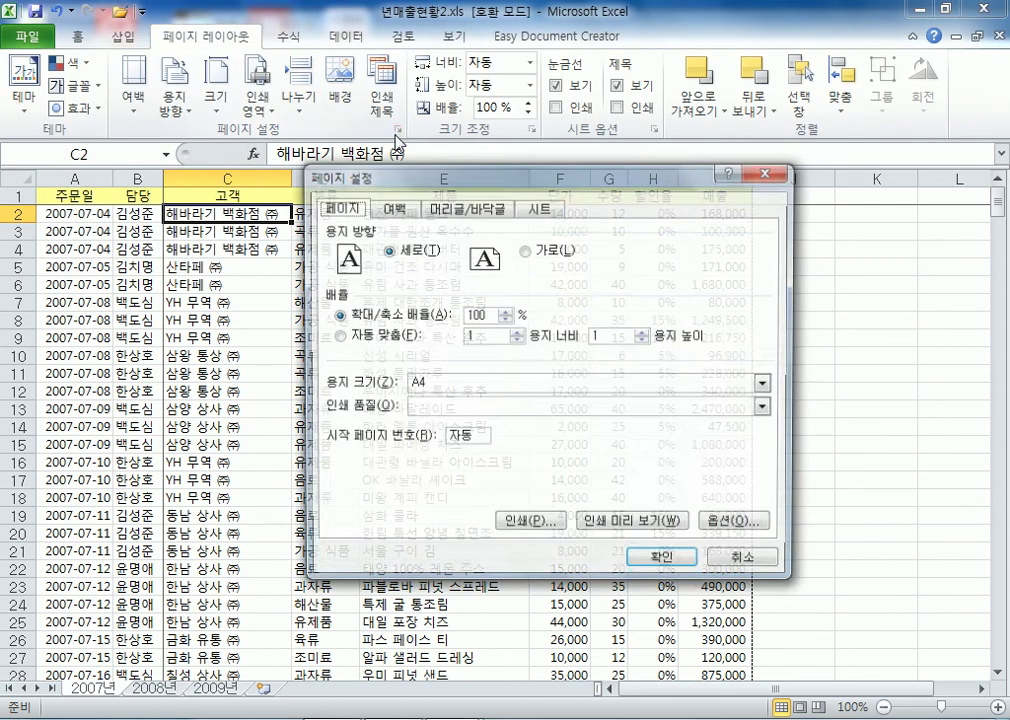
pyautogui.click(532, 207)
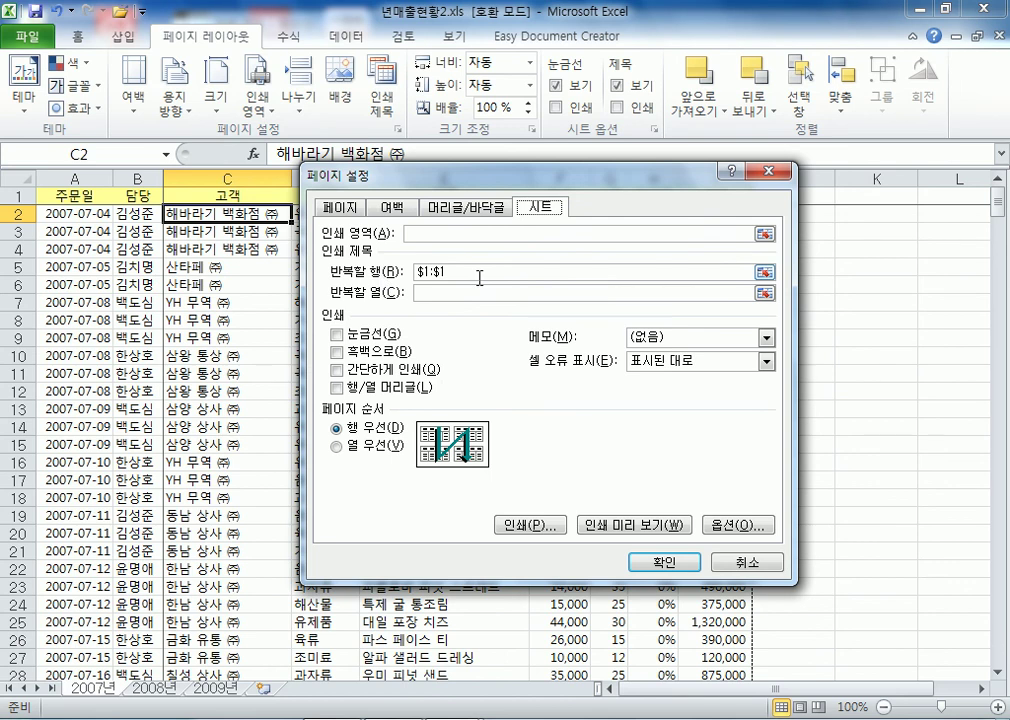
pyautogui.click(745, 562)
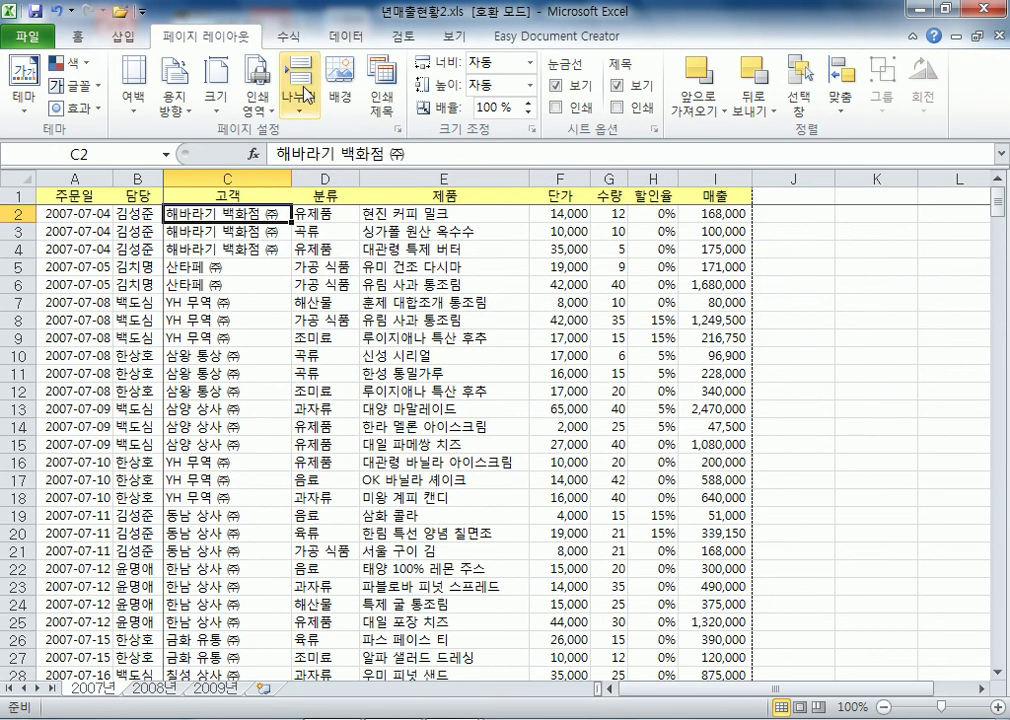
pyautogui.click(461, 36)
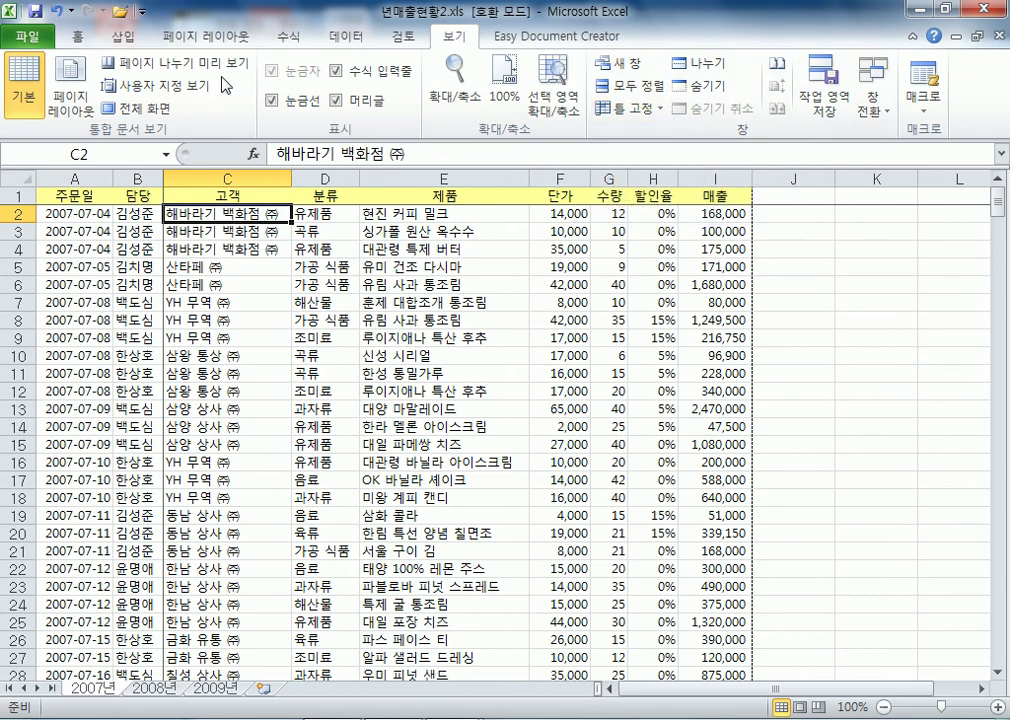
# Clear the rows to repeat in the page setup and pick row 1 again as the print title (Print_Titles)
pyautogui.click(212, 37)
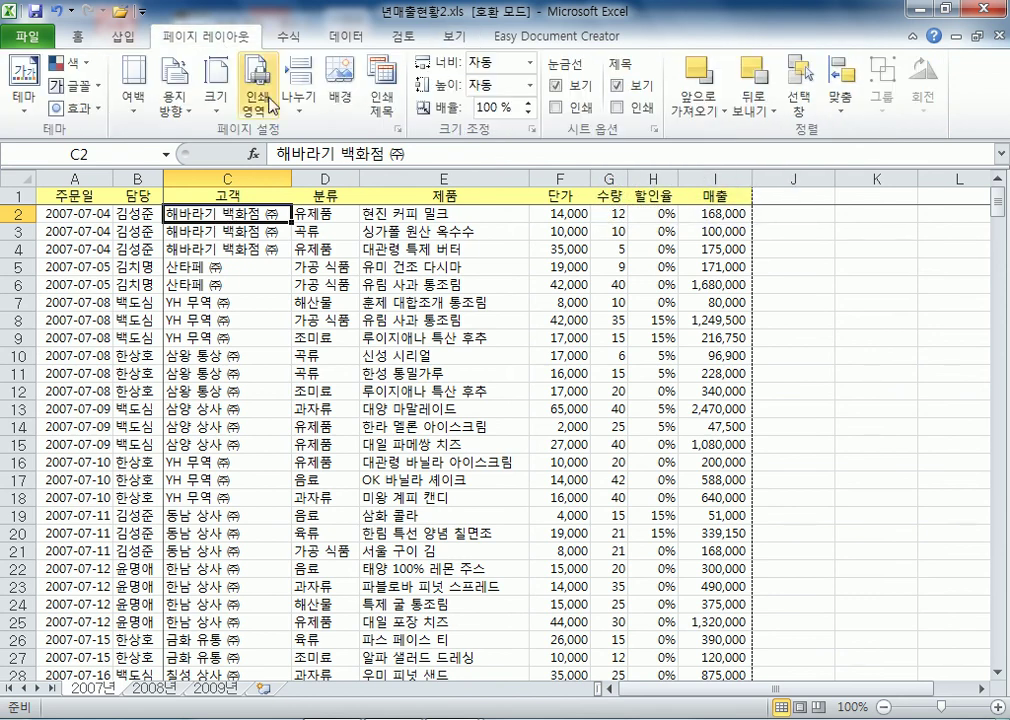
pyautogui.click(398, 131)
pyautogui.click(530, 207)
pyautogui.moveTo(458, 272); pyautogui.dragTo(404, 264)
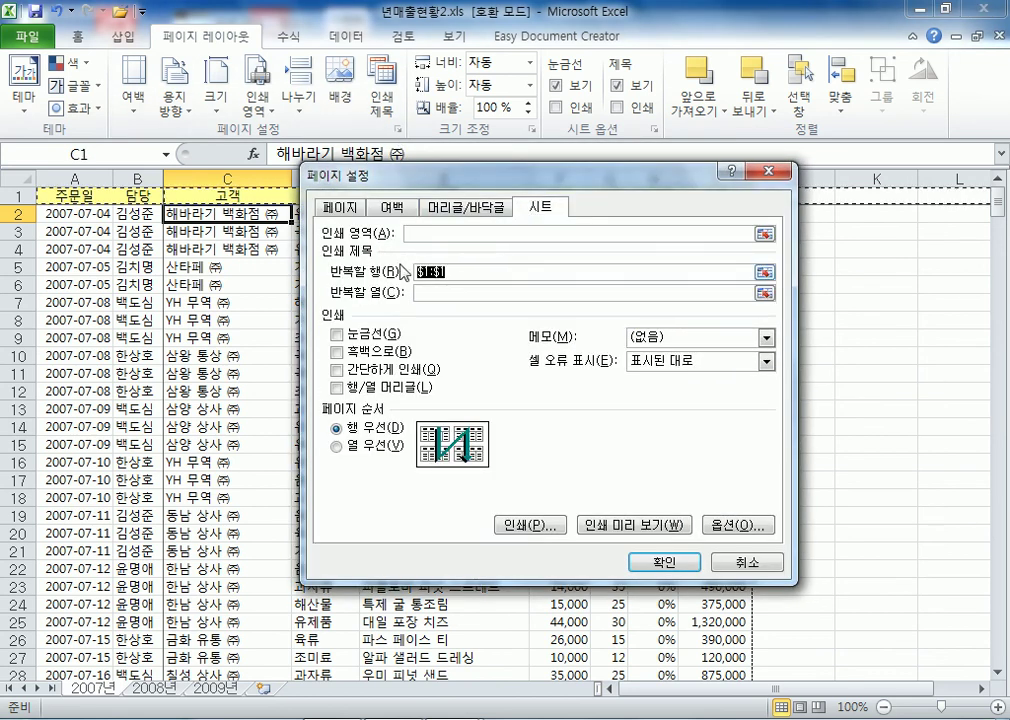
pyautogui.write('Print_Titles')
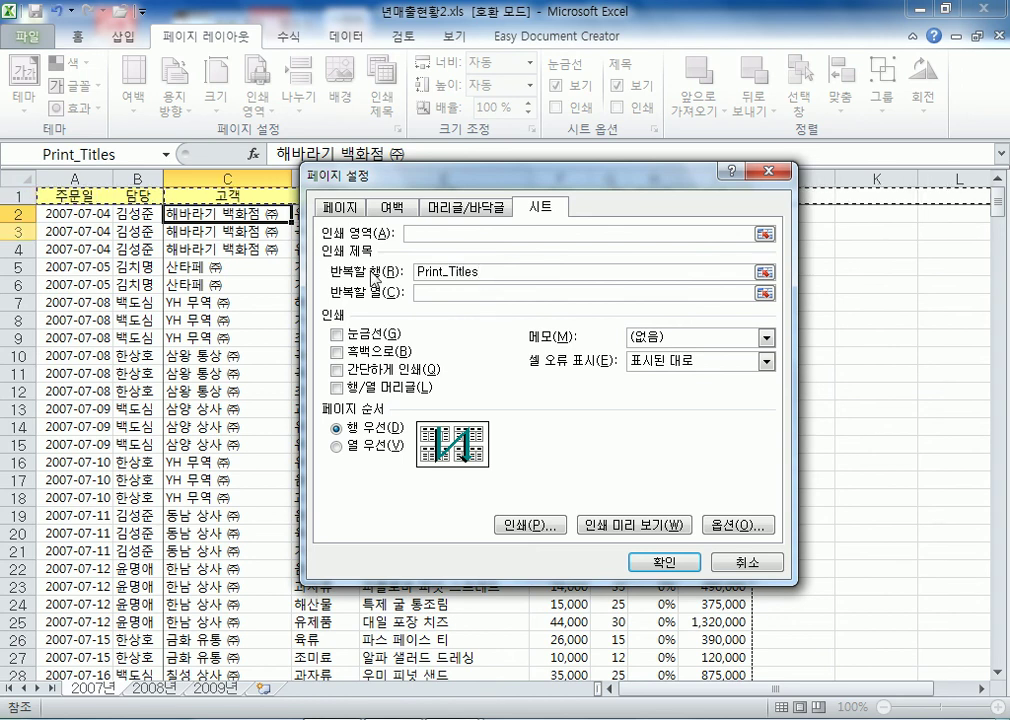
pyautogui.doubleClick(505, 273)
pyautogui.press('BackSpace')
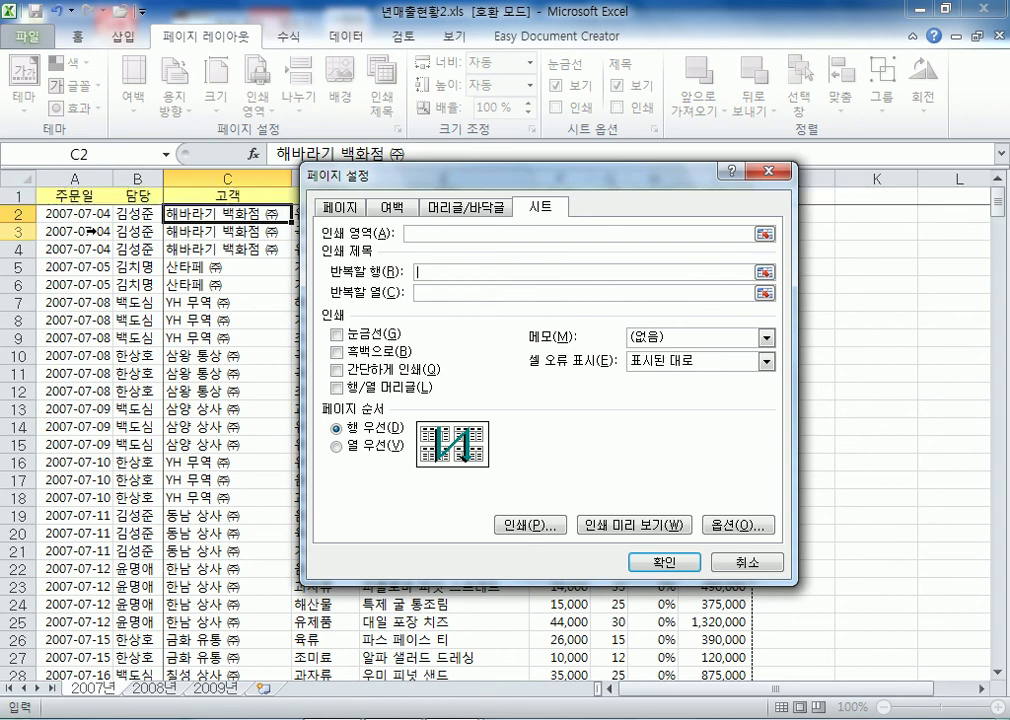
pyautogui.click(13, 195)
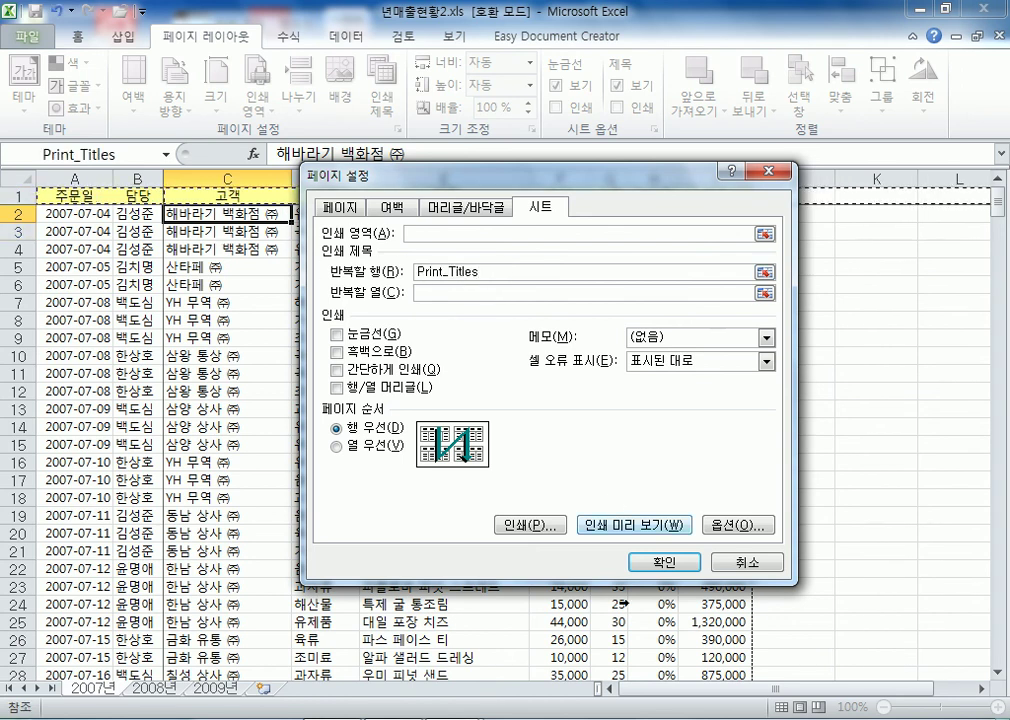
# Preview the printout from the page setup, check the repeated heading row on several pages, and return to the sheet
pyautogui.click(648, 521)
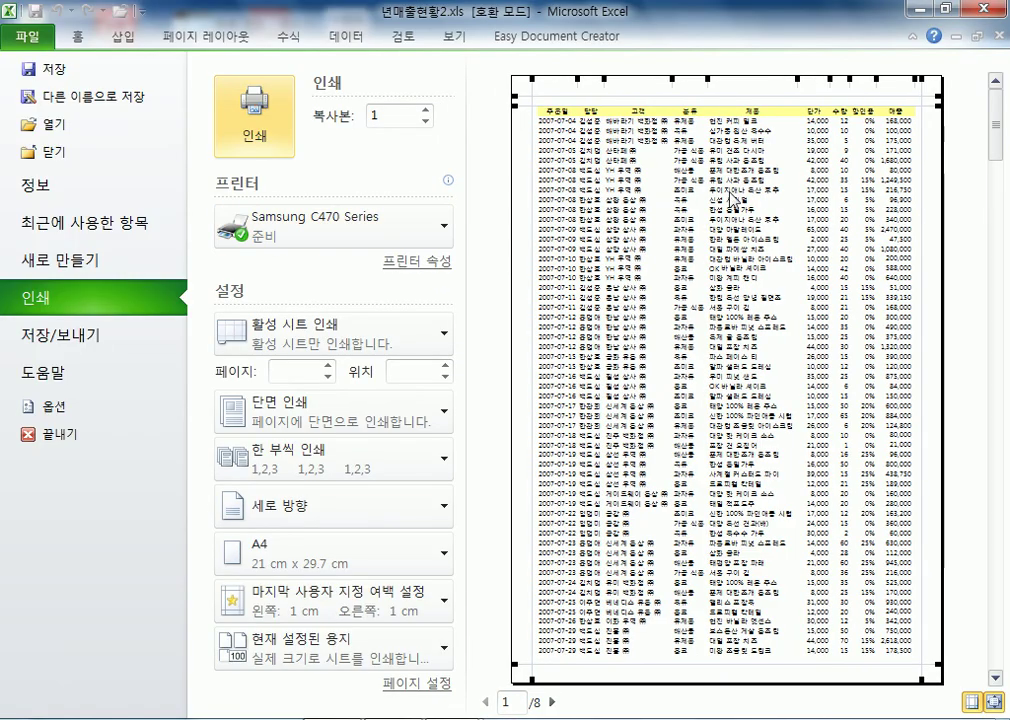
pyautogui.scroll(-3, 628, 155)
pyautogui.scroll(-2, 628, 155)
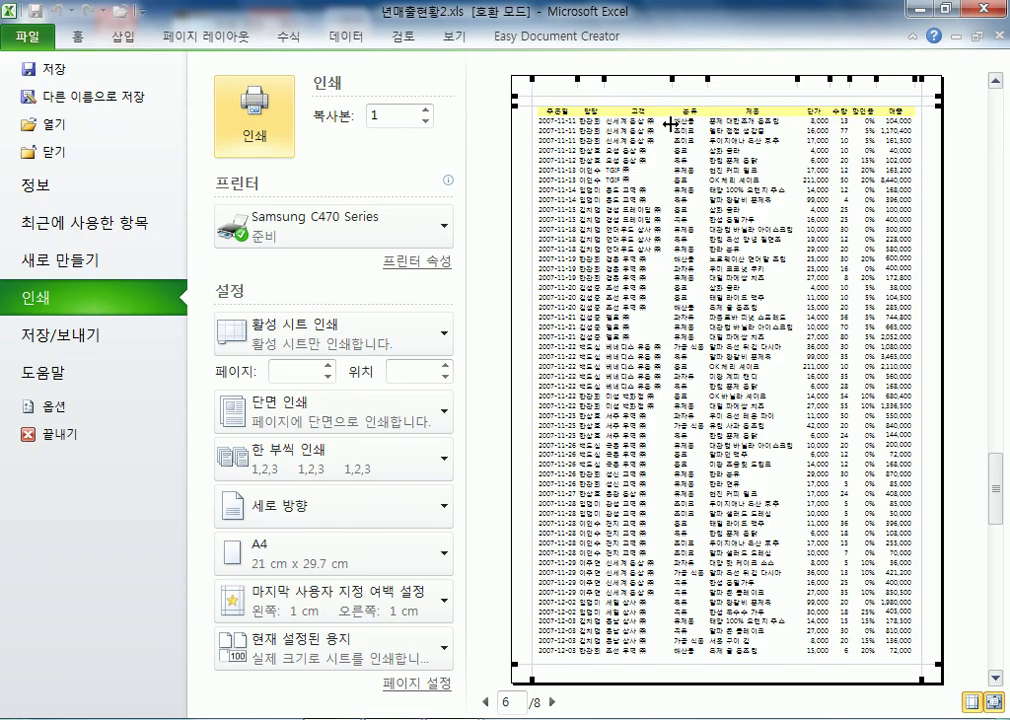
pyautogui.press('Escape')
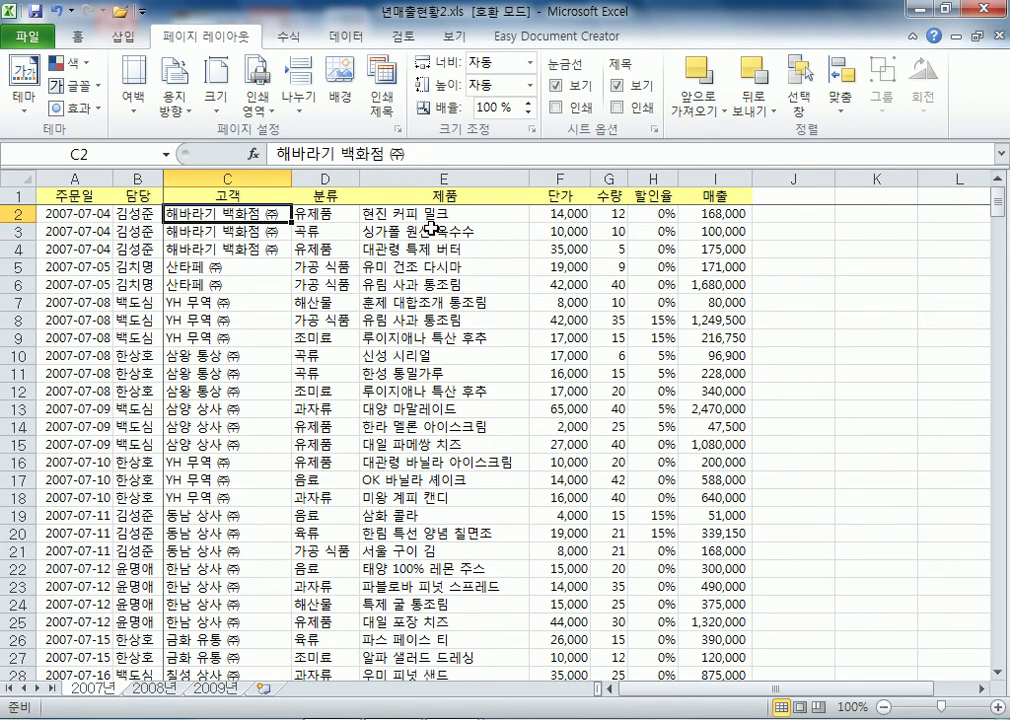
# Compare the frozen heading row in the scrolled sheet with the repeated heading row in the print preview pages
pyautogui.scroll(-9, 424, 270)
pyautogui.scroll(-15, 423, 294)
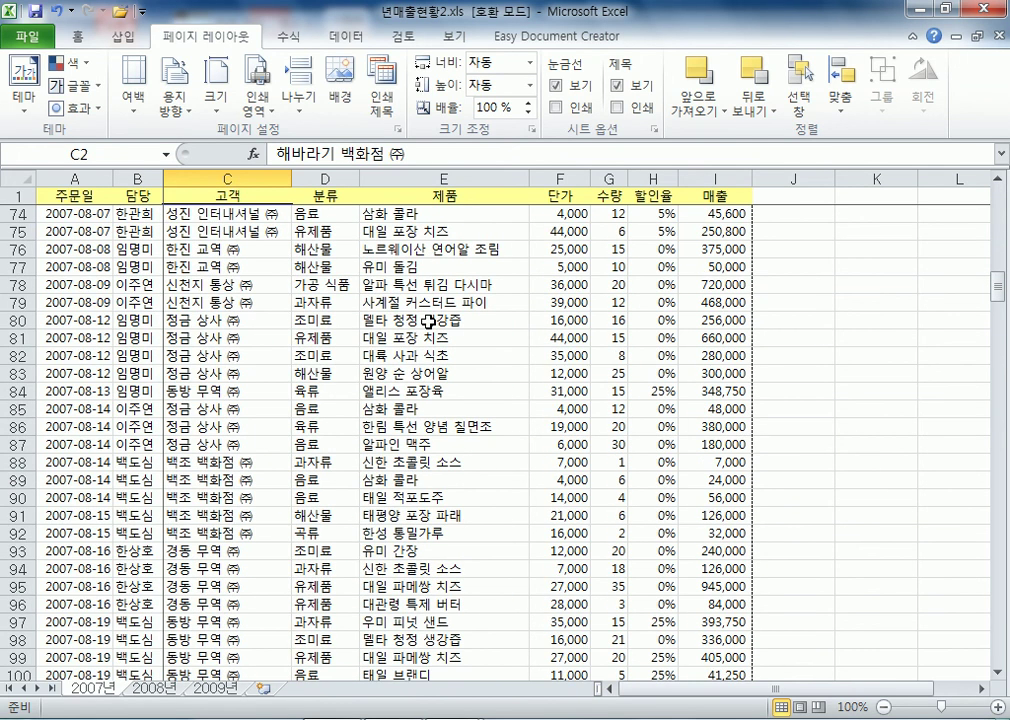
pyautogui.click(30, 38)
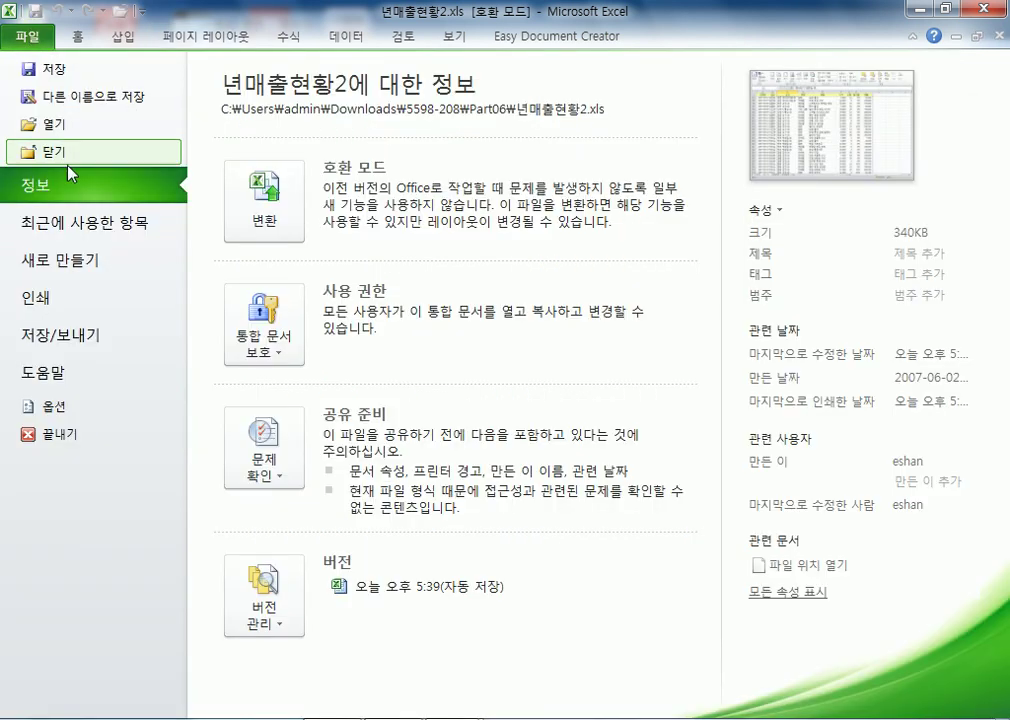
pyautogui.click(40, 297)
pyautogui.scroll(-2, 675, 383)
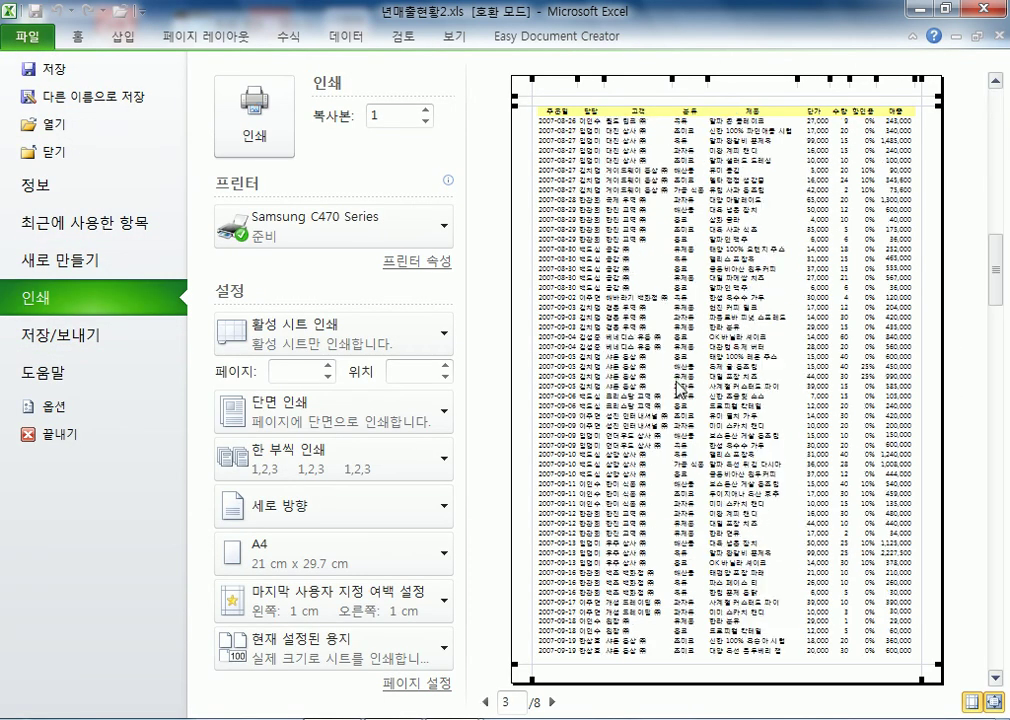
pyautogui.scroll(-1, 672, 388)
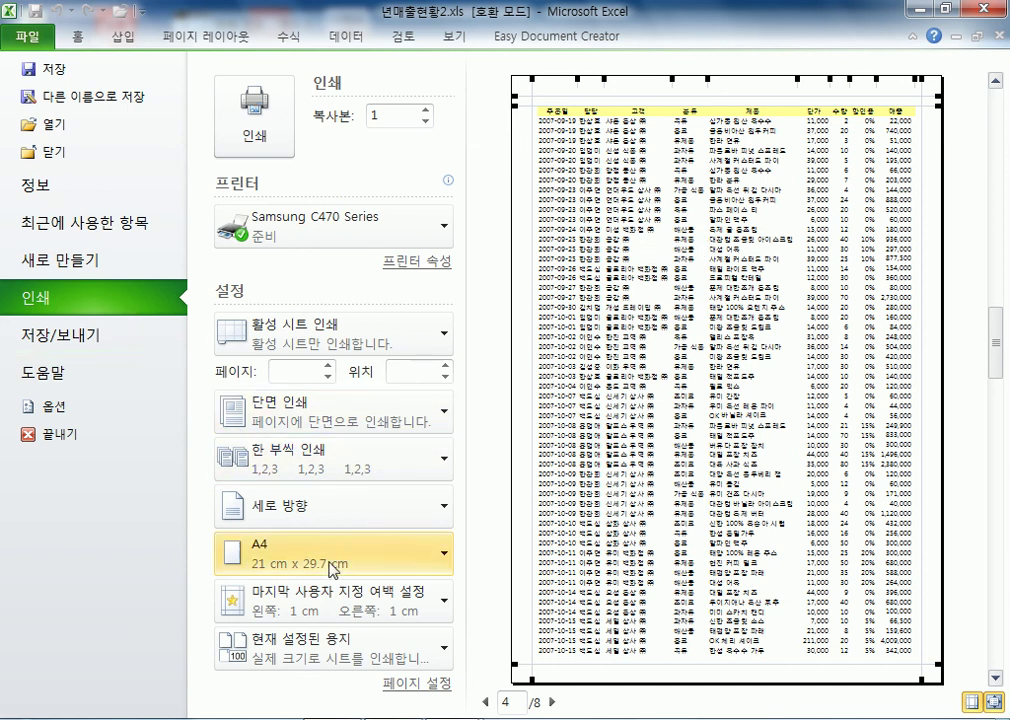
pyautogui.click(437, 686)
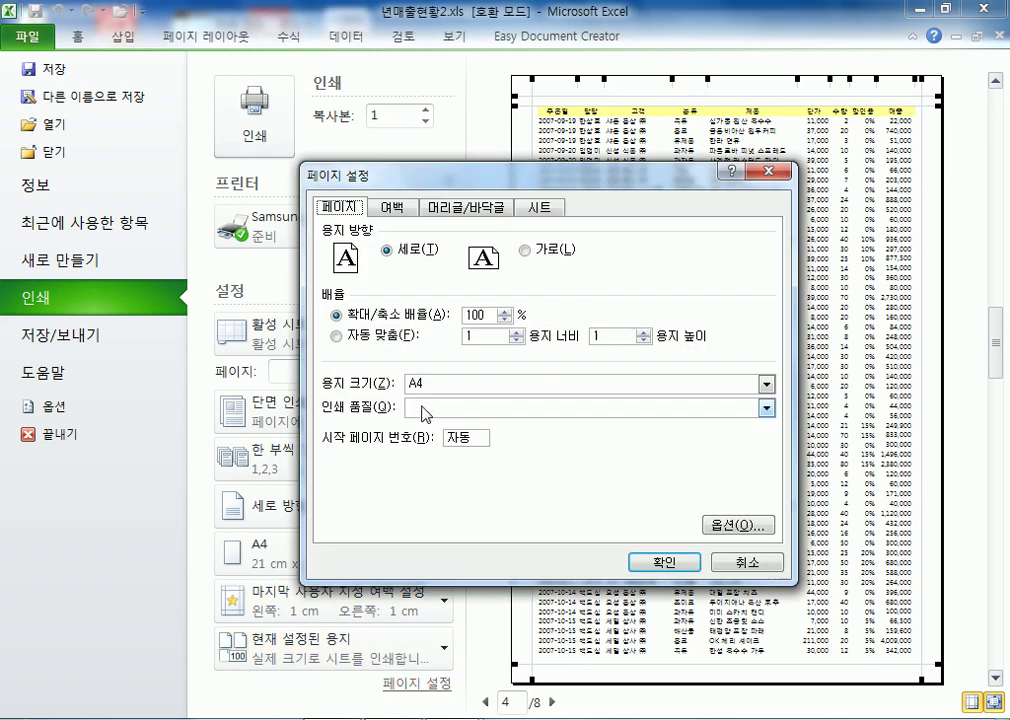
pyautogui.click(455, 218)
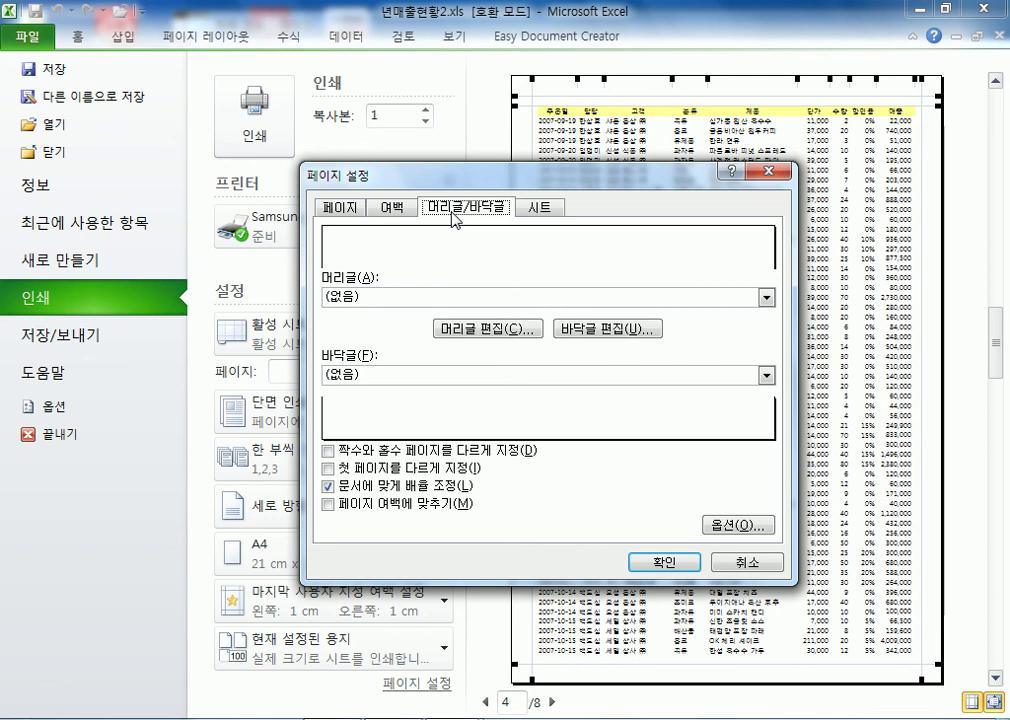
pyautogui.click(727, 562)
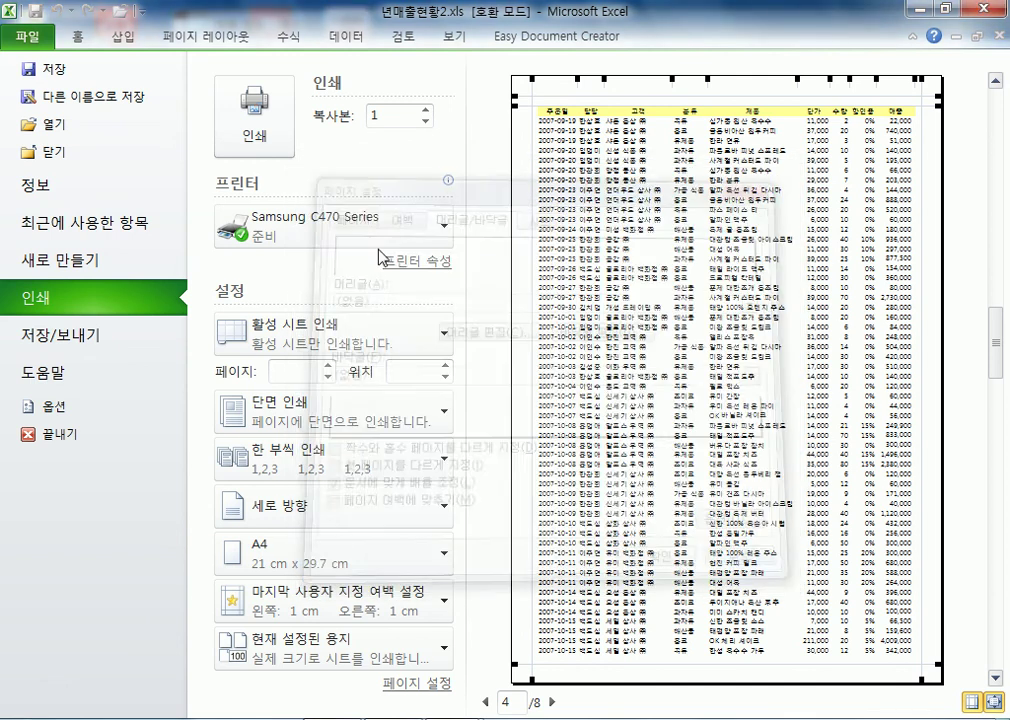
# Open the header and footer page settings, look into the three-section custom header editor, and leave it without entering anything
pyautogui.click(420, 685)
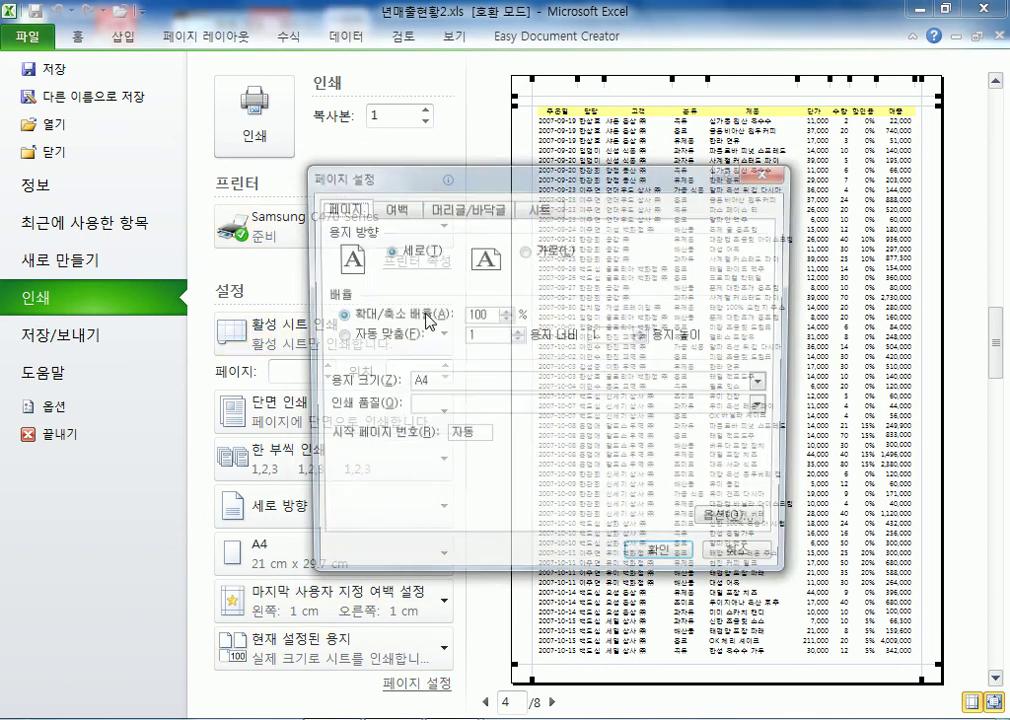
pyautogui.click(462, 208)
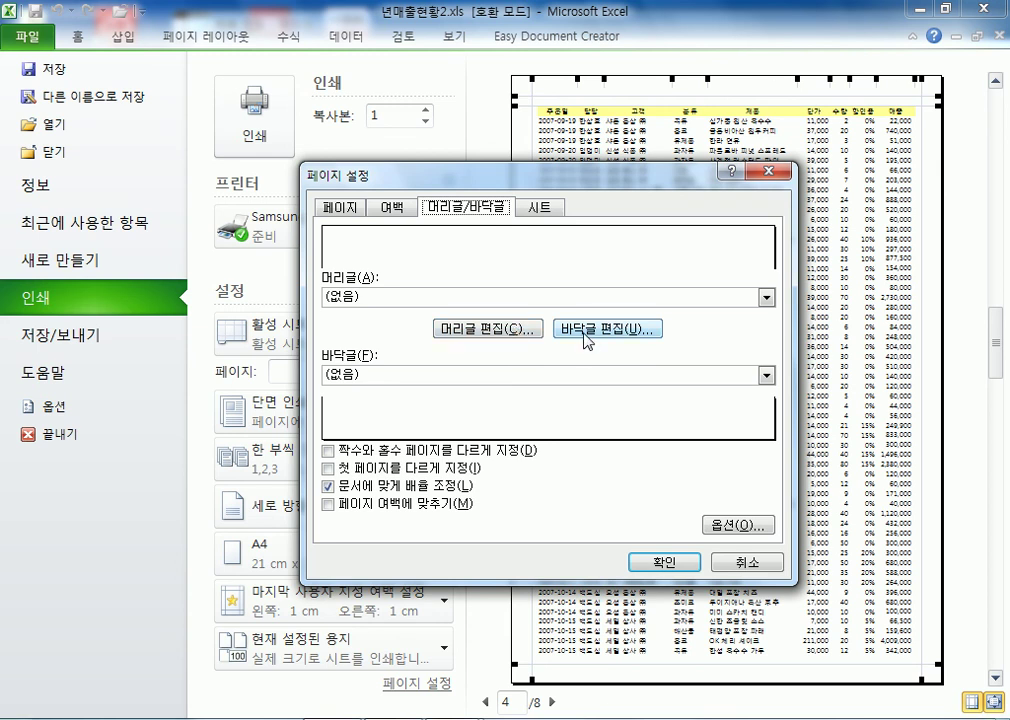
pyautogui.click(508, 330)
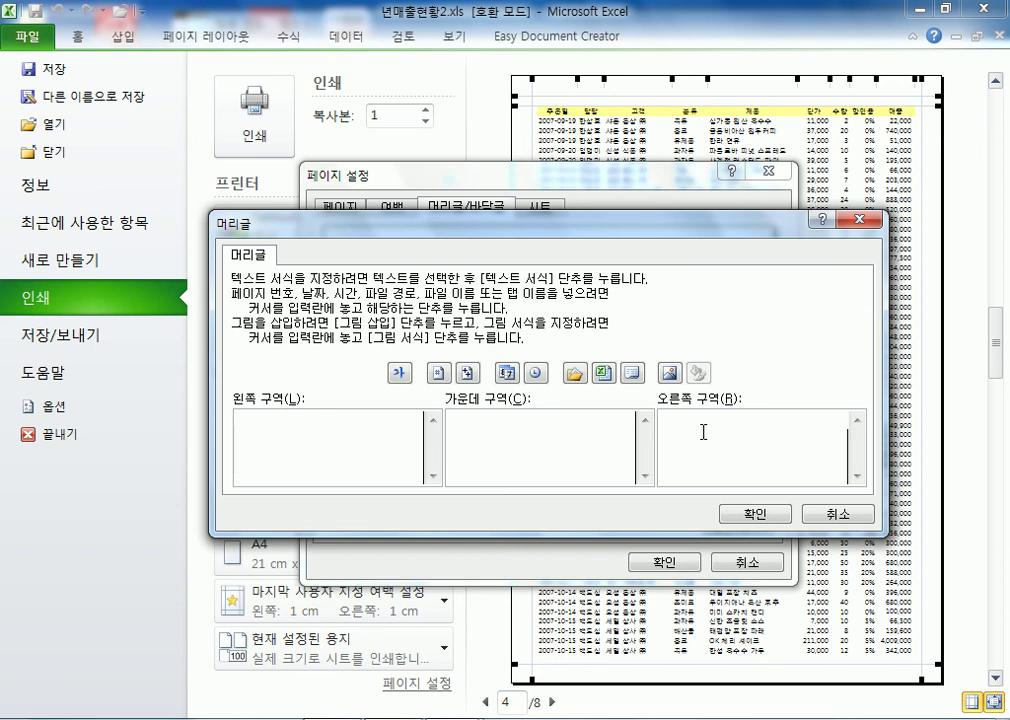
pyautogui.click(838, 514)
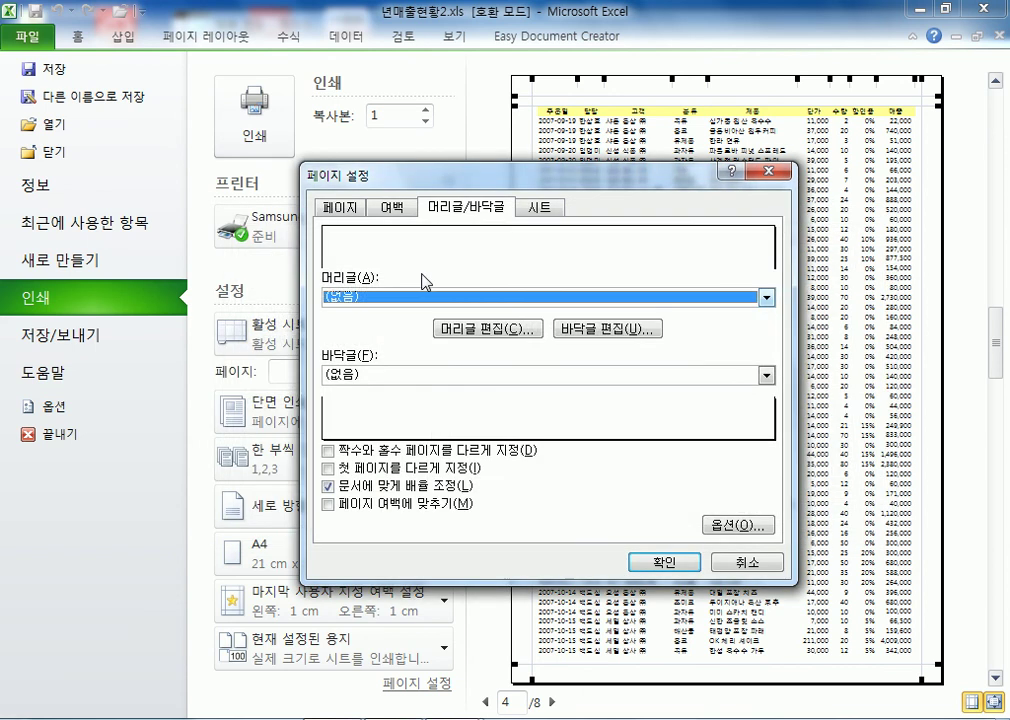
pyautogui.click(458, 209)
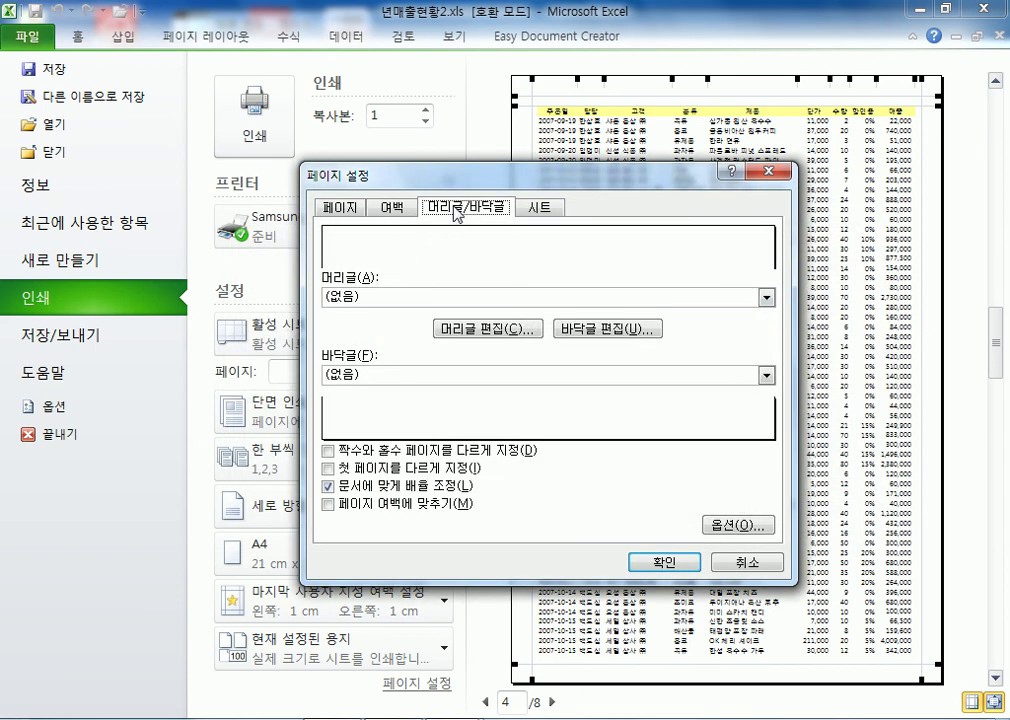
# Add a custom header with the page number, a slash and the total page count in its right section, and apply it
pyautogui.click(491, 337)
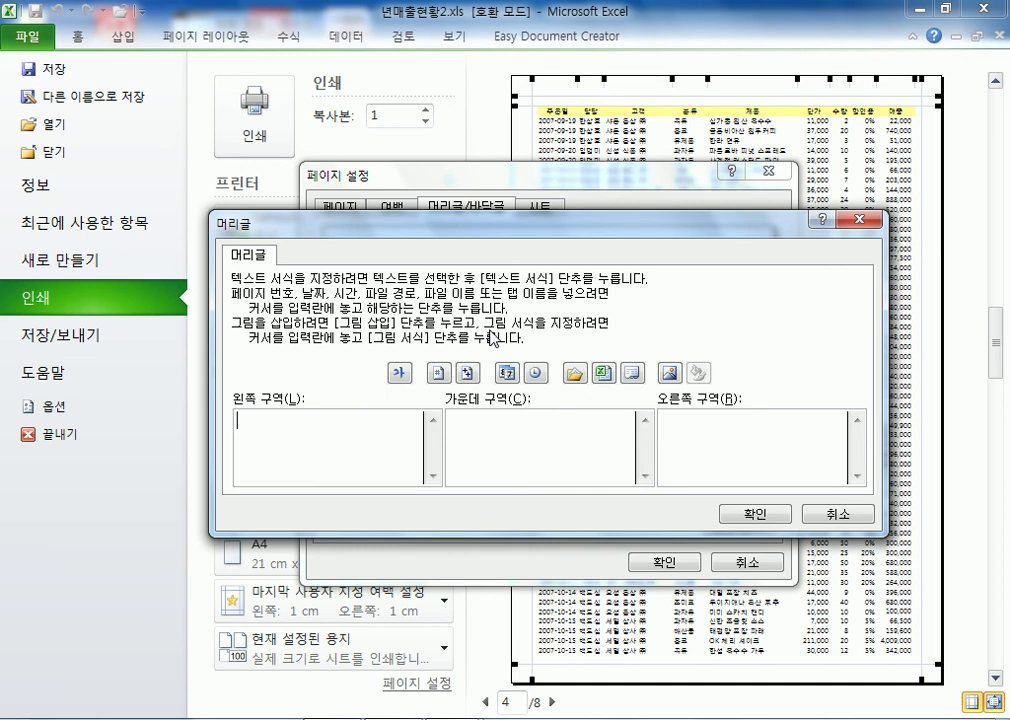
pyautogui.click(540, 455)
pyautogui.click(743, 454)
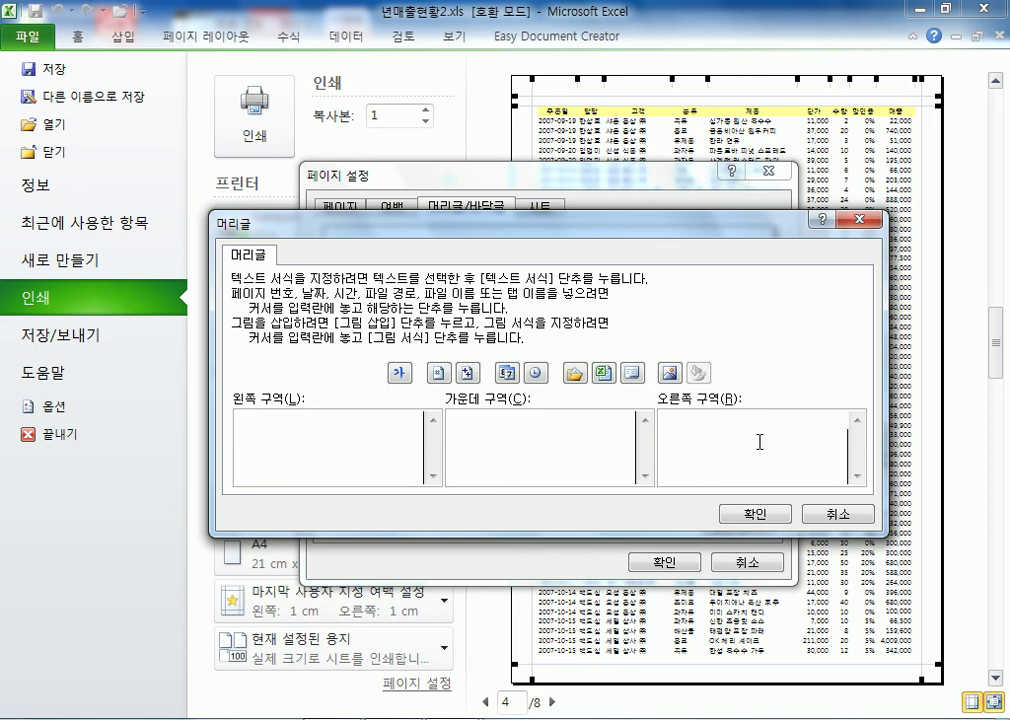
pyautogui.click(436, 375)
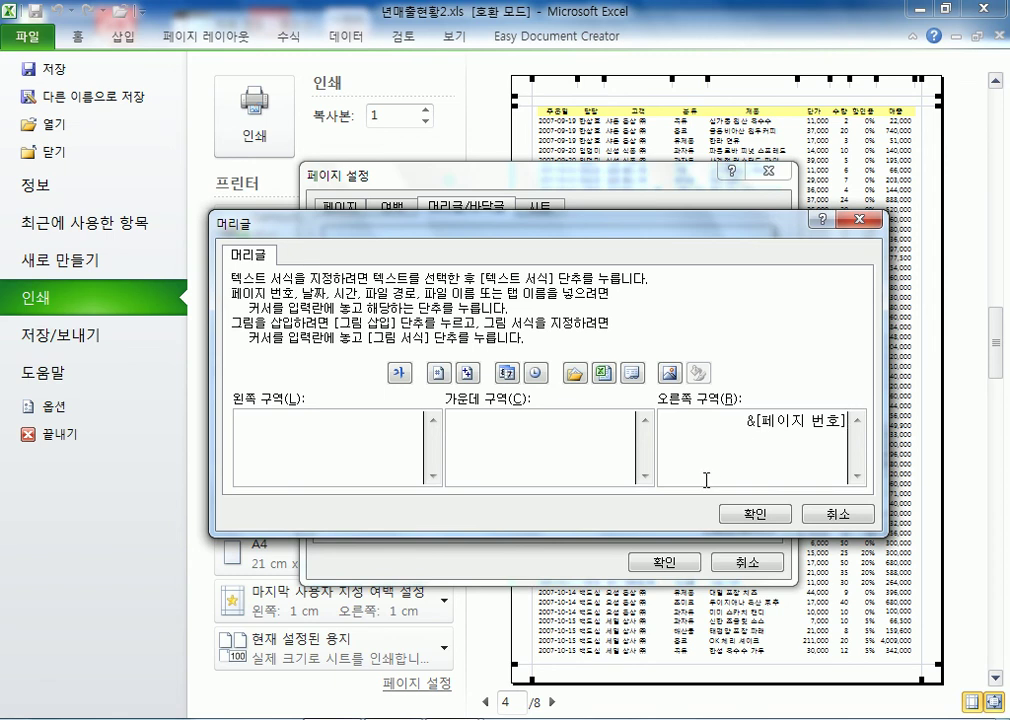
pyautogui.write('/')
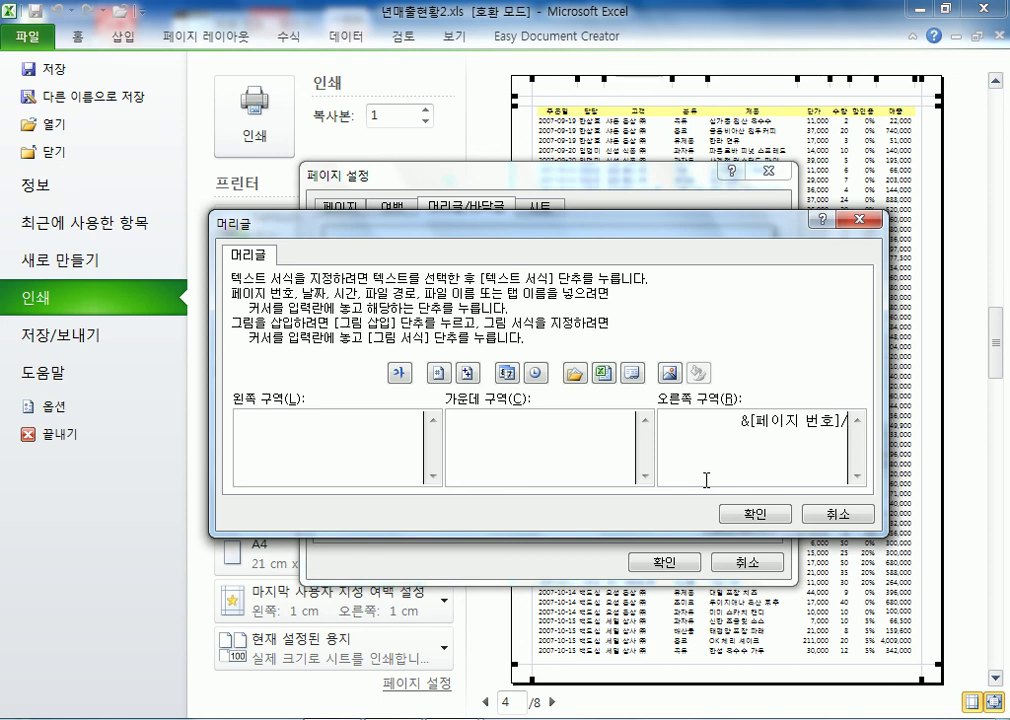
pyautogui.click(467, 373)
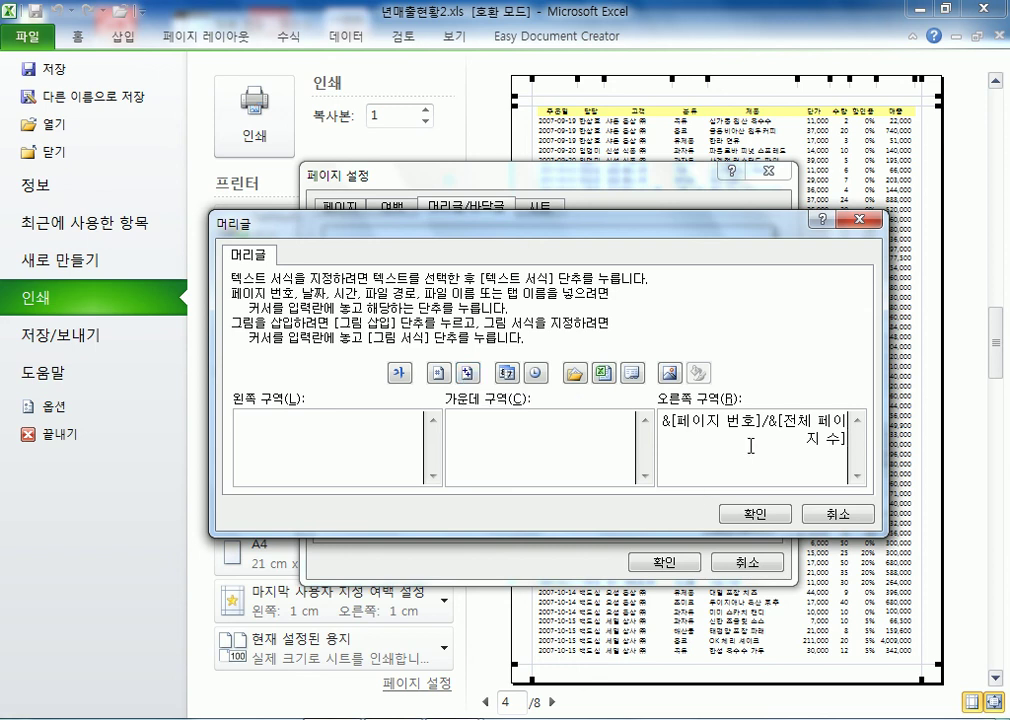
pyautogui.moveTo(707, 420); pyautogui.dragTo(726, 420)
pyautogui.click(757, 514)
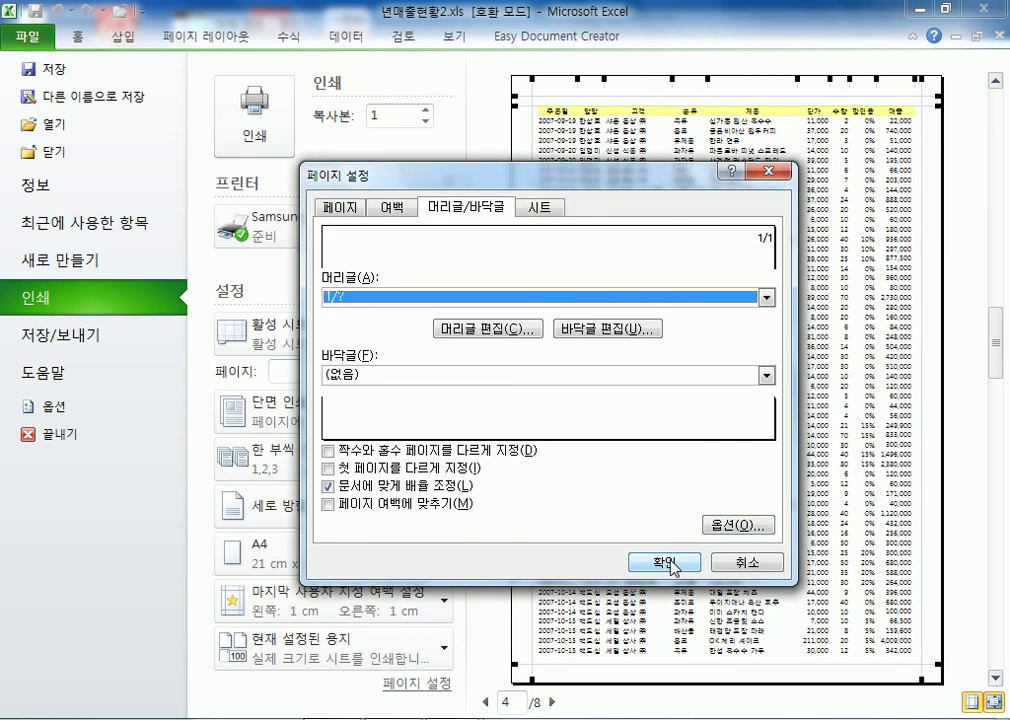
pyautogui.click(670, 565)
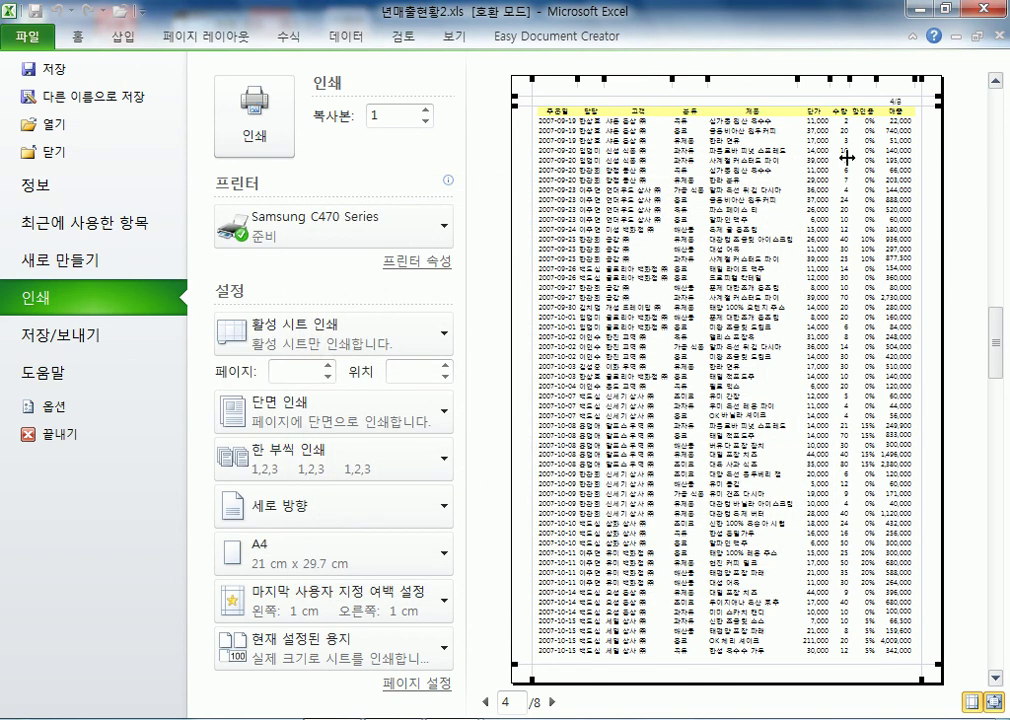
# Check the header's page numbering up close in the print preview from page 1 to page 8, and return to the sheet
pyautogui.click(753, 466)
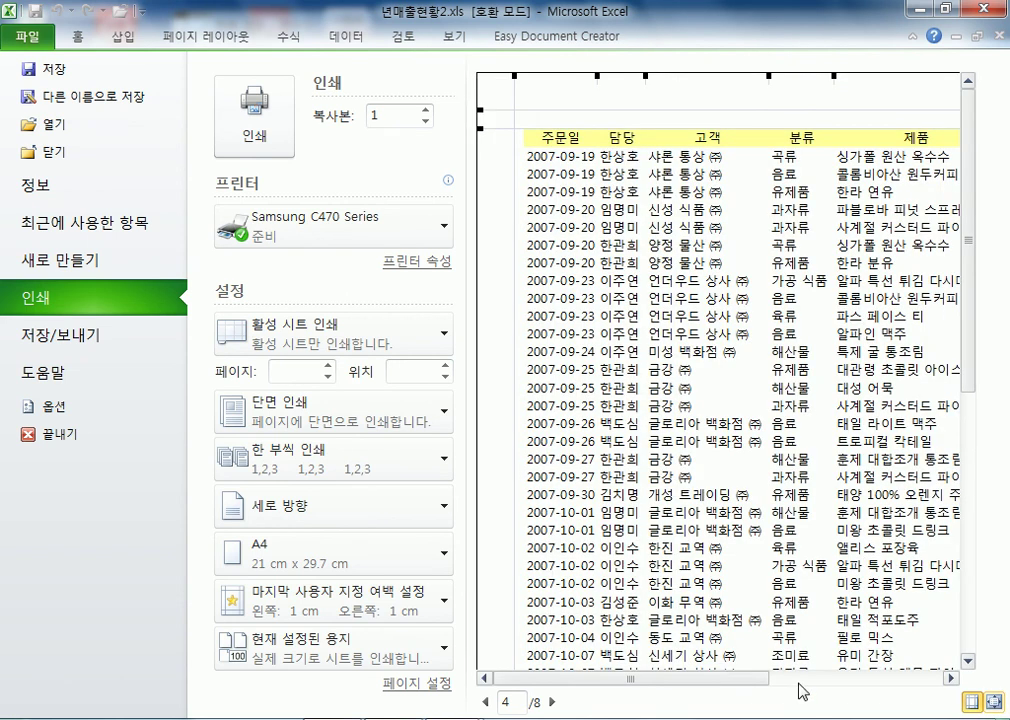
pyautogui.moveTo(753, 685); pyautogui.dragTo(974, 694)
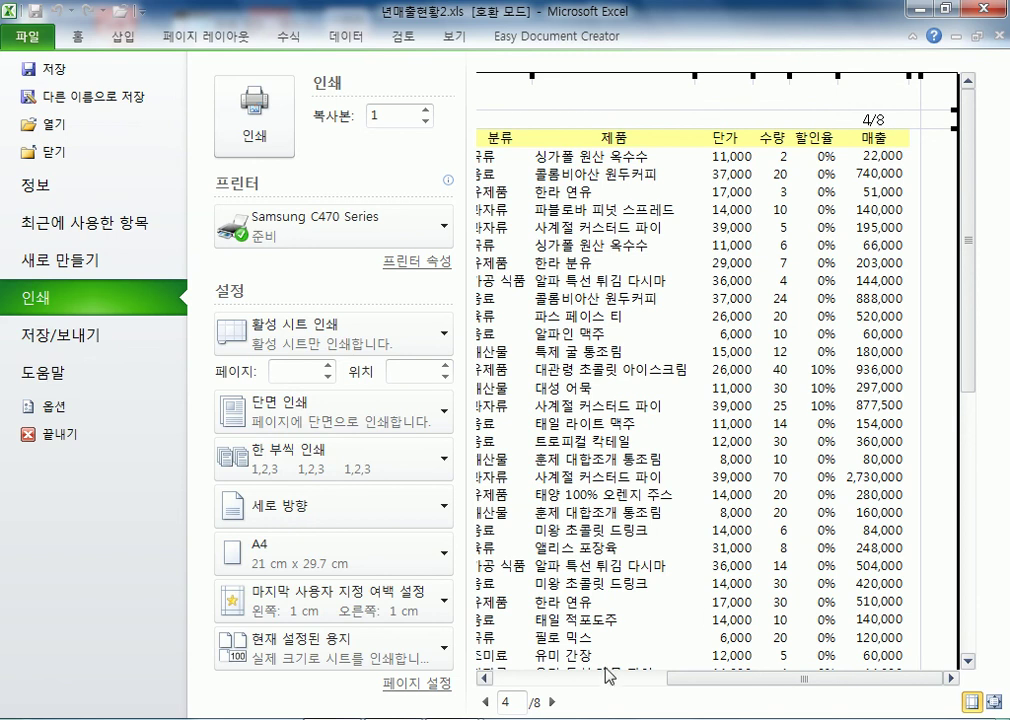
pyautogui.click(486, 702)
pyautogui.click(486, 702)
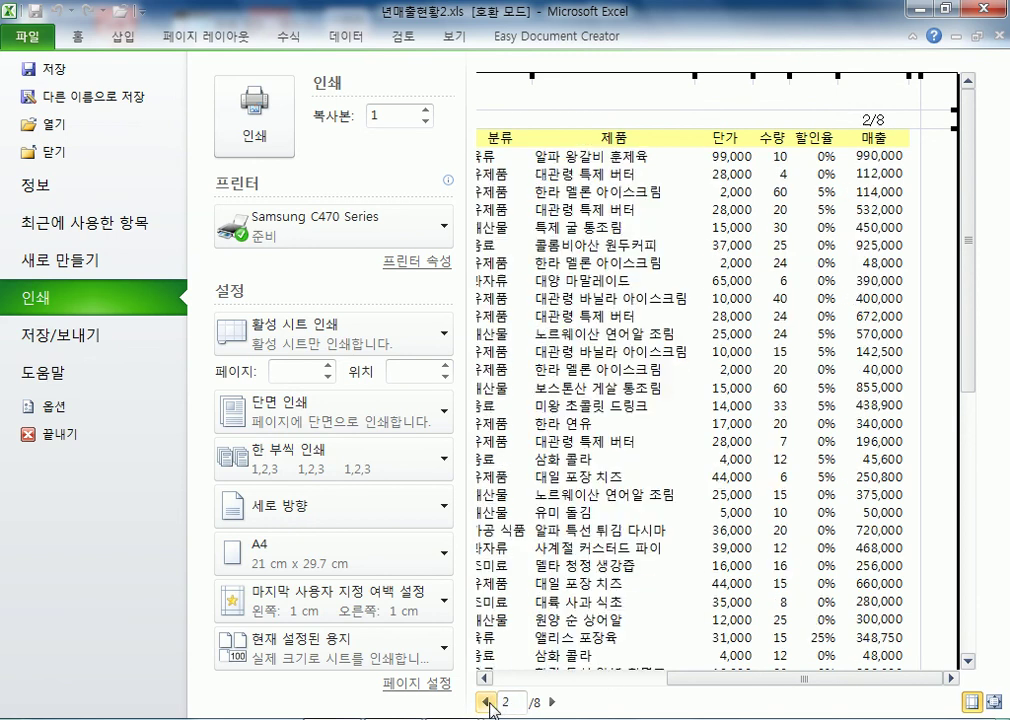
pyautogui.click(486, 702)
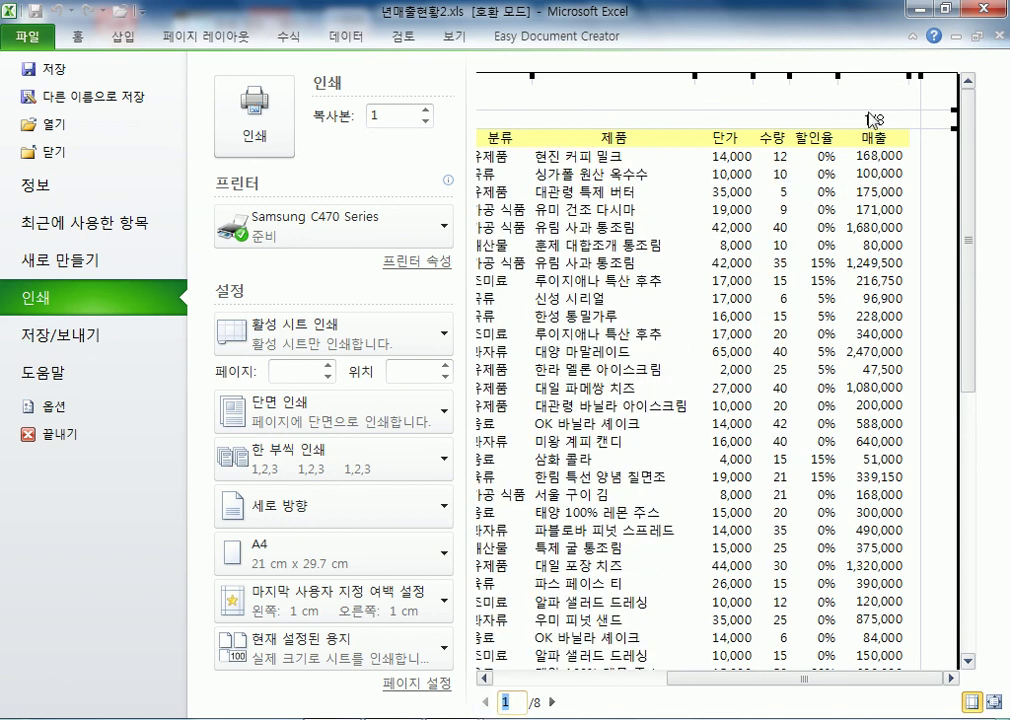
pyautogui.click(553, 702)
pyautogui.click(553, 702)
pyautogui.click(553, 702)
pyautogui.click(553, 702)
pyautogui.click(553, 702)
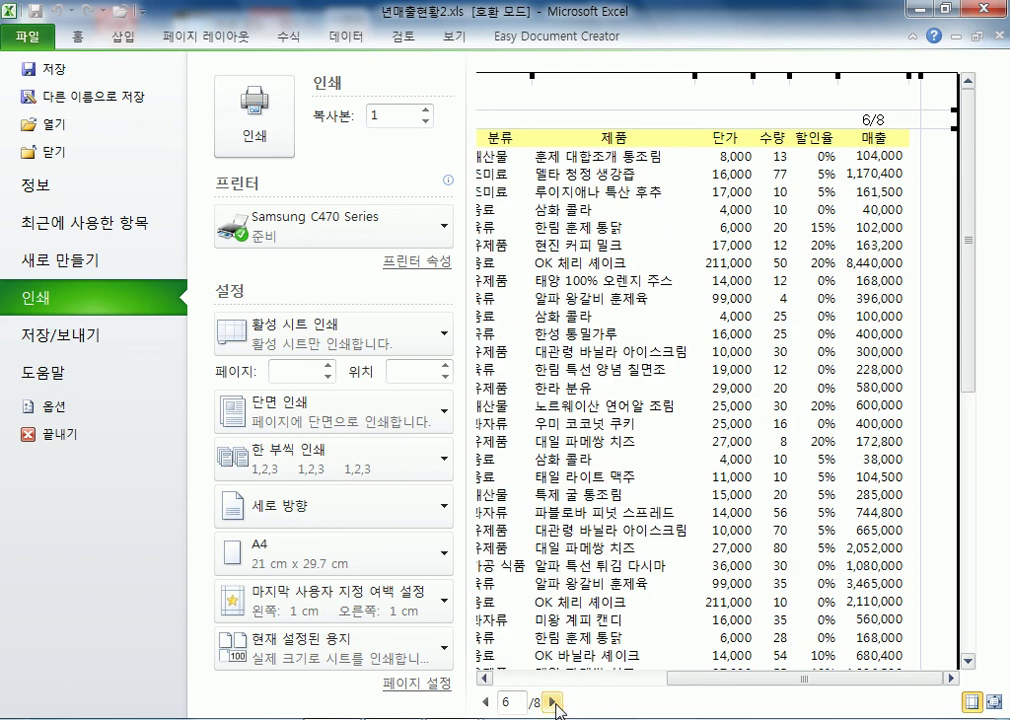
pyautogui.click(553, 702)
pyautogui.click(553, 702)
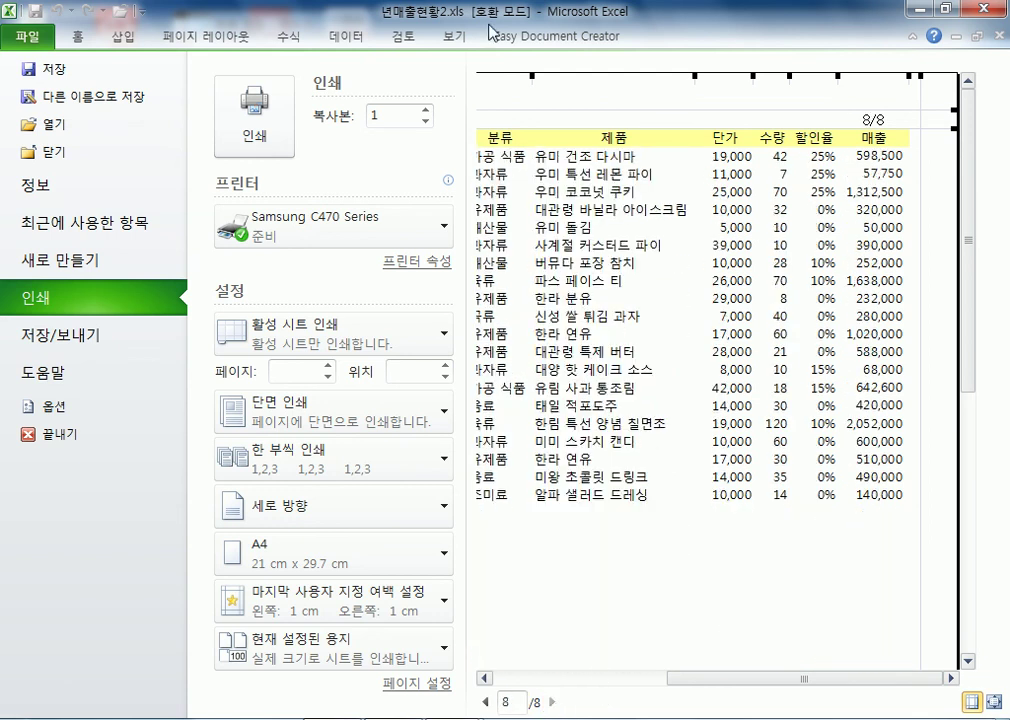
pyautogui.click(81, 45)
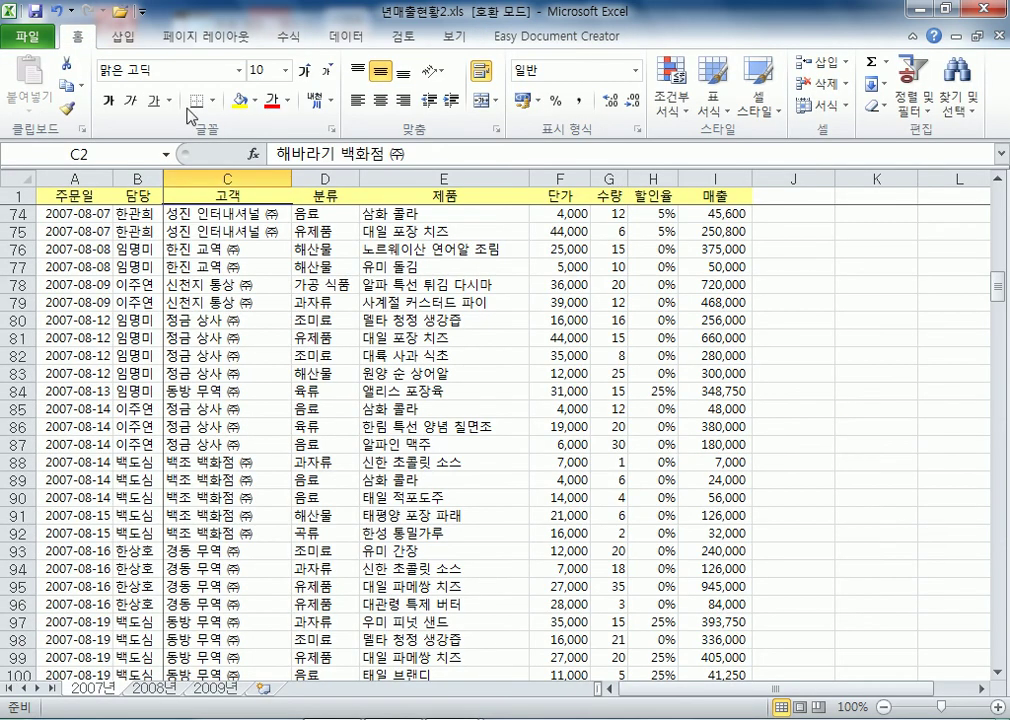
# Save 년매출현황2.xls in its existing Excel 97-2003 format
pyautogui.click(35, 12)
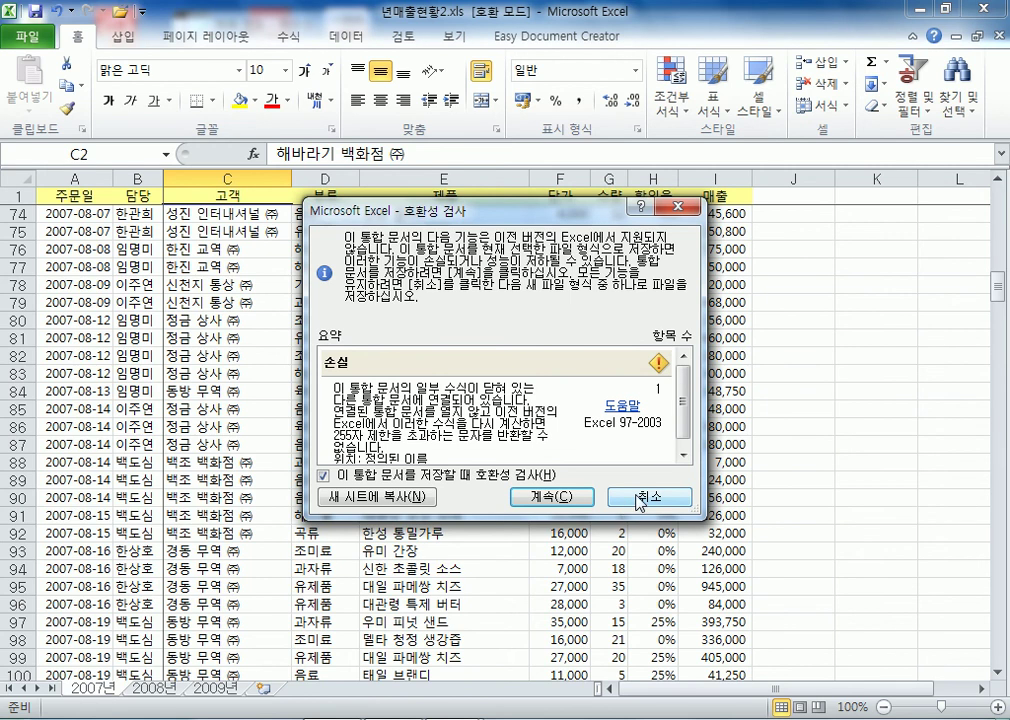
pyautogui.click(551, 496)
pyautogui.click(35, 12)
pyautogui.click(656, 562)
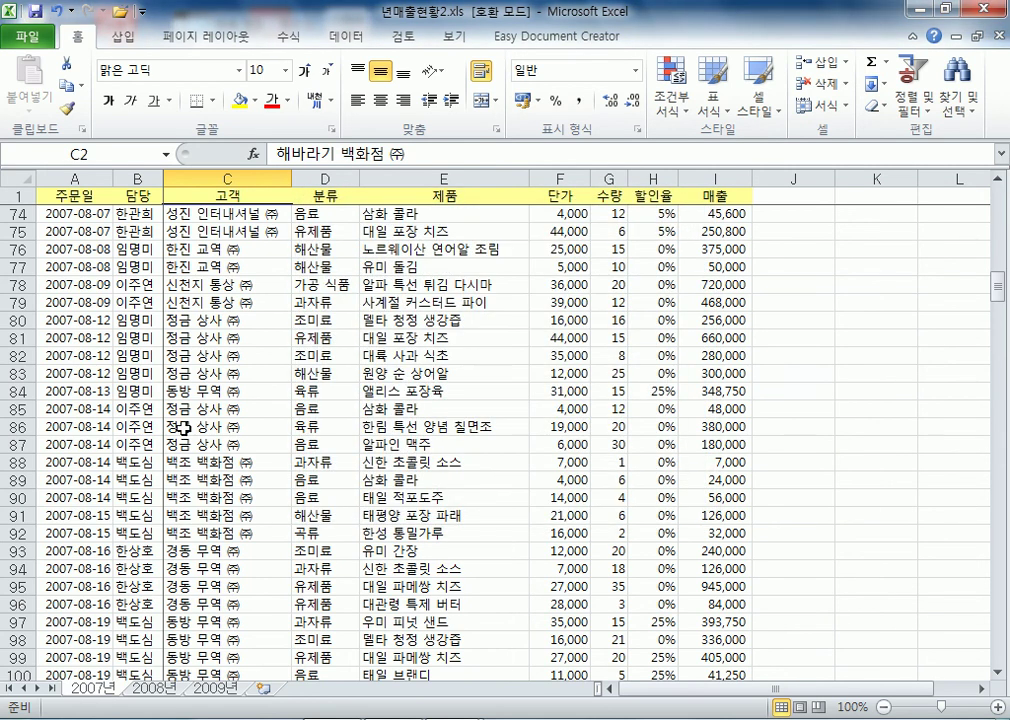
pyautogui.click(188, 426)
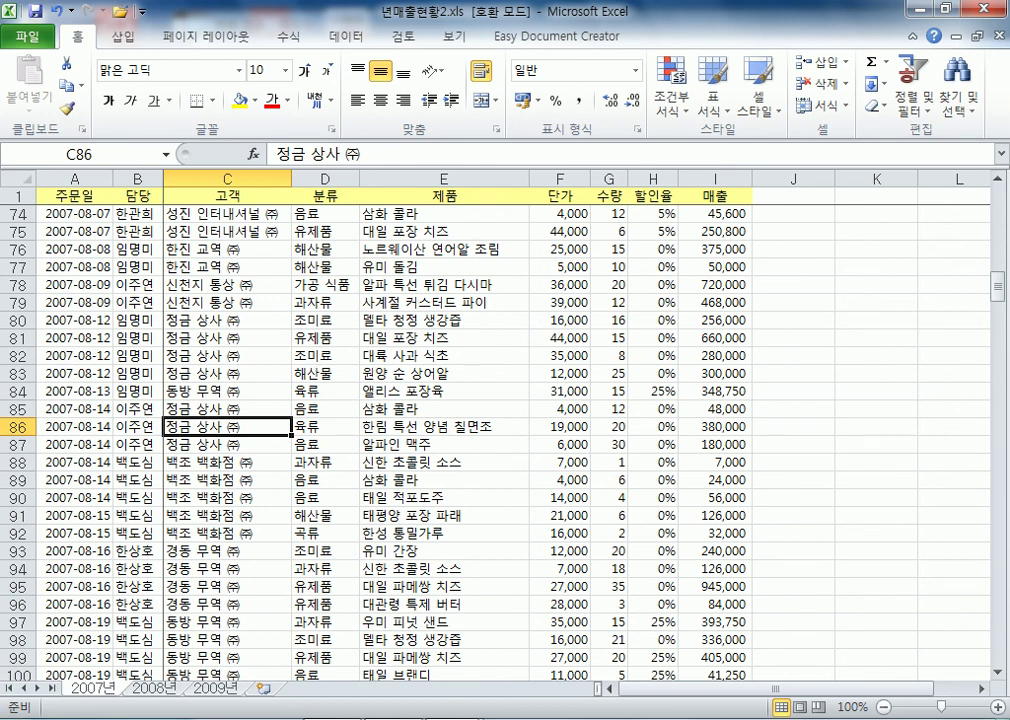
pyautogui.moveTo(393, 719)
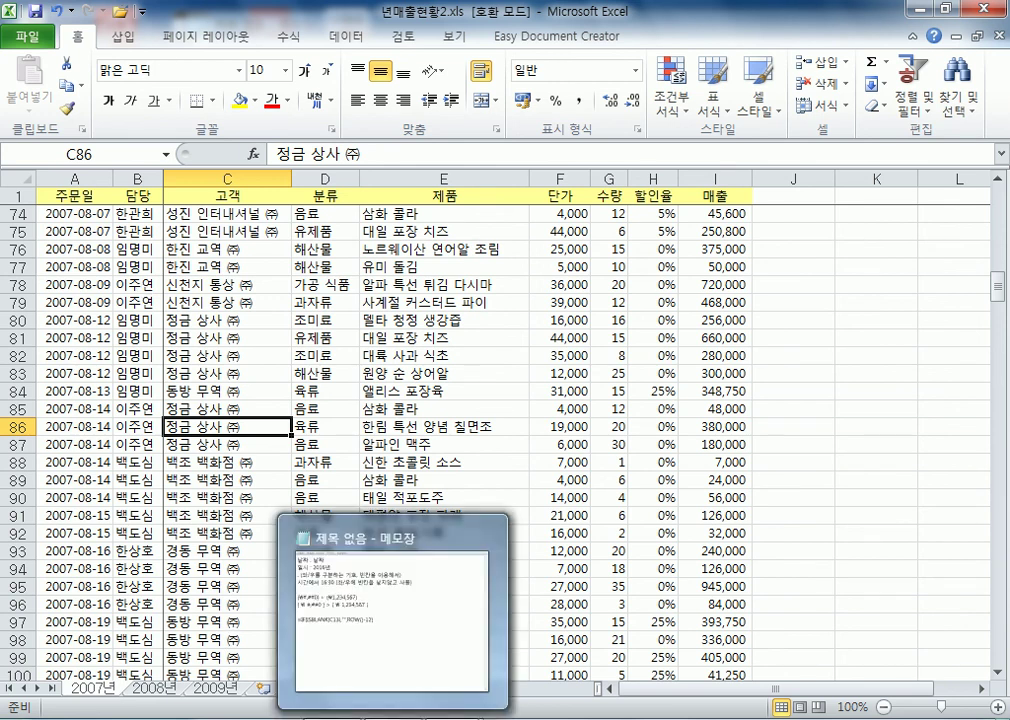
pyautogui.click(444, 445)
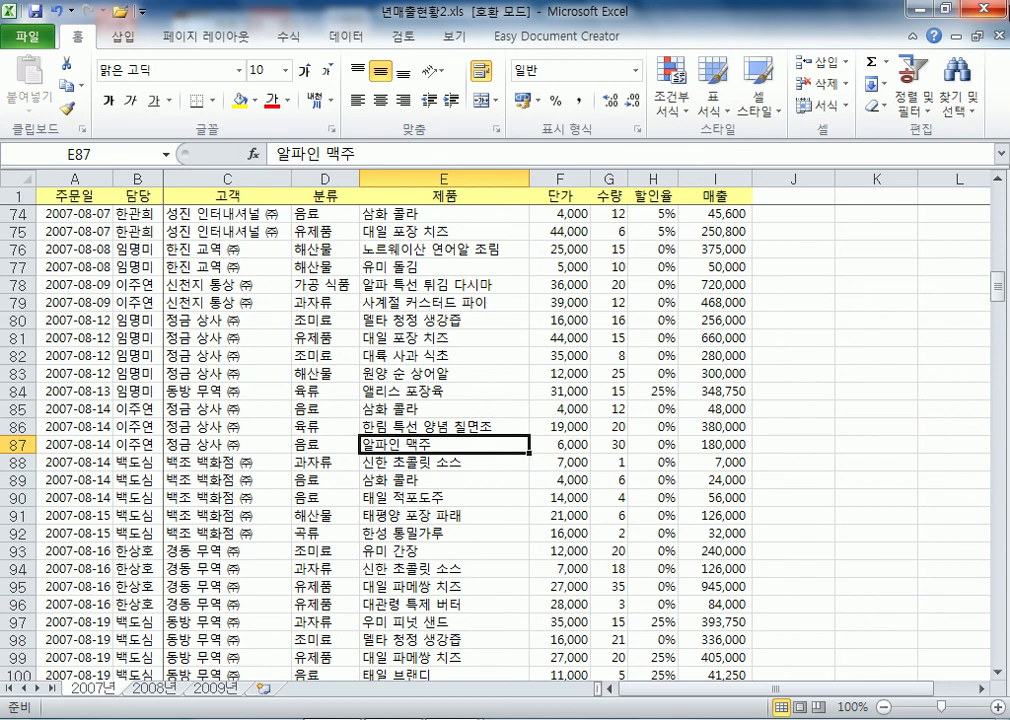
# Close the workbooks 년매출현황2.xls and 견적서연습.xlsx, and close the untitled Notepad note without saving it
pyautogui.click(985, 12)
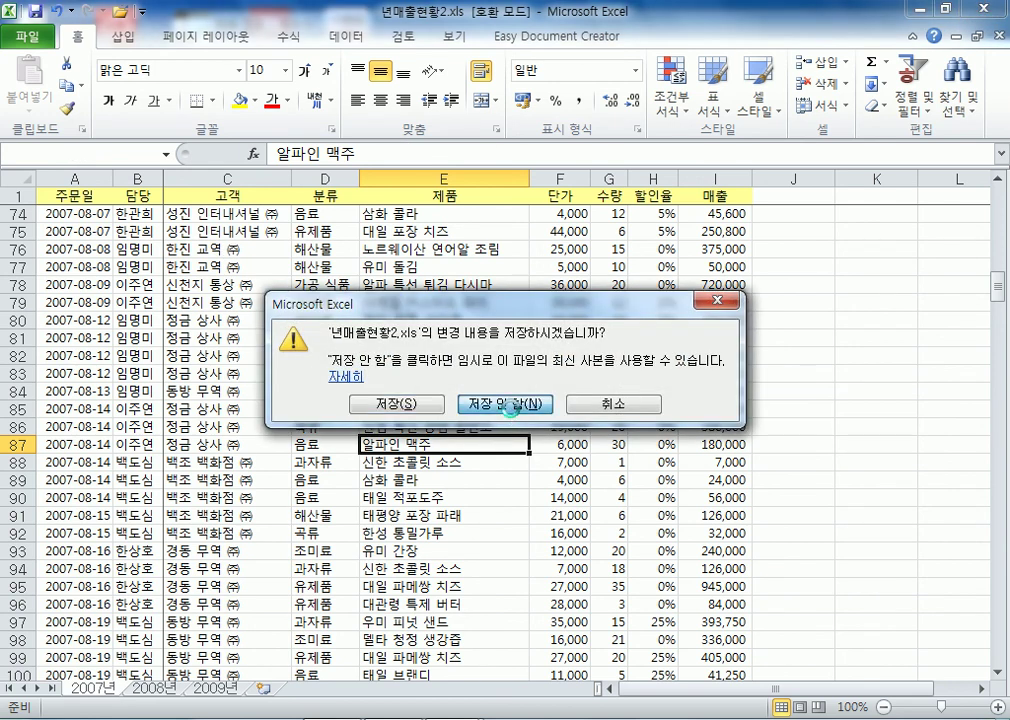
pyautogui.click(399, 402)
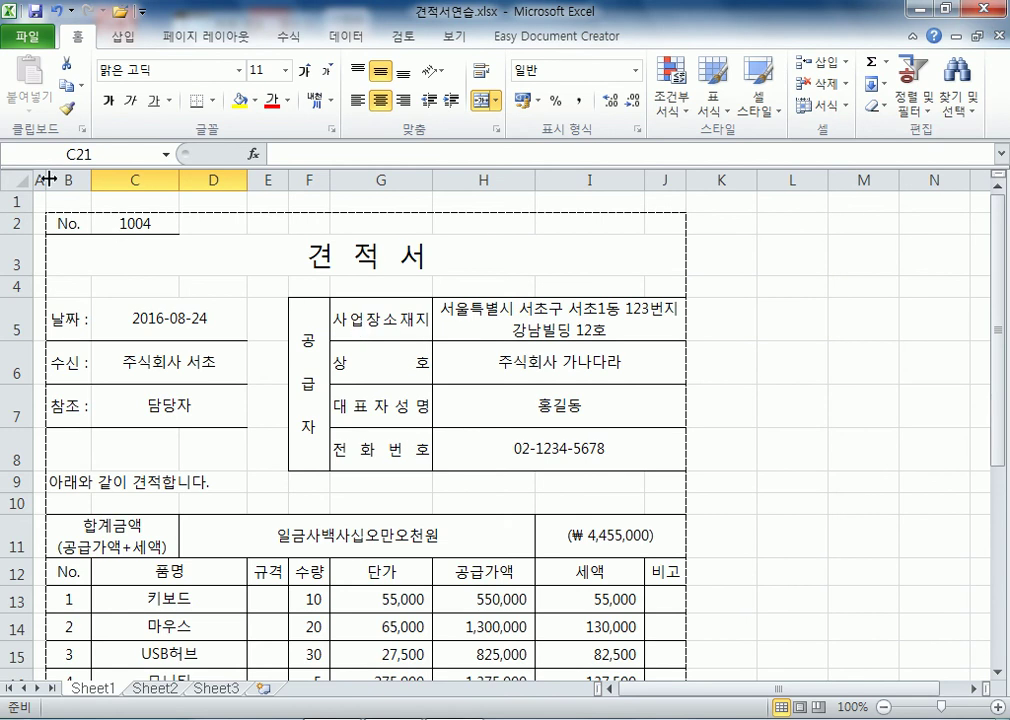
pyautogui.click(980, 12)
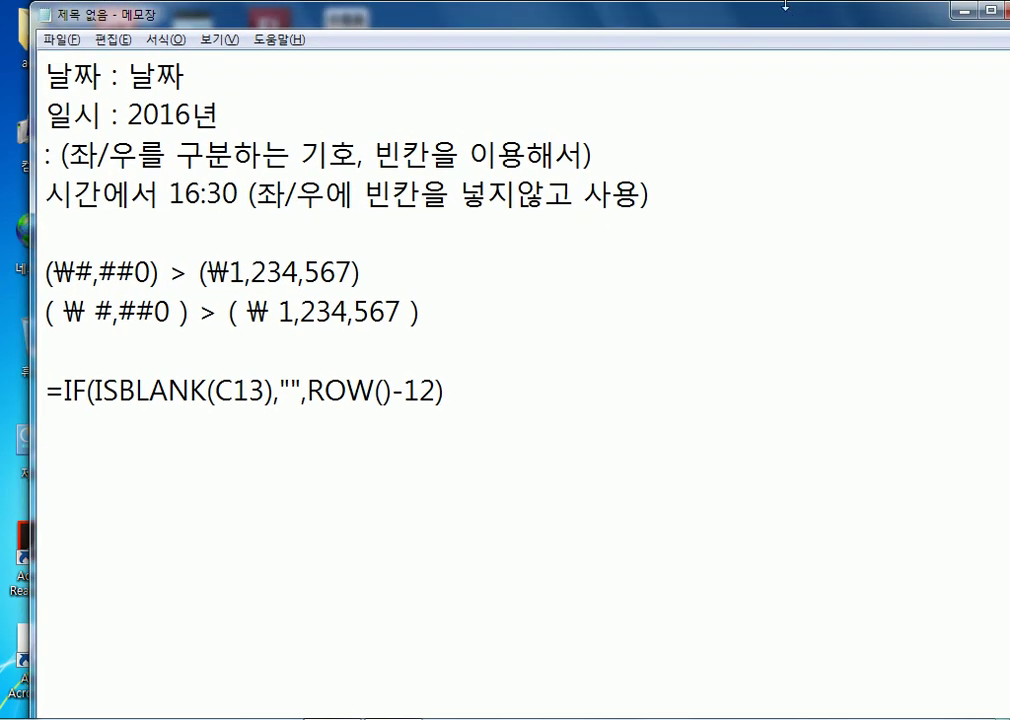
pyautogui.click(1003, 10)
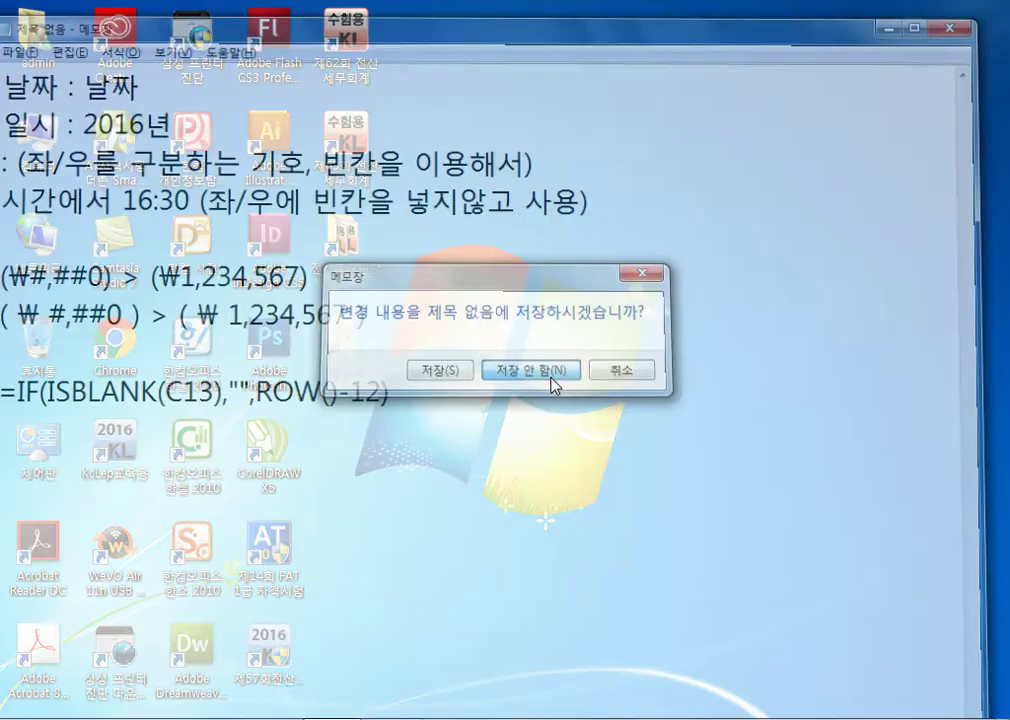
pyautogui.click(552, 380)
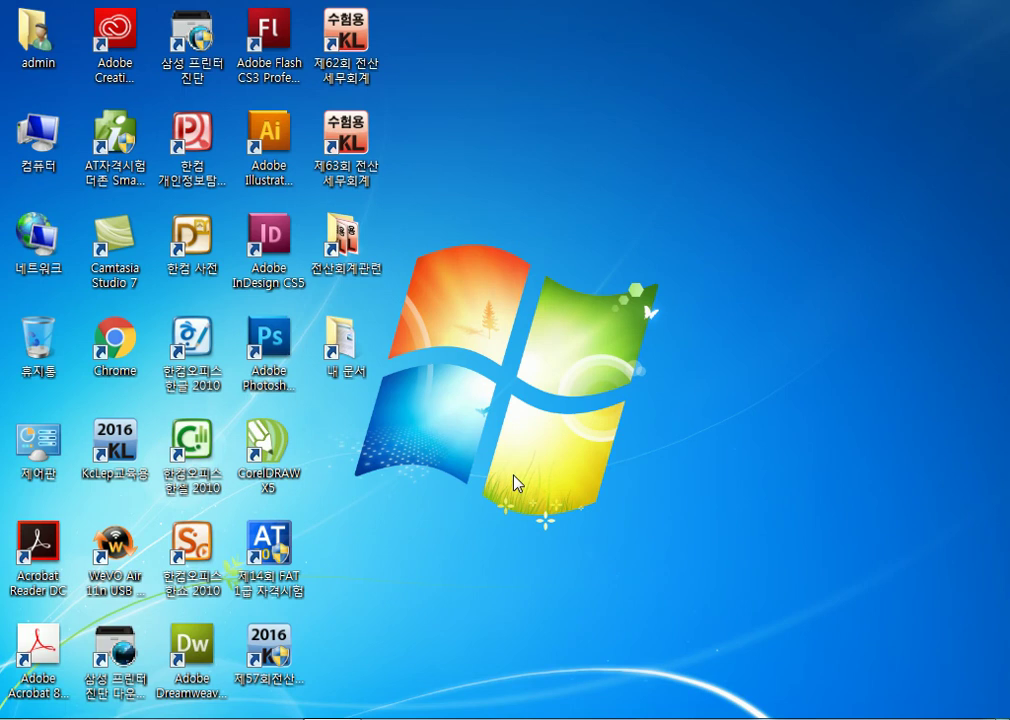